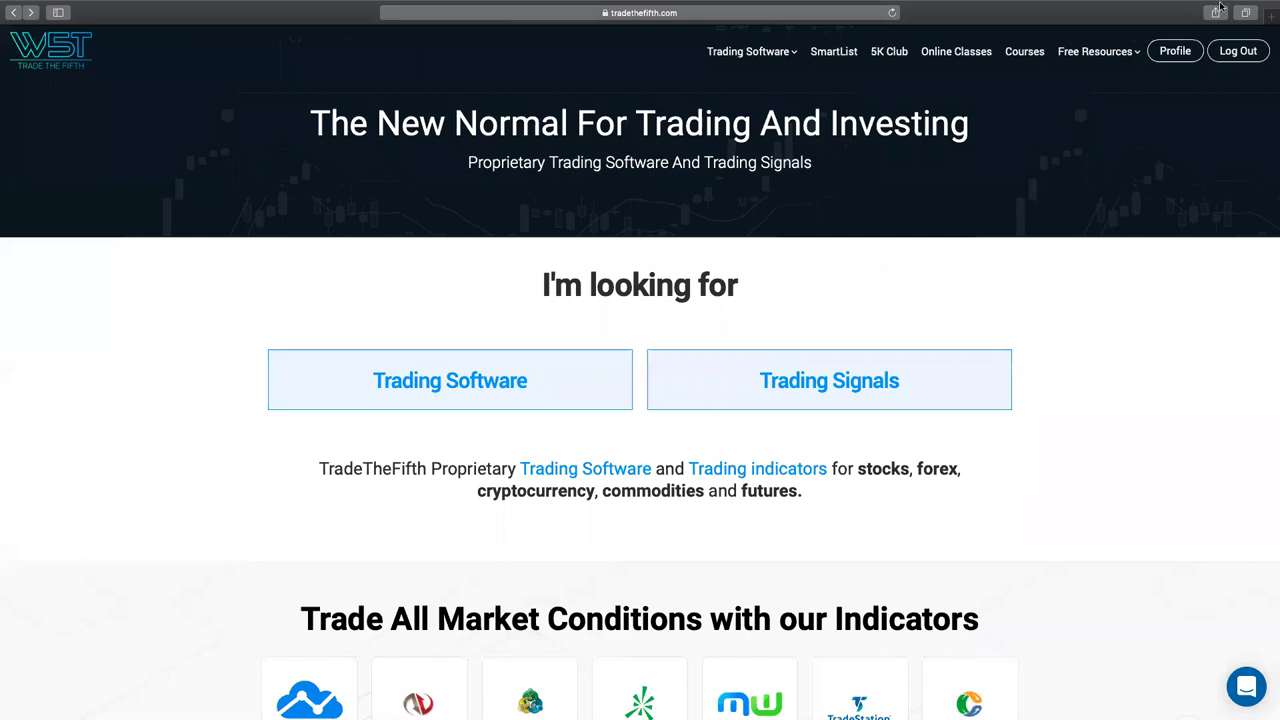
Take the website window out of full screen, switch to Chrome with the TradingView chart and expand it to full screen
{"action": "mouse_move", "coordinate": [1222, 7]}
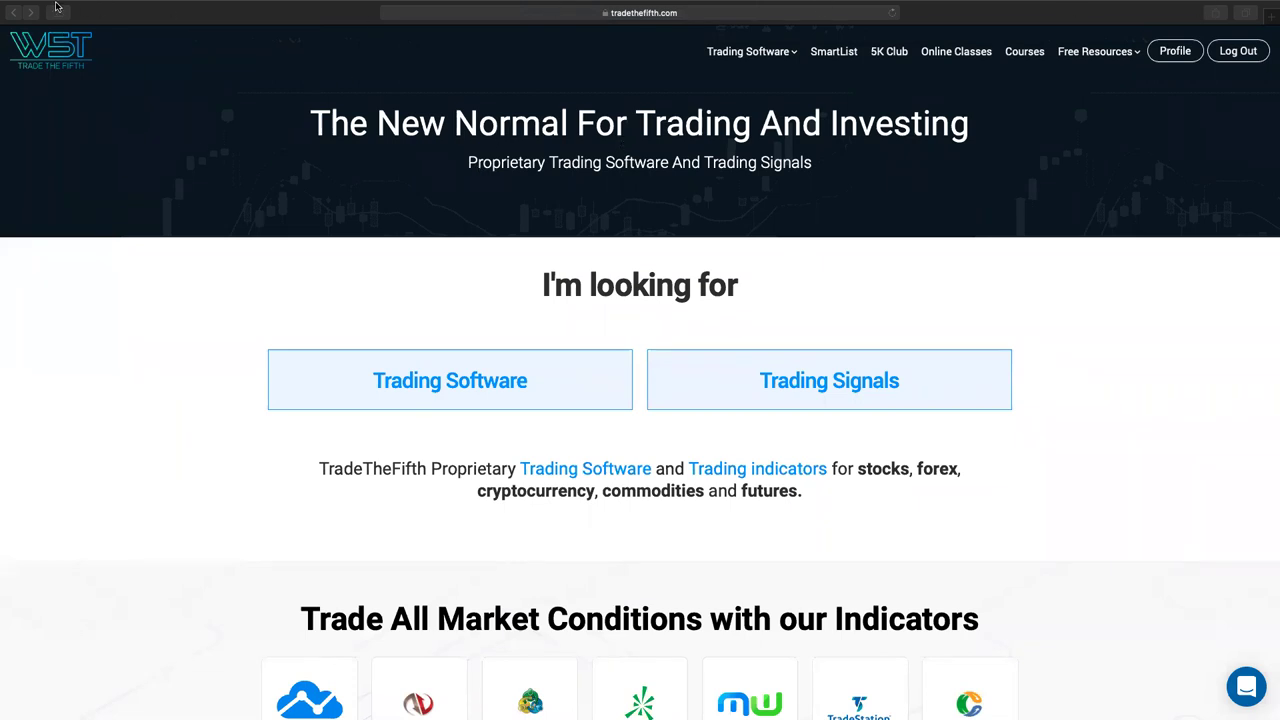
{"action": "mouse_move", "coordinate": [40, 5]}
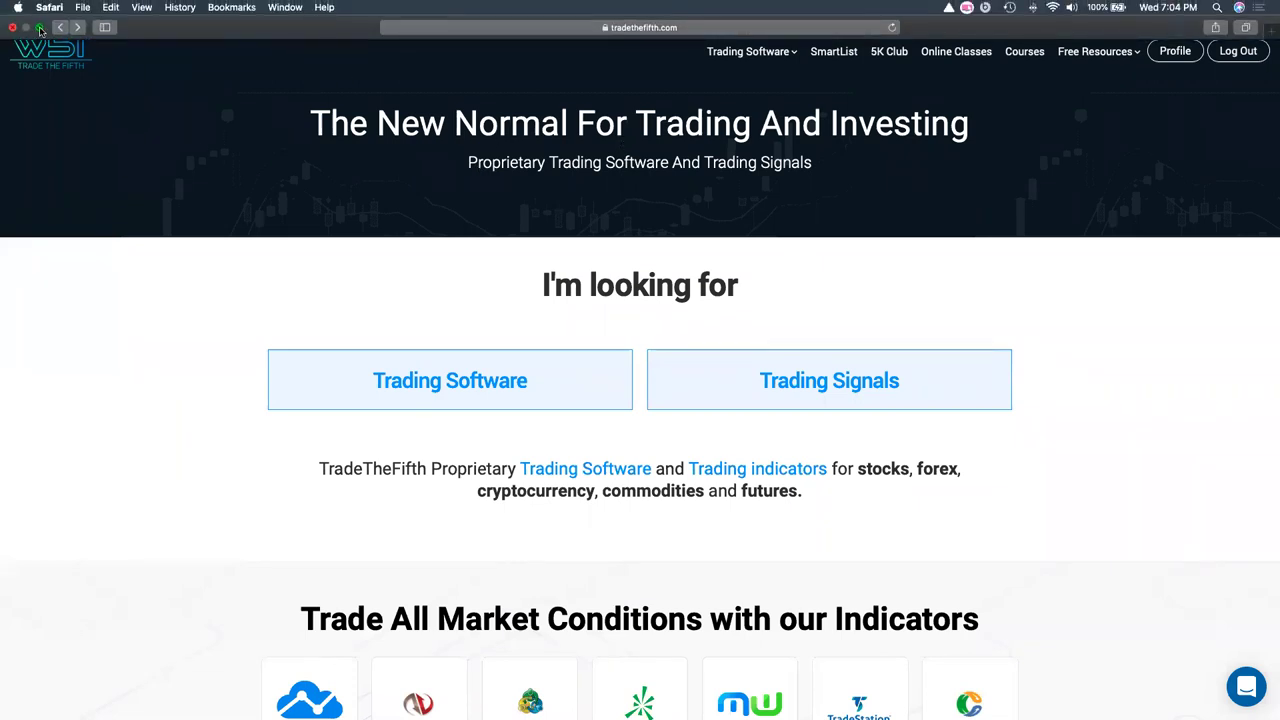
{"action": "left_click", "coordinate": [40, 28]}
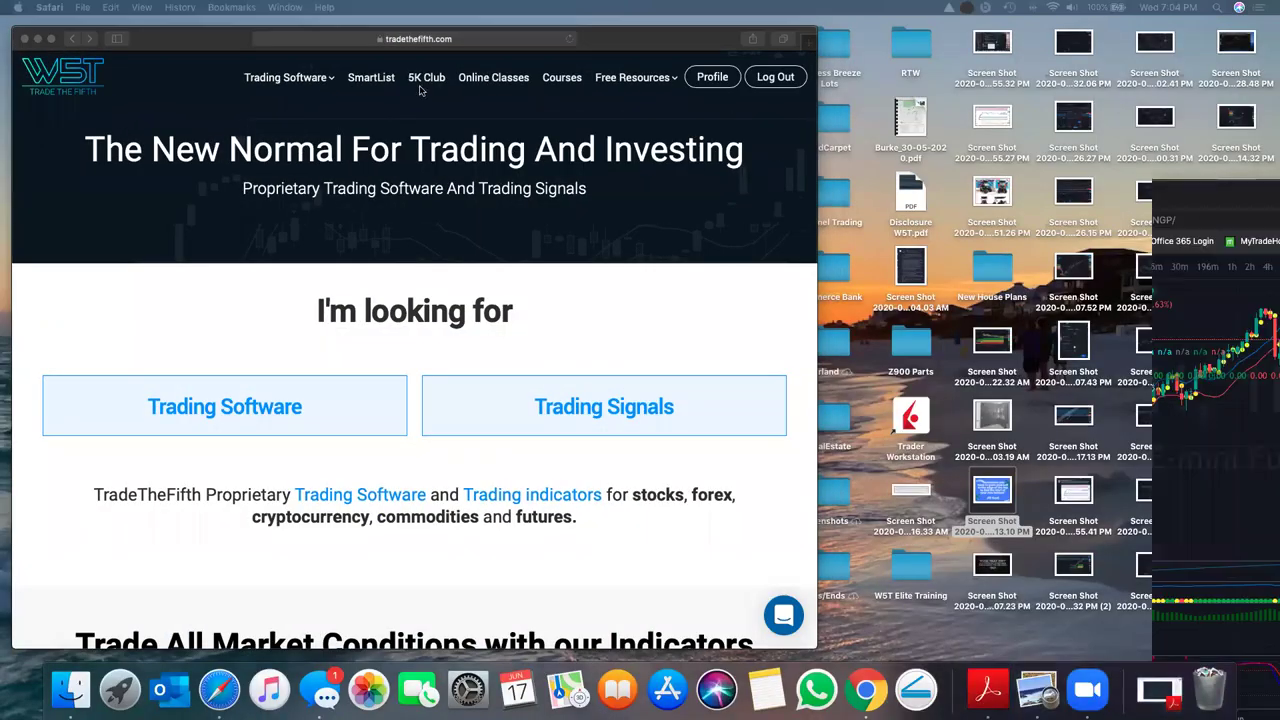
{"action": "key", "text": "super+Tab"}
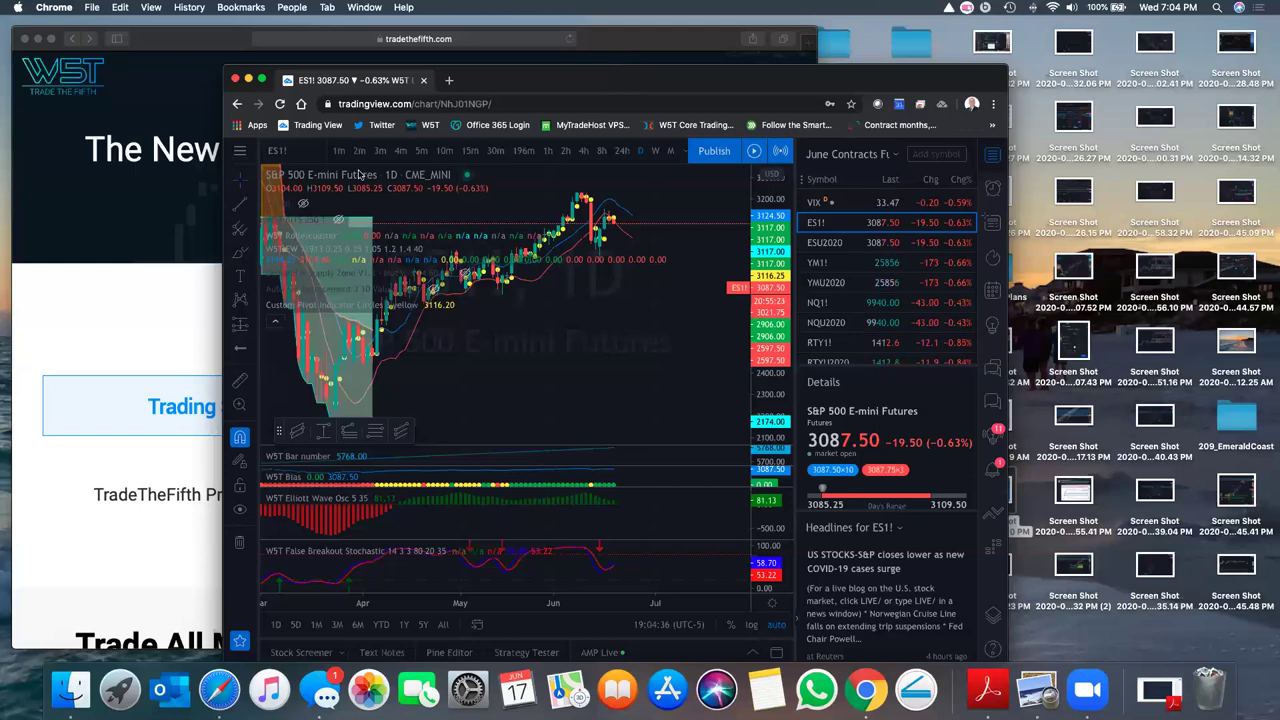
{"action": "left_click", "coordinate": [262, 79]}
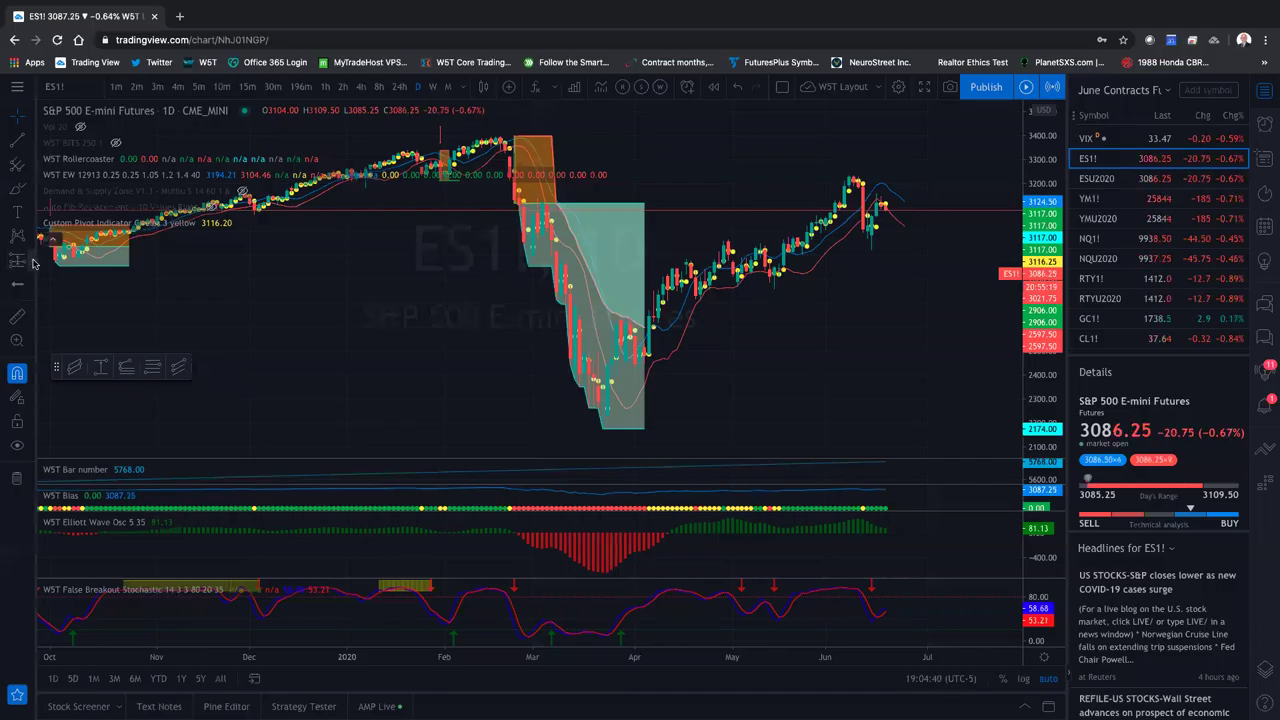
Draw a price range of about 184.50 points across the April 2020 candles on the ES1! daily chart and lock it
{"action": "left_click", "coordinate": [30, 262]}
{"action": "left_click", "coordinate": [110, 369]}
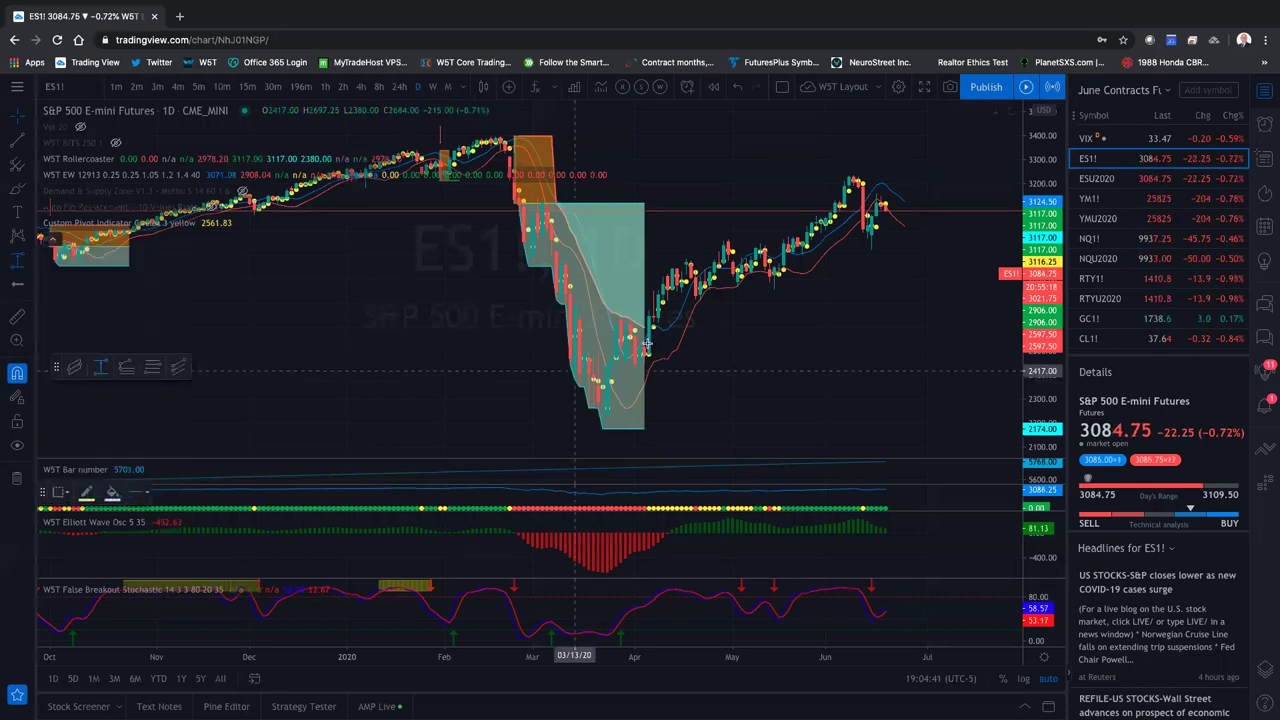
{"action": "left_click", "coordinate": [714, 270]}
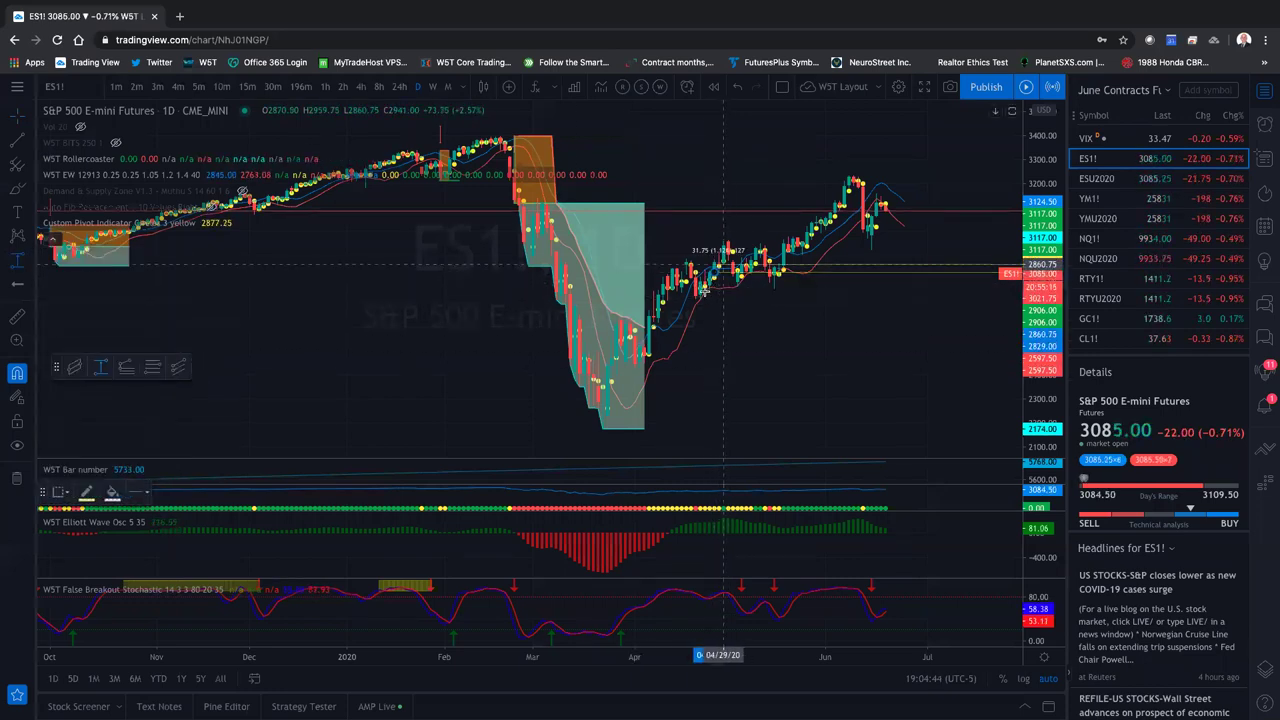
{"action": "left_click", "coordinate": [651, 322]}
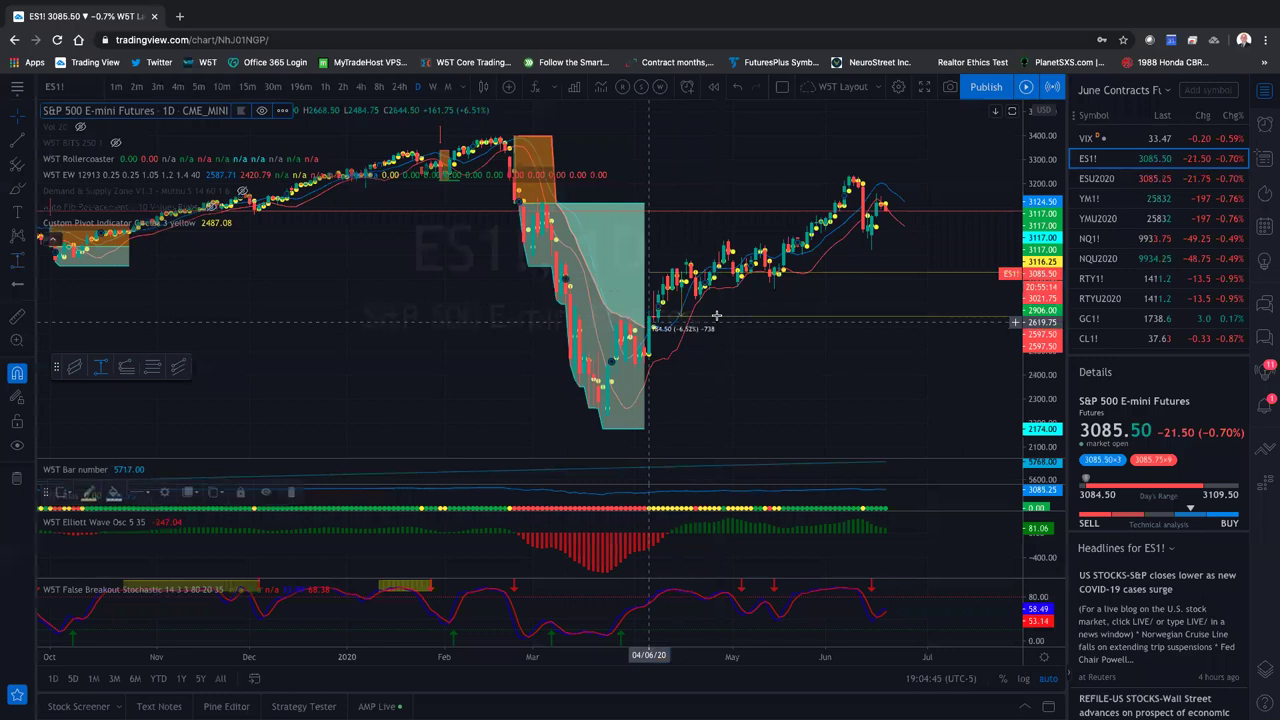
{"action": "right_click", "coordinate": [846, 274]}
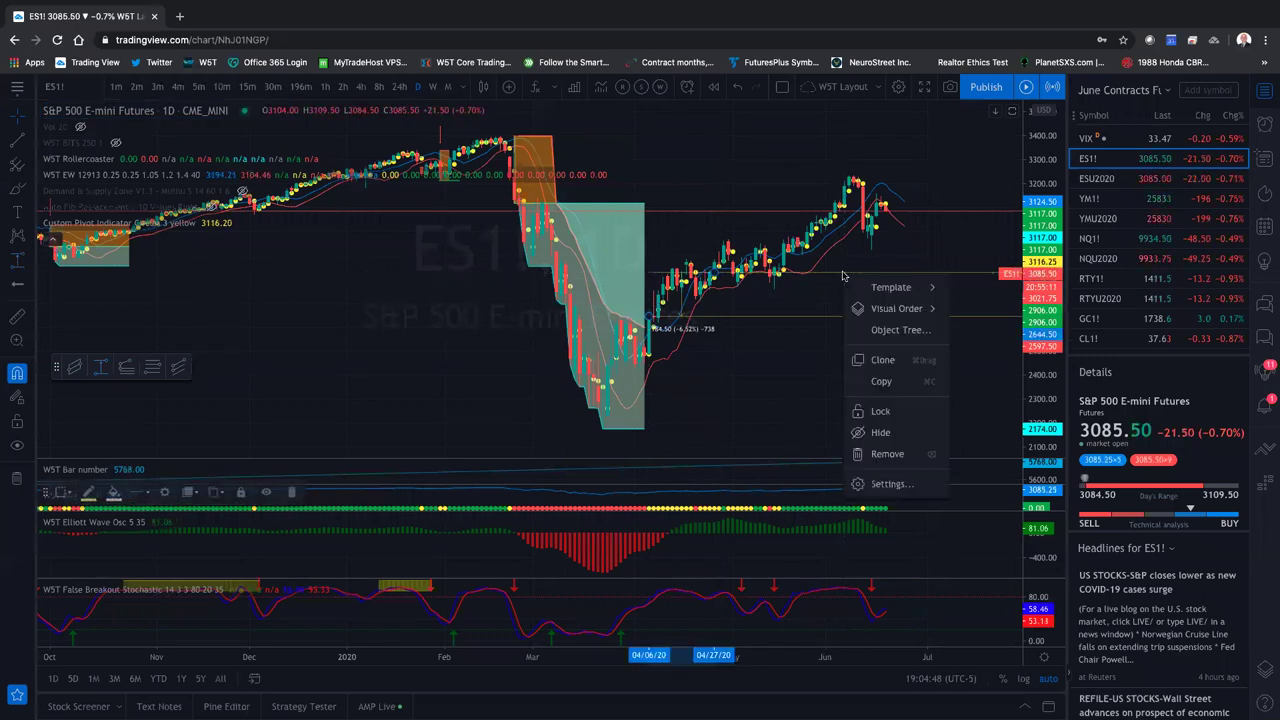
{"action": "left_click", "coordinate": [883, 418]}
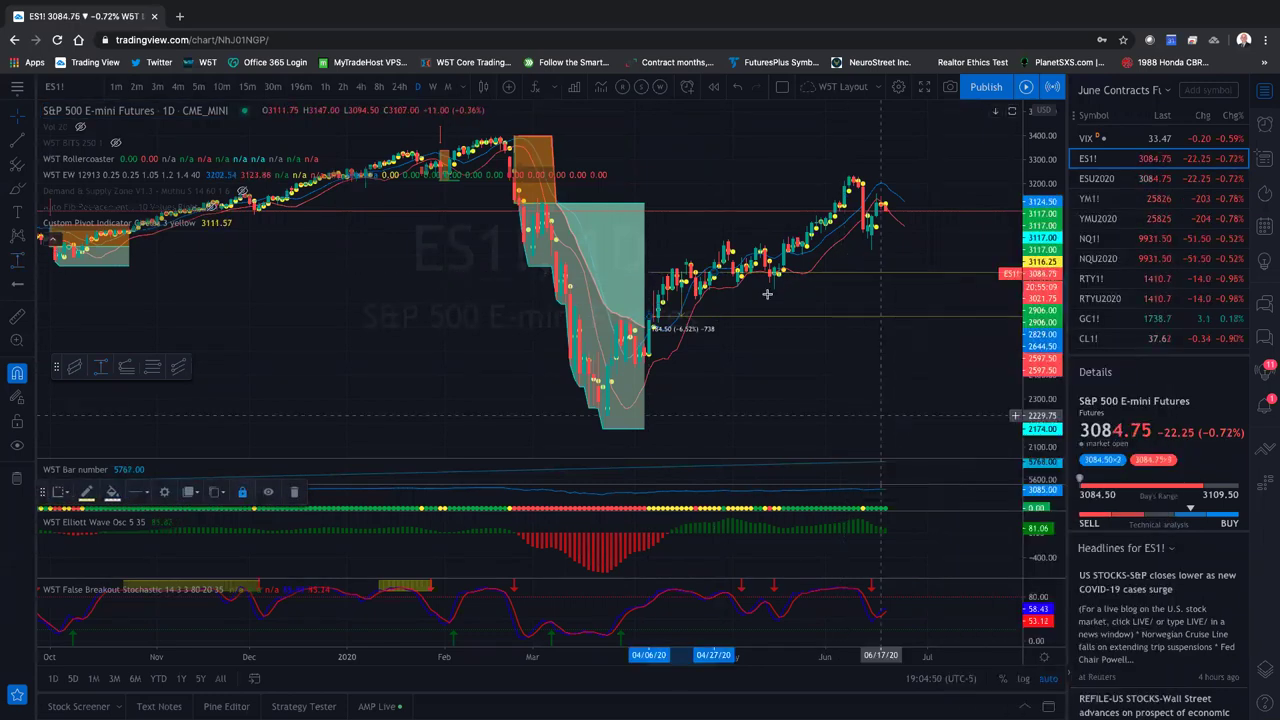
Open the price range's style settings, look through the saved drawing templates and close the settings
{"action": "right_click", "coordinate": [786, 321]}
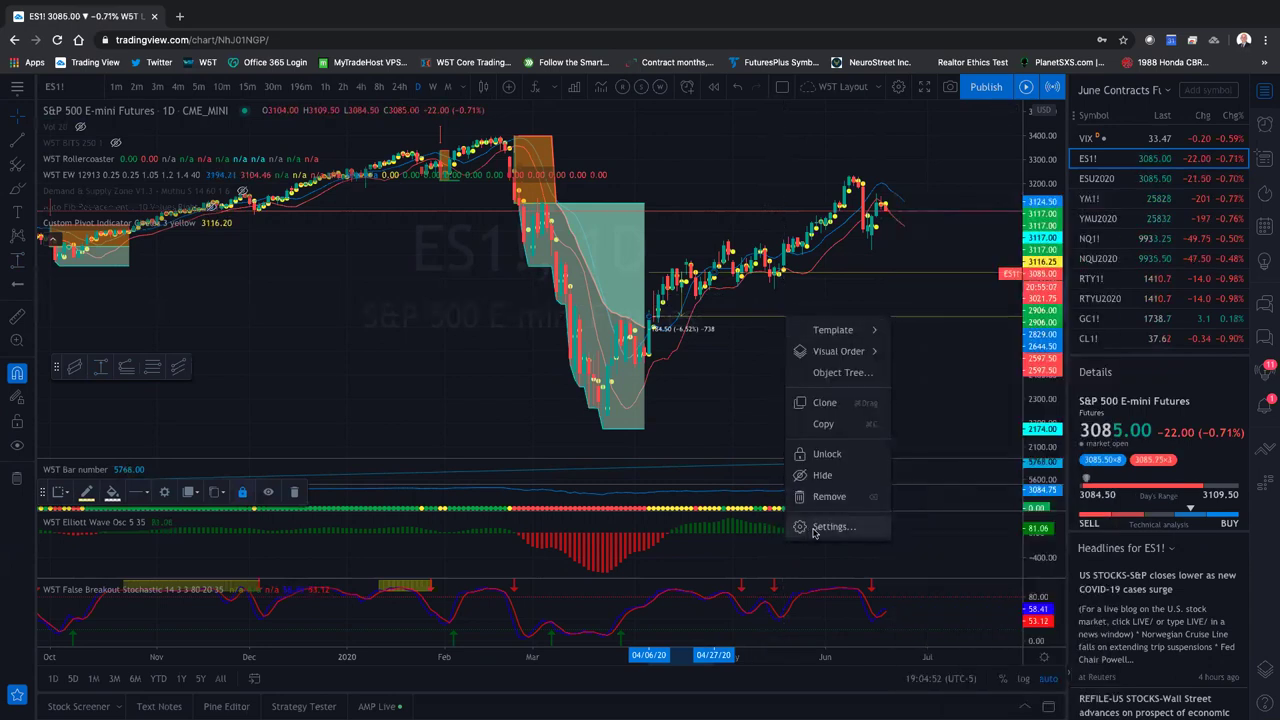
{"action": "left_click", "coordinate": [812, 526]}
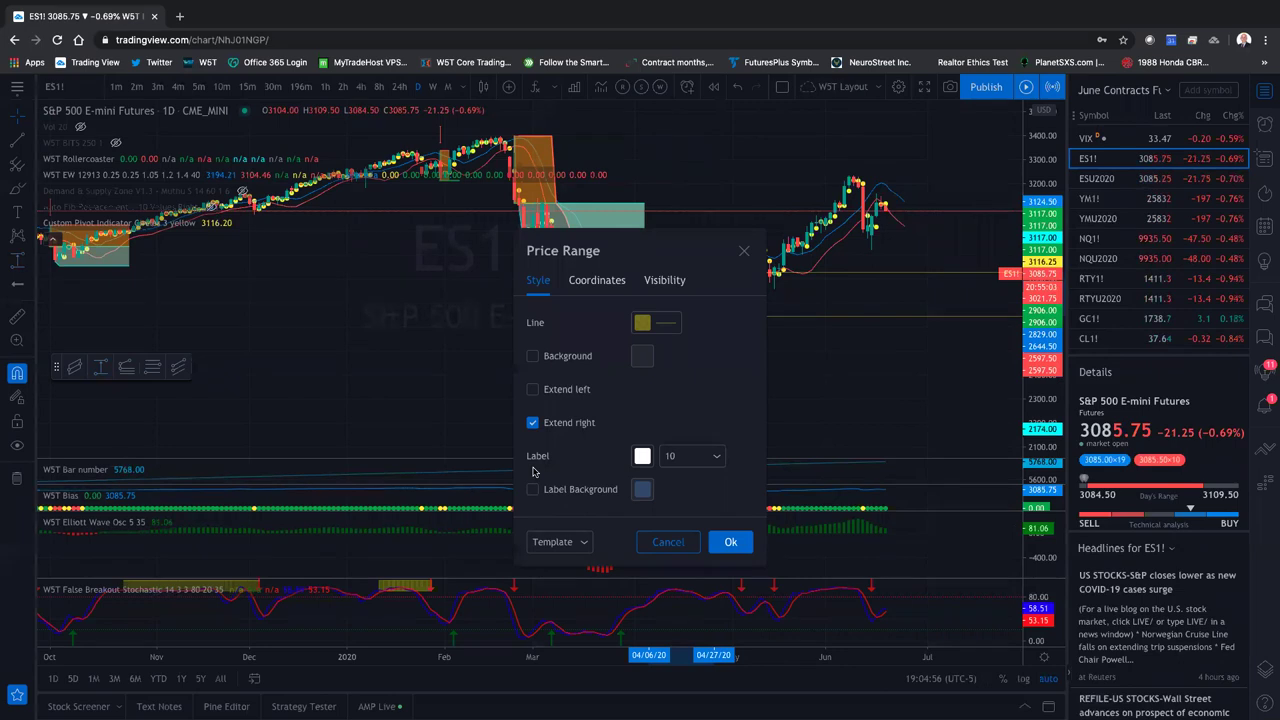
{"action": "left_click", "coordinate": [558, 541]}
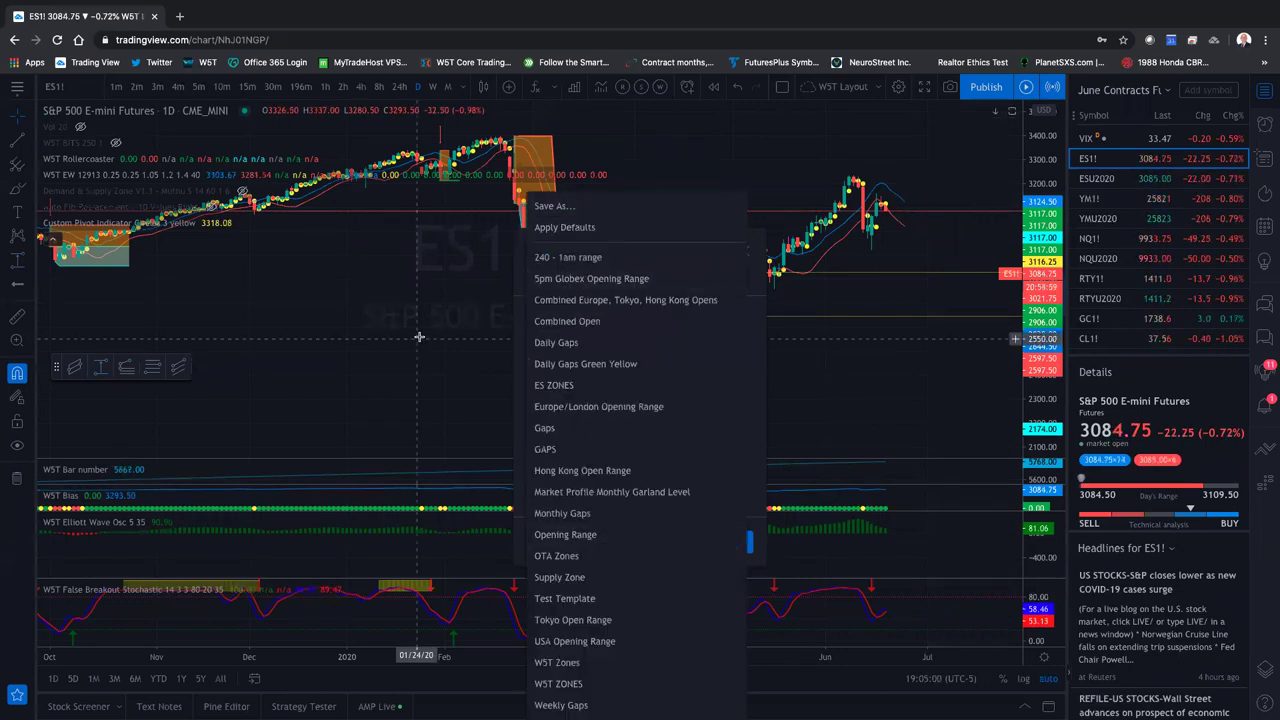
{"action": "left_click", "coordinate": [565, 227]}
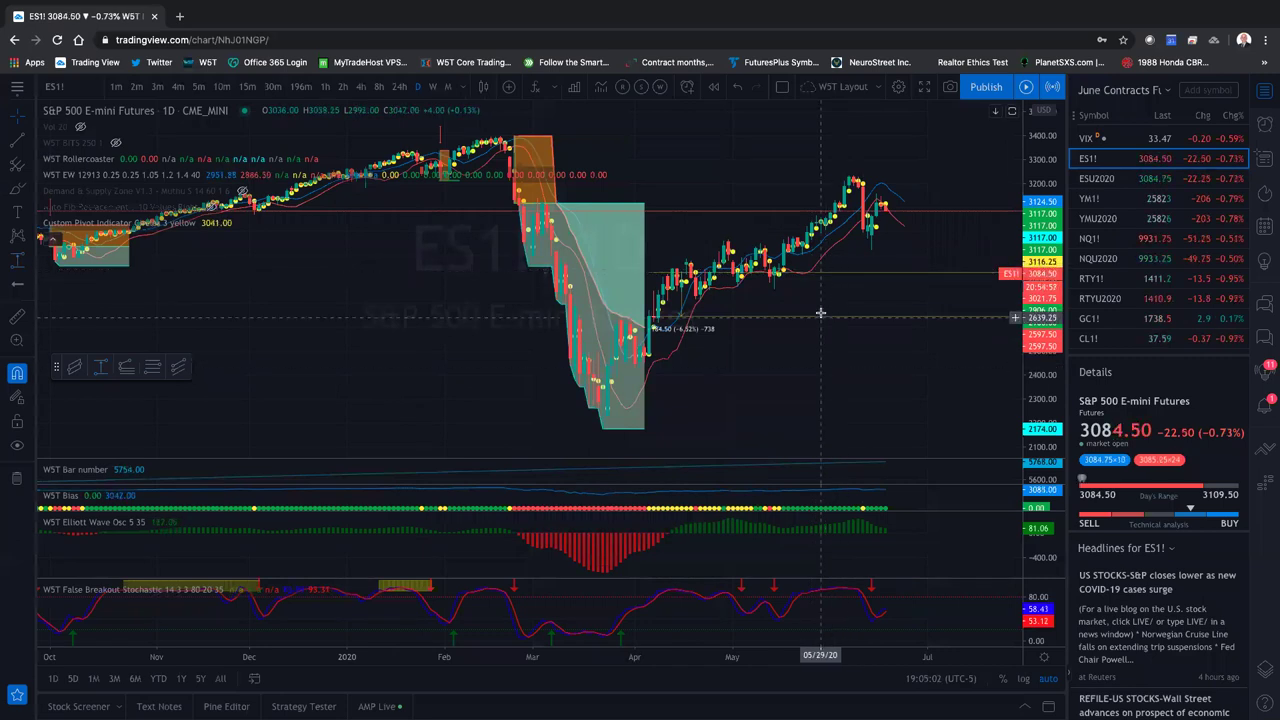
Try to move the locked price range, then unlock it and shift it down to about 2787.25 to 2602.75
{"action": "mouse_move", "coordinate": [823, 318]}
{"action": "left_mouse_down"}
{"action": "mouse_move", "coordinate": [694, 360]}
{"action": "mouse_move", "coordinate": [748, 323]}
{"action": "left_mouse_up"}
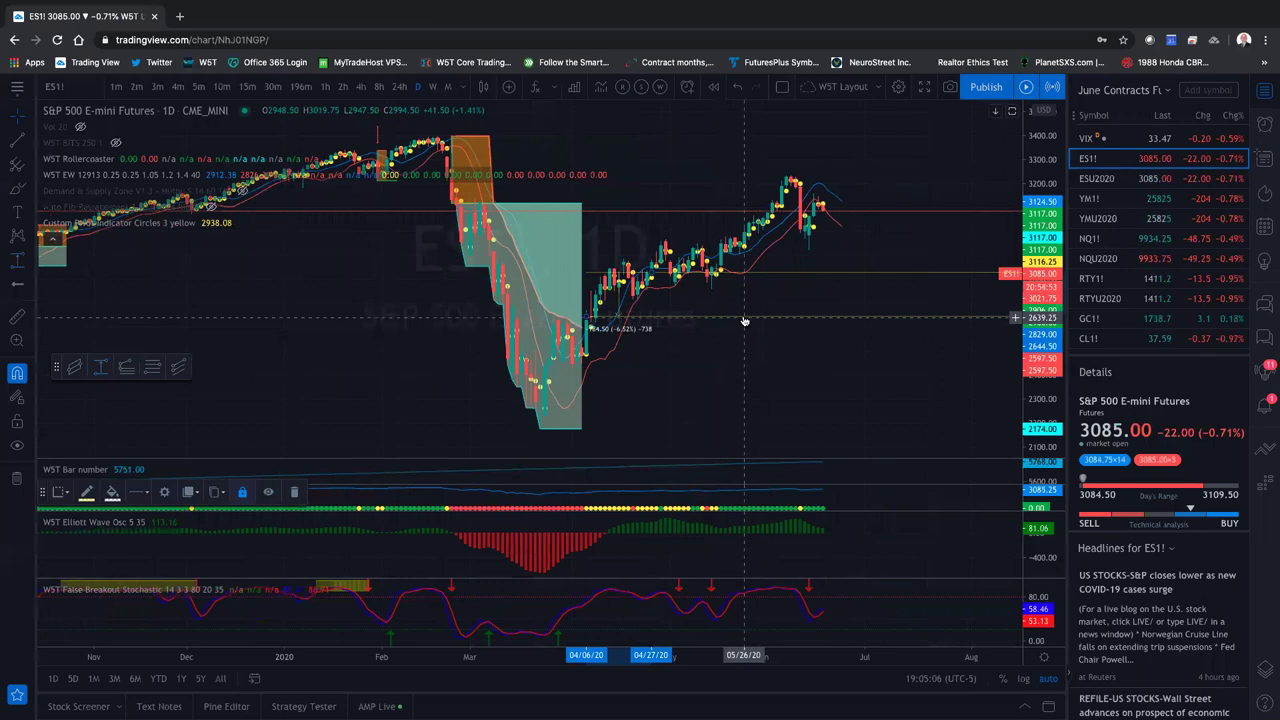
{"action": "mouse_move", "coordinate": [743, 320]}
{"action": "left_mouse_down"}
{"action": "mouse_move", "coordinate": [749, 289]}
{"action": "mouse_move", "coordinate": [809, 280]}
{"action": "mouse_move", "coordinate": [795, 280]}
{"action": "left_mouse_up"}
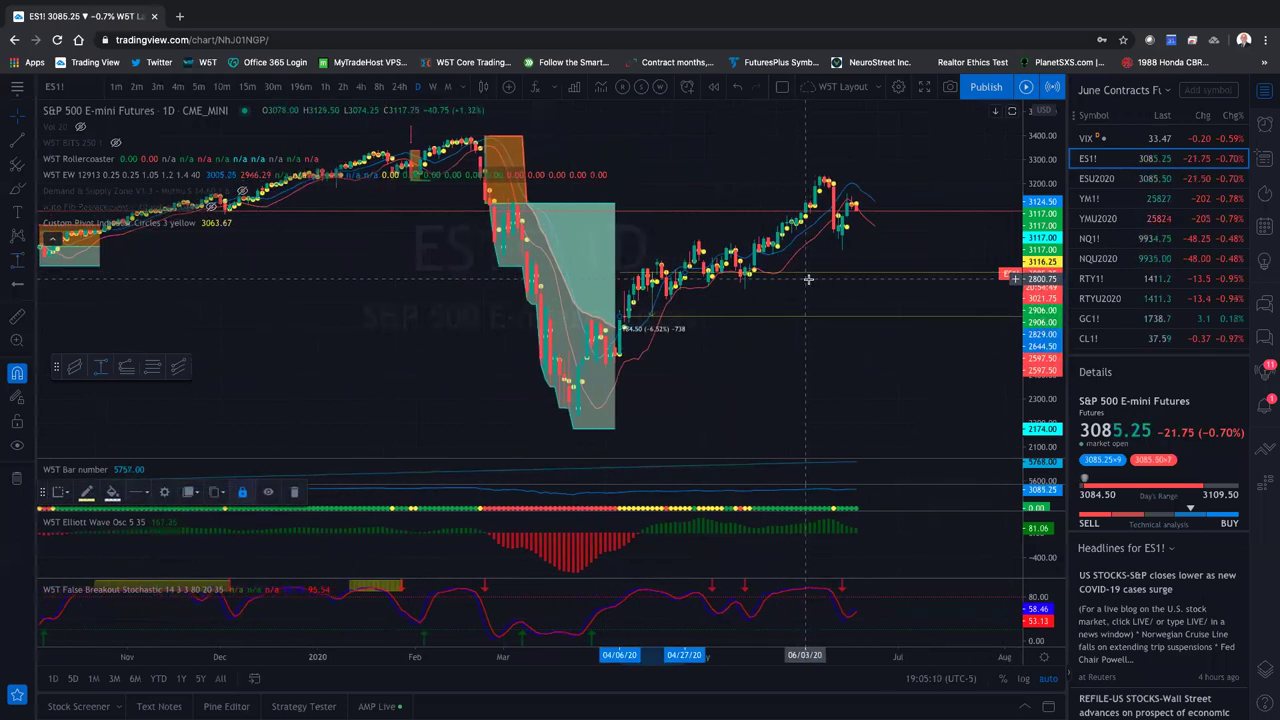
{"action": "right_click", "coordinate": [813, 277]}
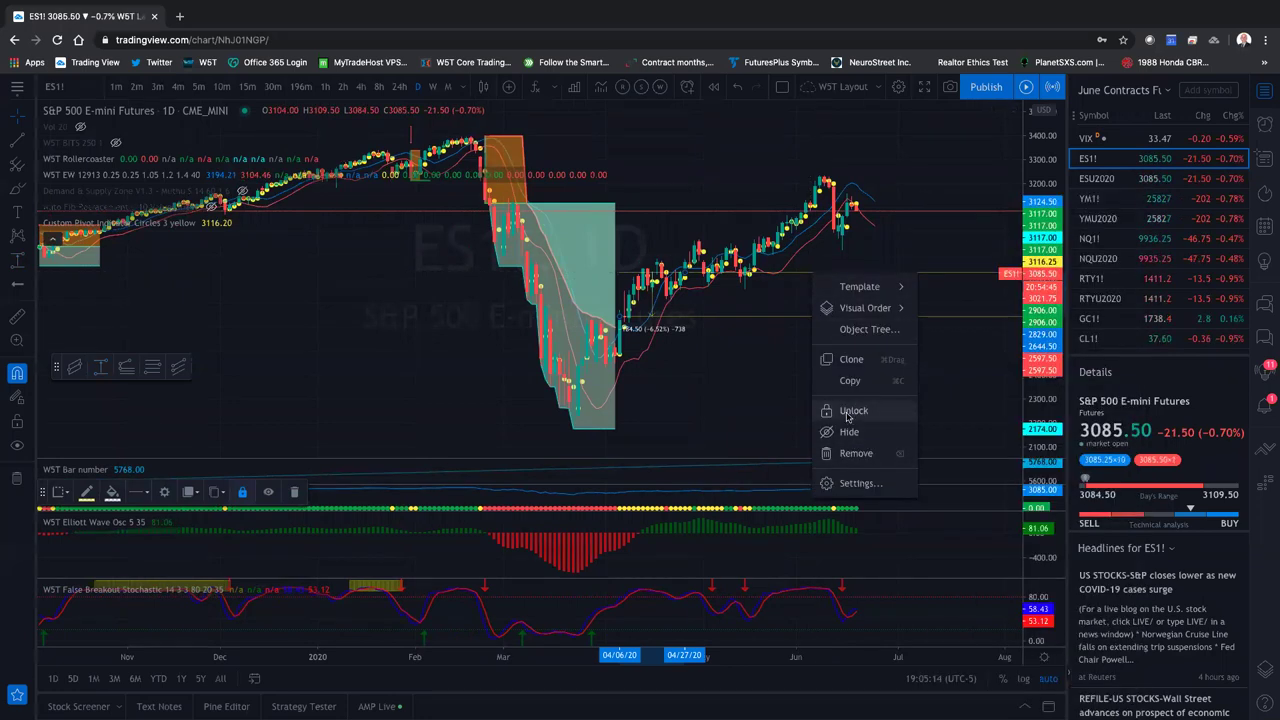
{"action": "left_click", "coordinate": [848, 410]}
{"action": "mouse_move", "coordinate": [811, 321]}
{"action": "left_mouse_down"}
{"action": "mouse_move", "coordinate": [746, 374]}
{"action": "mouse_move", "coordinate": [834, 360]}
{"action": "mouse_move", "coordinate": [727, 390]}
{"action": "mouse_move", "coordinate": [815, 295]}
{"action": "left_mouse_up"}
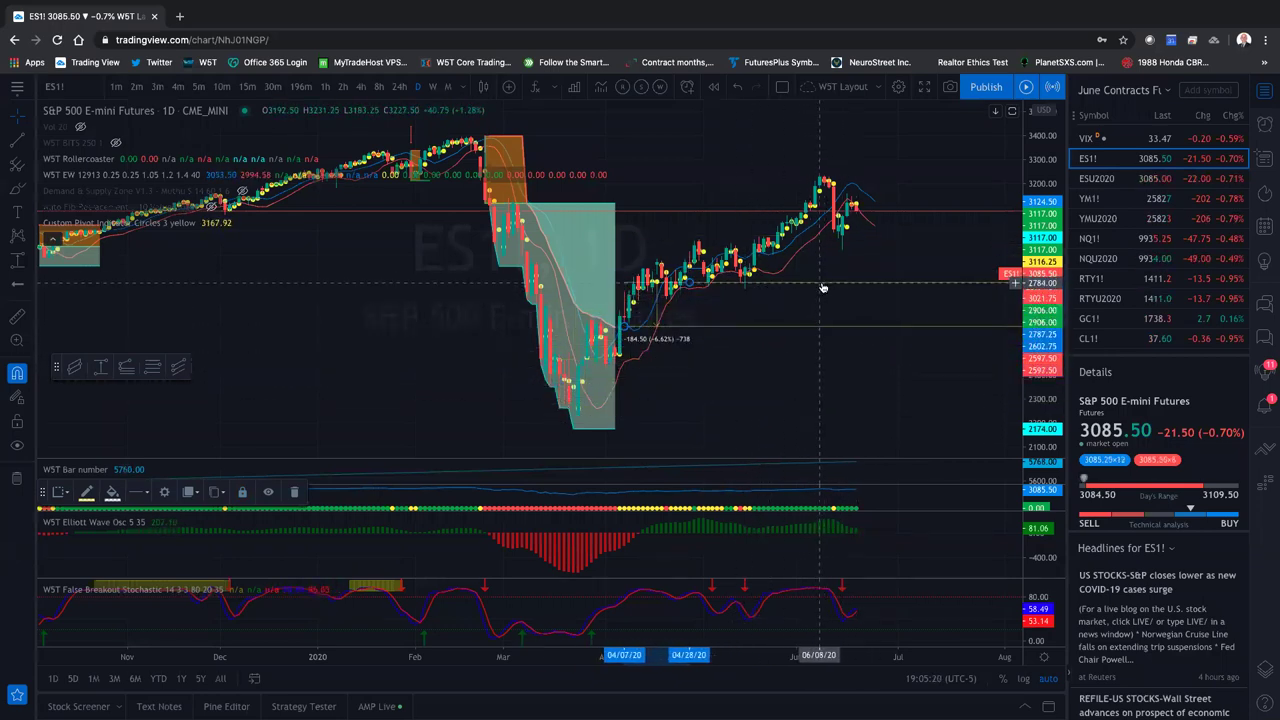
Remove the price range drawing from the ES1! chart
{"action": "right_click", "coordinate": [821, 285]}
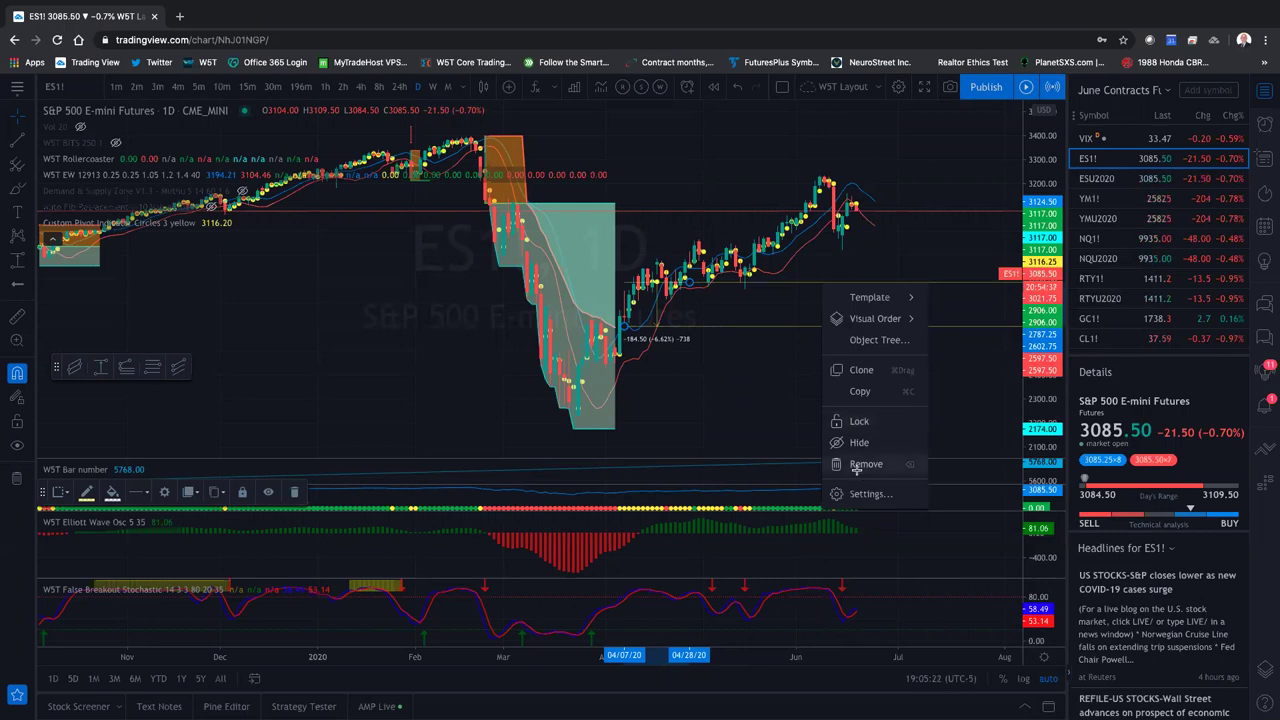
{"action": "left_click", "coordinate": [860, 464]}
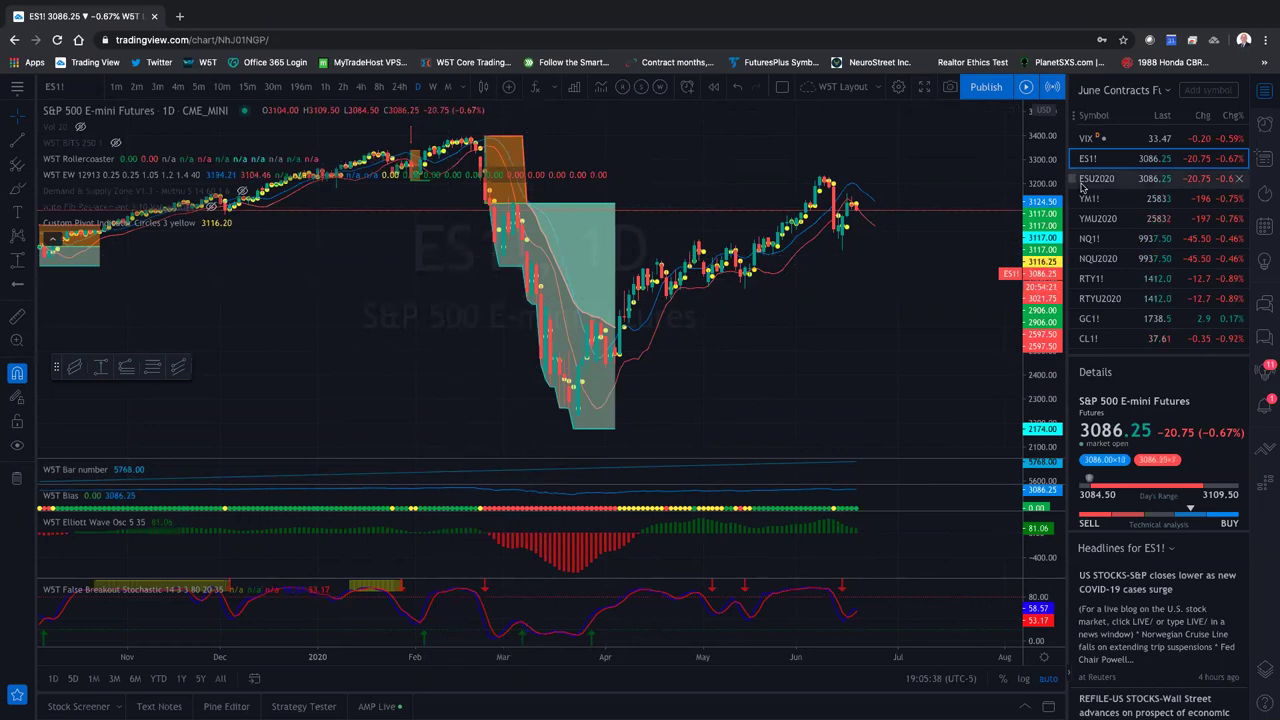
View the AMP order panel and the depth of market for ES1!, returning to the order panel
{"action": "left_click", "coordinate": [1263, 453]}
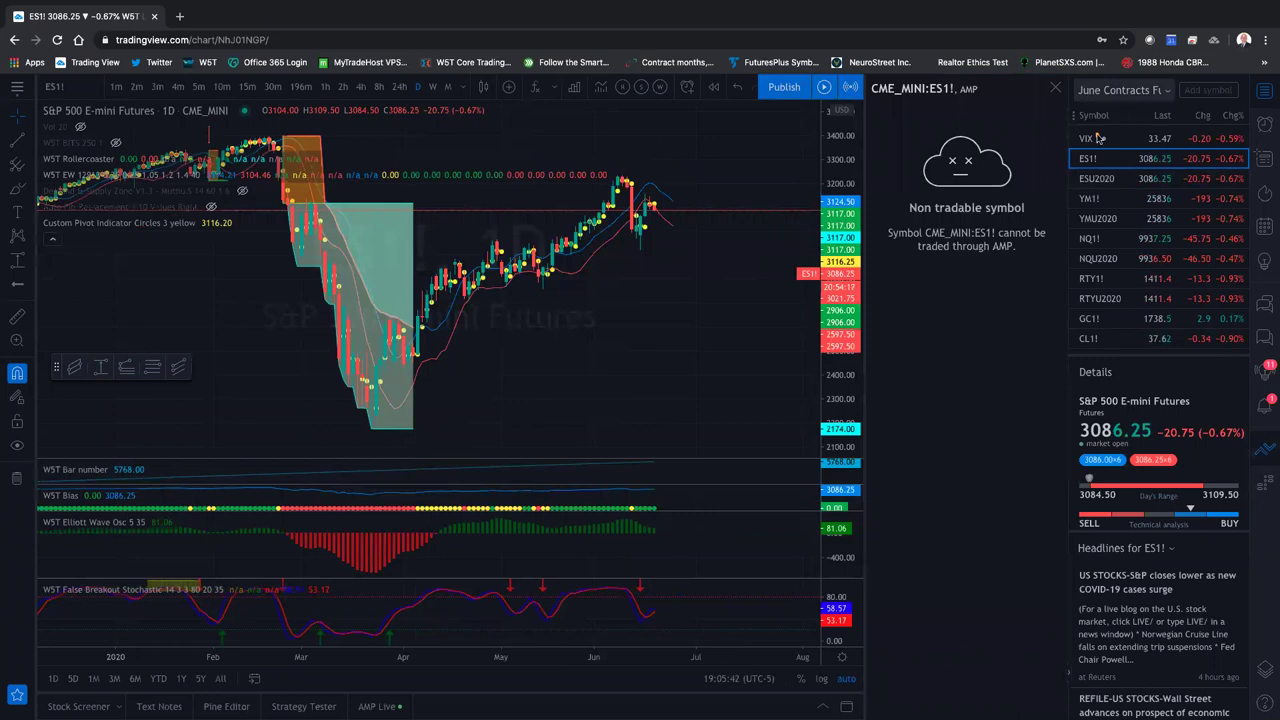
{"action": "left_click", "coordinate": [1266, 479]}
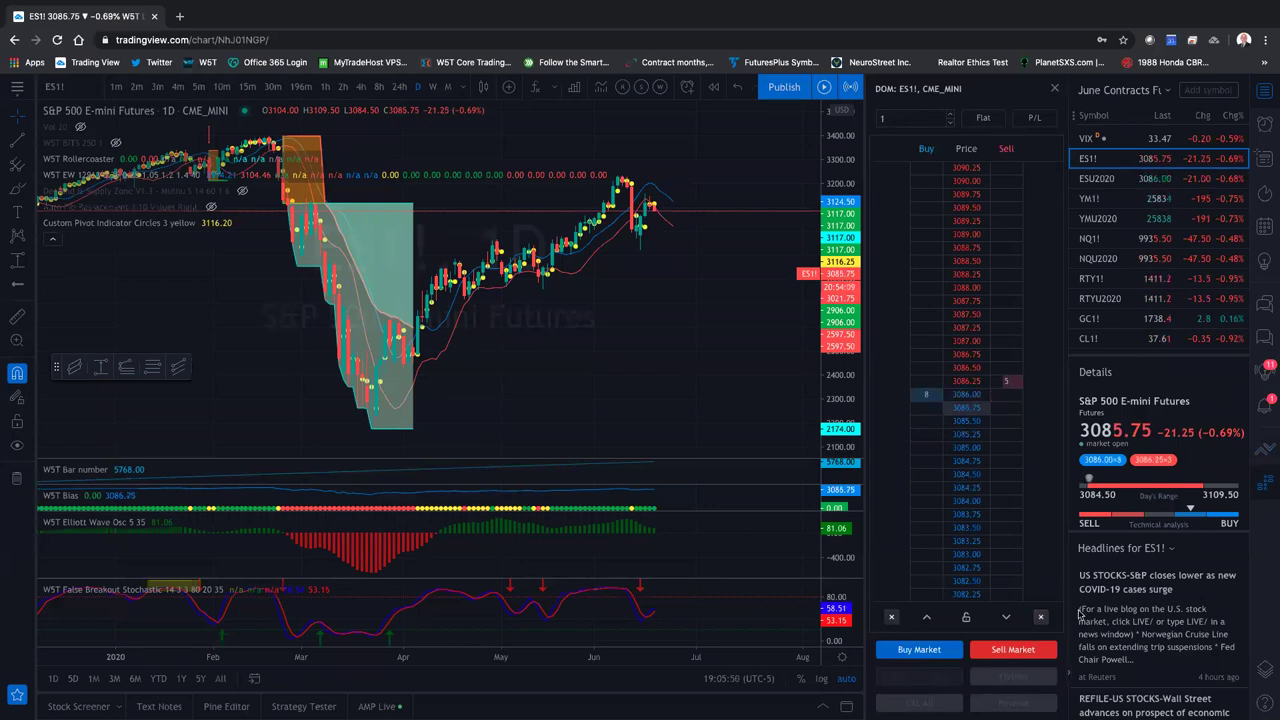
{"action": "left_click", "coordinate": [1268, 446]}
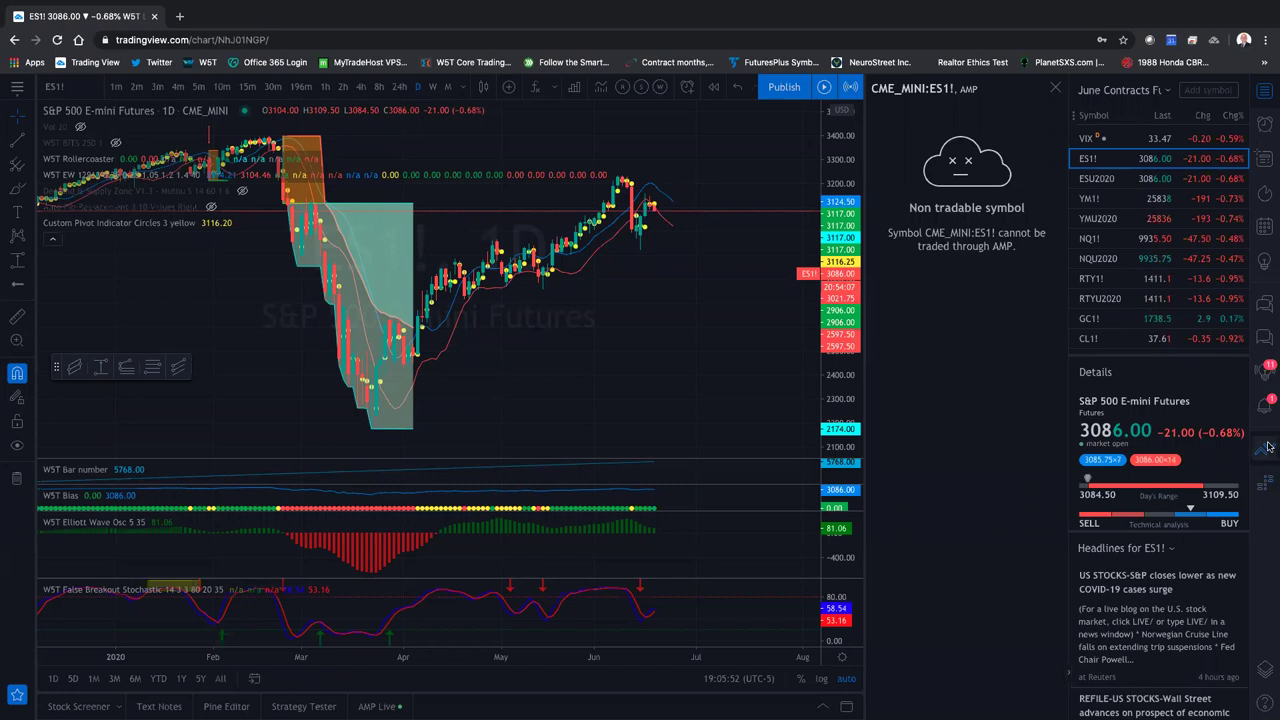
Load the ESU2020 contract, undock its order panel and place the floating ticket beside the latest candles
{"action": "left_click", "coordinate": [1090, 180]}
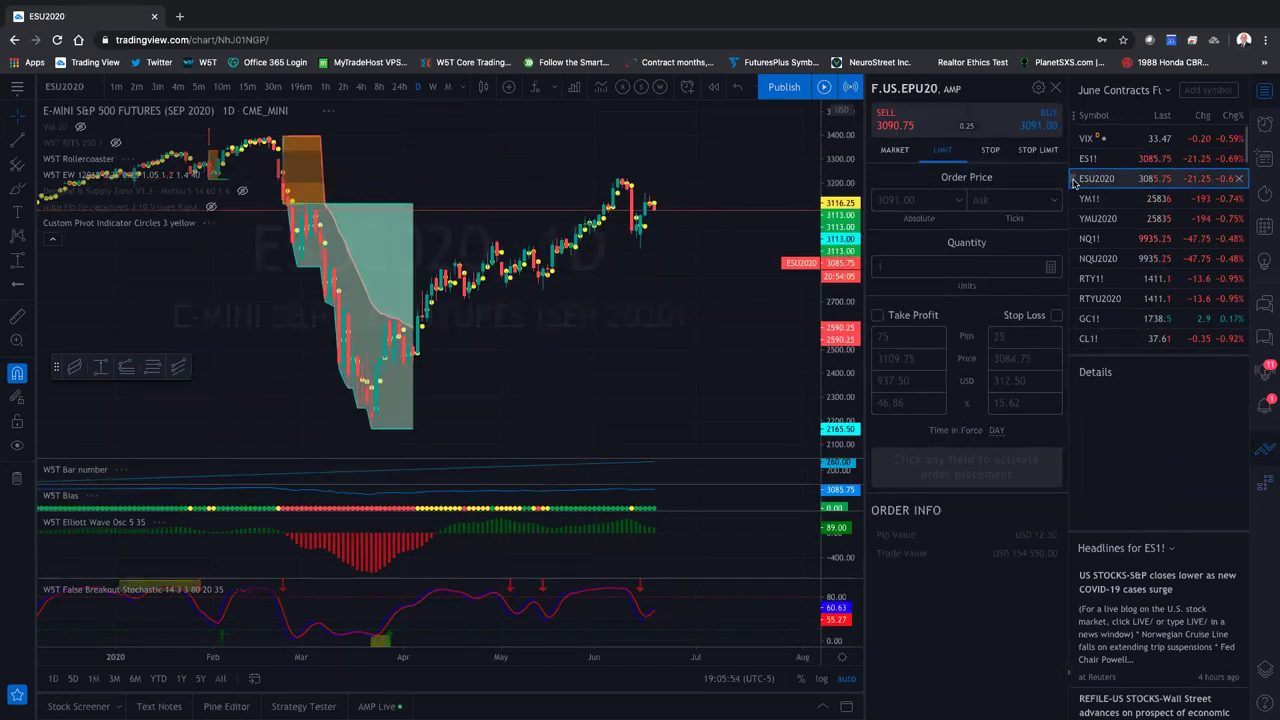
{"action": "left_click", "coordinate": [1037, 89]}
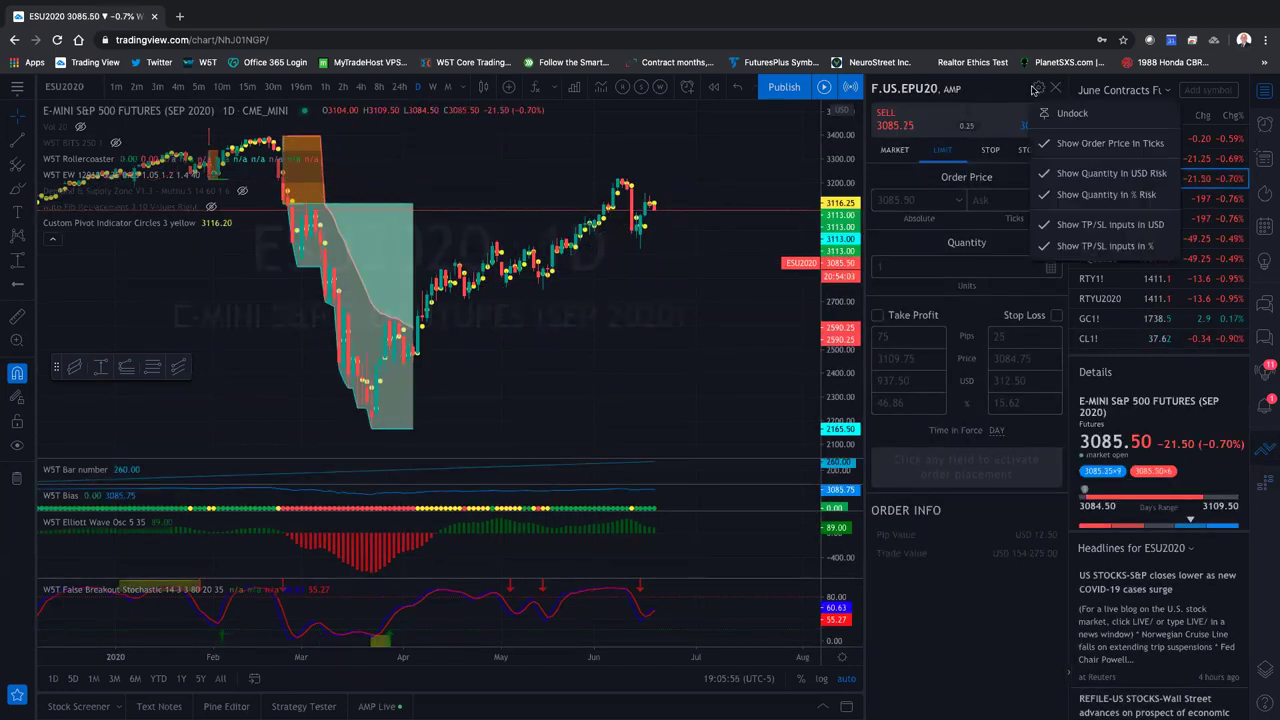
{"action": "left_click", "coordinate": [1064, 114]}
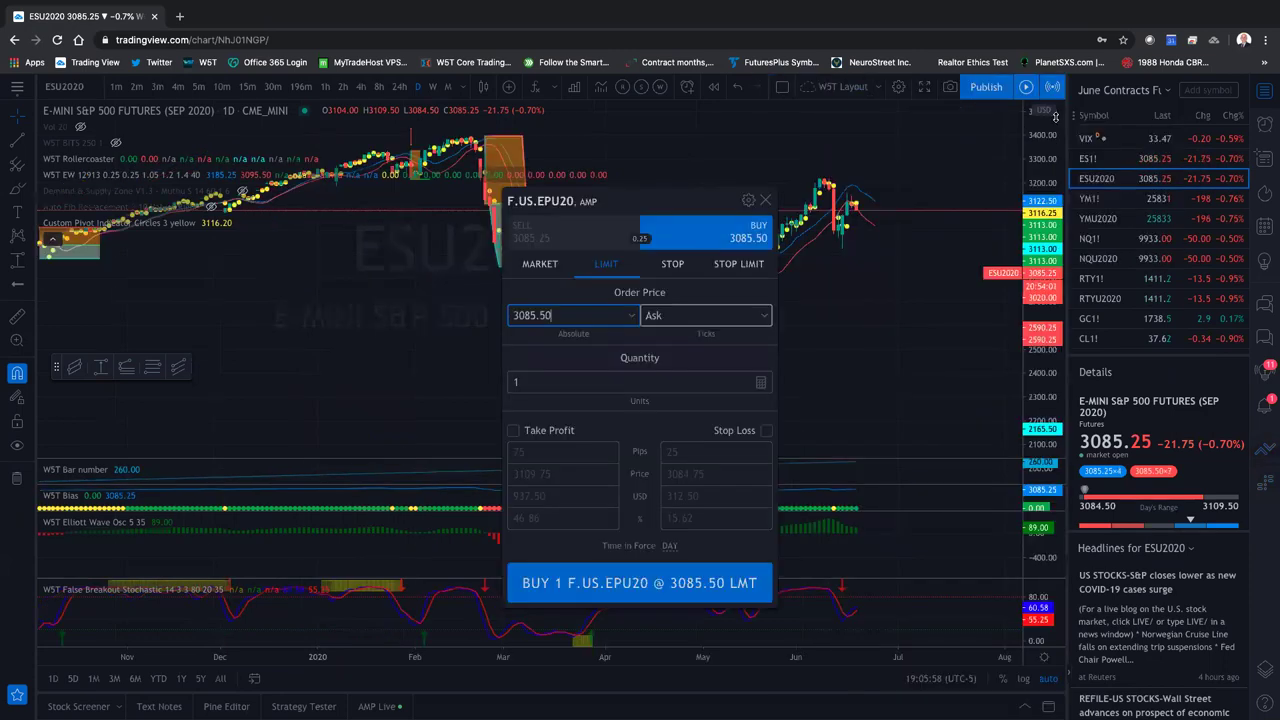
{"action": "left_click_drag", "start_coordinate": [996, 196], "coordinate": [934, 205]}
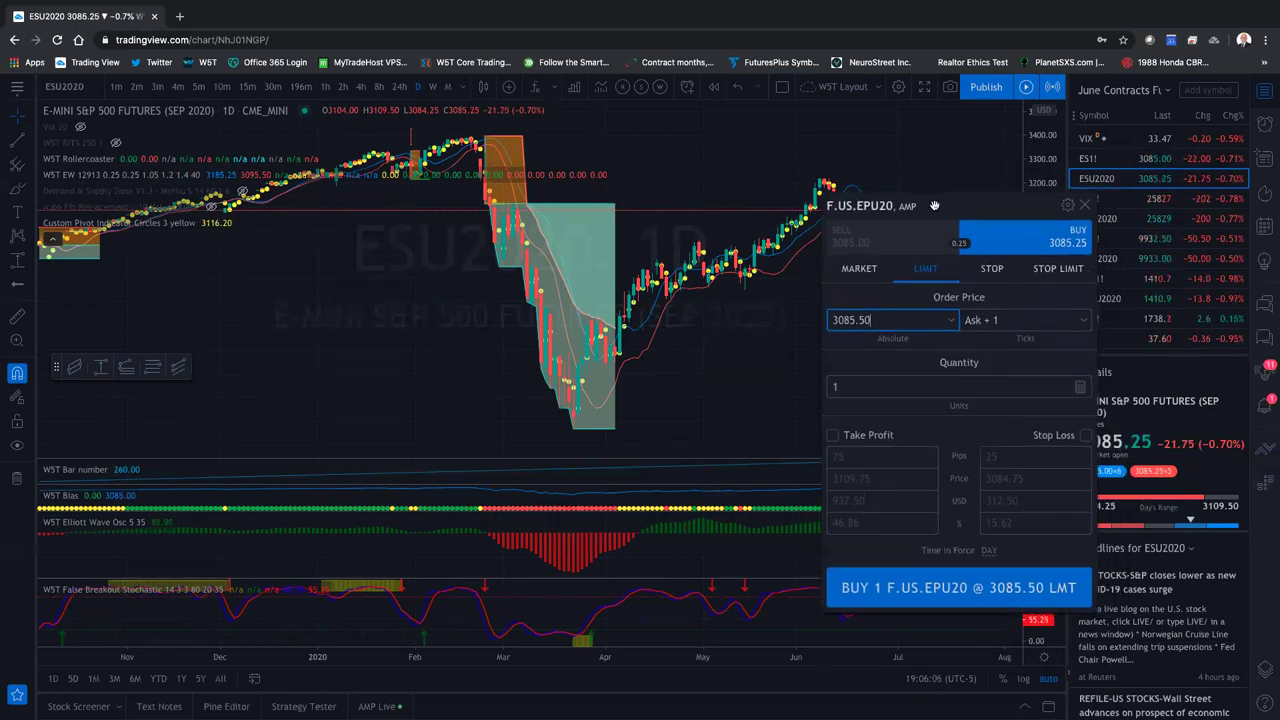
{"action": "left_click_drag", "start_coordinate": [934, 205], "coordinate": [1009, 221]}
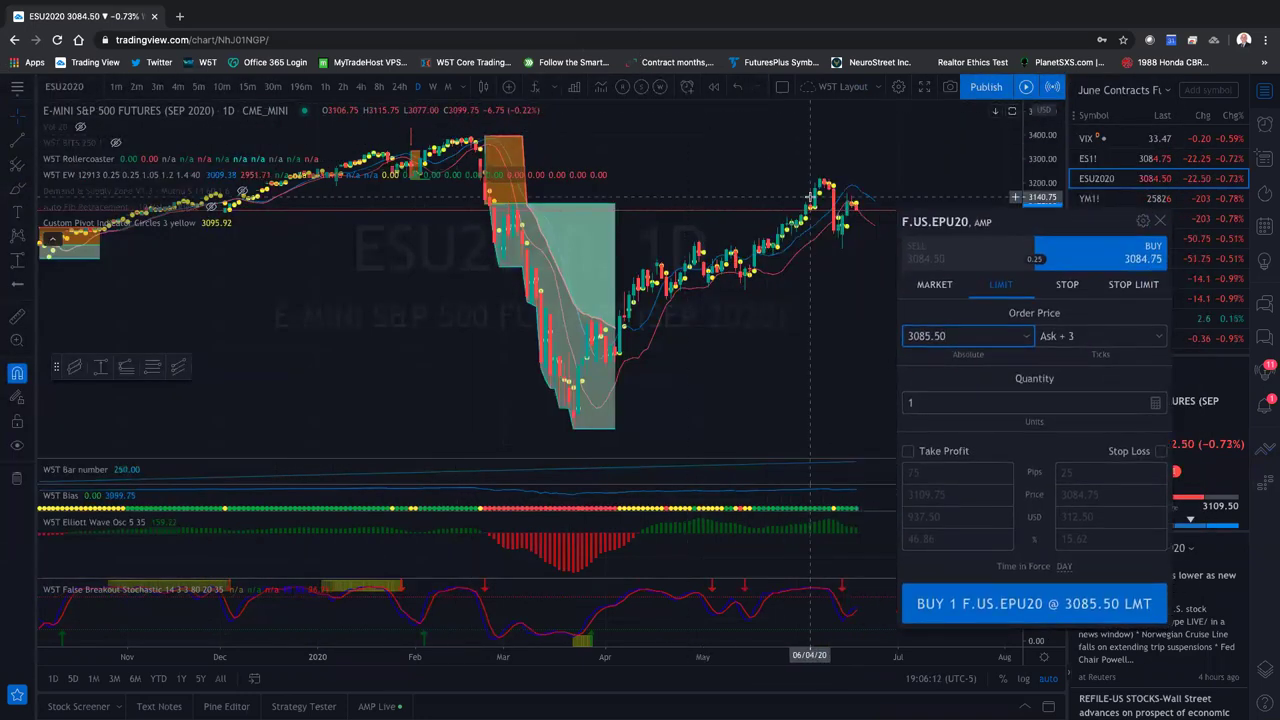
Switch the layout to a two-by-two grid of four charts and move the floating order ticket over the watchlist
{"action": "left_click", "coordinate": [782, 87]}
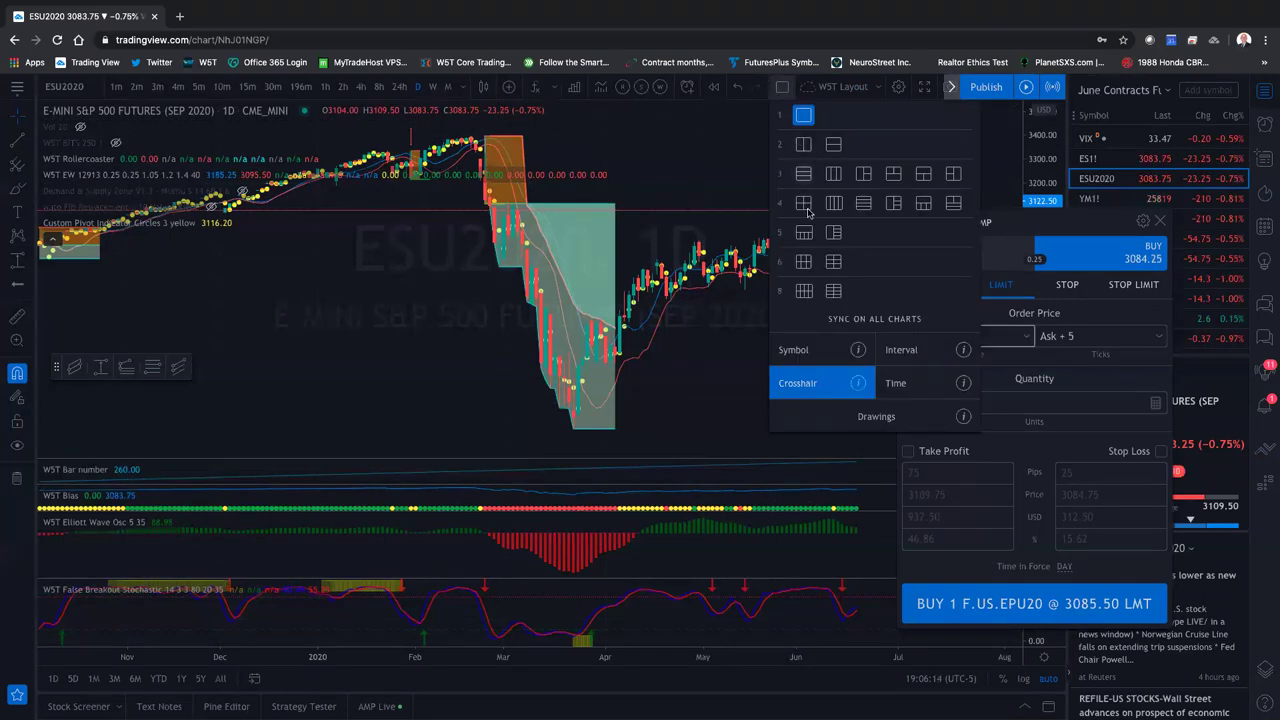
{"action": "left_click", "coordinate": [805, 209]}
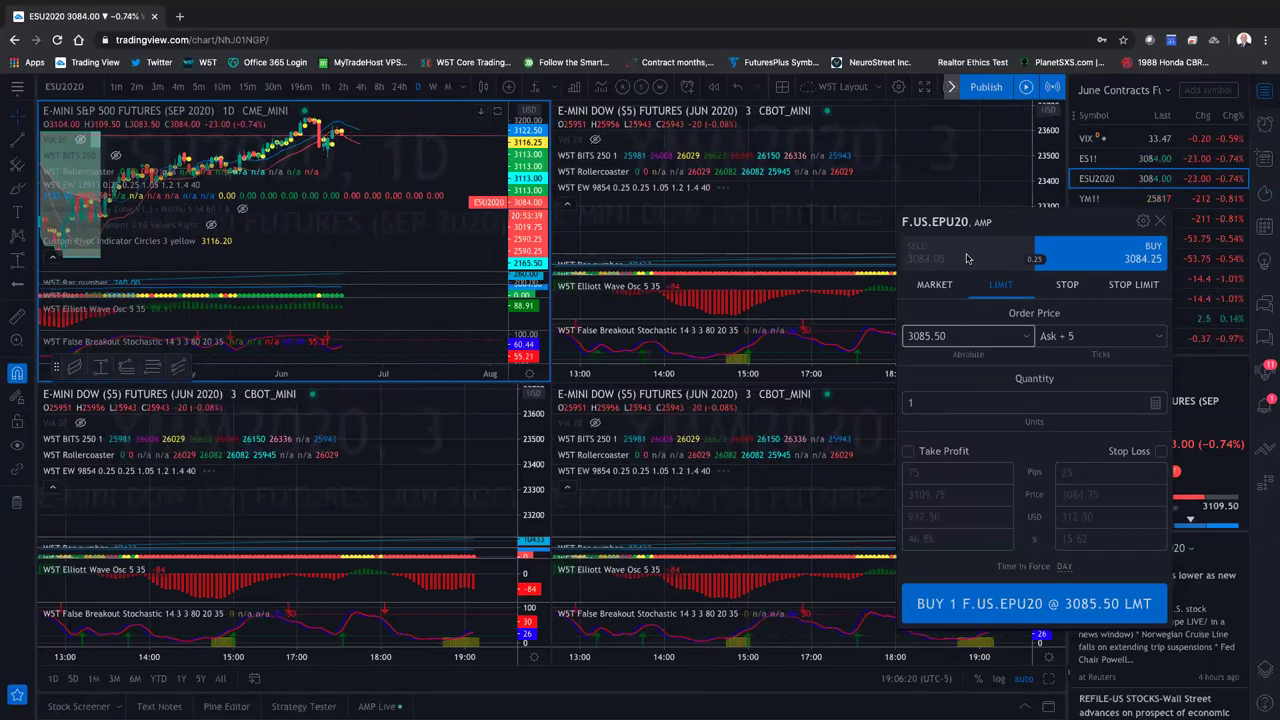
{"action": "left_click_drag", "start_coordinate": [1019, 227], "coordinate": [1140, 239]}
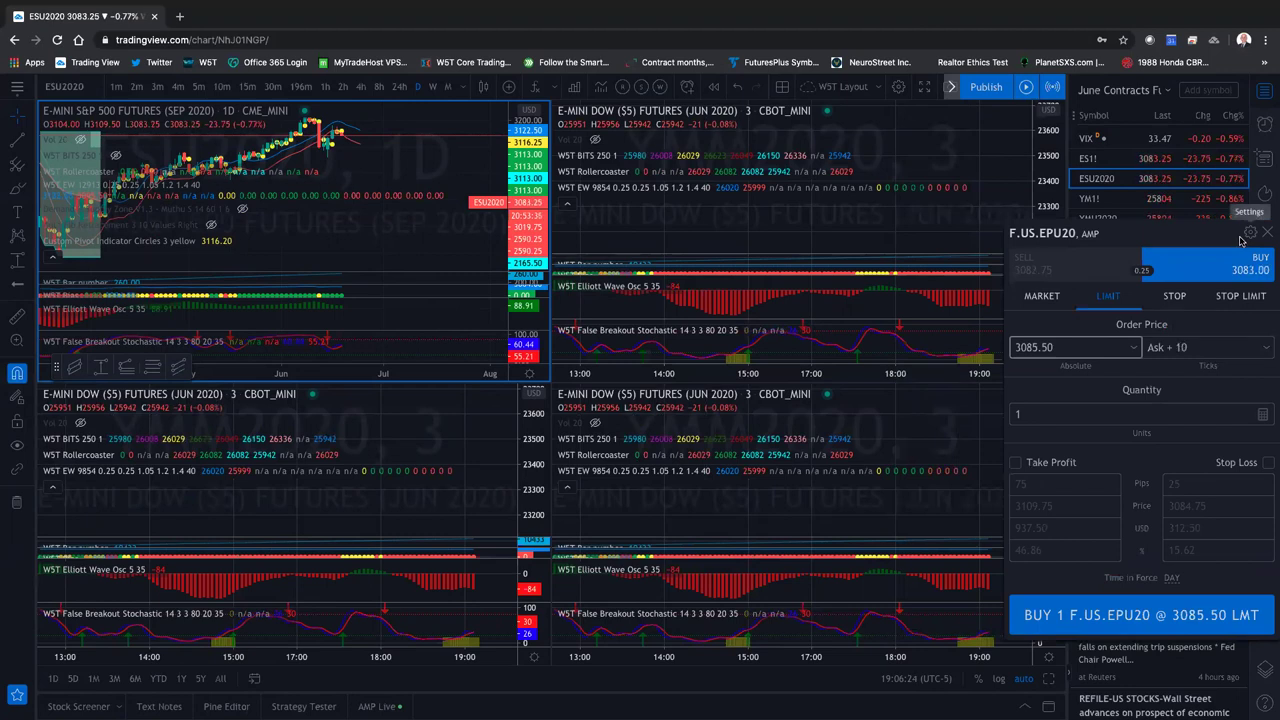
Close the floating order ticket and return the layout to a single chart
{"action": "left_click", "coordinate": [1267, 233]}
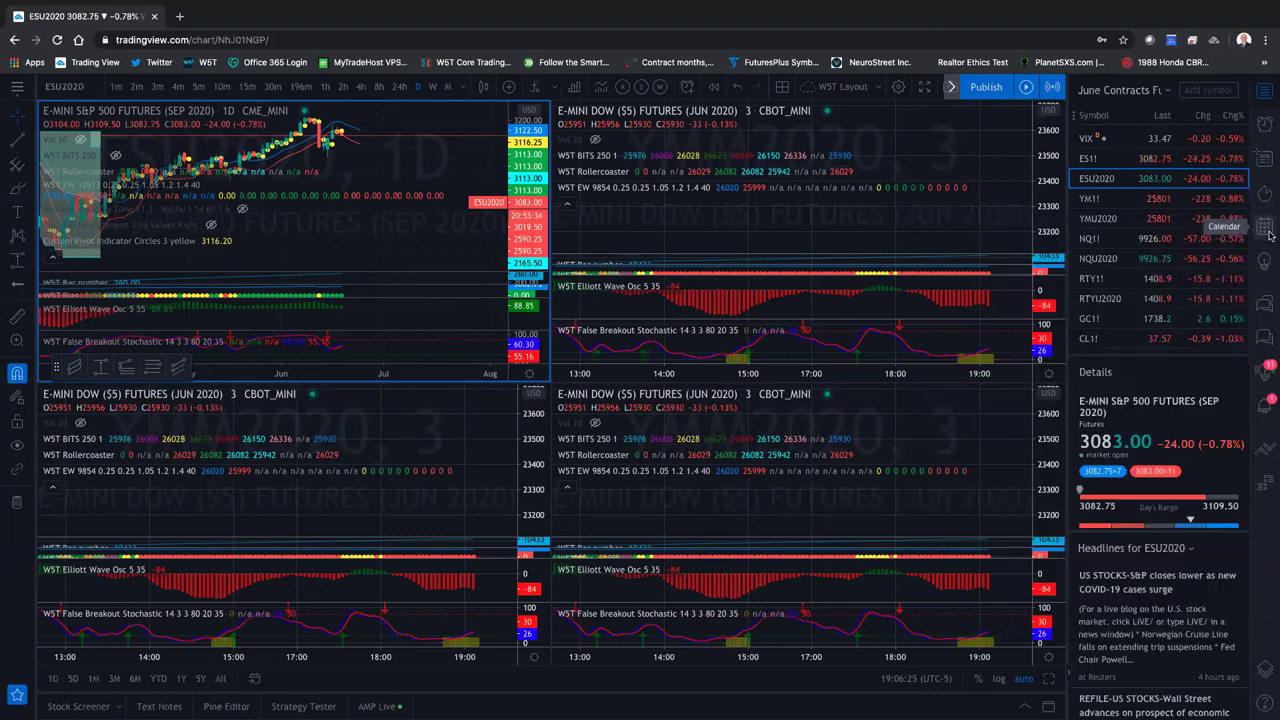
{"action": "left_click", "coordinate": [782, 87]}
{"action": "left_click", "coordinate": [803, 115]}
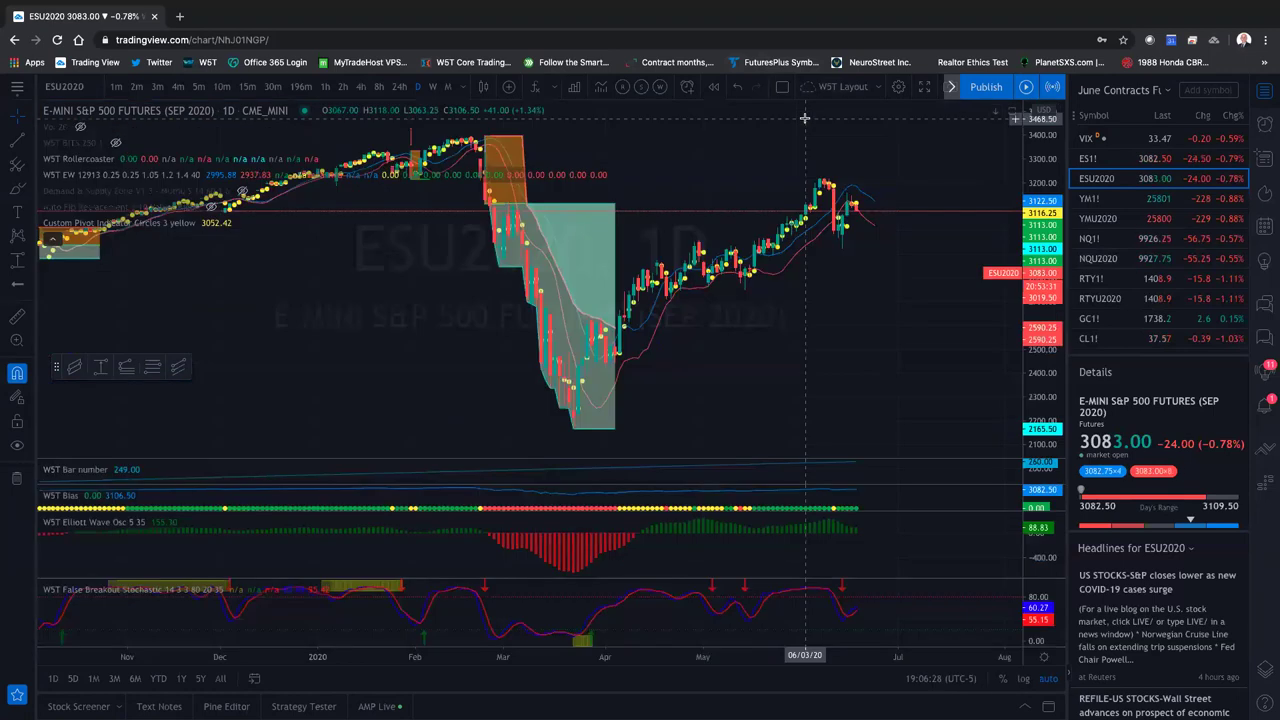
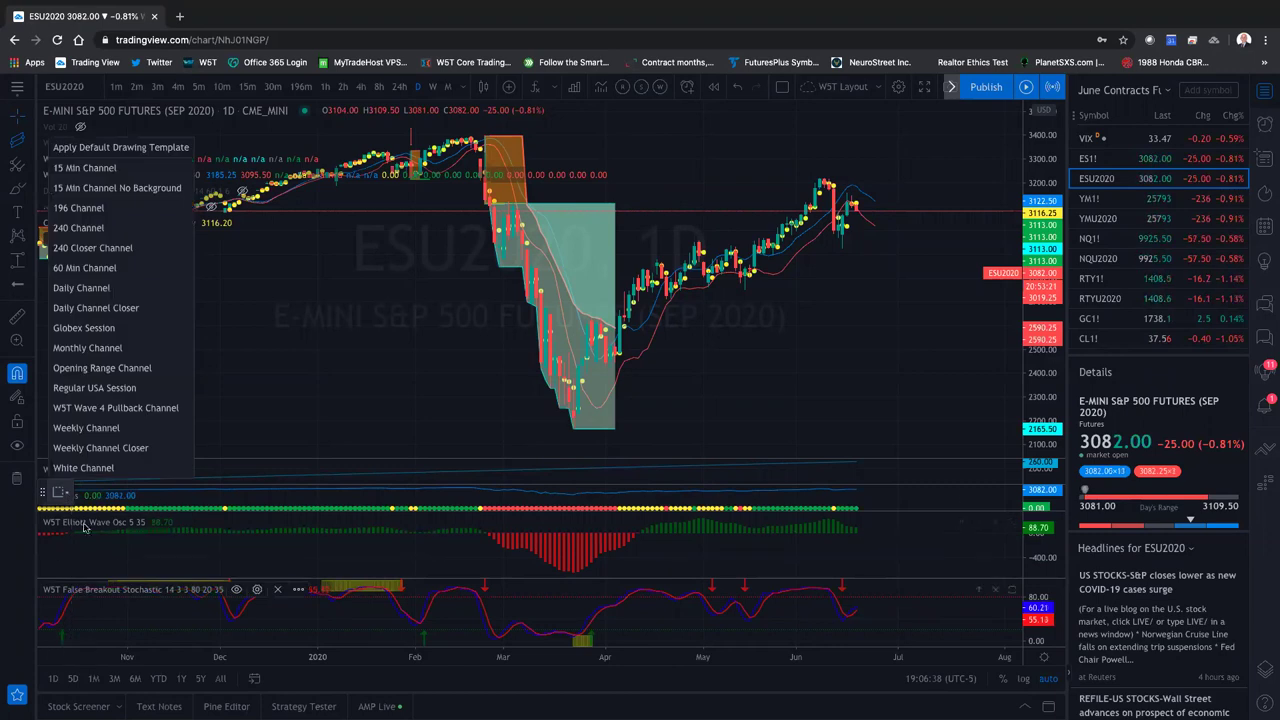
Draw a regression trend channel from the 03/23/20 low to the latest candle at 06/18/20
{"action": "left_click", "coordinate": [497, 423]}
{"action": "left_click", "coordinate": [574, 415]}
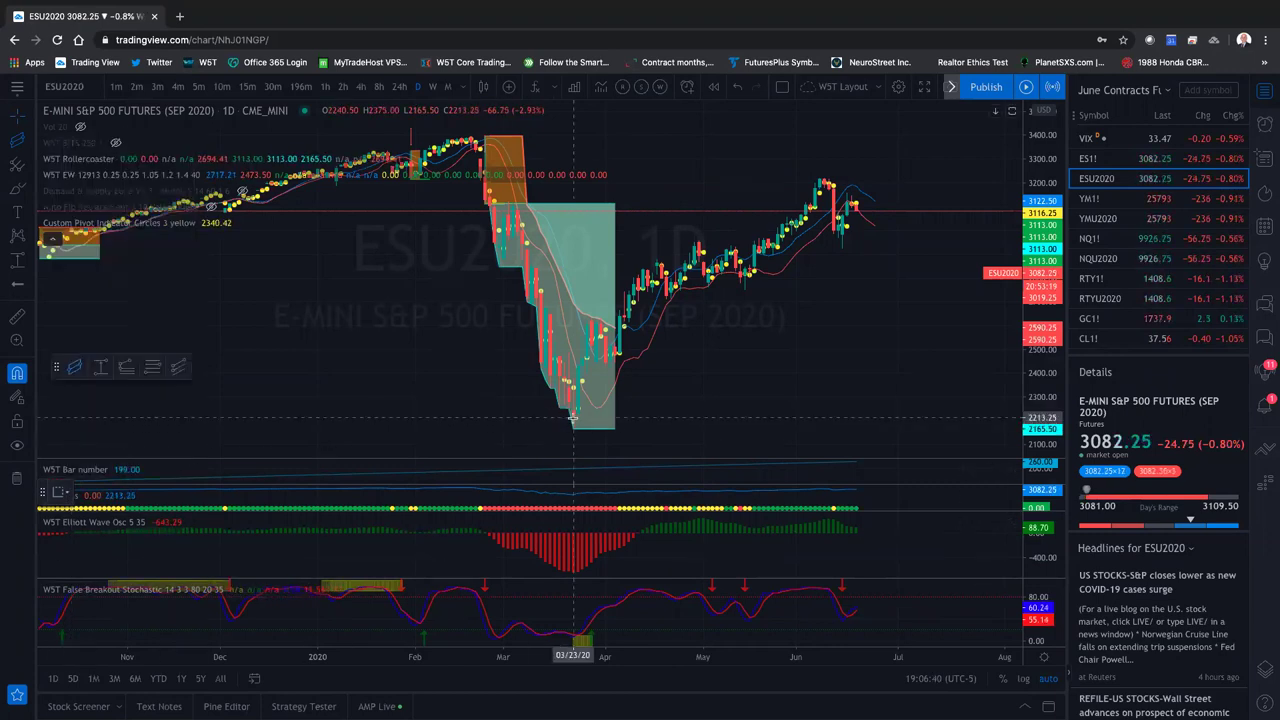
{"action": "left_click", "coordinate": [854, 205]}
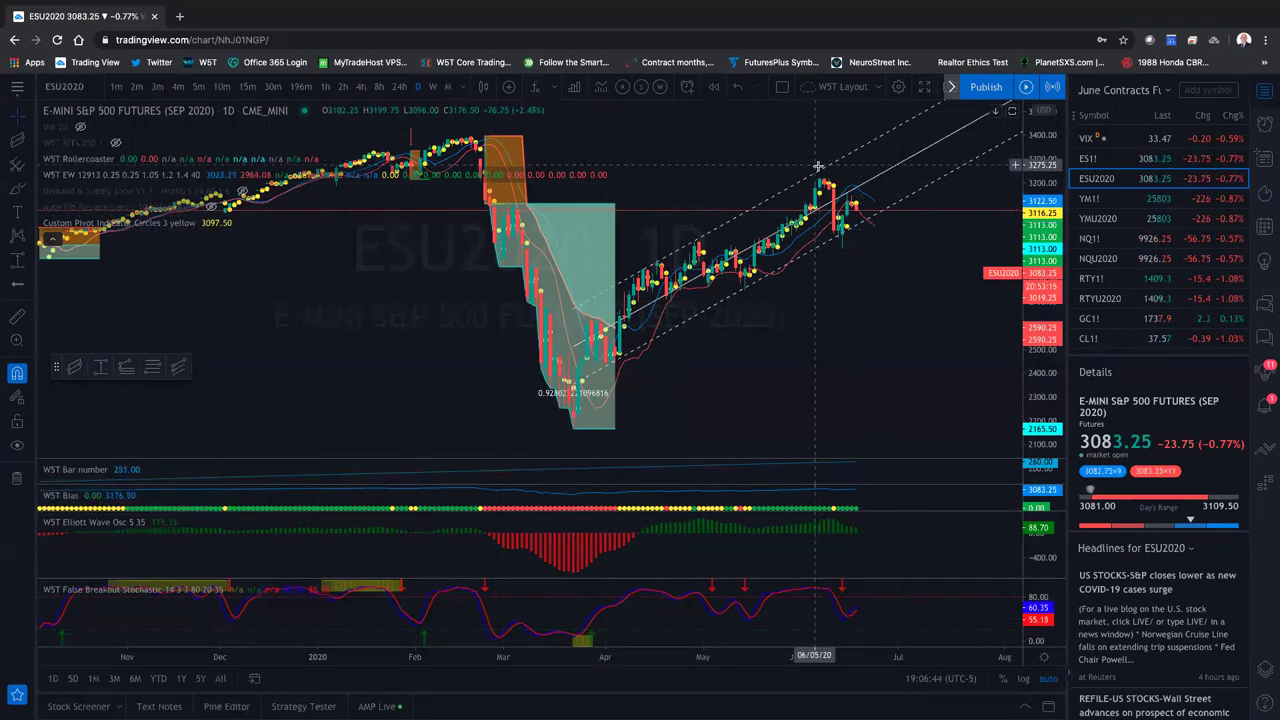
{"action": "scroll", "coordinate": [835, 178], "scroll_direction": "left", "scroll_amount": 5}
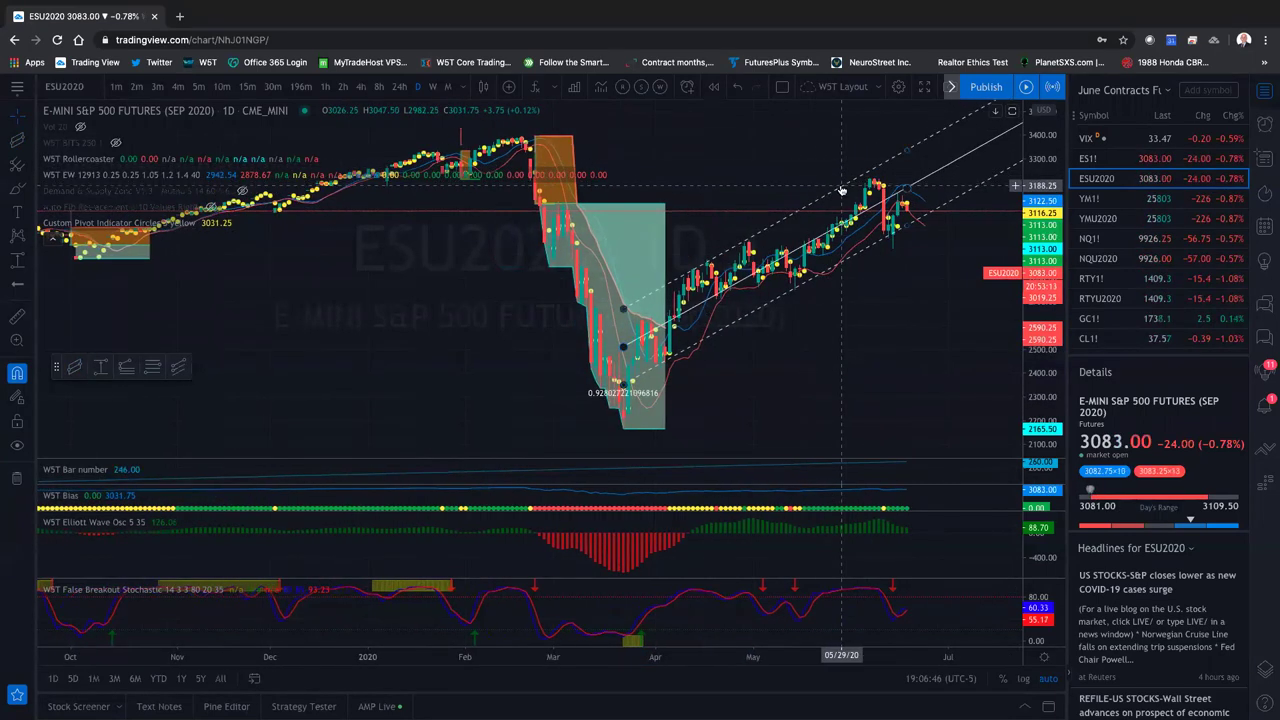
Look through the regression trend's available options, and view the Hotlists and the Alerts list
{"action": "left_click", "coordinate": [840, 184]}
{"action": "right_click", "coordinate": [841, 186]}
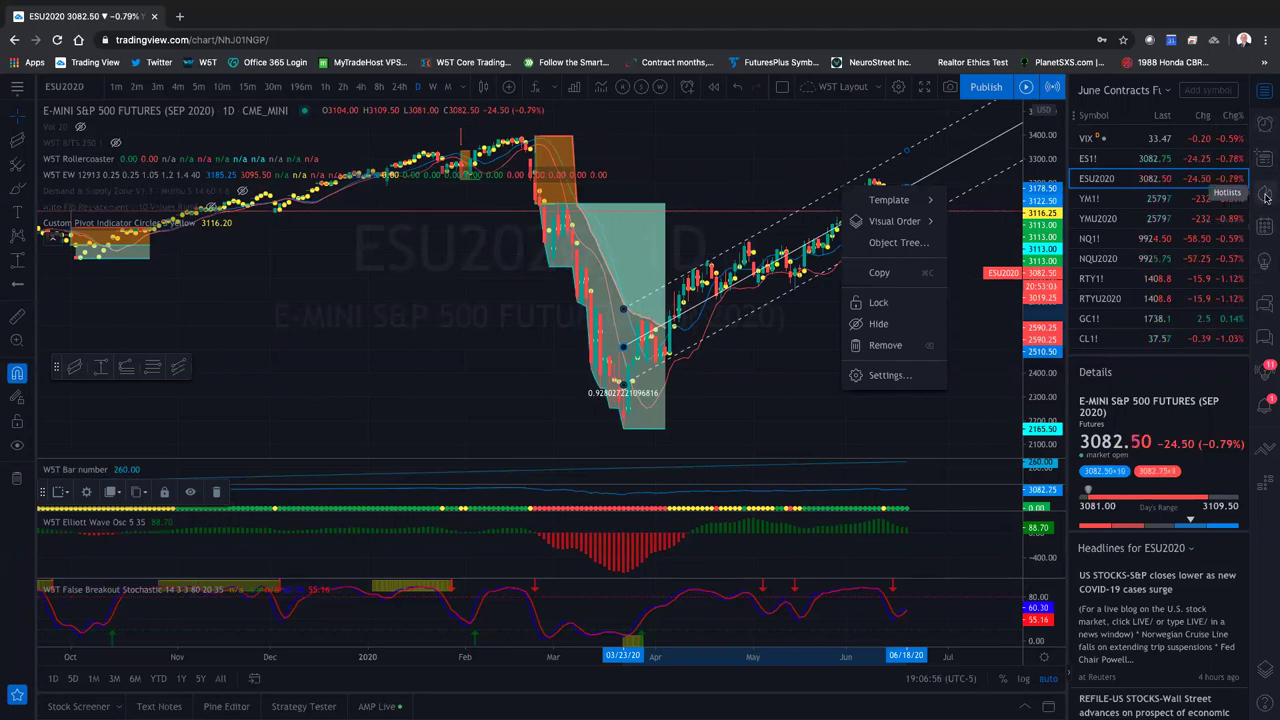
{"action": "left_click", "coordinate": [1262, 196]}
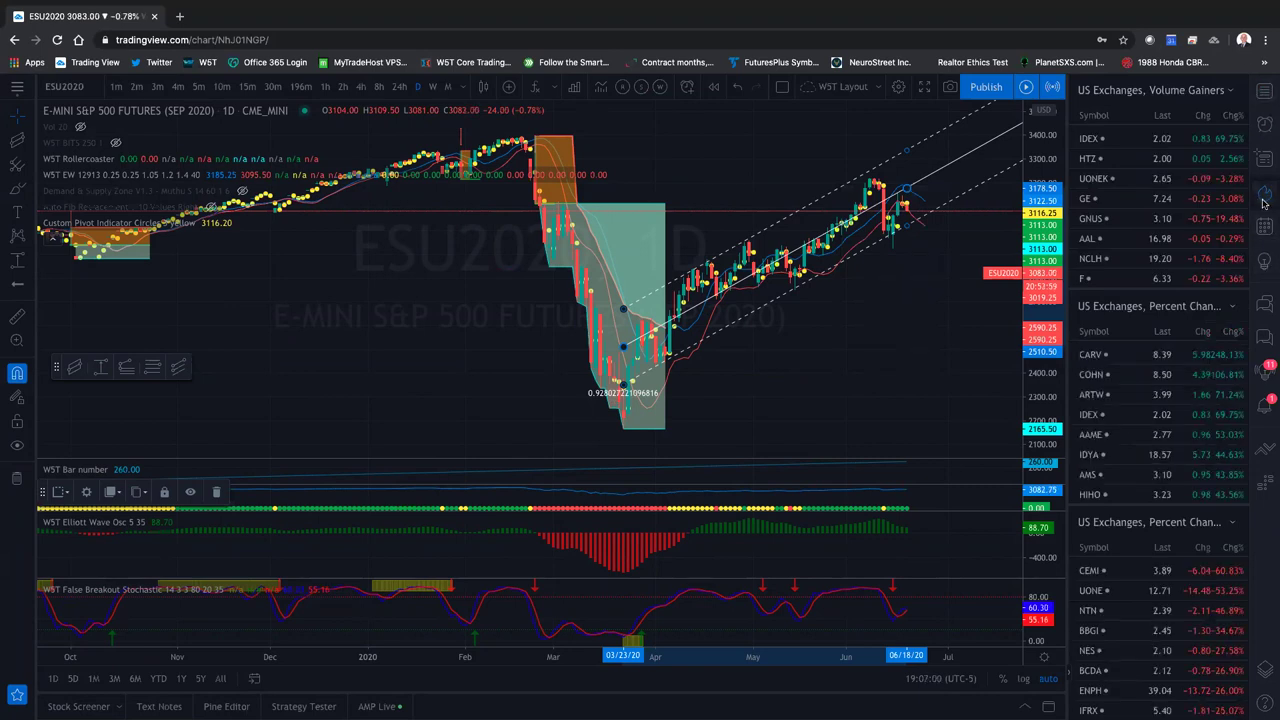
{"action": "left_click", "coordinate": [1264, 127]}
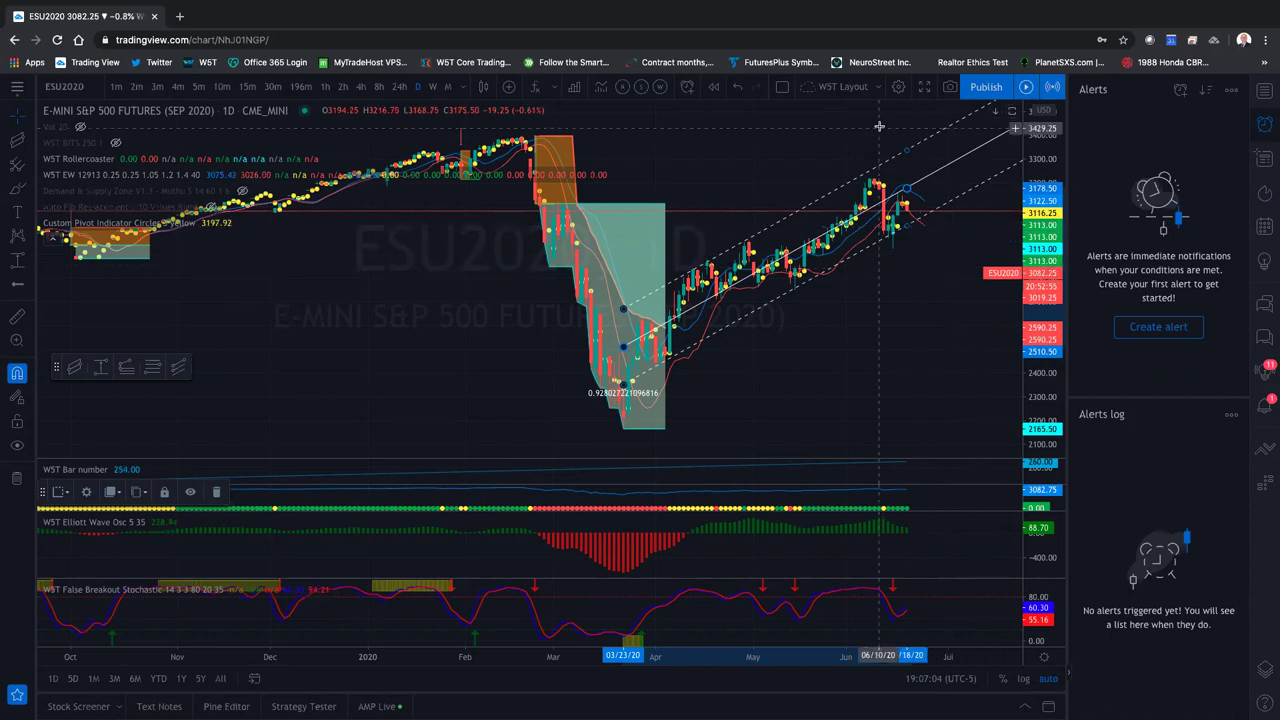
{"action": "right_click", "coordinate": [881, 168]}
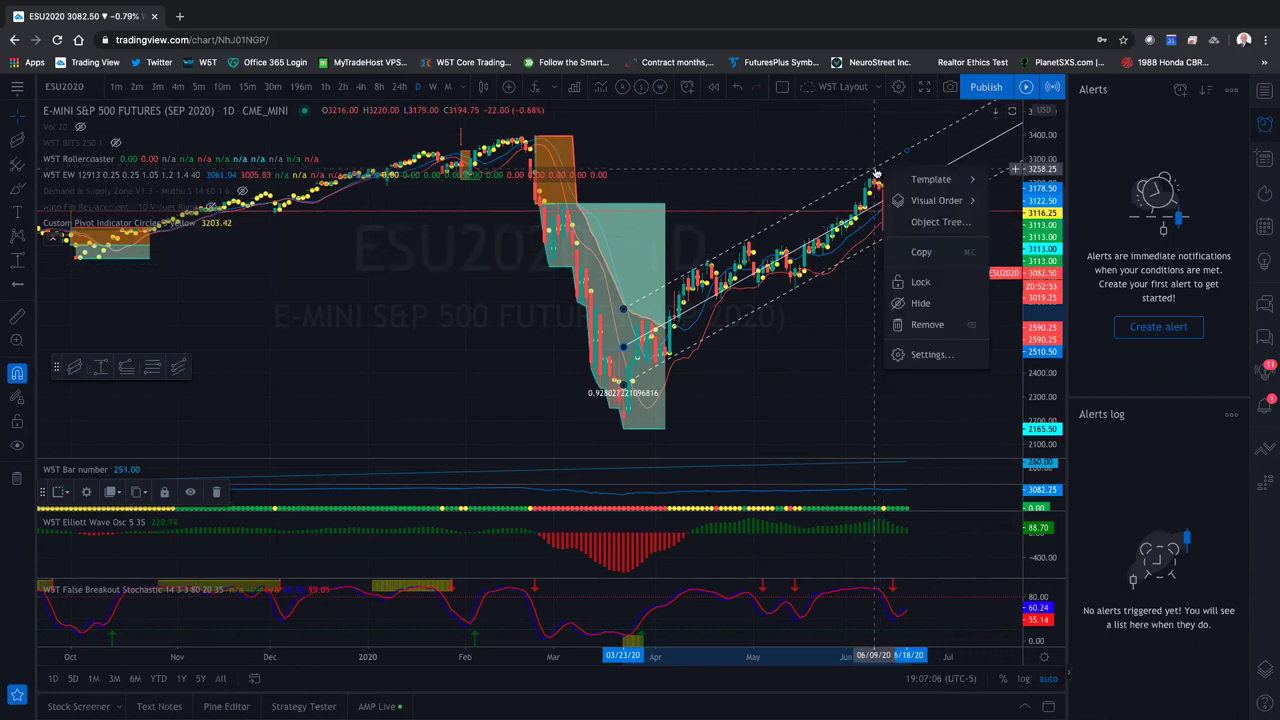
{"action": "mouse_move", "coordinate": [936, 200]}
{"action": "left_click", "coordinate": [829, 197]}
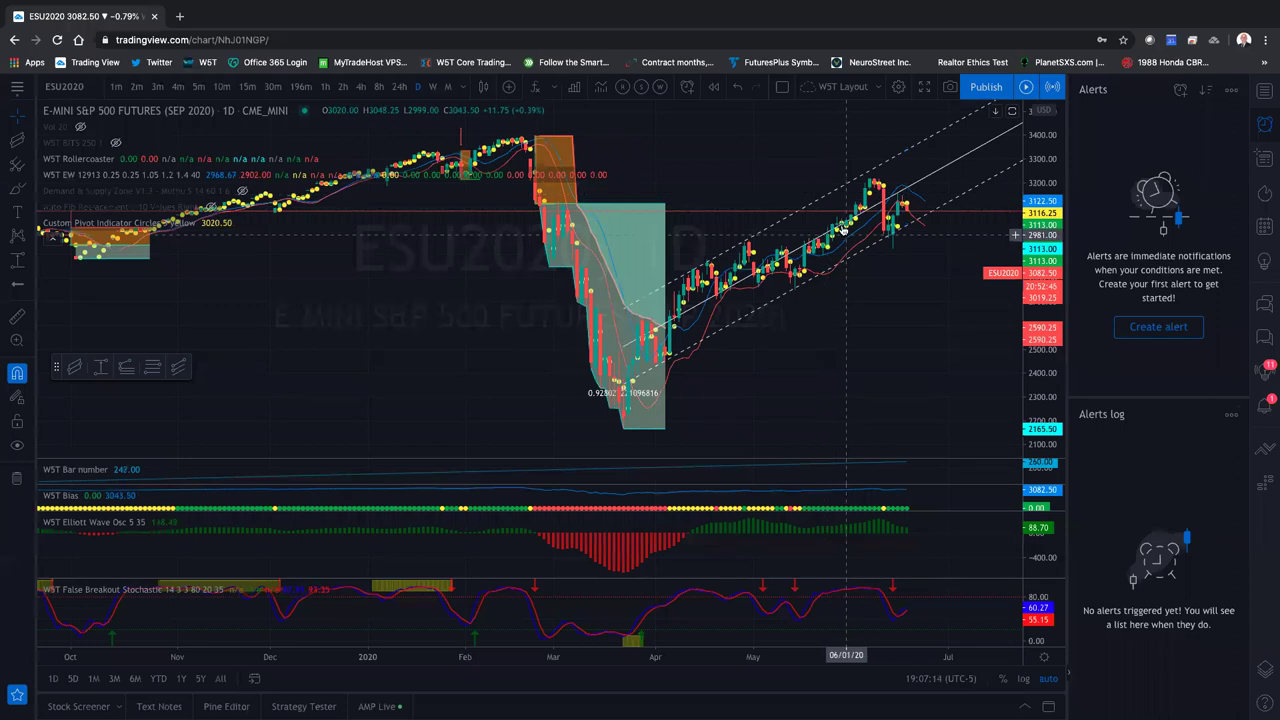
{"action": "left_click_drag", "start_coordinate": [832, 312], "coordinate": [710, 318]}
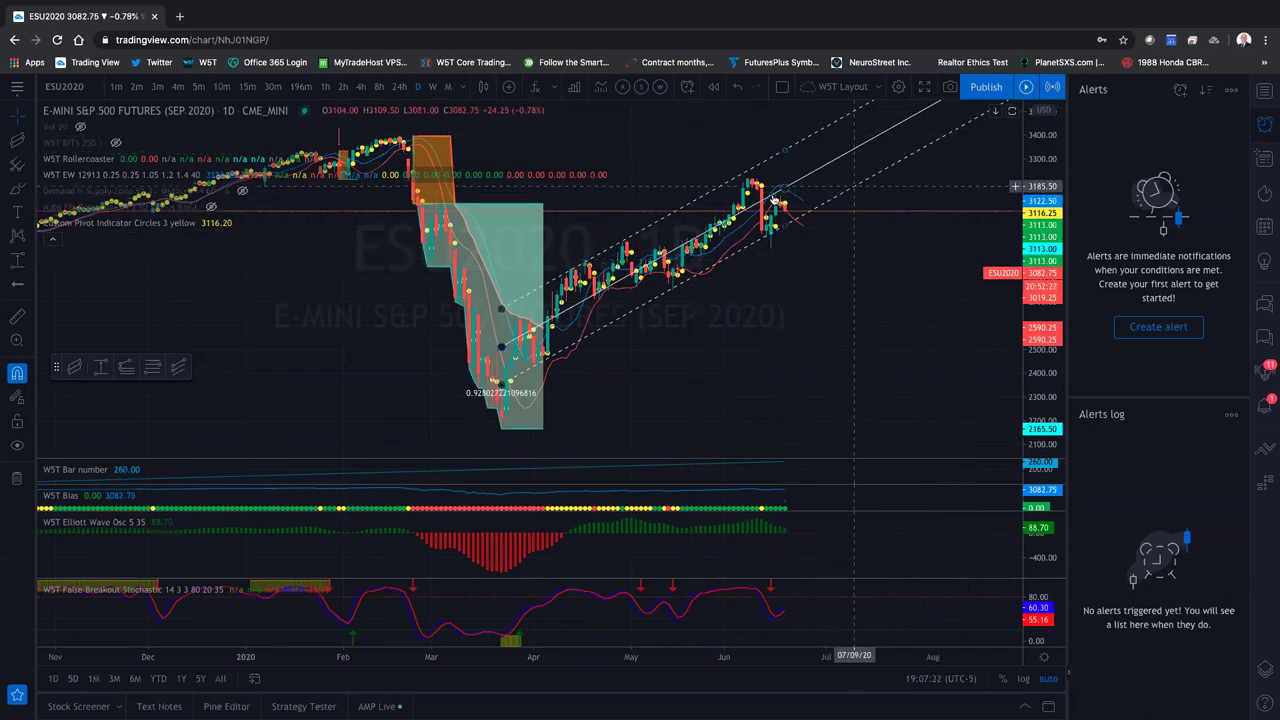
{"action": "scroll", "coordinate": [785, 323], "scroll_direction": "right", "scroll_amount": 5}
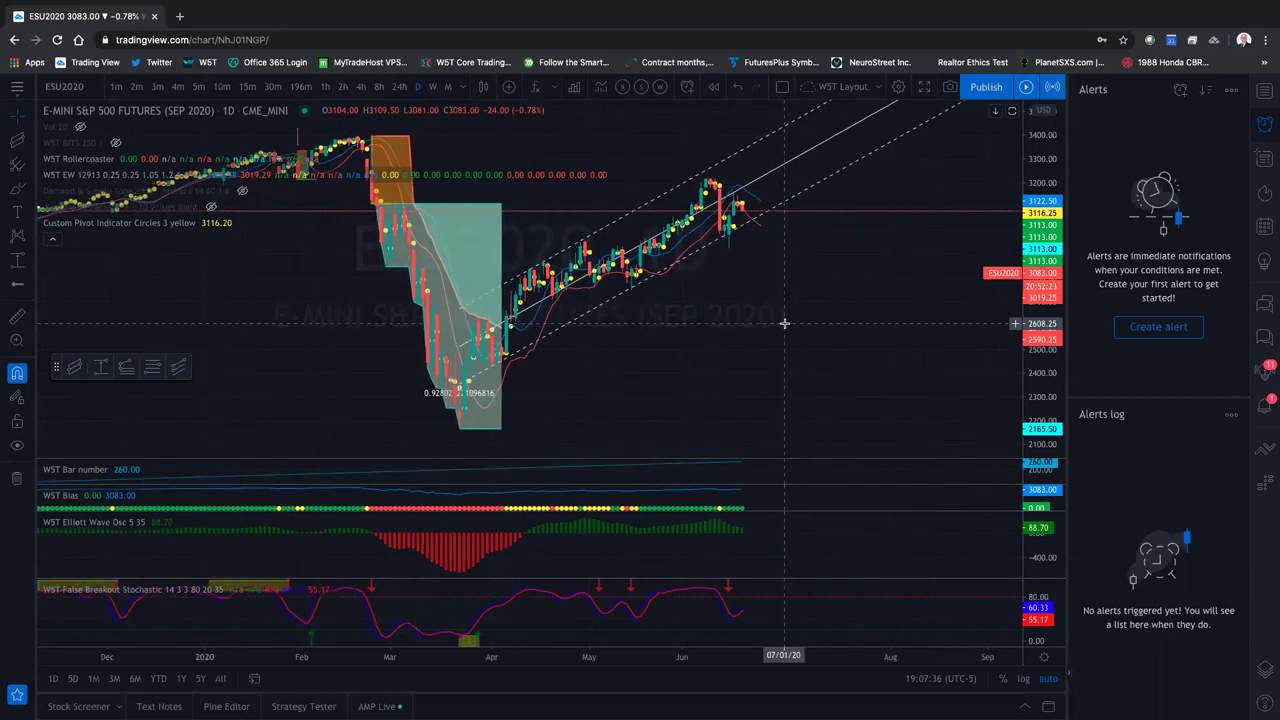
{"action": "scroll", "coordinate": [785, 323], "scroll_direction": "right", "scroll_amount": 1}
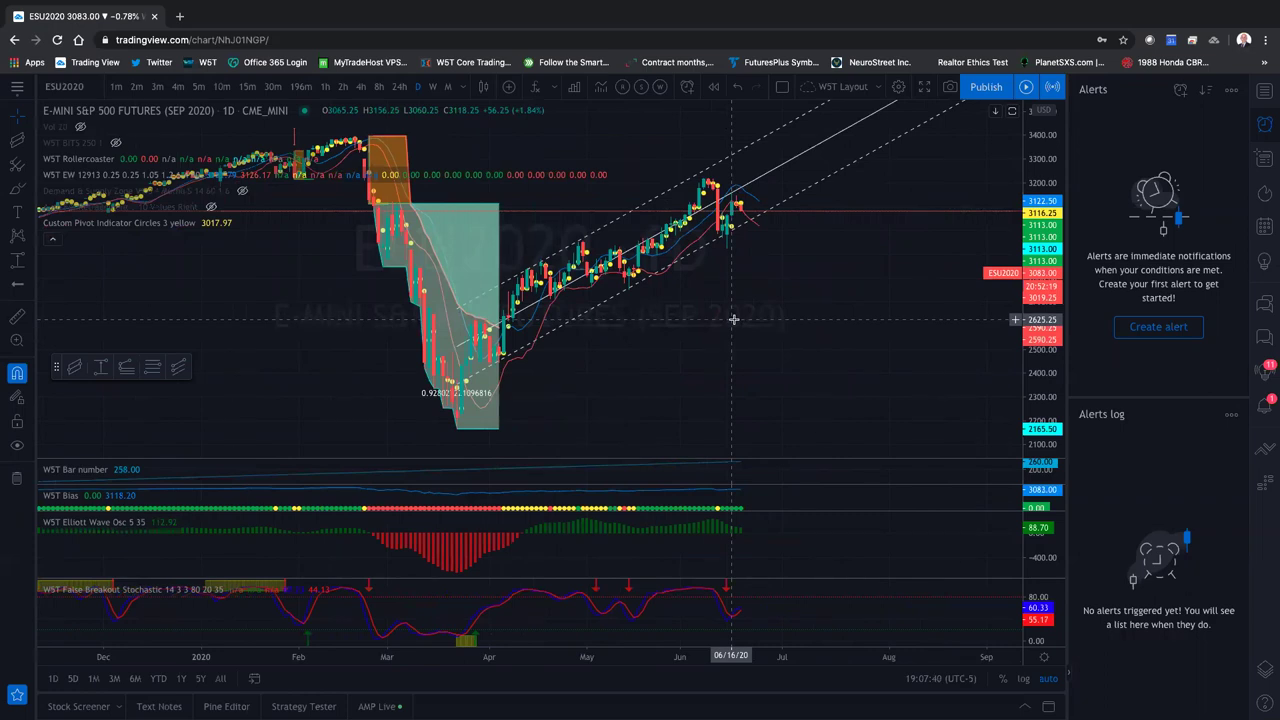
{"action": "scroll", "coordinate": [733, 319], "scroll_direction": "left", "scroll_amount": 3}
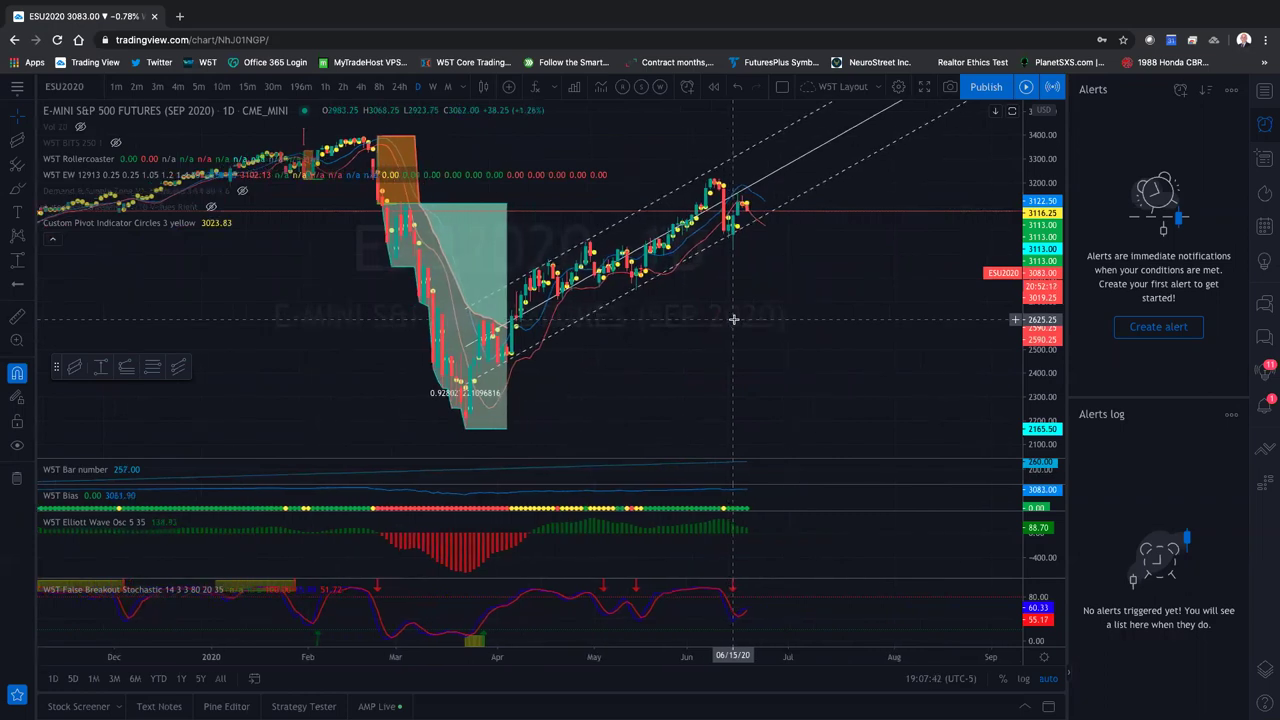
{"action": "scroll", "coordinate": [733, 319], "scroll_direction": "left", "scroll_amount": 1}
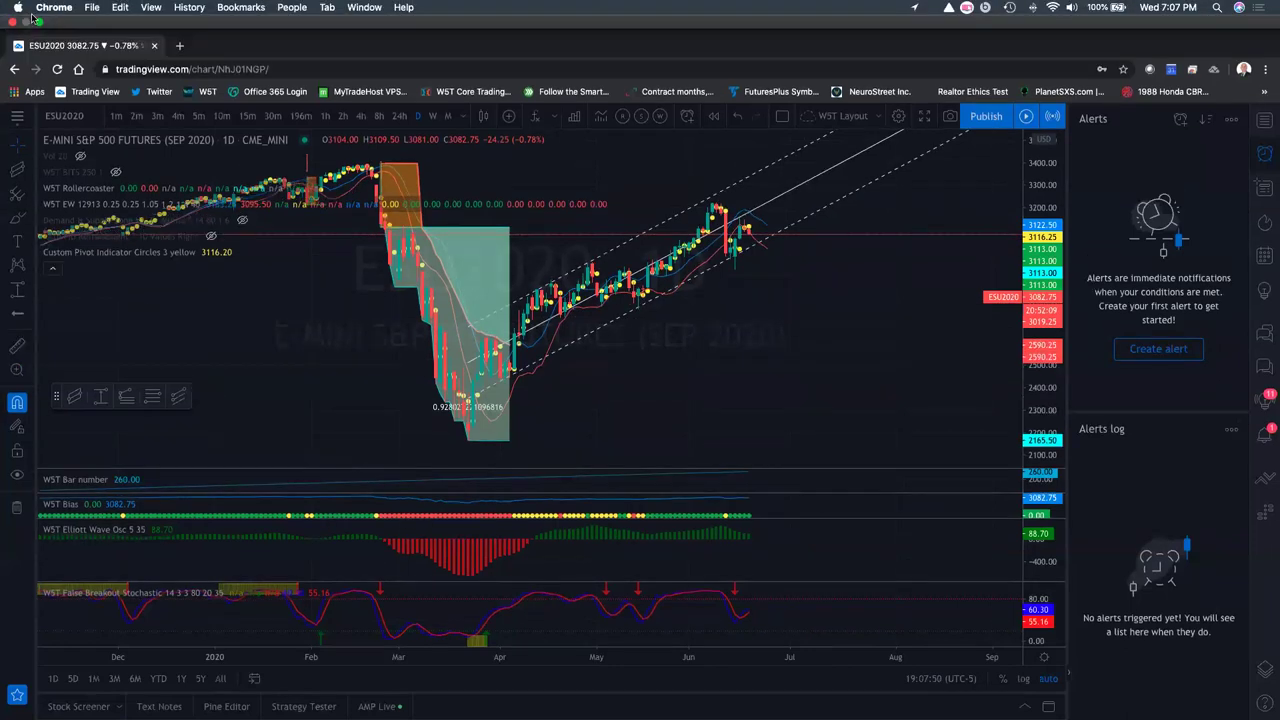
Take the chart window out of full screen and switch to Safari to open the Trade The Fifth 5K Club page
{"action": "left_click", "coordinate": [40, 22]}
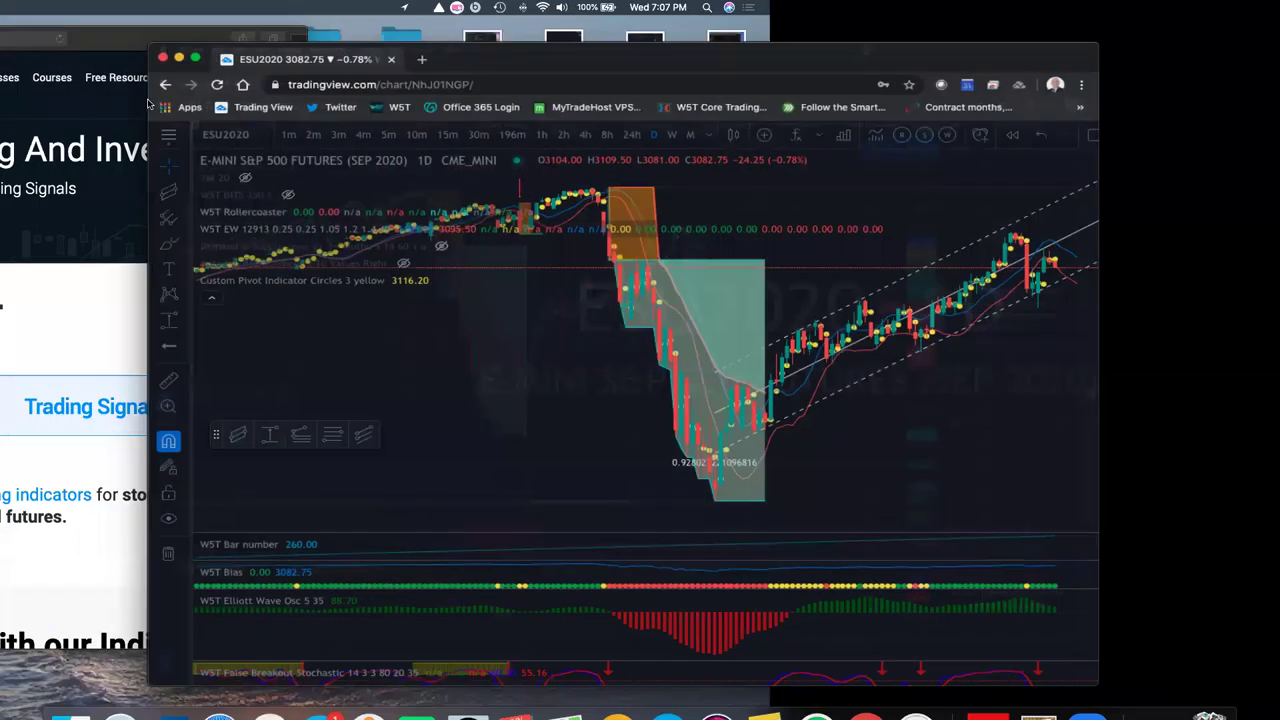
{"action": "left_click", "coordinate": [376, 84]}
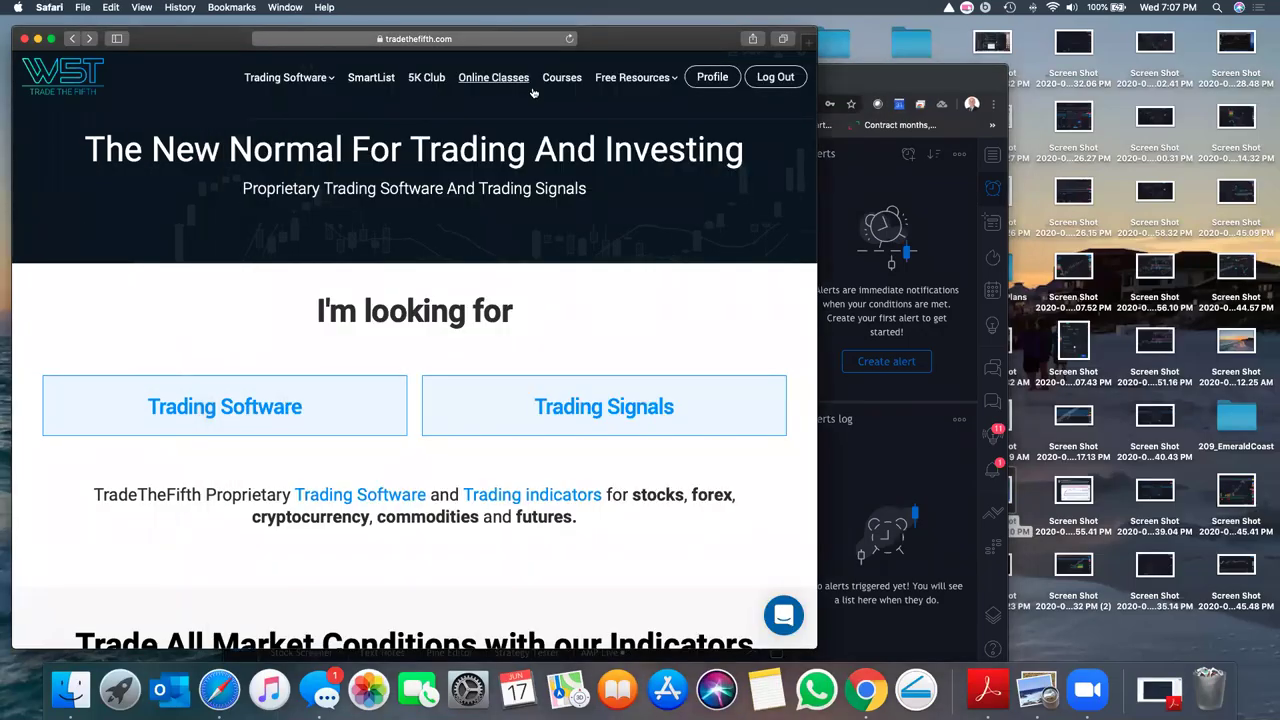
{"action": "left_click", "coordinate": [432, 84]}
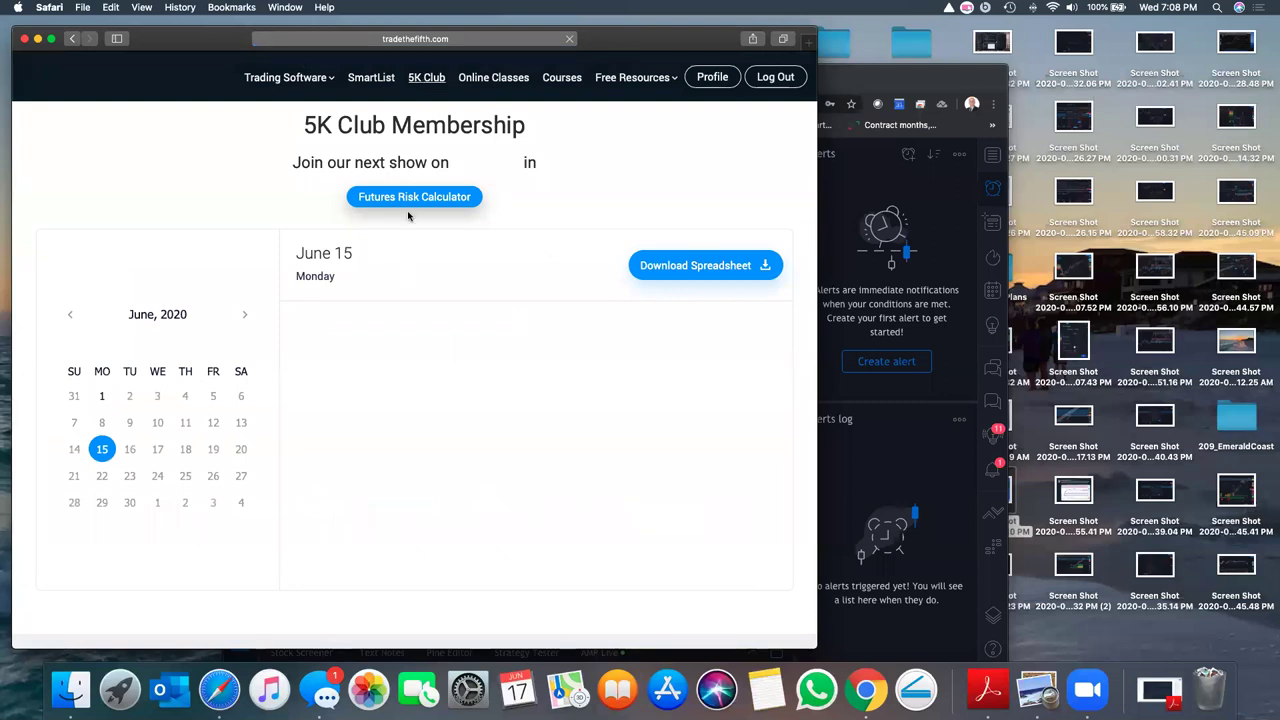
Download the June 15 spreadsheet and open it in Excel to view the day trading futures zones
{"action": "left_click", "coordinate": [716, 266]}
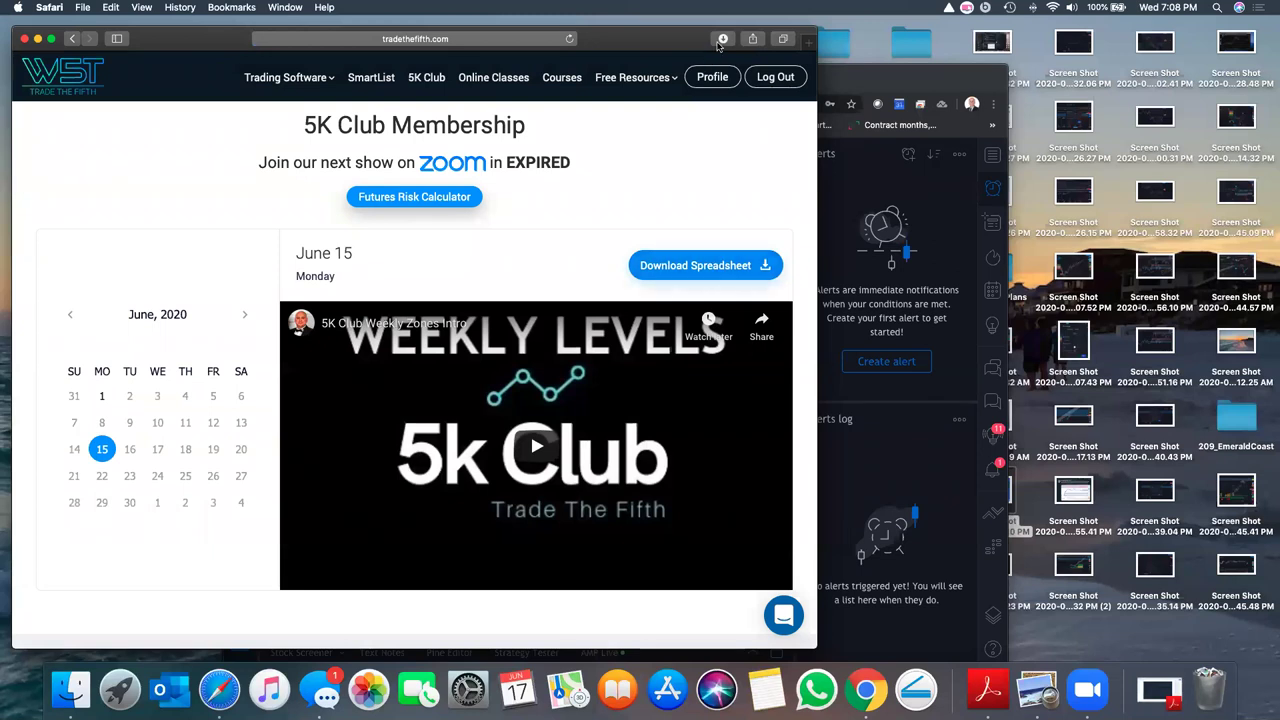
{"action": "double_click", "coordinate": [710, 90]}
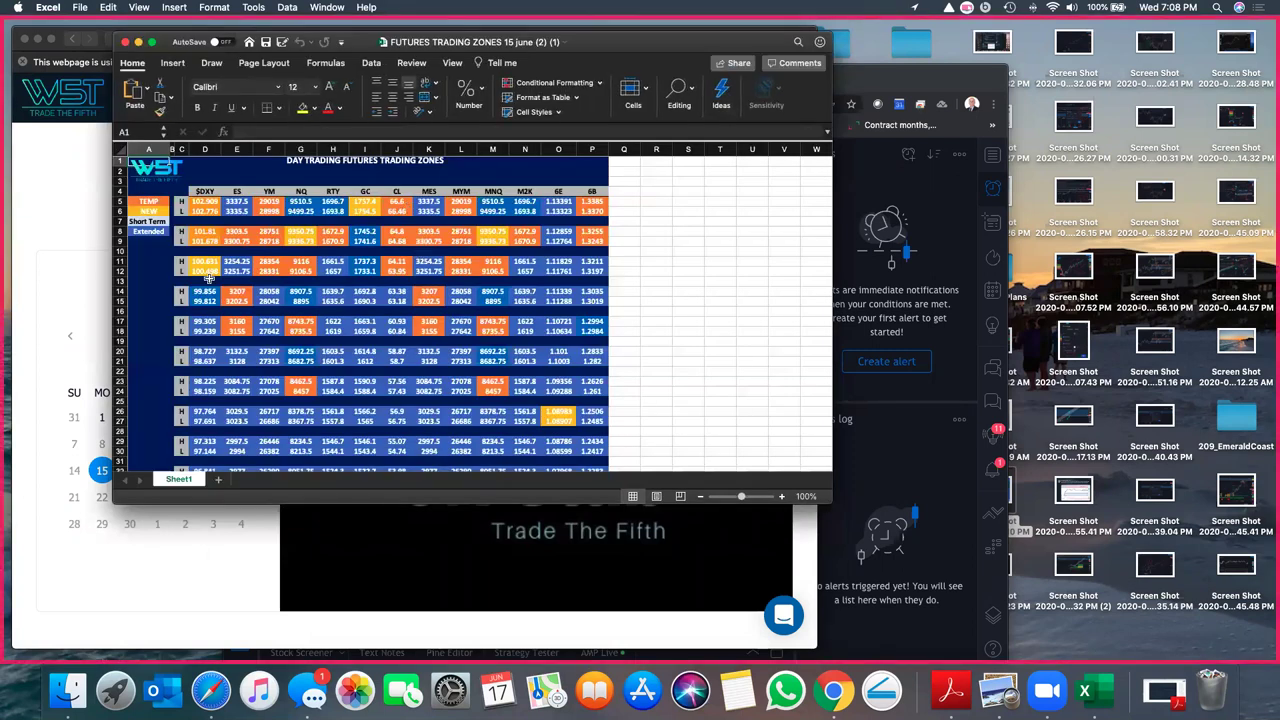
{"action": "scroll", "coordinate": [380, 333], "scroll_direction": "down", "scroll_amount": 1}
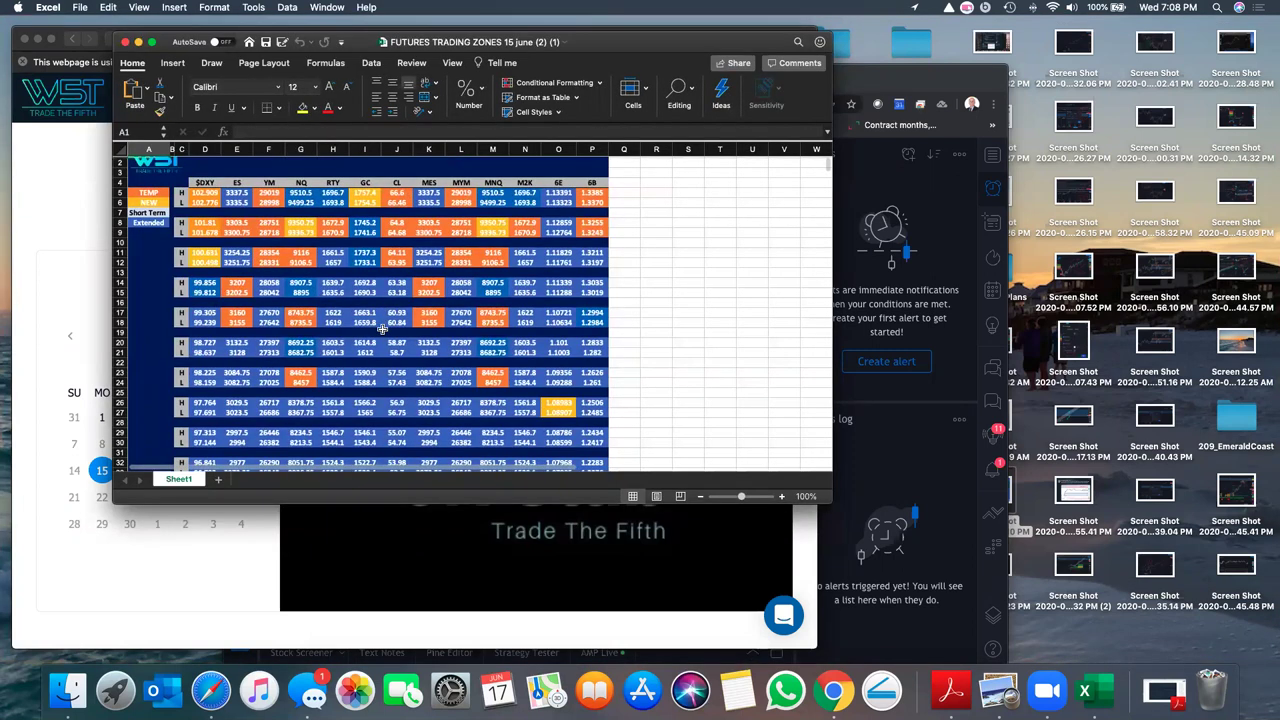
{"action": "scroll", "coordinate": [382, 329], "scroll_direction": "down", "scroll_amount": 1}
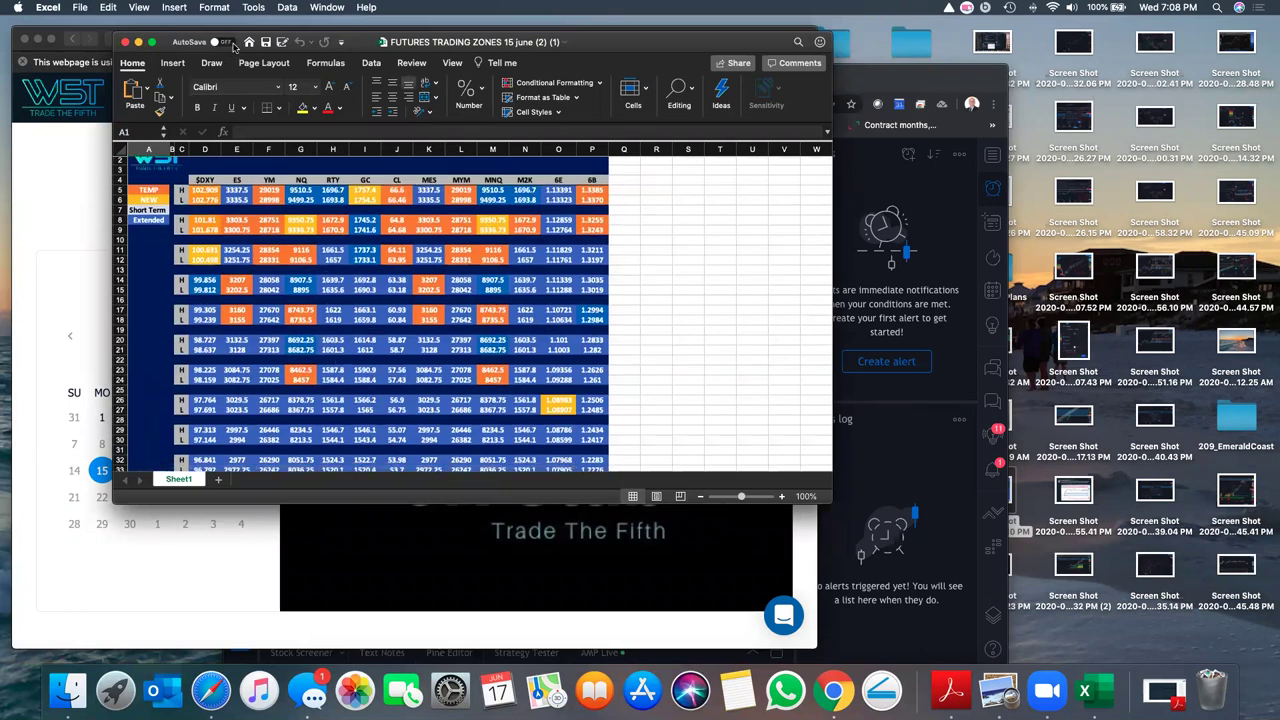
{"action": "left_click", "coordinate": [476, 44]}
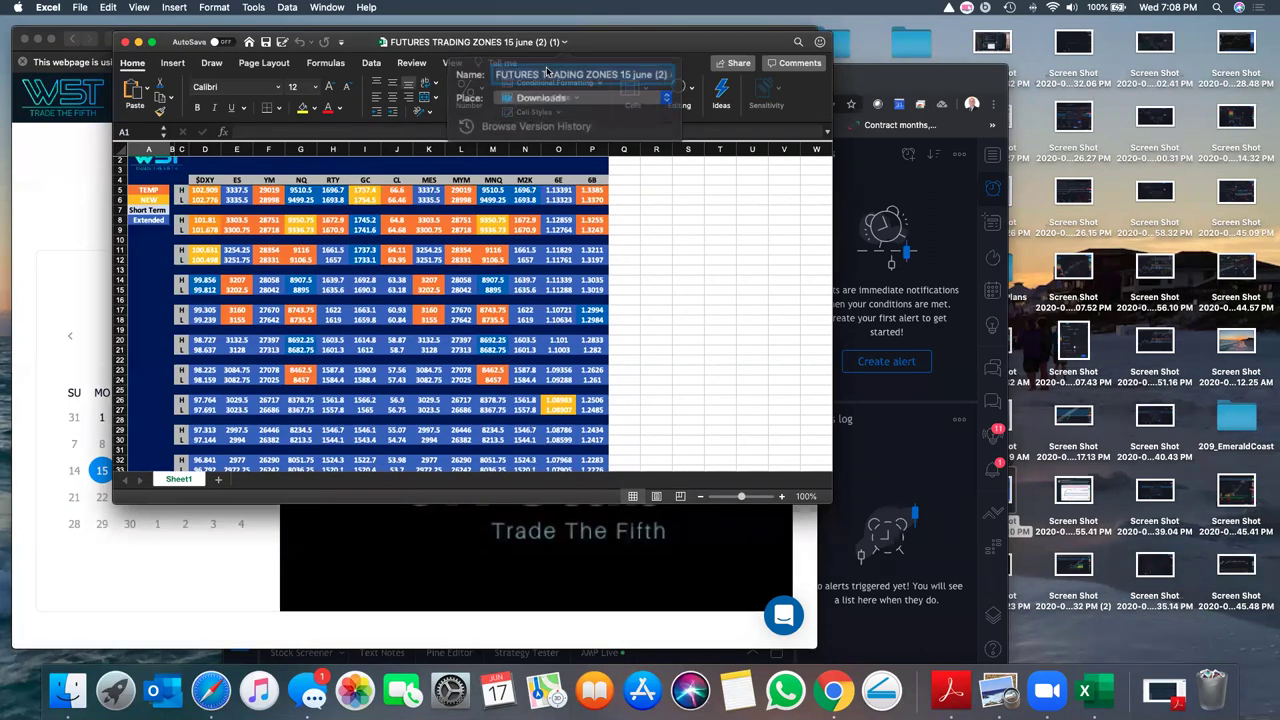
{"action": "left_click", "coordinate": [656, 180]}
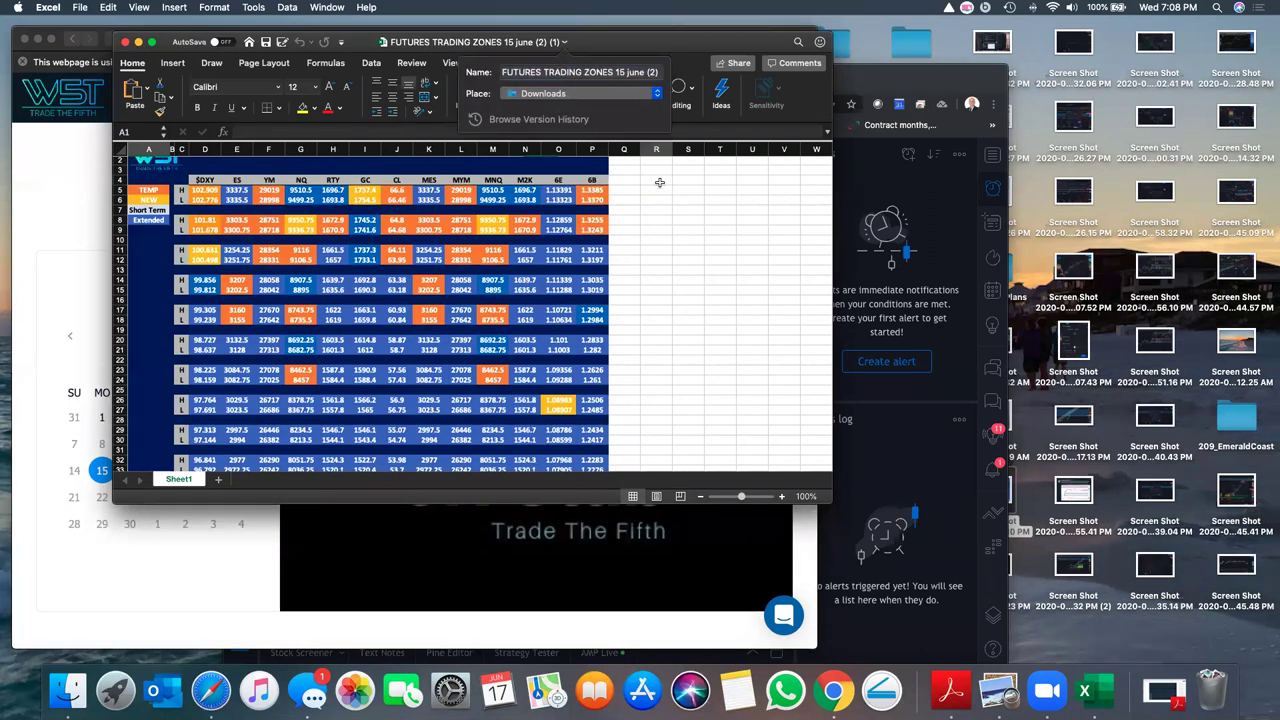
{"action": "left_click", "coordinate": [702, 133]}
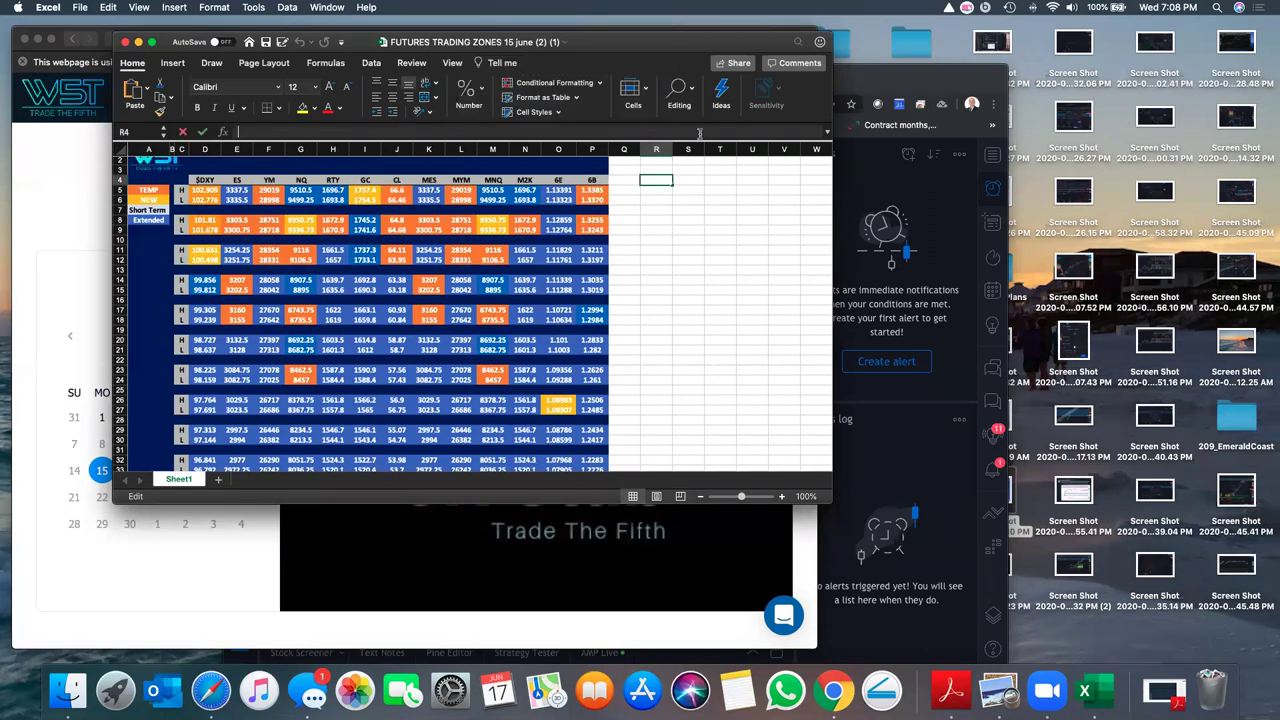
Close the futures trading zones workbook and clear Safari's downloads list
{"action": "left_click", "coordinate": [125, 42]}
{"action": "left_click", "coordinate": [428, 120]}
{"action": "left_click", "coordinate": [578, 66]}
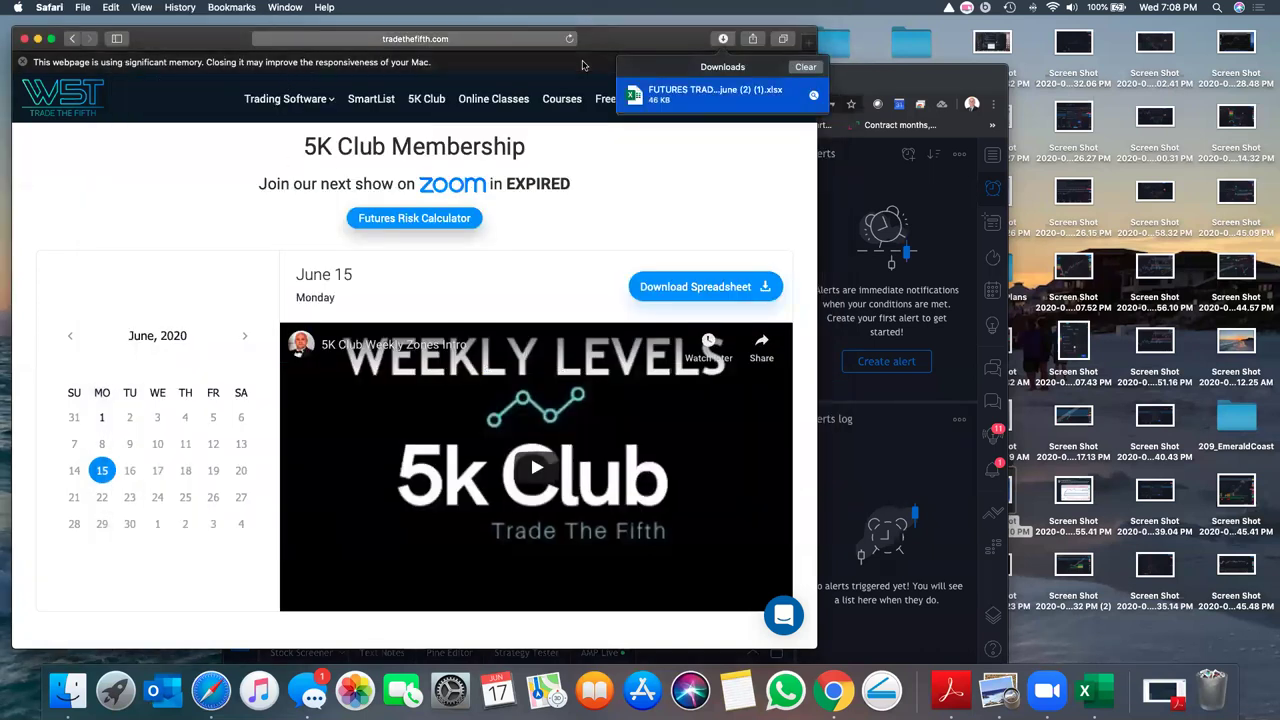
{"action": "left_click", "coordinate": [806, 67]}
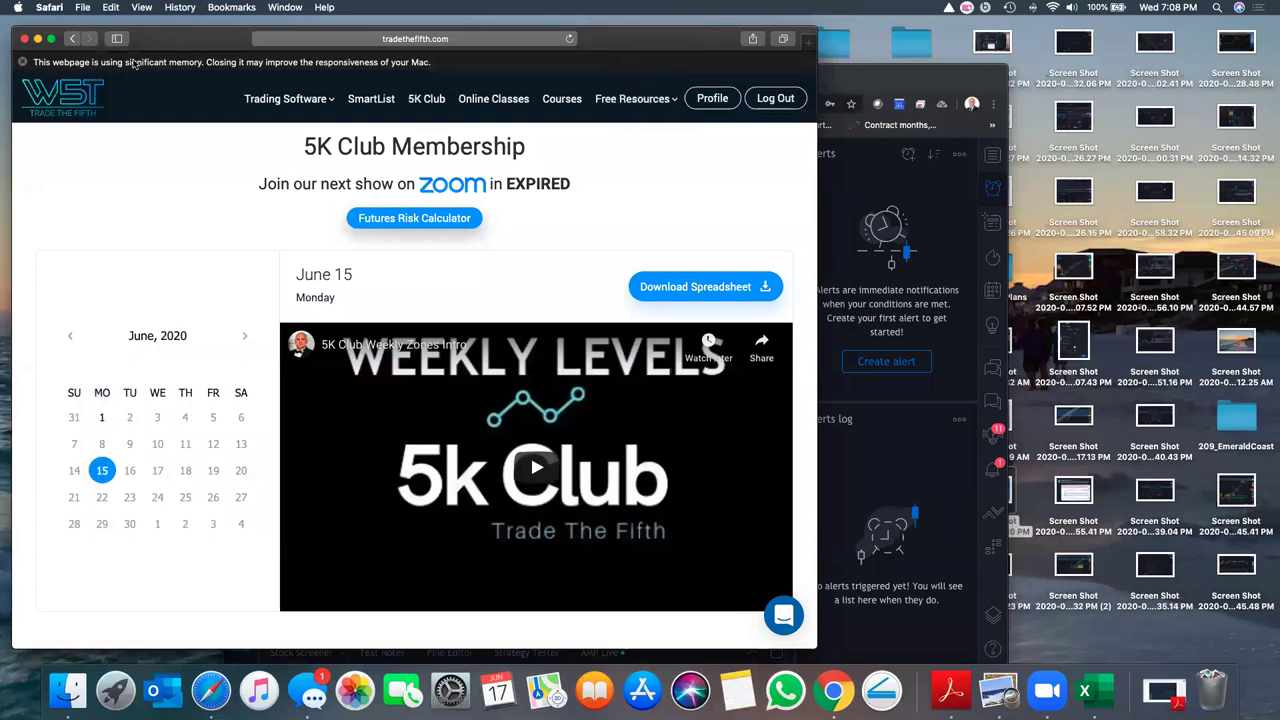
Close the Safari window and return the TradingView chart in Chrome to full screen
{"action": "left_click", "coordinate": [24, 40]}
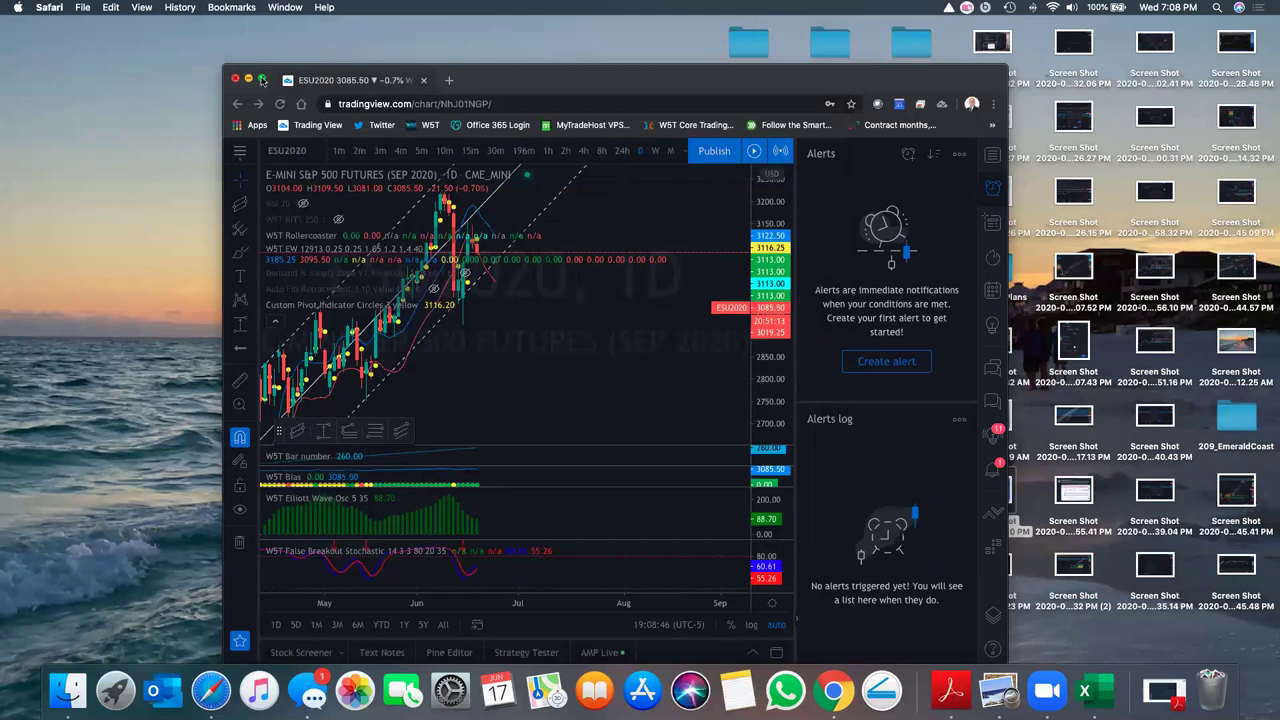
{"action": "left_click", "coordinate": [262, 79]}
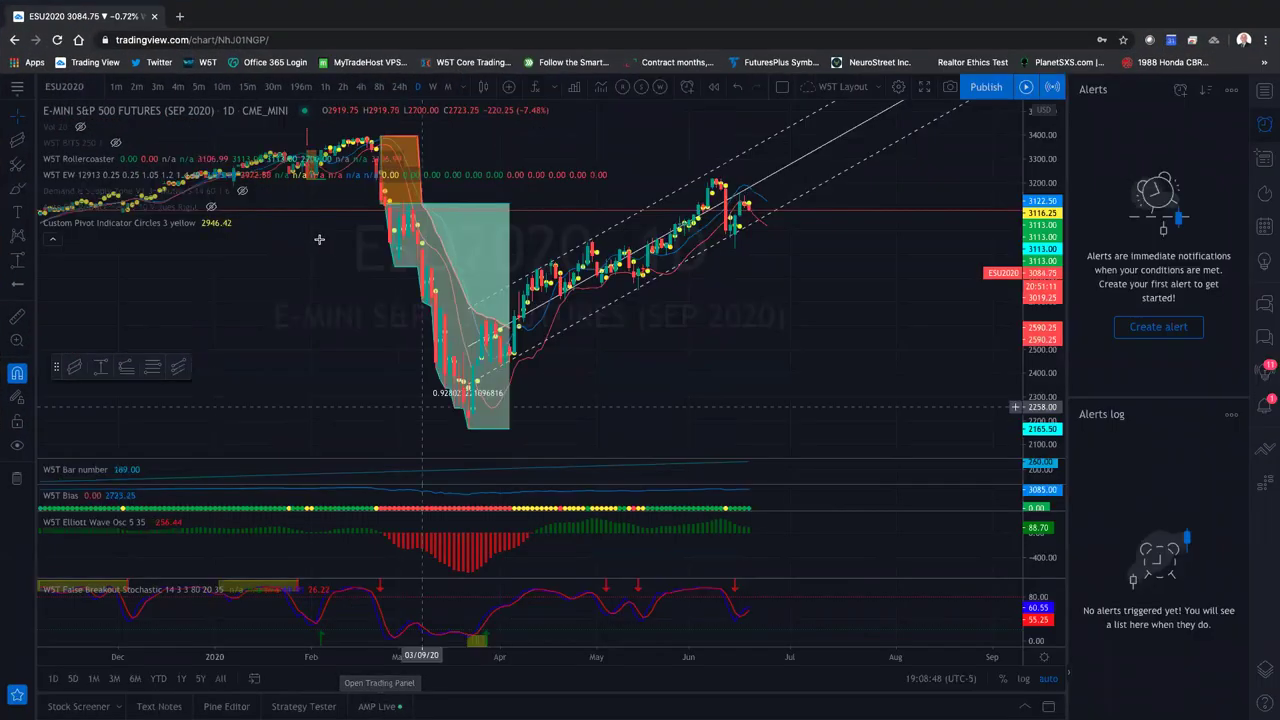
View the Invite-only scripts in Indicators & Strategies, closing the dialog without adding any
{"action": "left_click", "coordinate": [533, 88]}
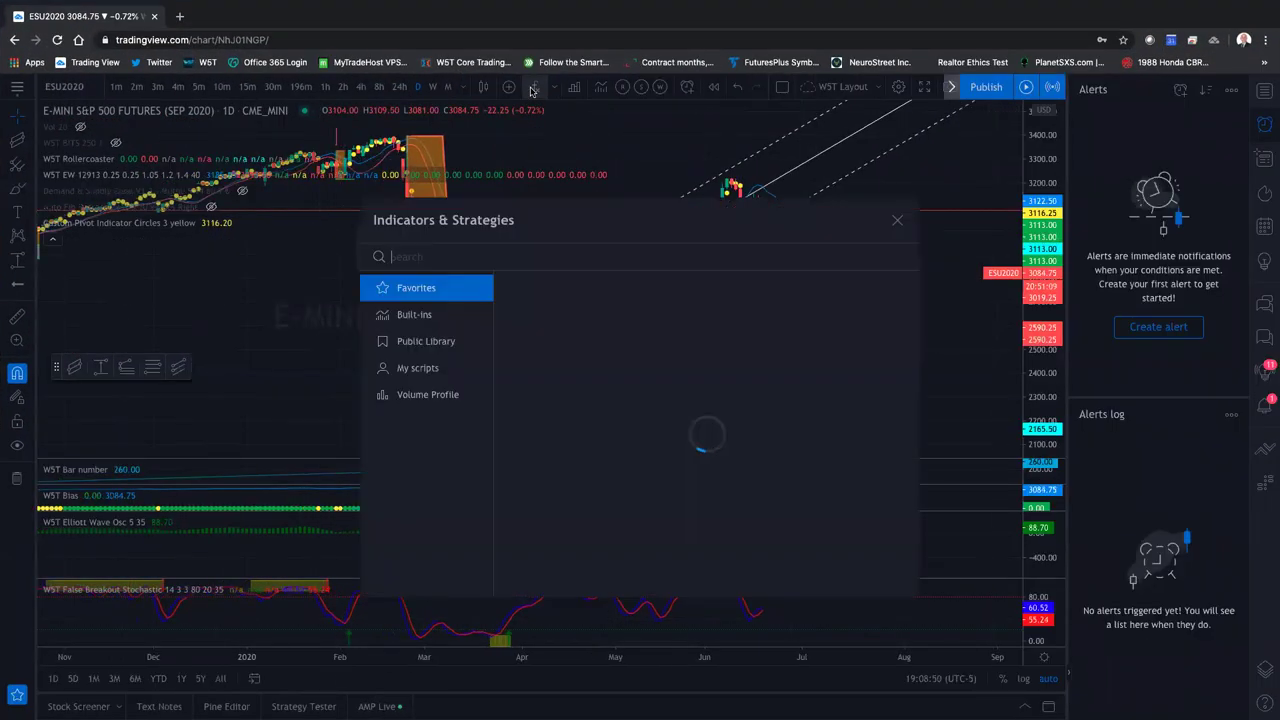
{"action": "left_click", "coordinate": [432, 425]}
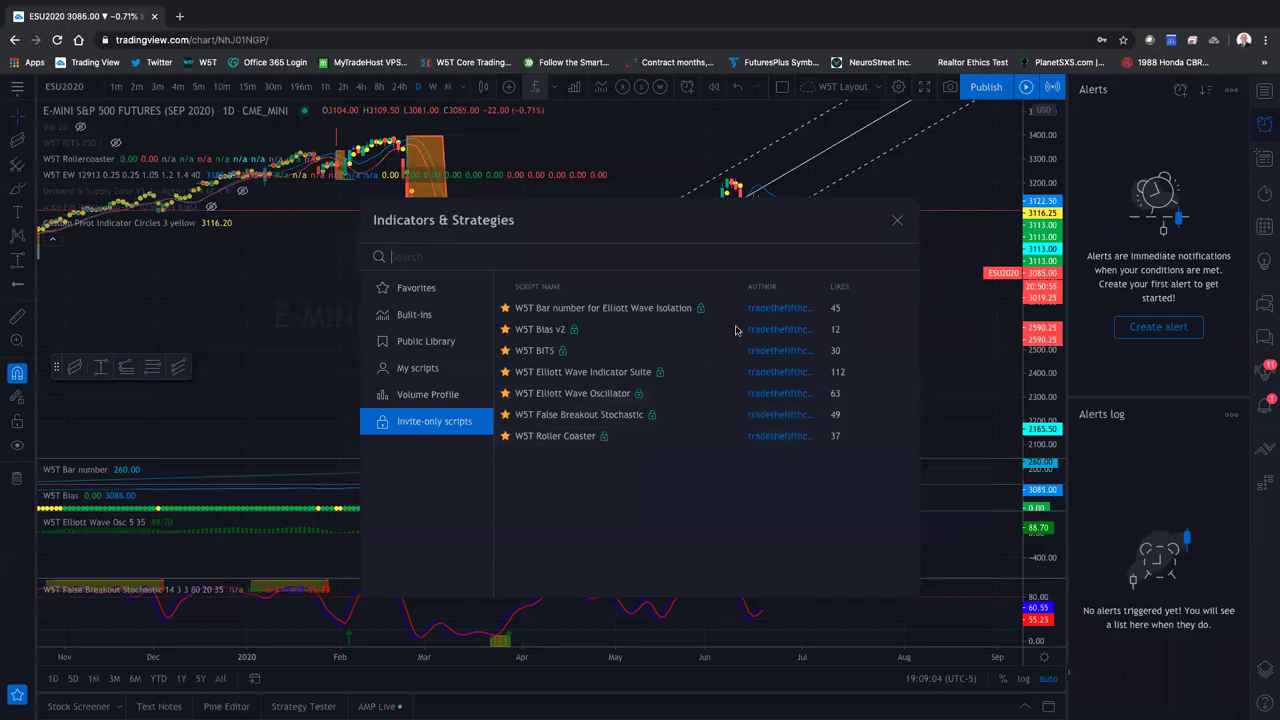
{"action": "left_click", "coordinate": [897, 219]}
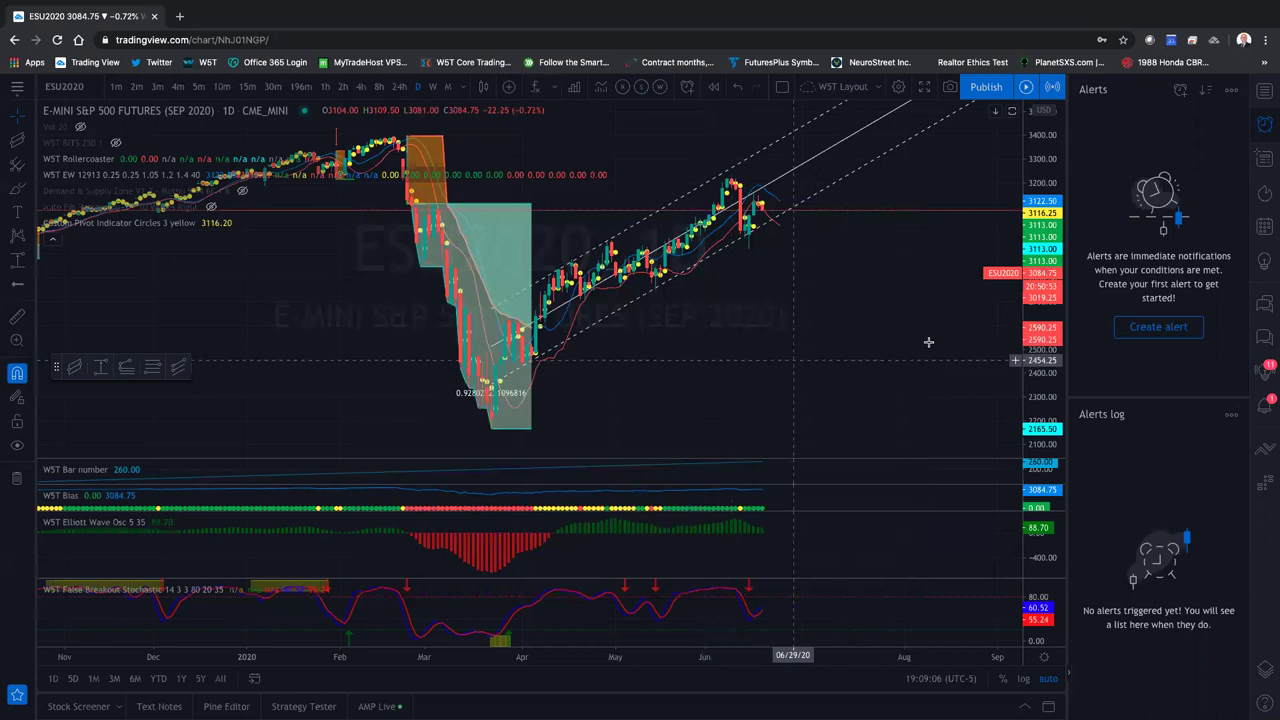
Display the object tree and the AMP order panel beside the ESU2020 chart
{"action": "left_click", "coordinate": [1263, 668]}
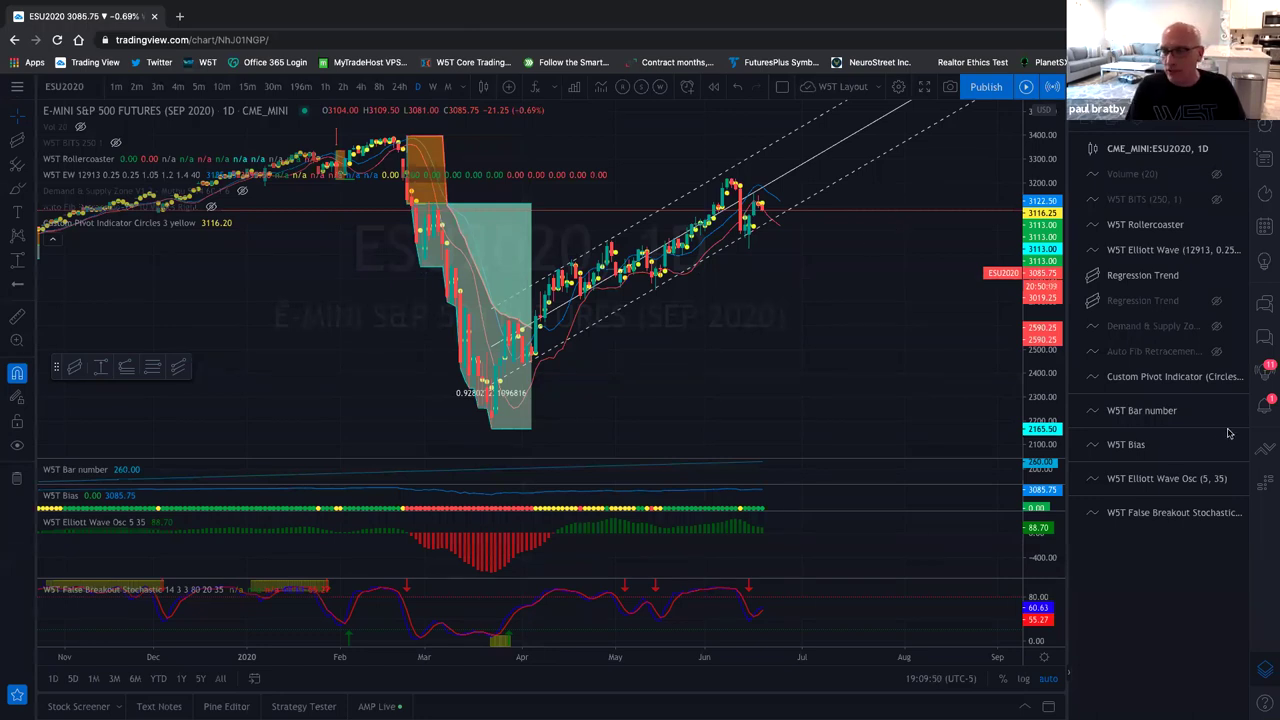
{"action": "left_click", "coordinate": [1265, 448]}
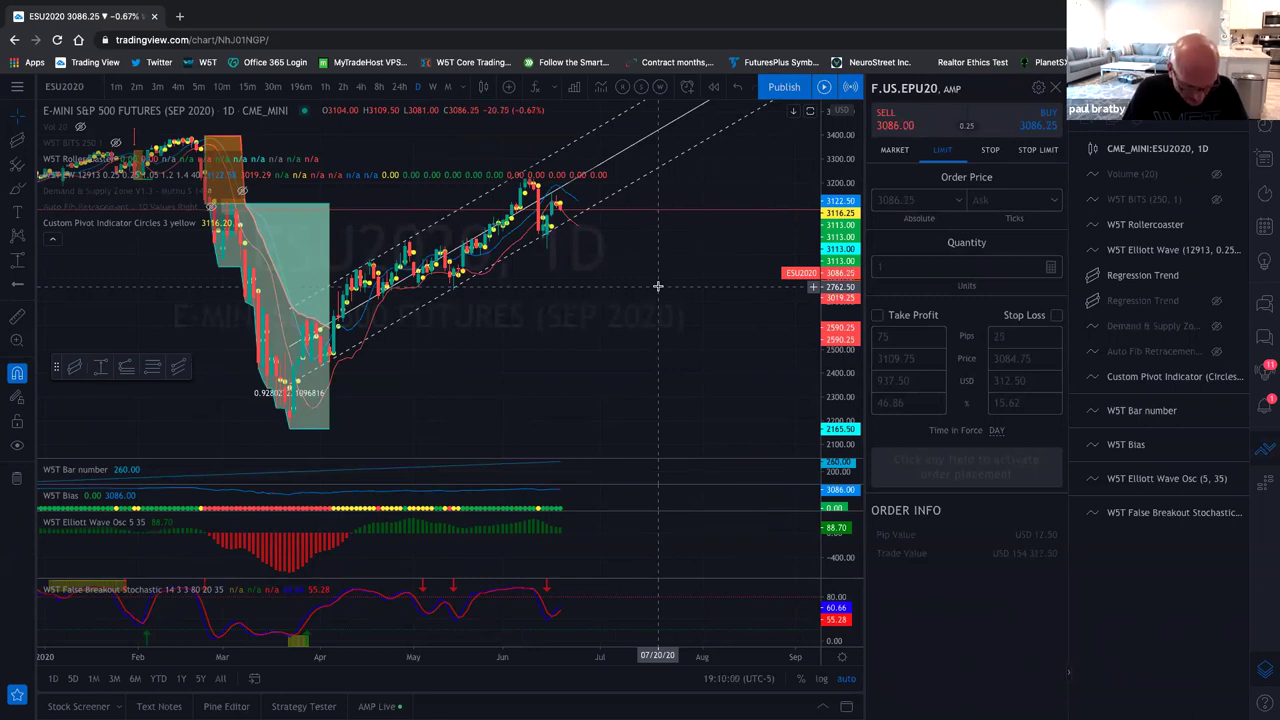
{"action": "scroll", "coordinate": [660, 260], "scroll_direction": "left", "scroll_amount": 2}
{"action": "scroll", "coordinate": [641, 275], "scroll_direction": "right", "scroll_amount": 2}
Draw a horizontal line across the ESU2020 daily chart at about 3773.50, above the price bars
{"action": "left_click", "coordinate": [29, 140]}
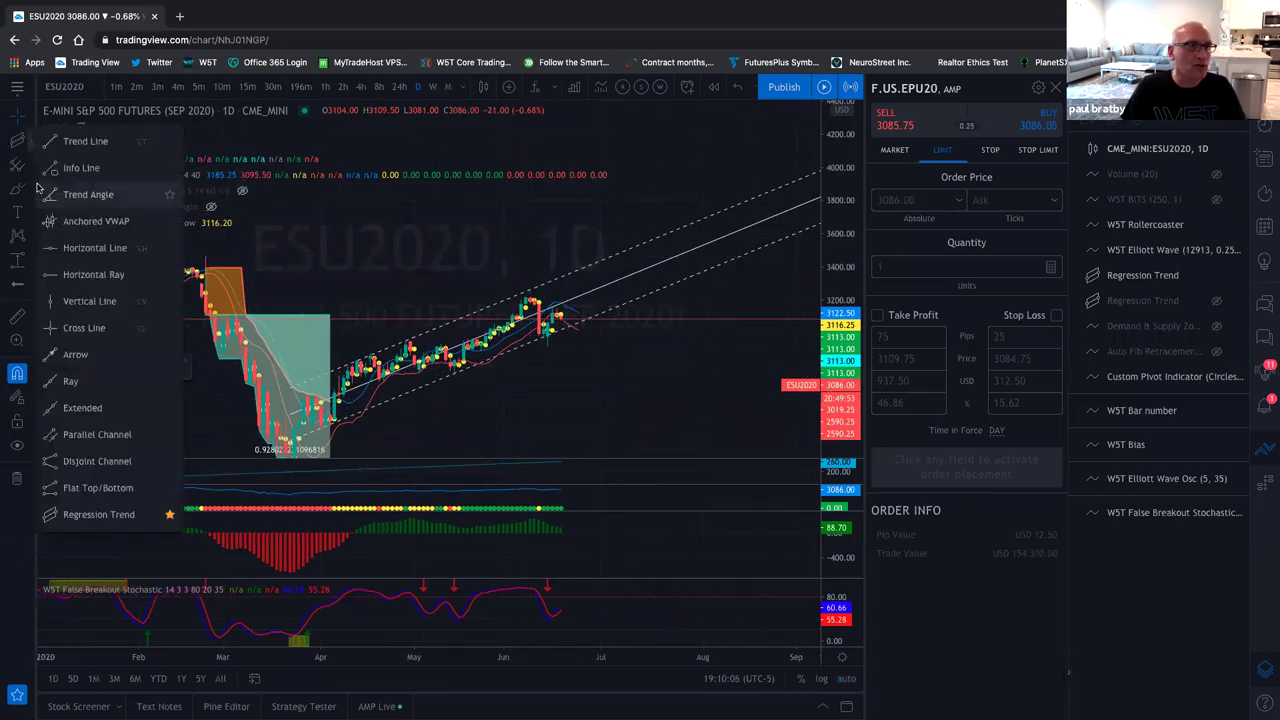
{"action": "left_click", "coordinate": [95, 247]}
{"action": "left_click", "coordinate": [550, 205]}
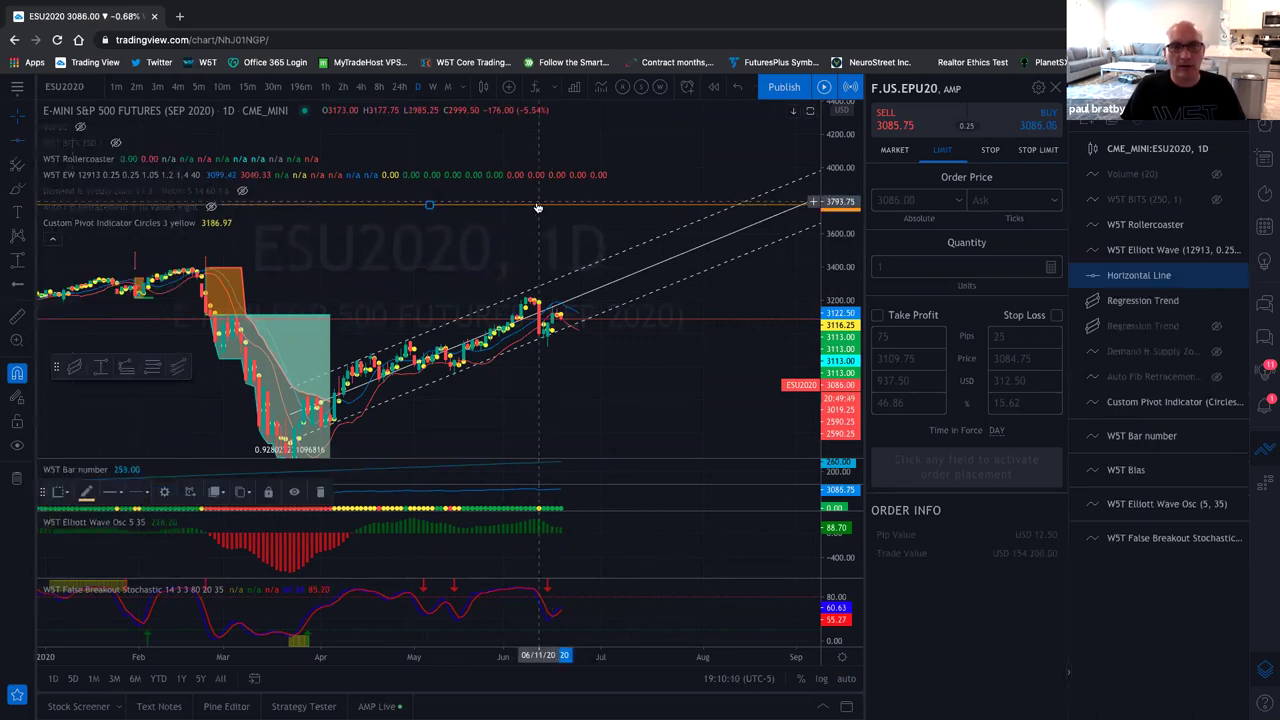
Label the horizontal line with the text "TEST LINE" through its settings
{"action": "right_click", "coordinate": [538, 206]}
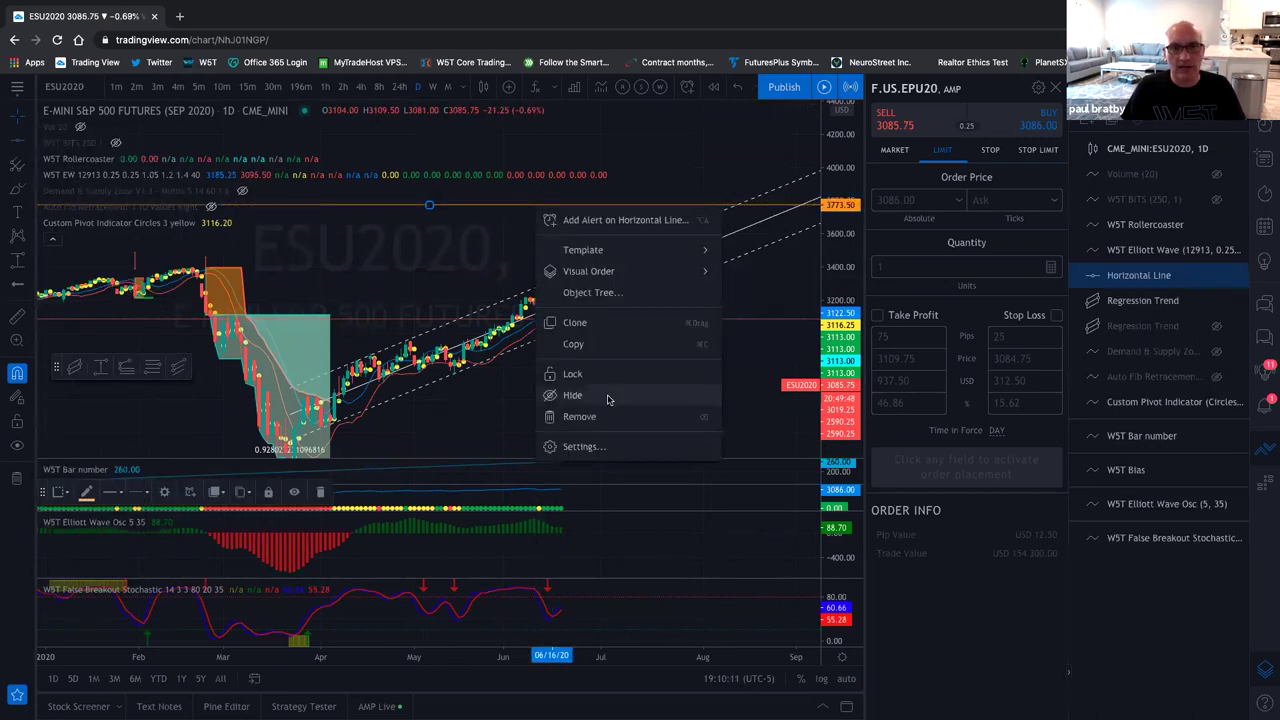
{"action": "left_click", "coordinate": [598, 446]}
{"action": "left_click", "coordinate": [580, 344]}
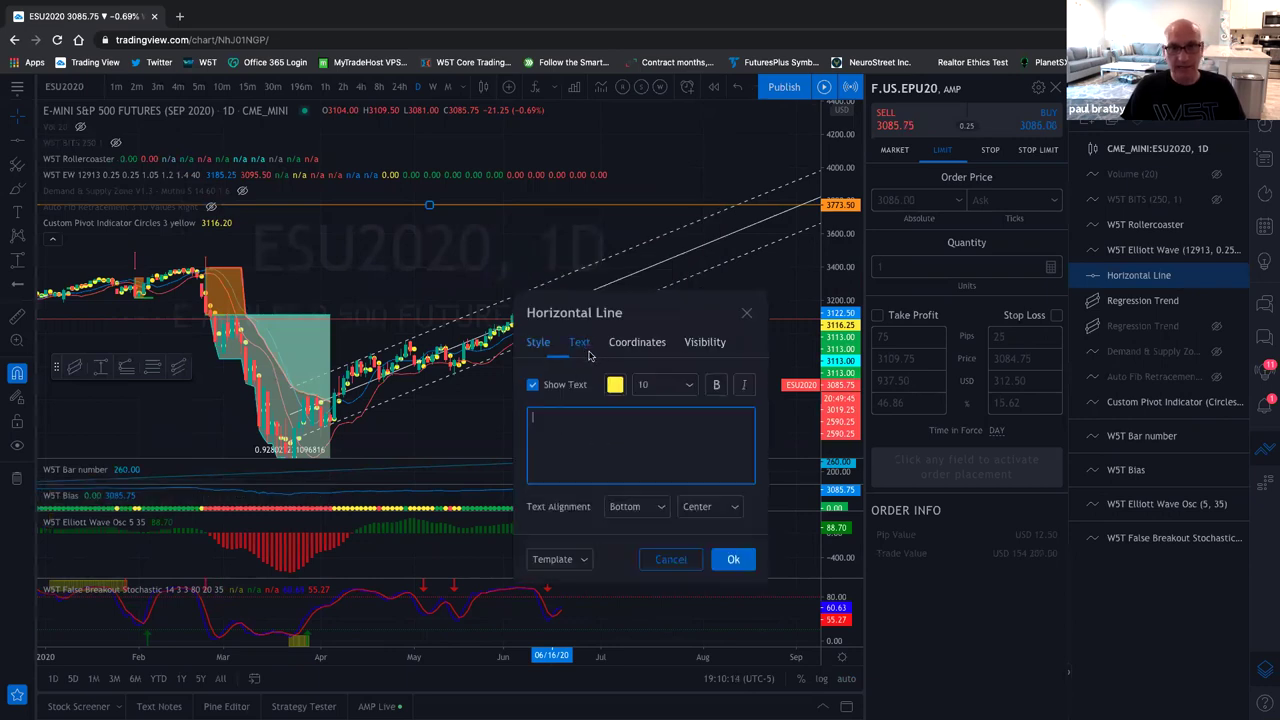
{"action": "type", "text": "TE"}
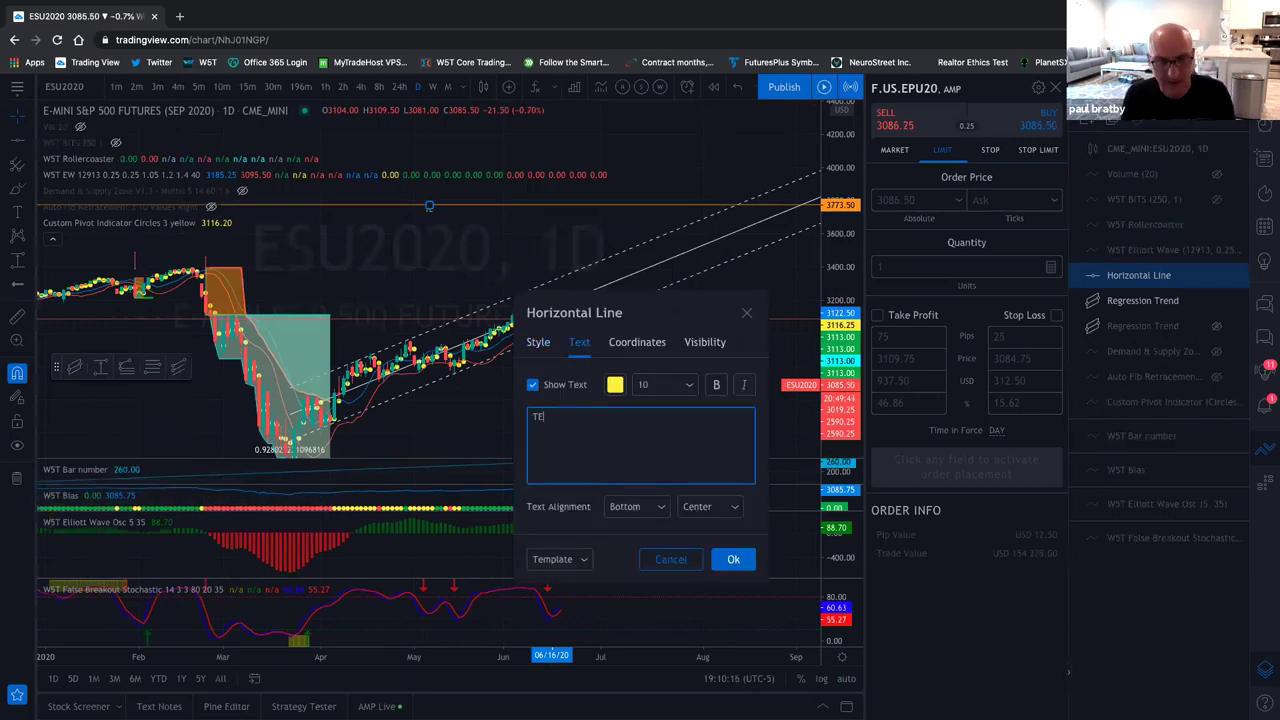
{"action": "type", "text": "ST LINE"}
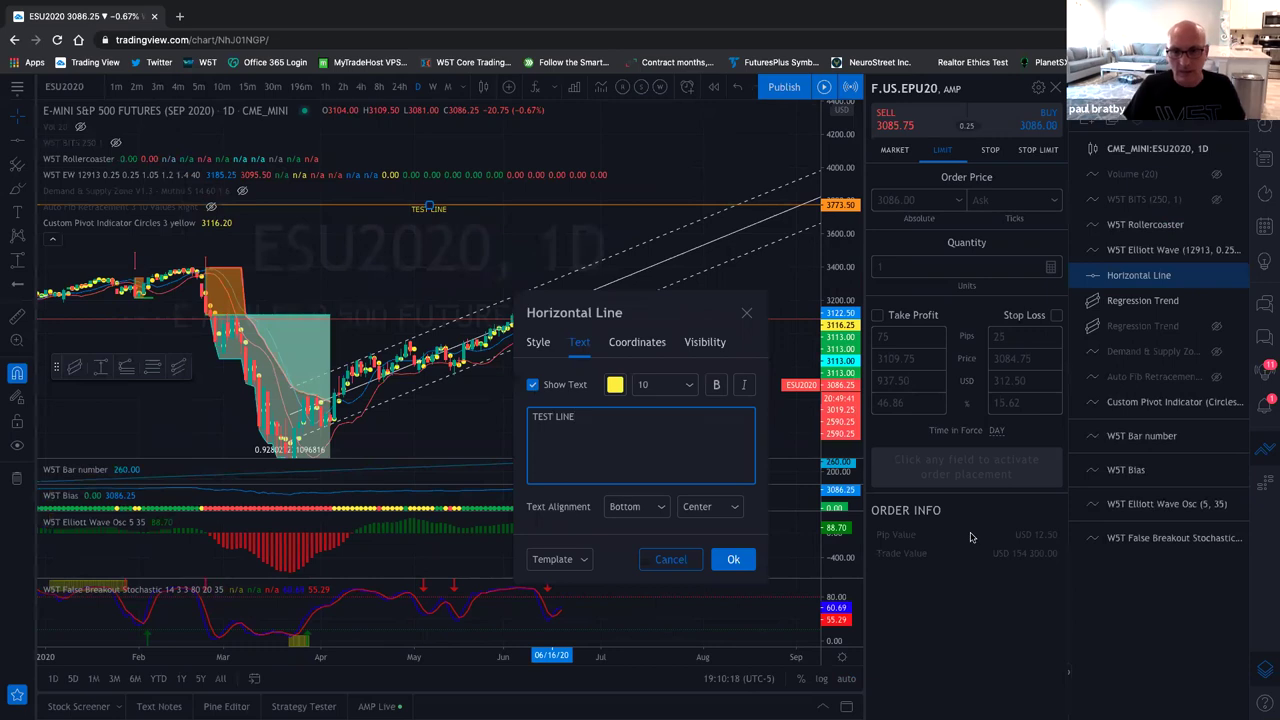
{"action": "left_click", "coordinate": [733, 559]}
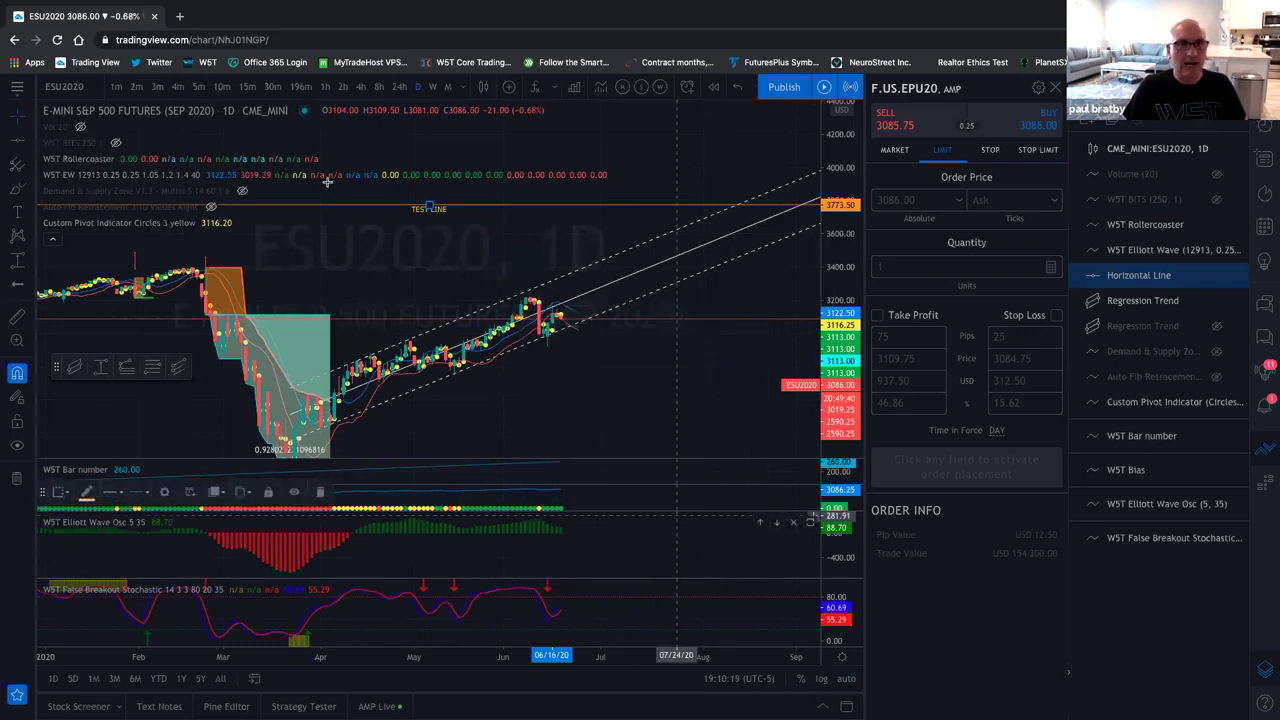
View the Regression Trend channel's input settings and close them without making changes
{"action": "left_click", "coordinate": [575, 275]}
{"action": "right_click", "coordinate": [575, 275]}
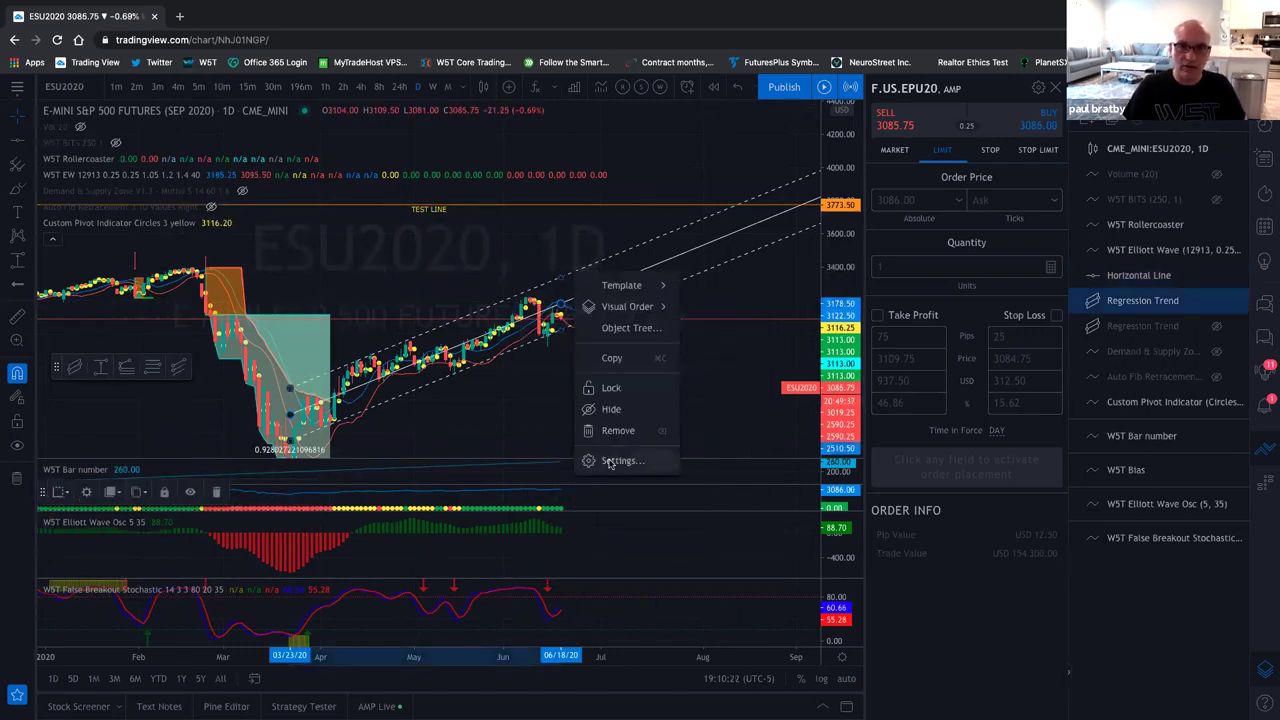
{"action": "left_click", "coordinate": [610, 463]}
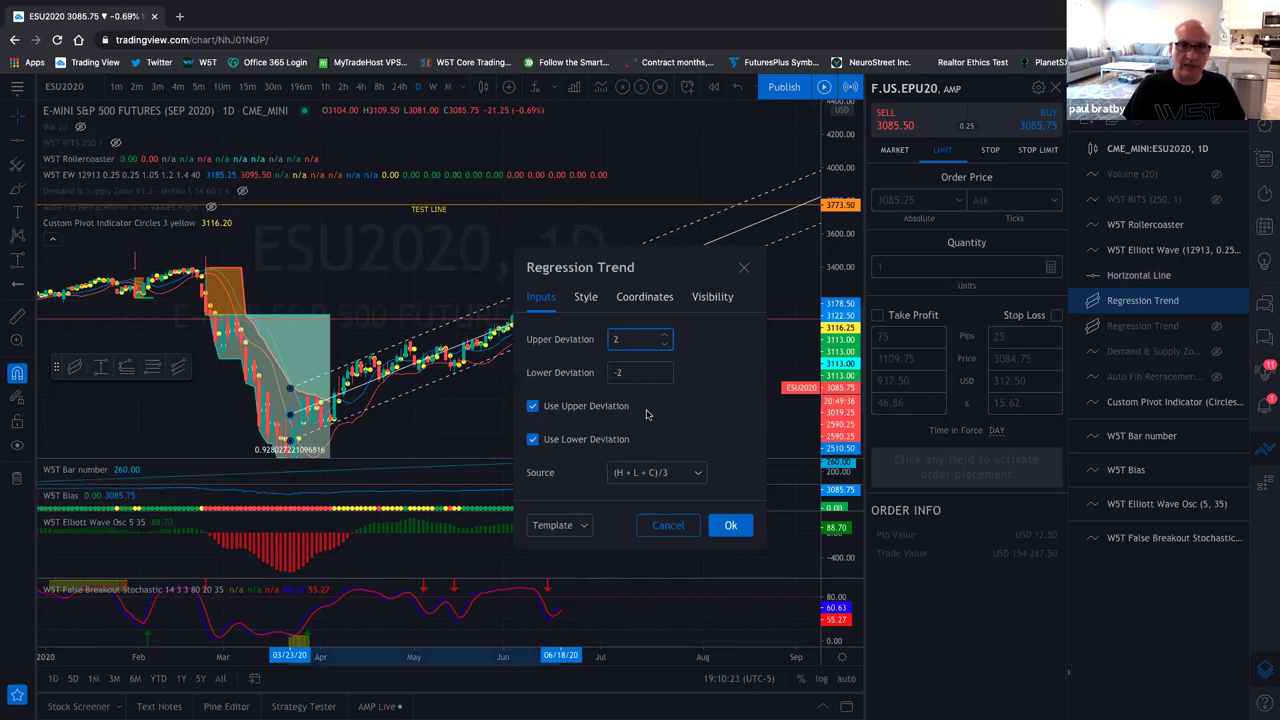
{"action": "left_click", "coordinate": [668, 525]}
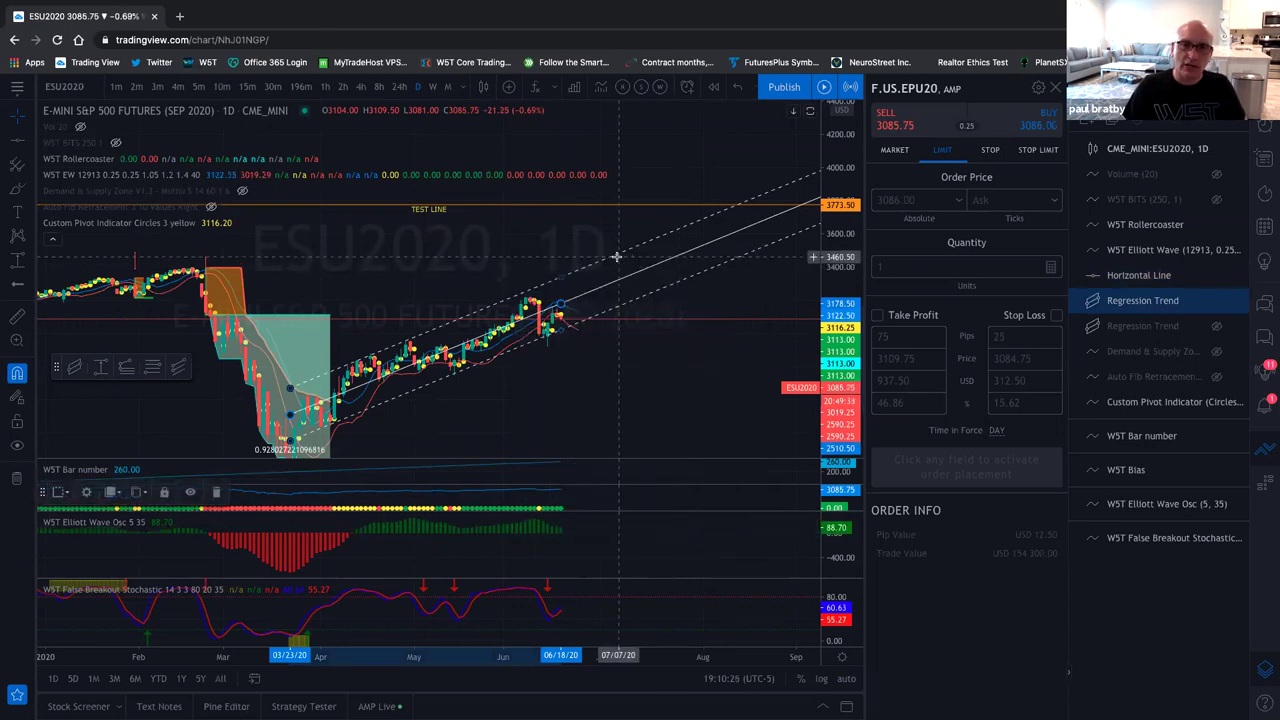
Switch the ESU2020 chart to the 30-minute interval and view a wider span of bars
{"action": "scroll", "coordinate": [617, 260], "scroll_direction": "left", "scroll_amount": 1}
{"action": "scroll", "coordinate": [617, 260], "scroll_direction": "down", "scroll_amount": 2}
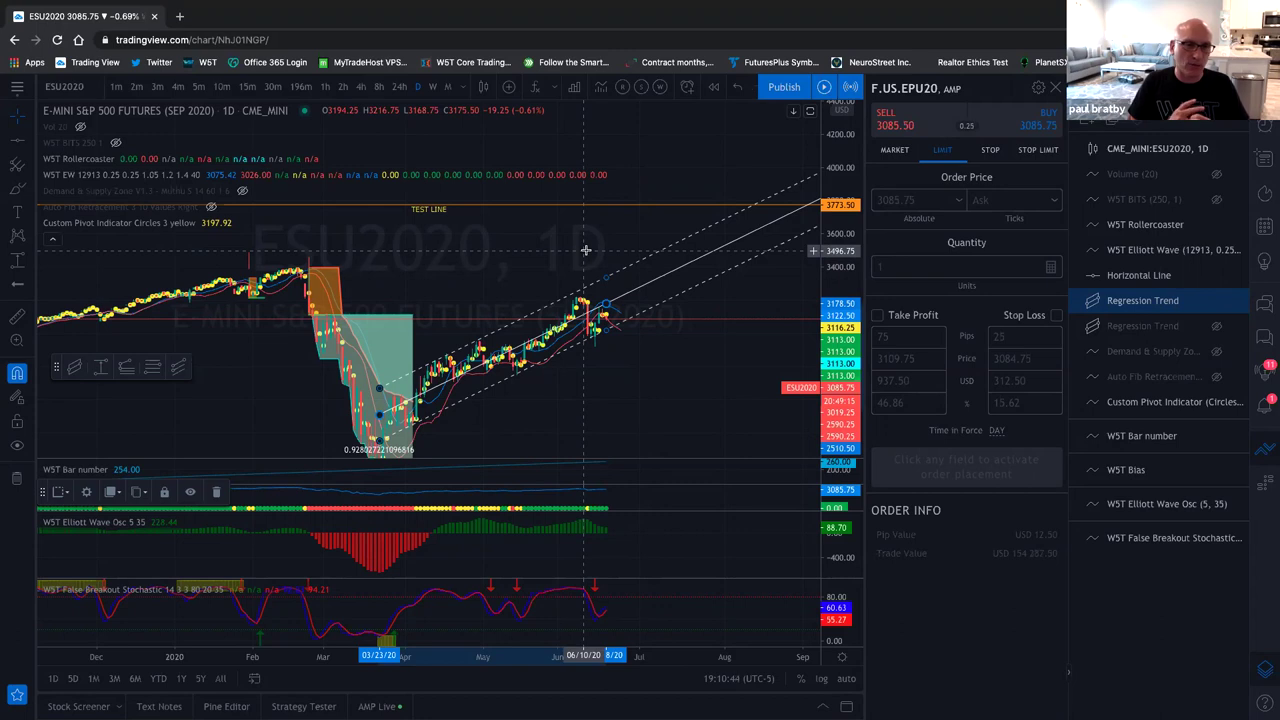
{"action": "scroll", "coordinate": [585, 250], "scroll_direction": "right", "scroll_amount": 3}
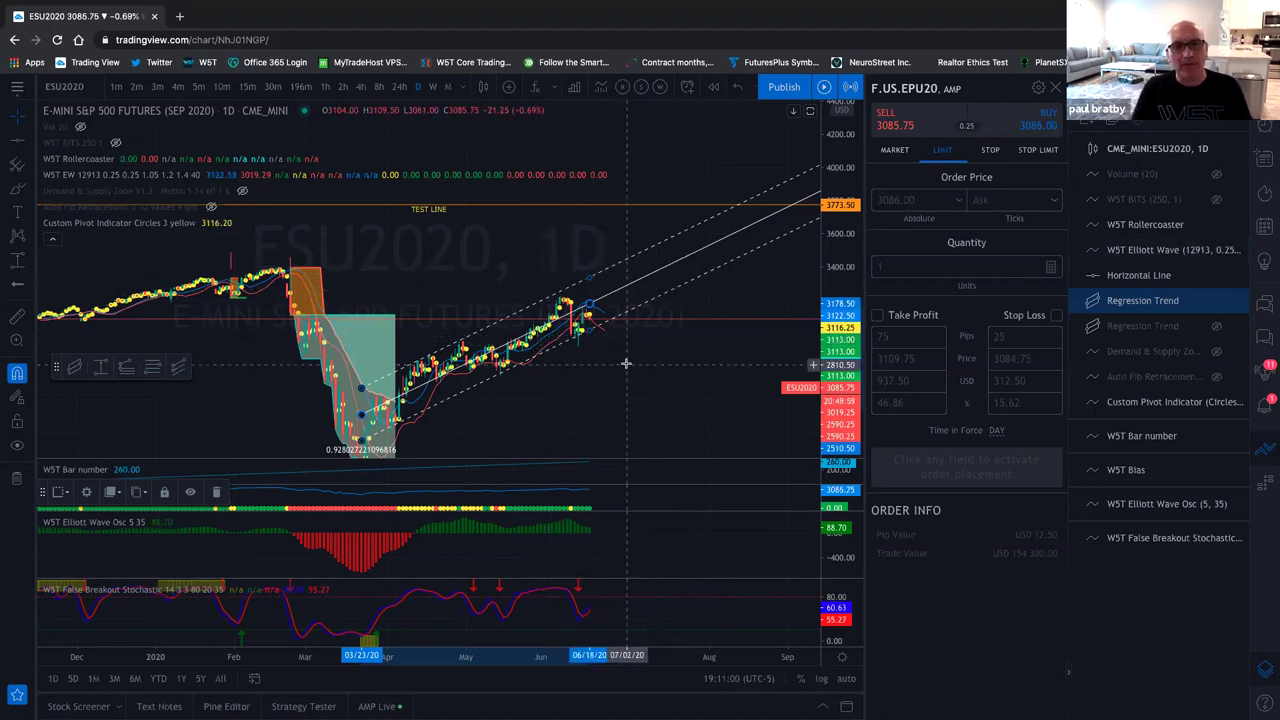
{"action": "scroll", "coordinate": [626, 365], "scroll_direction": "down", "scroll_amount": 3}
{"action": "left_click", "coordinate": [269, 88]}
{"action": "scroll", "coordinate": [370, 218], "scroll_direction": "down", "scroll_amount": 10}
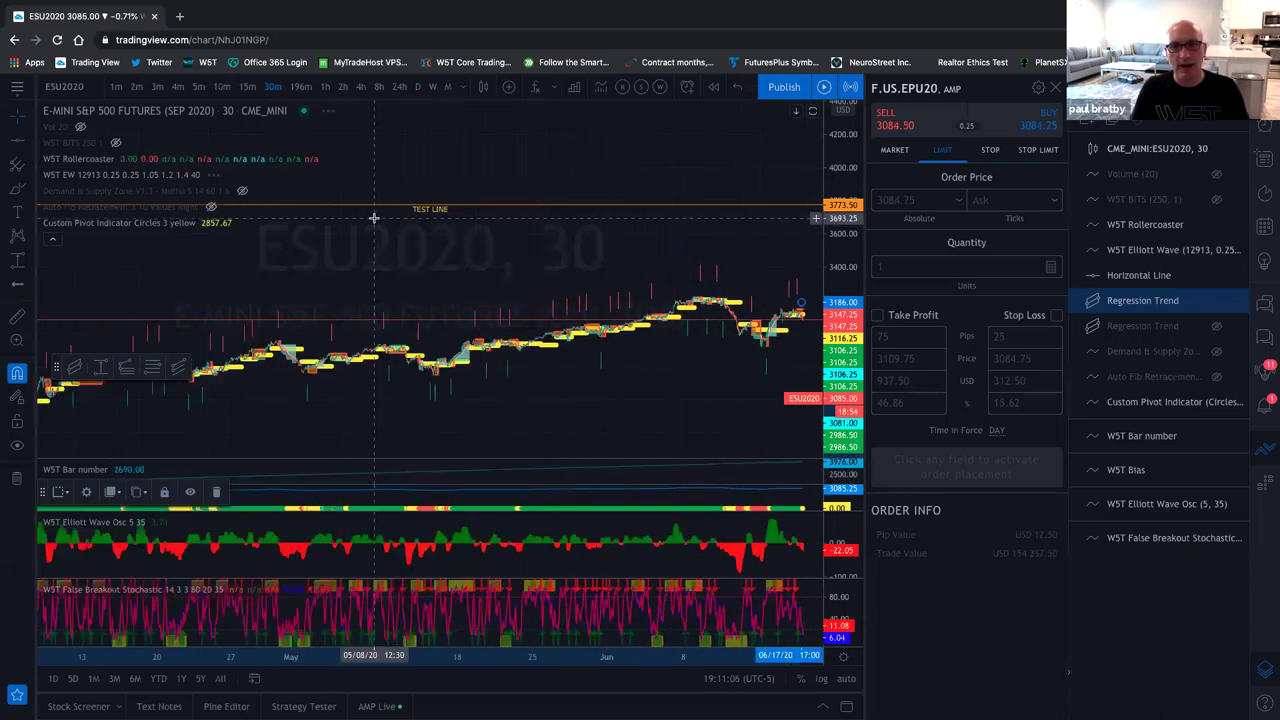
{"action": "left_click_drag", "start_coordinate": [373, 218], "coordinate": [386, 212]}
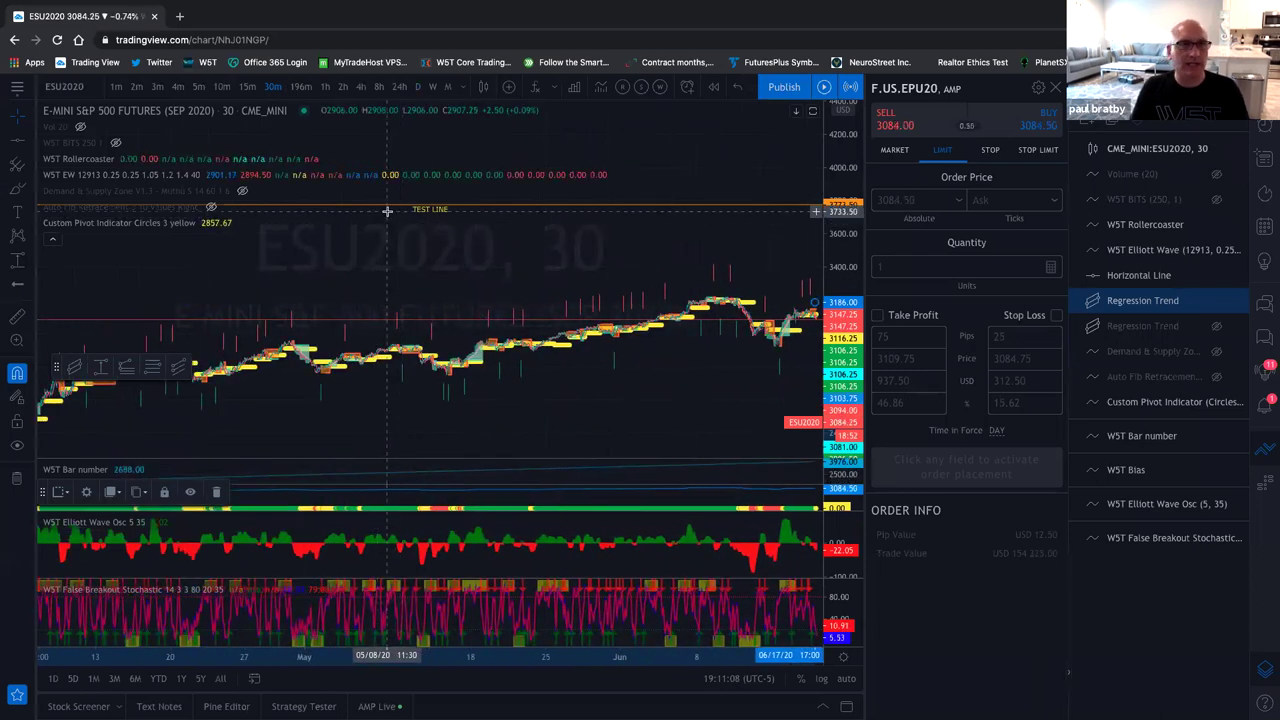
Remove the TEST LINE horizontal line from the chart and close the AMP order panel
{"action": "right_click", "coordinate": [494, 208]}
{"action": "left_click", "coordinate": [540, 414]}
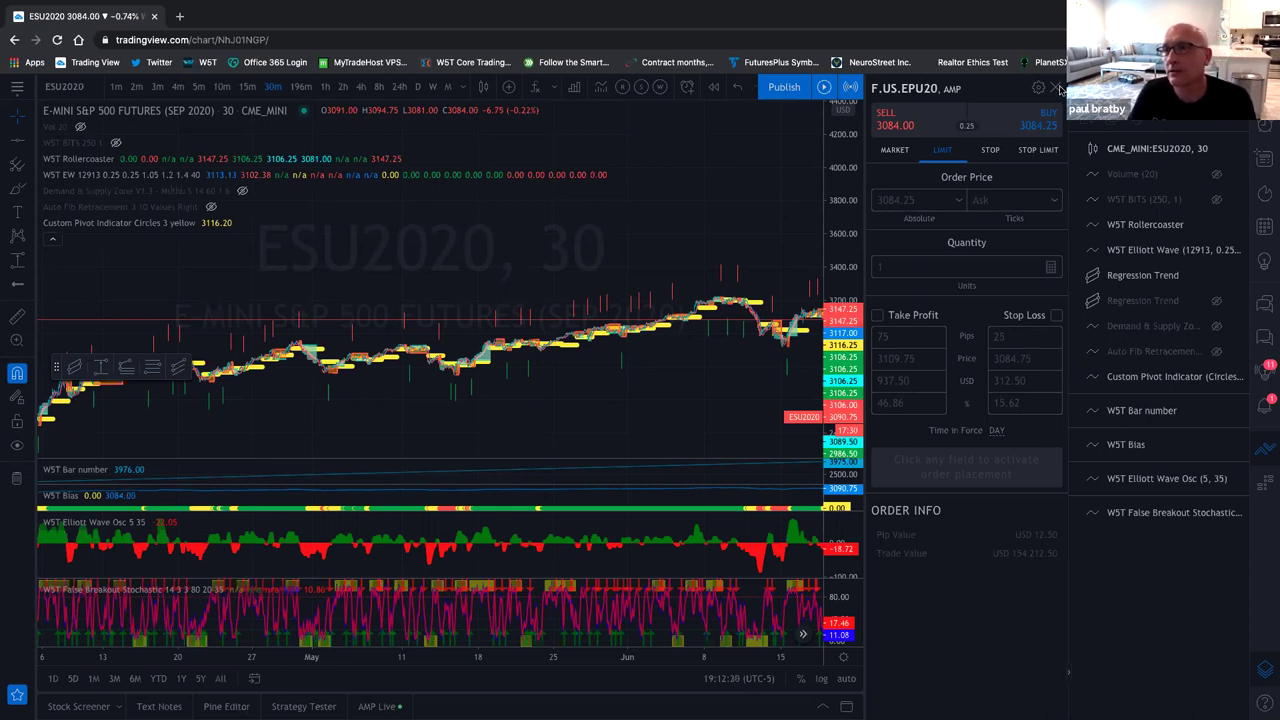
{"action": "left_click", "coordinate": [1060, 89]}
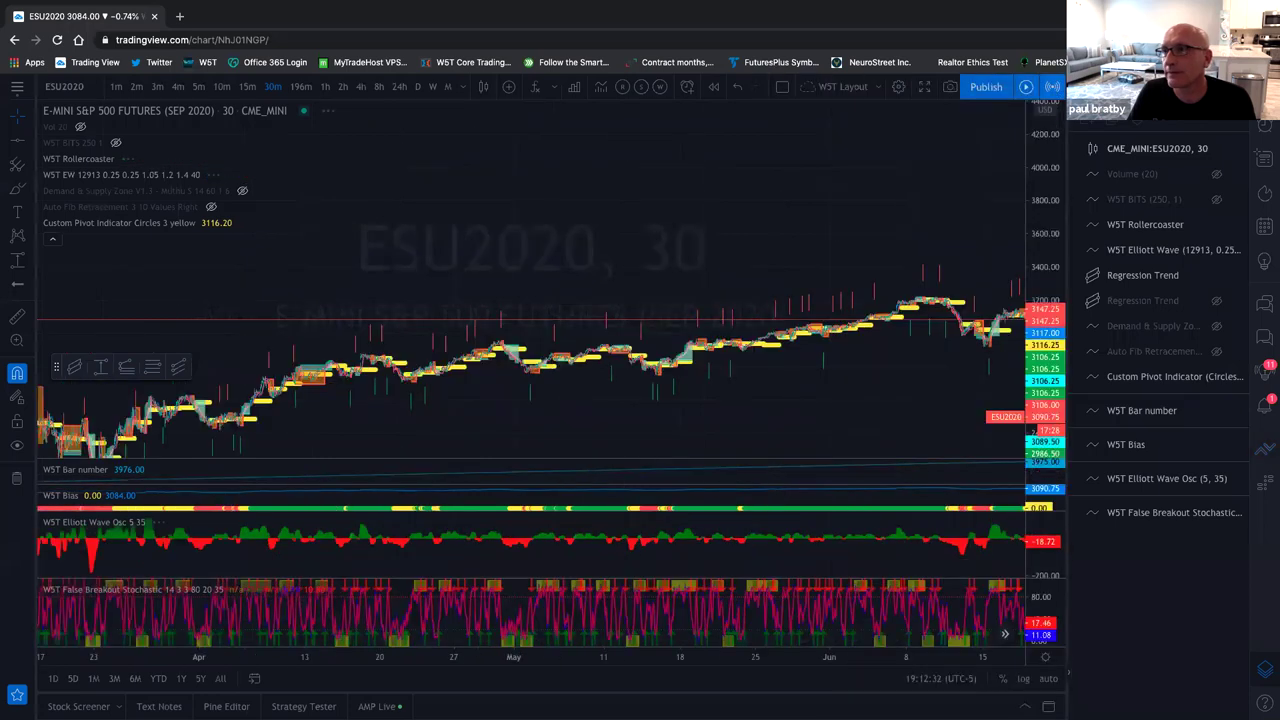
Display the watchlist, dismiss the symbol search and load the NET chart from the end of the list
{"action": "left_click", "coordinate": [1265, 127]}
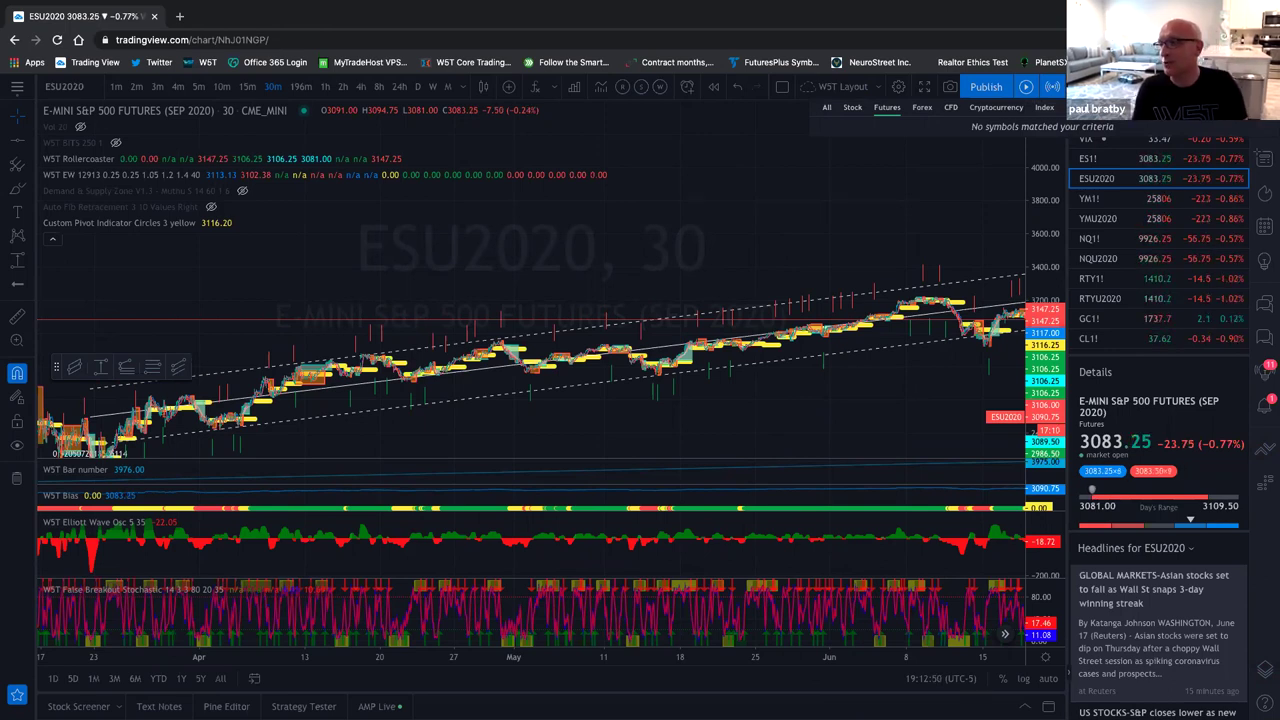
{"action": "key", "text": "Escape"}
{"action": "scroll", "coordinate": [1157, 202], "scroll_direction": "down", "scroll_amount": 5}
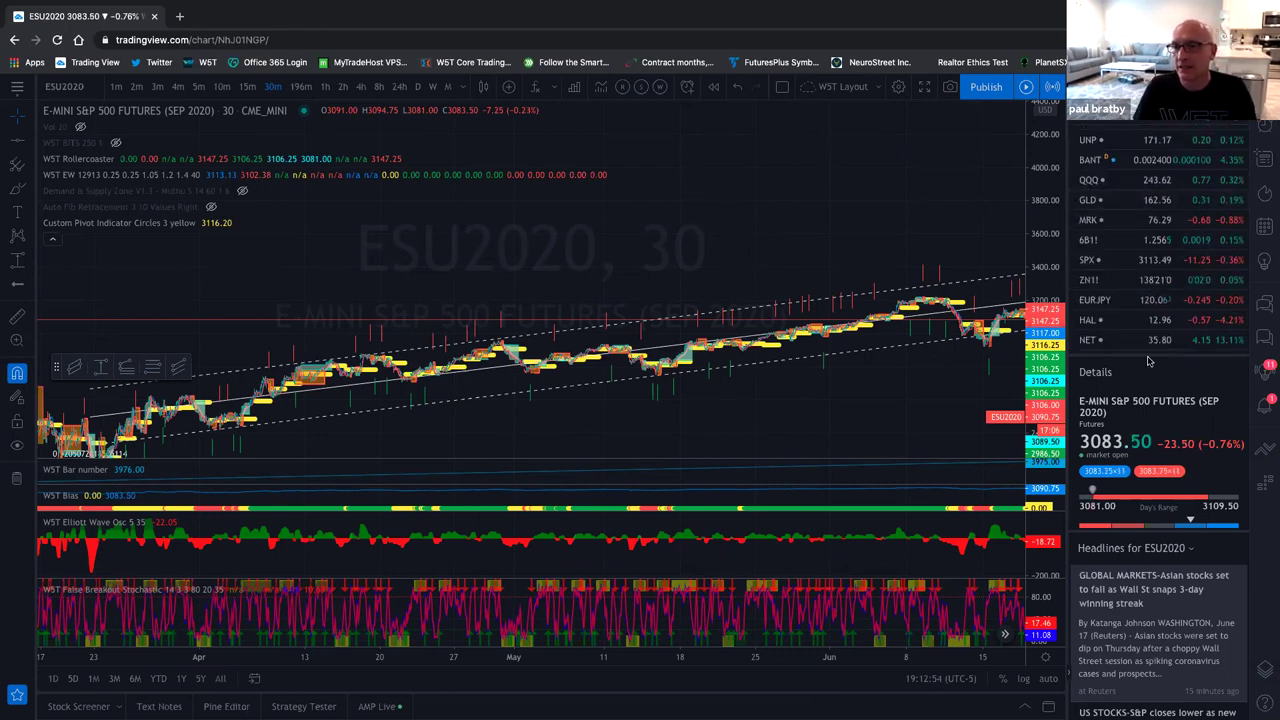
{"action": "left_click", "coordinate": [1090, 338]}
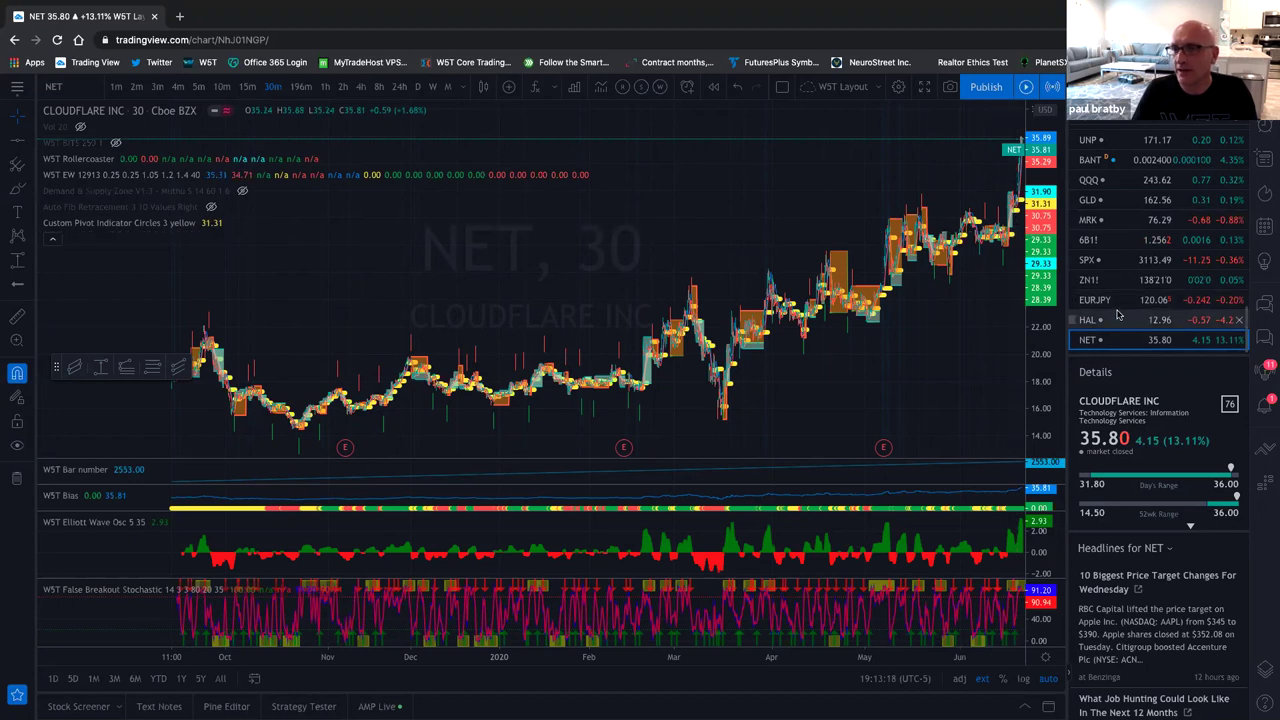
Browse the watchlist and load the ES1! S&P 500 E-mini Futures chart
{"action": "scroll", "coordinate": [1118, 315], "scroll_direction": "up", "scroll_amount": 3}
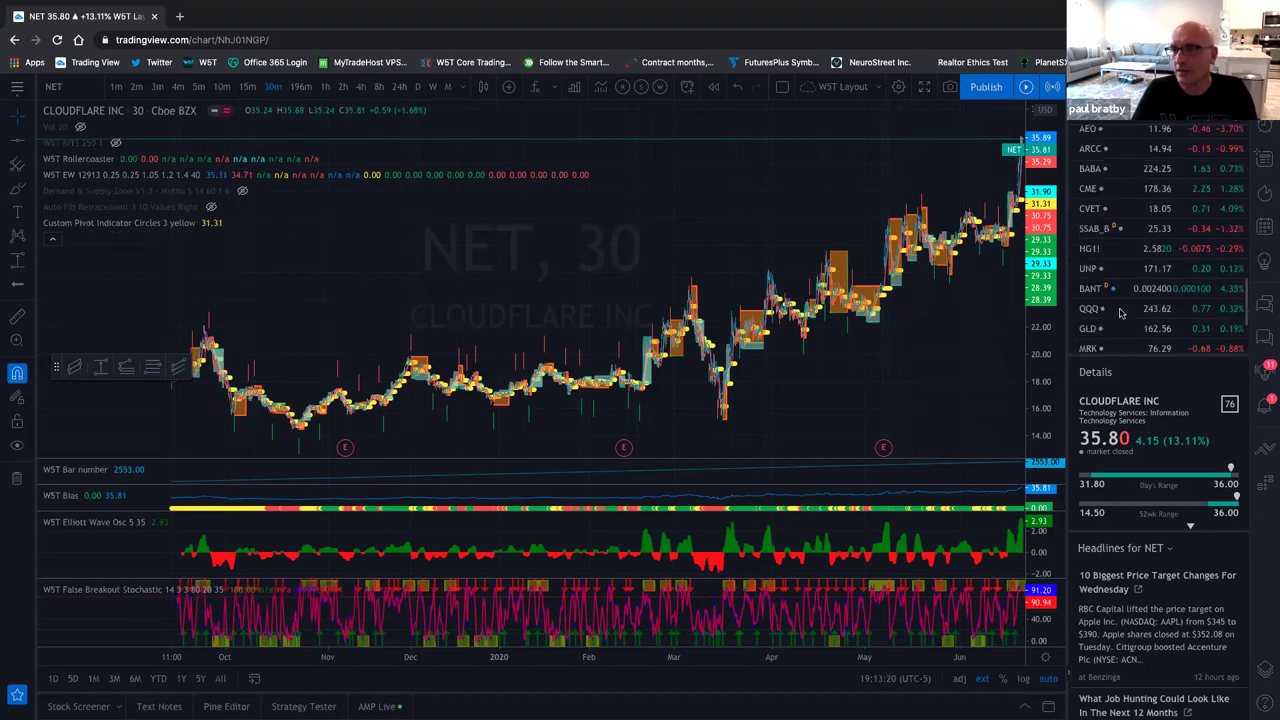
{"action": "scroll", "coordinate": [1118, 310], "scroll_direction": "down", "scroll_amount": 3}
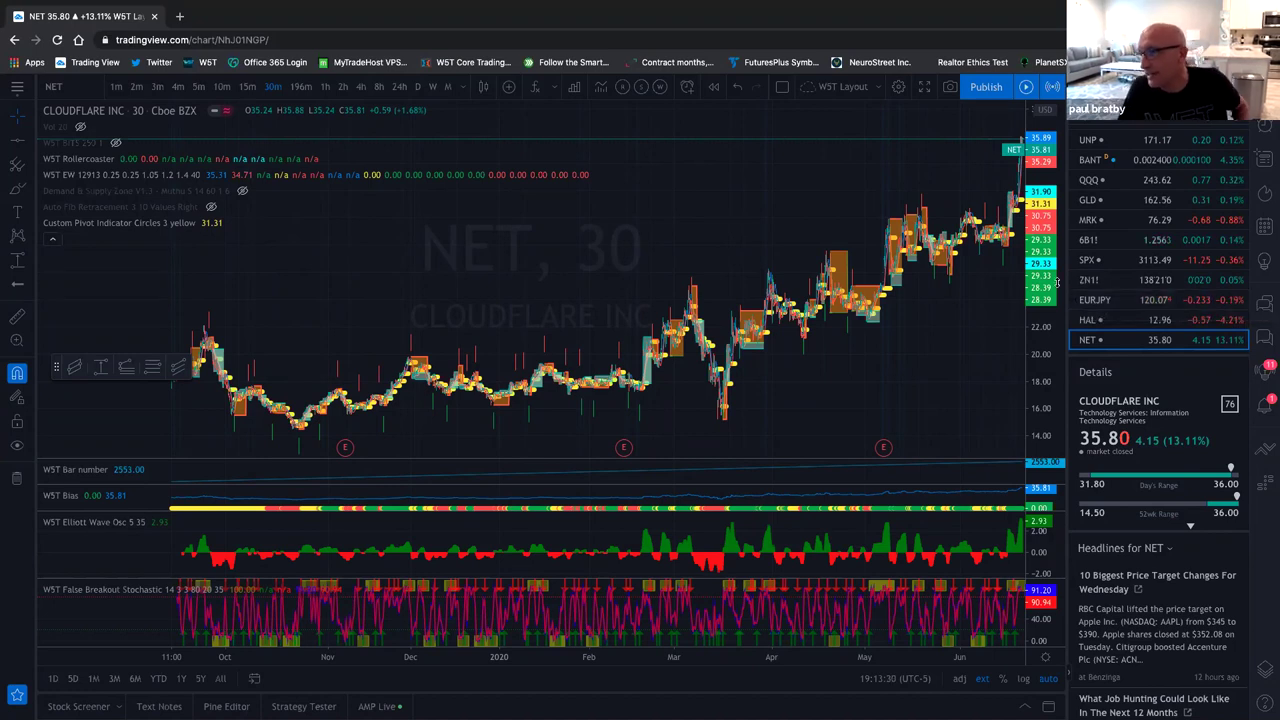
{"action": "scroll", "coordinate": [1105, 168], "scroll_direction": "up", "scroll_amount": 5}
{"action": "scroll", "coordinate": [1105, 168], "scroll_direction": "up", "scroll_amount": 3}
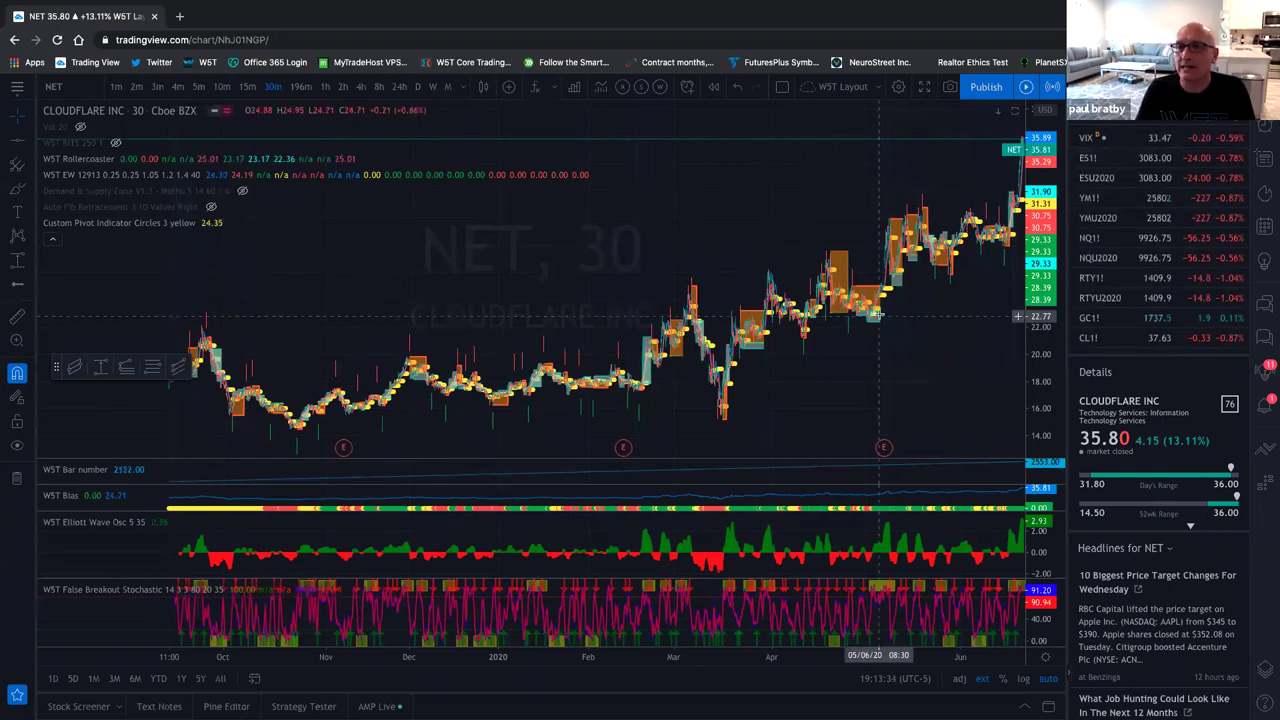
{"action": "left_click", "coordinate": [1100, 158]}
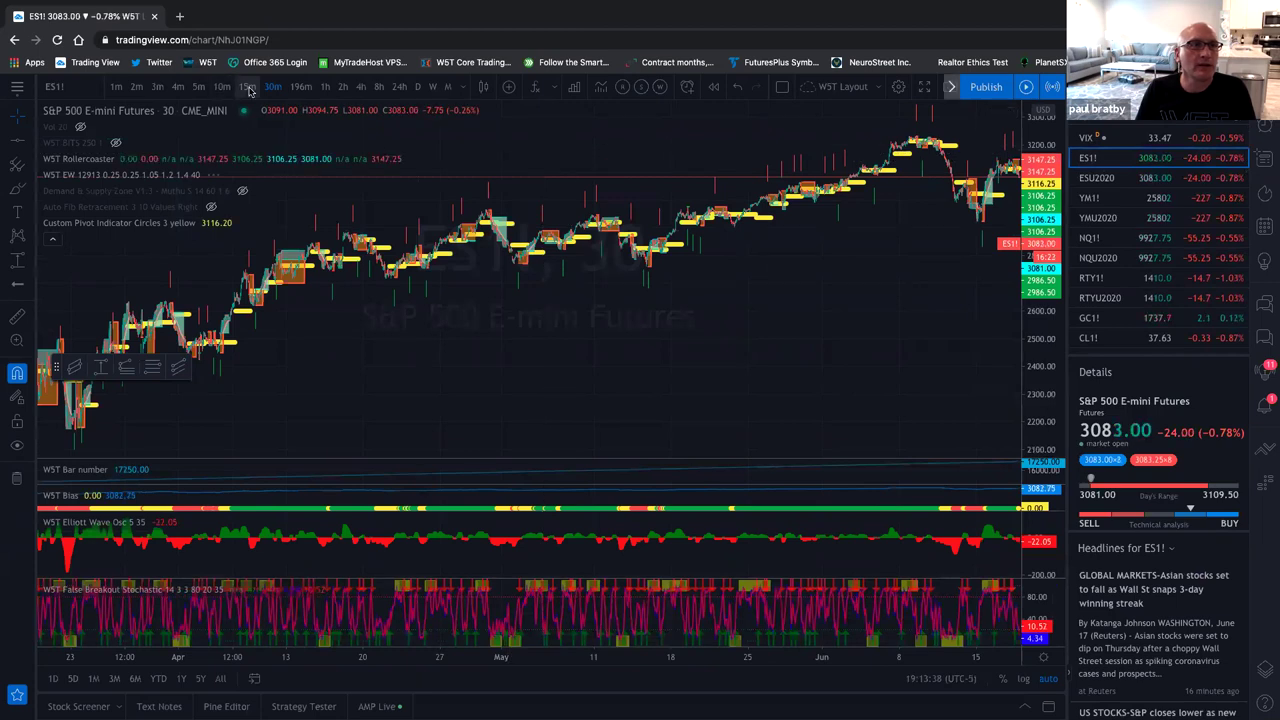
Set the ES1! chart to 15 minutes and hide the W5T EW, W5T Rollercoaster and Custom Pivot Indicator overlays
{"action": "scroll", "coordinate": [644, 263], "scroll_direction": "right", "scroll_amount": 5}
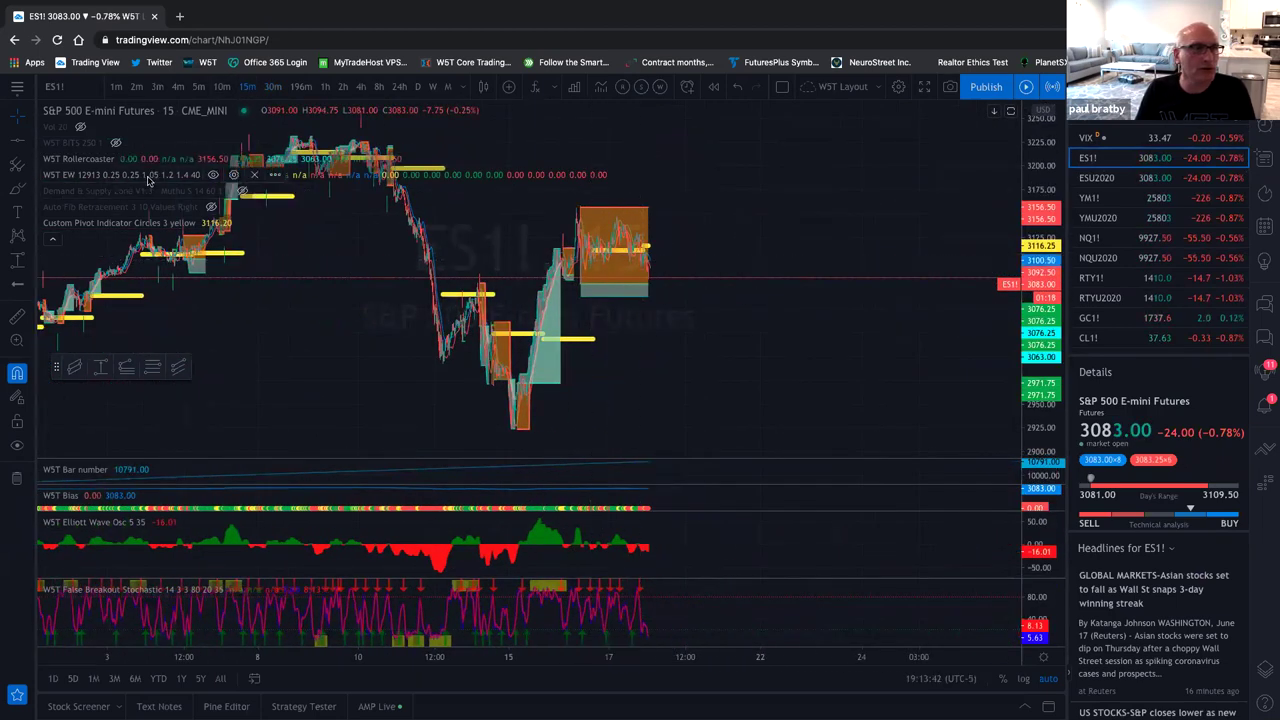
{"action": "left_click", "coordinate": [212, 176]}
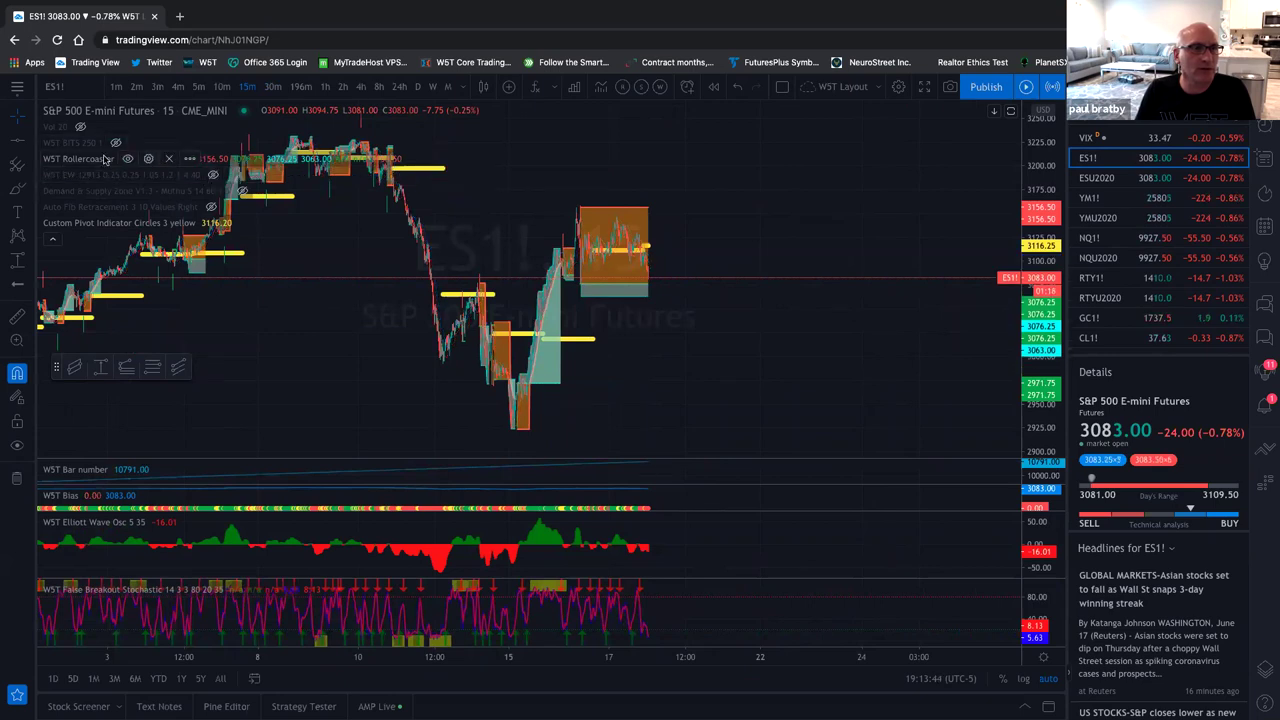
{"action": "left_click", "coordinate": [125, 158]}
{"action": "mouse_move", "coordinate": [116, 213]}
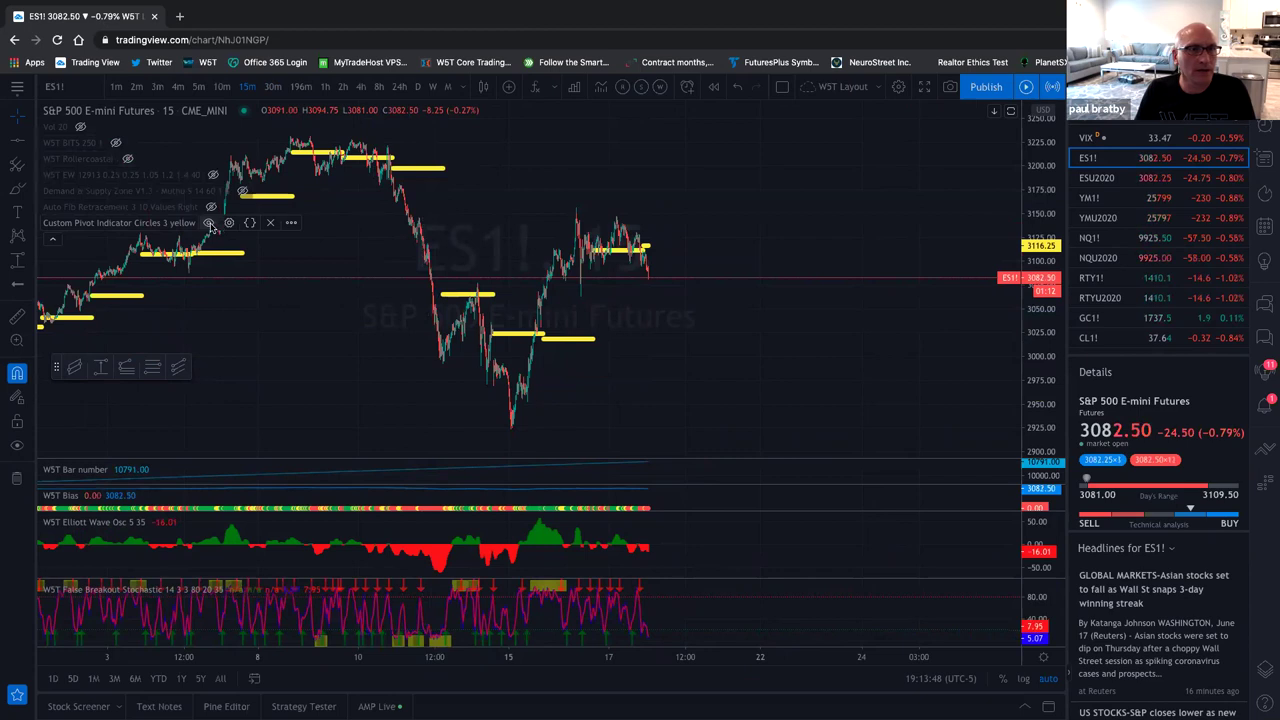
{"action": "left_click", "coordinate": [208, 222]}
{"action": "scroll", "coordinate": [440, 240], "scroll_direction": "up", "scroll_amount": 3}
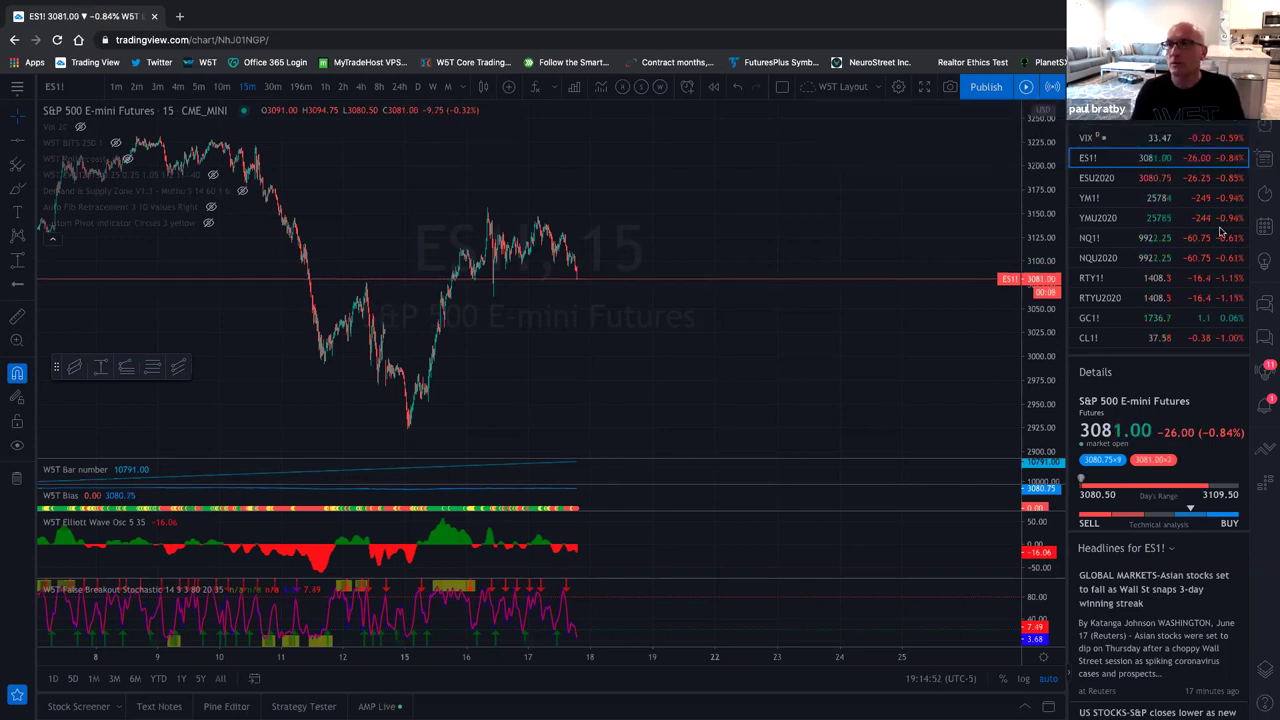
Load the JPN chart from the watchlist, and search futures symbols for JPY, expanding the MJY contracts
{"action": "scroll", "coordinate": [1105, 348], "scroll_direction": "down", "scroll_amount": 5}
{"action": "left_click", "coordinate": [1104, 346]}
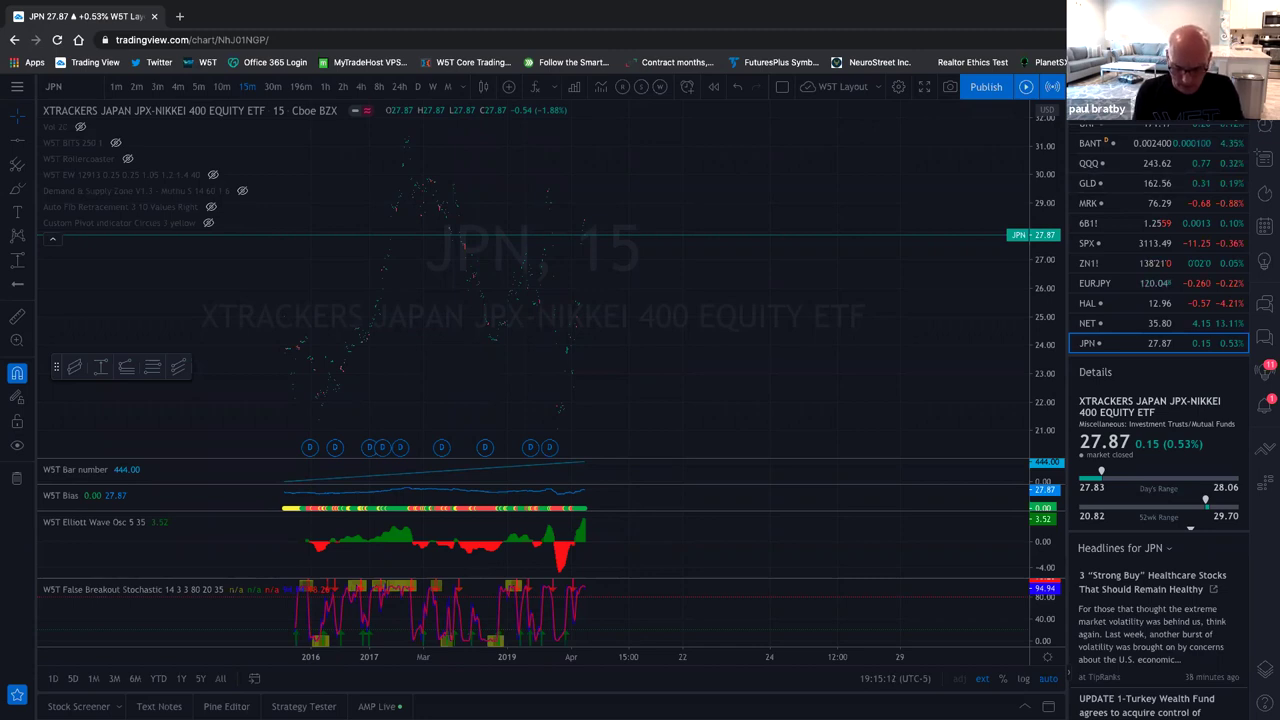
{"action": "type", "text": "JPY"}
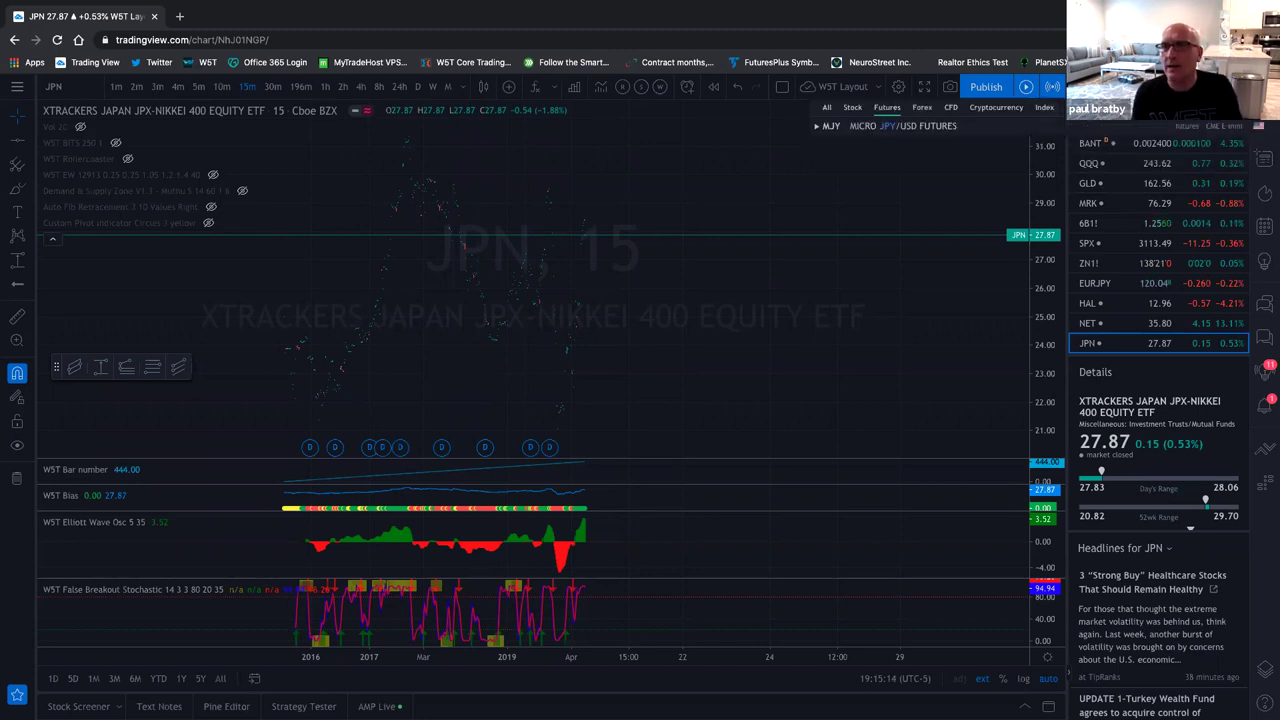
{"action": "left_click", "coordinate": [817, 126]}
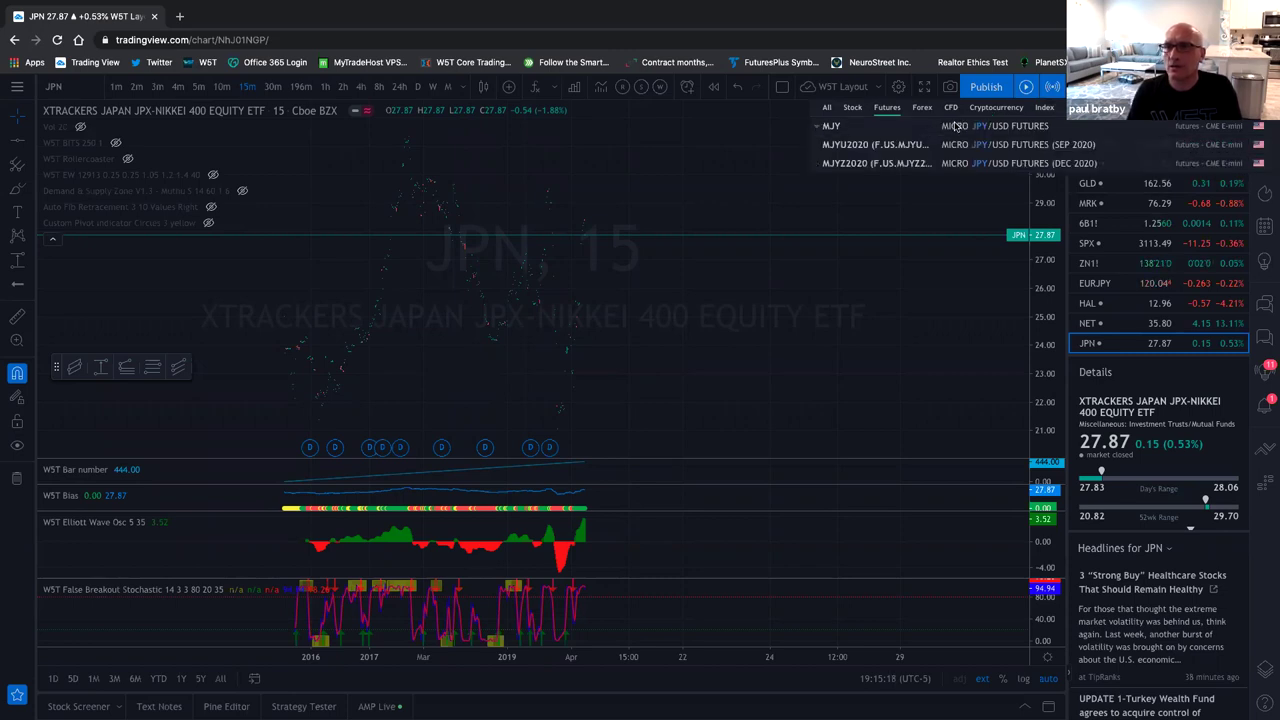
{"action": "left_click", "coordinate": [817, 127]}
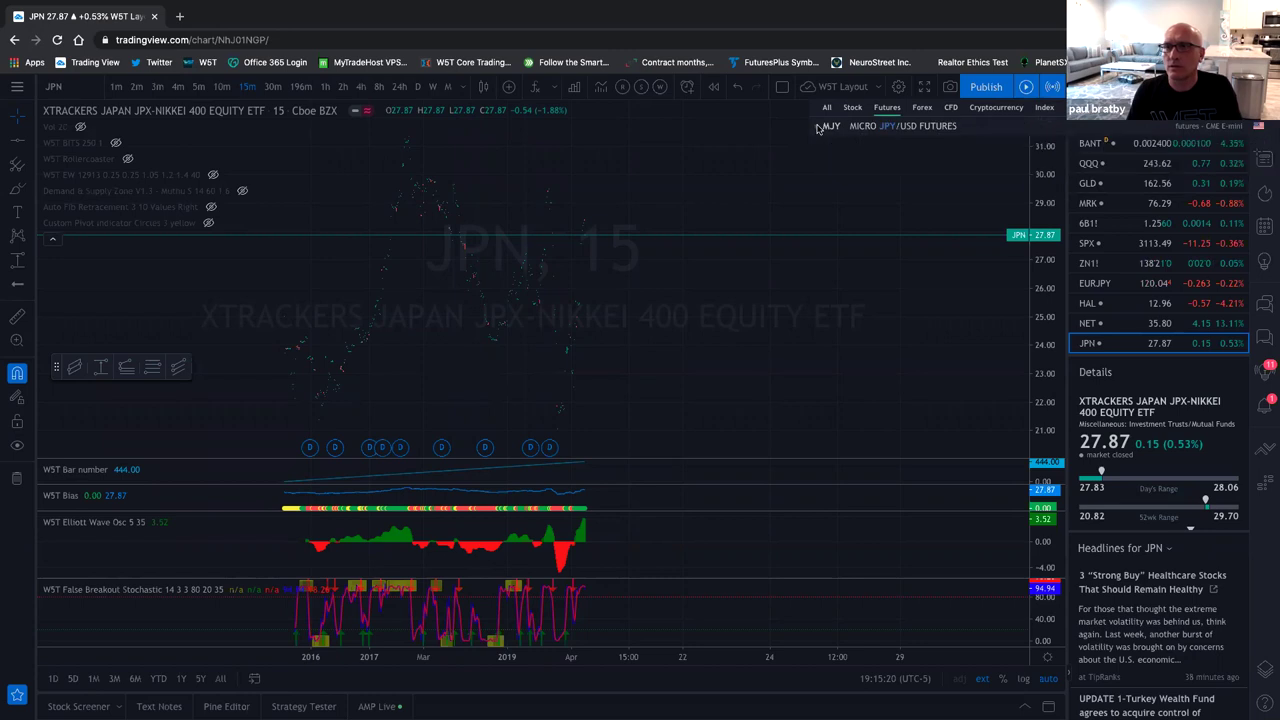
{"action": "left_click", "coordinate": [891, 125]}
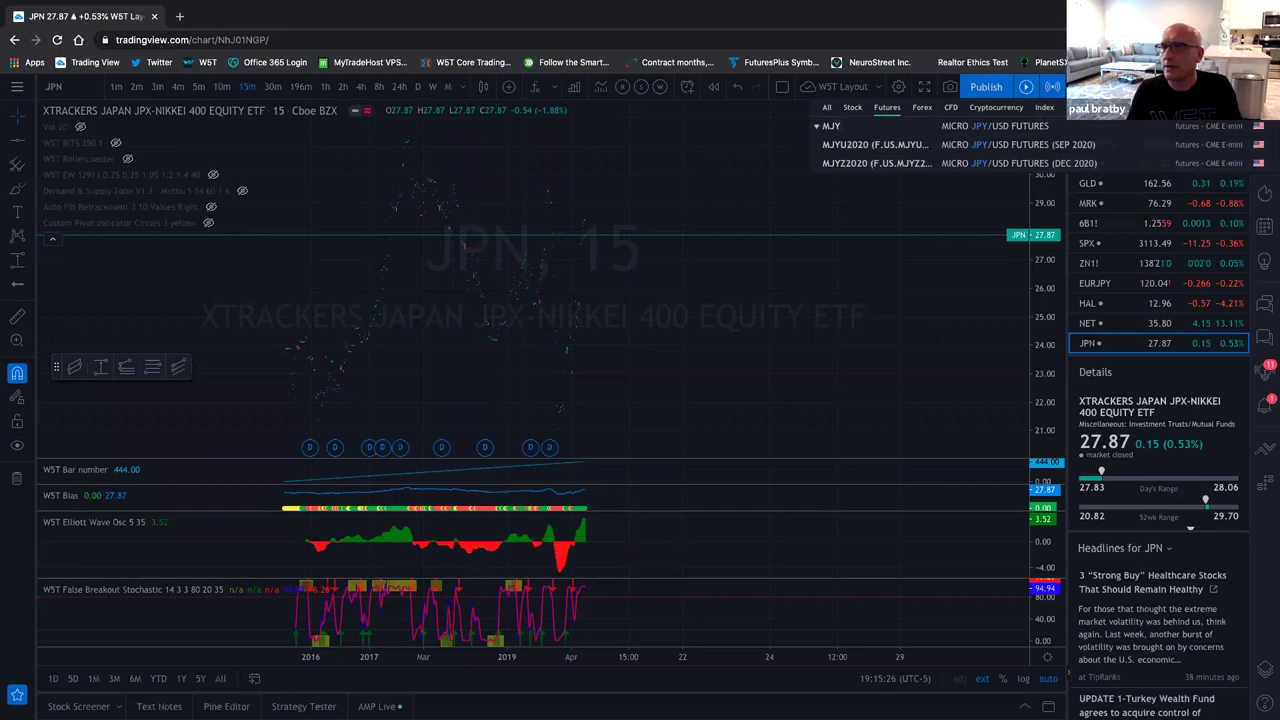
Add Z2 to the symbol search and check the forex results and the results of all types
{"action": "type", "text": "Z2"}
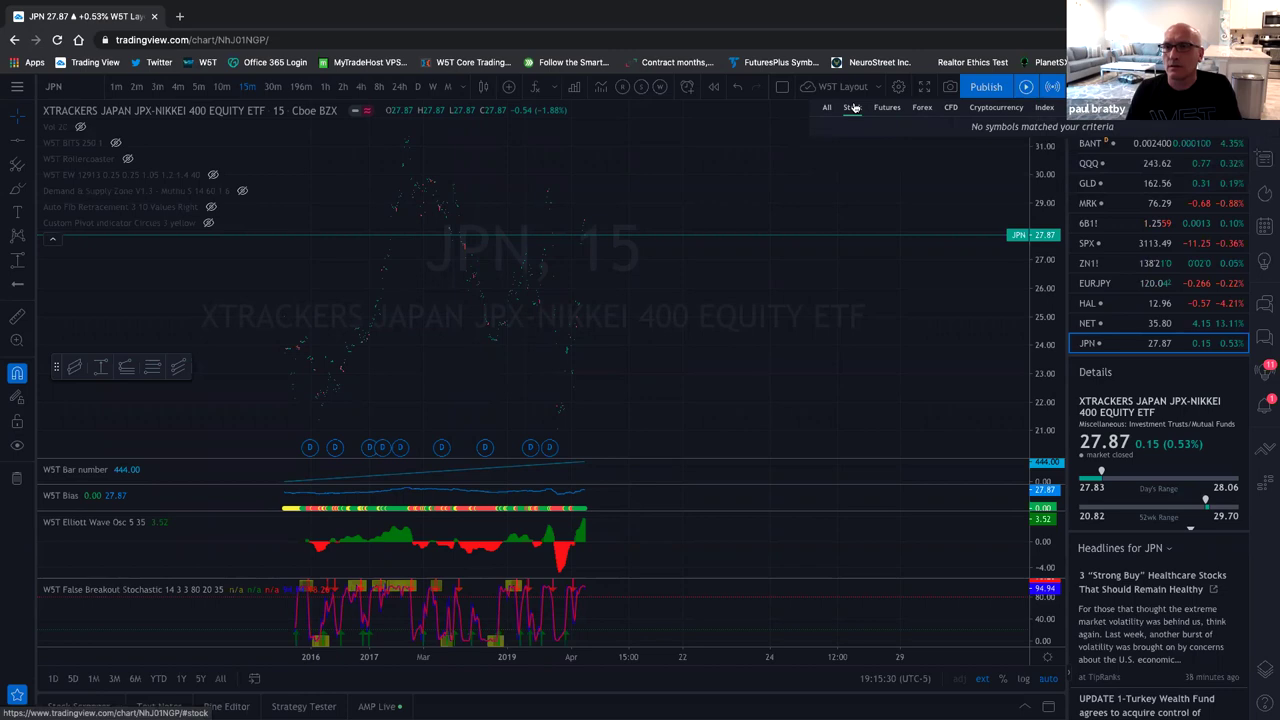
{"action": "left_click", "coordinate": [918, 112]}
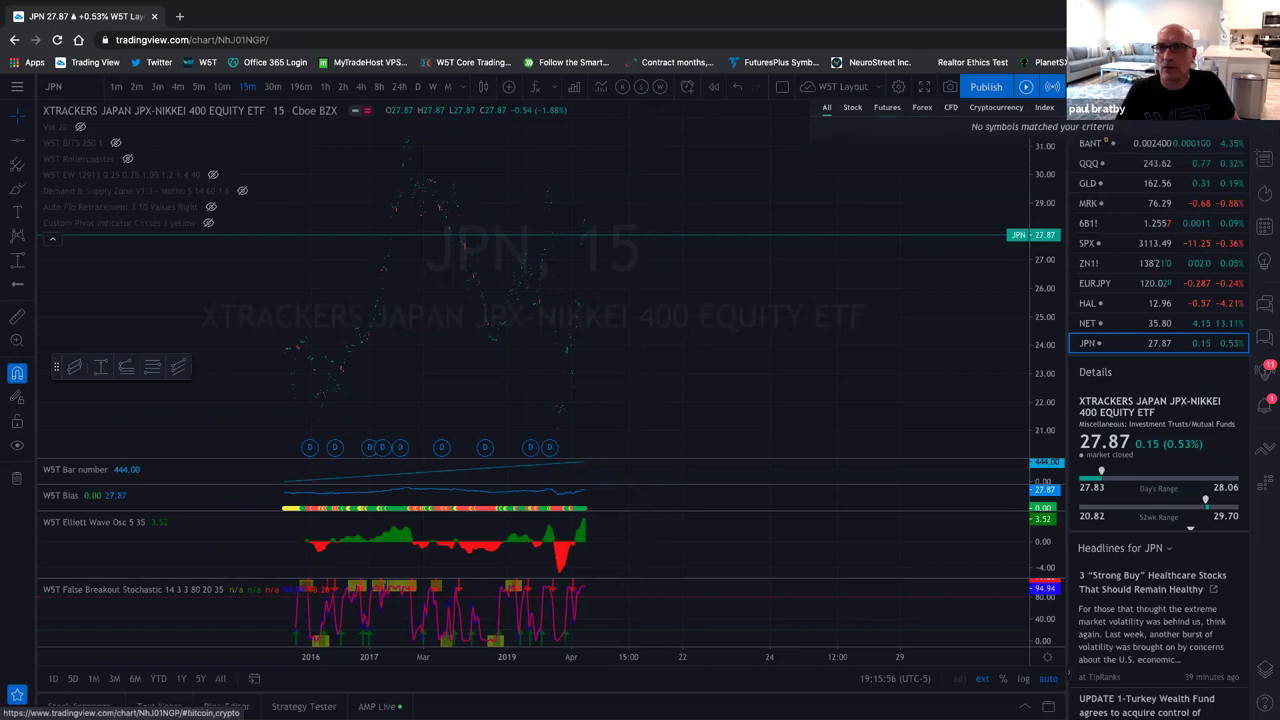
{"action": "left_click", "coordinate": [826, 107]}
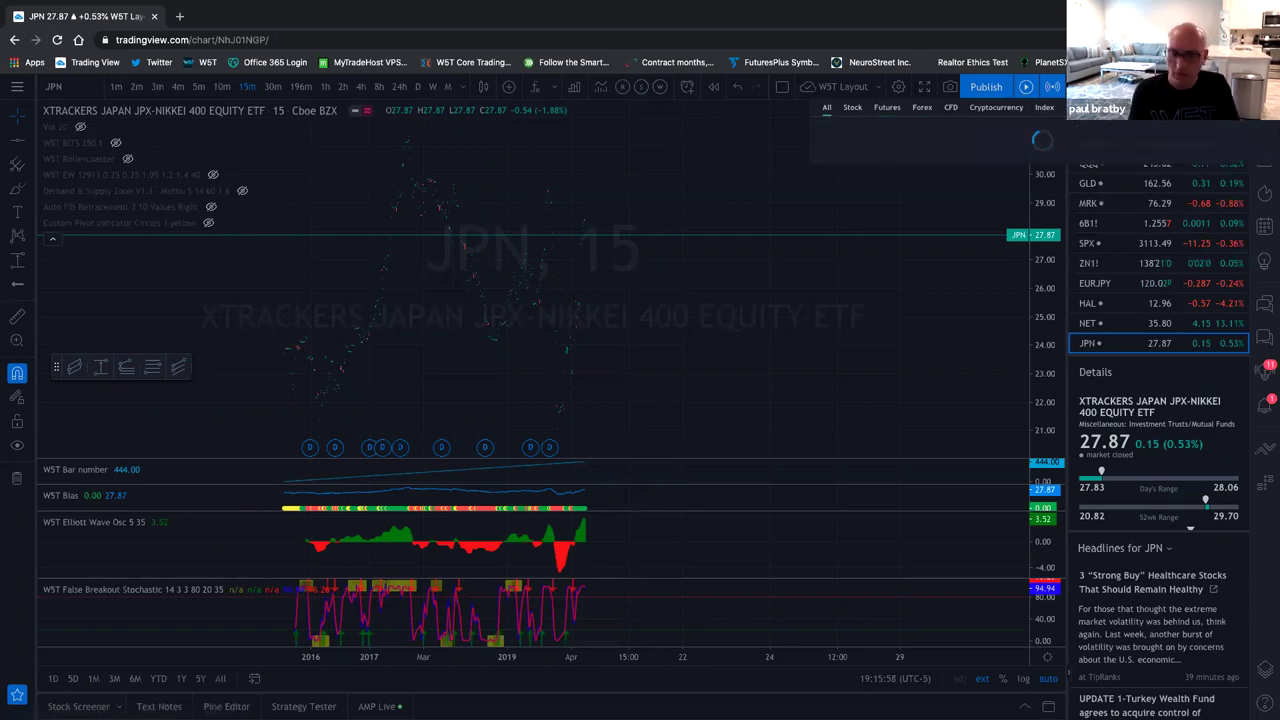
Search symbols of all types for JP and for MJP, and clear the search term
{"action": "type", "text": "JP"}
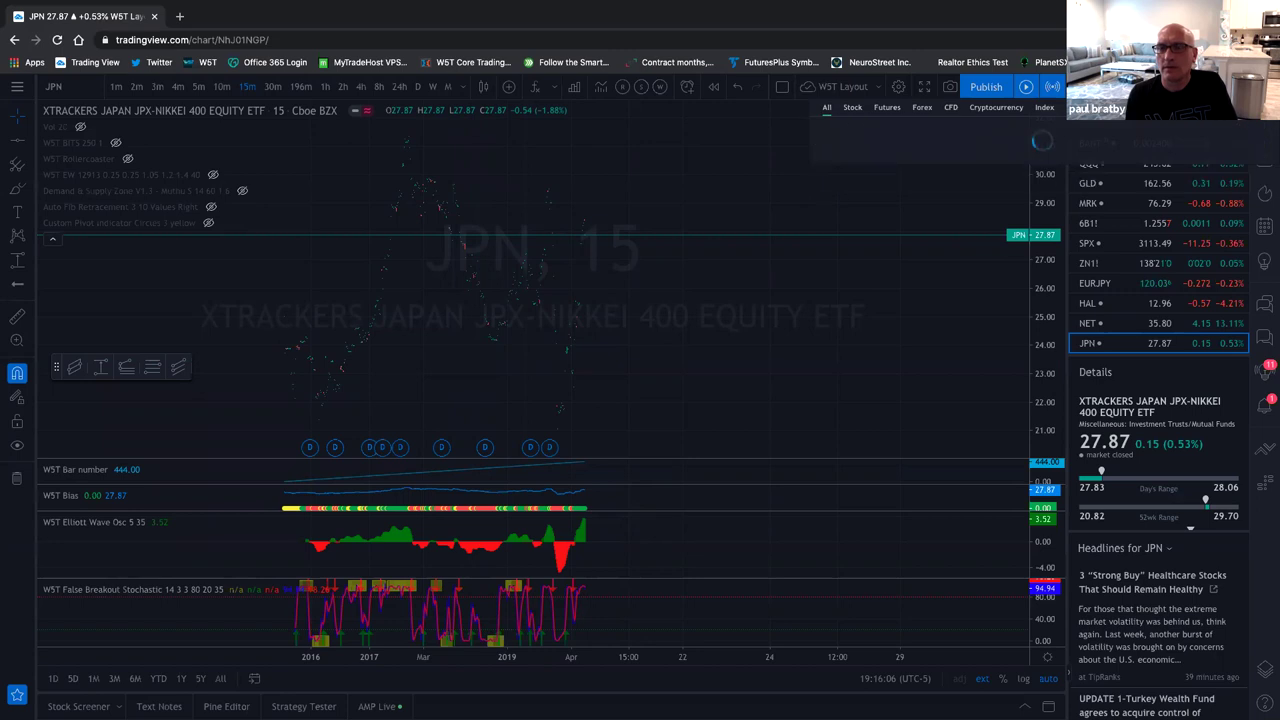
{"action": "key", "text": "BackSpace"}
{"action": "key", "text": "BackSpace"}
{"action": "type", "text": "M"}
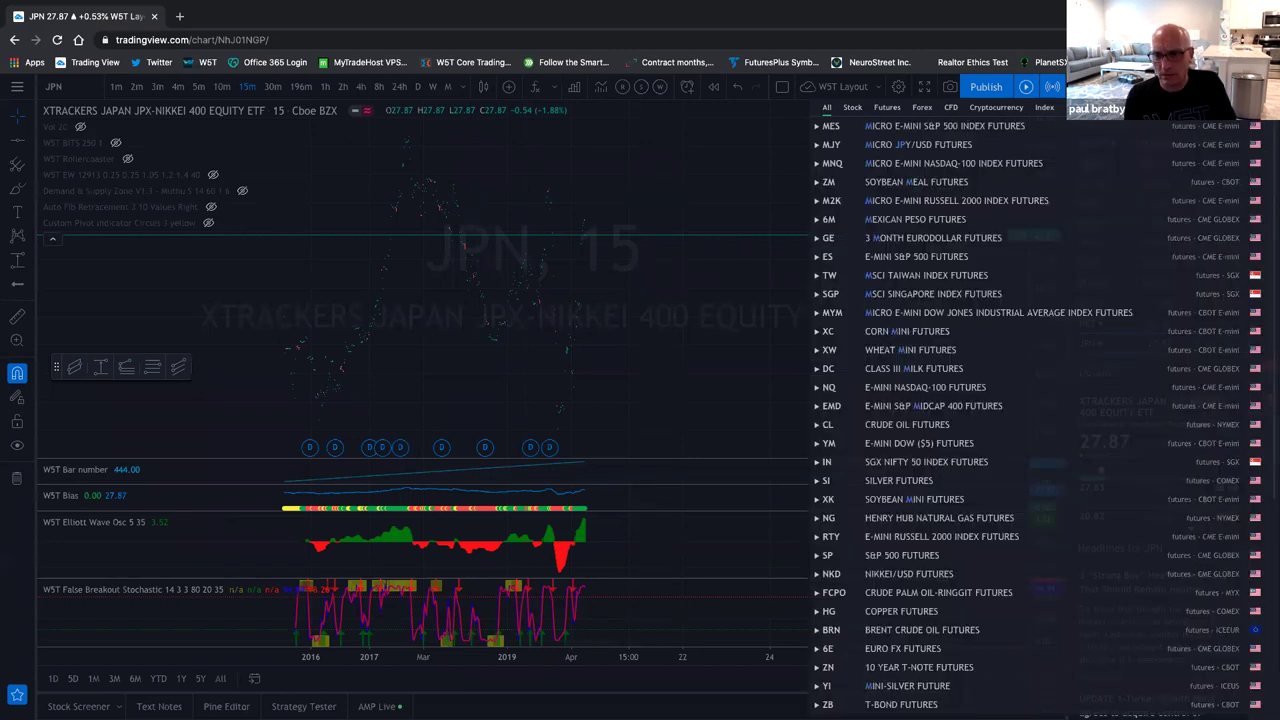
{"action": "type", "text": "JP"}
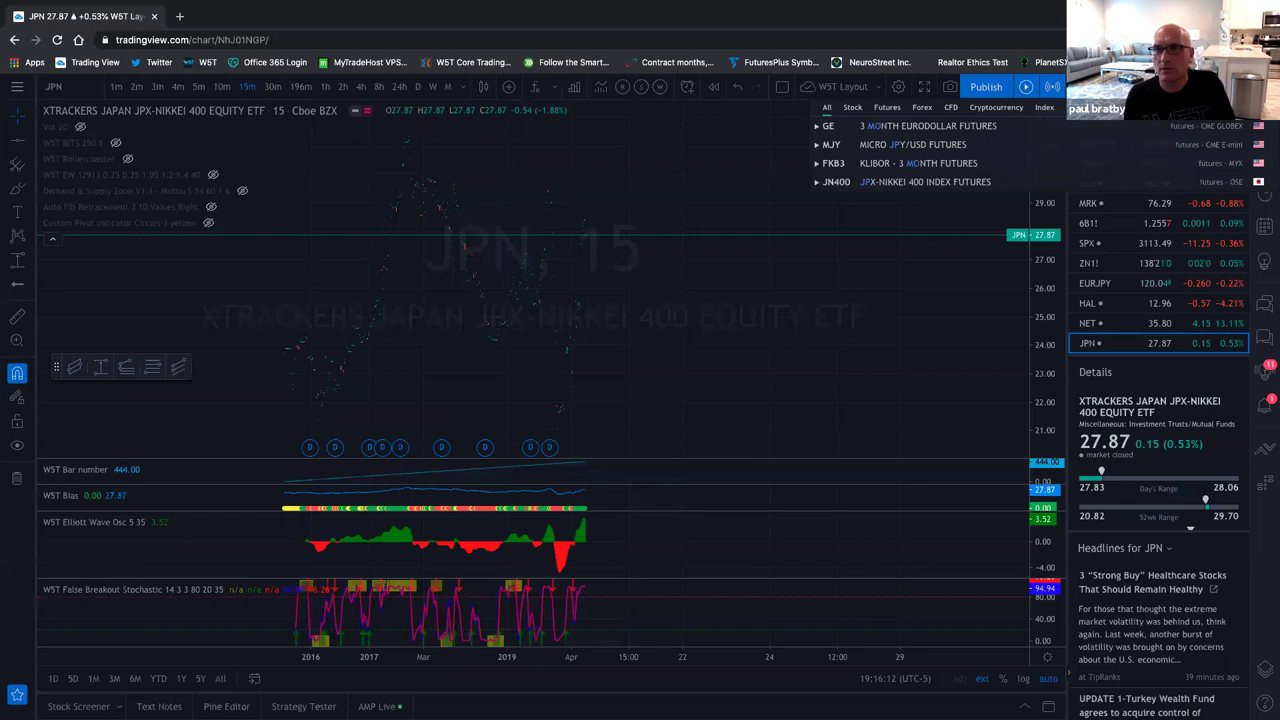
{"action": "key", "text": "BackSpace"}
{"action": "key", "text": "BackSpace"}
{"action": "key", "text": "BackSpace"}
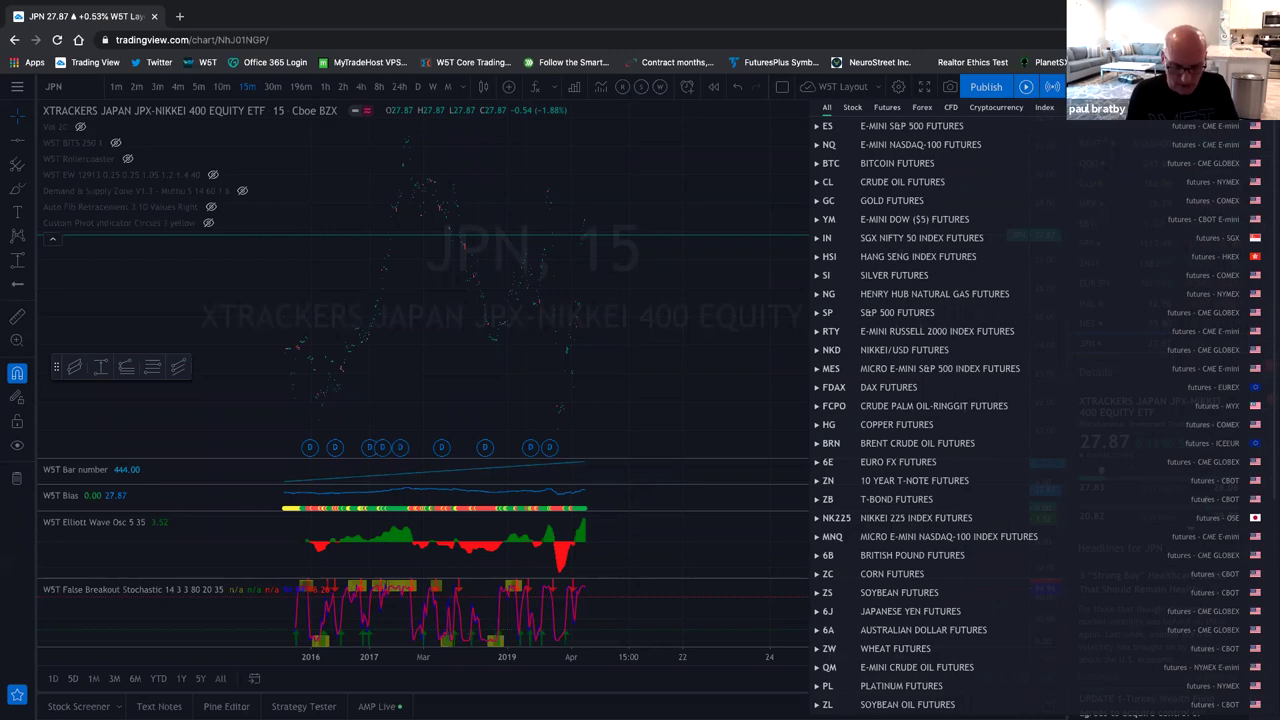
Restrict the symbol search to stocks, and open the exchange list and choose All Exchanges
{"action": "left_click", "coordinate": [856, 111]}
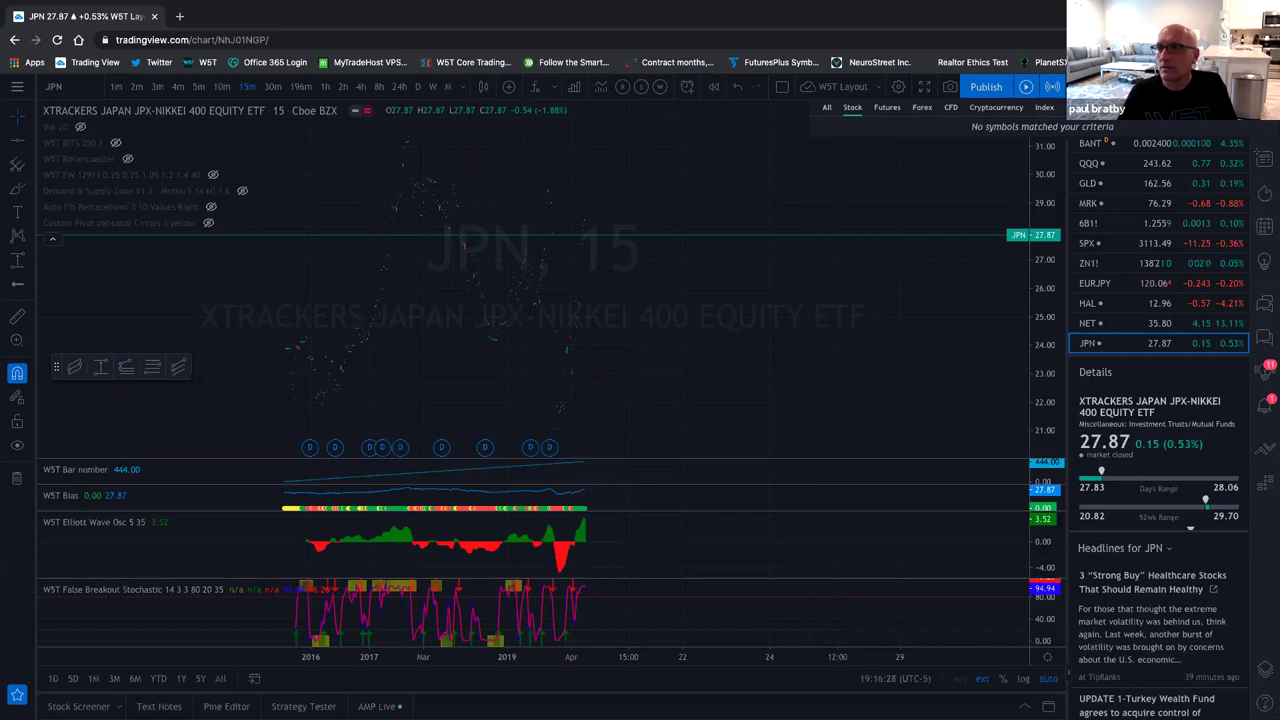
{"action": "left_click", "coordinate": [1095, 107]}
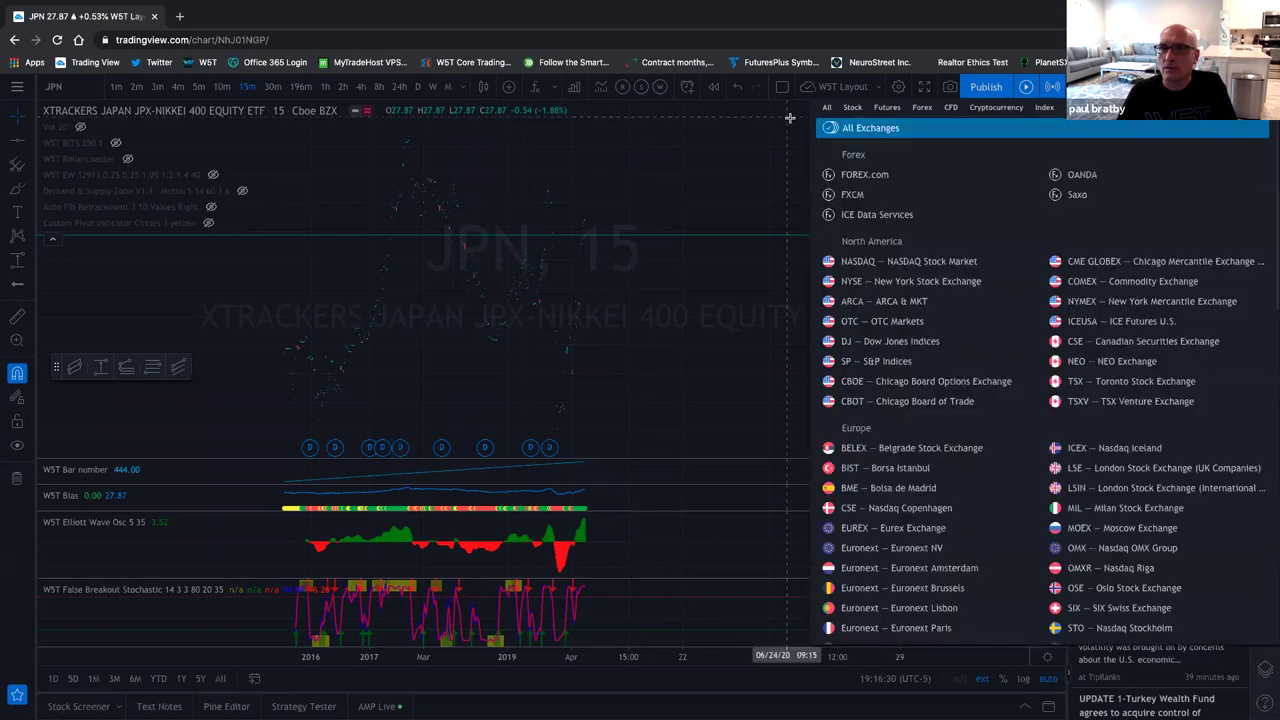
{"action": "left_click", "coordinate": [866, 129]}
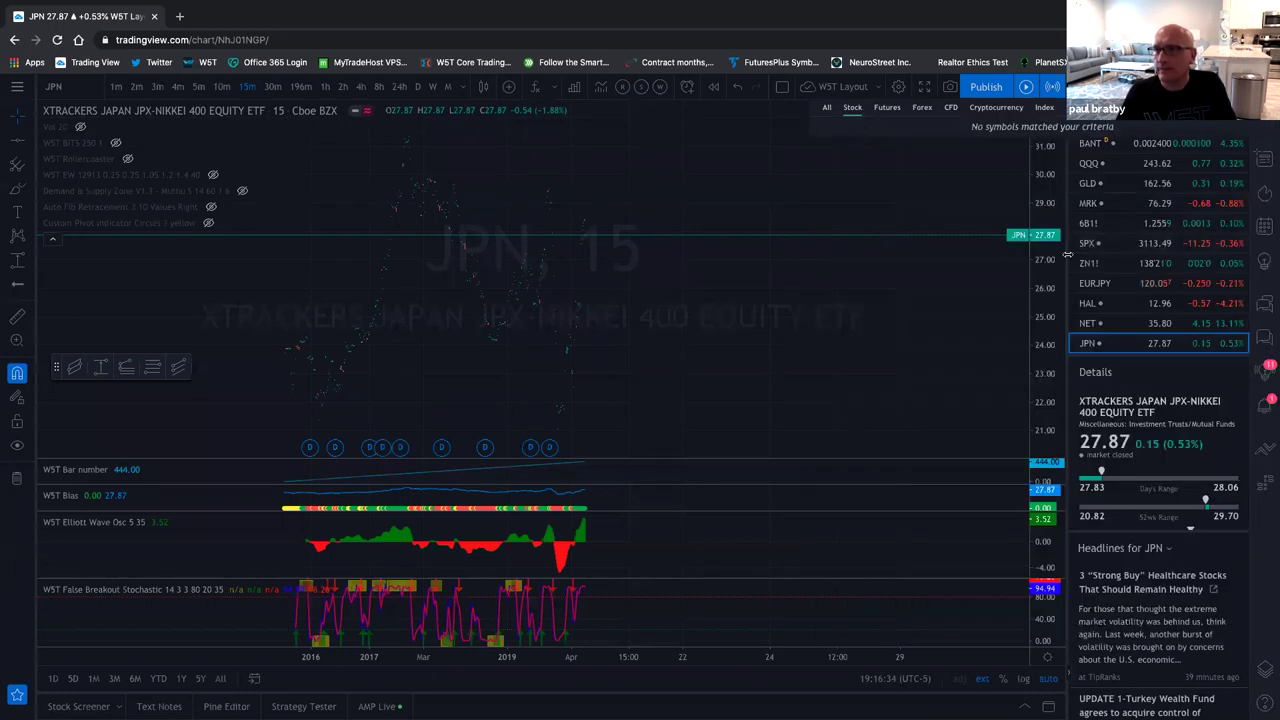
Leave the symbol search and load the NET (Cloudflare) chart from the watchlist
{"action": "scroll", "coordinate": [1097, 259], "scroll_direction": "down", "scroll_amount": 1}
{"action": "left_click", "coordinate": [1095, 341]}
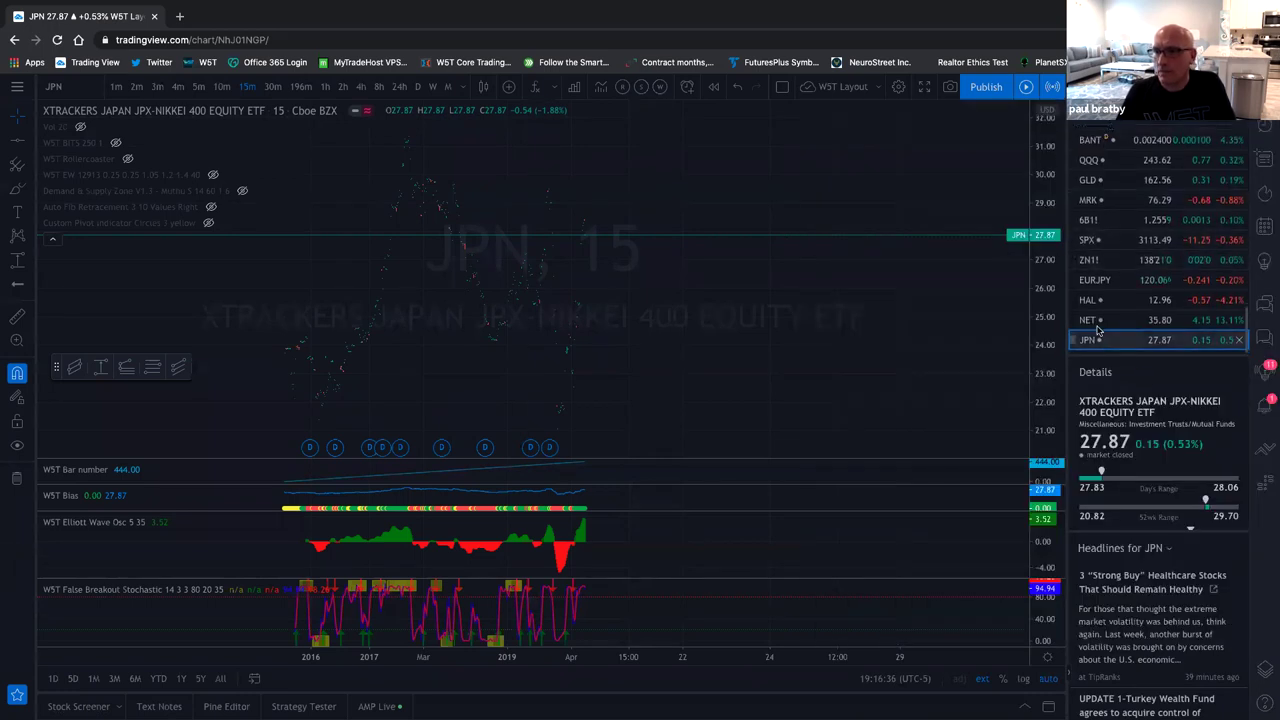
{"action": "left_click", "coordinate": [1097, 322]}
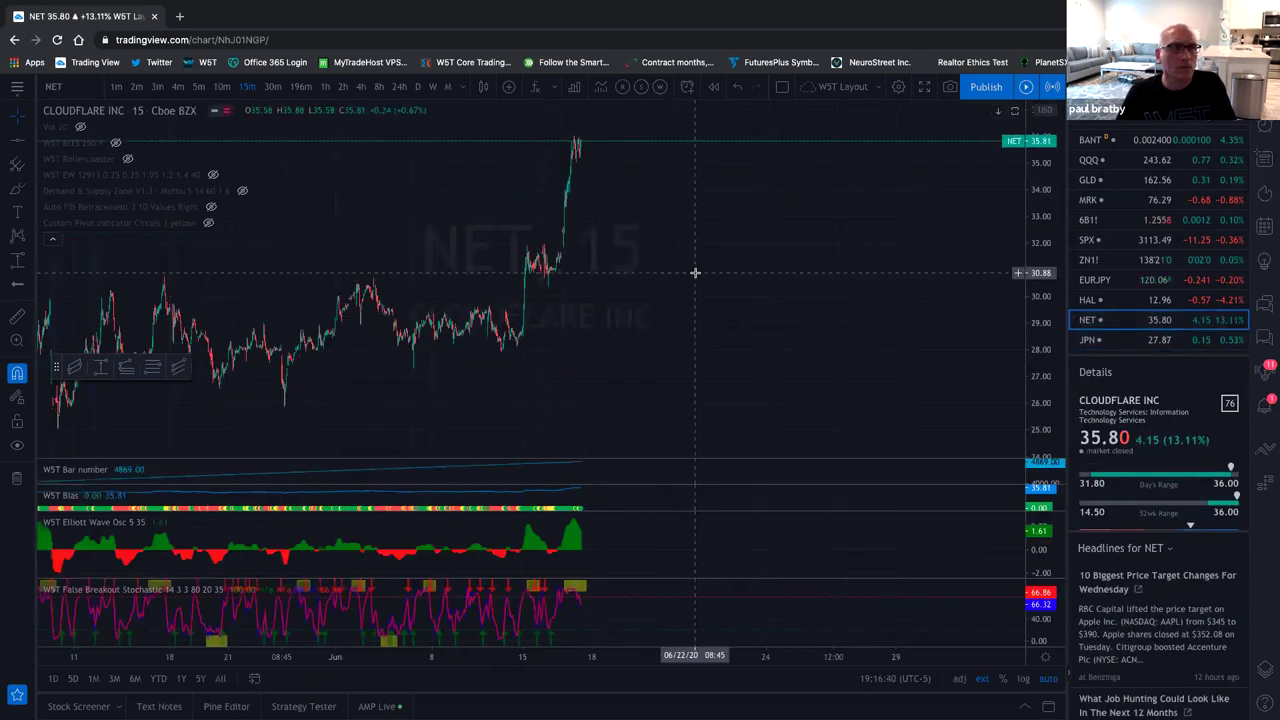
{"action": "scroll", "coordinate": [705, 273], "scroll_direction": "down", "scroll_amount": 1}
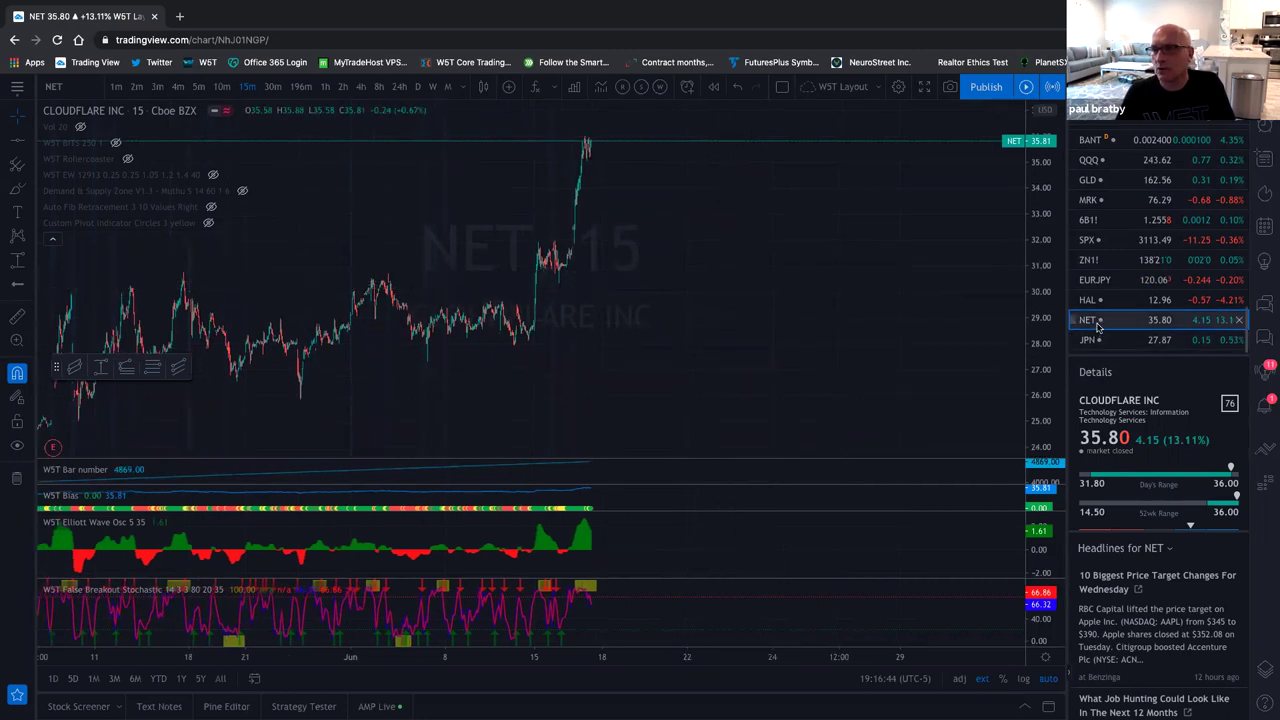
{"action": "scroll", "coordinate": [655, 296], "scroll_direction": "down", "scroll_amount": 2}
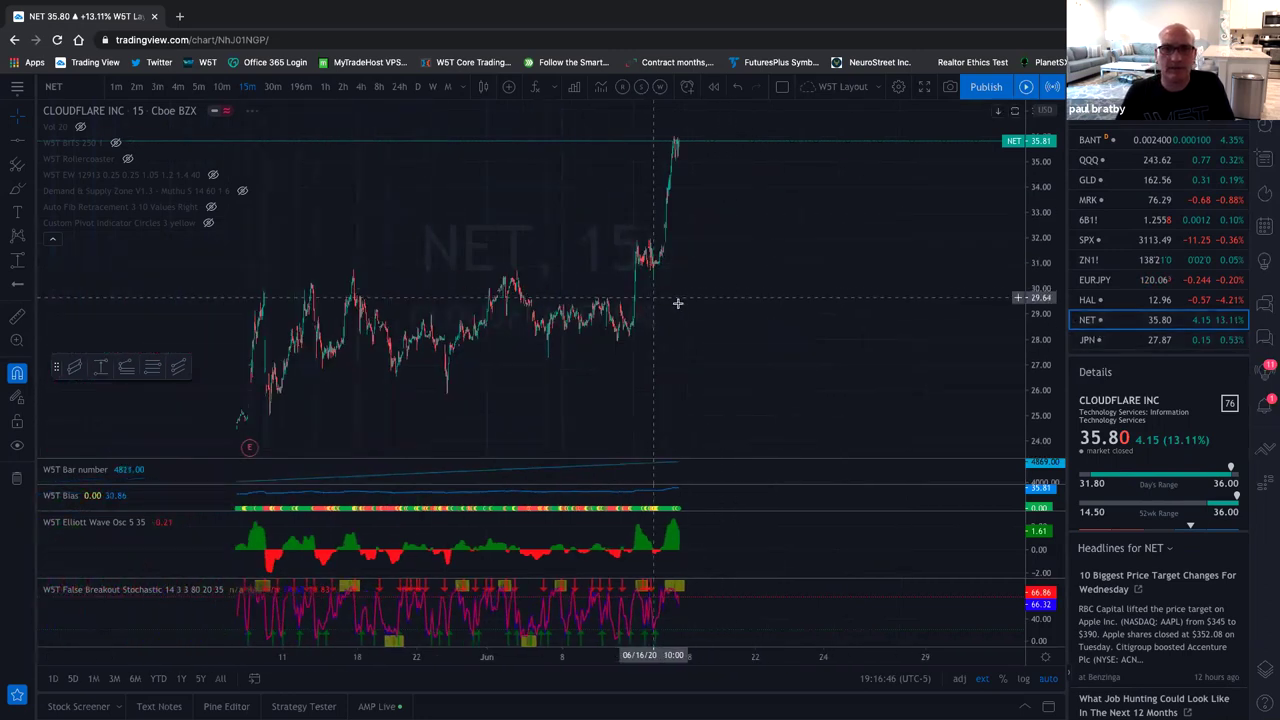
{"action": "scroll", "coordinate": [787, 325], "scroll_direction": "down", "scroll_amount": 3}
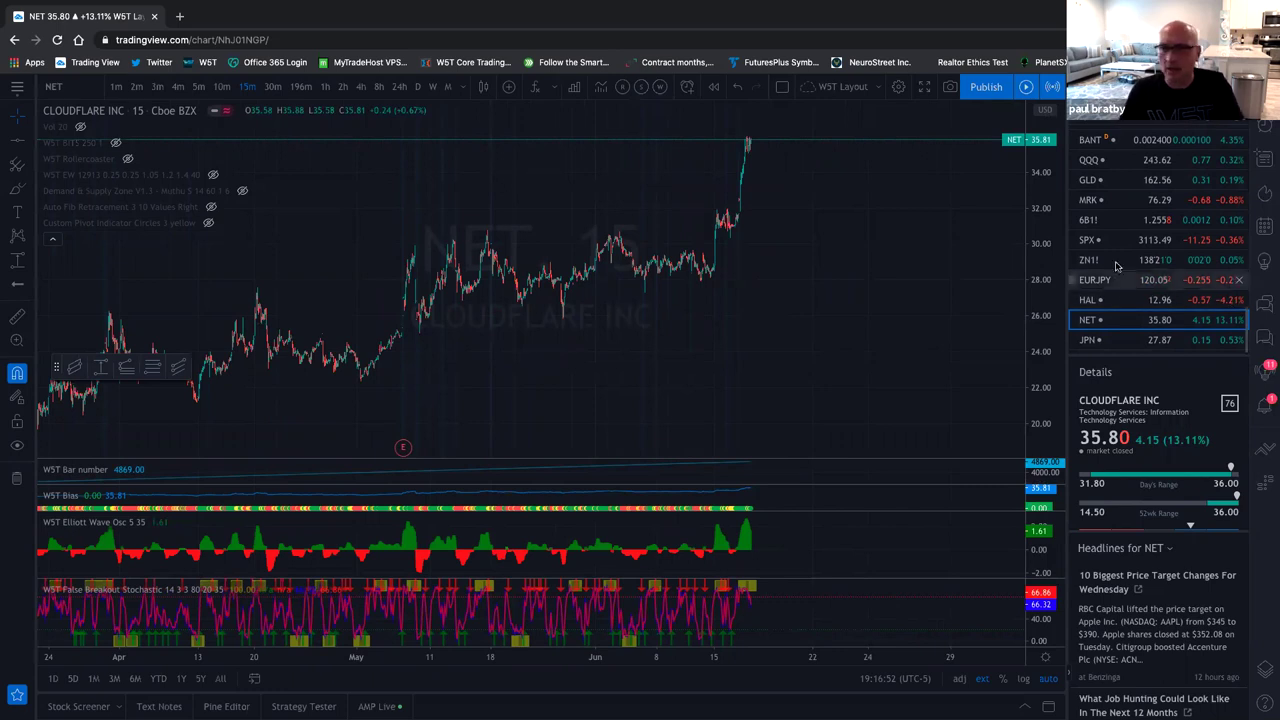
{"action": "scroll", "coordinate": [871, 331], "scroll_direction": "down", "scroll_amount": 2}
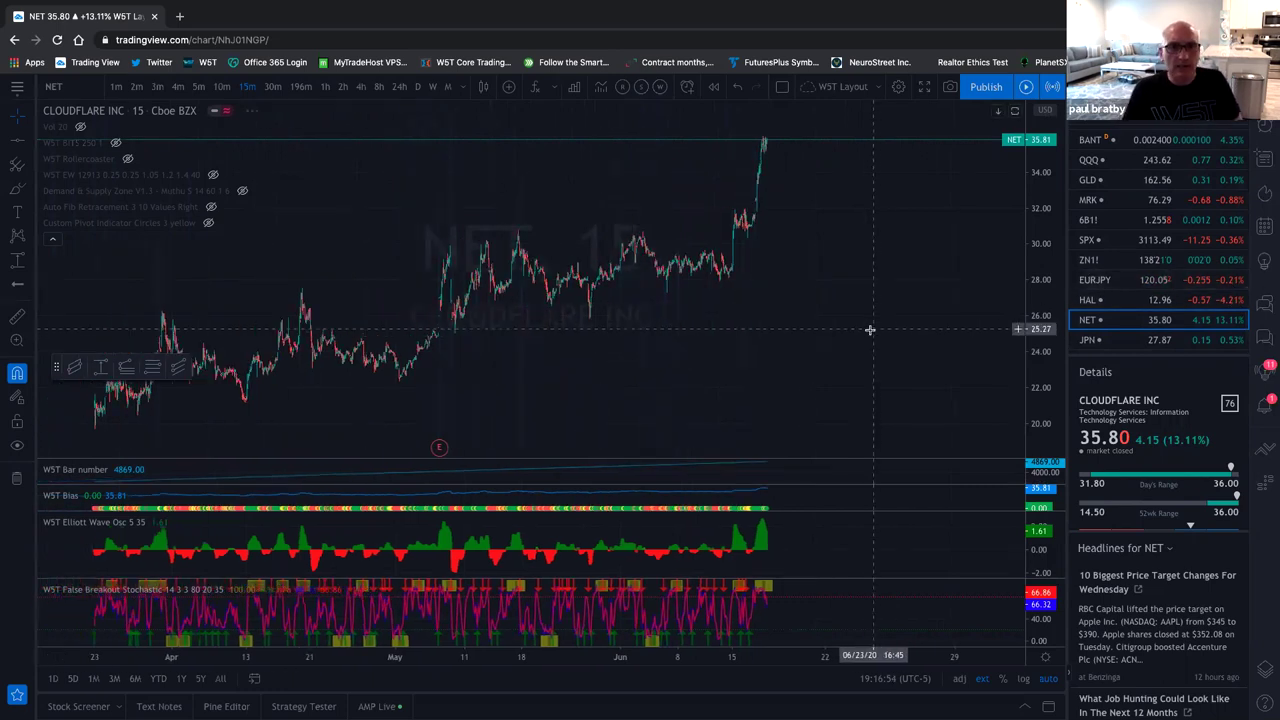
Set the NET chart to the daily timeframe and examine its full price history
{"action": "left_click", "coordinate": [417, 86]}
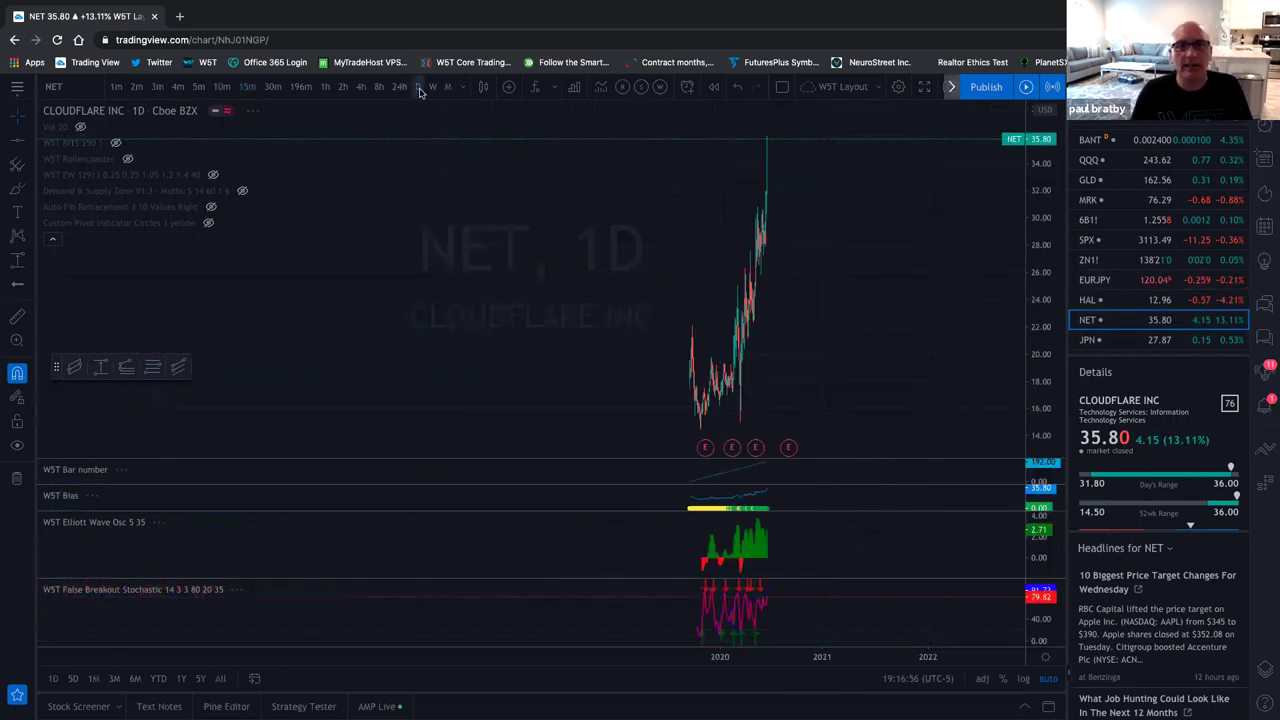
{"action": "scroll", "coordinate": [943, 320], "scroll_direction": "up", "scroll_amount": 6}
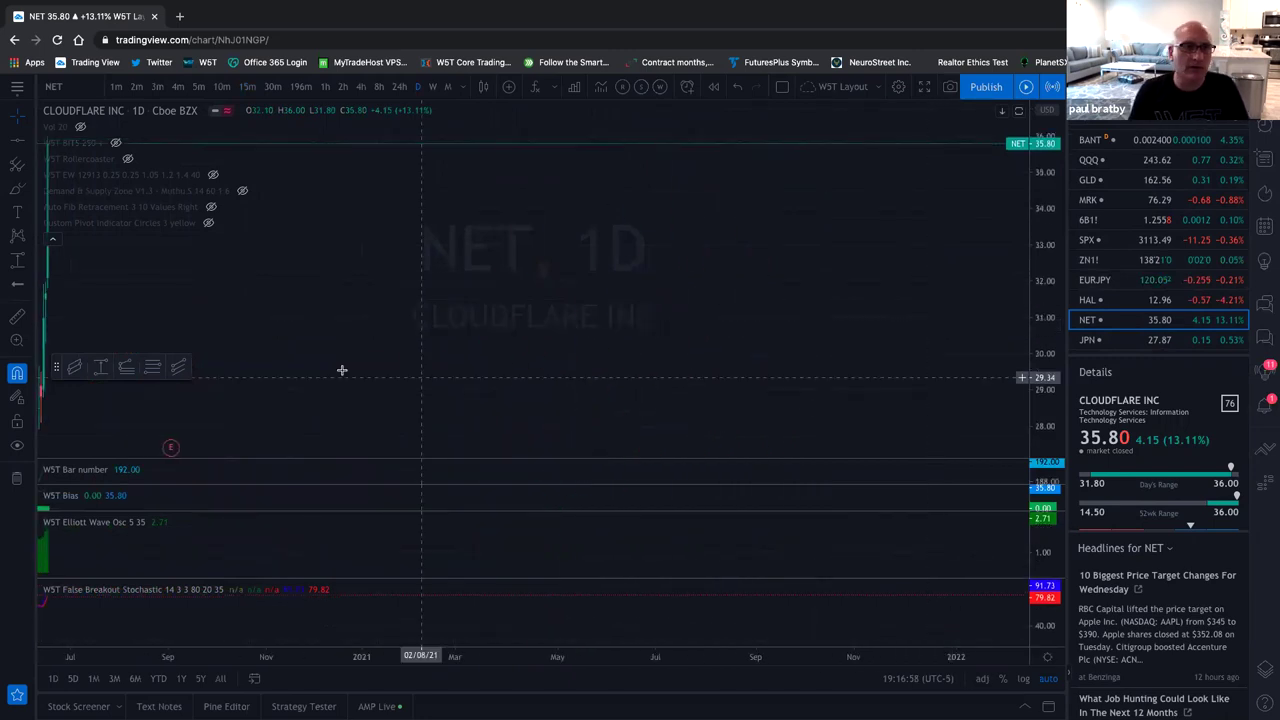
{"action": "left_click_drag", "start_coordinate": [585, 336], "coordinate": [866, 340]}
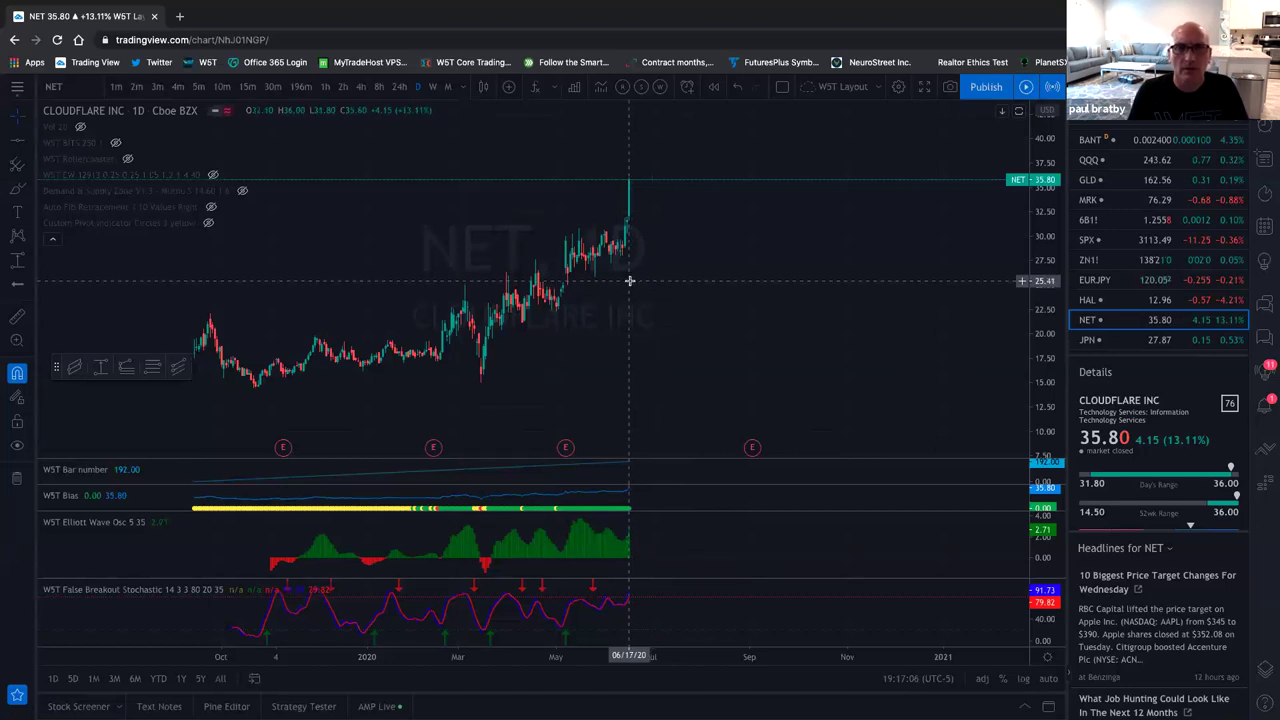
{"action": "scroll", "coordinate": [619, 287], "scroll_direction": "down", "scroll_amount": 3}
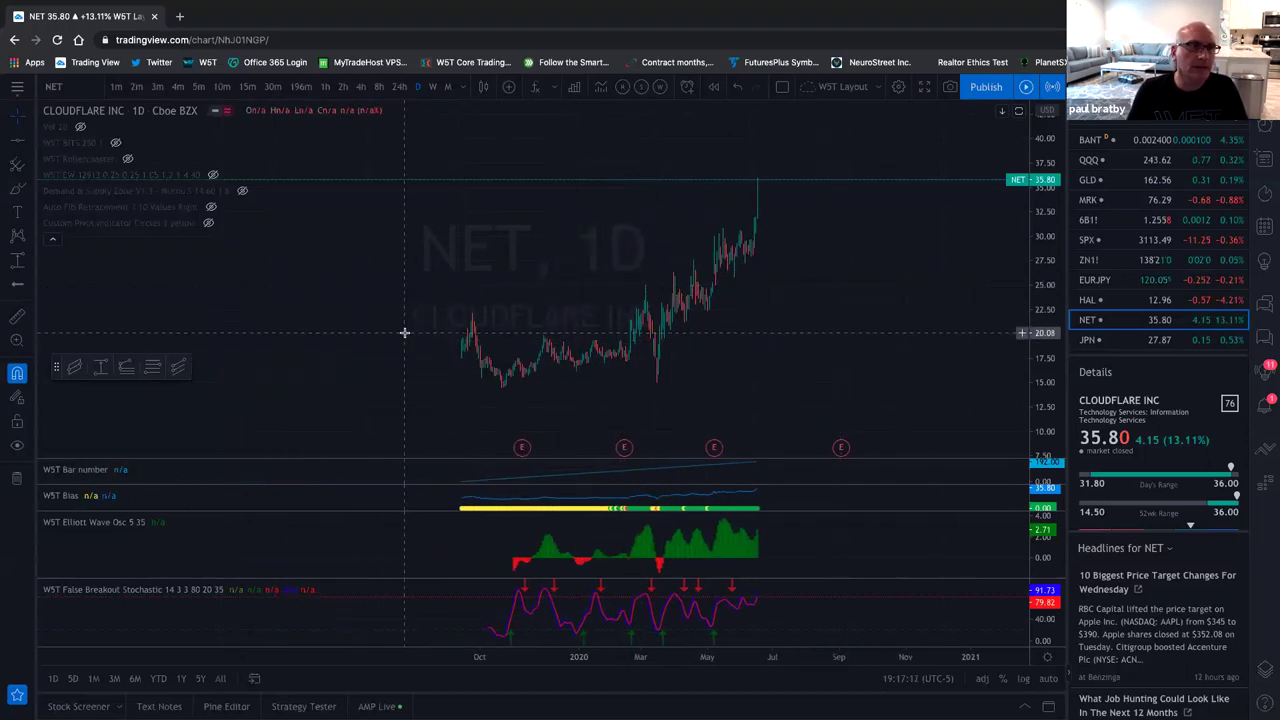
{"action": "scroll", "coordinate": [411, 327], "scroll_direction": "down", "scroll_amount": 1}
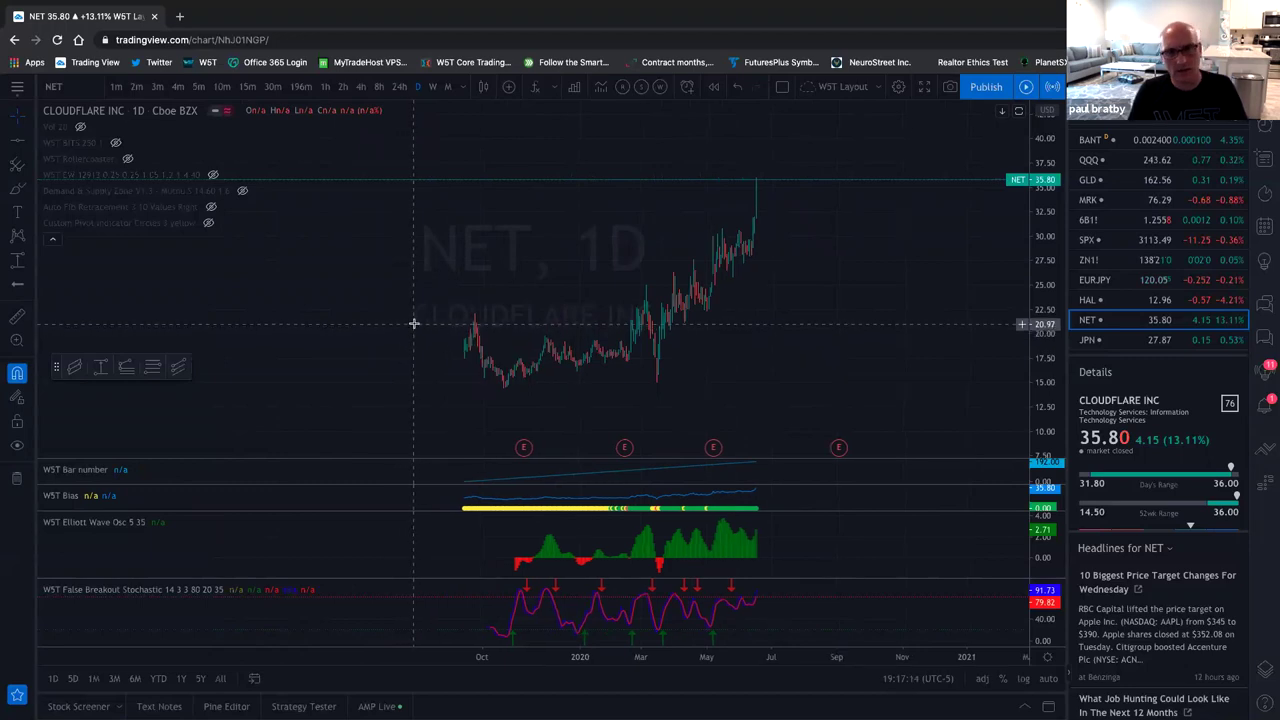
{"action": "scroll", "coordinate": [700, 372], "scroll_direction": "down", "scroll_amount": 4}
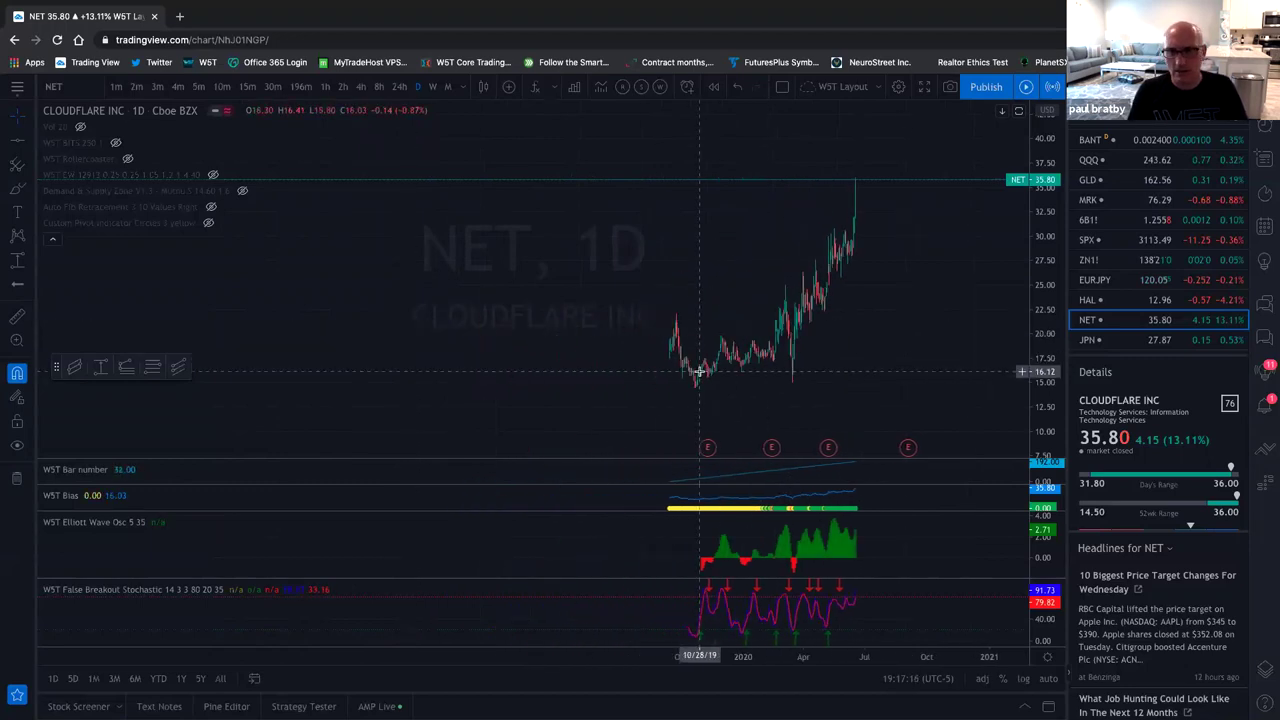
{"action": "scroll", "coordinate": [690, 372], "scroll_direction": "down", "scroll_amount": 2}
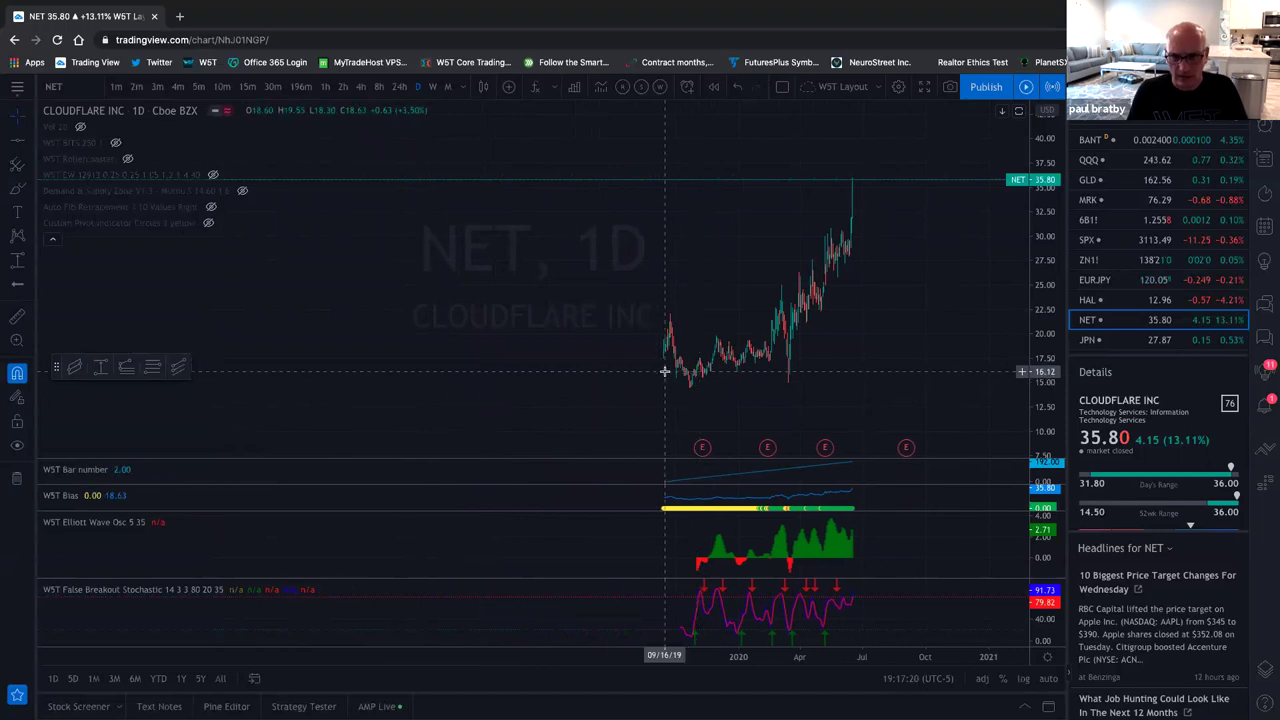
{"action": "scroll", "coordinate": [664, 371], "scroll_direction": "up", "scroll_amount": 5}
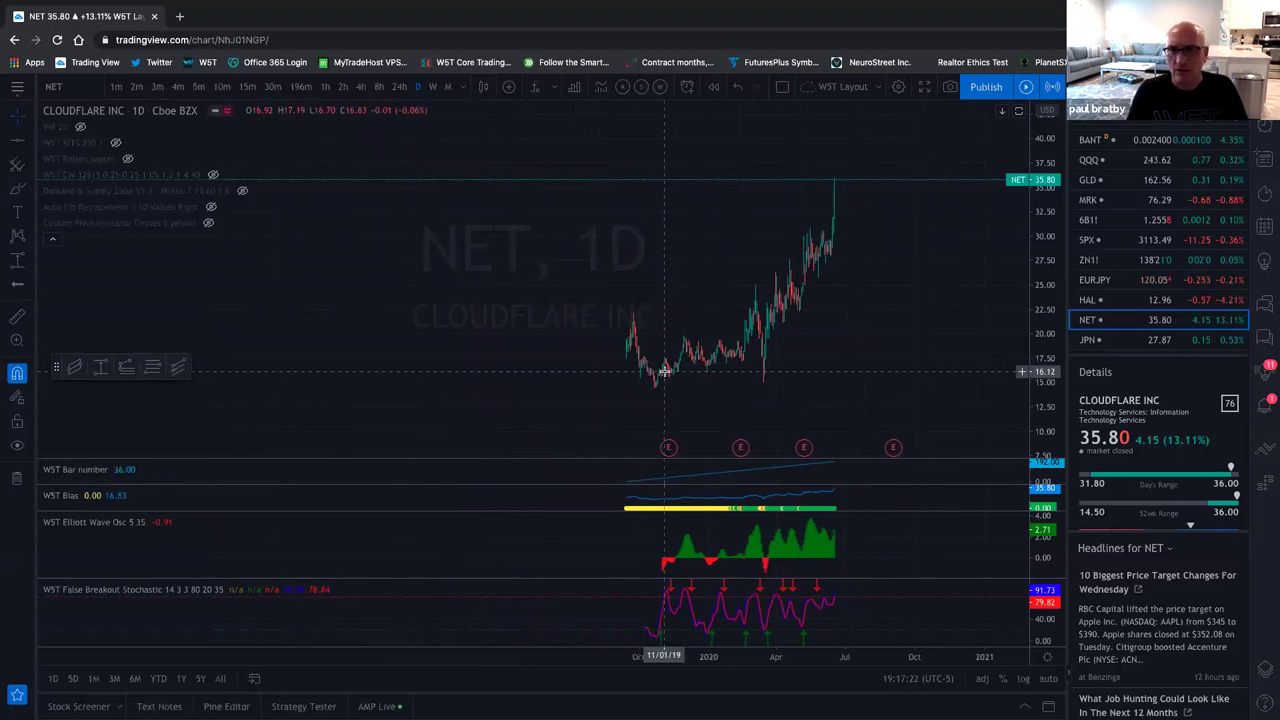
{"action": "scroll", "coordinate": [664, 371], "scroll_direction": "up", "scroll_amount": 2}
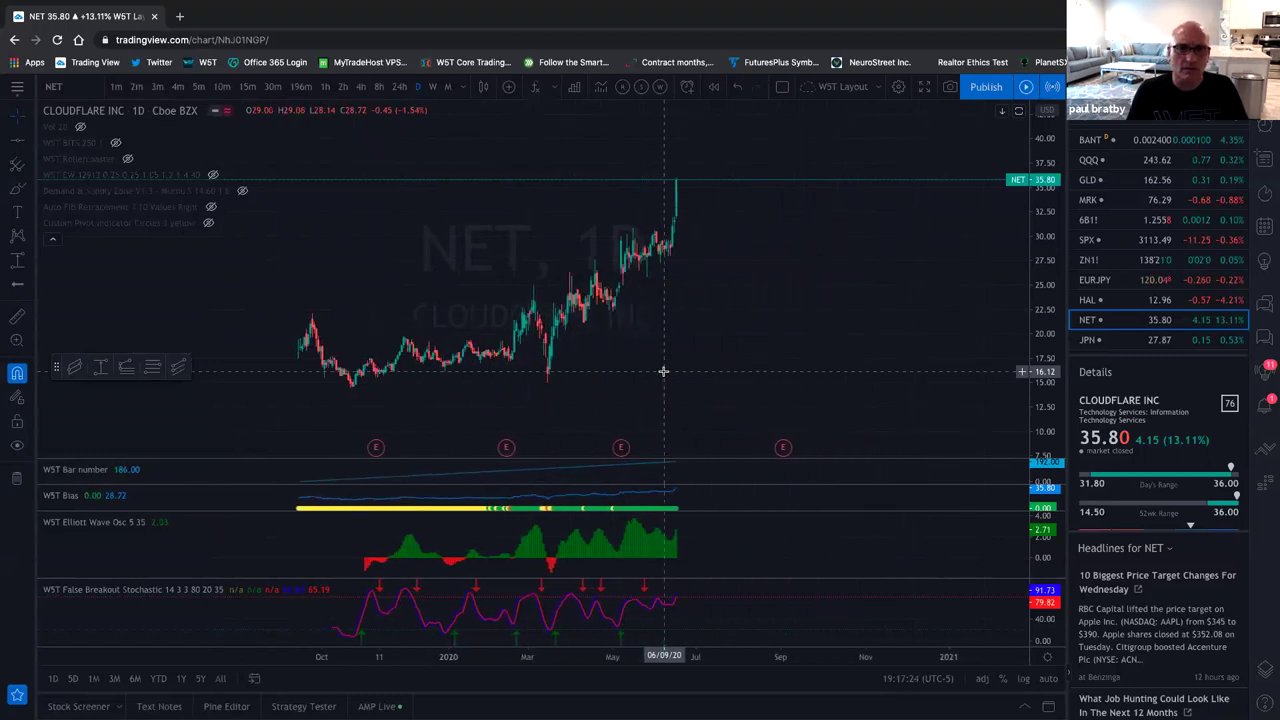
Choose the Regression Trend tool and apply the White Channel drawing template to it
{"action": "left_click", "coordinate": [30, 145]}
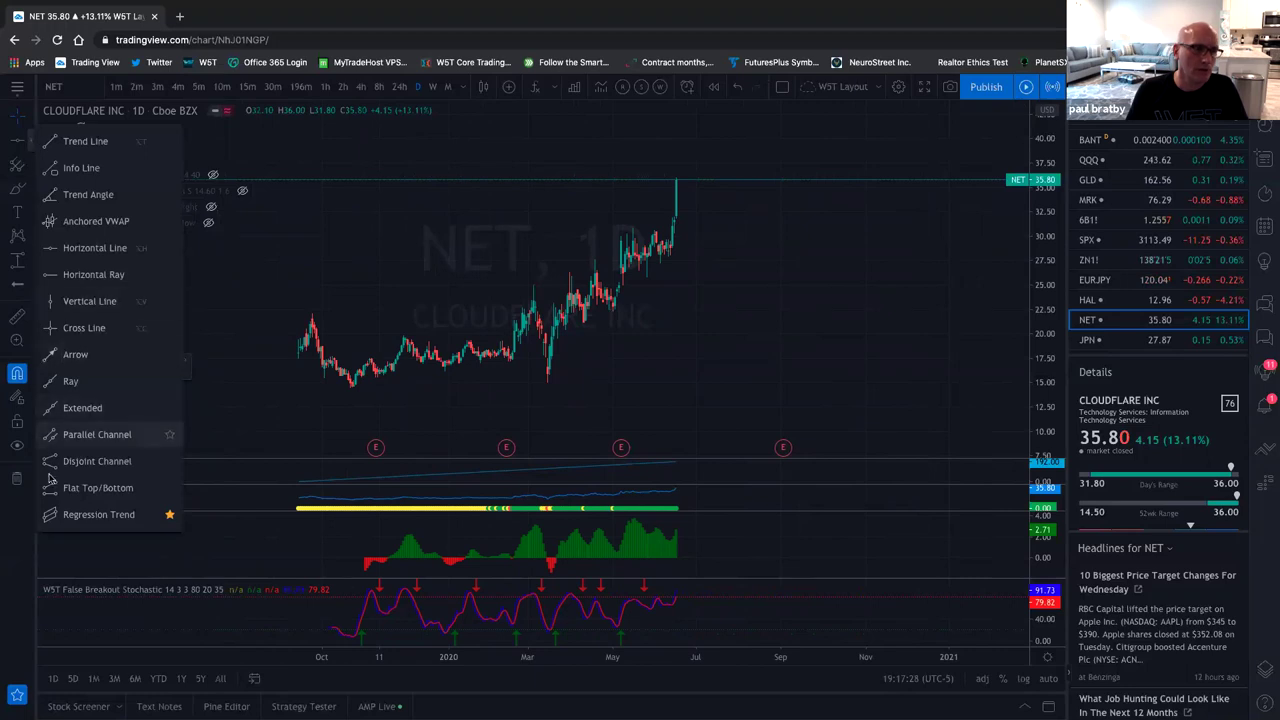
{"action": "left_click", "coordinate": [90, 518]}
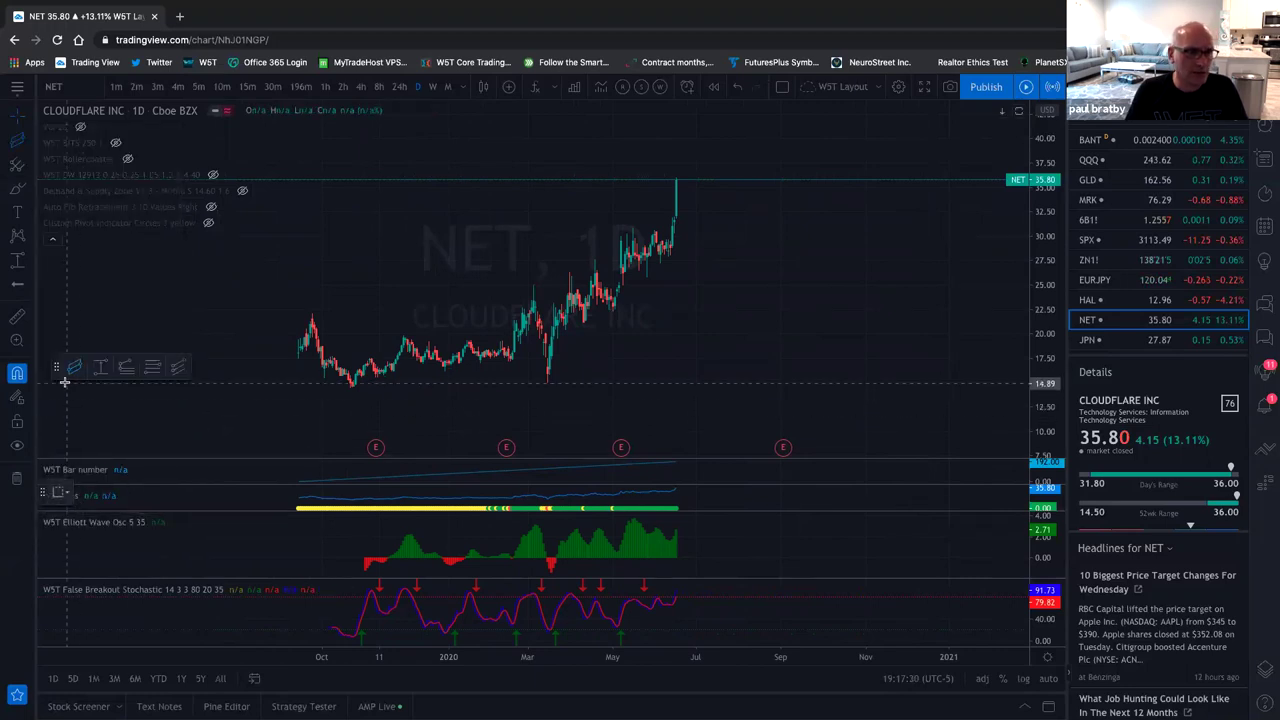
{"action": "left_click", "coordinate": [64, 494]}
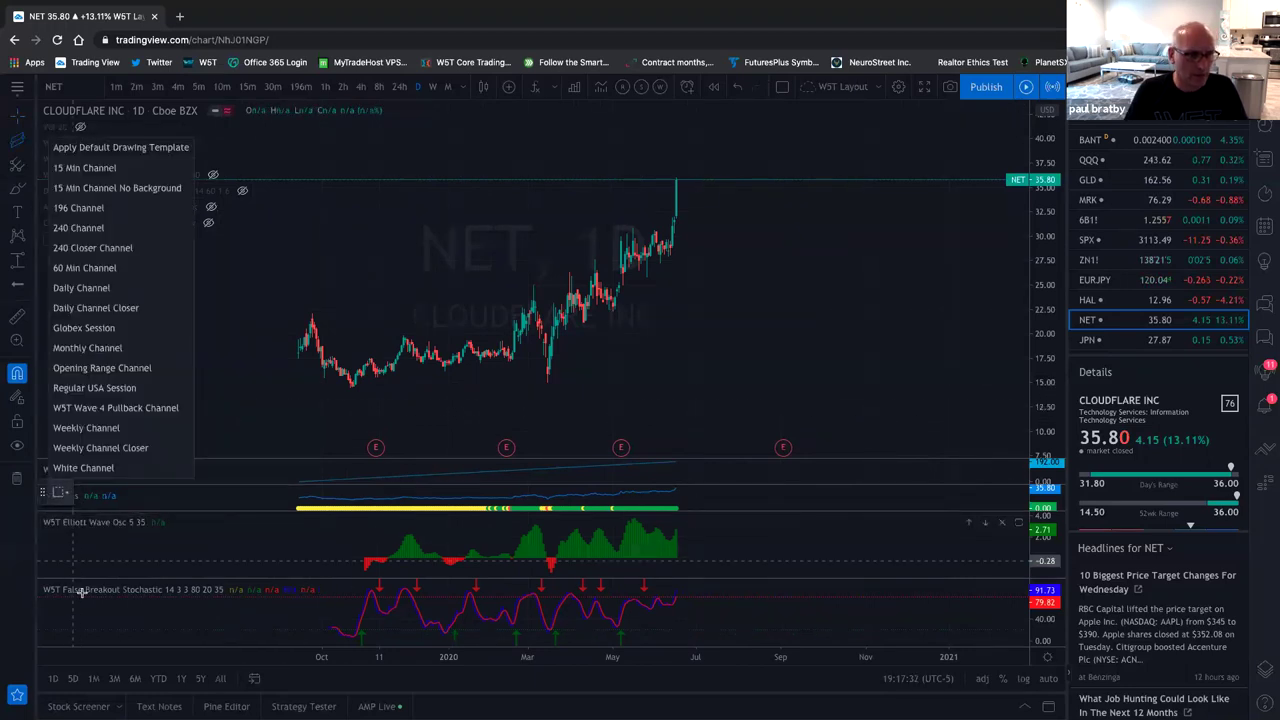
{"action": "left_click", "coordinate": [90, 466]}
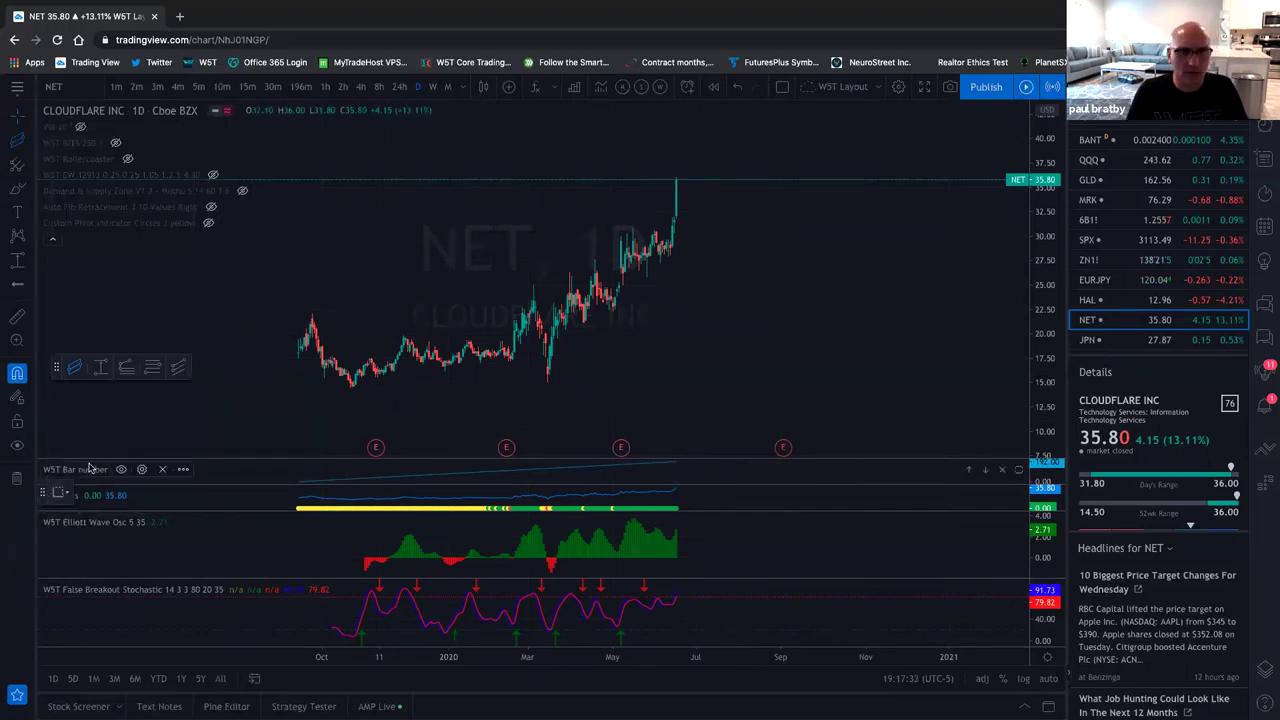
Try a regression trend across the whole NET price history from 09/13/19 to 06/16/20, and delete it
{"action": "left_click", "coordinate": [298, 352]}
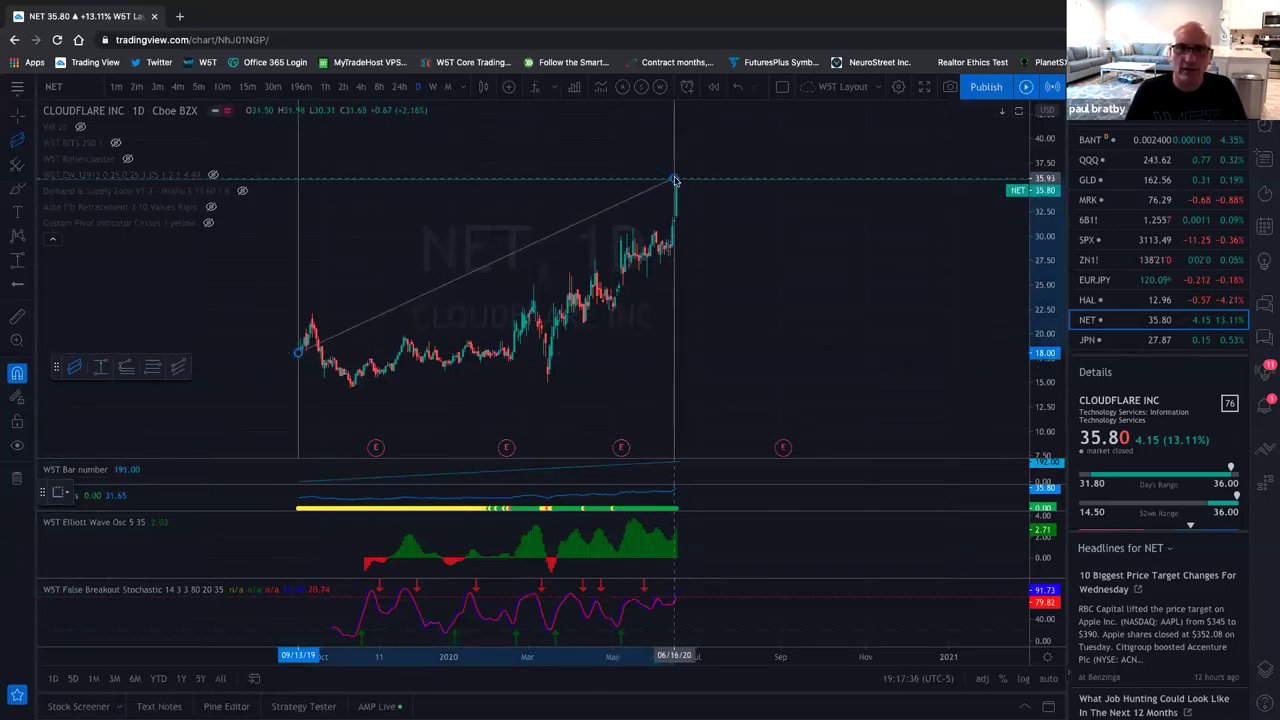
{"action": "left_click", "coordinate": [675, 180]}
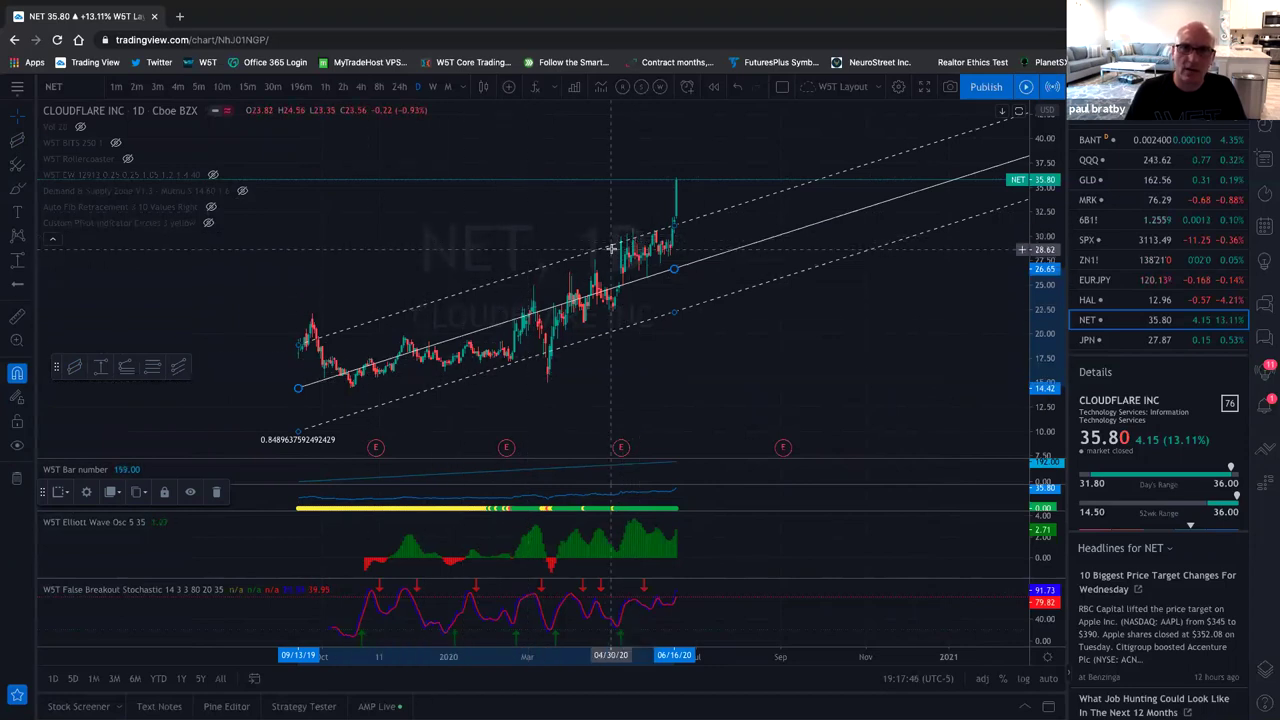
{"action": "right_click", "coordinate": [700, 220]}
{"action": "left_click", "coordinate": [716, 377]}
Draw a regression trend on the NET daily chart from the 03/16/20 low to the 06/17/20 bar
{"action": "left_click", "coordinate": [17, 138]}
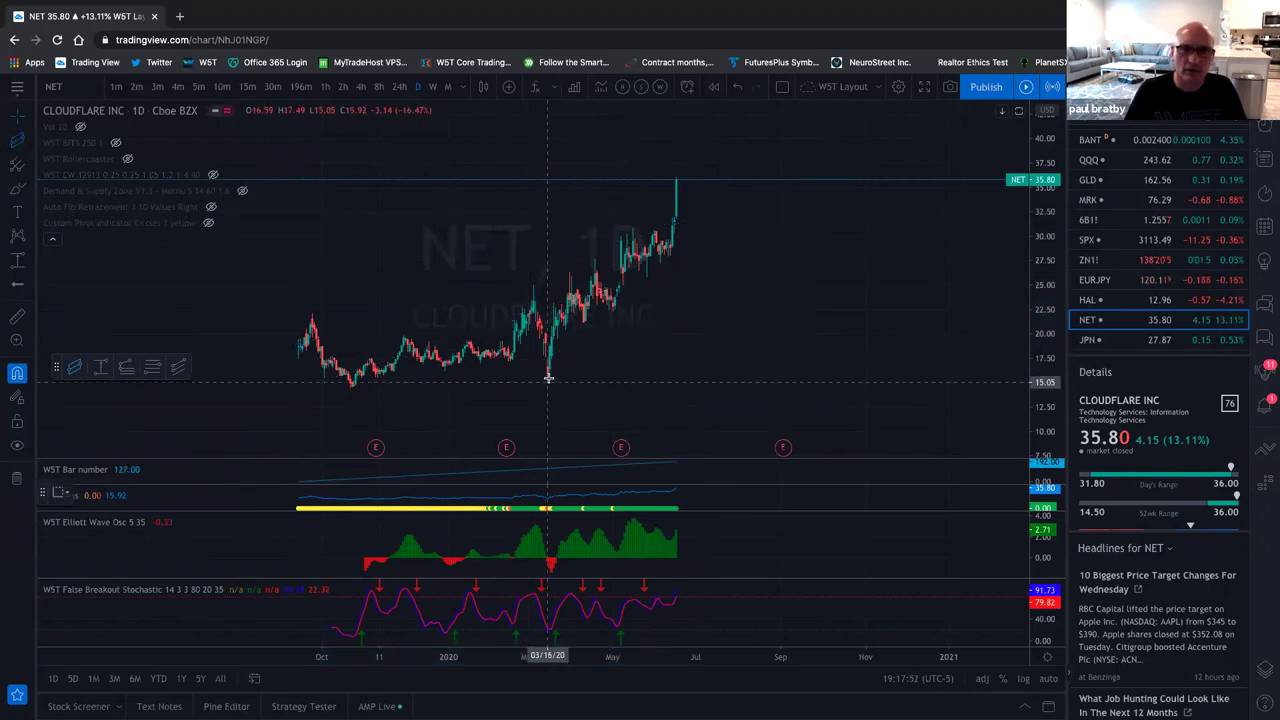
{"action": "left_click", "coordinate": [548, 378]}
{"action": "left_click", "coordinate": [678, 218]}
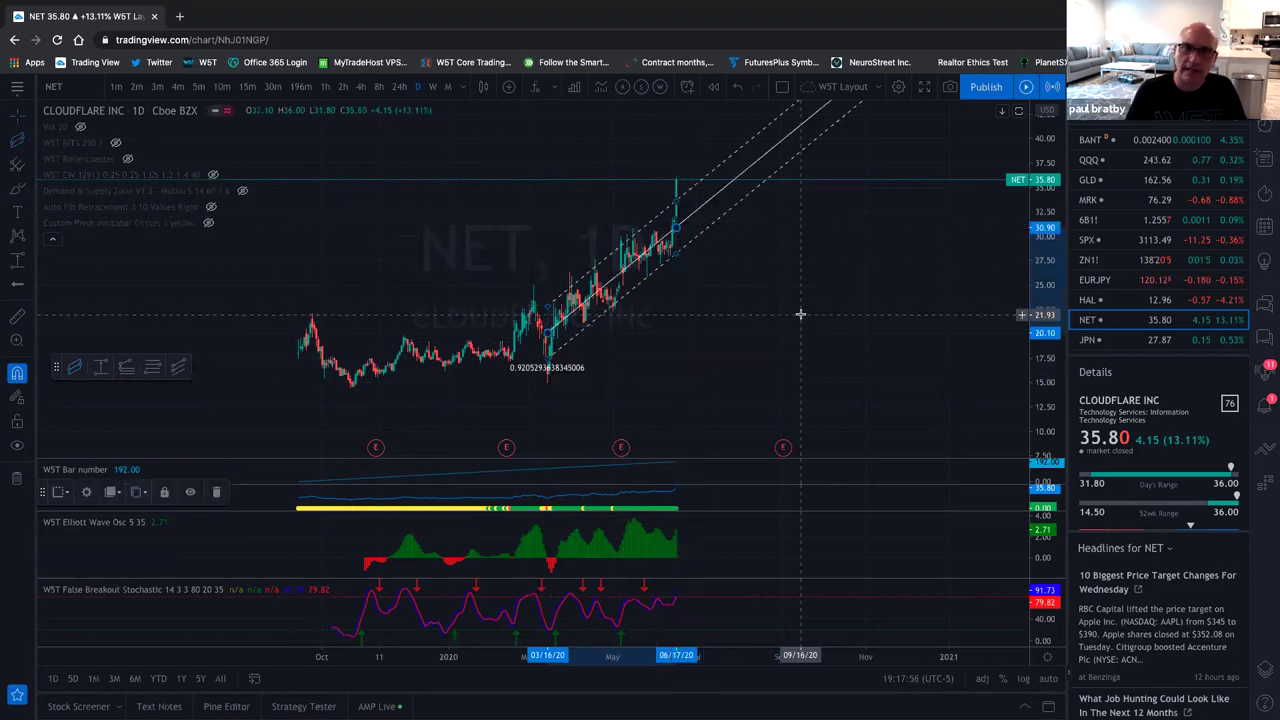
{"action": "scroll", "coordinate": [800, 314], "scroll_direction": "up", "scroll_amount": 3}
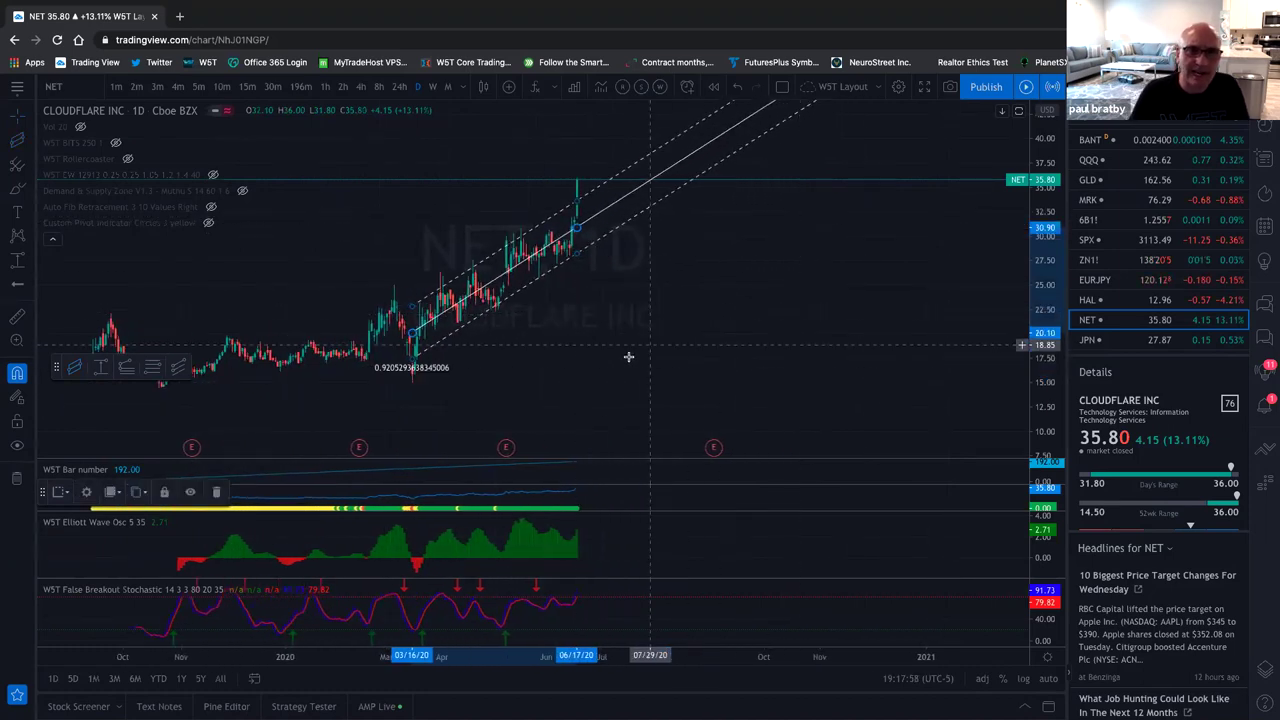
{"action": "scroll", "coordinate": [732, 353], "scroll_direction": "left", "scroll_amount": 5}
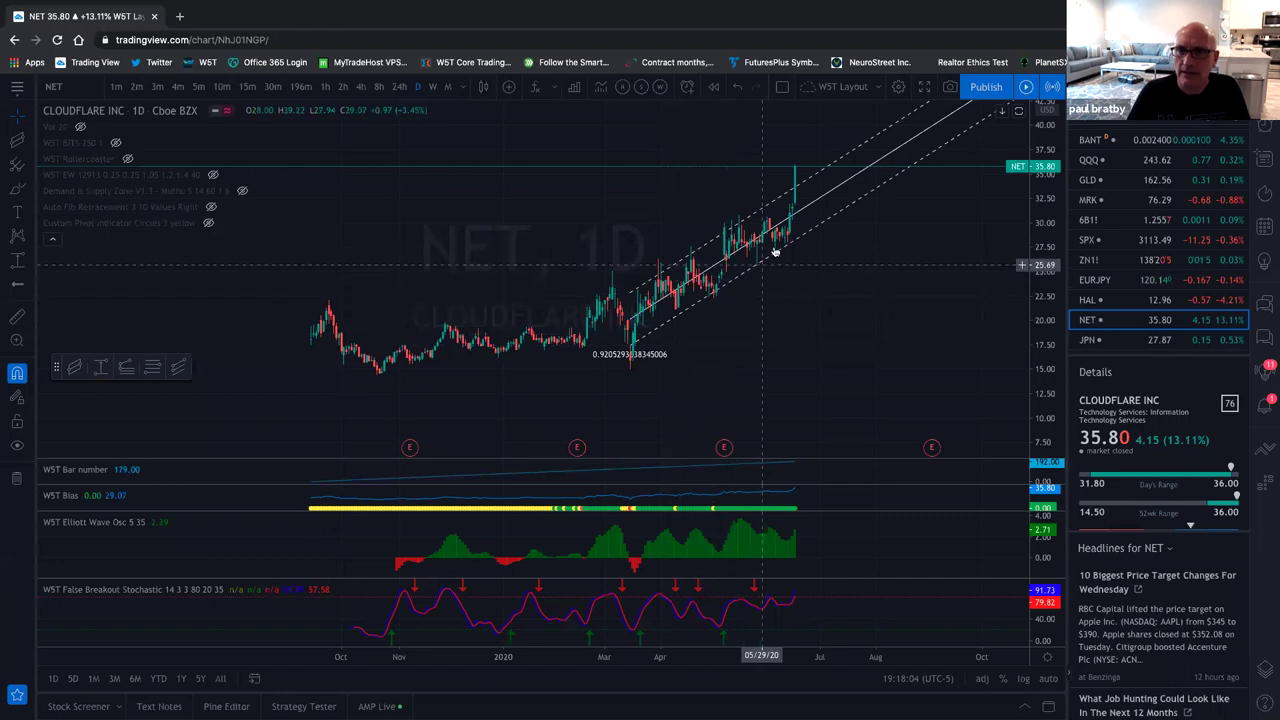
Remove the regression trend drawn from 03/16/20 to 06/17/20 from the NET daily chart
{"action": "left_click_drag", "start_coordinate": [849, 266], "coordinate": [729, 297]}
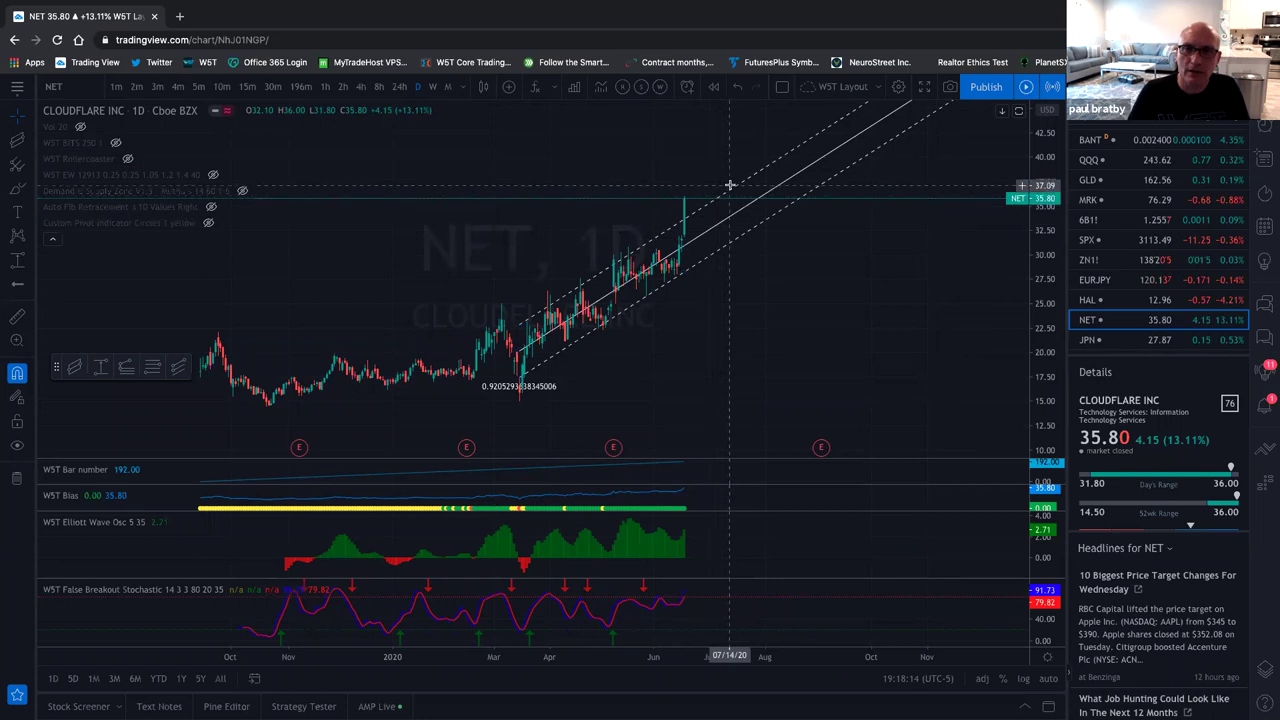
{"action": "left_click", "coordinate": [710, 257]}
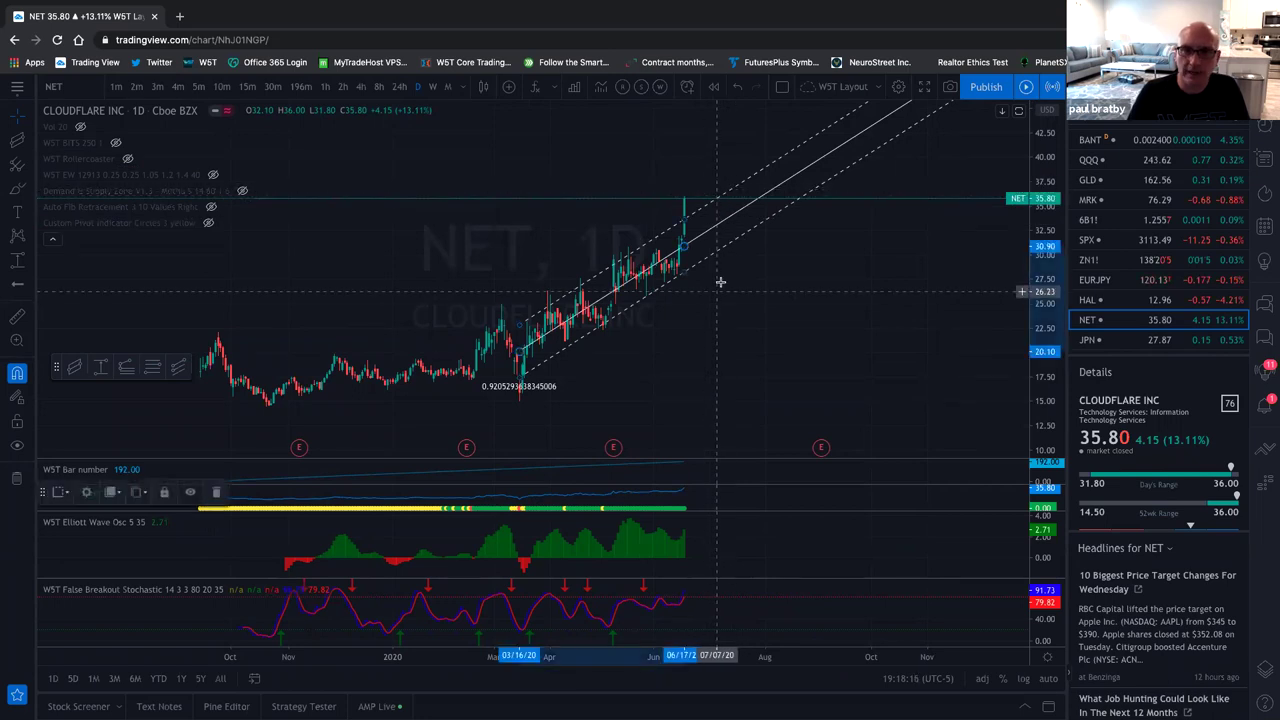
{"action": "right_click", "coordinate": [707, 261]}
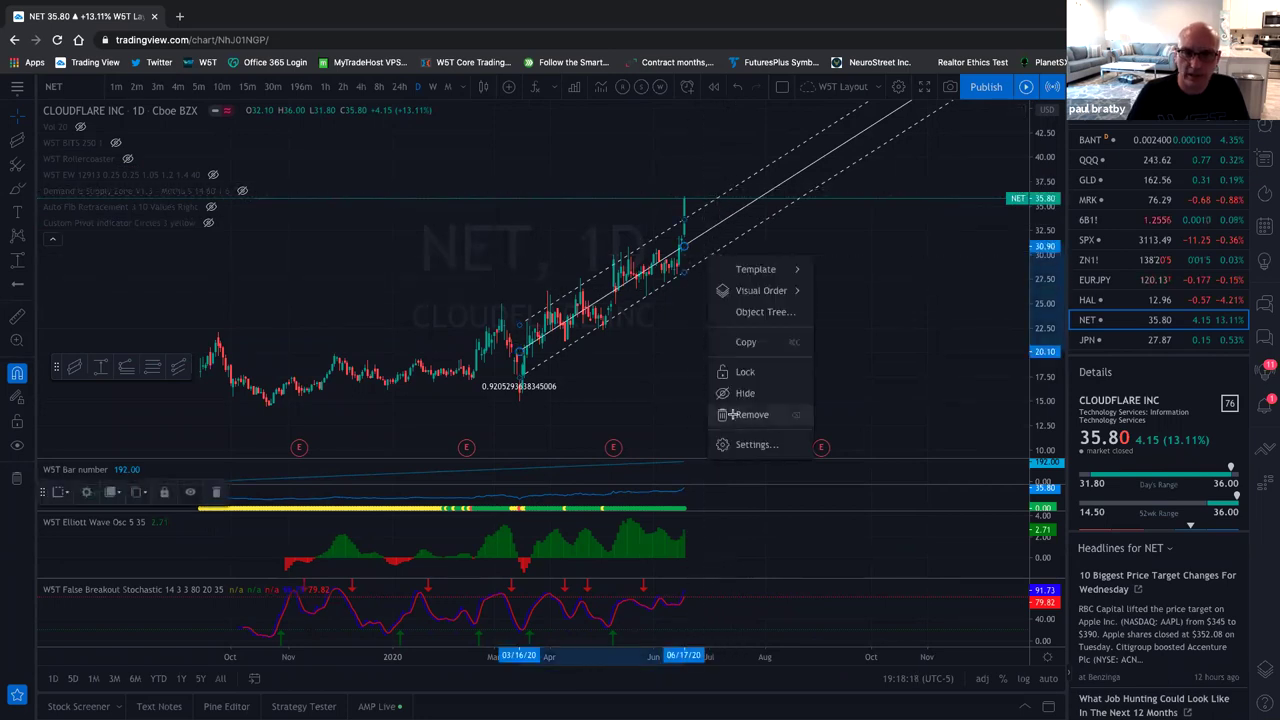
{"action": "left_click", "coordinate": [735, 415]}
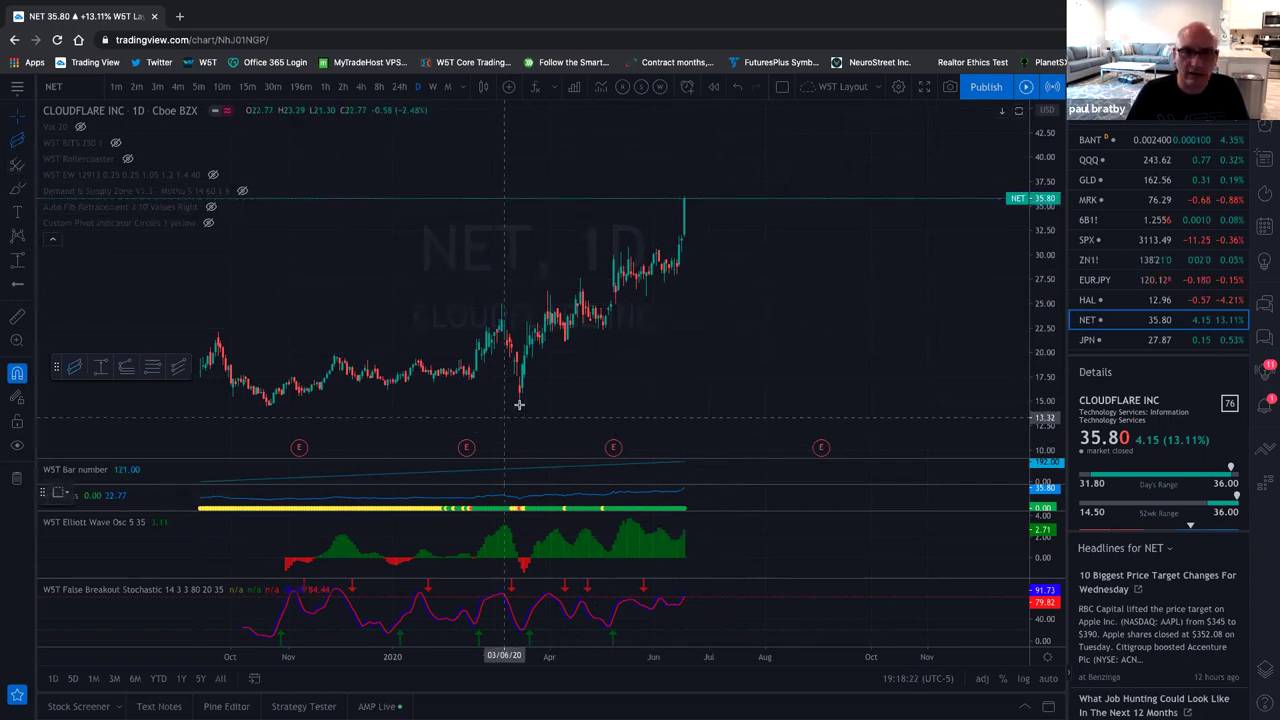
Draw a regression trend from the 03/16/20 low to the 06/17/20 bar on the daily chart and lock it
{"action": "left_click_drag", "start_coordinate": [519, 393], "coordinate": [686, 198]}
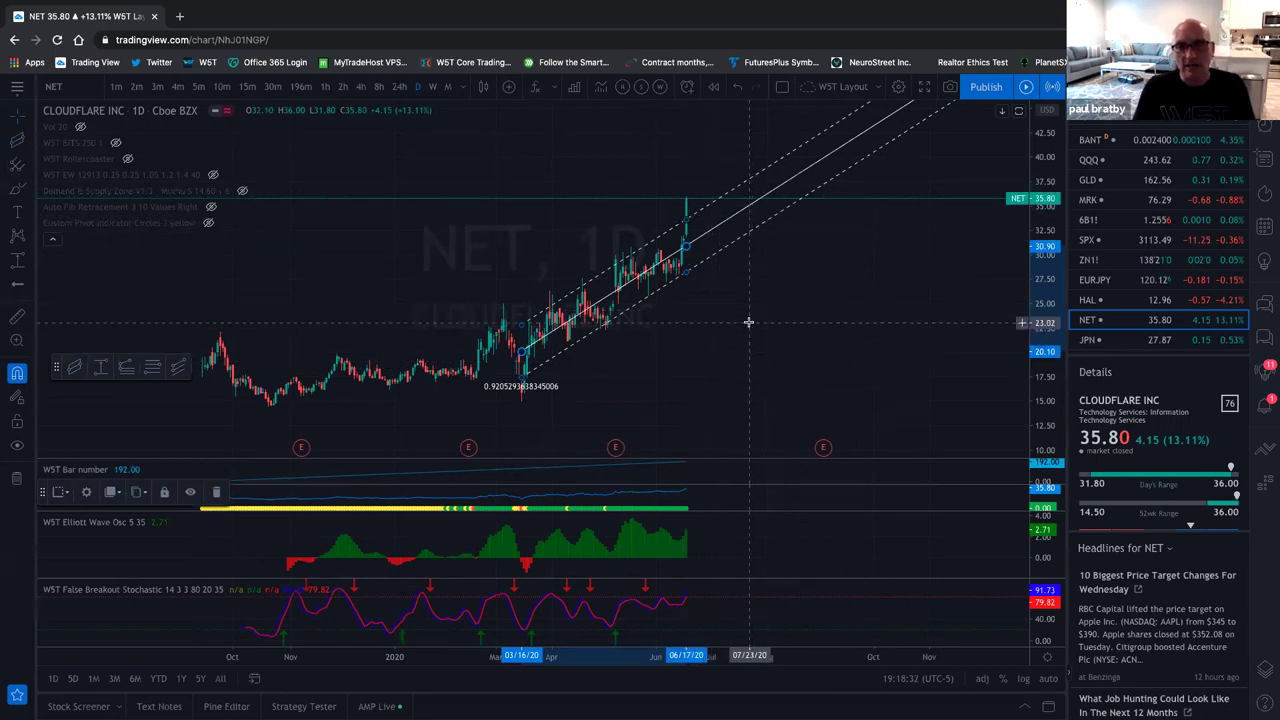
{"action": "right_click", "coordinate": [718, 256]}
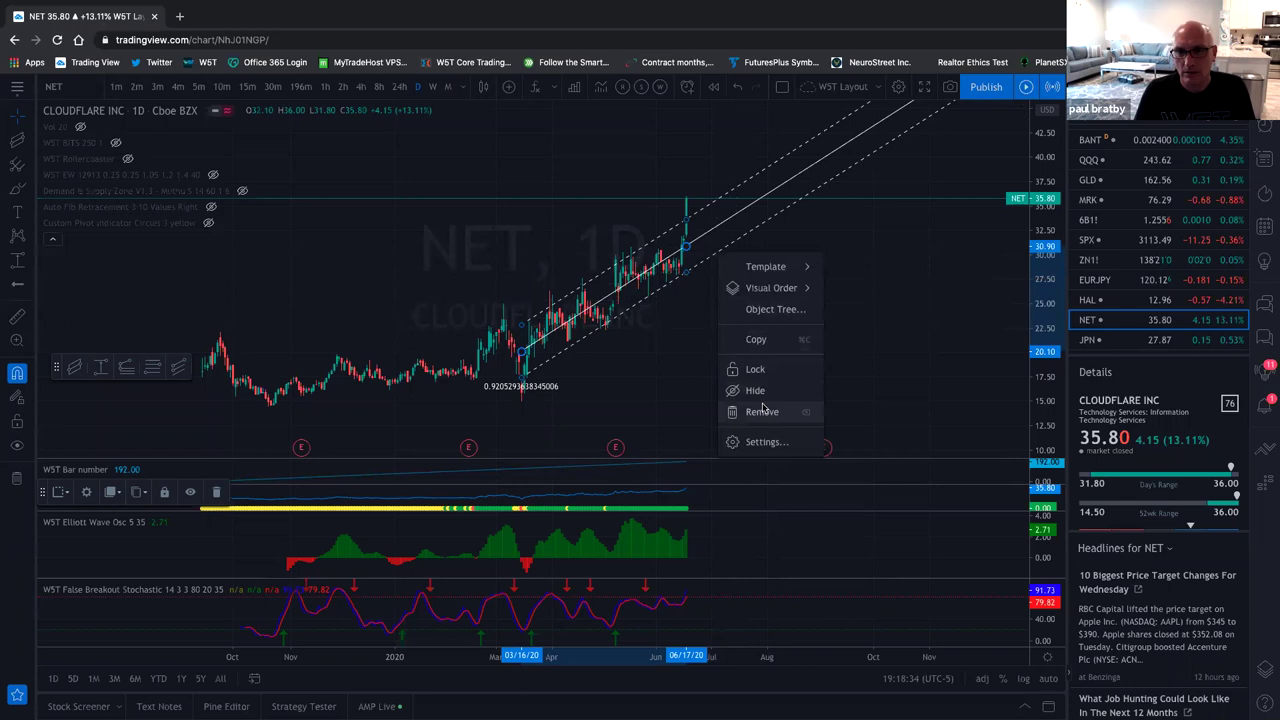
{"action": "left_click", "coordinate": [757, 368]}
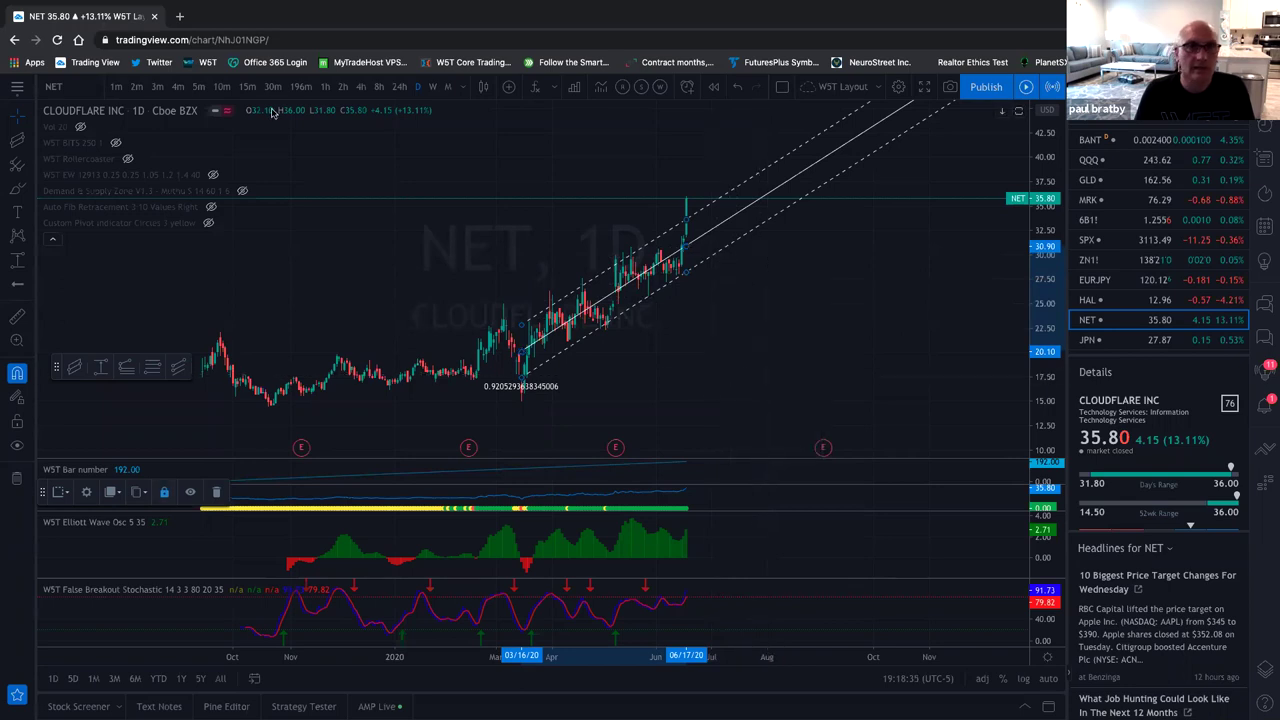
Check the locked regression trend on the 4-hour timeframe, and set the NET chart to 1 hour to examine it there
{"action": "left_click", "coordinate": [360, 88]}
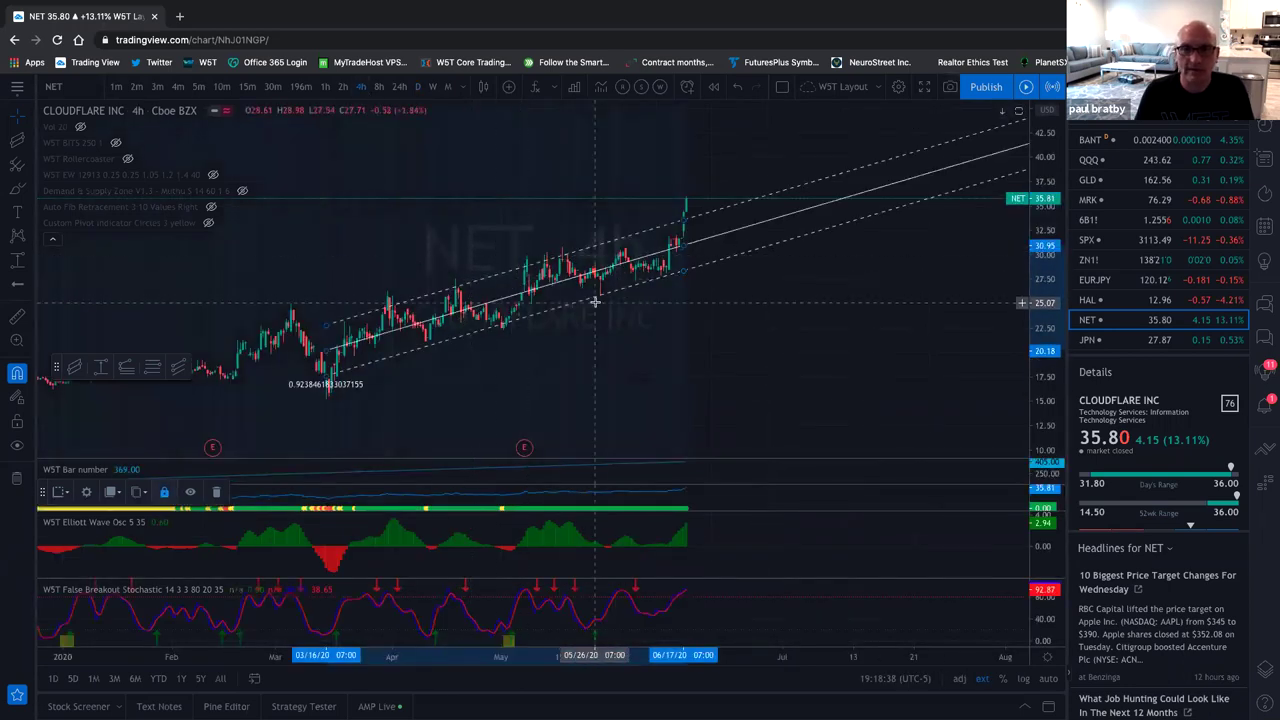
{"action": "scroll", "coordinate": [595, 301], "scroll_direction": "up", "scroll_amount": 3}
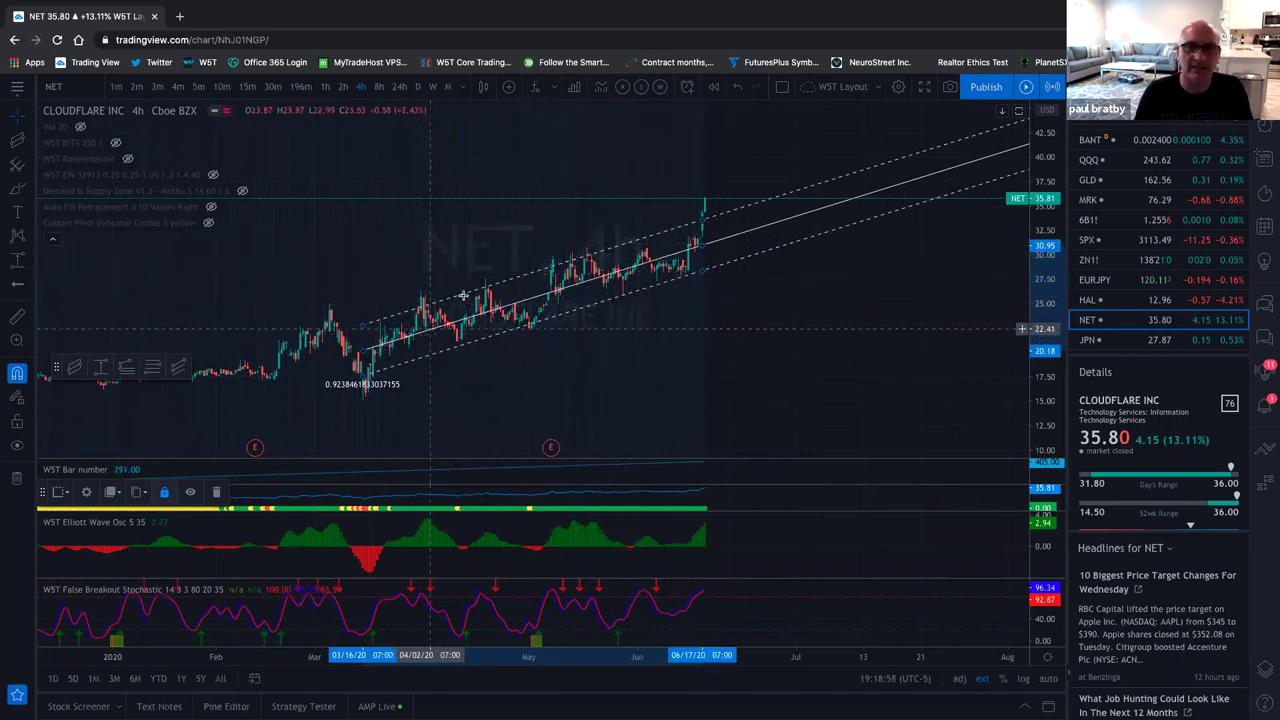
{"action": "left_click", "coordinate": [325, 87]}
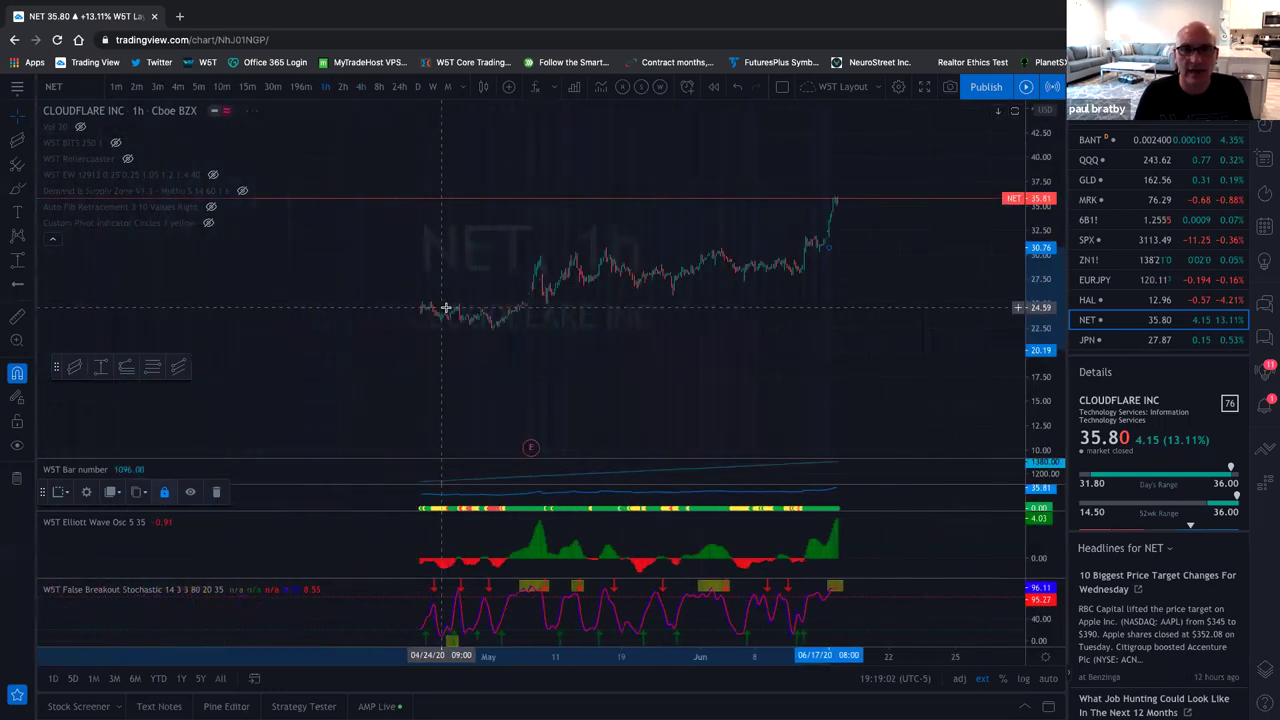
{"action": "scroll", "coordinate": [459, 303], "scroll_direction": "up", "scroll_amount": 5}
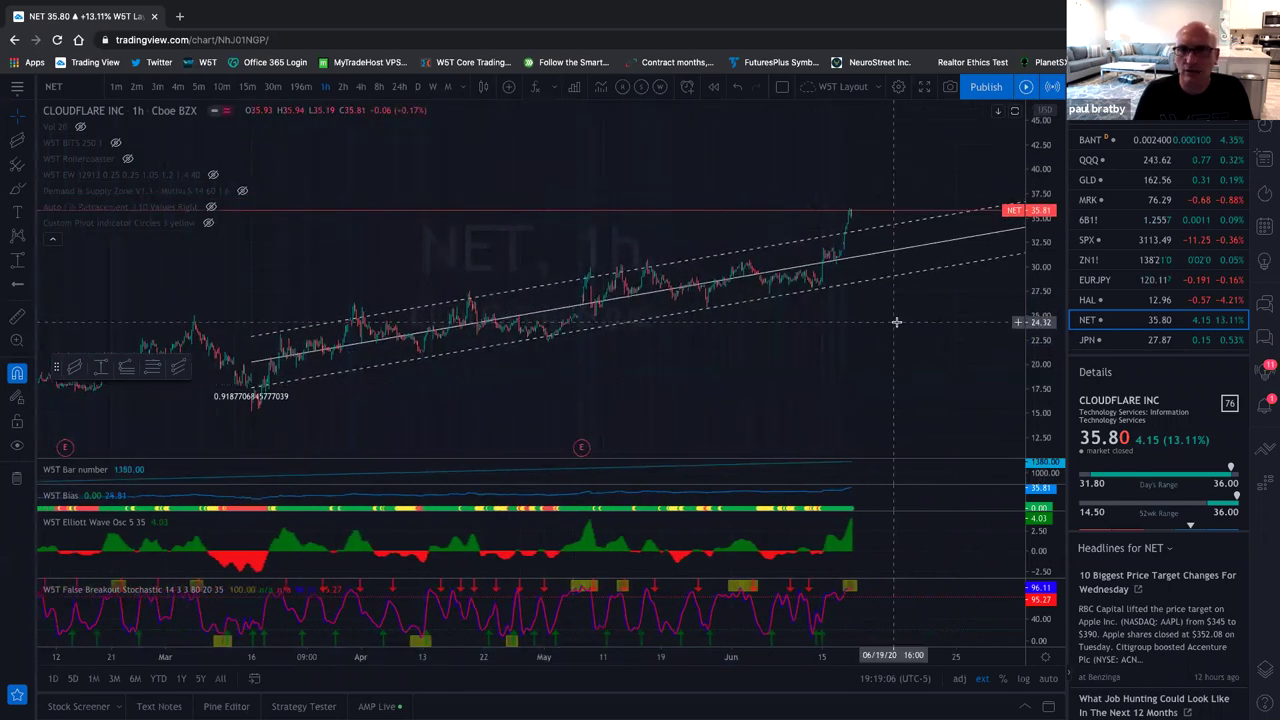
{"action": "left_click_drag", "start_coordinate": [1030, 360], "coordinate": [1043, 302]}
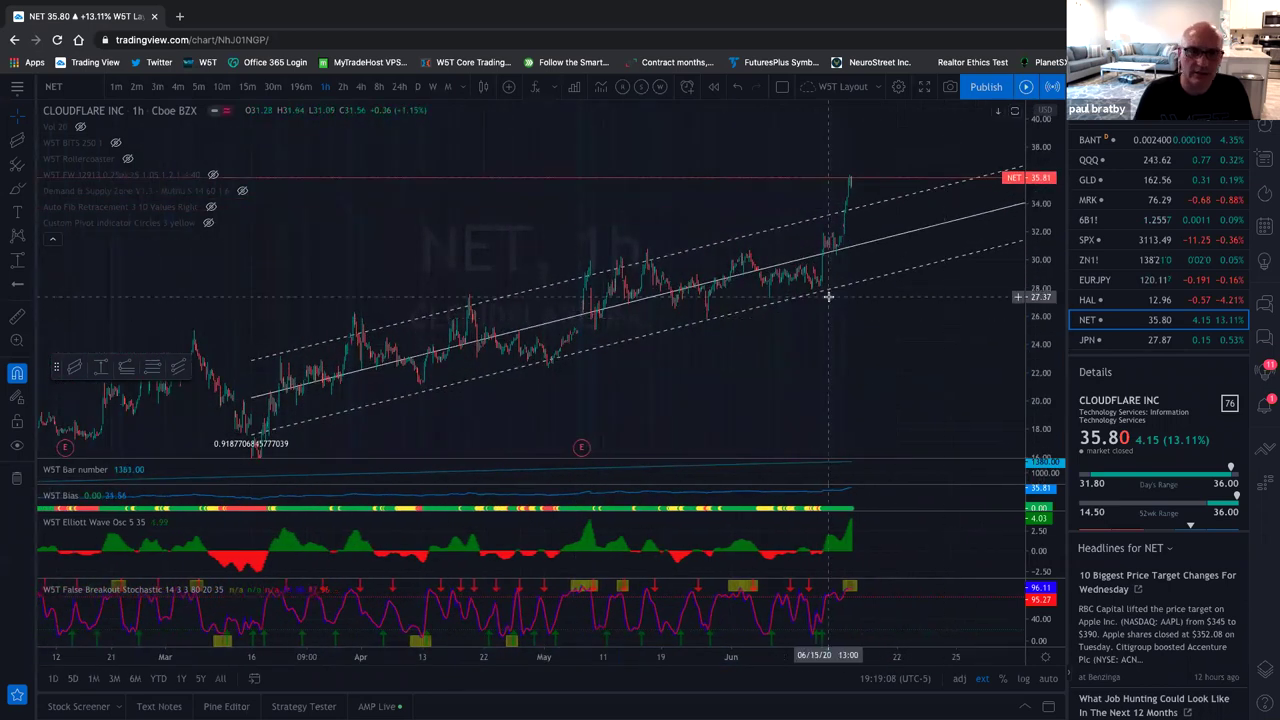
{"action": "left_click_drag", "start_coordinate": [850, 320], "coordinate": [855, 320]}
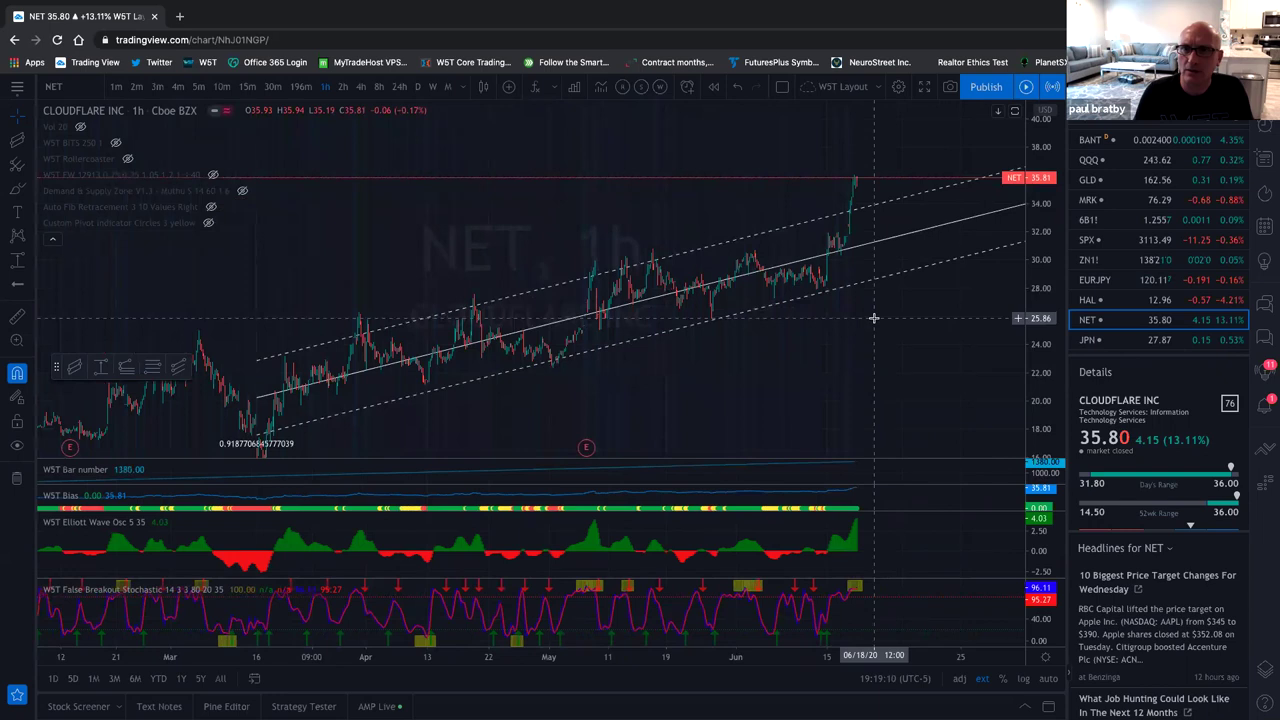
{"action": "scroll", "coordinate": [873, 318], "scroll_direction": "up", "scroll_amount": 2}
{"action": "scroll", "coordinate": [871, 317], "scroll_direction": "up", "scroll_amount": 2}
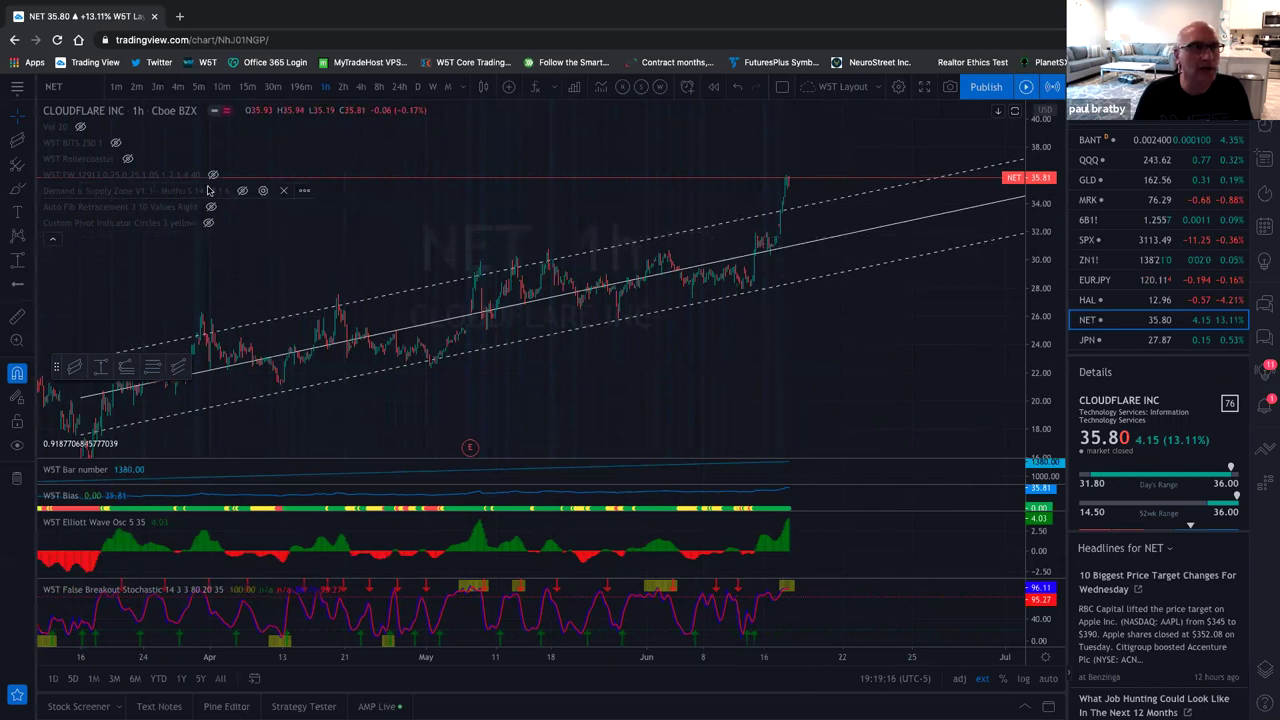
Choose the Regression Trend tool and apply the 15 Min Channel No Background drawing template to it
{"action": "scroll", "coordinate": [547, 324], "scroll_direction": "up", "scroll_amount": 3}
{"action": "scroll", "coordinate": [550, 322], "scroll_direction": "up", "scroll_amount": 1}
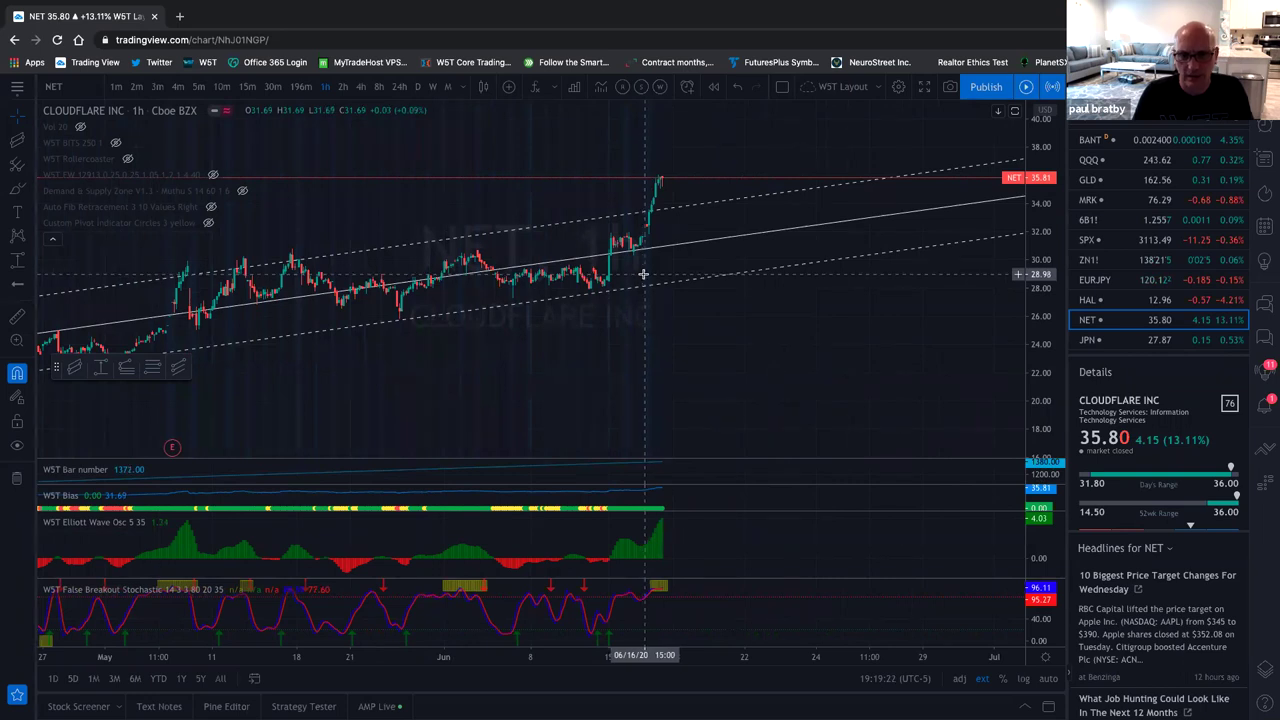
{"action": "left_click", "coordinate": [29, 145]}
{"action": "left_click", "coordinate": [112, 512]}
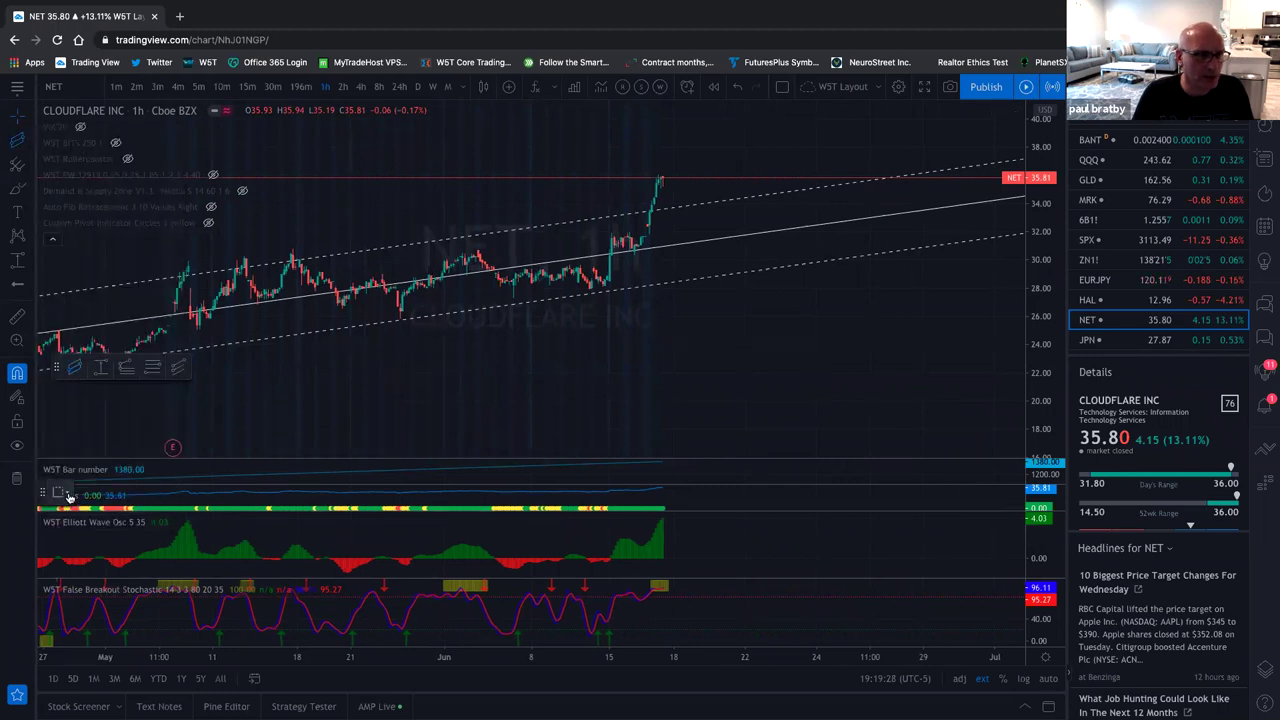
{"action": "left_click", "coordinate": [68, 494]}
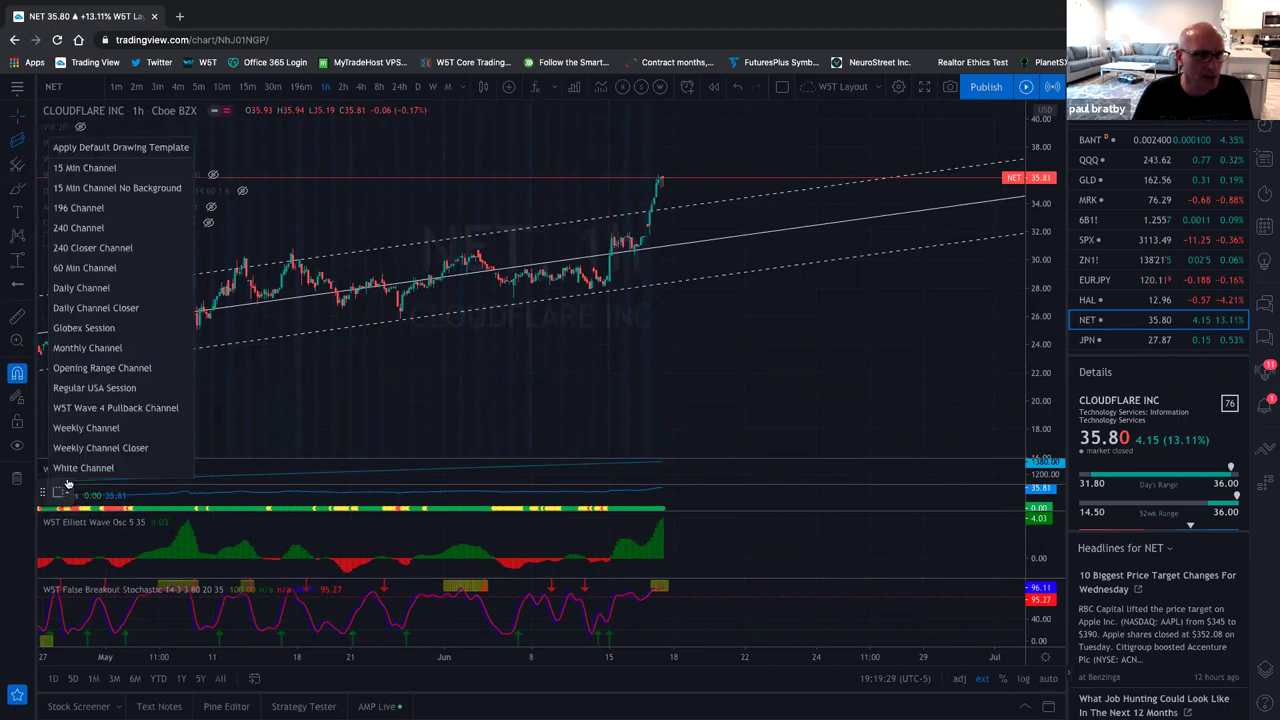
{"action": "left_click", "coordinate": [106, 193]}
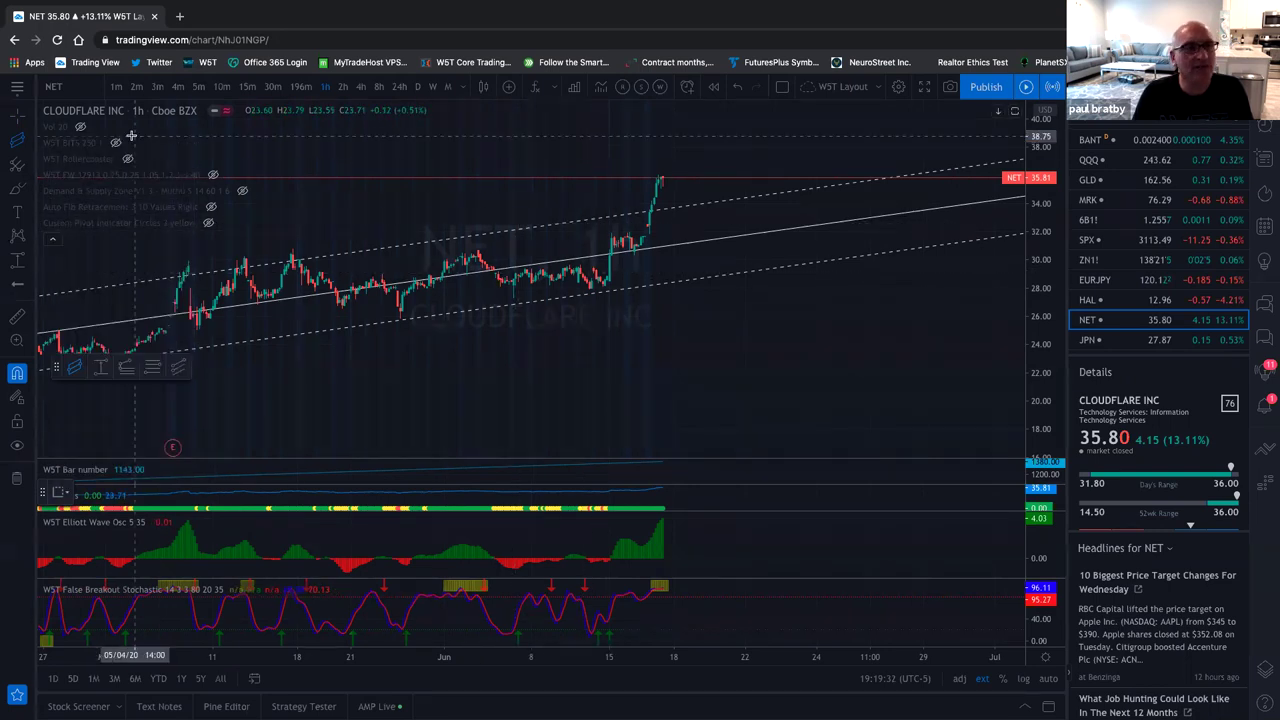
Draw a short regression trend over the 1-hour consolidation from 06/15/20 to 06/16/20 14:00
{"action": "left_click", "coordinate": [617, 242]}
{"action": "left_click", "coordinate": [641, 244]}
{"action": "mouse_move", "coordinate": [1040, 300]}
{"action": "left_mouse_down"}
{"action": "mouse_move", "coordinate": [1038, 230]}
{"action": "mouse_move", "coordinate": [1011, 154]}
{"action": "left_mouse_up"}
{"action": "scroll", "coordinate": [897, 260], "scroll_direction": "up", "scroll_amount": 4}
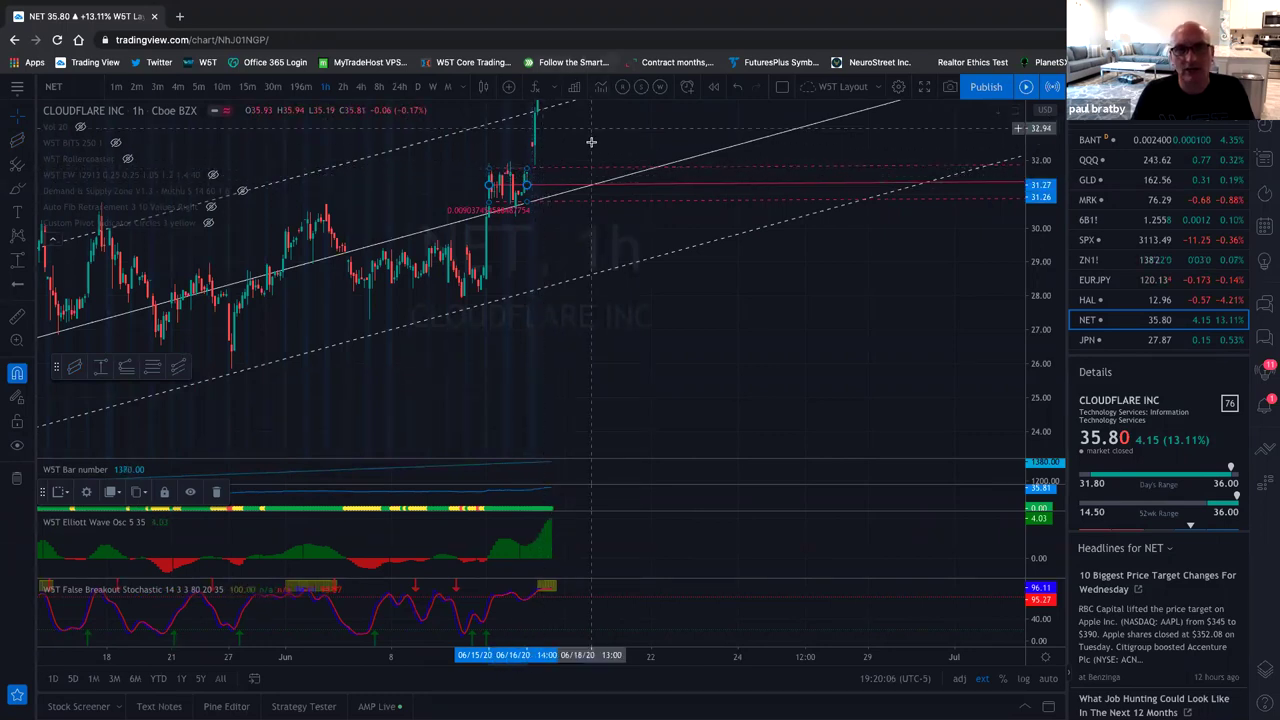
{"action": "left_click_drag", "start_coordinate": [606, 217], "coordinate": [609, 251]}
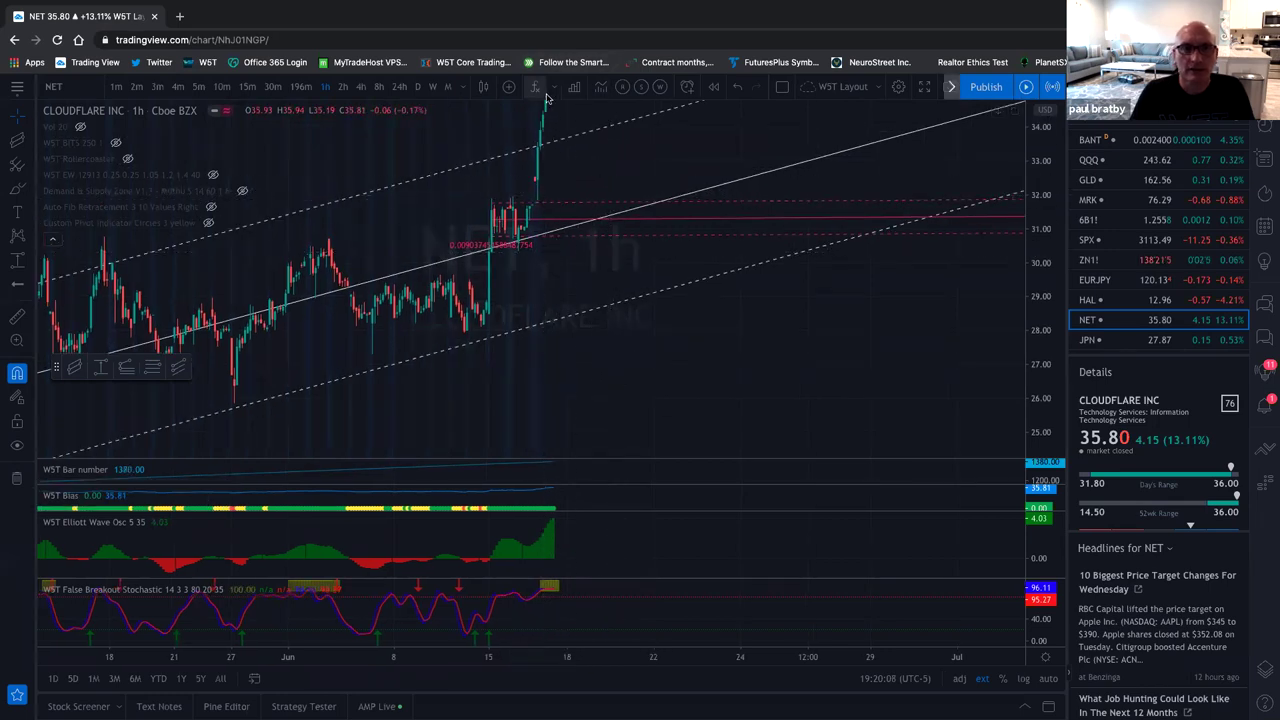
Show the W5T Rollercoaster indicator on the 1-hour chart and inspect it around the mid-June consolidation and breakout
{"action": "left_click", "coordinate": [128, 158]}
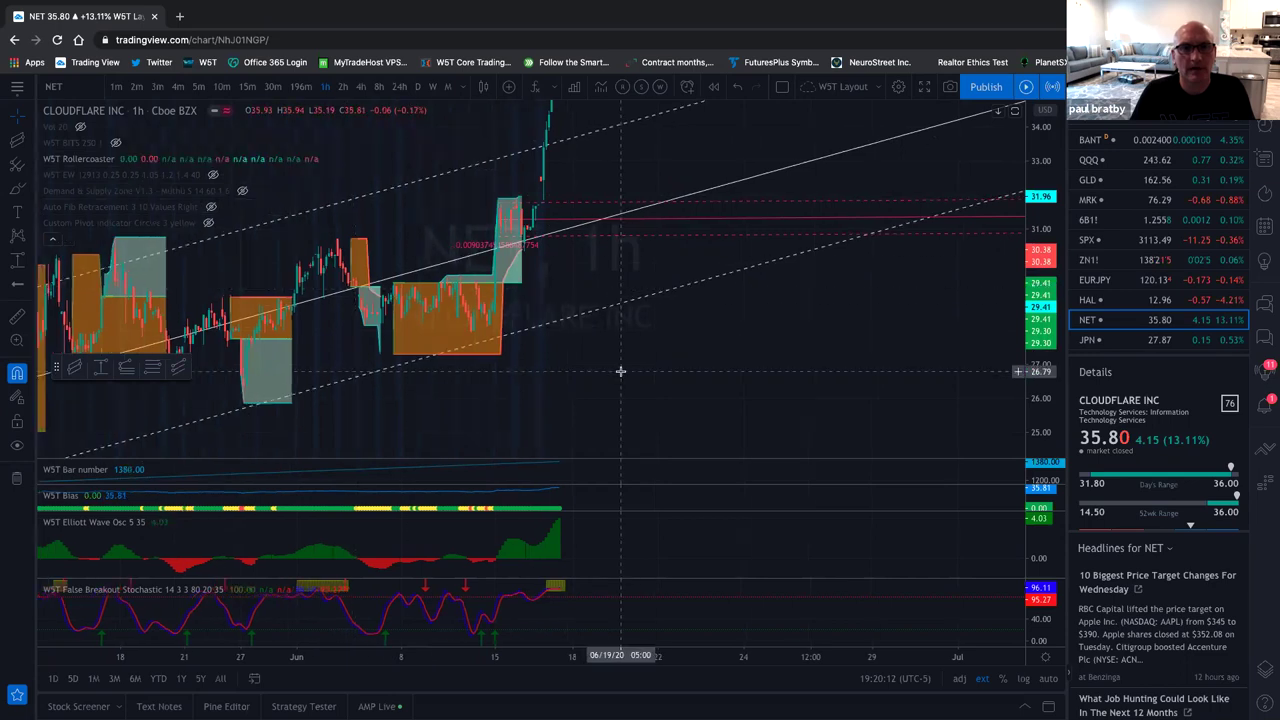
{"action": "scroll", "coordinate": [560, 277], "scroll_direction": "down", "scroll_amount": 1}
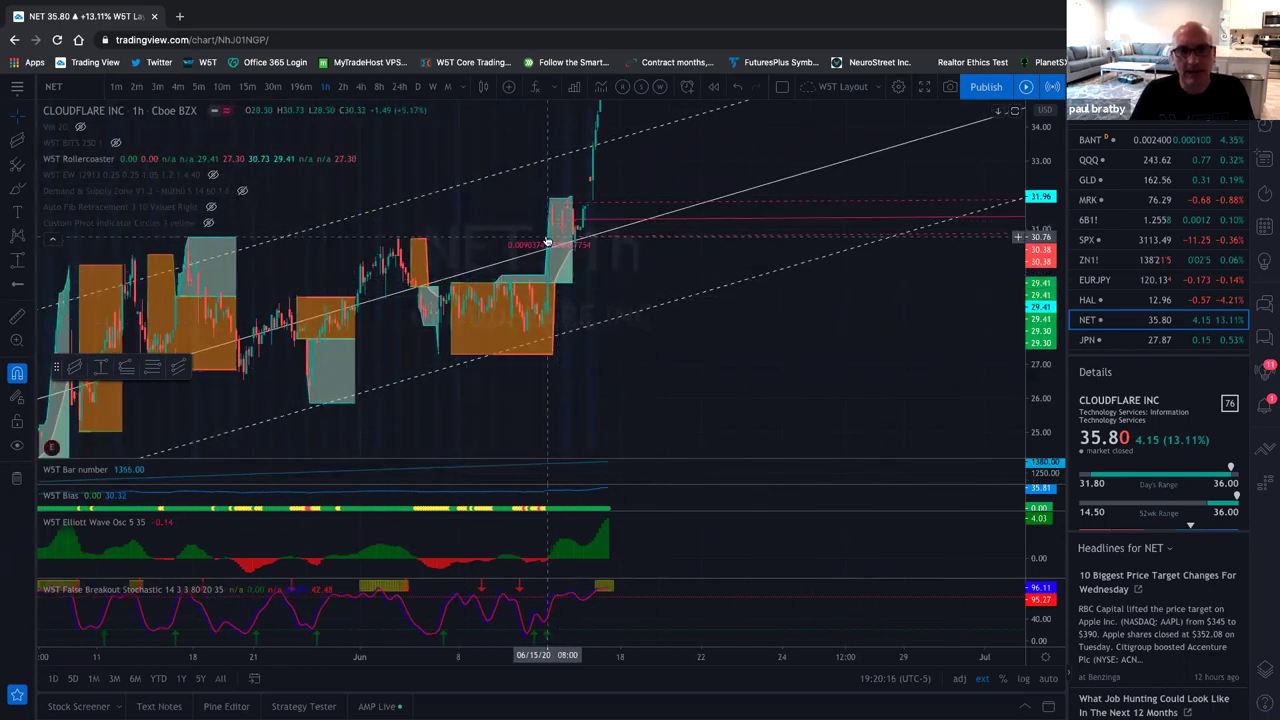
{"action": "scroll", "coordinate": [598, 307], "scroll_direction": "down", "scroll_amount": 2}
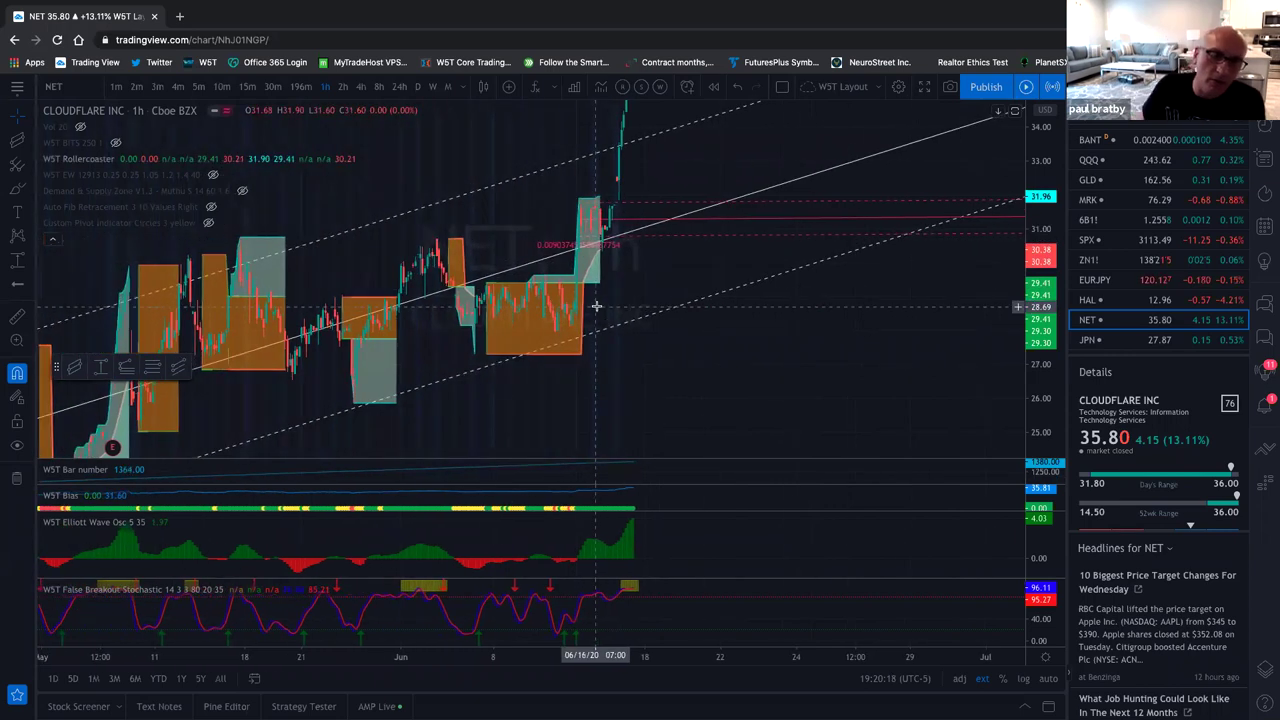
{"action": "scroll", "coordinate": [434, 272], "scroll_direction": "up", "scroll_amount": 2}
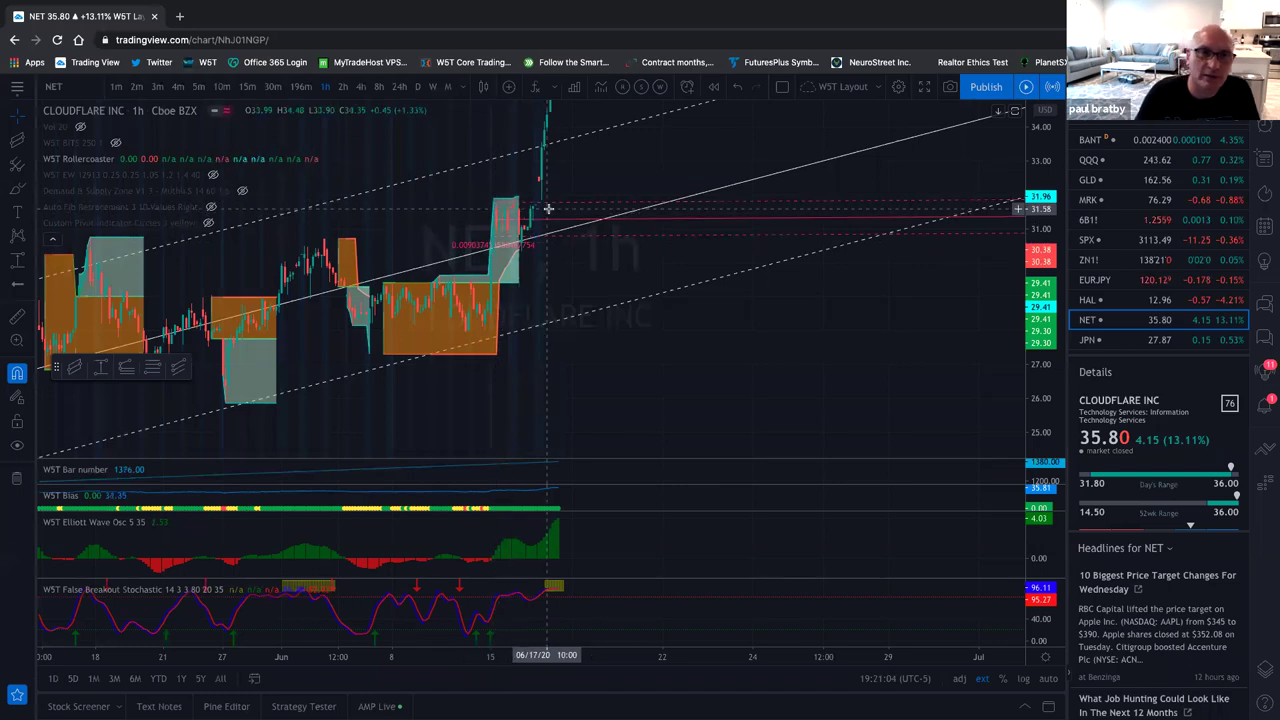
{"action": "left_click_drag", "start_coordinate": [543, 208], "coordinate": [527, 255]}
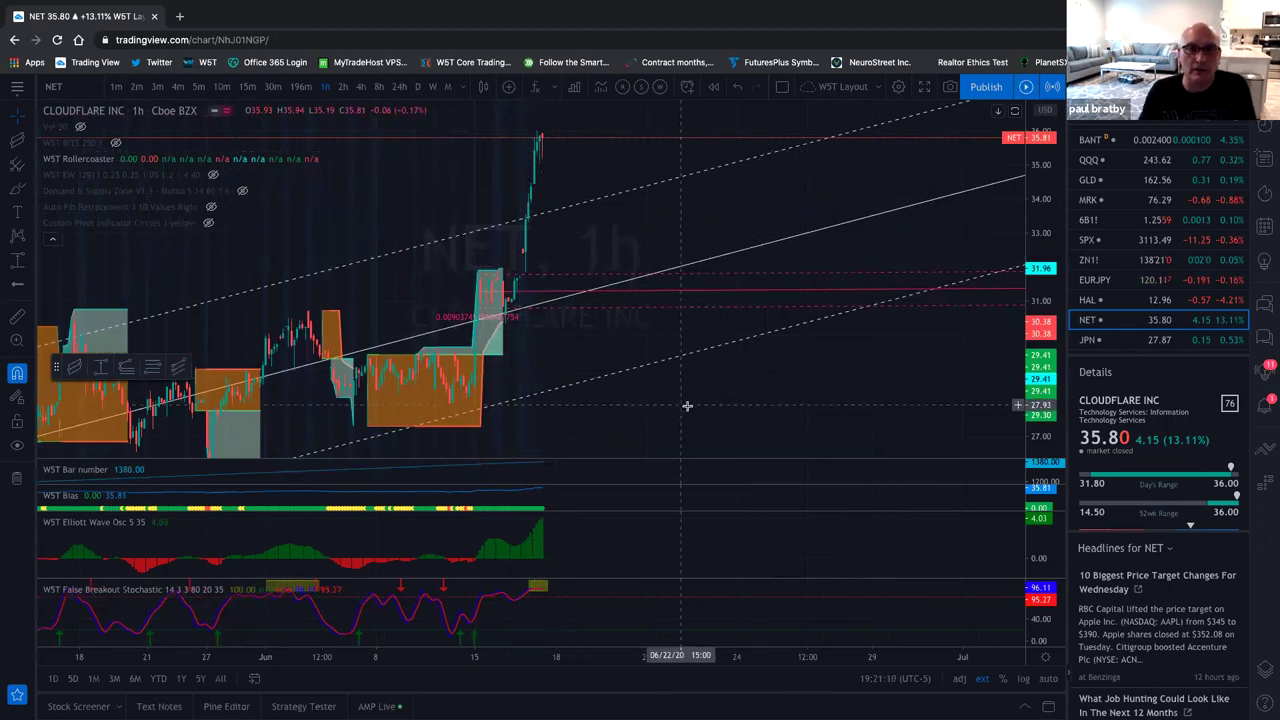
Examine the Rollercoaster boxes against the locked regression channel back to March 2020 on the 1-hour chart
{"action": "scroll", "coordinate": [698, 403], "scroll_direction": "down", "scroll_amount": 5}
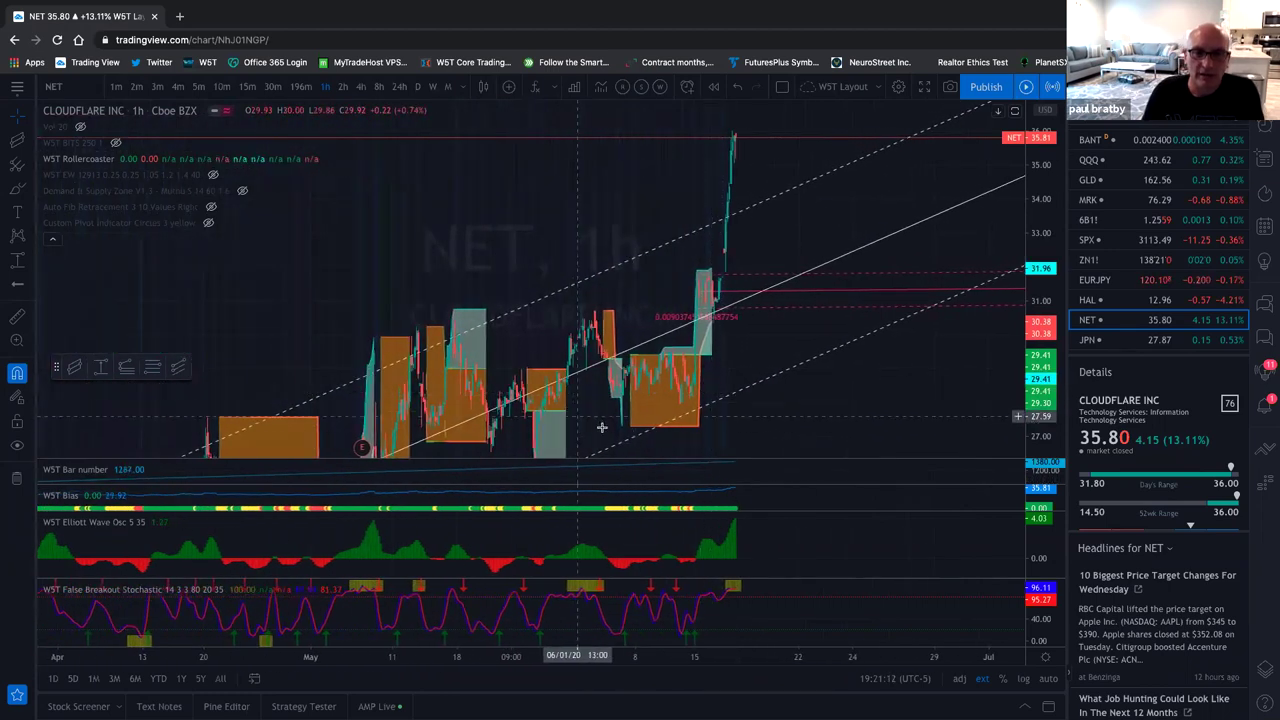
{"action": "scroll", "coordinate": [593, 287], "scroll_direction": "left", "scroll_amount": 3}
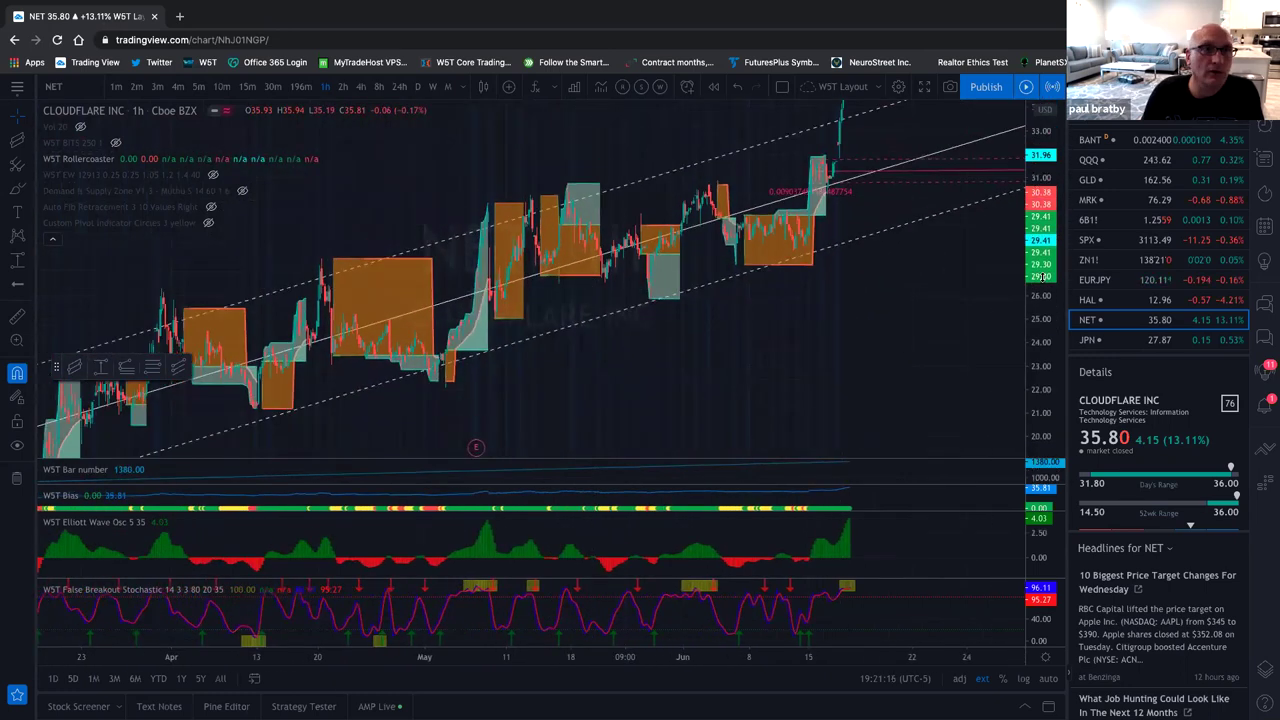
{"action": "scroll", "coordinate": [854, 277], "scroll_direction": "down", "scroll_amount": 1}
{"action": "scroll", "coordinate": [800, 278], "scroll_direction": "left", "scroll_amount": 2}
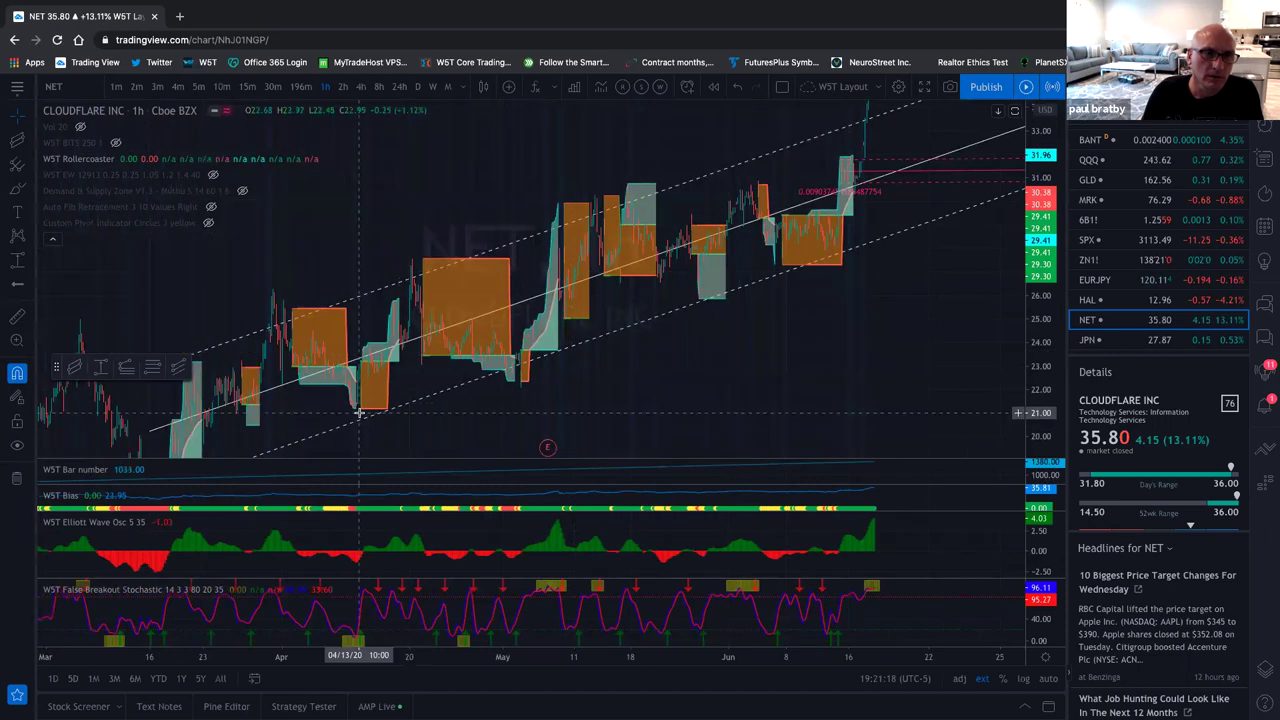
{"action": "scroll", "coordinate": [289, 419], "scroll_direction": "down", "scroll_amount": 1}
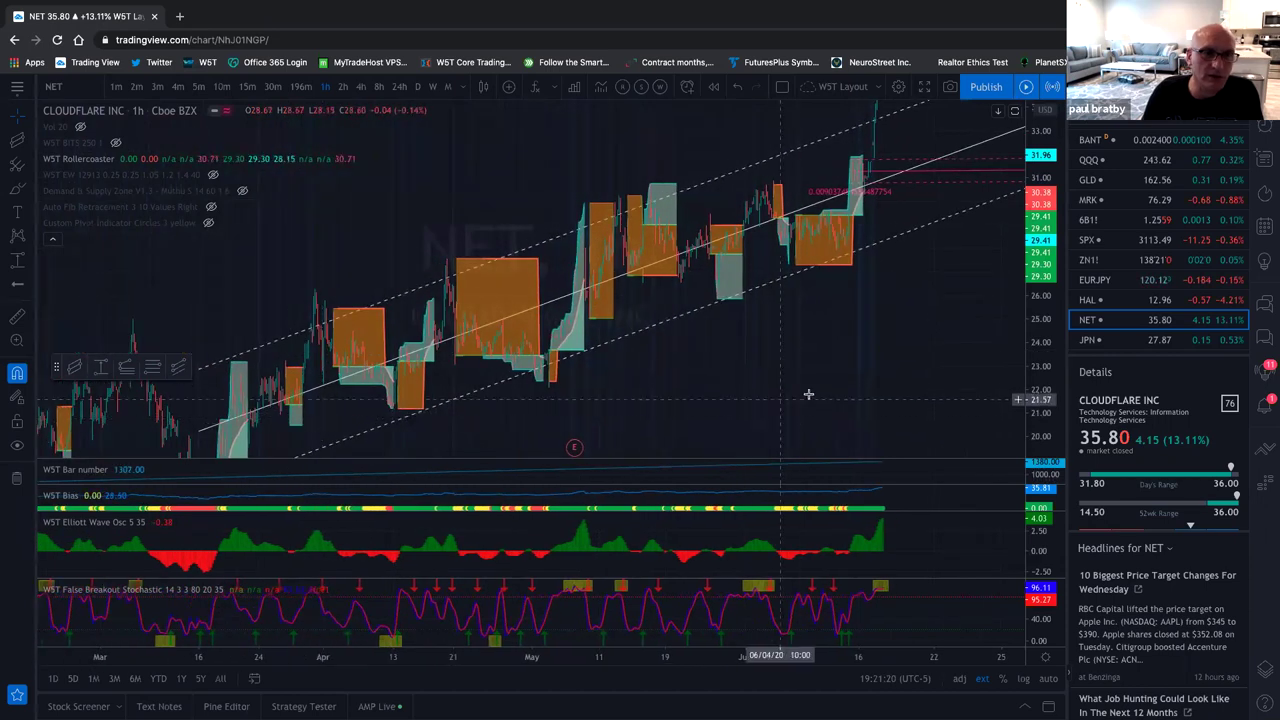
{"action": "scroll", "coordinate": [852, 290], "scroll_direction": "left", "scroll_amount": 2}
{"action": "scroll", "coordinate": [789, 358], "scroll_direction": "right", "scroll_amount": 2}
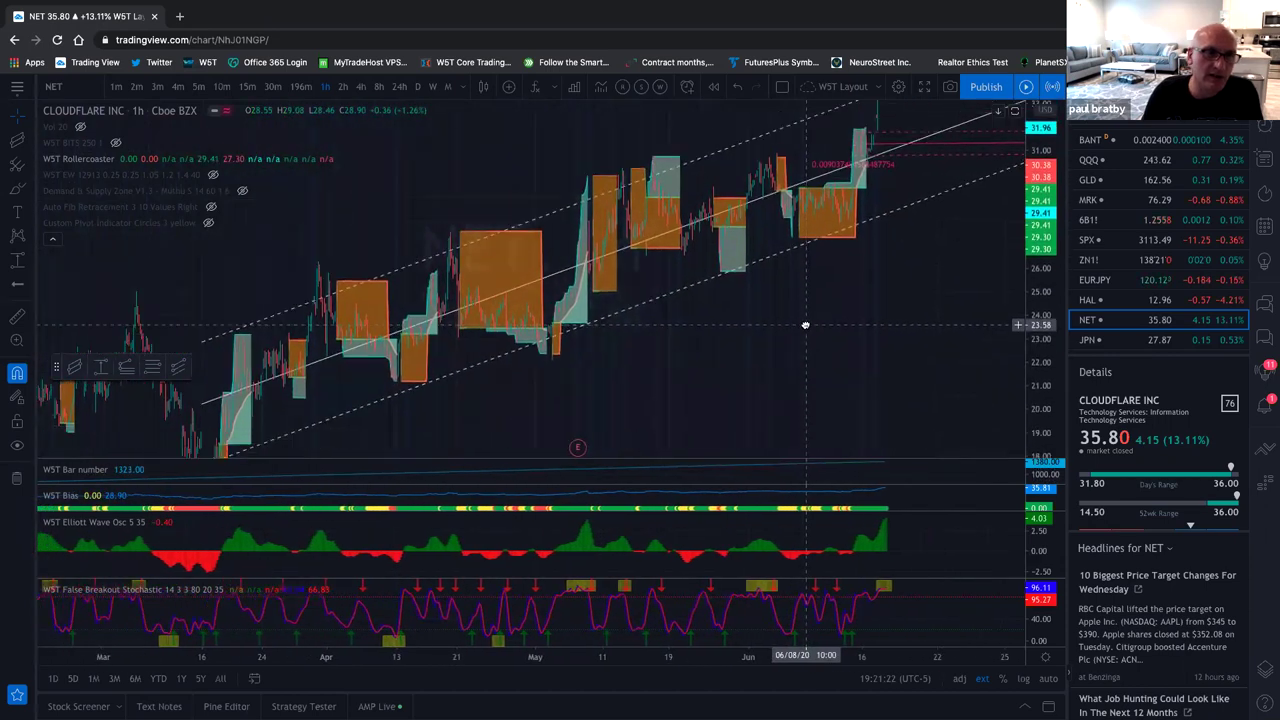
{"action": "scroll", "coordinate": [805, 325], "scroll_direction": "right", "scroll_amount": 1}
Check the regression channel and Rollercoaster boxes on the 30-minute timeframe of the NET chart
{"action": "left_click", "coordinate": [273, 88]}
{"action": "scroll", "coordinate": [628, 378], "scroll_direction": "down", "scroll_amount": 6}
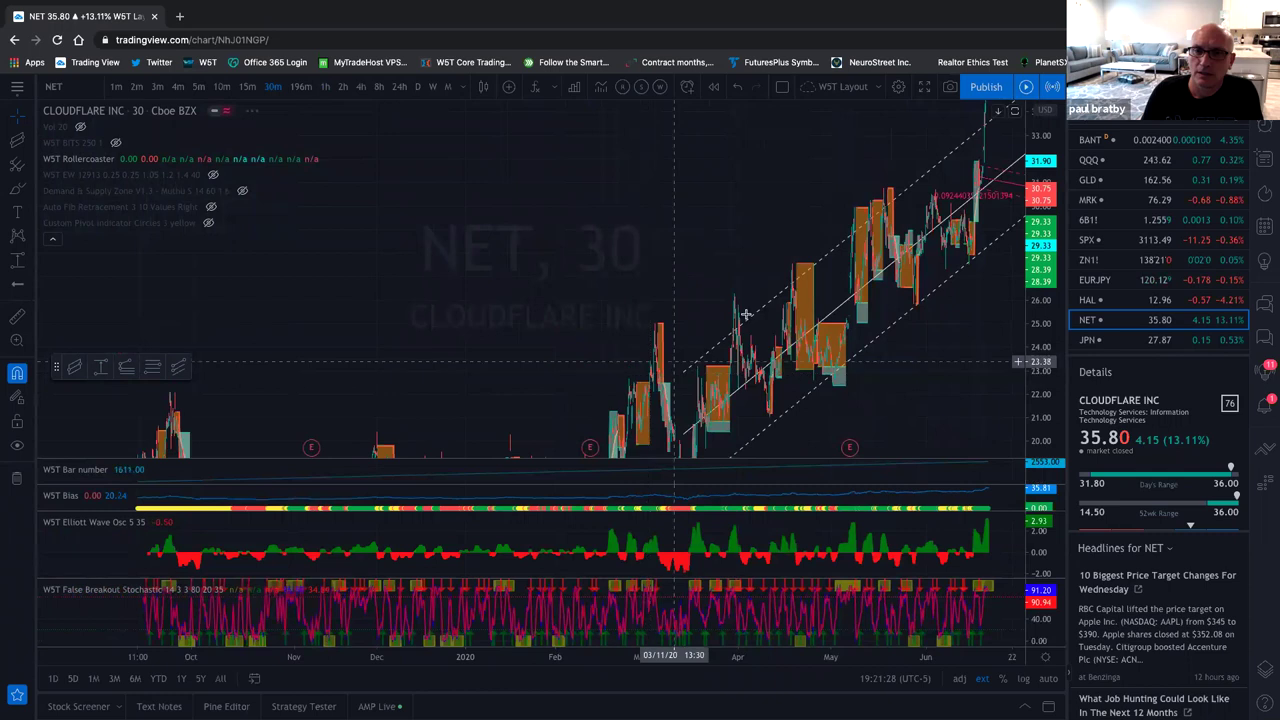
{"action": "scroll", "coordinate": [786, 368], "scroll_direction": "up", "scroll_amount": 4}
{"action": "left_click_drag", "start_coordinate": [788, 369], "coordinate": [796, 289]}
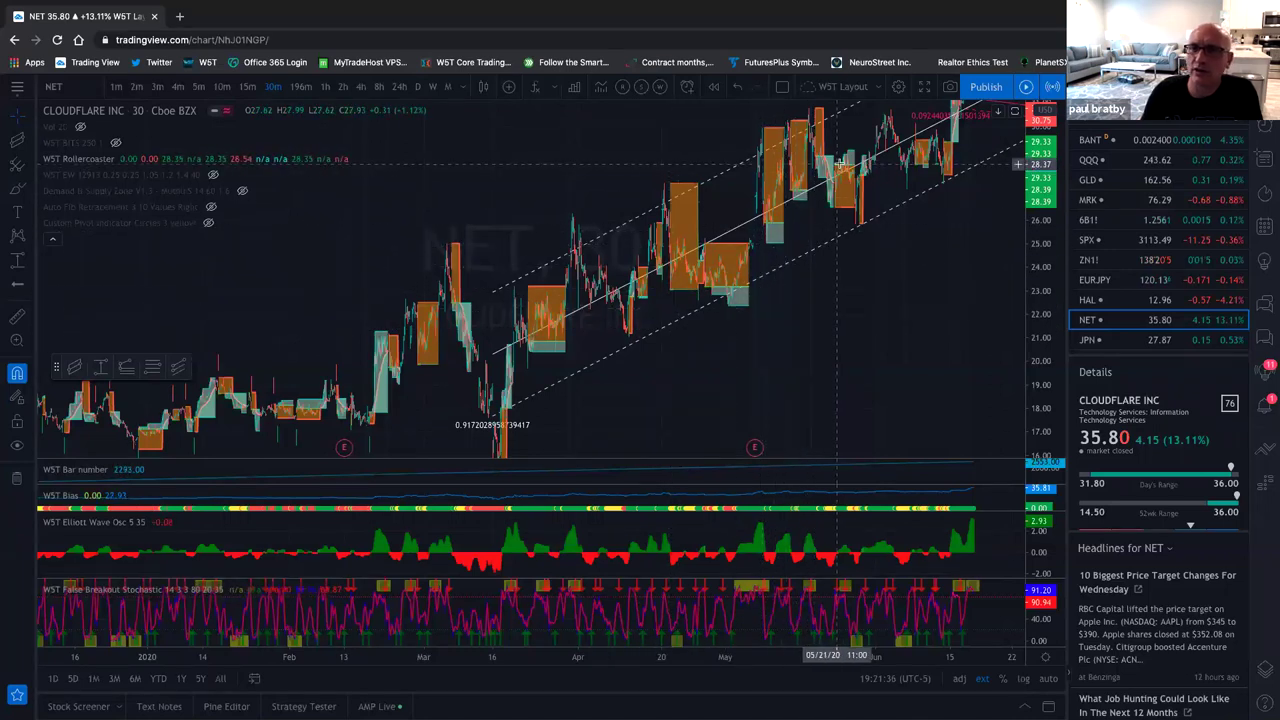
Set the NET chart to the 15-minute timeframe and examine the channel from March through the June 2020 bars
{"action": "left_click", "coordinate": [247, 87]}
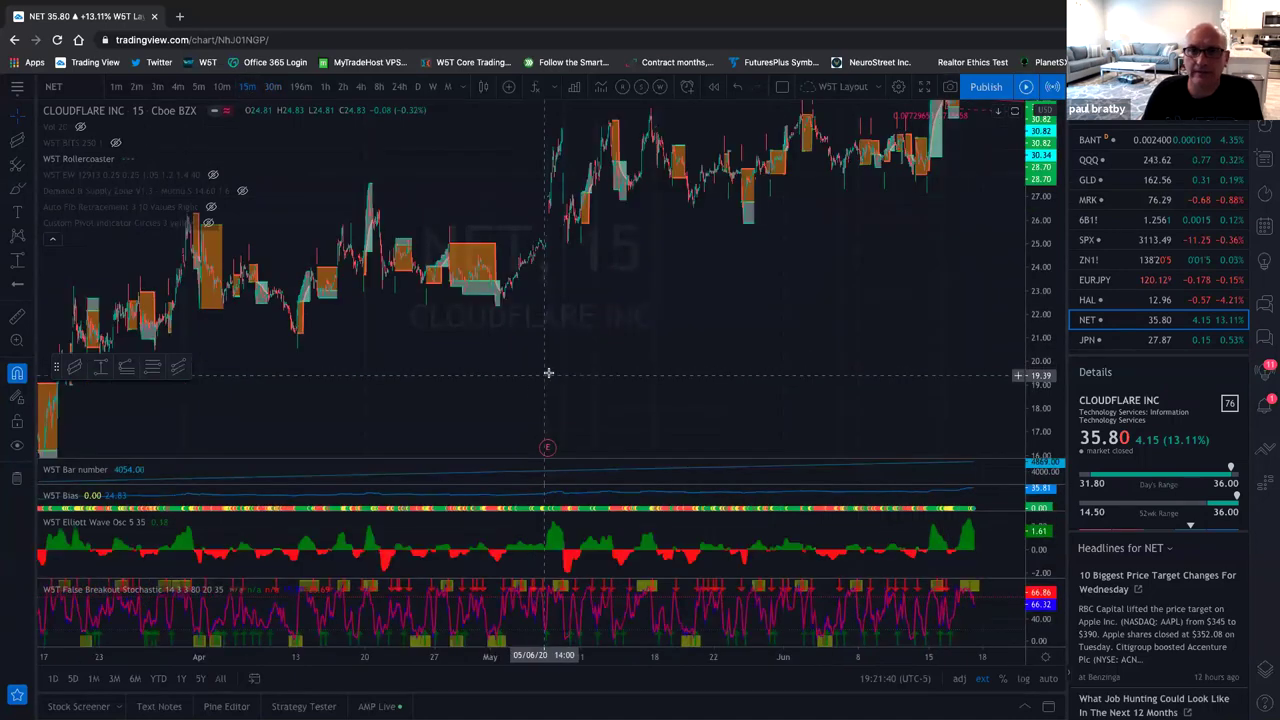
{"action": "scroll", "coordinate": [548, 373], "scroll_direction": "down", "scroll_amount": 4}
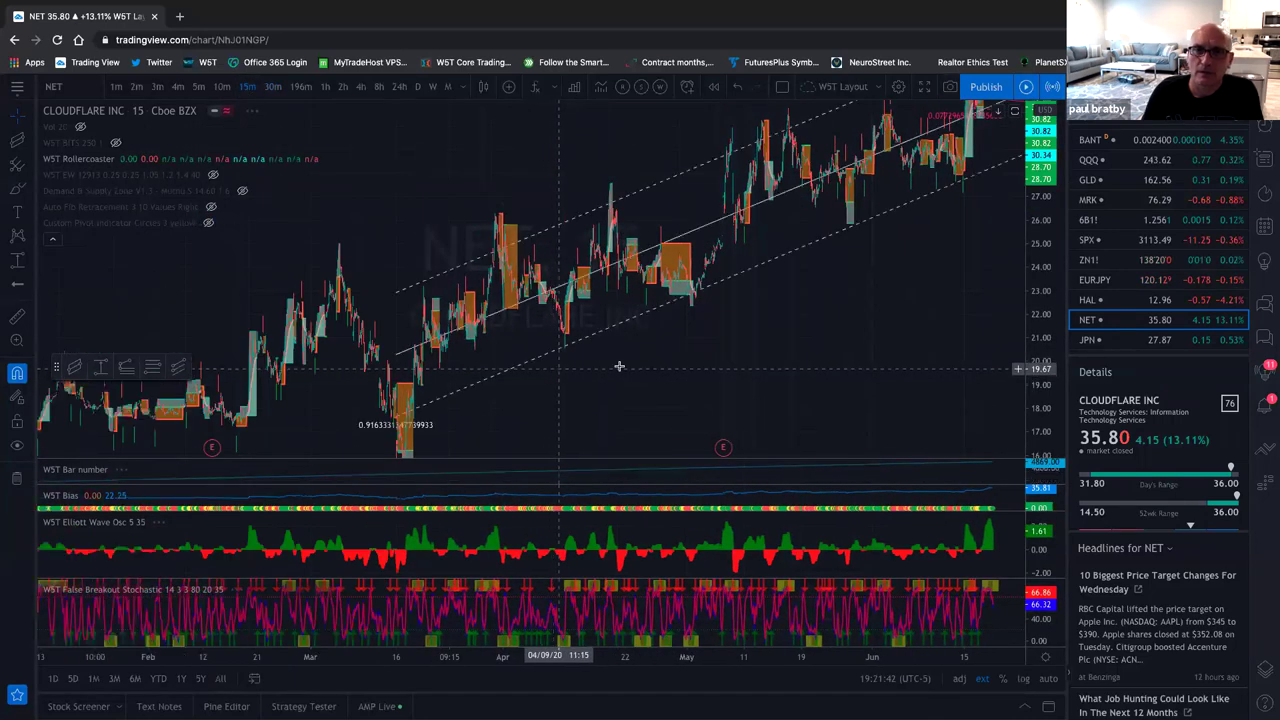
{"action": "left_click_drag", "start_coordinate": [619, 366], "coordinate": [339, 411]}
{"action": "scroll", "coordinate": [339, 411], "scroll_direction": "up", "scroll_amount": 5}
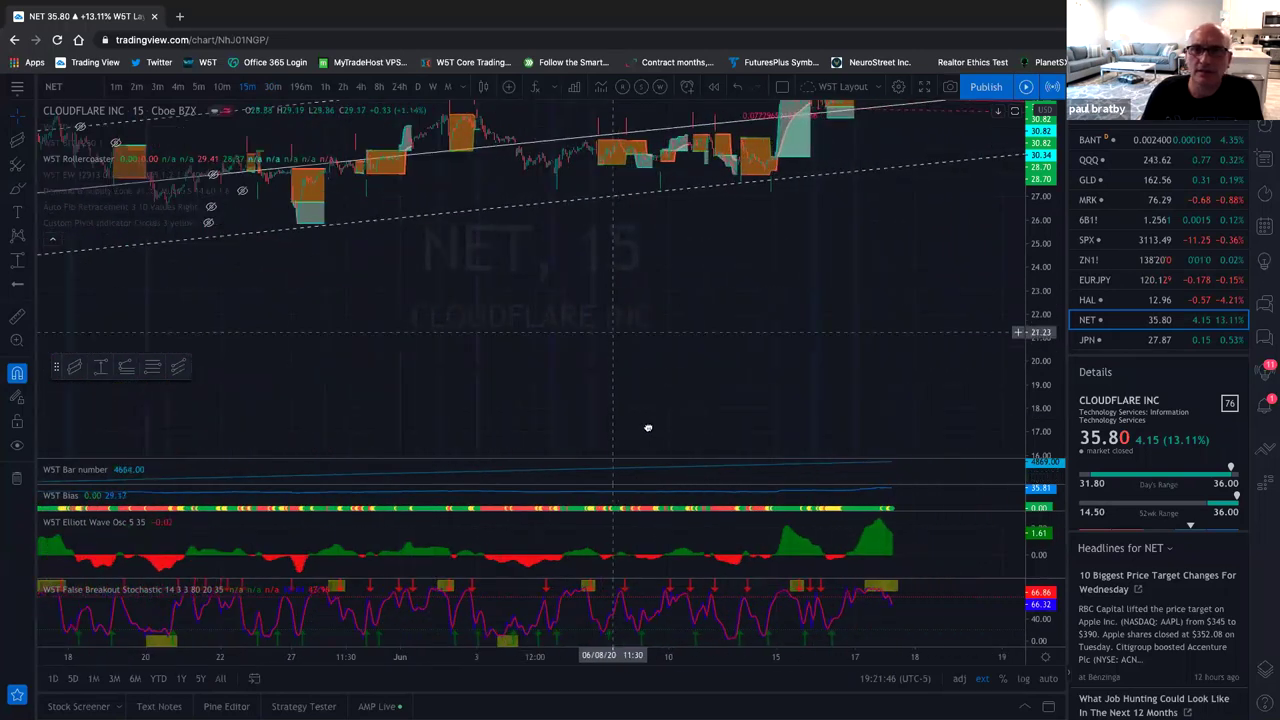
Examine the Rollercoaster boxes inside the regression channel across May and June on the 15-minute NET chart
{"action": "scroll", "coordinate": [648, 428], "scroll_direction": "up", "scroll_amount": 3}
{"action": "left_click_drag", "start_coordinate": [1042, 357], "coordinate": [1045, 264]}
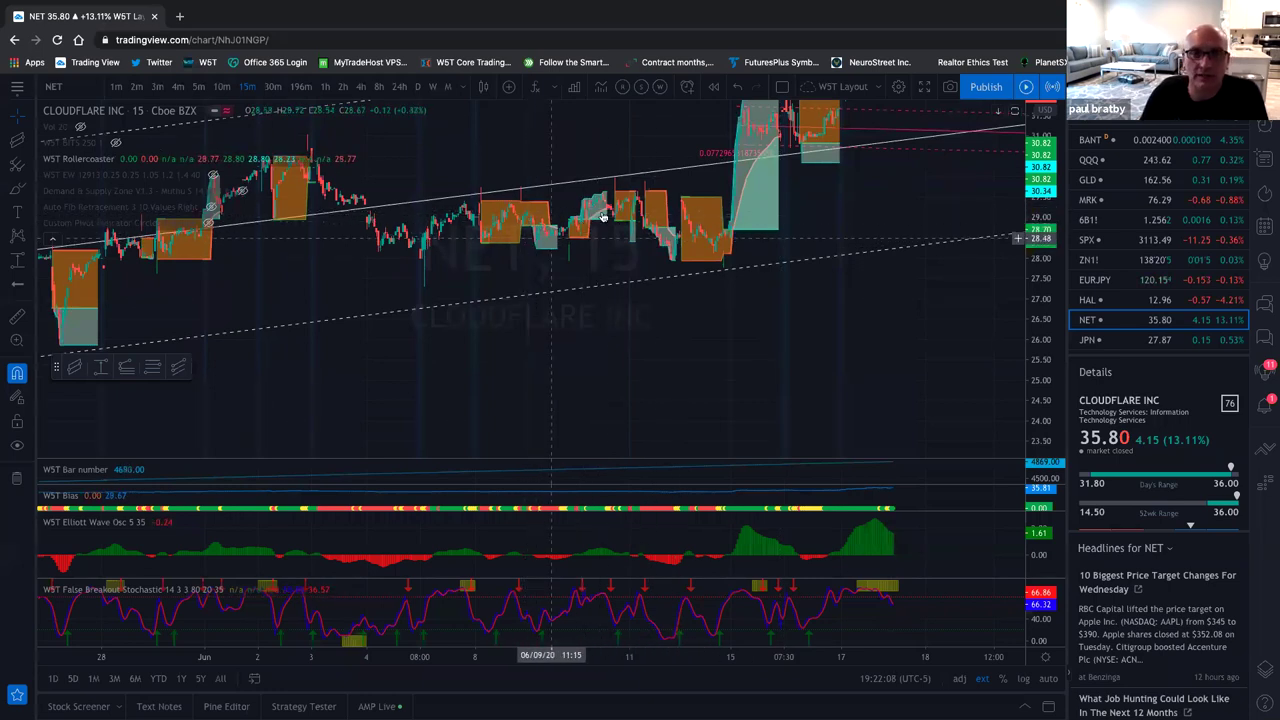
{"action": "scroll", "coordinate": [450, 273], "scroll_direction": "down", "scroll_amount": 3}
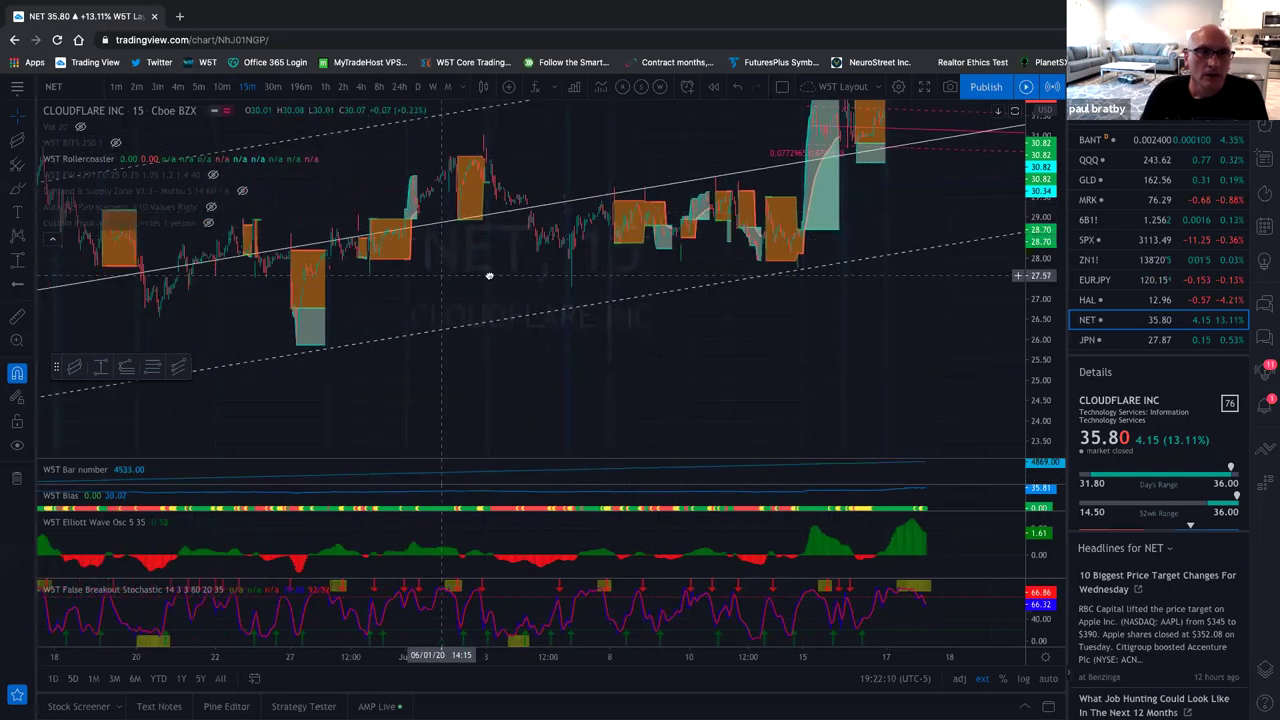
{"action": "scroll", "coordinate": [450, 273], "scroll_direction": "left", "scroll_amount": 5}
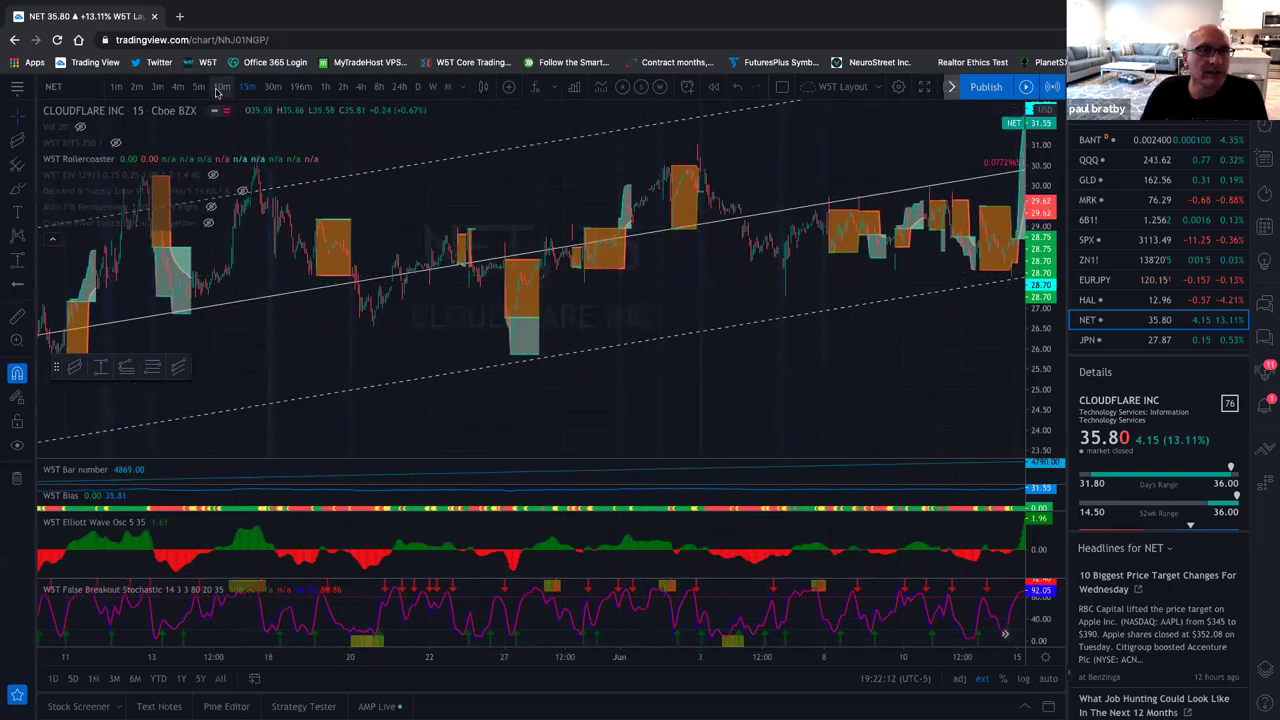
Set the NET chart to the 5-minute timeframe and inspect the channel and Rollercoaster boxes from March 2020 through mid-June
{"action": "left_click", "coordinate": [198, 87]}
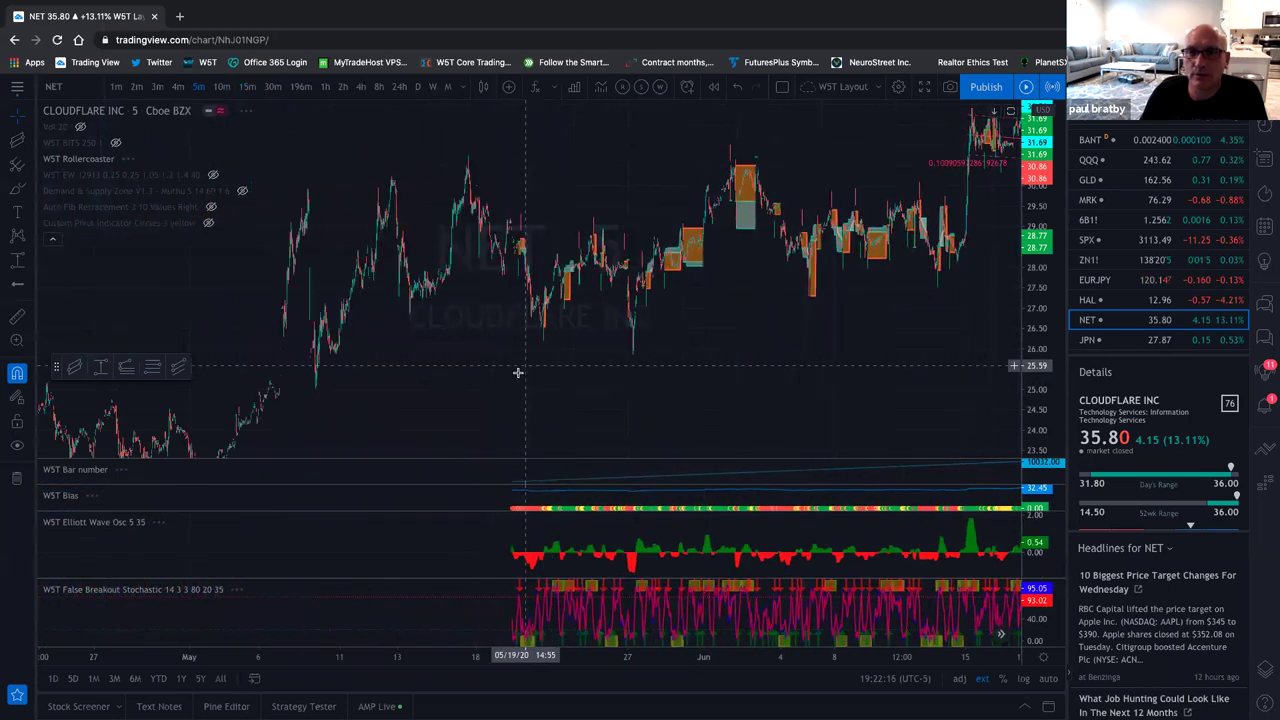
{"action": "scroll", "coordinate": [400, 420], "scroll_direction": "left", "scroll_amount": 10}
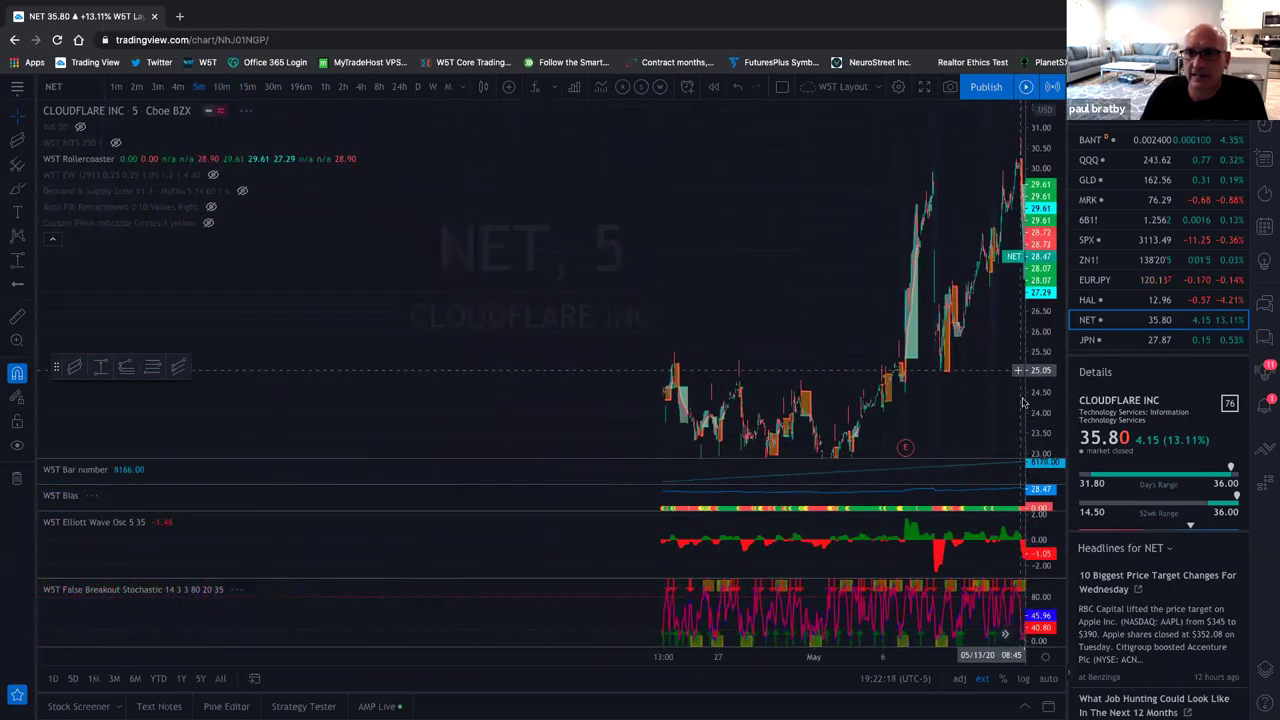
{"action": "scroll", "coordinate": [443, 409], "scroll_direction": "left", "scroll_amount": 5}
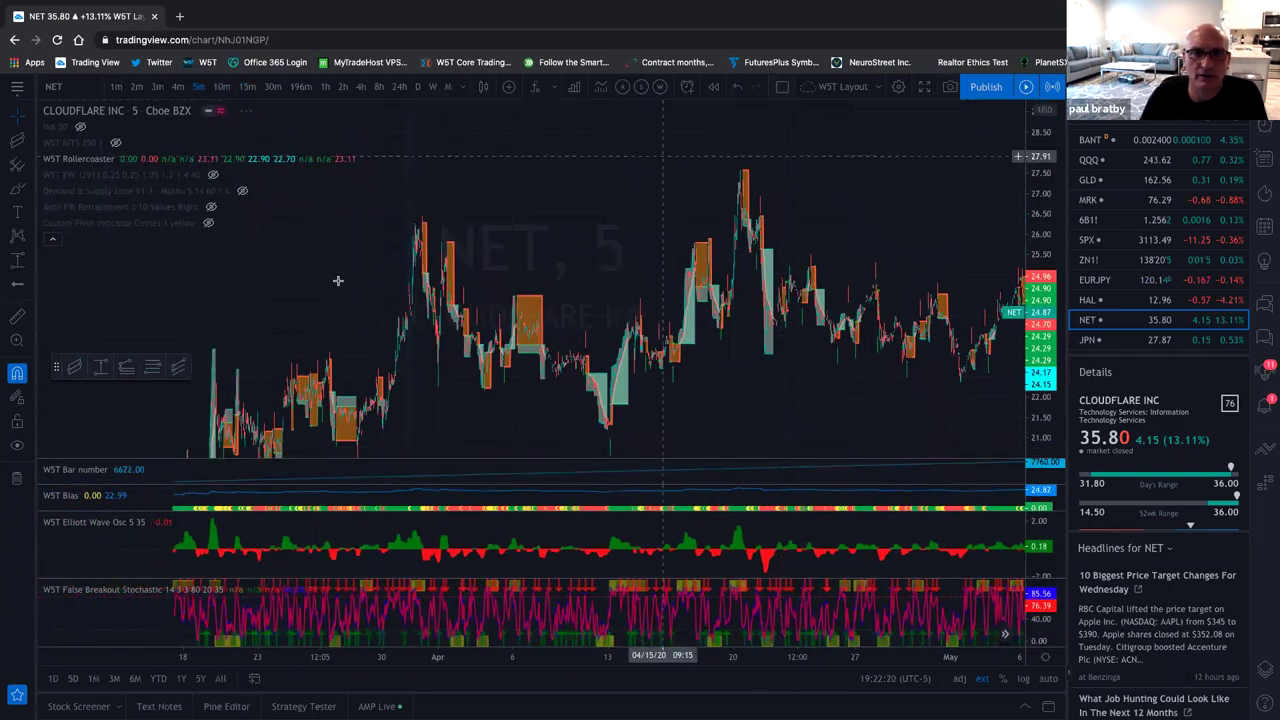
{"action": "scroll", "coordinate": [600, 400], "scroll_direction": "right", "scroll_amount": 10}
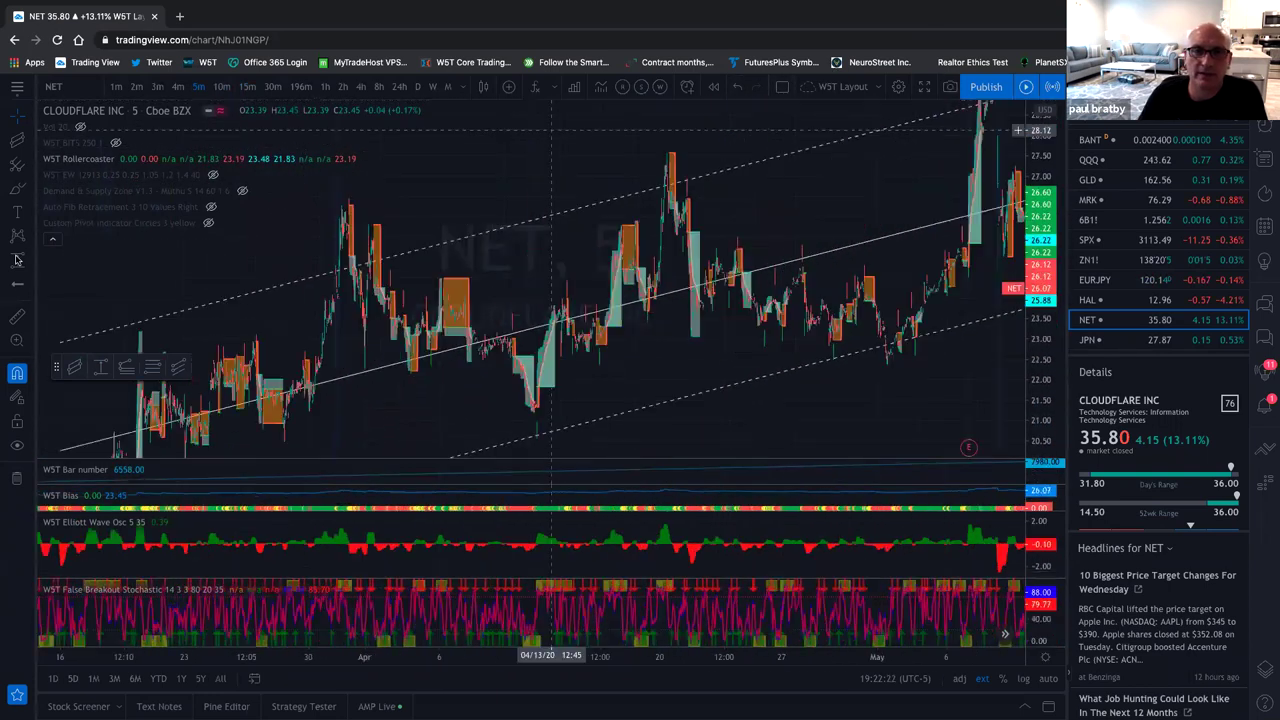
{"action": "scroll", "coordinate": [766, 377], "scroll_direction": "right", "scroll_amount": 5}
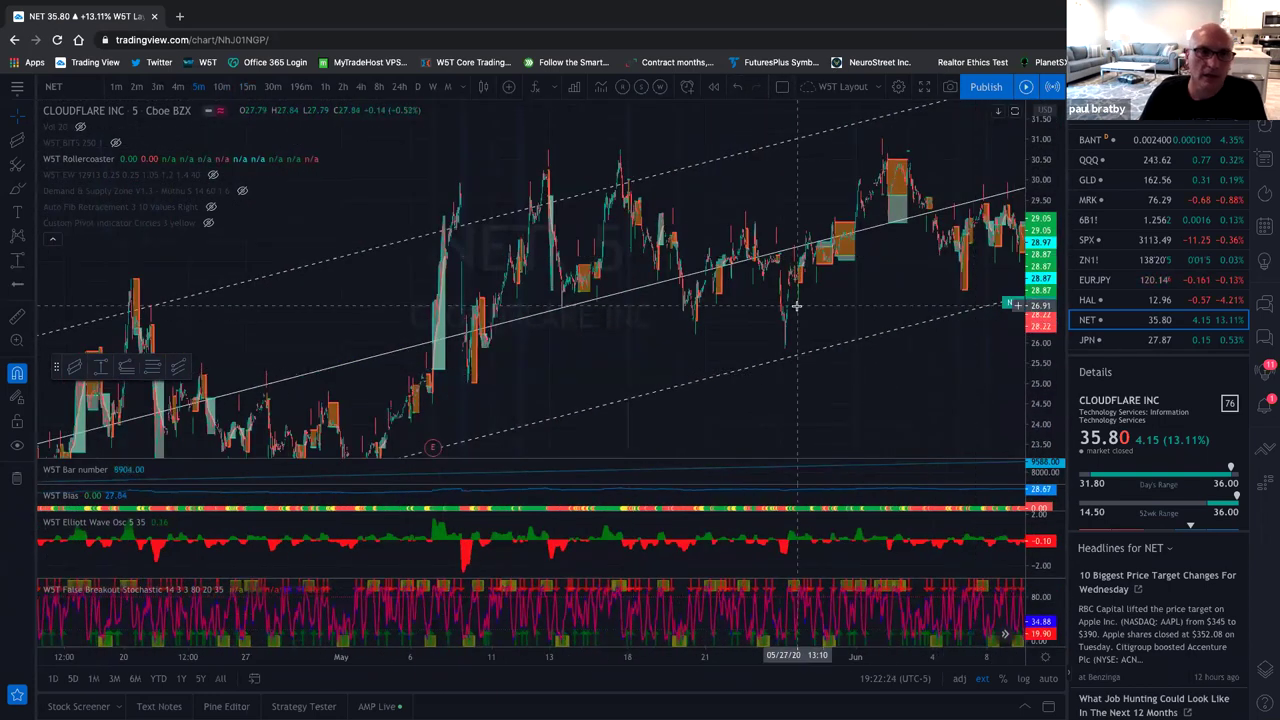
{"action": "scroll", "coordinate": [780, 310], "scroll_direction": "right", "scroll_amount": 2}
{"action": "scroll", "coordinate": [780, 310], "scroll_direction": "right", "scroll_amount": 10}
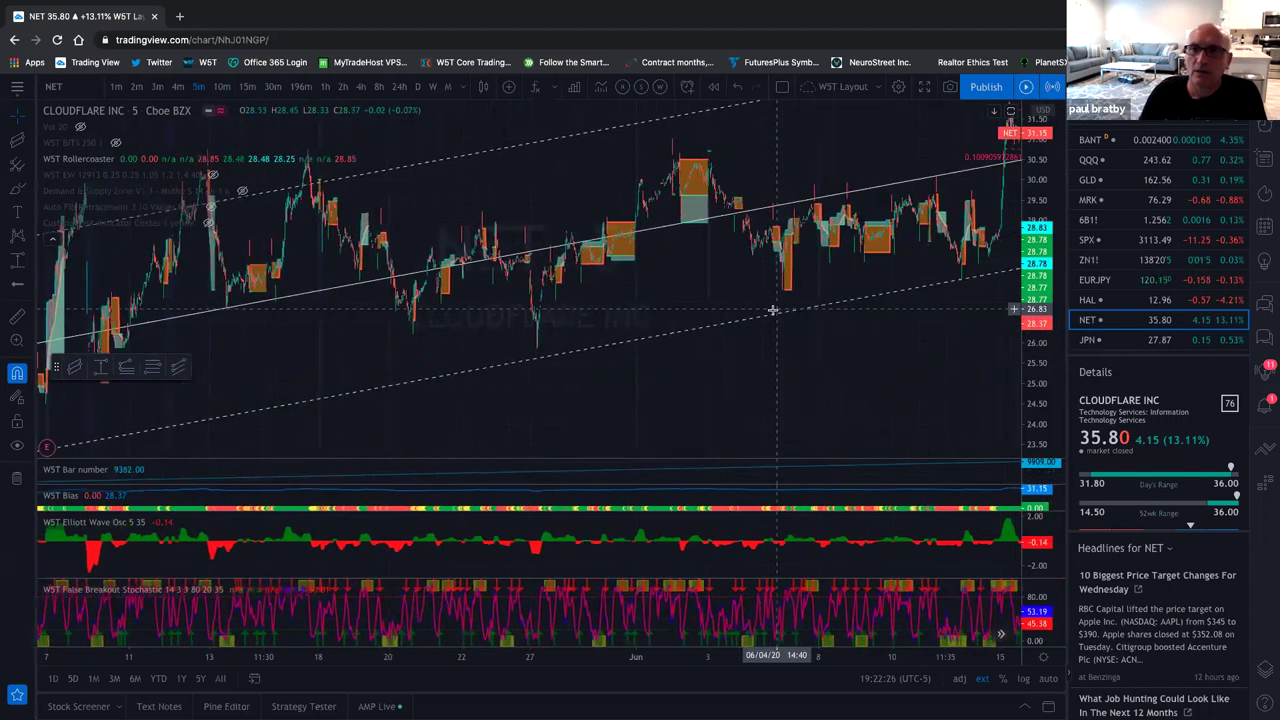
{"action": "scroll", "coordinate": [772, 311], "scroll_direction": "right", "scroll_amount": 10}
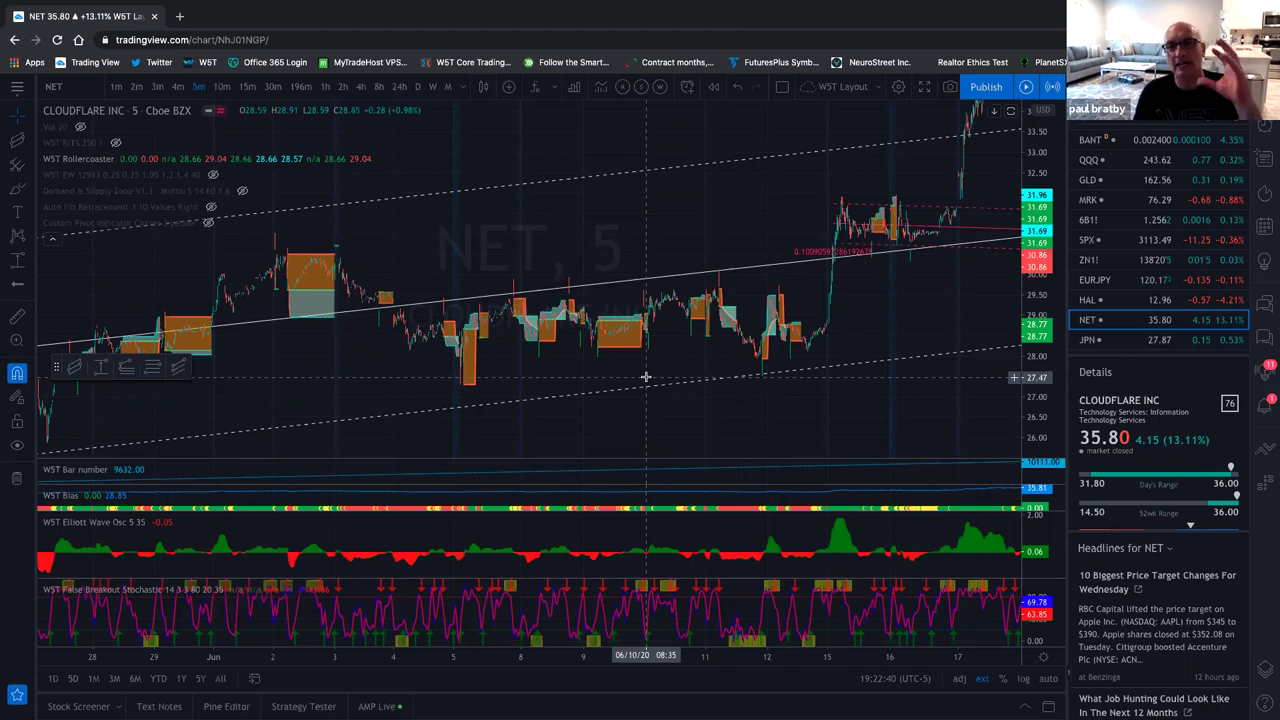
Examine the early-June consolidation boxes and the June 15–17 breakout against the regression channel on the 5-minute chart
{"action": "scroll", "coordinate": [838, 386], "scroll_direction": "down", "scroll_amount": 5}
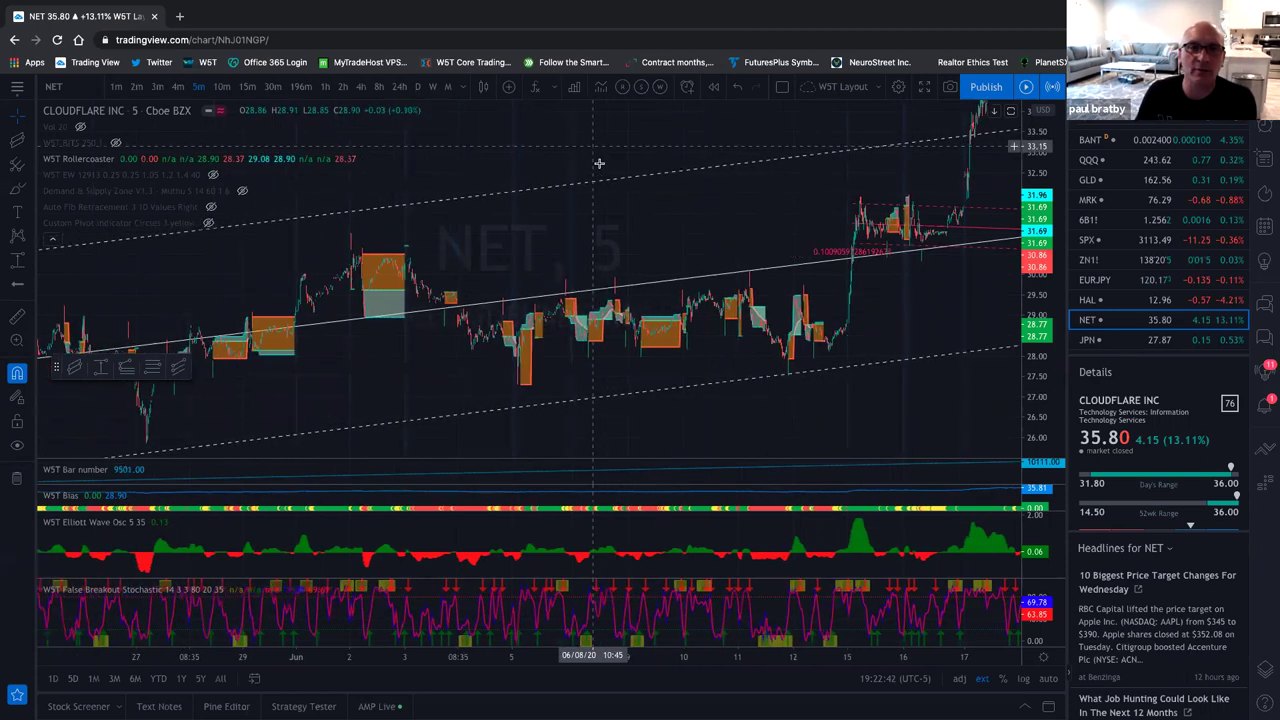
{"action": "scroll", "coordinate": [838, 386], "scroll_direction": "down", "scroll_amount": 5}
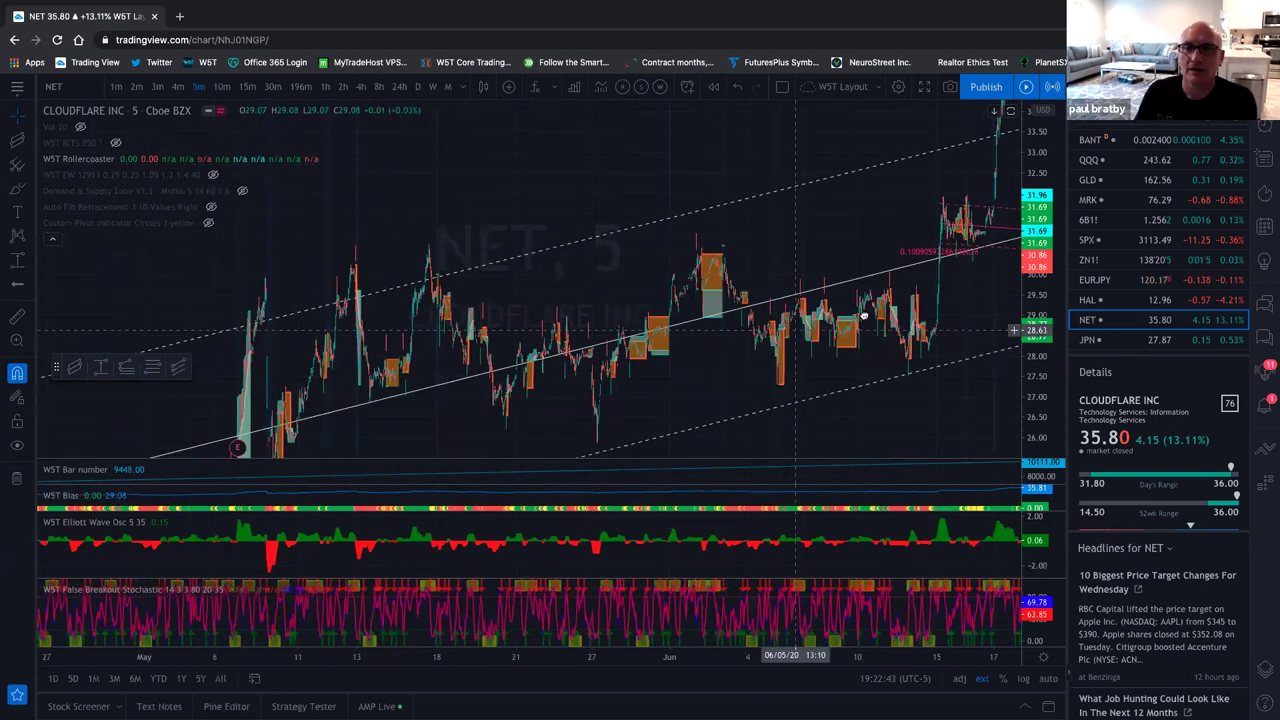
{"action": "scroll", "coordinate": [607, 429], "scroll_direction": "up", "scroll_amount": 5}
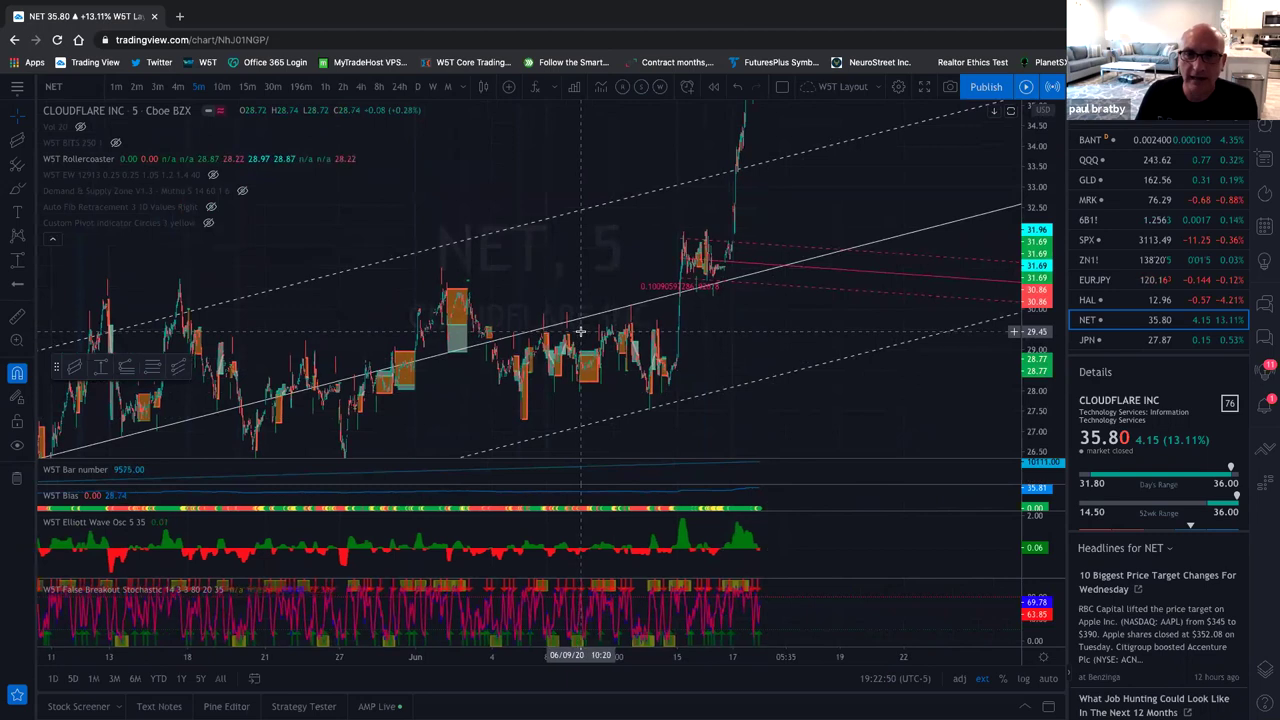
{"action": "left_click_drag", "start_coordinate": [580, 331], "coordinate": [482, 332]}
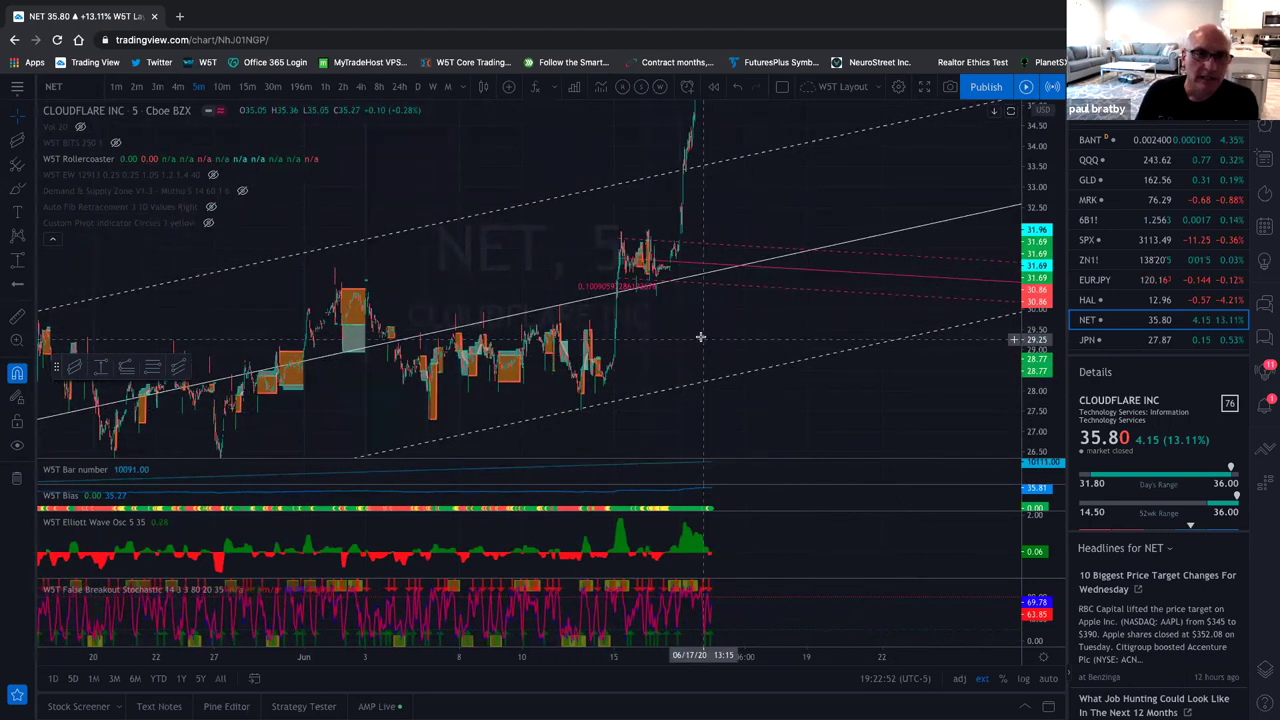
{"action": "scroll", "coordinate": [486, 332], "scroll_direction": "up", "scroll_amount": 5}
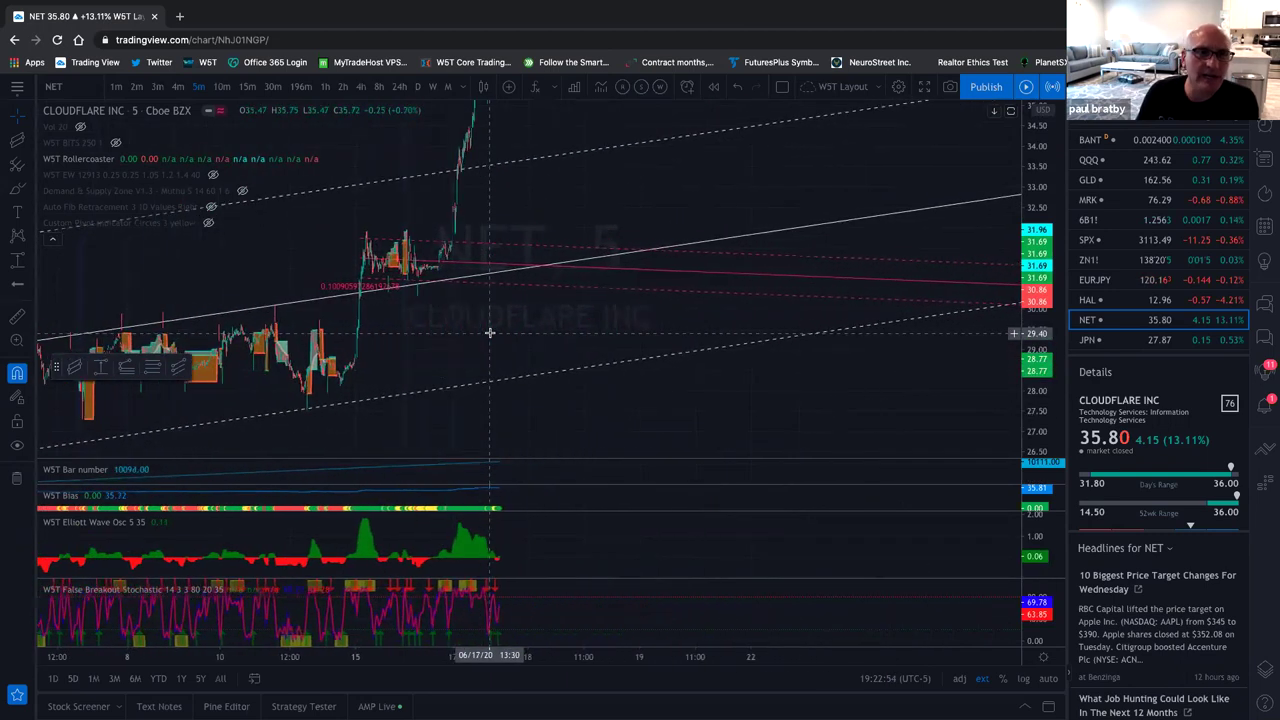
{"action": "left_click_drag", "start_coordinate": [590, 341], "coordinate": [775, 92]}
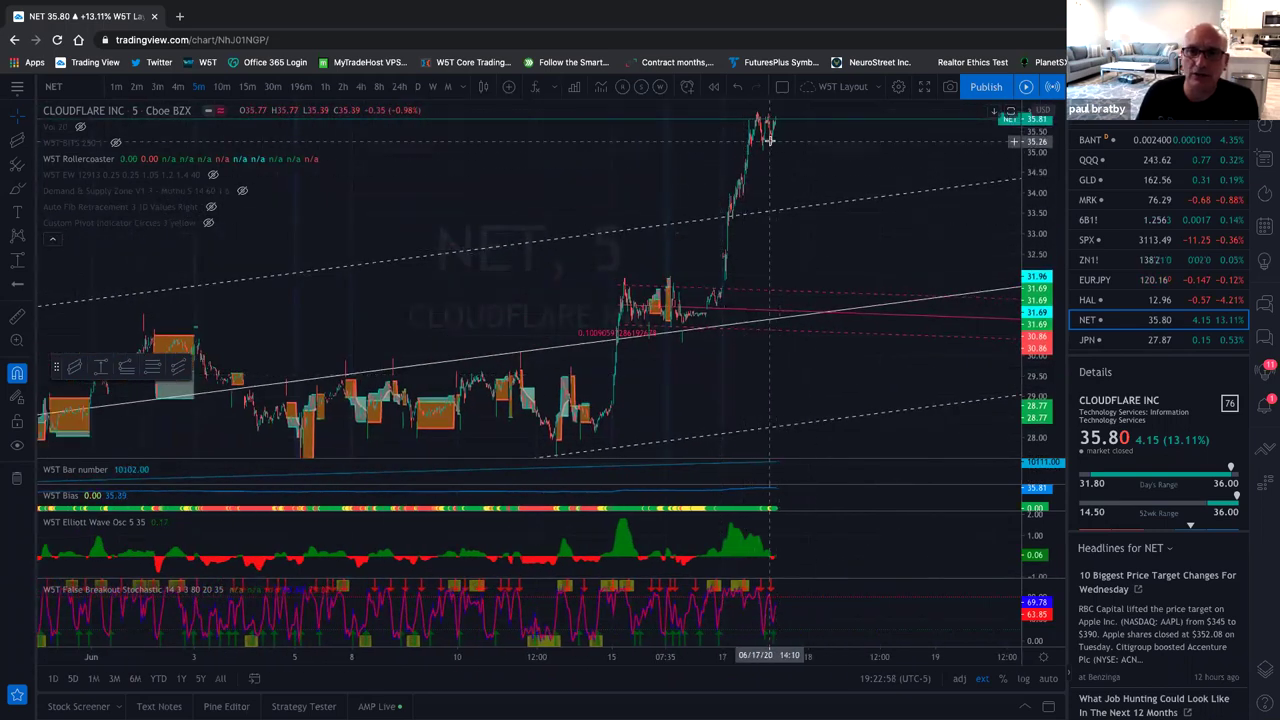
{"action": "left_click_drag", "start_coordinate": [731, 380], "coordinate": [769, 356]}
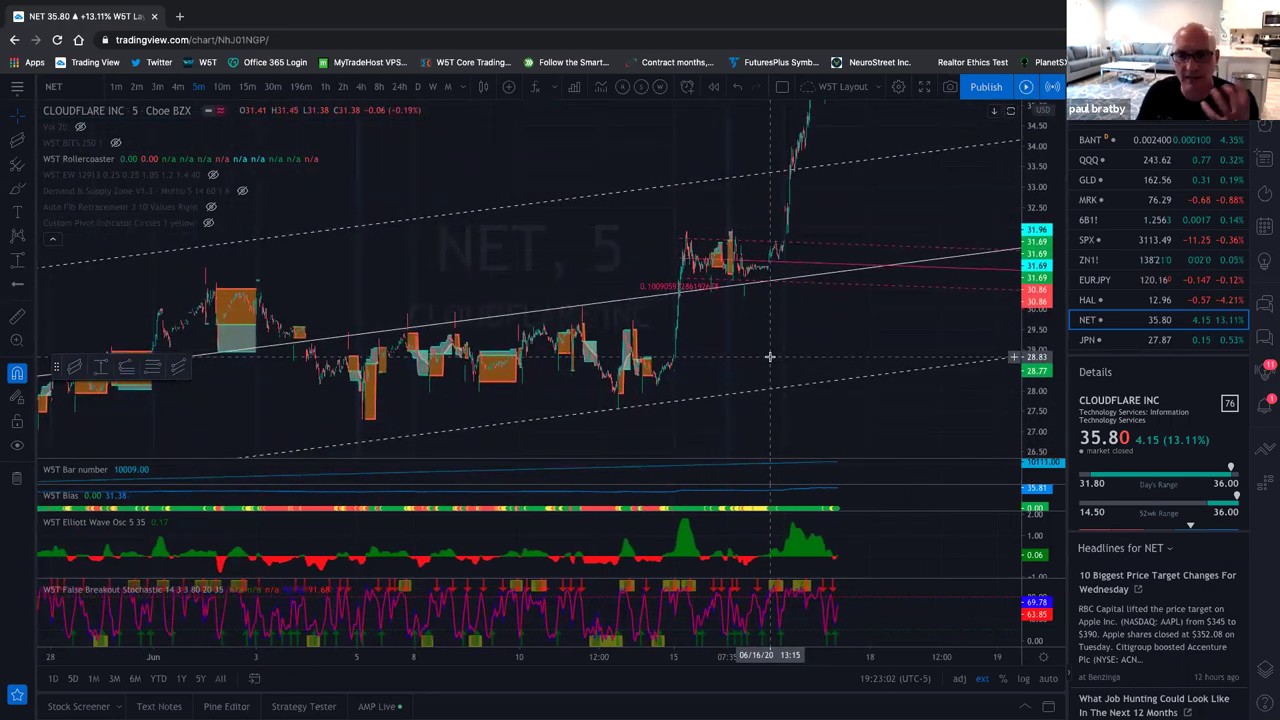
{"action": "scroll", "coordinate": [750, 355], "scroll_direction": "up", "scroll_amount": 5}
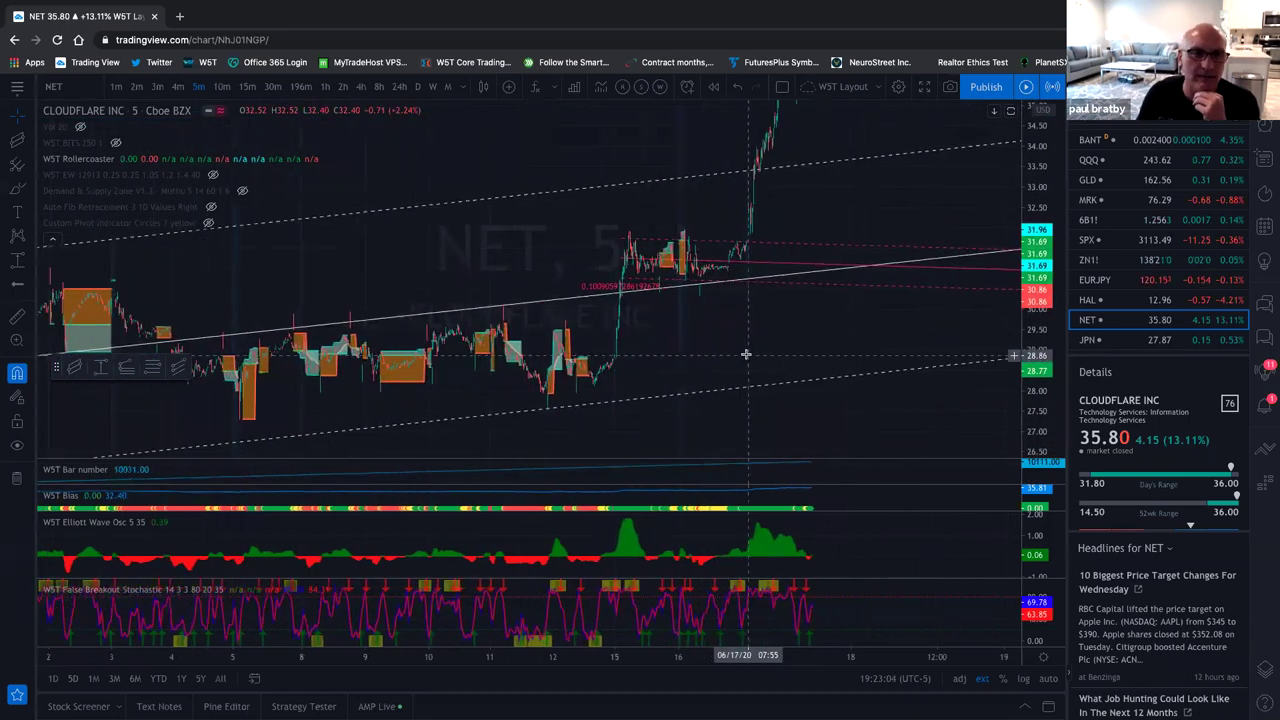
{"action": "scroll", "coordinate": [424, 380], "scroll_direction": "up", "scroll_amount": 1}
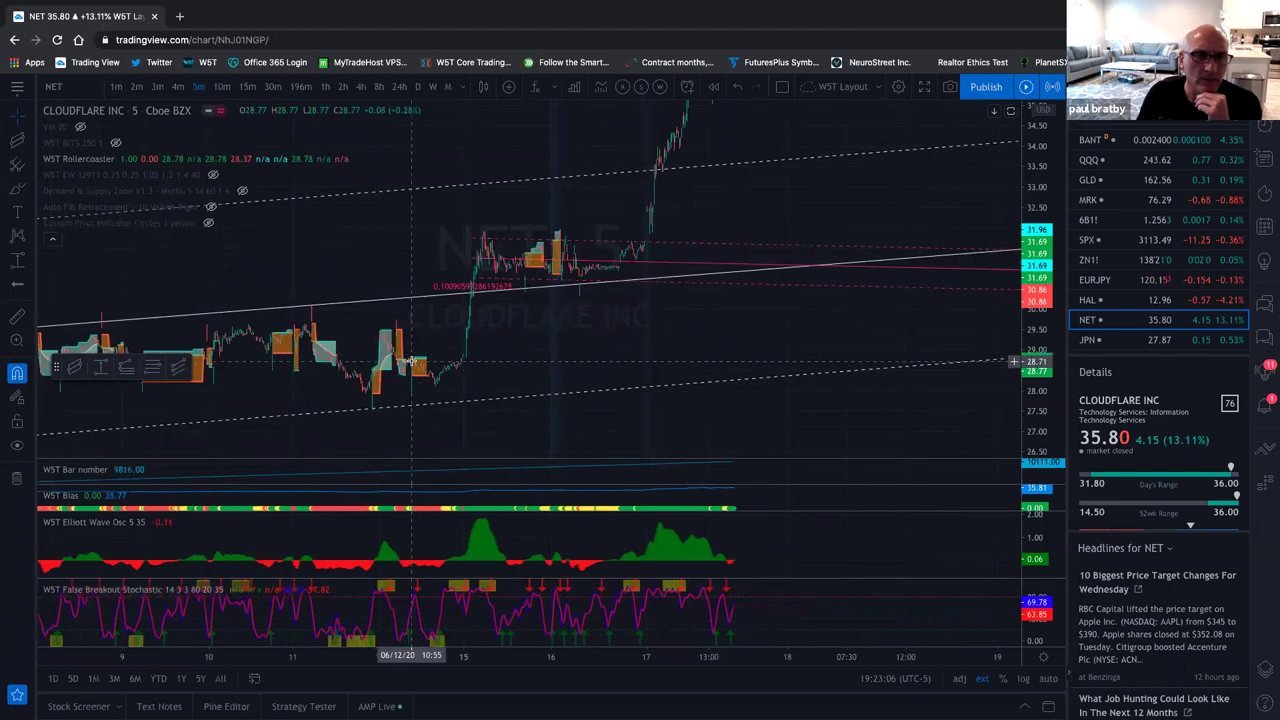
{"action": "left_click_drag", "start_coordinate": [374, 389], "coordinate": [520, 391]}
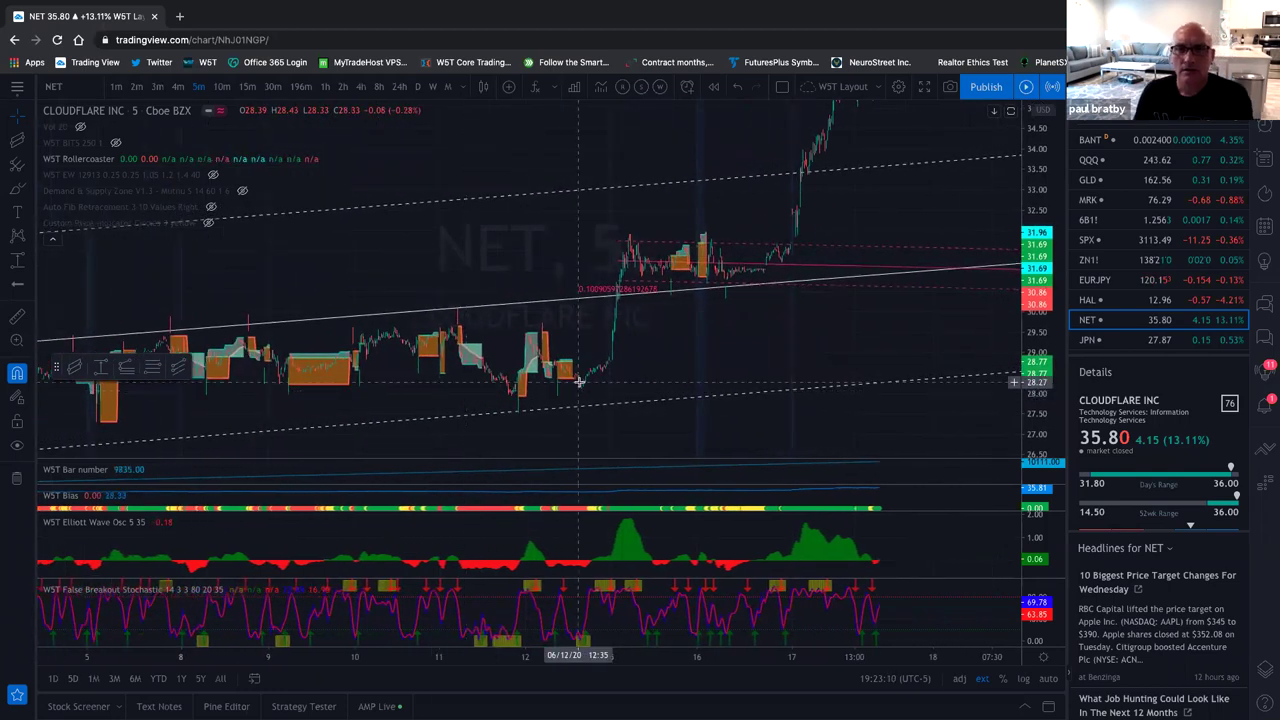
Switch the NET chart to the 3-minute timeframe and inspect the Rollercoaster boxes around the June 15–17 breakout
{"action": "left_click", "coordinate": [156, 87]}
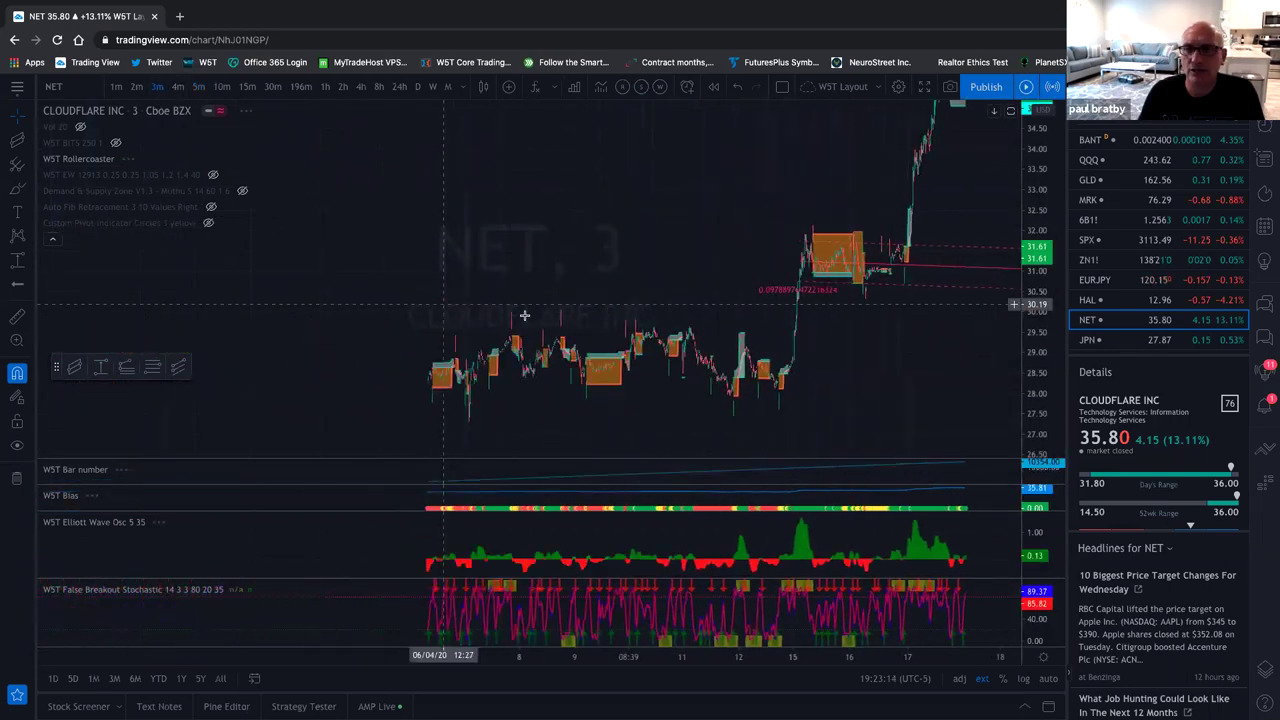
{"action": "scroll", "coordinate": [541, 319], "scroll_direction": "up", "scroll_amount": 5}
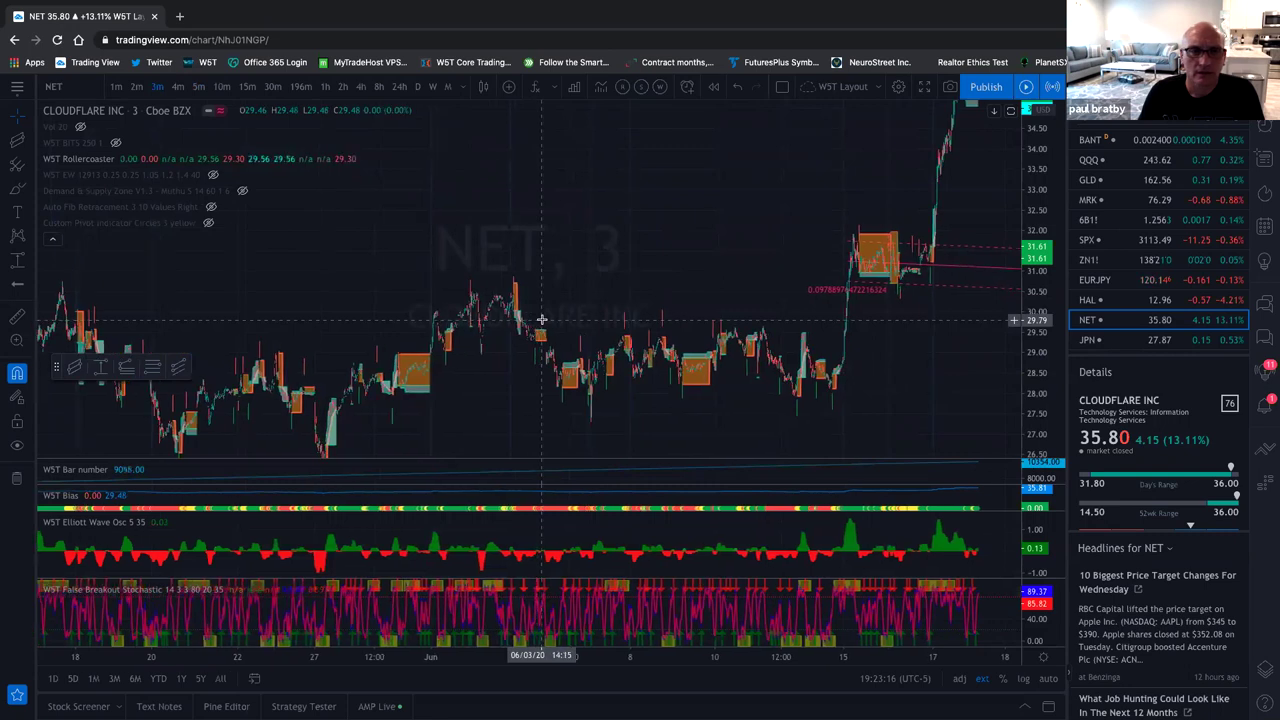
{"action": "scroll", "coordinate": [572, 346], "scroll_direction": "up", "scroll_amount": 3}
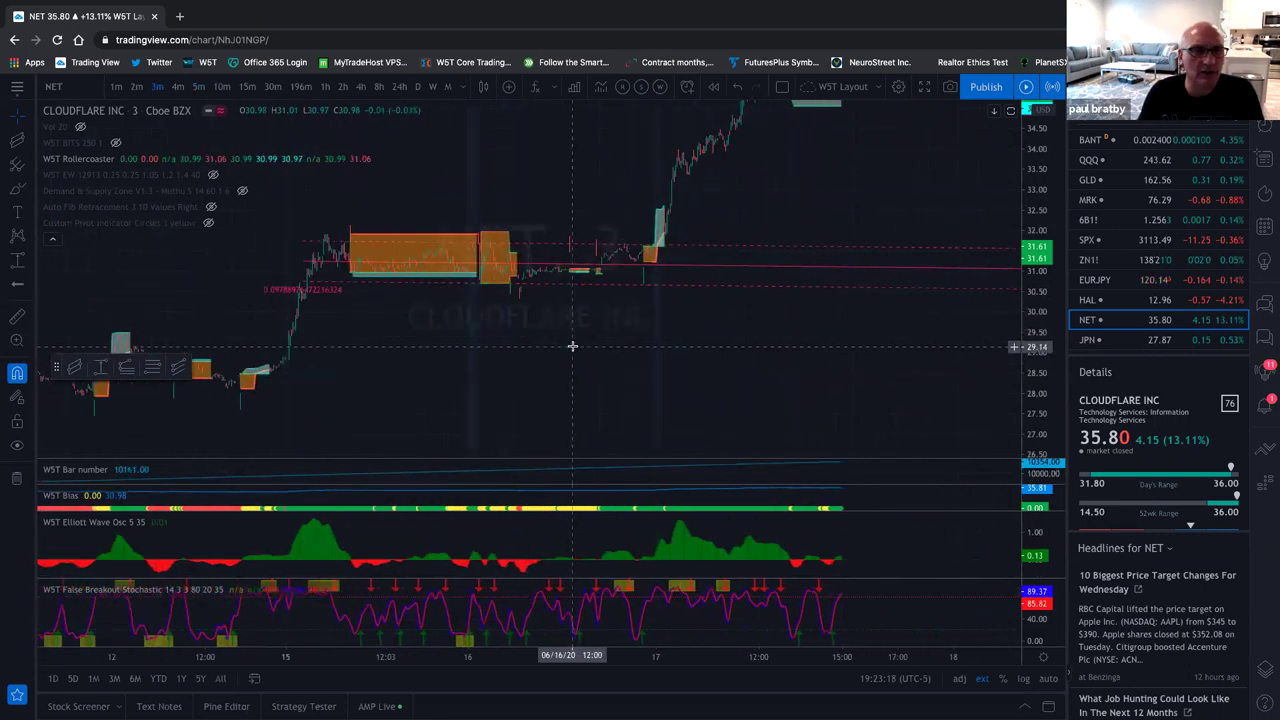
{"action": "scroll", "coordinate": [600, 443], "scroll_direction": "up", "scroll_amount": 3}
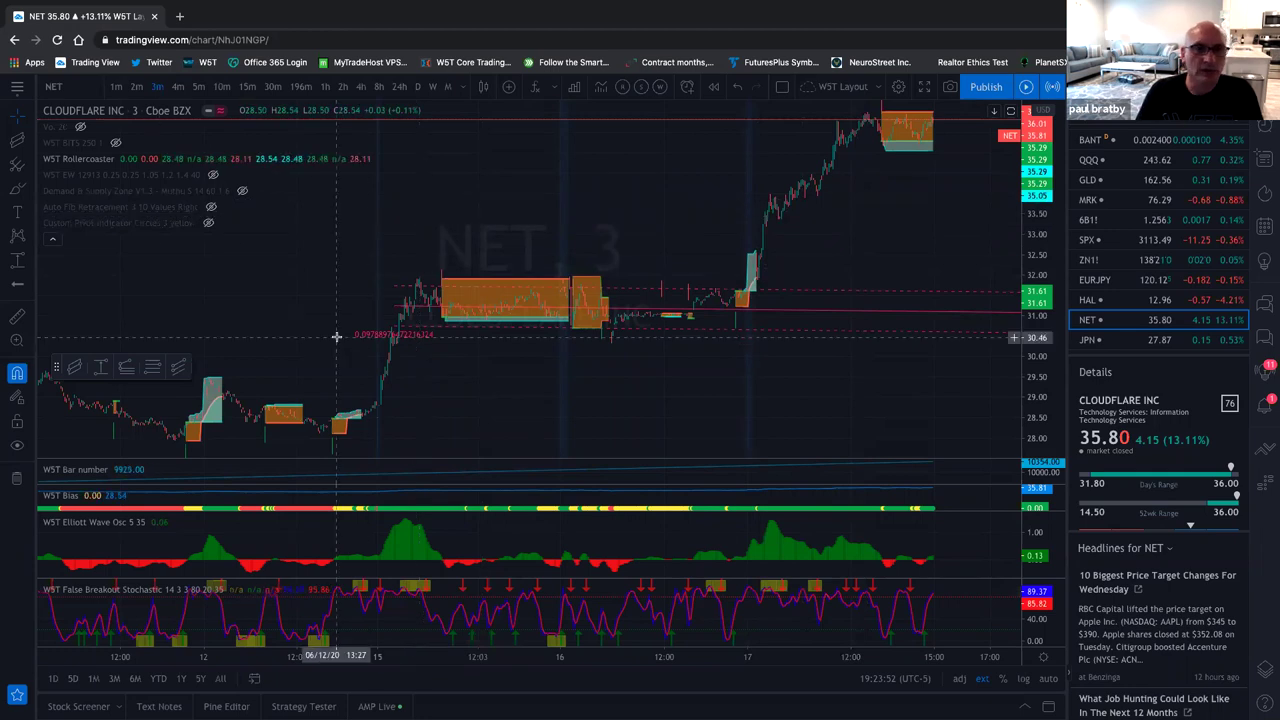
Return to the 5-minute timeframe and show the W5T EW indicator with its Start On Bar Number set to 9395
{"action": "left_click", "coordinate": [198, 87]}
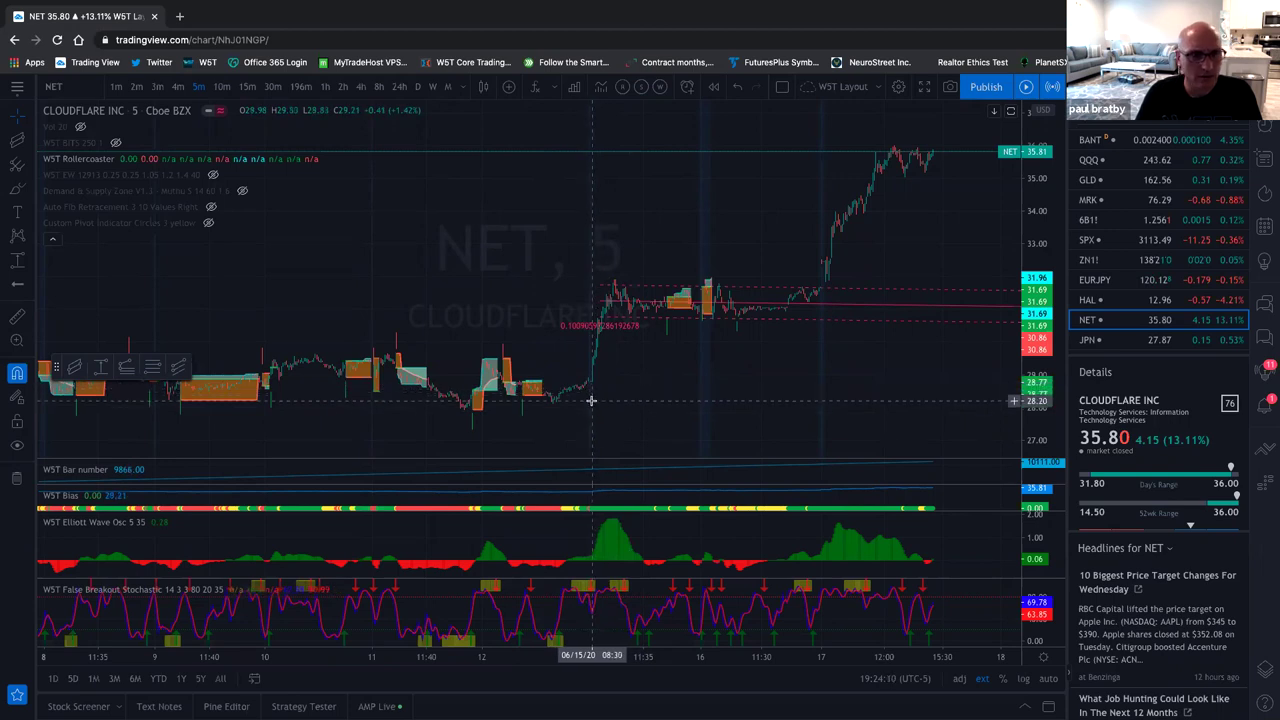
{"action": "scroll", "coordinate": [591, 400], "scroll_direction": "down", "scroll_amount": 3}
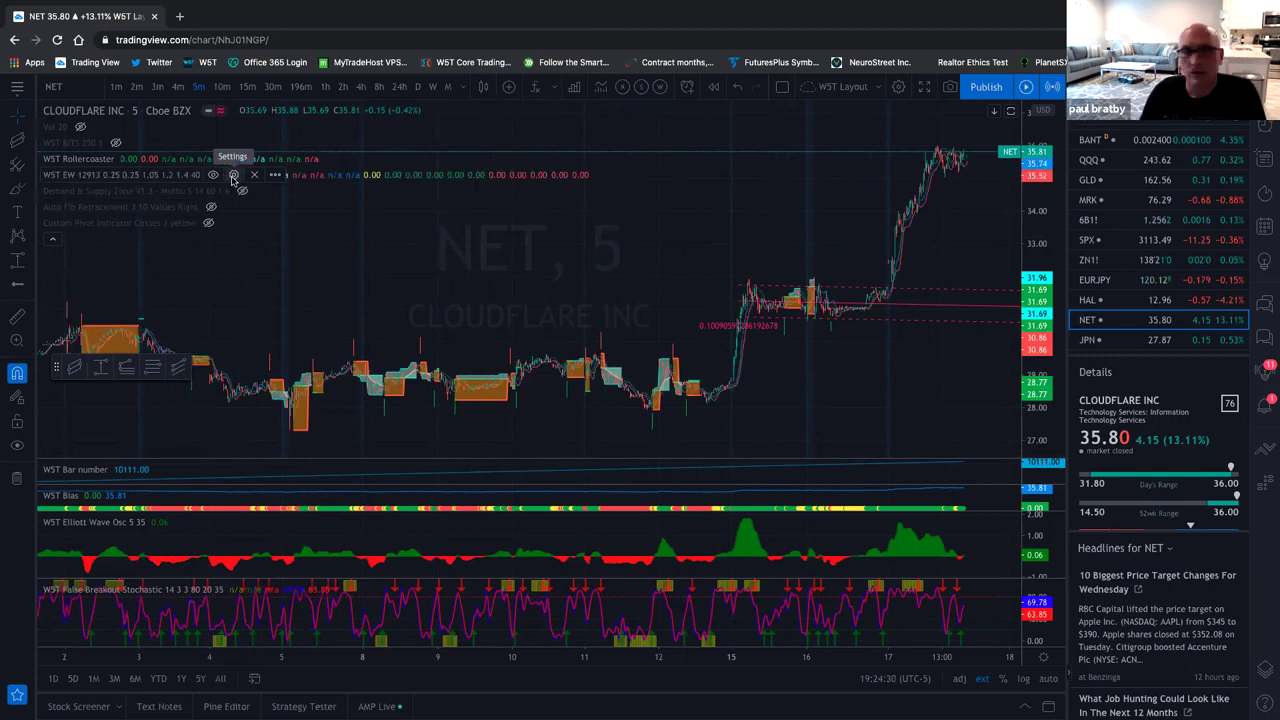
{"action": "left_click", "coordinate": [233, 176]}
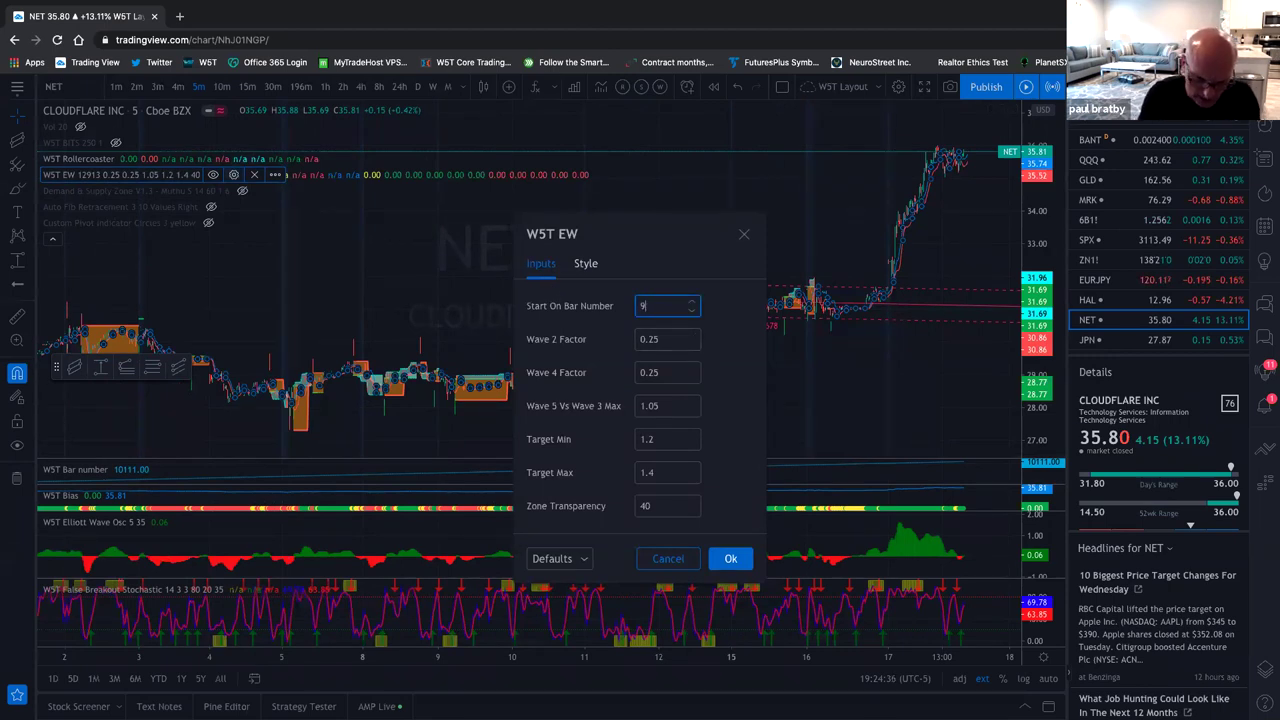
{"action": "left_click", "coordinate": [738, 557]}
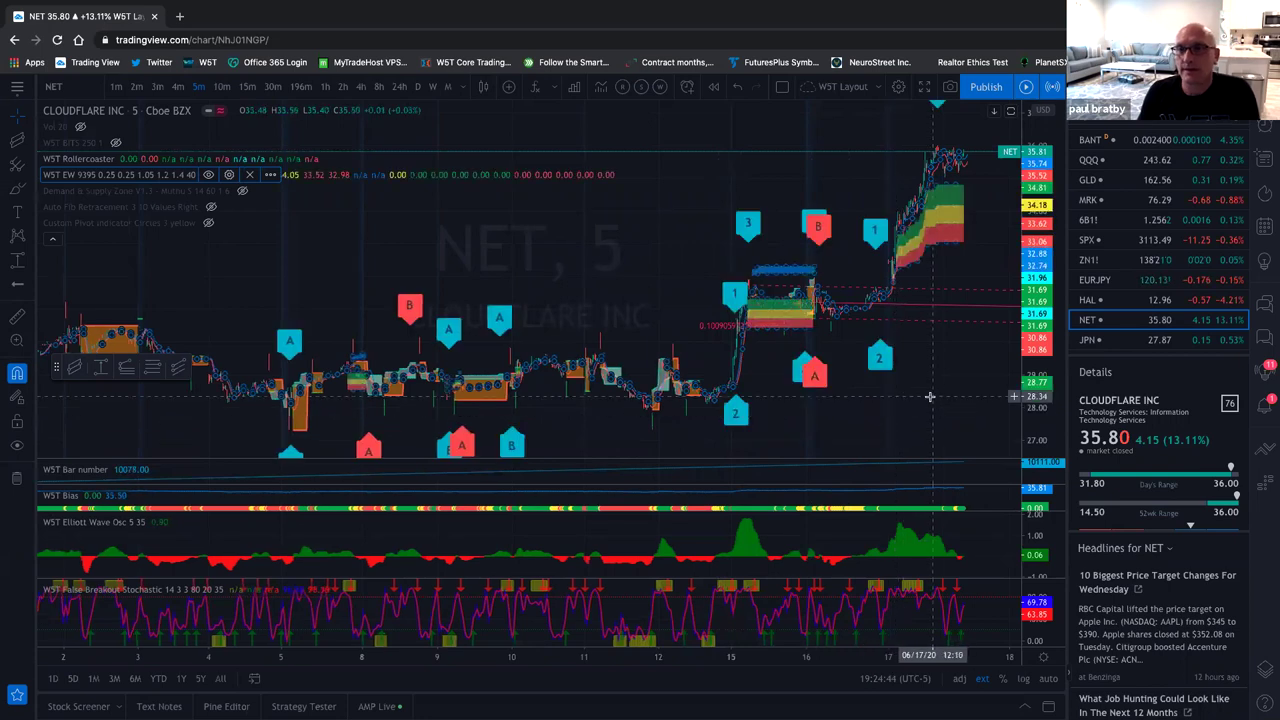
Examine the Elliott Wave labels and coloured pullback zones of the June 15–17 rally on the 5-minute chart
{"action": "scroll", "coordinate": [930, 397], "scroll_direction": "up", "scroll_amount": 1}
{"action": "scroll", "coordinate": [930, 397], "scroll_direction": "up", "scroll_amount": 5}
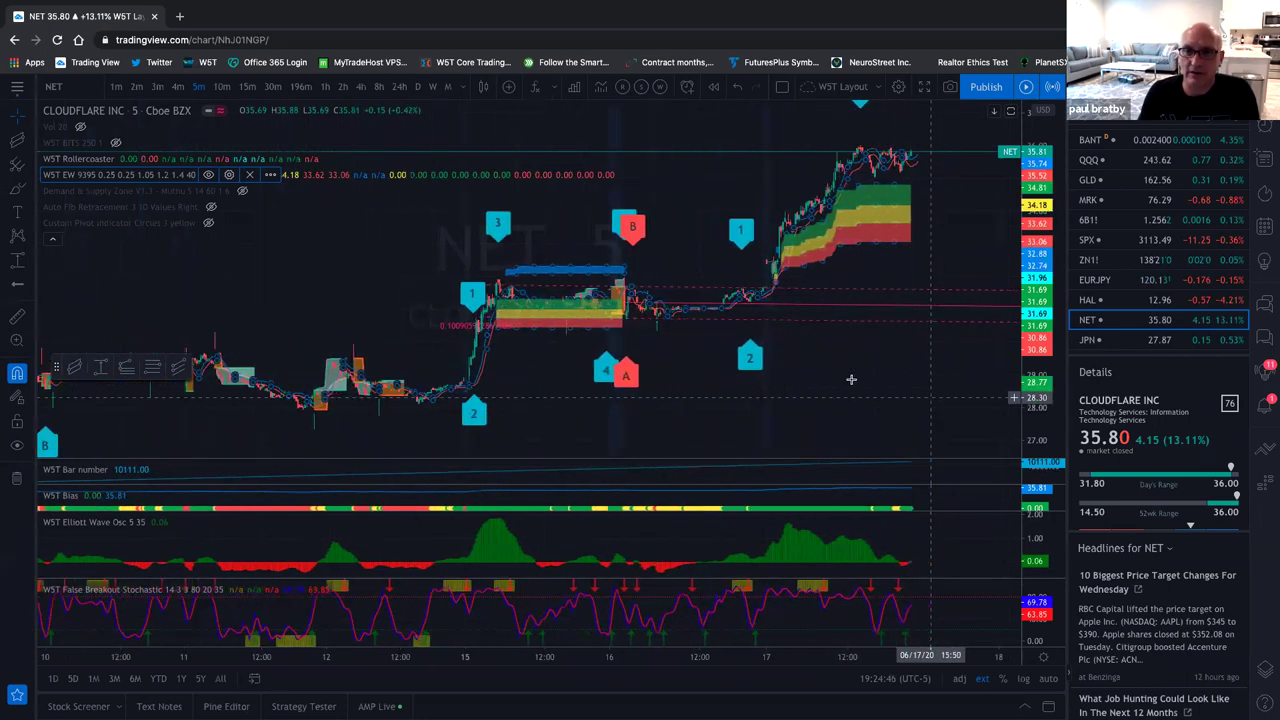
{"action": "scroll", "coordinate": [847, 377], "scroll_direction": "up", "scroll_amount": 4}
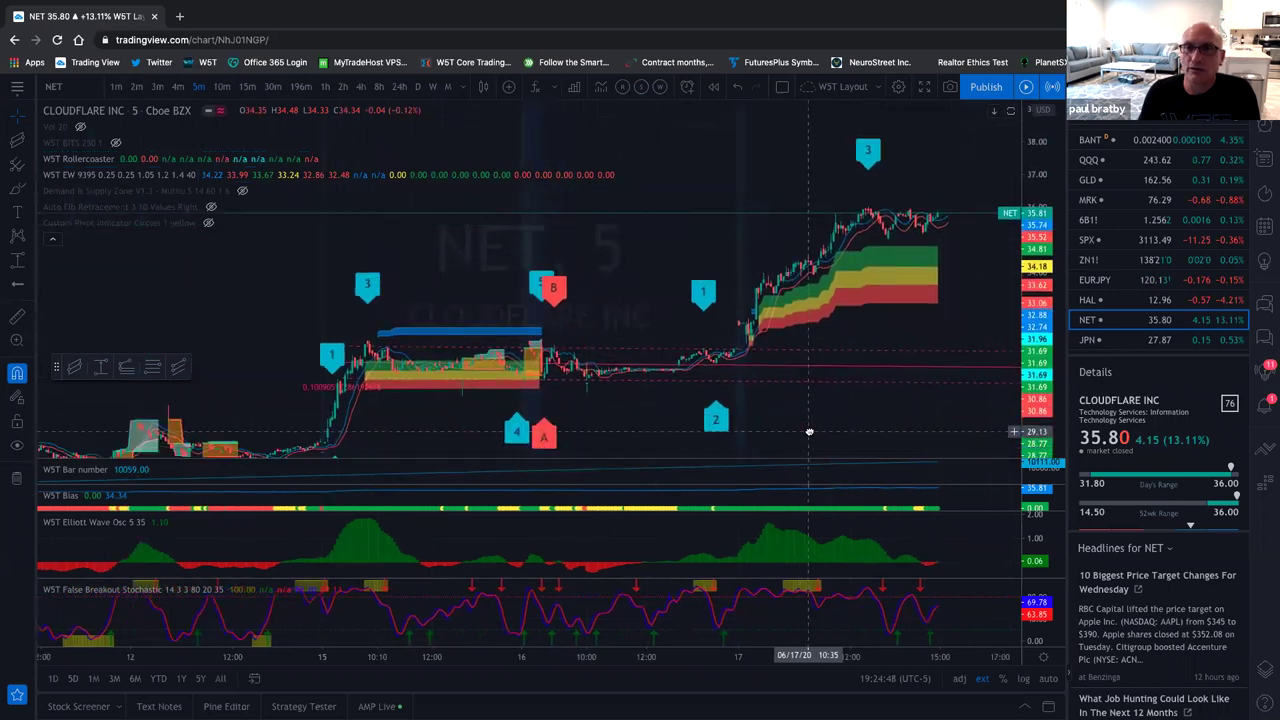
{"action": "scroll", "coordinate": [745, 380], "scroll_direction": "up", "scroll_amount": 2}
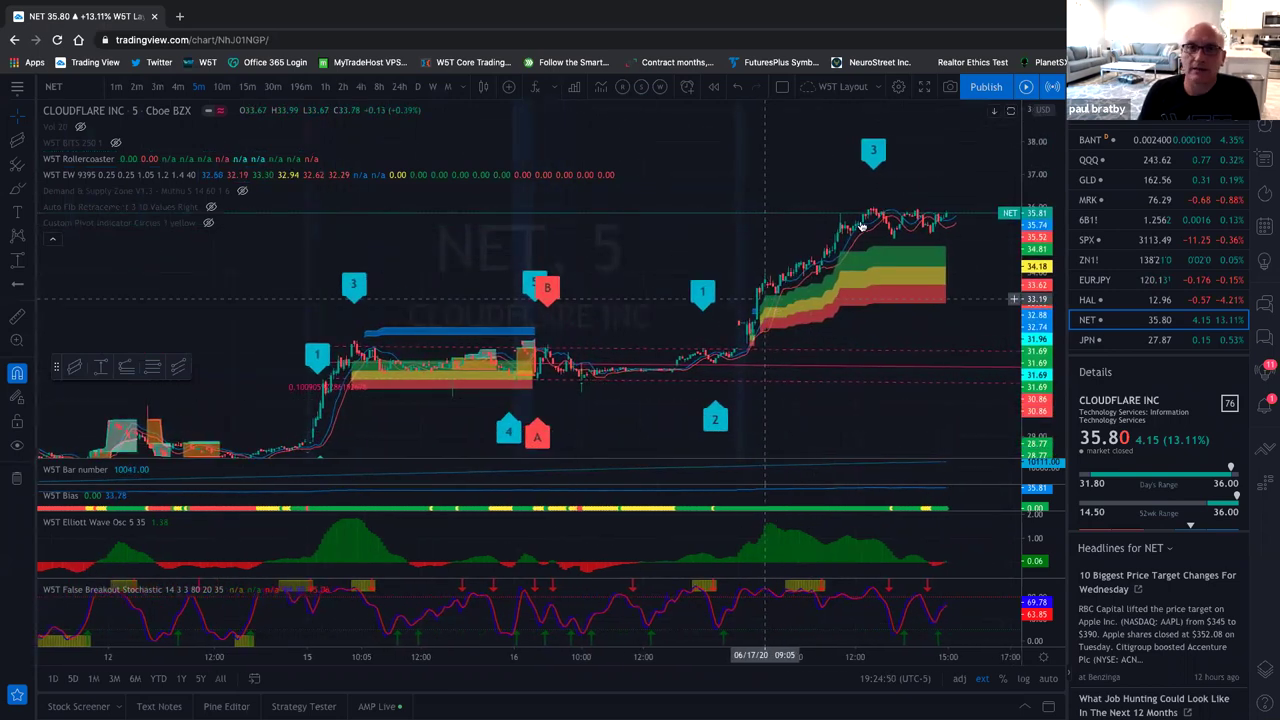
{"action": "scroll", "coordinate": [505, 381], "scroll_direction": "down", "scroll_amount": 2}
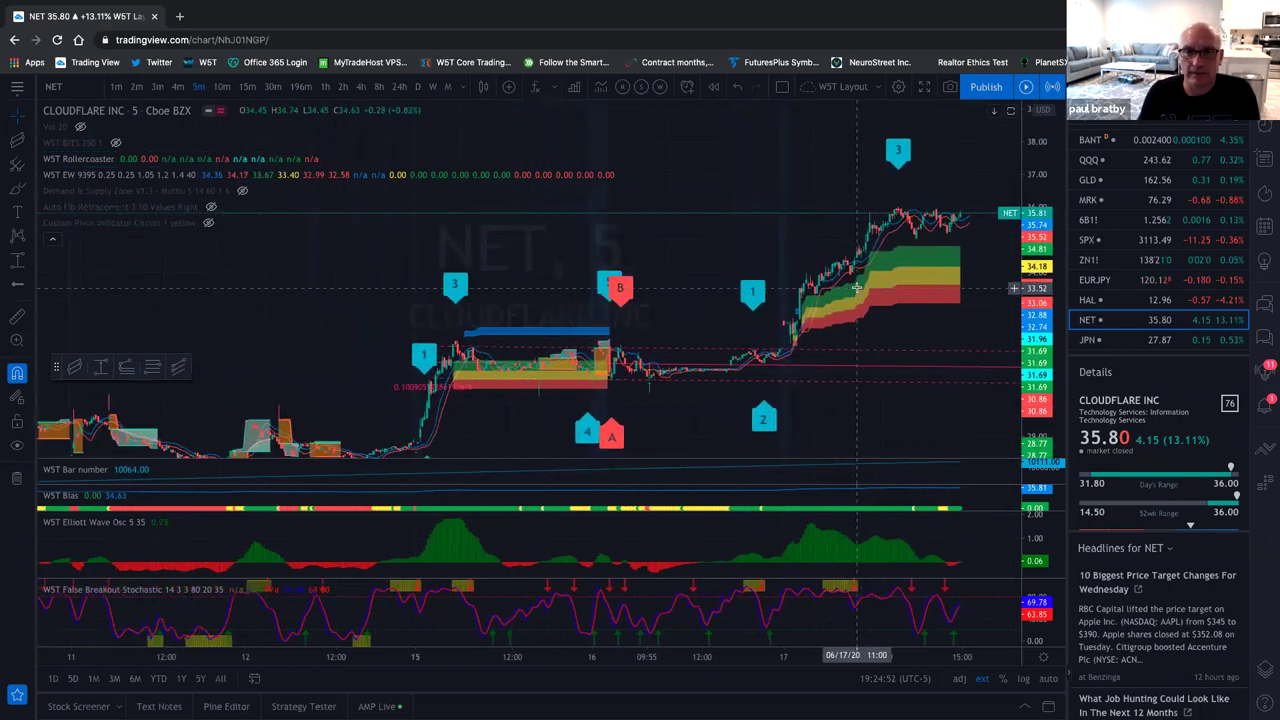
{"action": "left_click_drag", "start_coordinate": [505, 381], "coordinate": [537, 355]}
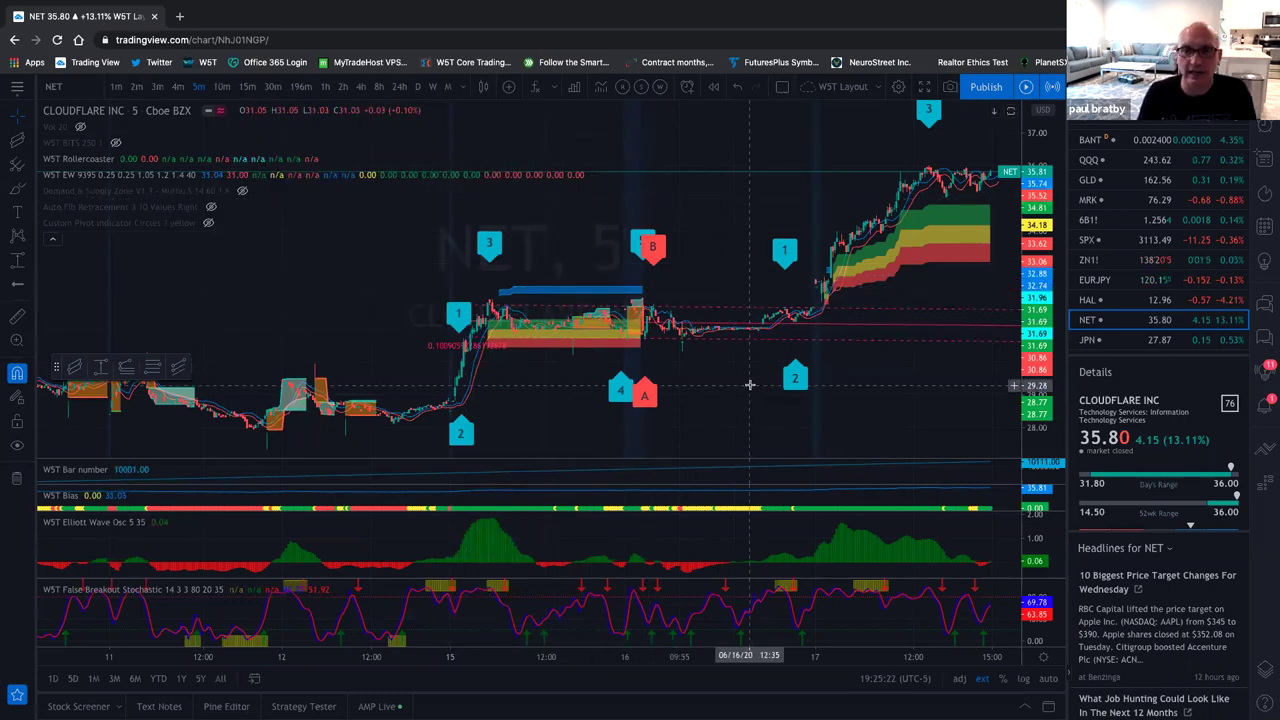
{"action": "scroll", "coordinate": [749, 379], "scroll_direction": "up", "scroll_amount": 3}
{"action": "scroll", "coordinate": [805, 353], "scroll_direction": "right", "scroll_amount": 2}
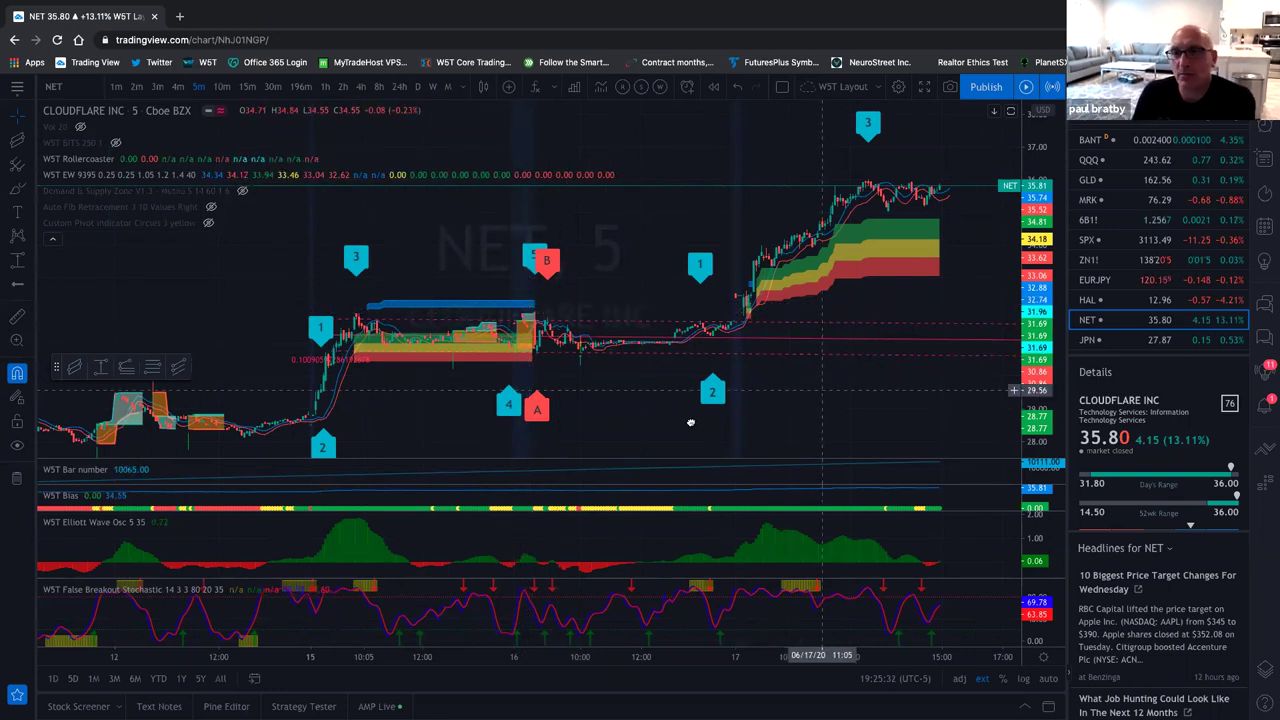
{"action": "scroll", "coordinate": [636, 425], "scroll_direction": "right", "scroll_amount": 5}
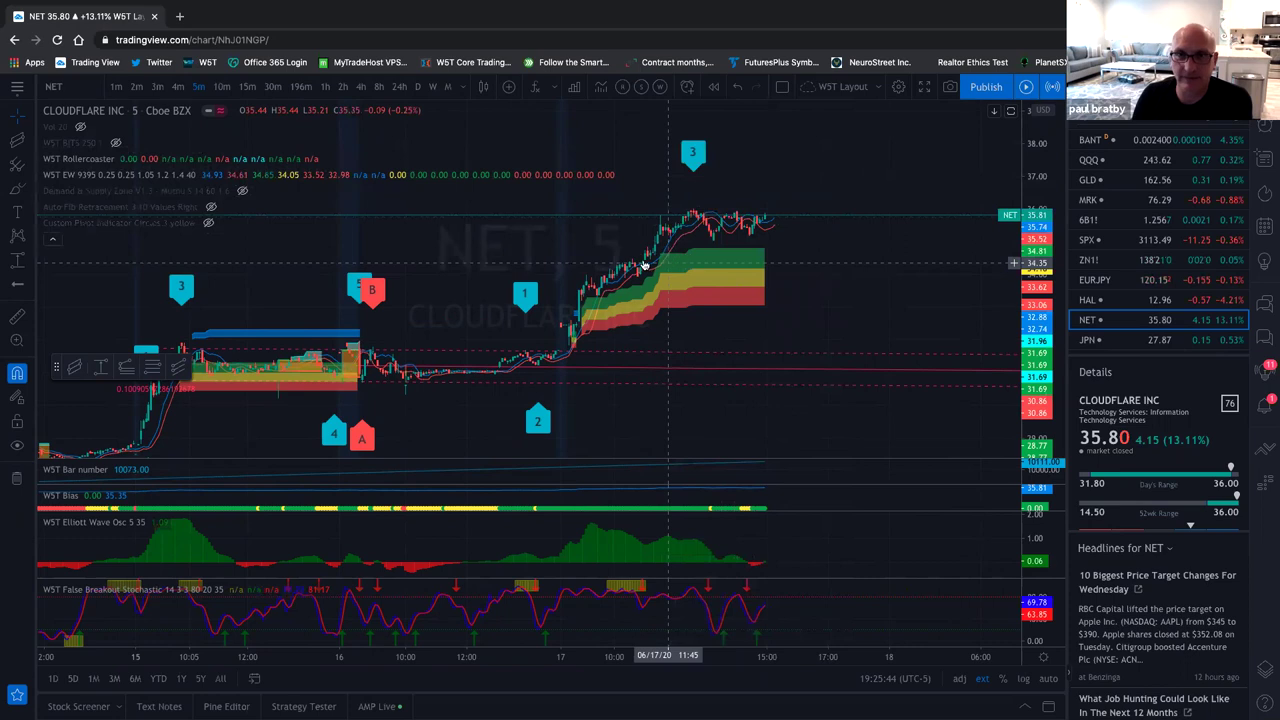
Draw a regression trend from the wave 3 high (06/15/20 09:50) to the wave 4 low (14:50) using the W5T Wave 4 Pullback Channel template
{"action": "scroll", "coordinate": [525, 350], "scroll_direction": "down", "scroll_amount": 4}
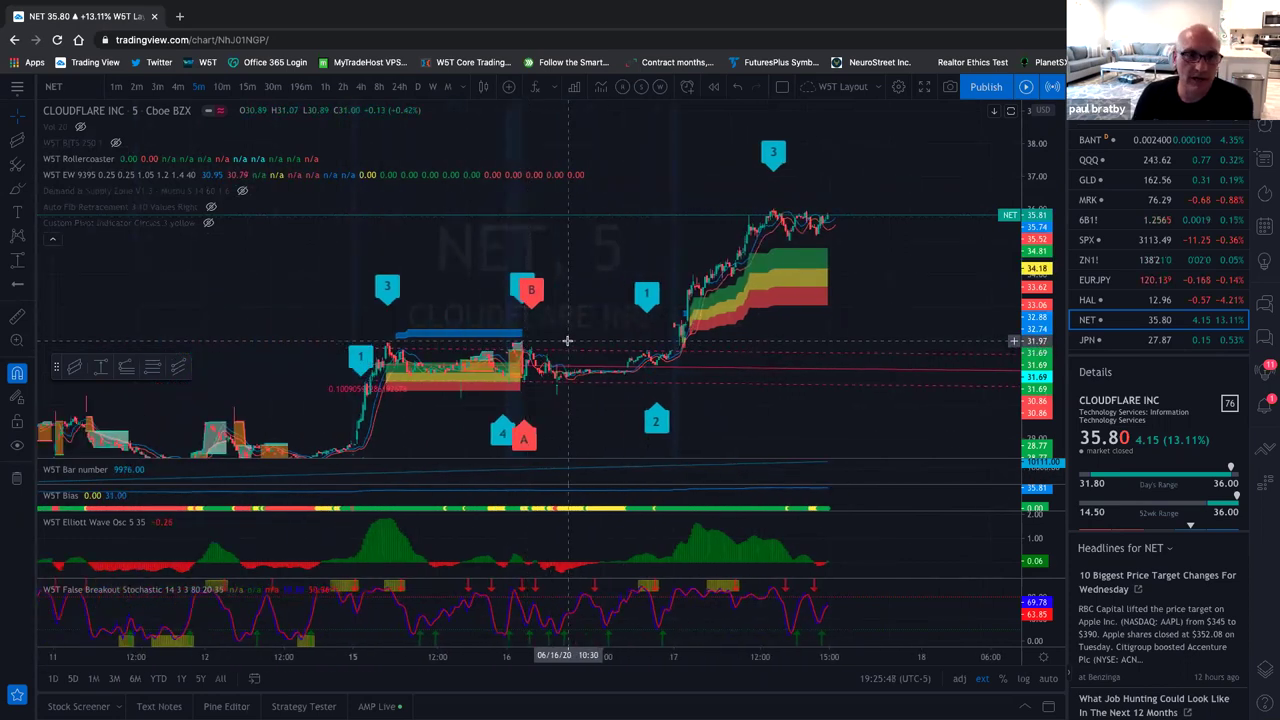
{"action": "left_click_drag", "start_coordinate": [1040, 422], "coordinate": [1040, 385]}
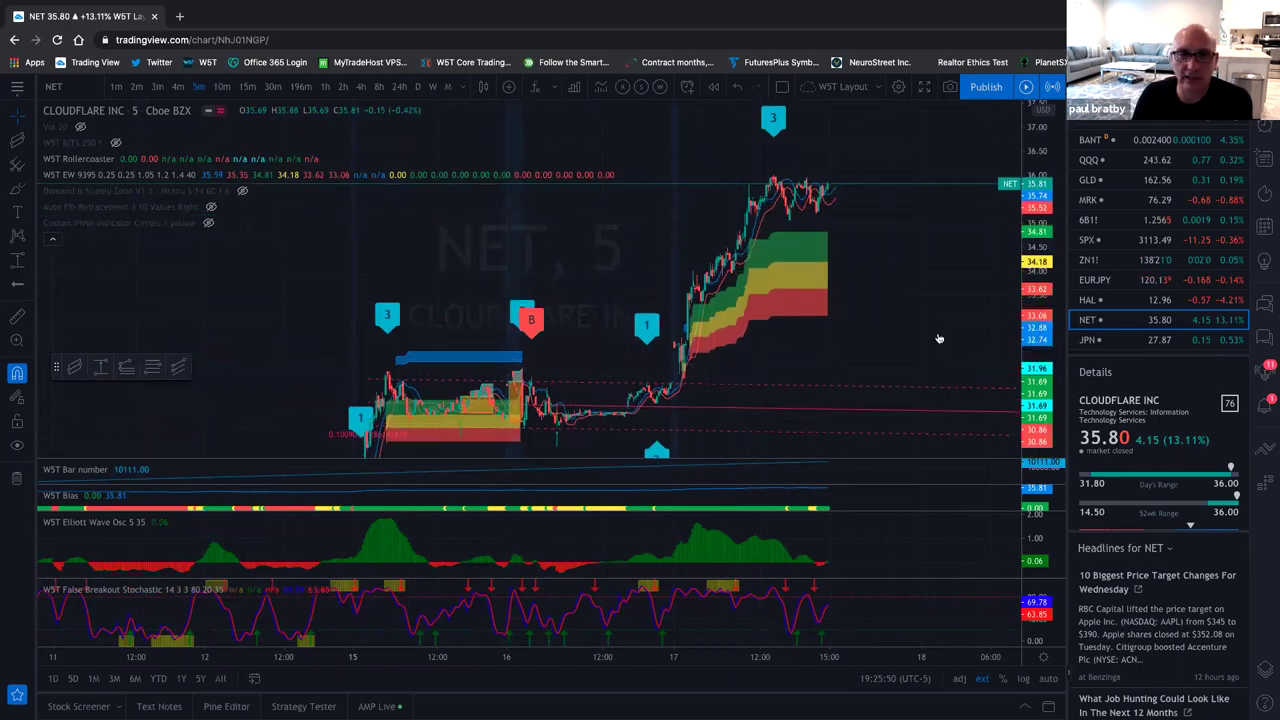
{"action": "scroll", "coordinate": [788, 372], "scroll_direction": "down", "scroll_amount": 5}
{"action": "scroll", "coordinate": [600, 360], "scroll_direction": "up", "scroll_amount": 3}
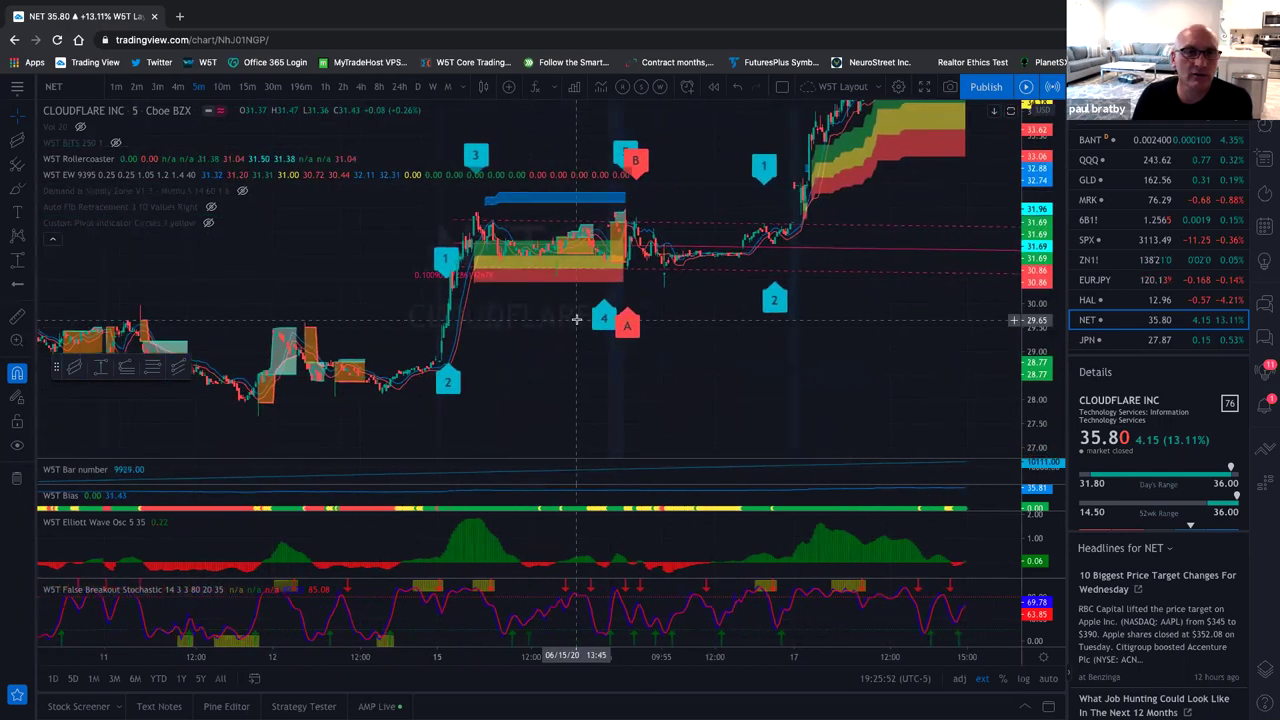
{"action": "scroll", "coordinate": [577, 320], "scroll_direction": "left", "scroll_amount": 5}
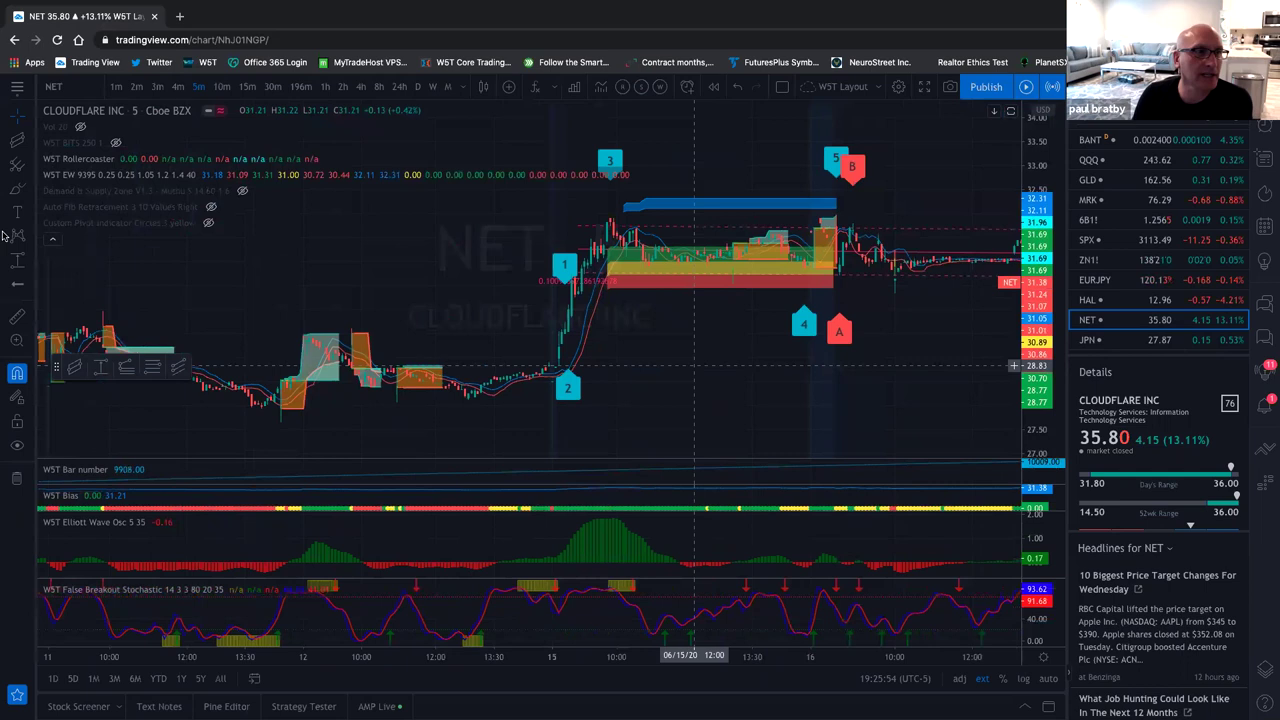
{"action": "mouse_move", "coordinate": [68, 224]}
{"action": "mouse_move", "coordinate": [104, 146]}
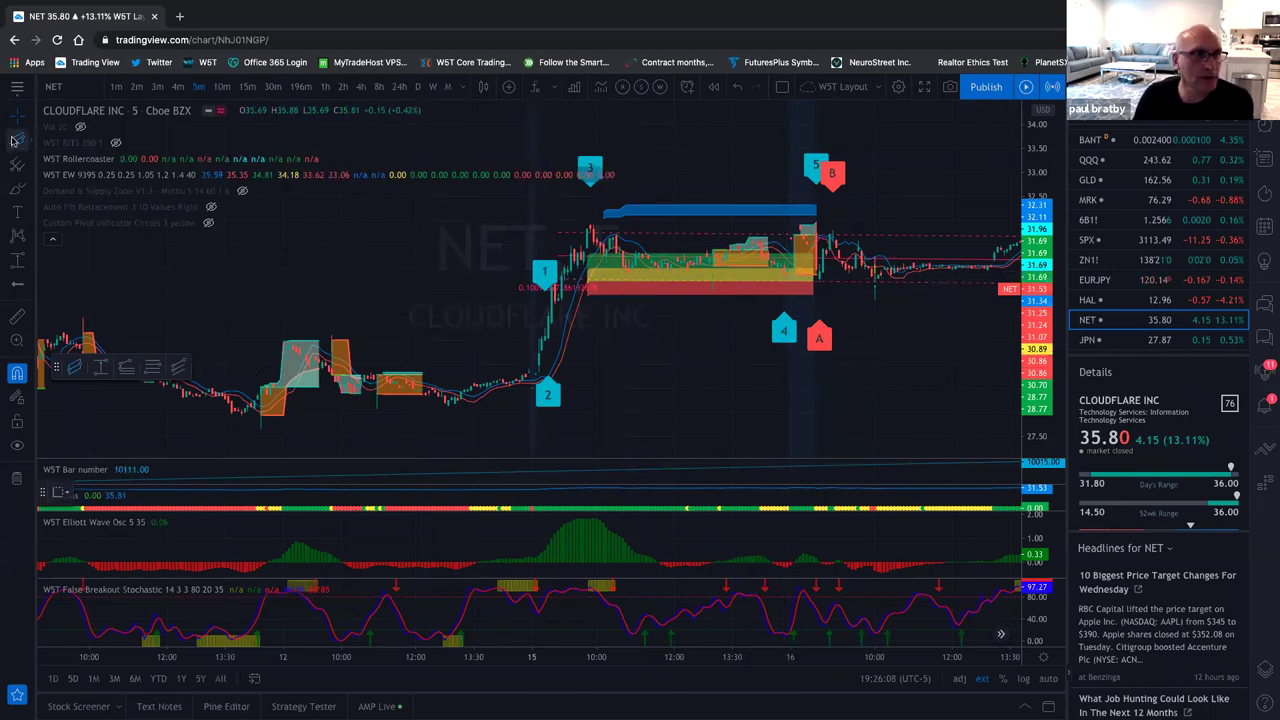
{"action": "left_click", "coordinate": [74, 367]}
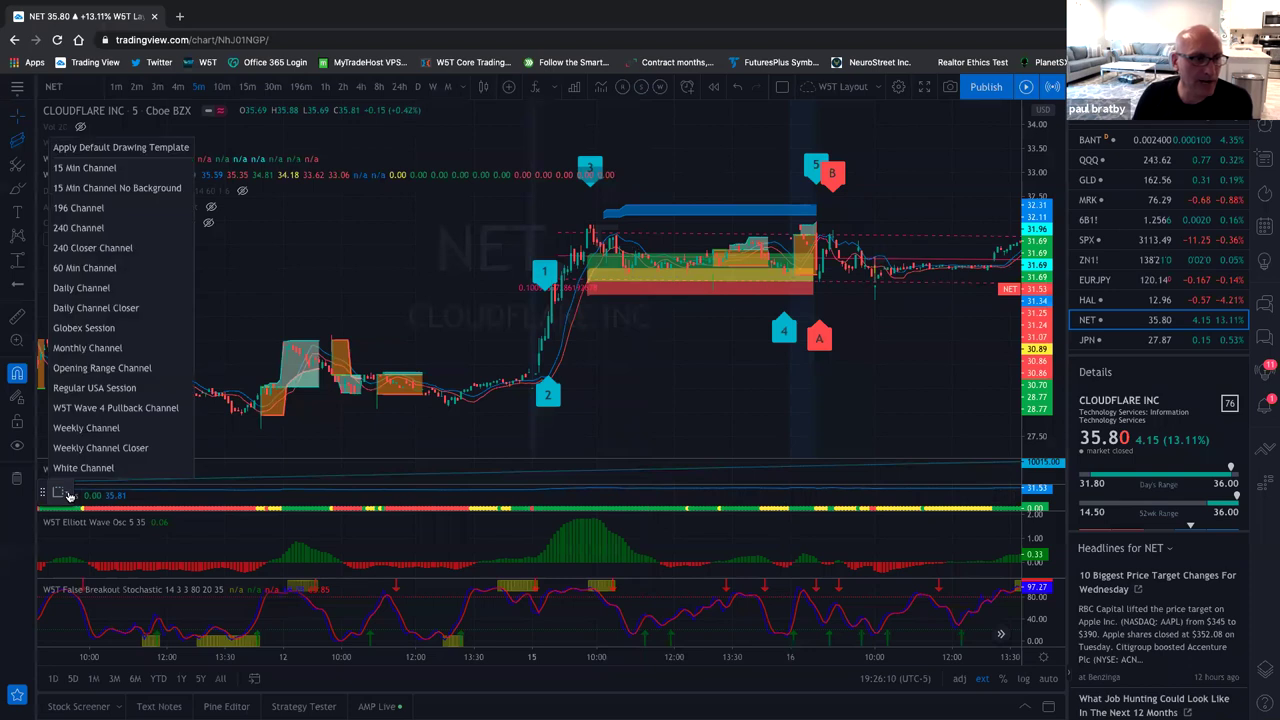
{"action": "left_click", "coordinate": [84, 408]}
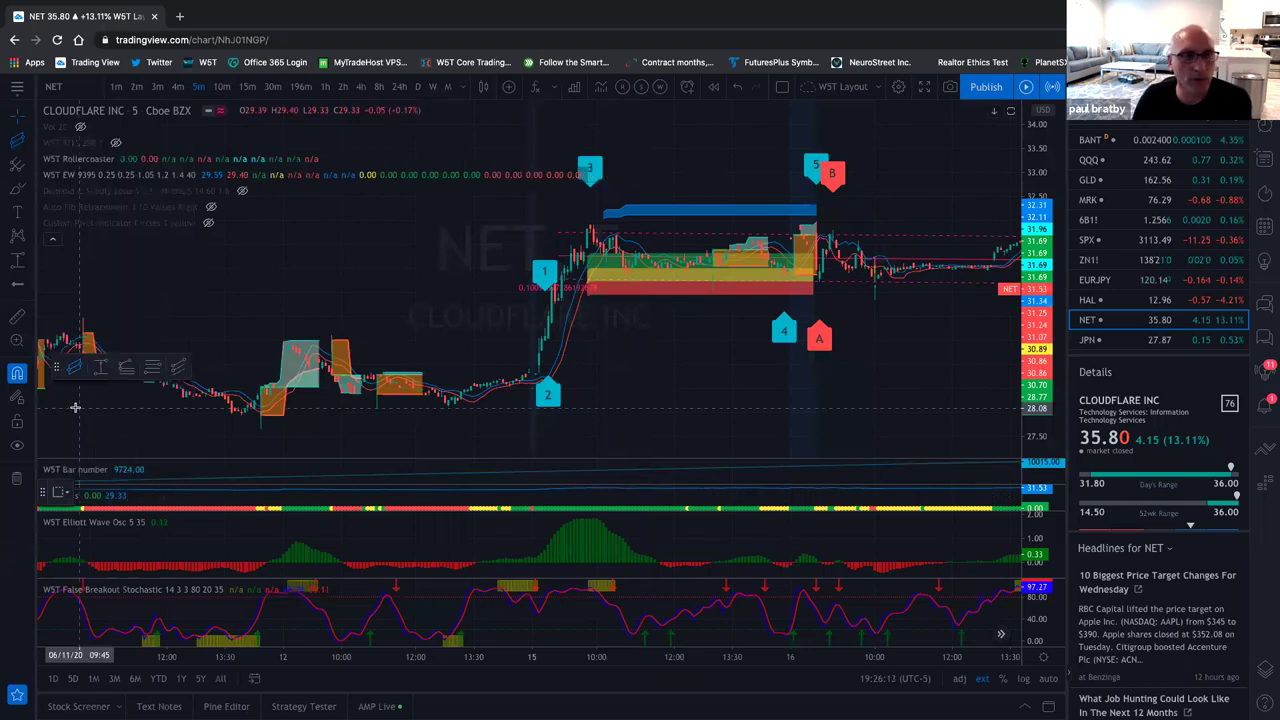
{"action": "left_click", "coordinate": [590, 222]}
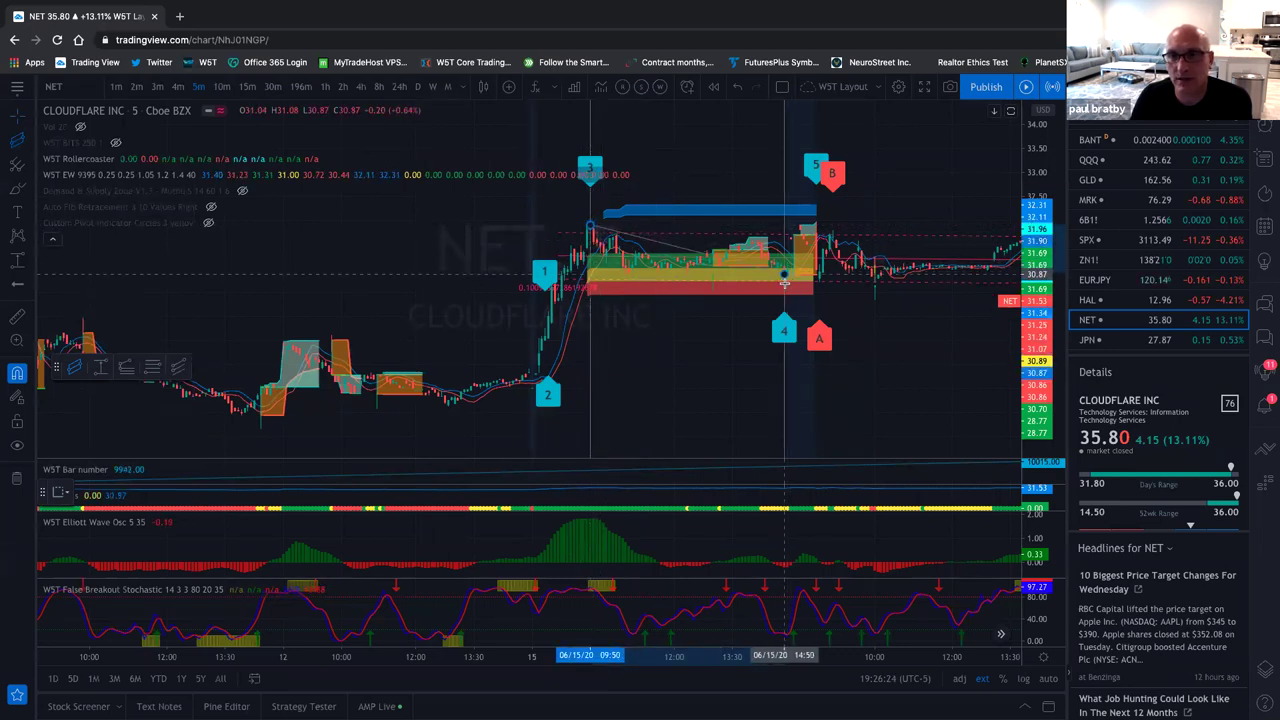
{"action": "left_click", "coordinate": [785, 283]}
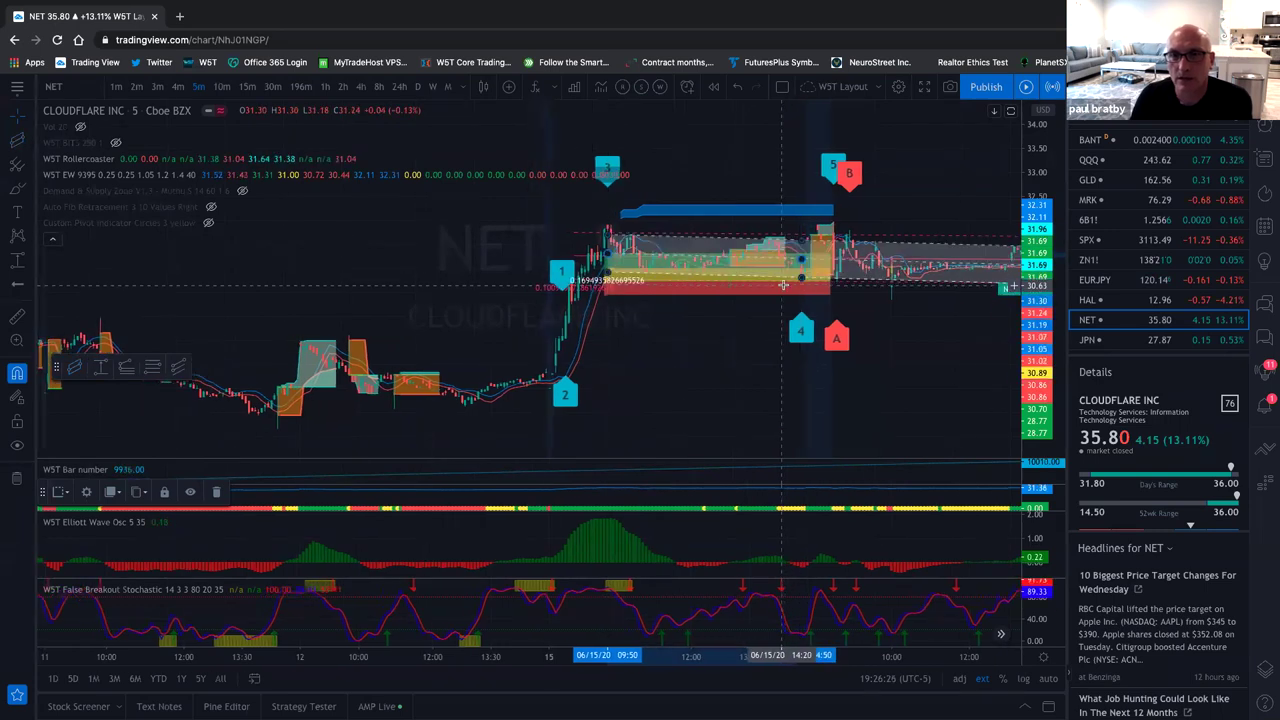
Review the new regression channel's deviation inputs and Source options, keeping Close, and examine the channel around waves 3 to 5 up close
{"action": "scroll", "coordinate": [955, 312], "scroll_direction": "up", "scroll_amount": 2}
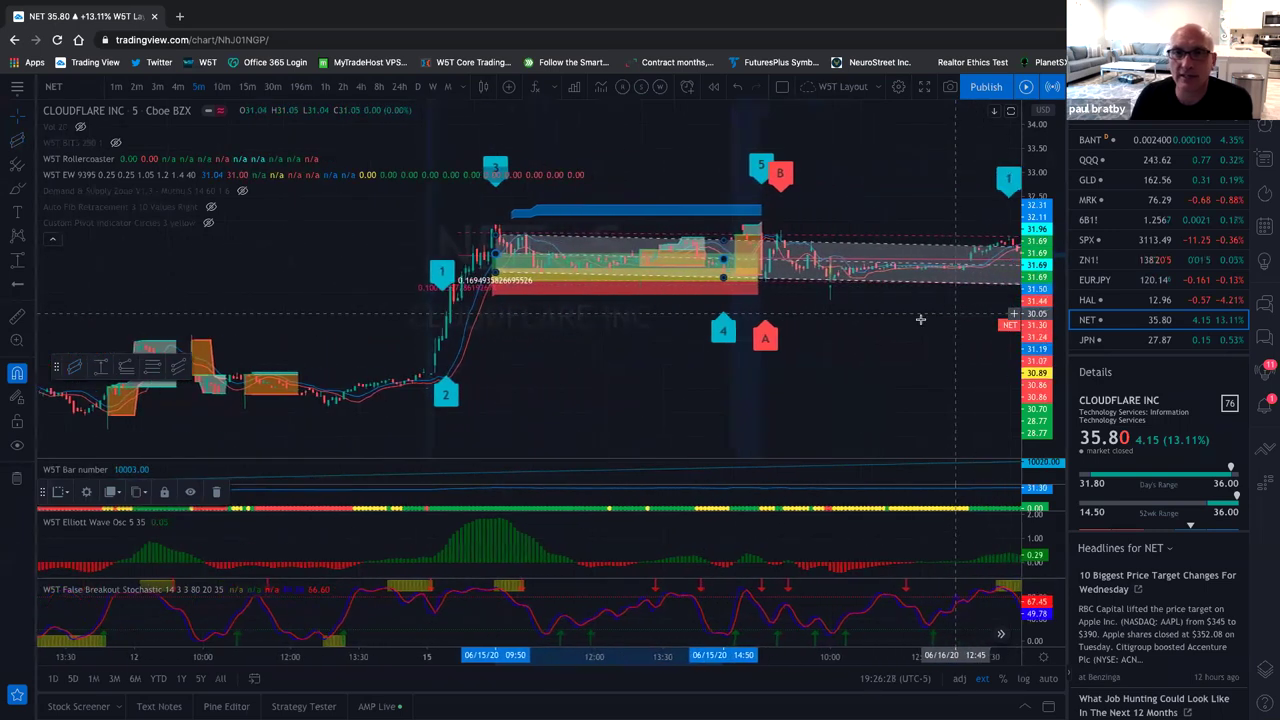
{"action": "right_click", "coordinate": [619, 241]}
{"action": "left_click", "coordinate": [661, 428]}
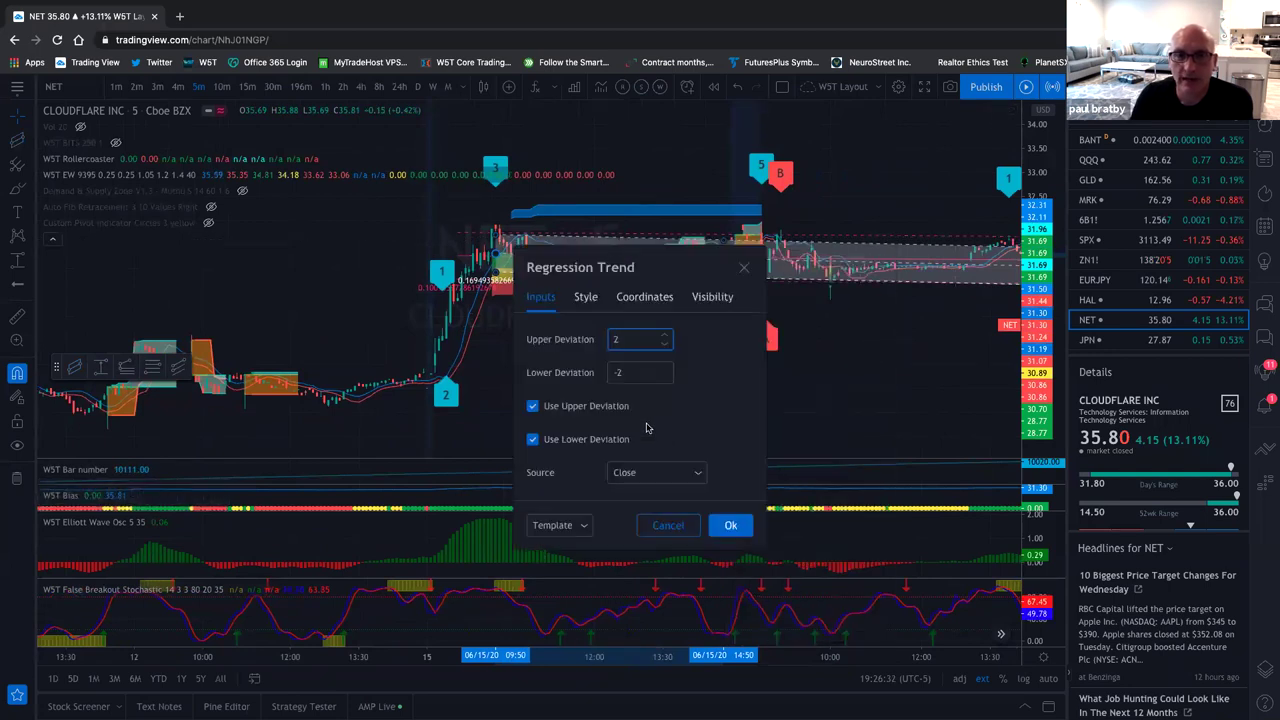
{"action": "left_click", "coordinate": [697, 475]}
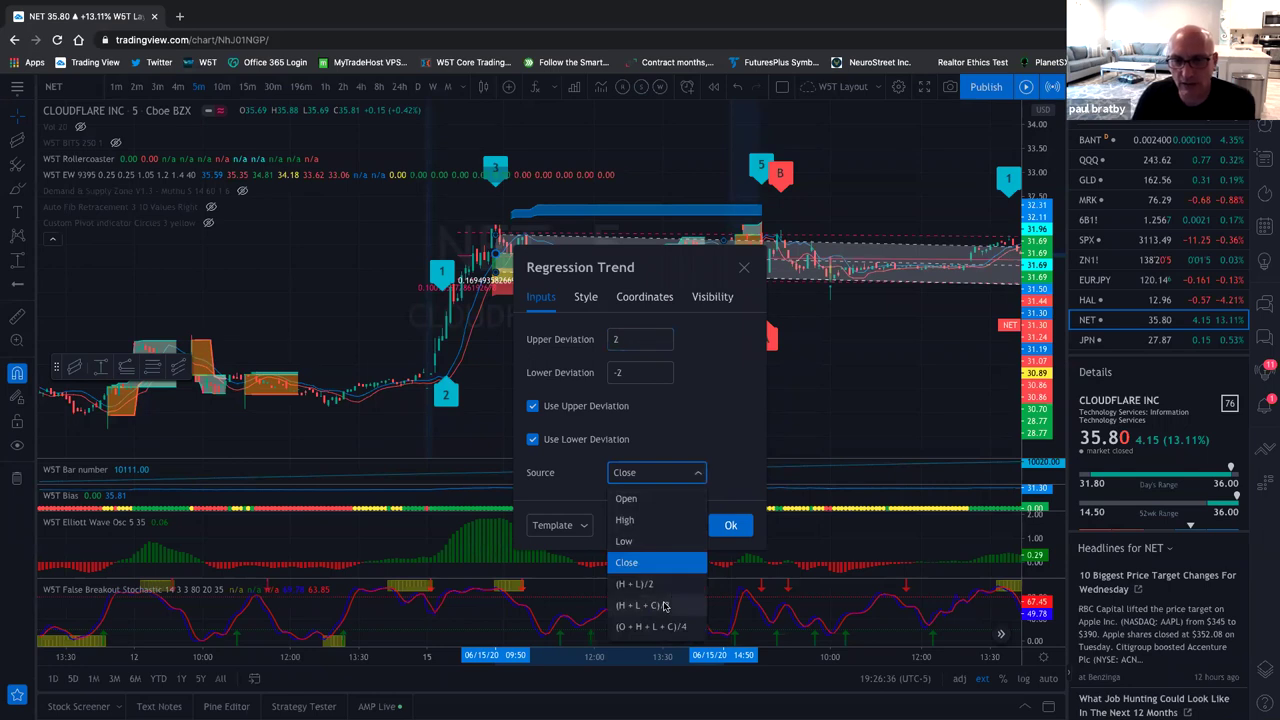
{"action": "left_click", "coordinate": [693, 475]}
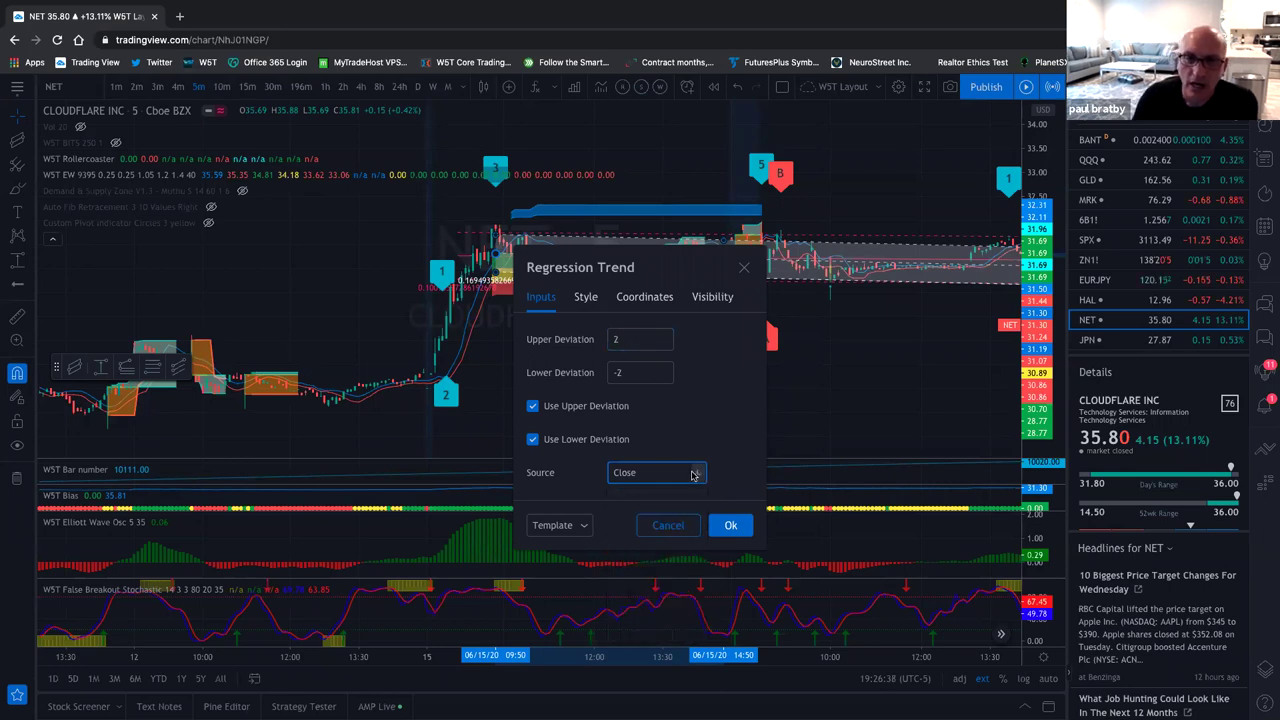
{"action": "left_click", "coordinate": [729, 526]}
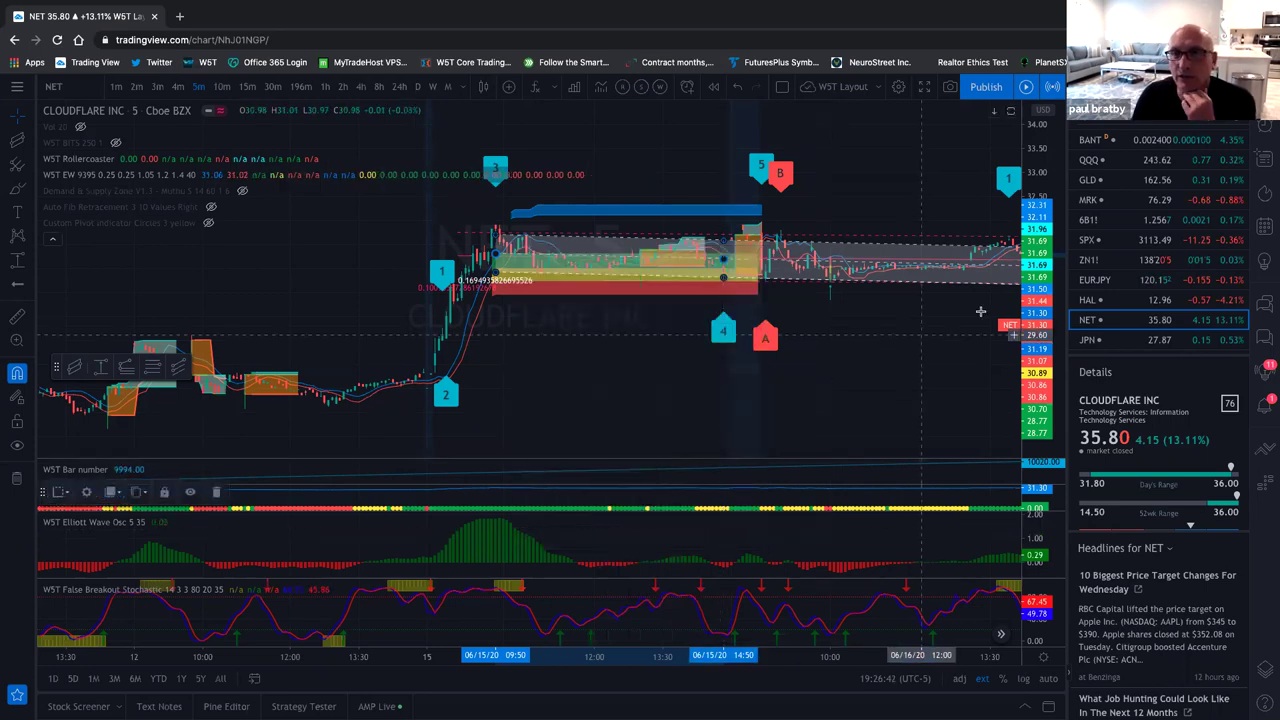
{"action": "left_click_drag", "start_coordinate": [1035, 320], "coordinate": [1035, 240]}
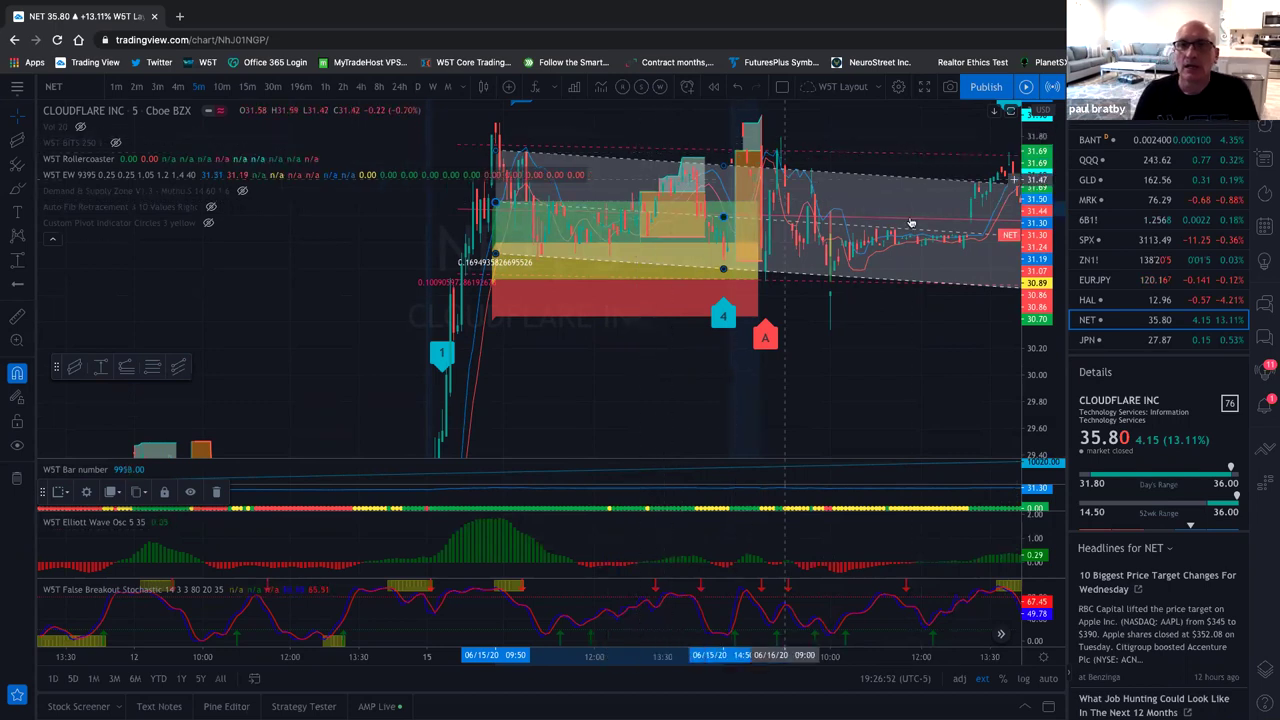
{"action": "left_click_drag", "start_coordinate": [939, 317], "coordinate": [899, 397]}
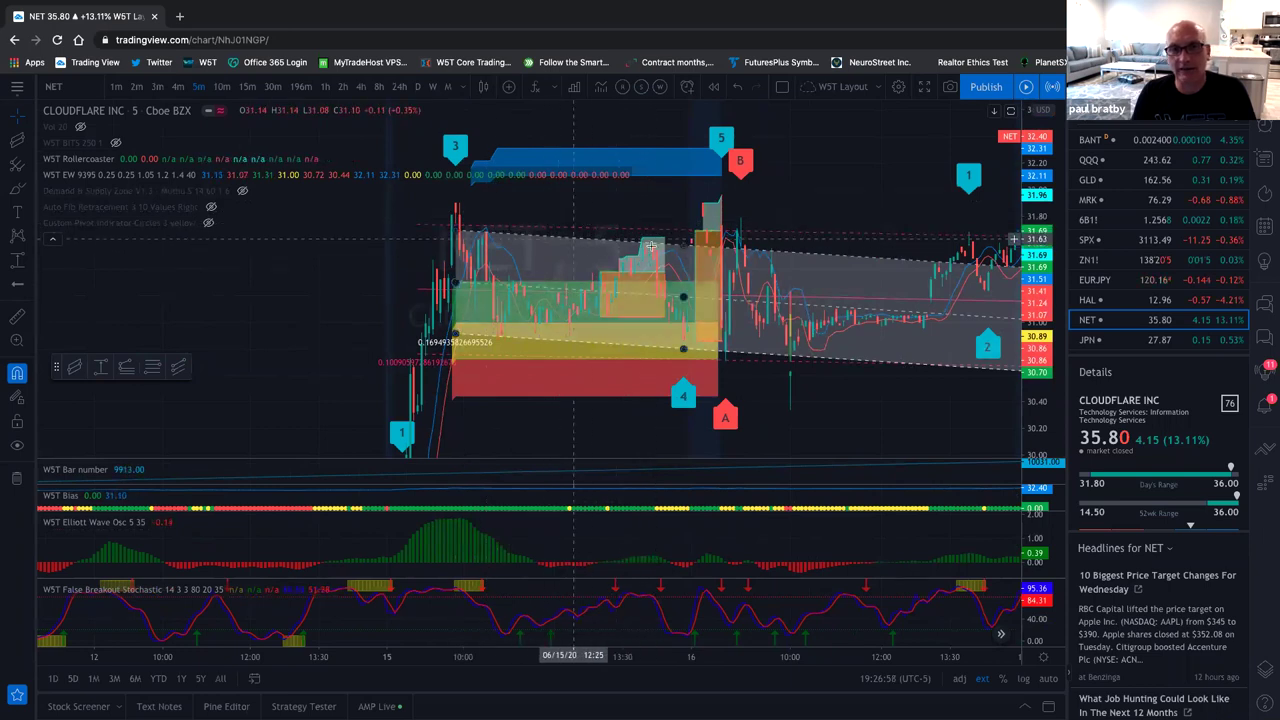
{"action": "left_click", "coordinate": [679, 351]}
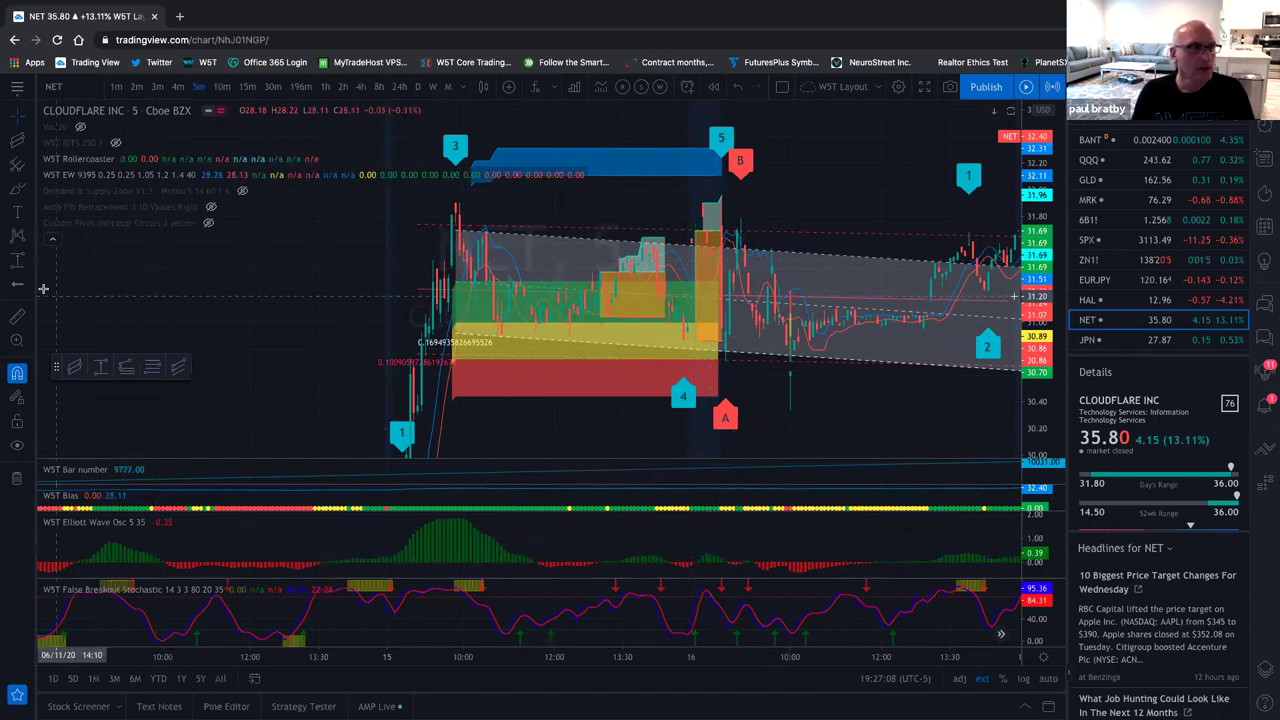
Draw a W5T 90/140 Fib retracement on the Elliott Wave oscillator between 06/16/20 07:35 and the 06/15/20 09:25 peak, and enlarge that pane
{"action": "left_click", "coordinate": [33, 166]}
{"action": "left_click", "coordinate": [62, 403]}
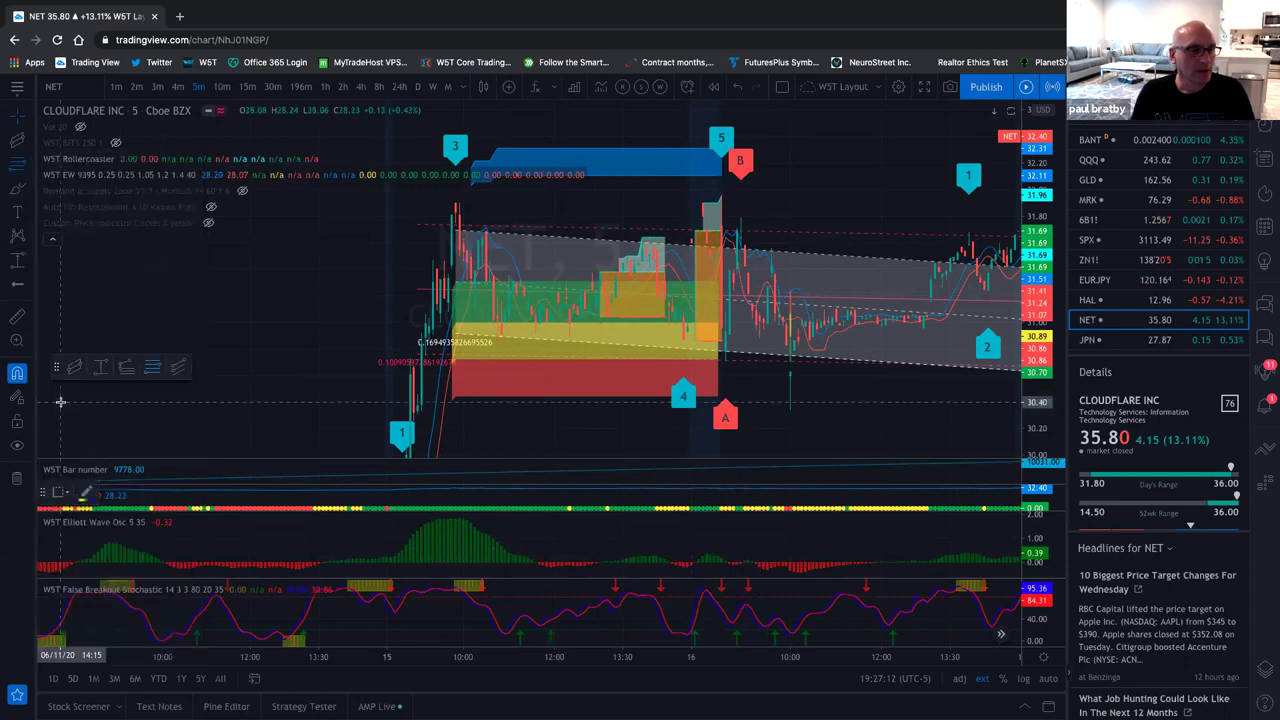
{"action": "left_click", "coordinate": [62, 492]}
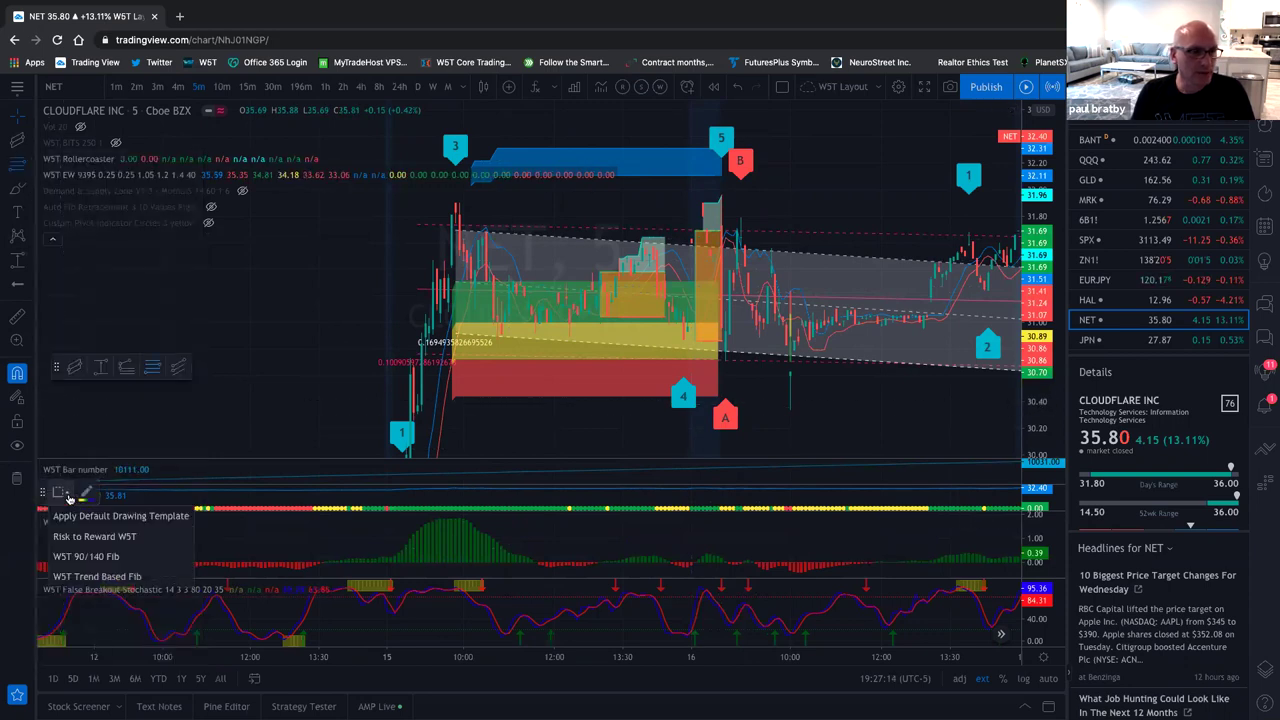
{"action": "left_click", "coordinate": [92, 556]}
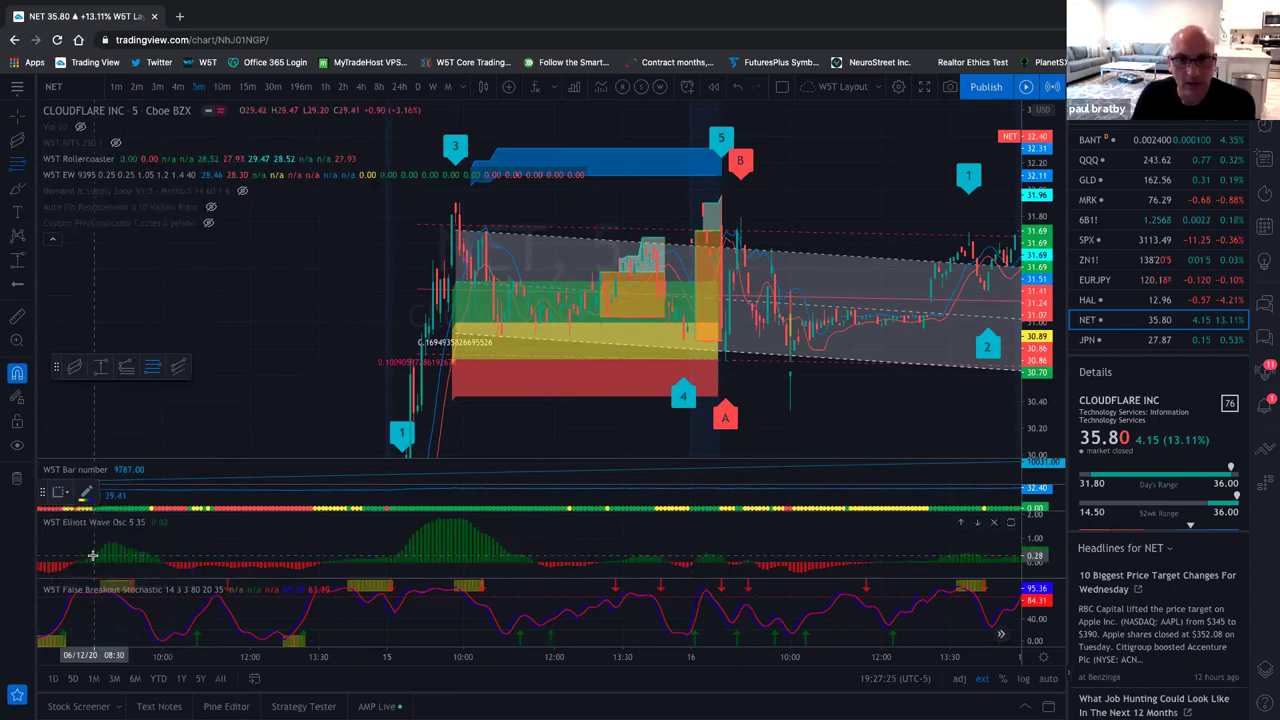
{"action": "left_click", "coordinate": [693, 560]}
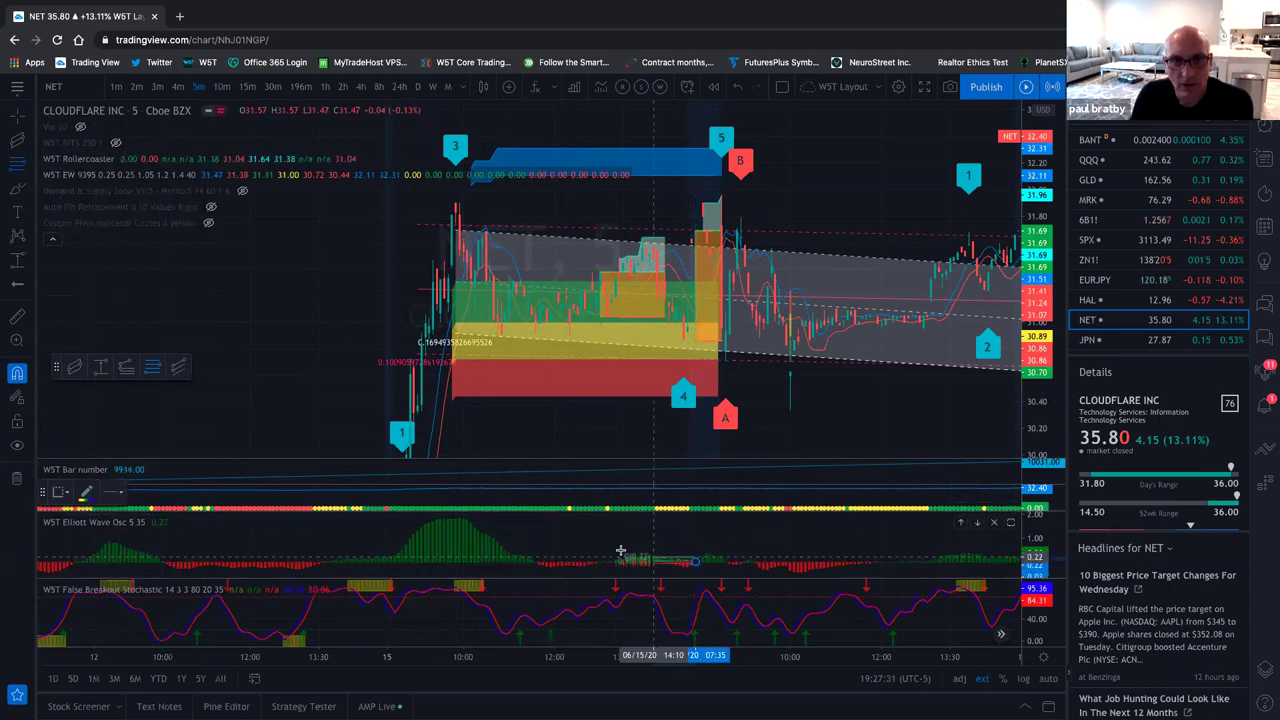
{"action": "left_click", "coordinate": [436, 516]}
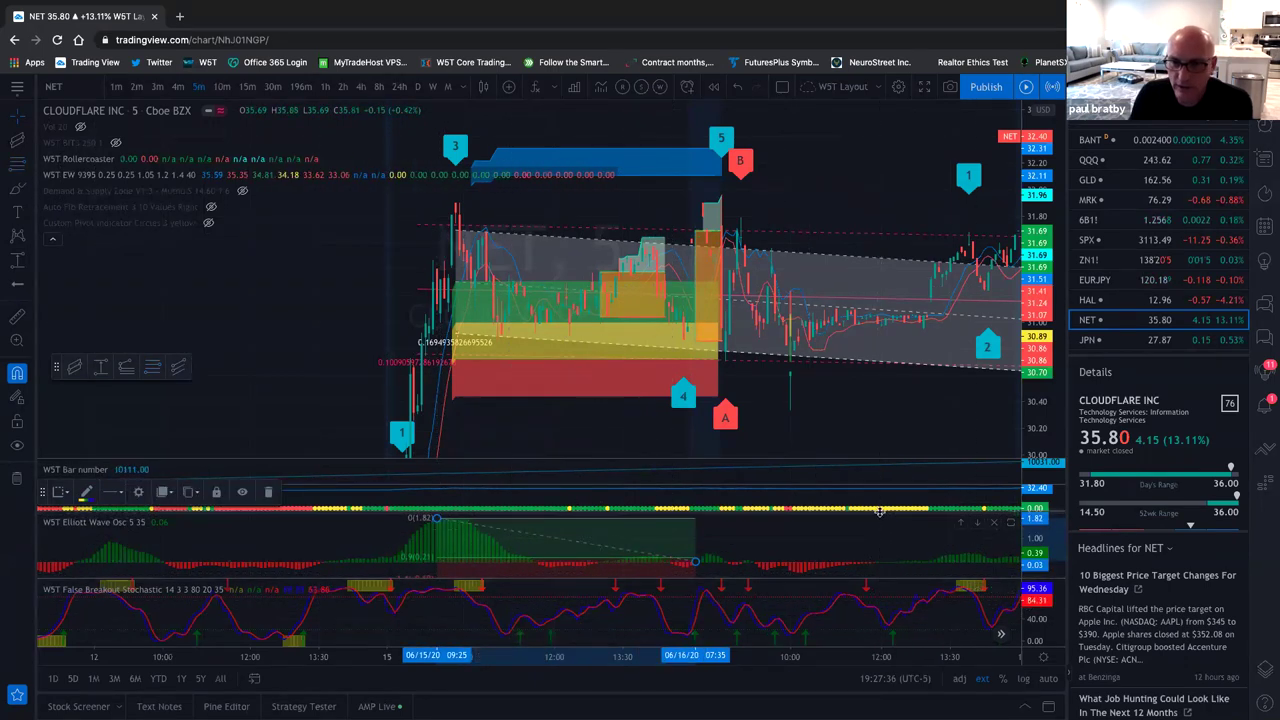
{"action": "left_click_drag", "start_coordinate": [879, 511], "coordinate": [879, 499]}
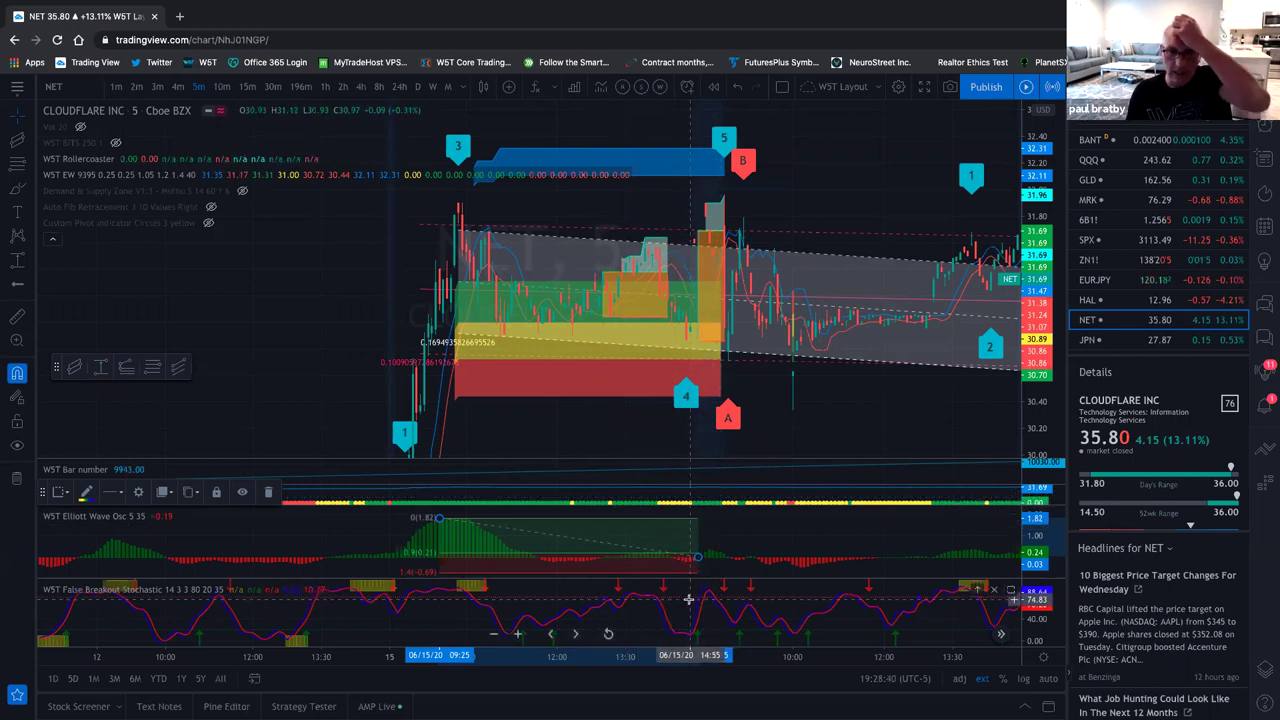
Compare the oscillator's pullback with the coloured wave 4 zones and the regression channel on the price chart, and select that channel
{"action": "scroll", "coordinate": [714, 427], "scroll_direction": "left", "scroll_amount": 5}
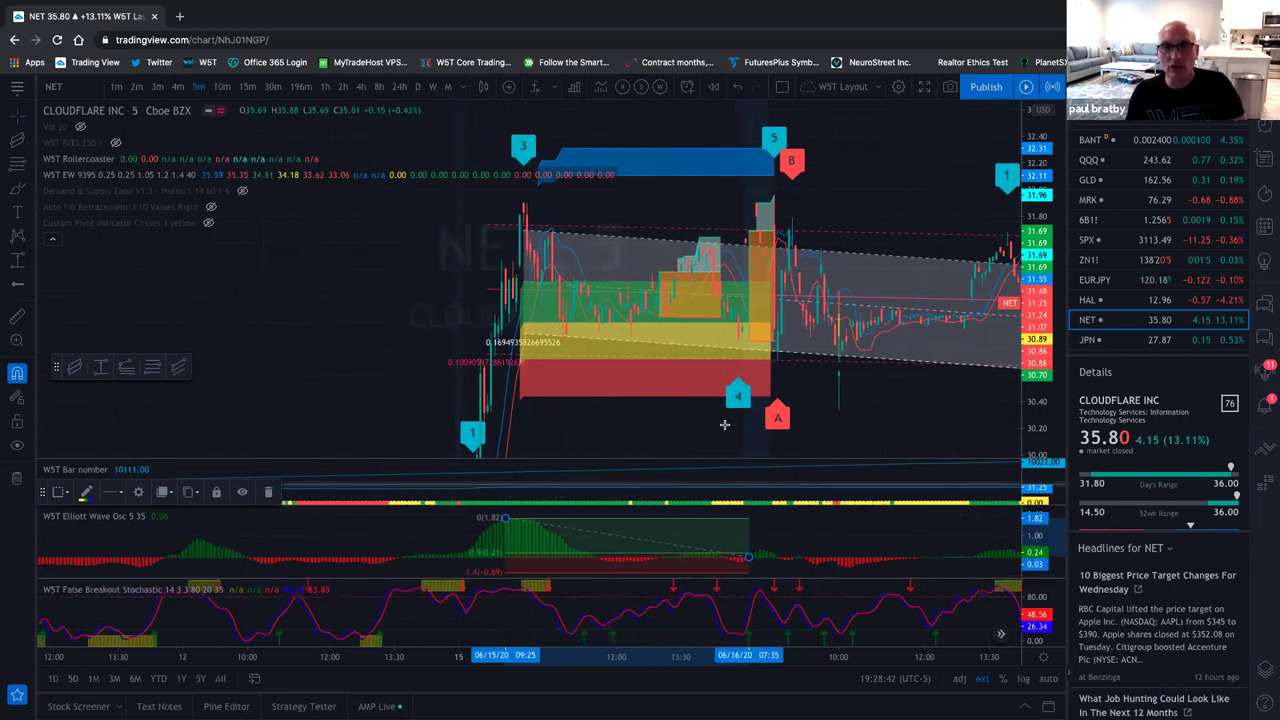
{"action": "scroll", "coordinate": [714, 427], "scroll_direction": "left", "scroll_amount": 3}
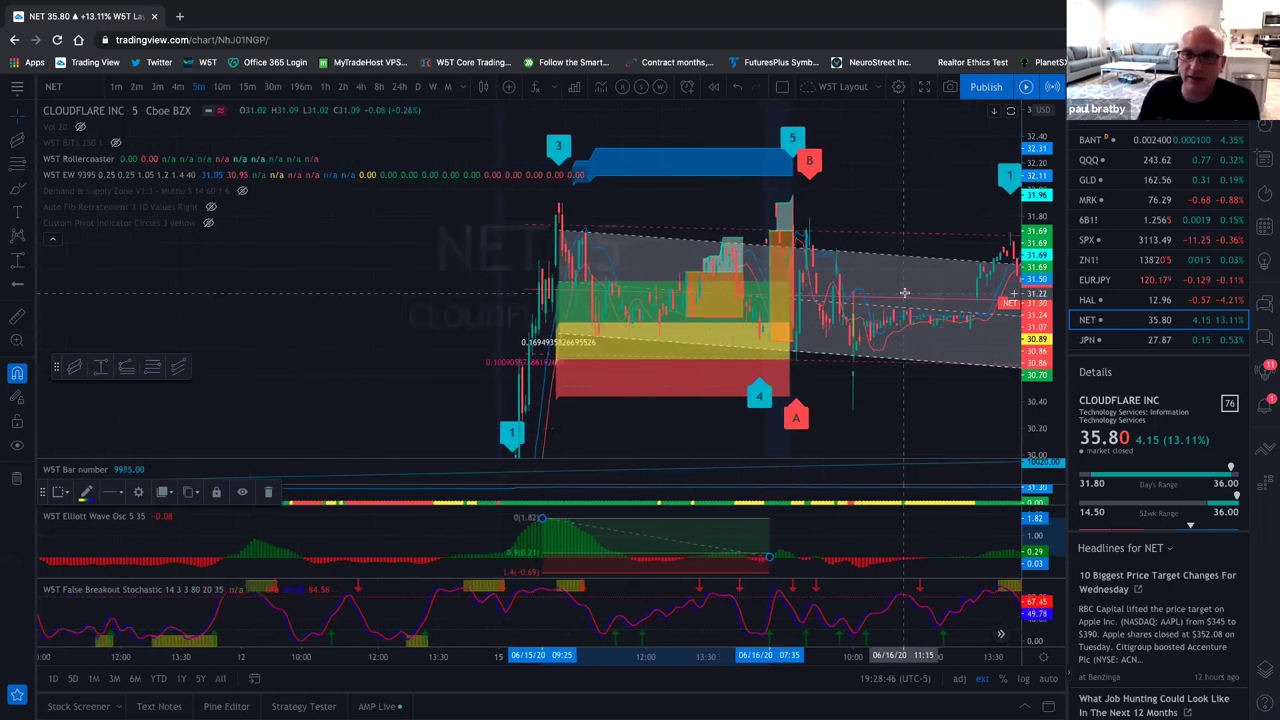
{"action": "left_click_drag", "start_coordinate": [1041, 198], "coordinate": [1032, 285]}
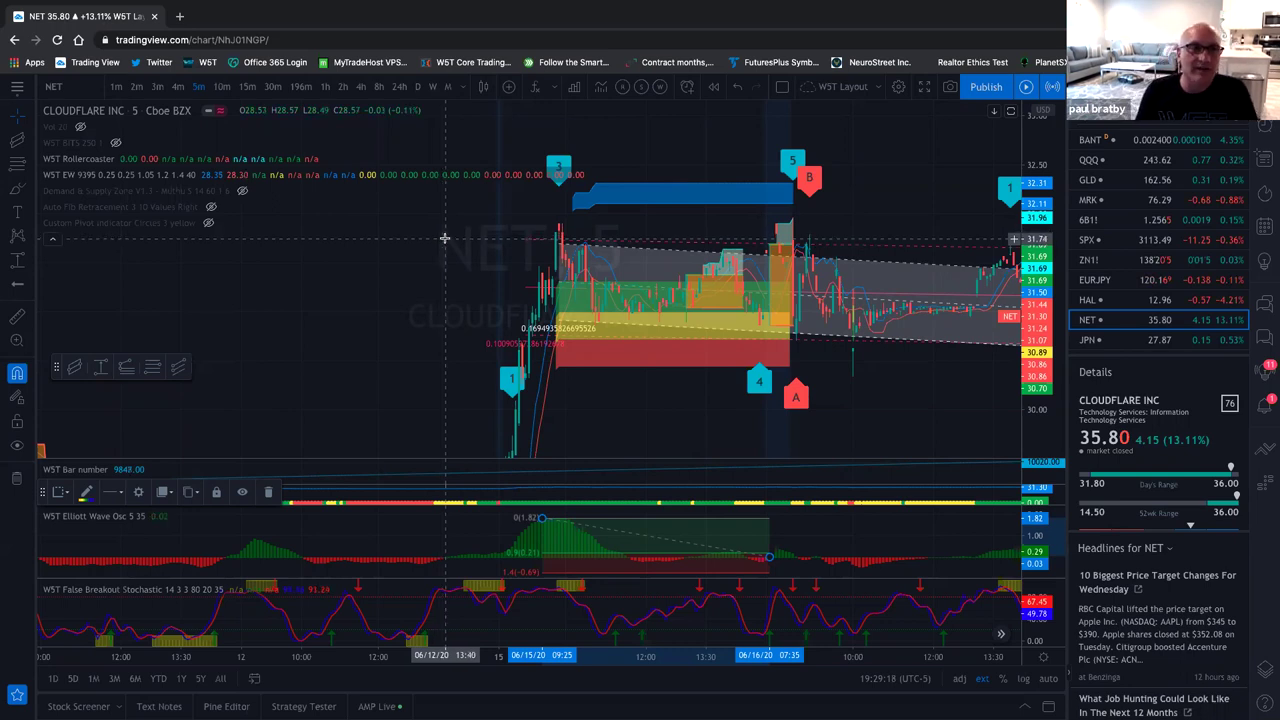
{"action": "left_click", "coordinate": [560, 342]}
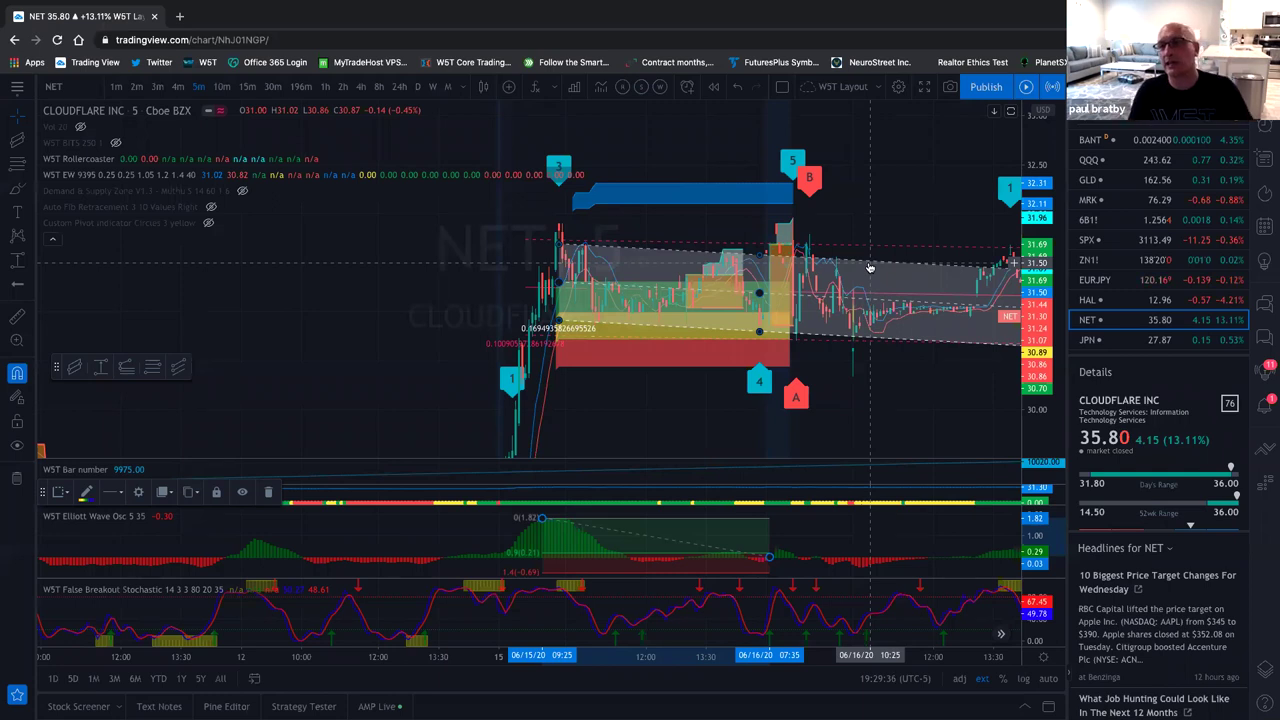
Show the hidden Vol and W5T BITS indicators on the NET 5-minute chart
{"action": "scroll", "coordinate": [878, 350], "scroll_direction": "down", "scroll_amount": 2}
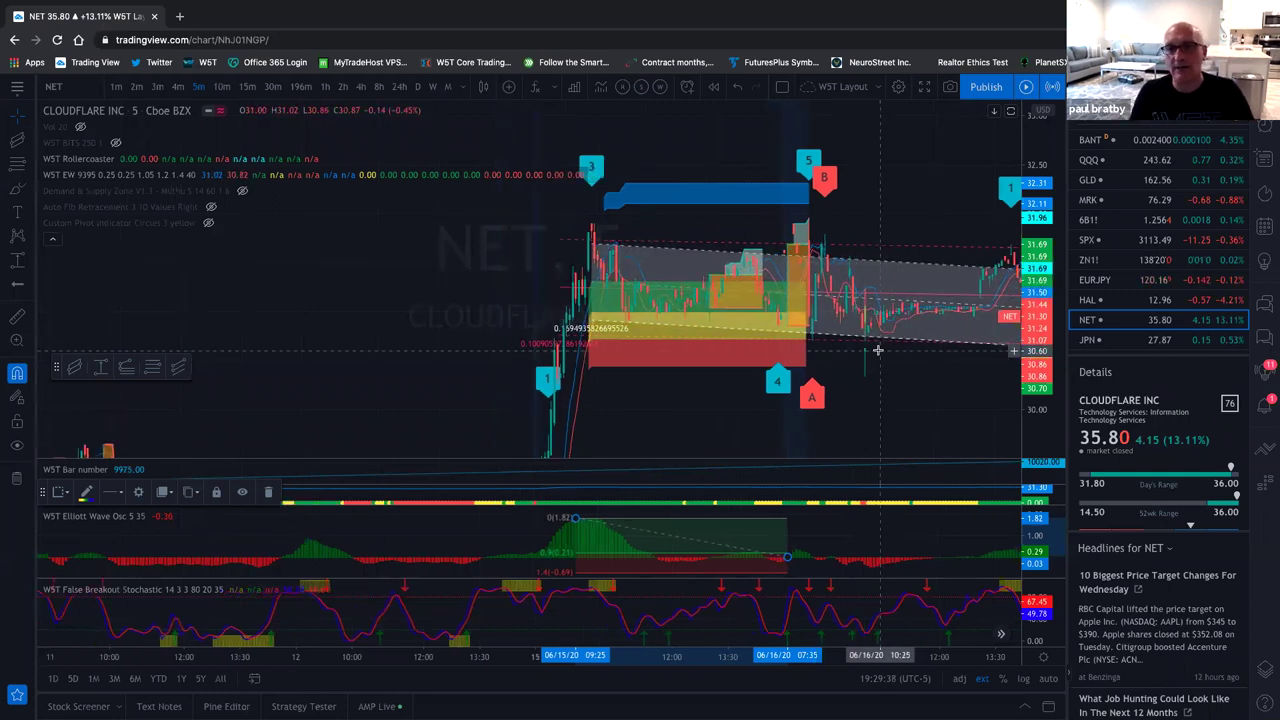
{"action": "scroll", "coordinate": [878, 350], "scroll_direction": "down", "scroll_amount": 5}
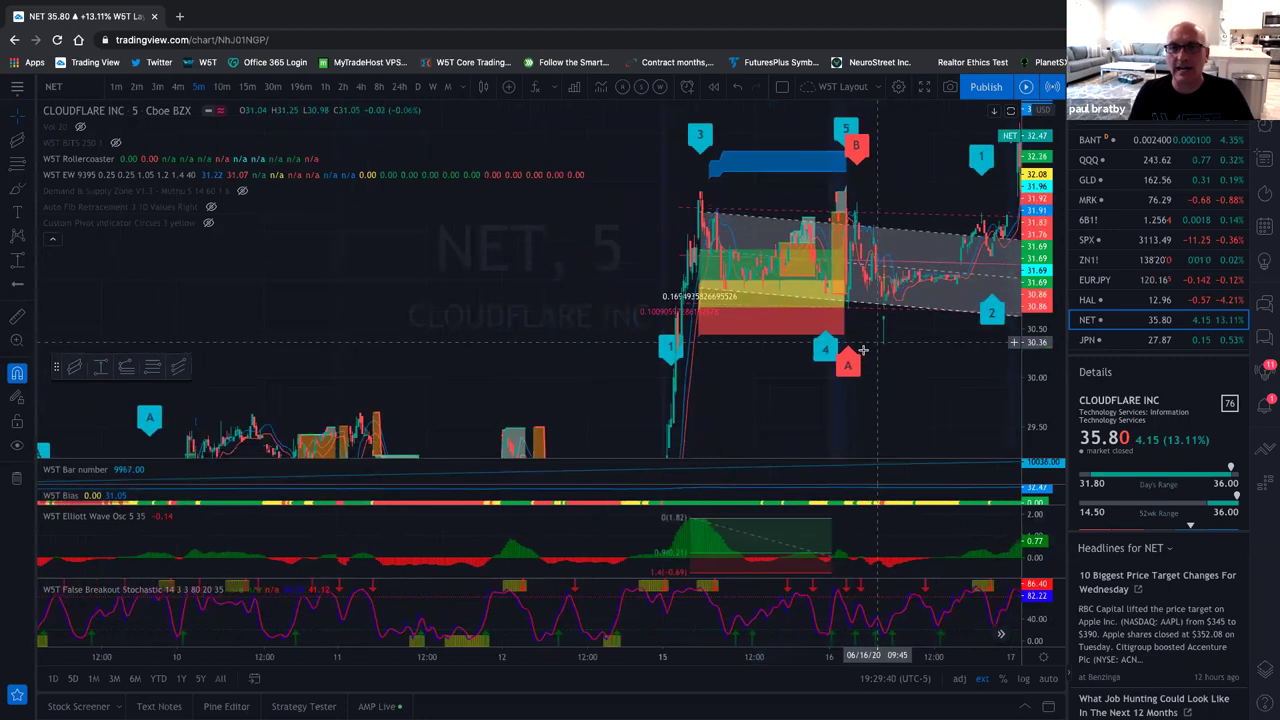
{"action": "scroll", "coordinate": [862, 350], "scroll_direction": "down", "scroll_amount": 1}
{"action": "scroll", "coordinate": [836, 333], "scroll_direction": "down", "scroll_amount": 1}
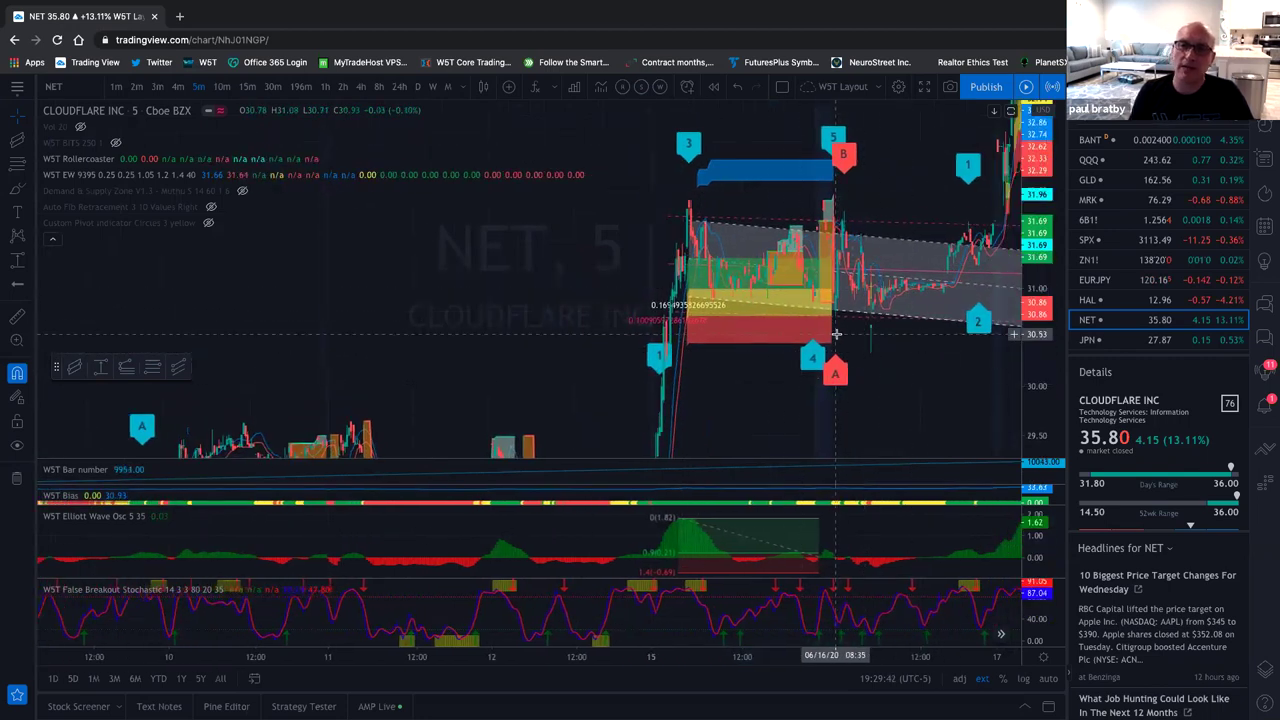
{"action": "scroll", "coordinate": [840, 340], "scroll_direction": "down", "scroll_amount": 3}
{"action": "left_click_drag", "start_coordinate": [850, 365], "coordinate": [763, 335]}
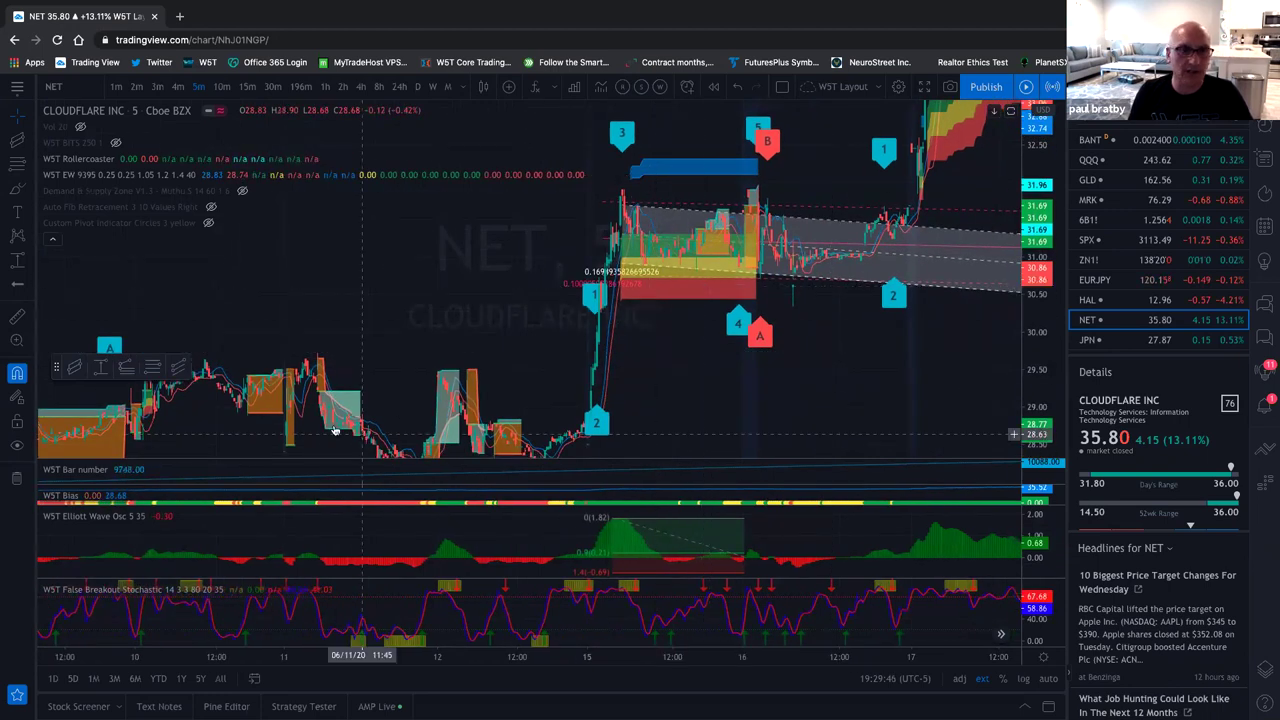
{"action": "left_click", "coordinate": [79, 127]}
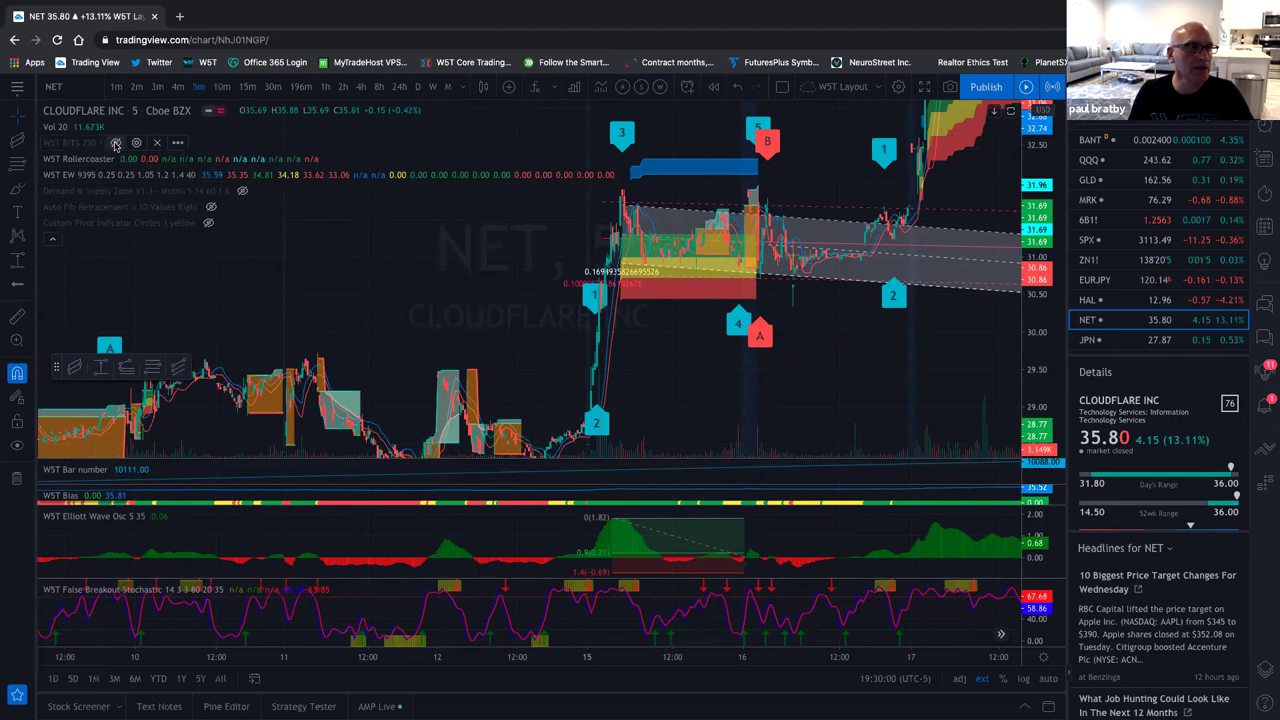
{"action": "left_click", "coordinate": [116, 145]}
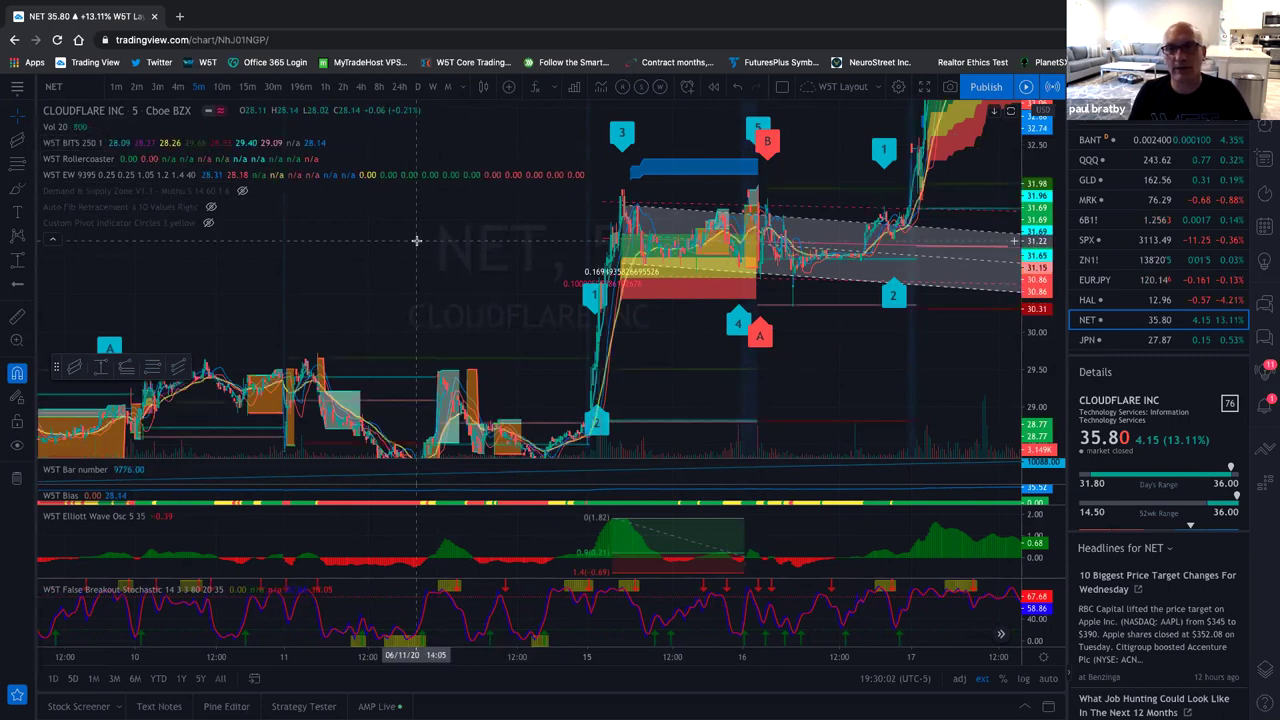
Examine NET's 5-minute price action around the wave 4 pullback zones and the wave 1 and 2 labels after them
{"action": "scroll", "coordinate": [672, 302], "scroll_direction": "right", "scroll_amount": 5}
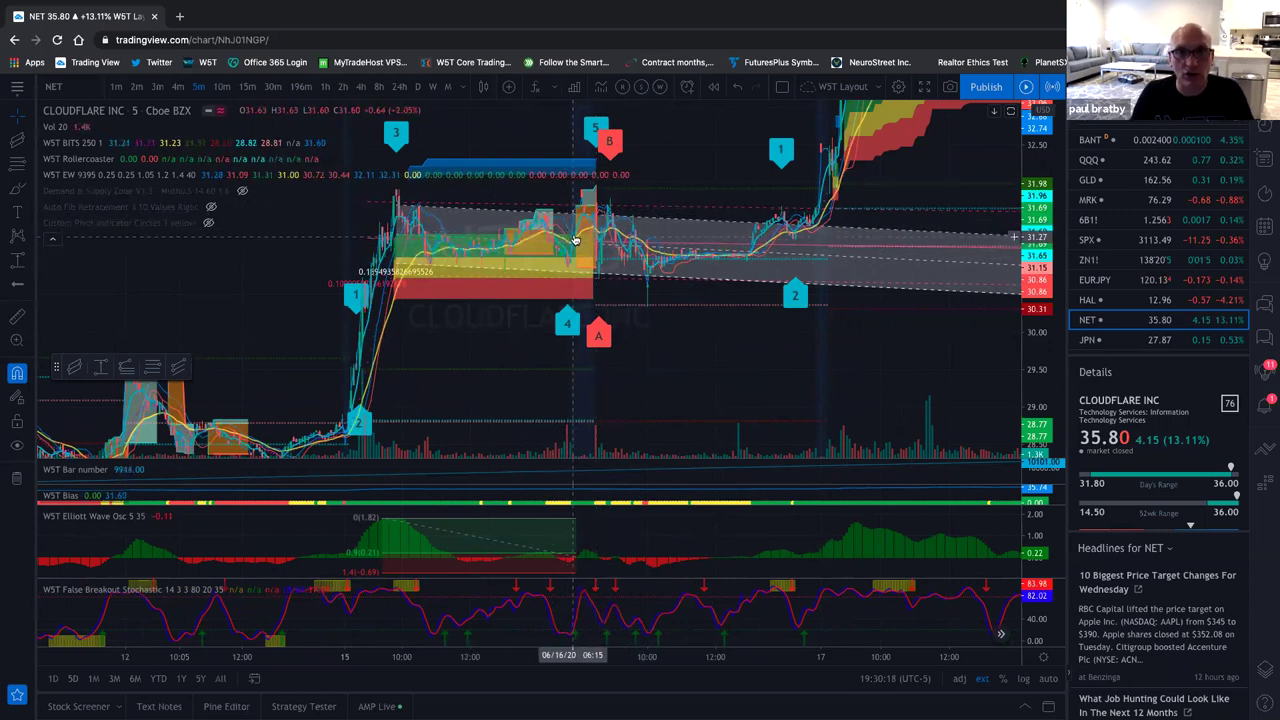
{"action": "scroll", "coordinate": [1004, 314], "scroll_direction": "up", "scroll_amount": 3}
{"action": "scroll", "coordinate": [1004, 314], "scroll_direction": "up", "scroll_amount": 2}
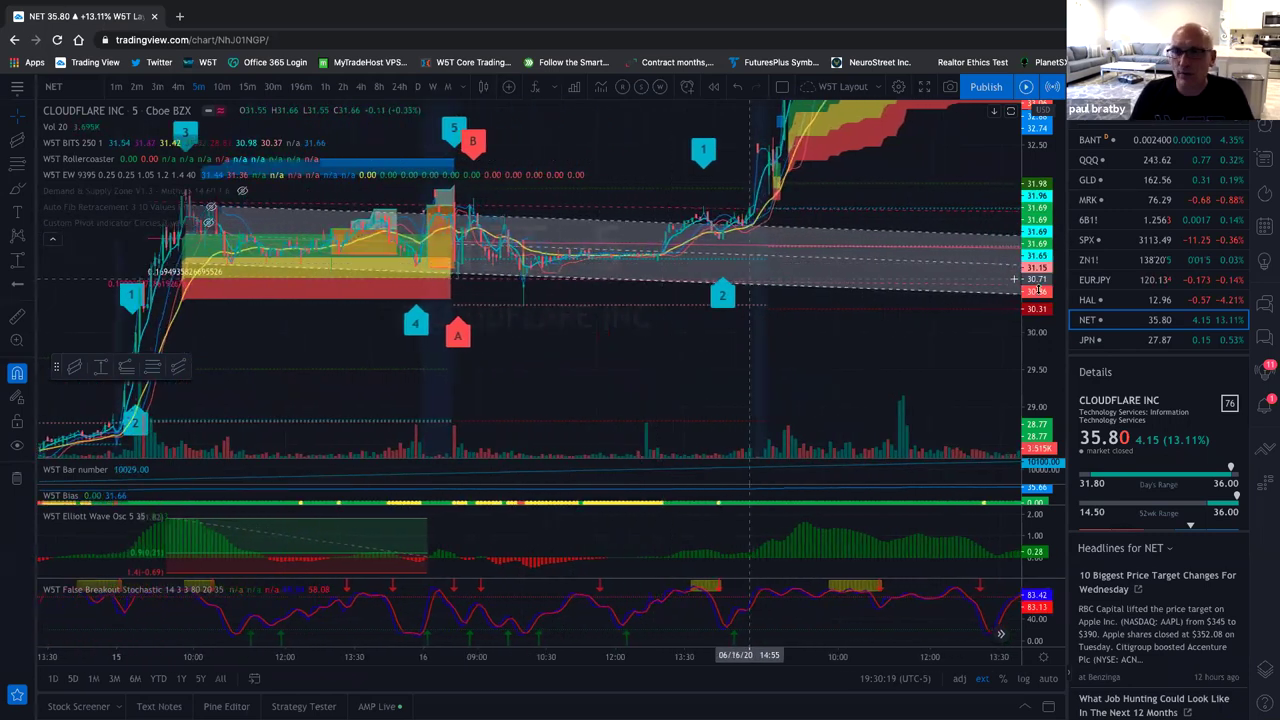
{"action": "scroll", "coordinate": [786, 347], "scroll_direction": "down", "scroll_amount": 2}
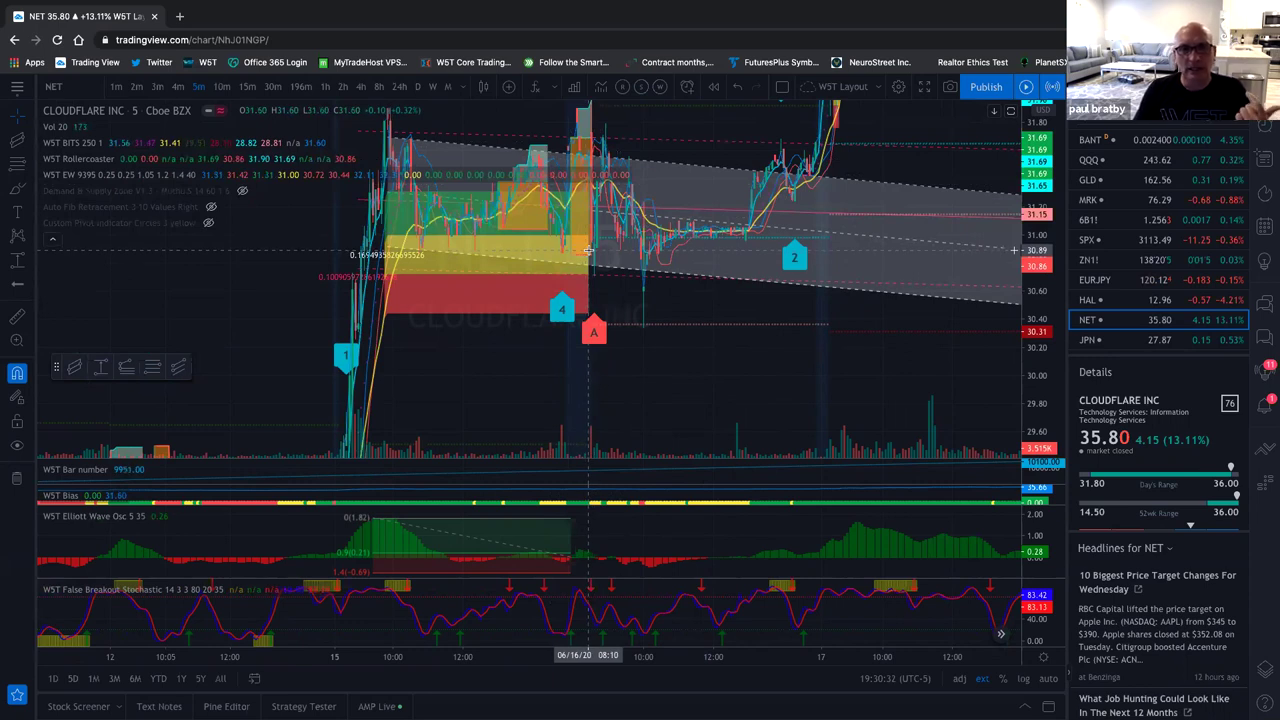
{"action": "scroll", "coordinate": [886, 354], "scroll_direction": "up", "scroll_amount": 4}
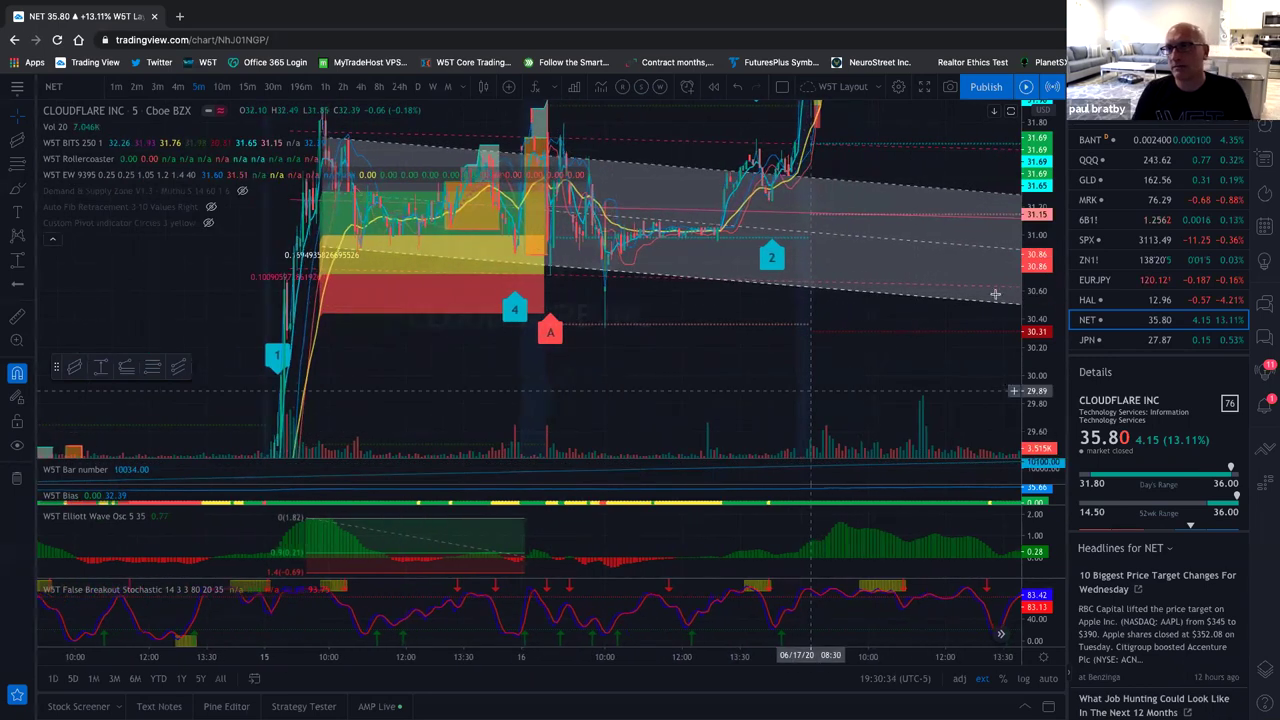
{"action": "scroll", "coordinate": [1095, 232], "scroll_direction": "down", "scroll_amount": 2}
Load ES1! from the watchlist and hide the W5T BITS, W5T Rollercoaster and W5T EW indicators
{"action": "scroll", "coordinate": [1095, 232], "scroll_direction": "up", "scroll_amount": 2}
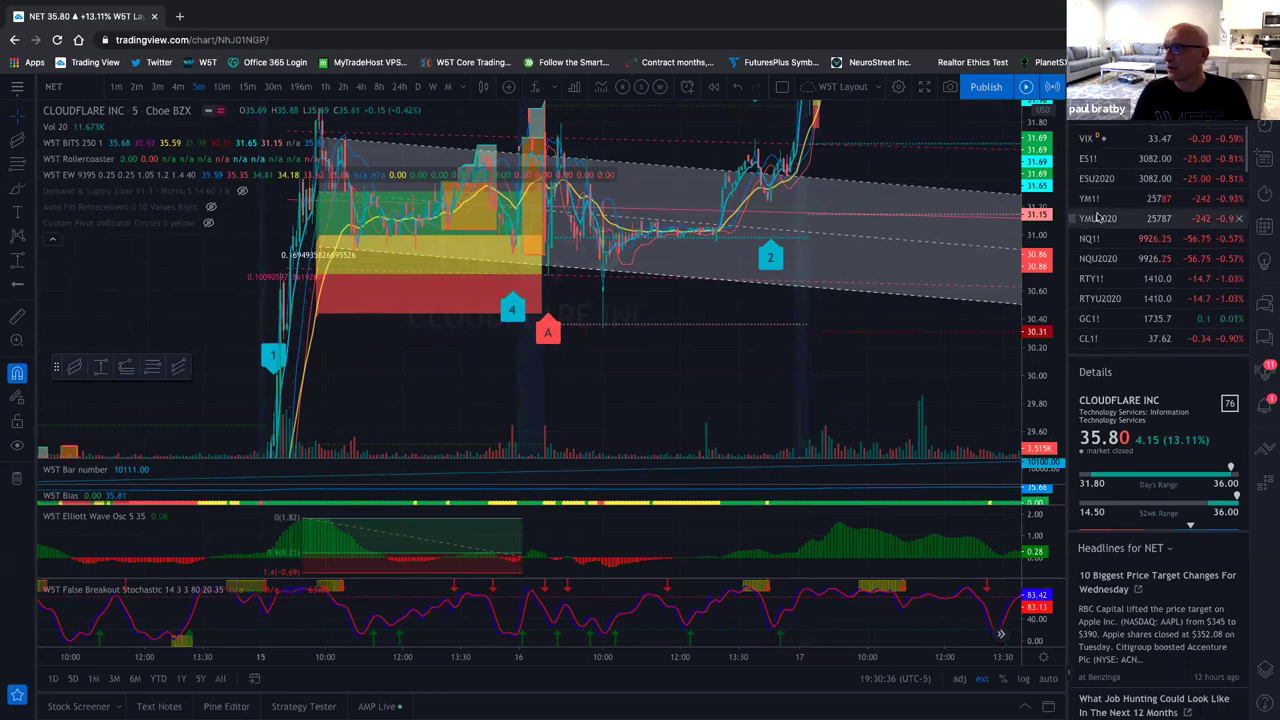
{"action": "left_click", "coordinate": [1089, 159]}
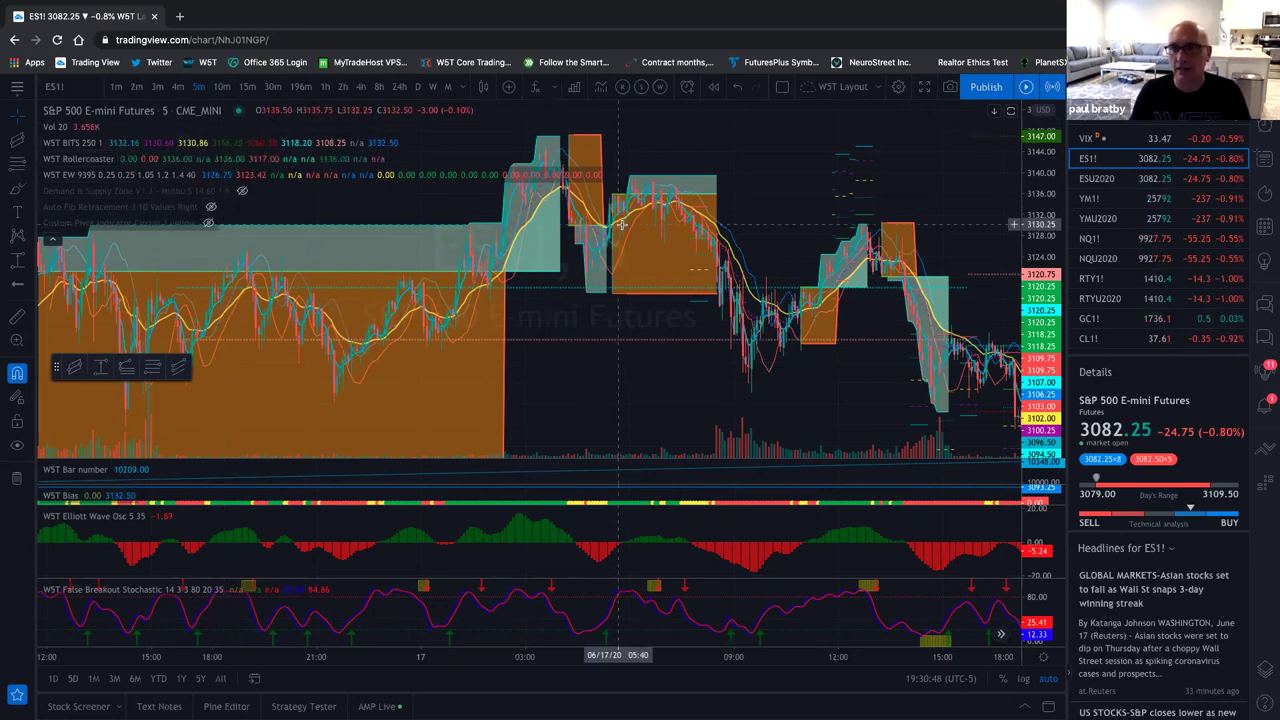
{"action": "left_click", "coordinate": [115, 145]}
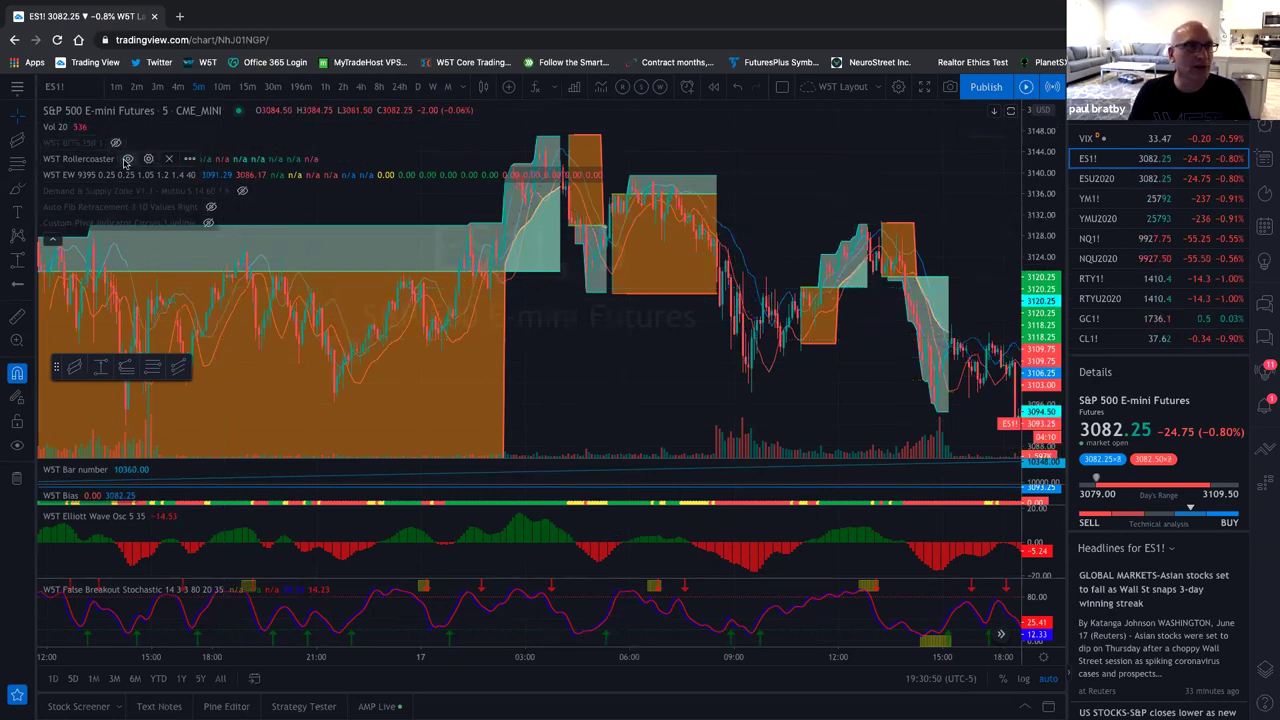
{"action": "left_click", "coordinate": [127, 159]}
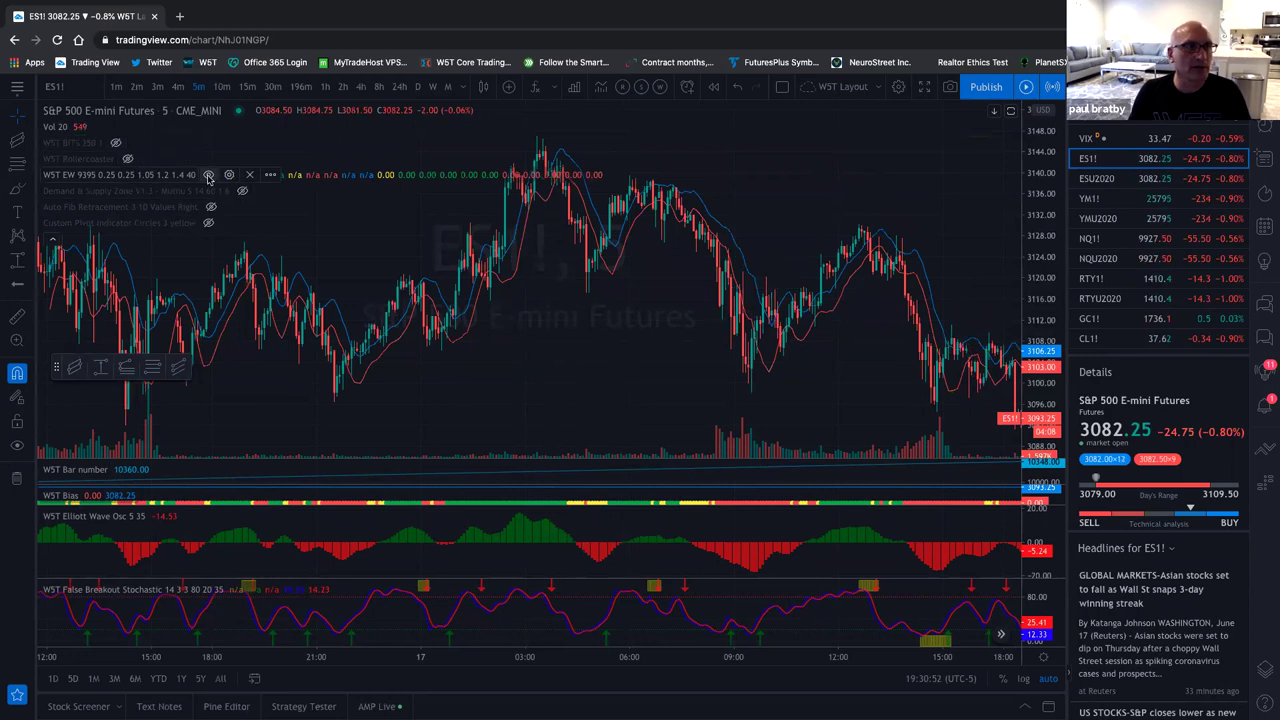
{"action": "left_click", "coordinate": [208, 175]}
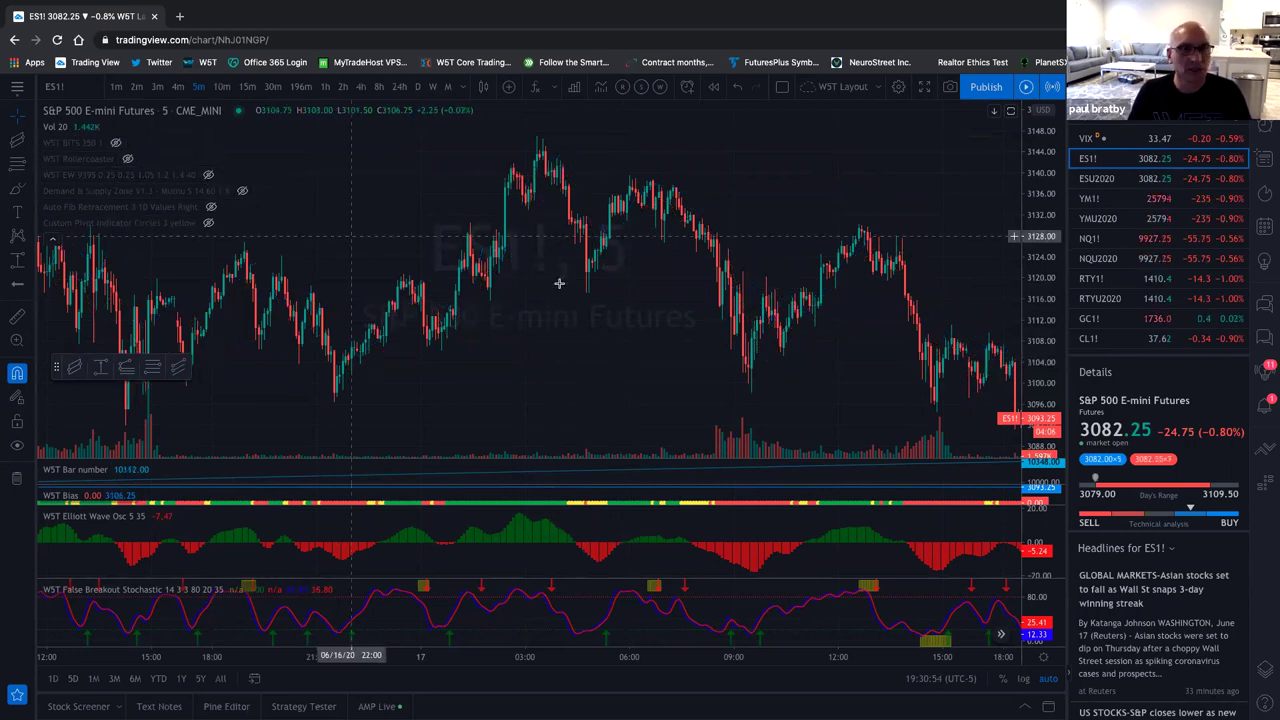
Switch the ES1! chart to the daily timeframe and hide the Vol indicator
{"action": "scroll", "coordinate": [557, 285], "scroll_direction": "up", "scroll_amount": 5}
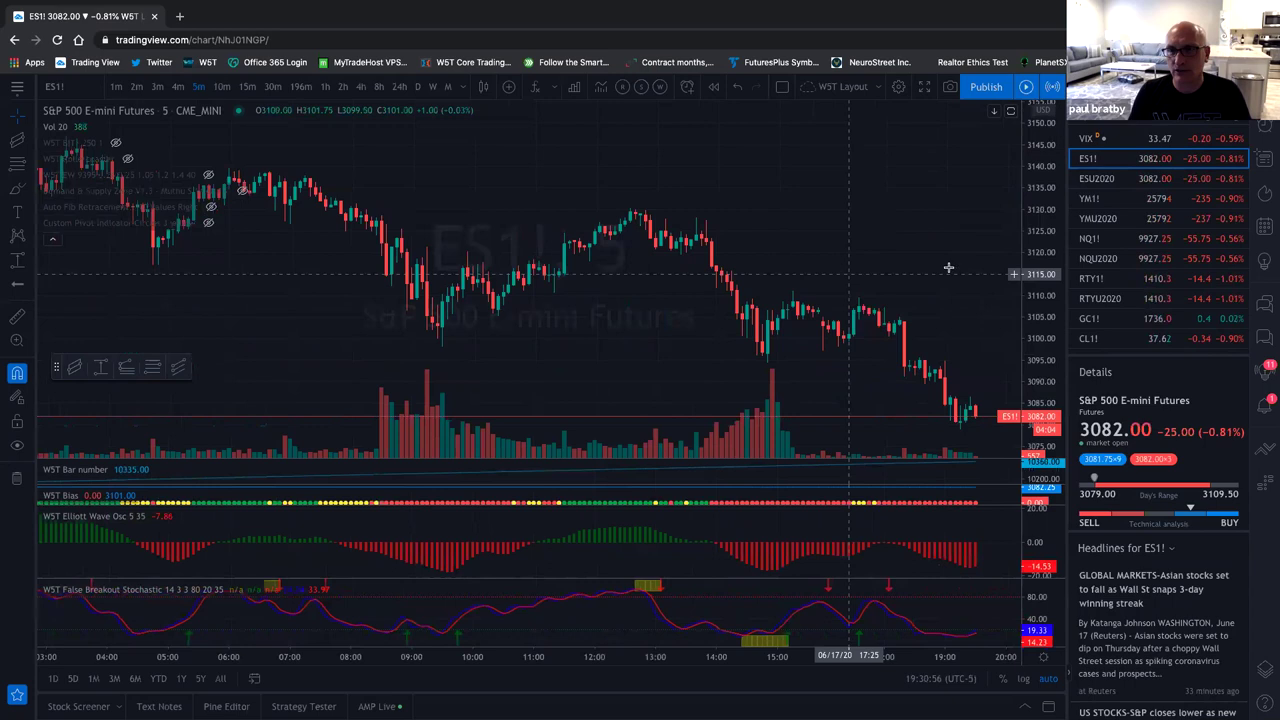
{"action": "scroll", "coordinate": [920, 270], "scroll_direction": "down", "scroll_amount": 2}
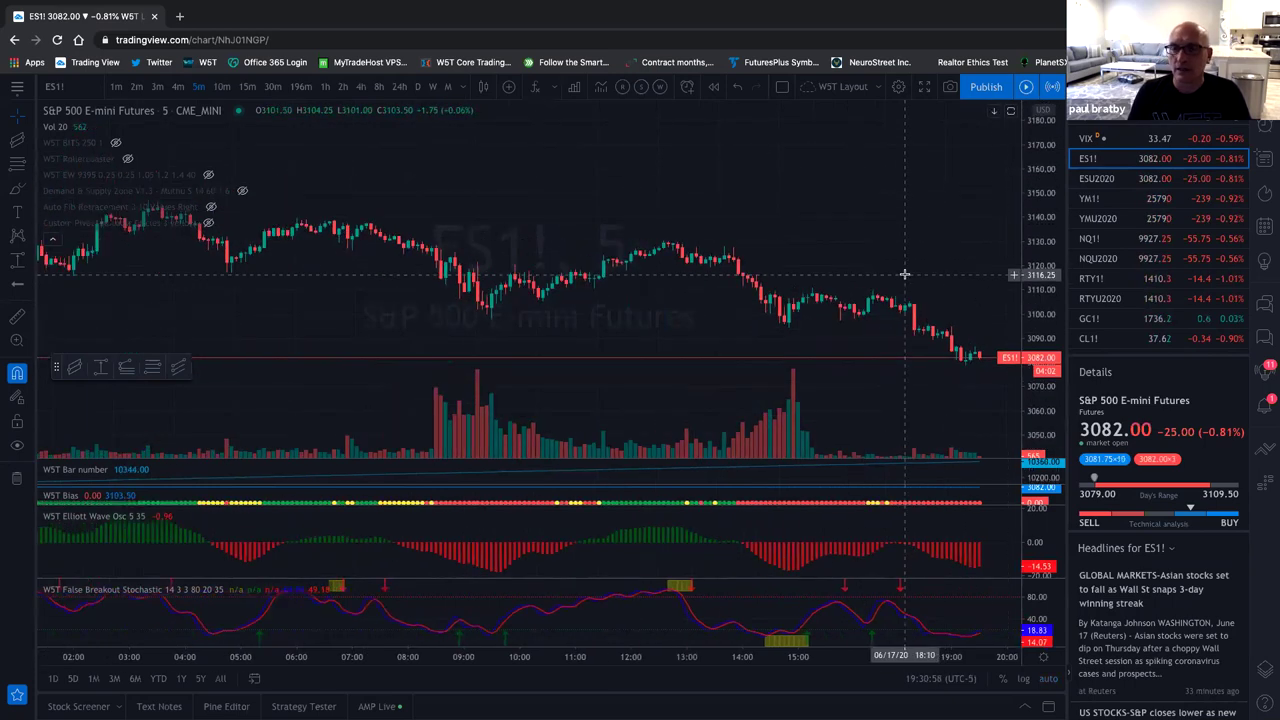
{"action": "scroll", "coordinate": [904, 273], "scroll_direction": "down", "scroll_amount": 10}
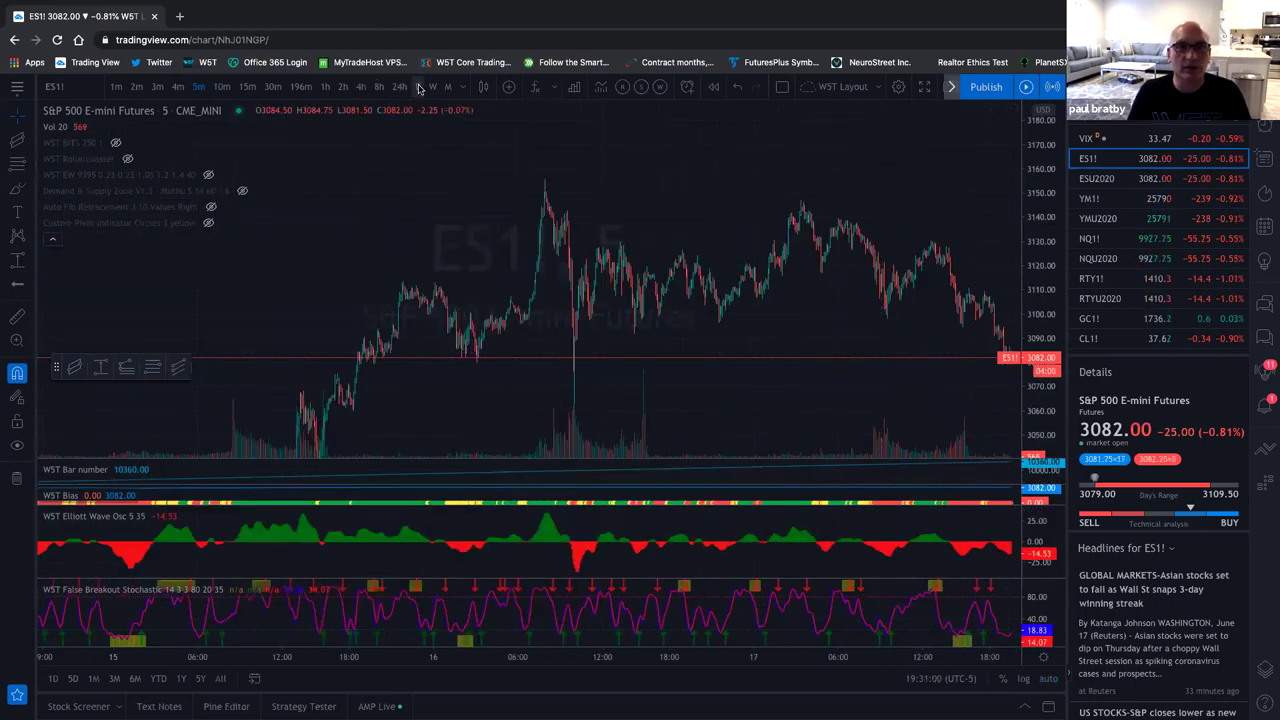
{"action": "left_click", "coordinate": [419, 87]}
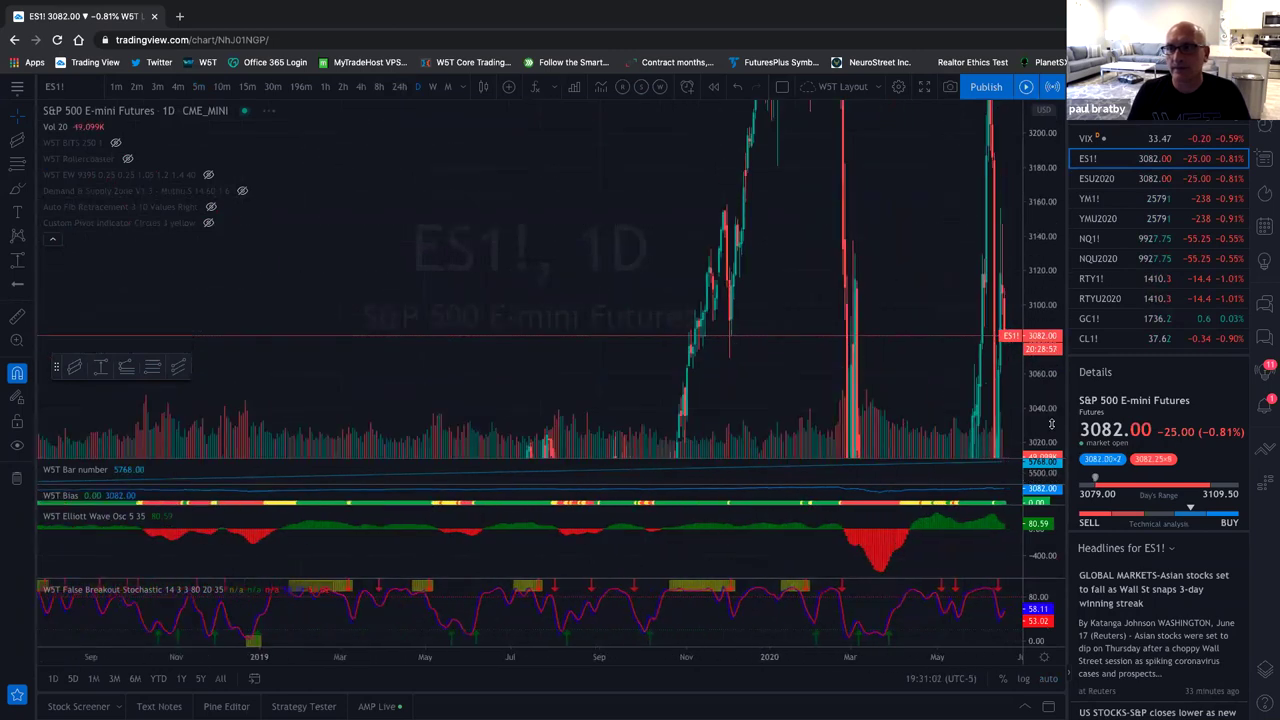
{"action": "scroll", "coordinate": [866, 286], "scroll_direction": "up", "scroll_amount": 10}
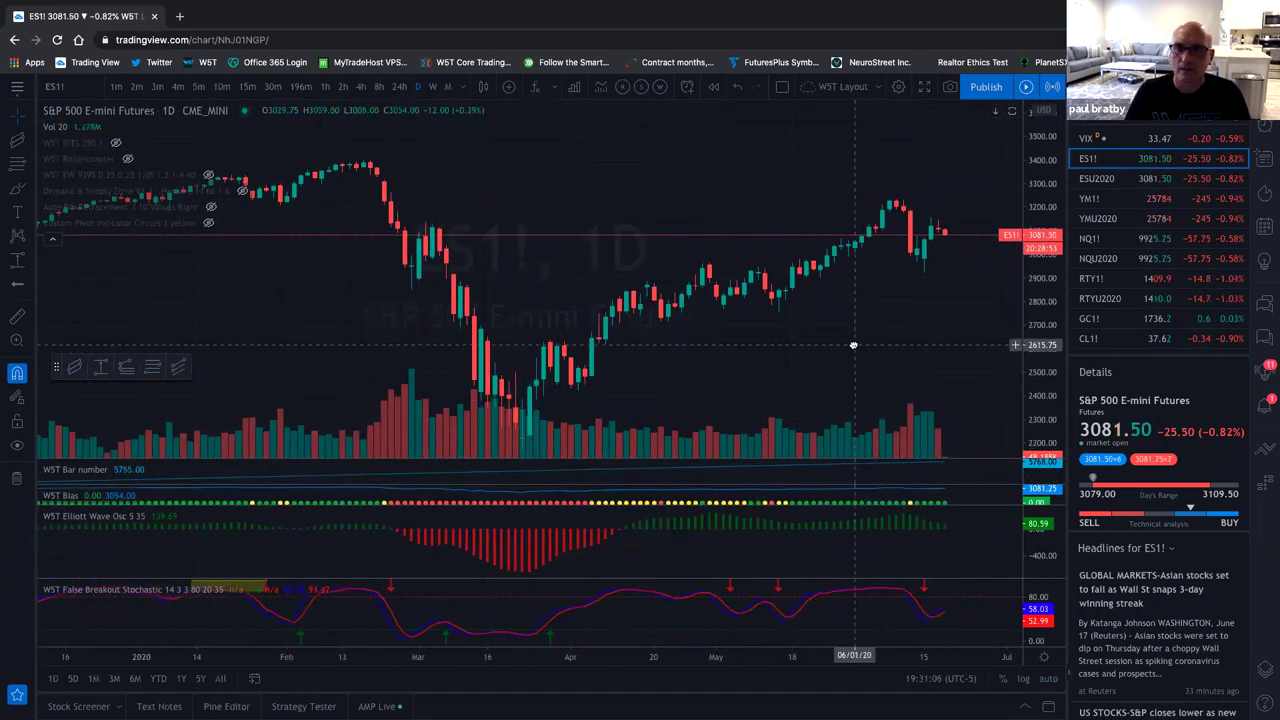
{"action": "scroll", "coordinate": [845, 300], "scroll_direction": "down", "scroll_amount": 5}
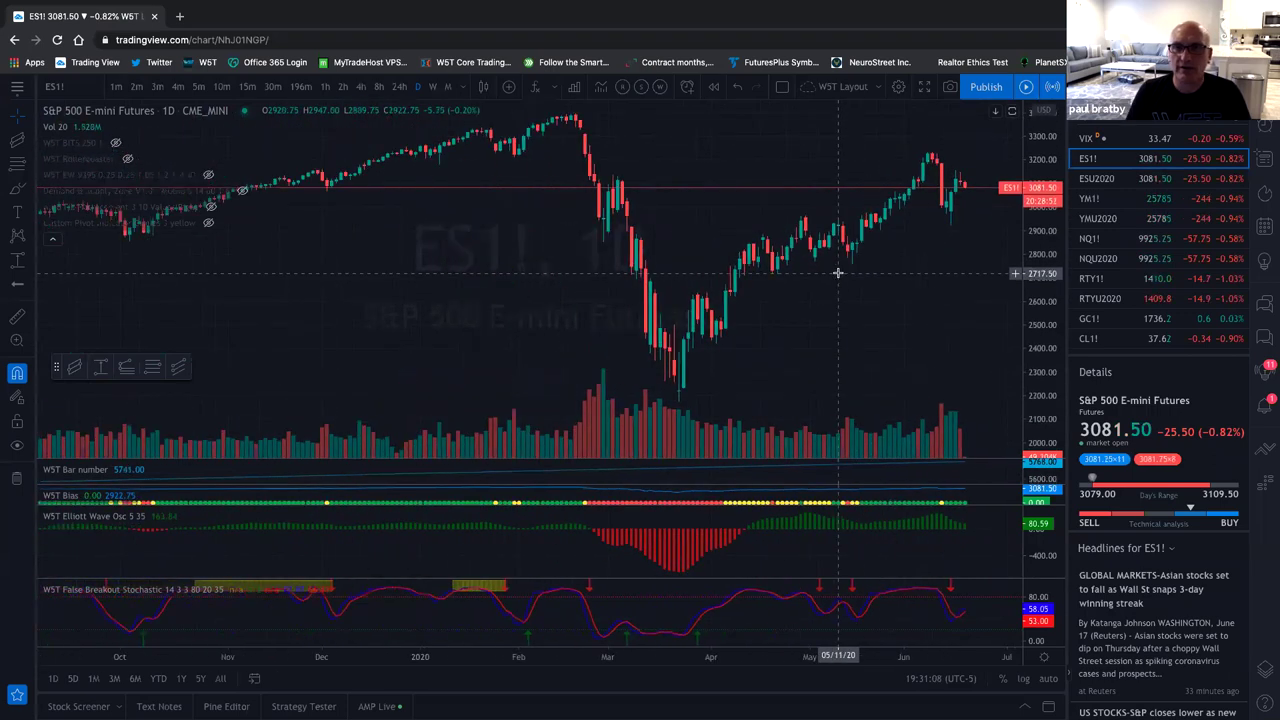
{"action": "scroll", "coordinate": [838, 272], "scroll_direction": "down", "scroll_amount": 5}
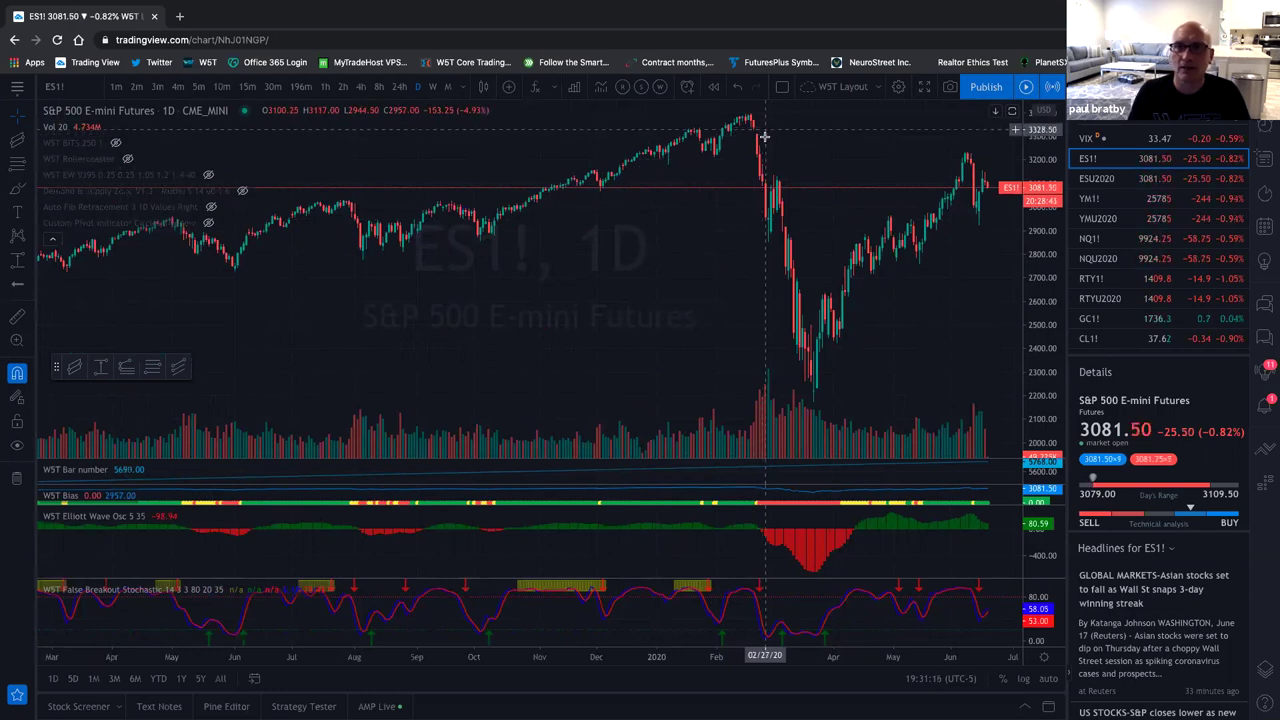
{"action": "left_click_drag", "start_coordinate": [737, 223], "coordinate": [595, 235]}
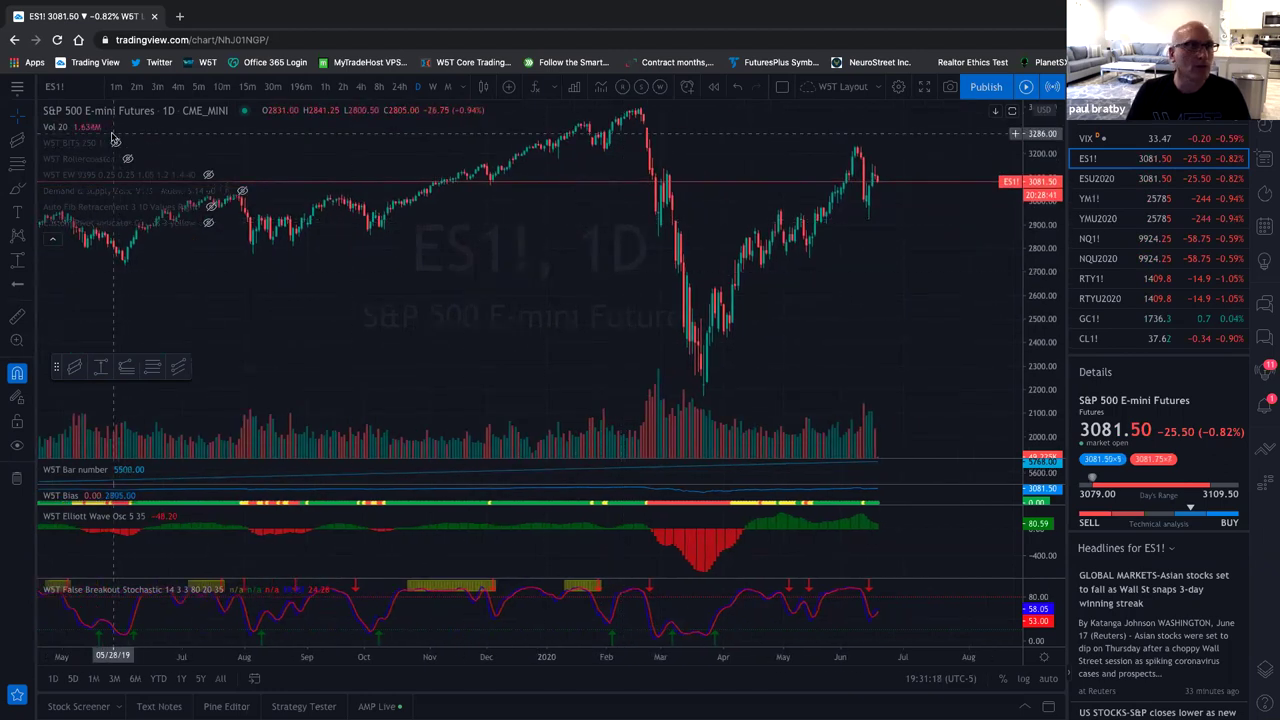
{"action": "left_click", "coordinate": [80, 127]}
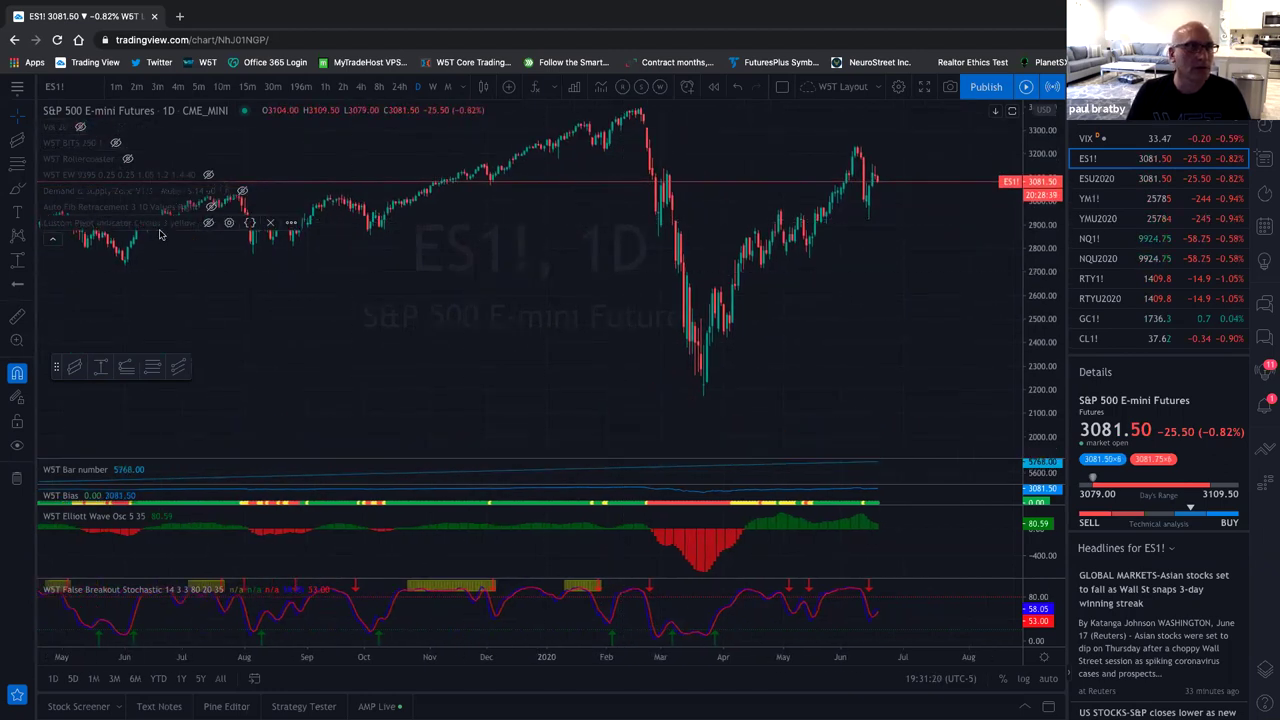
Draw a regression channel with the White Channel template from the 03/23/20 low to the latest daily bar
{"action": "left_click", "coordinate": [17, 138]}
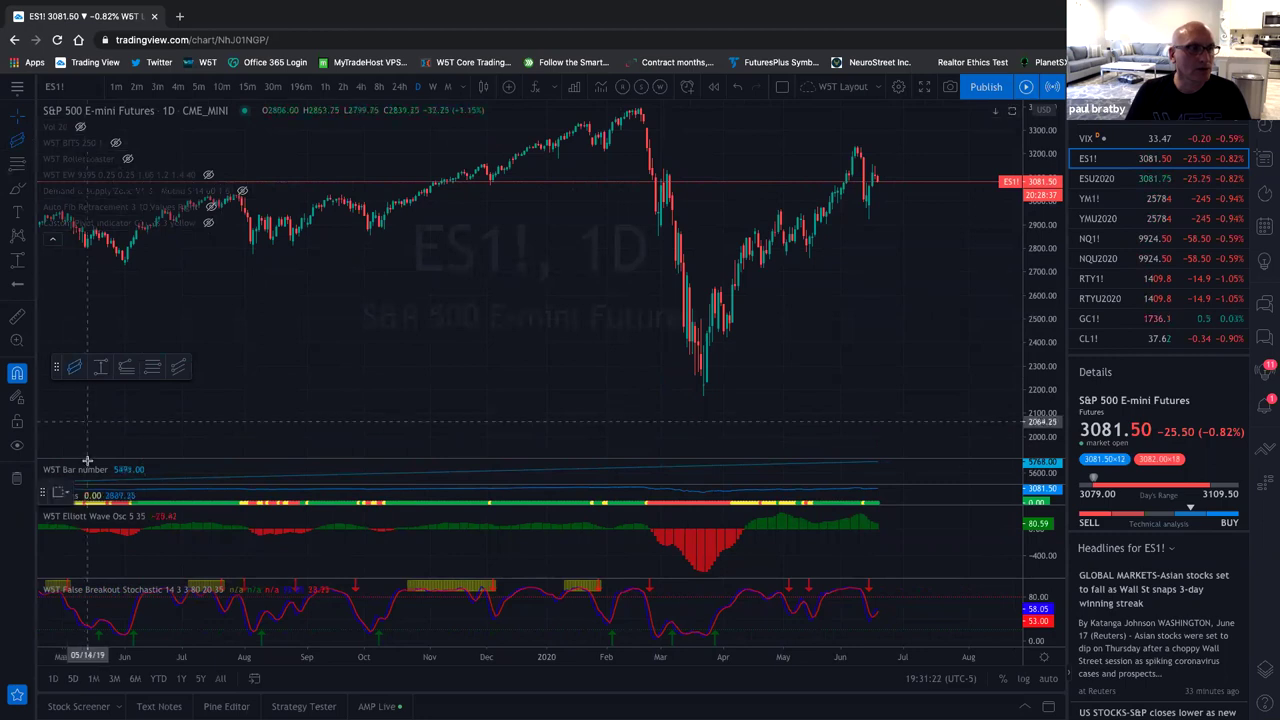
{"action": "left_click", "coordinate": [62, 492]}
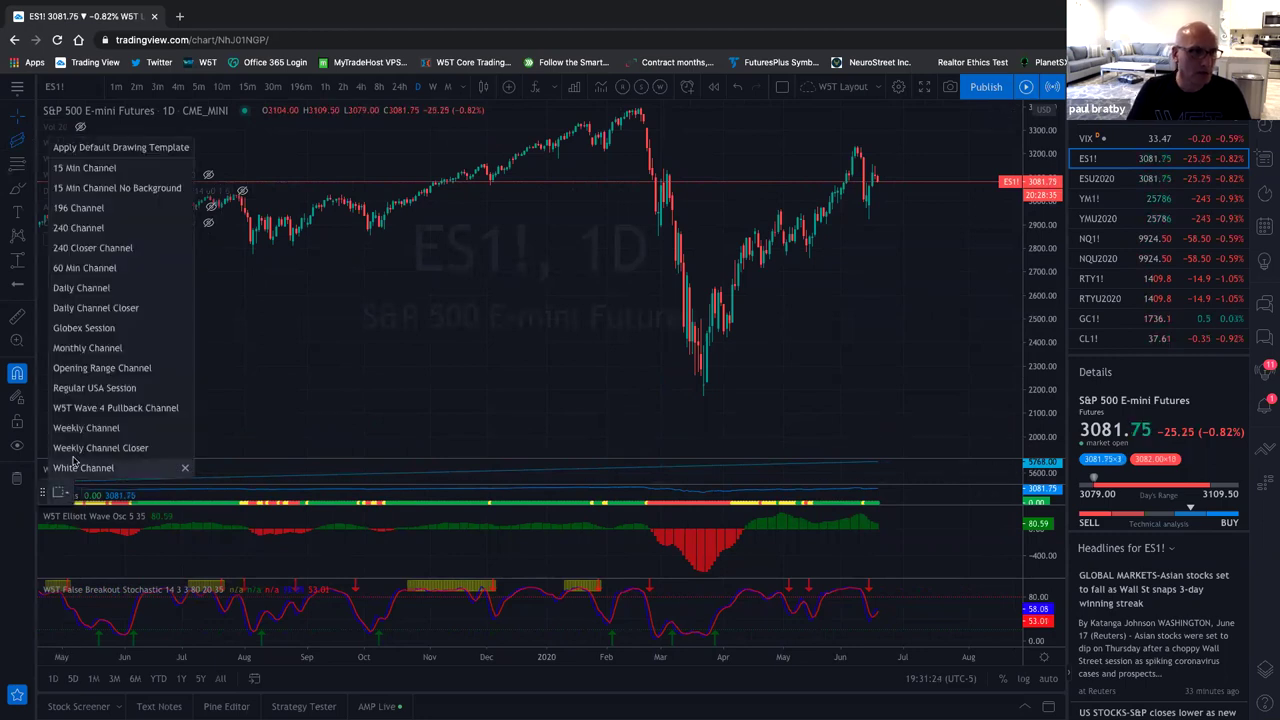
{"action": "left_click", "coordinate": [72, 470]}
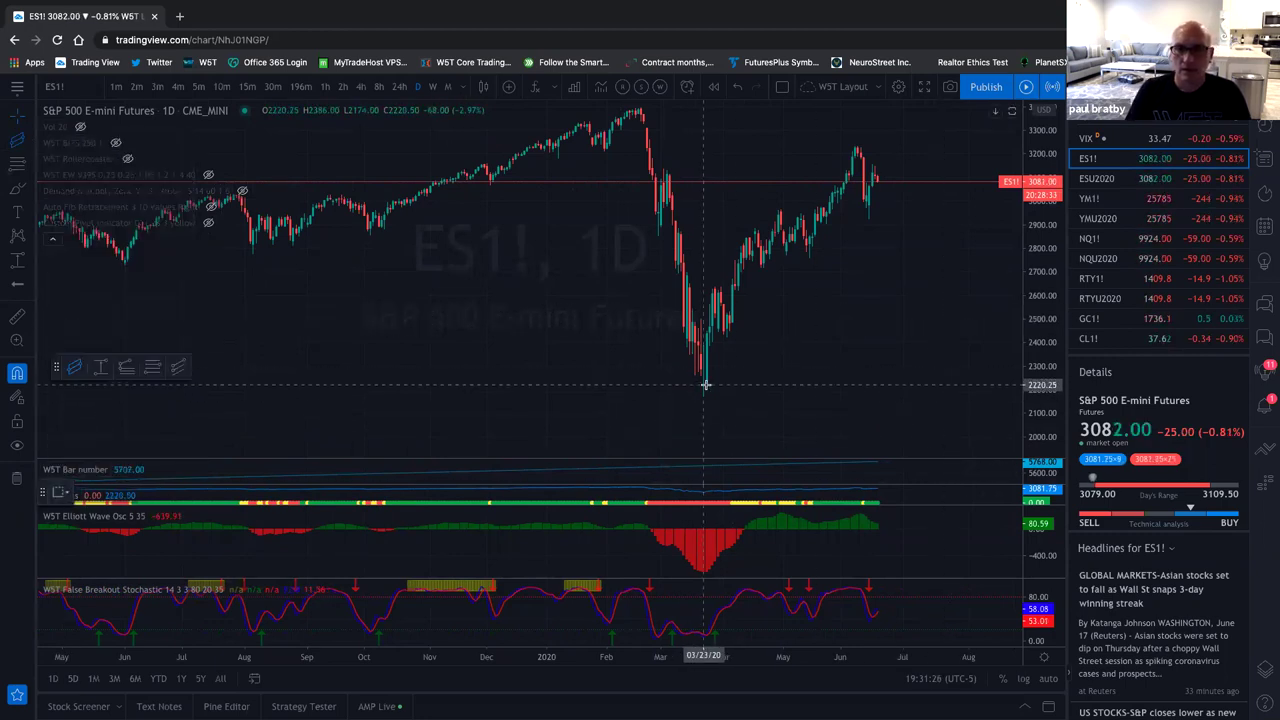
{"action": "left_click", "coordinate": [704, 384]}
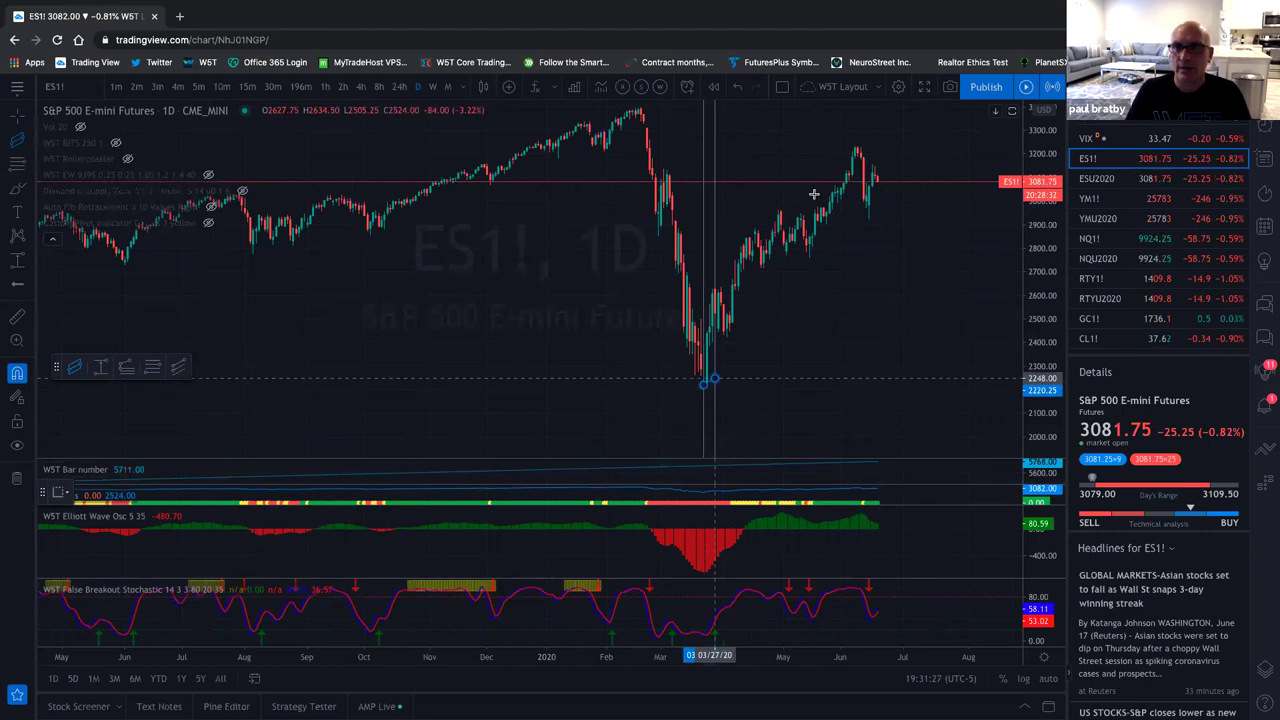
{"action": "left_click", "coordinate": [875, 175]}
{"action": "left_click_drag", "start_coordinate": [876, 175], "coordinate": [933, 434]}
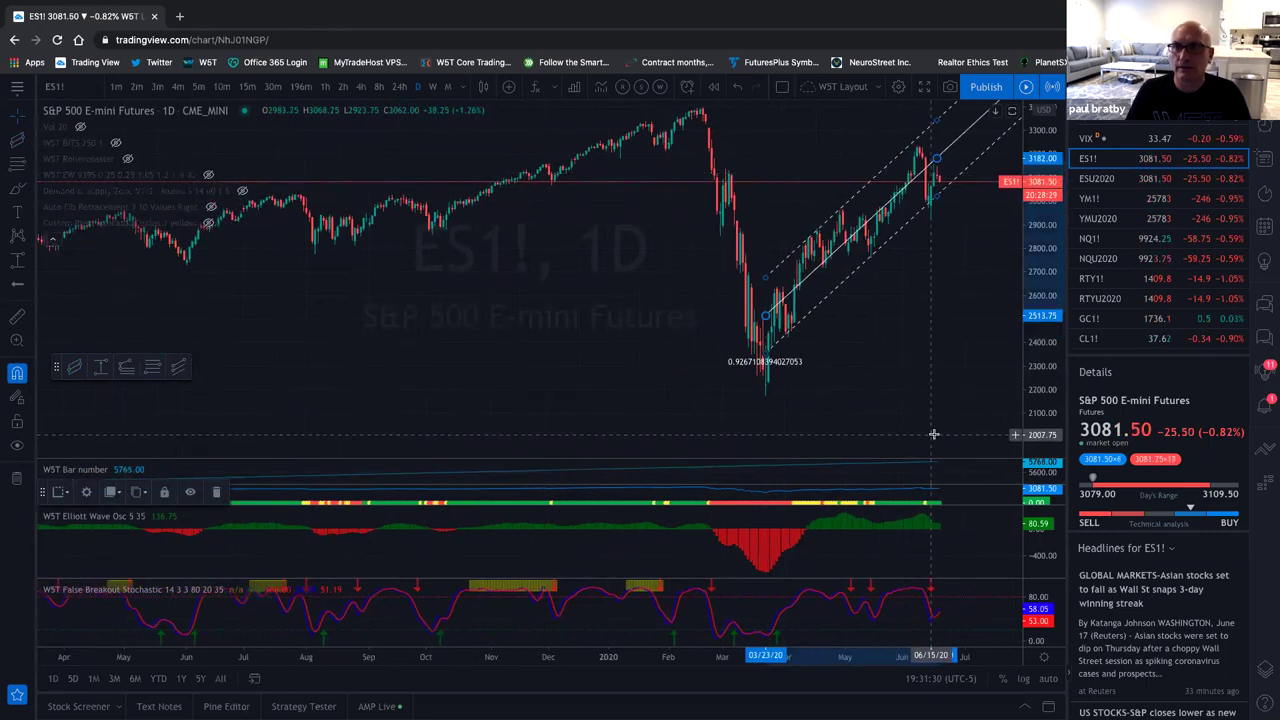
Show the W5T Rollercoaster indicator on the daily chart for a check, and hide it again
{"action": "scroll", "coordinate": [954, 425], "scroll_direction": "up", "scroll_amount": 5}
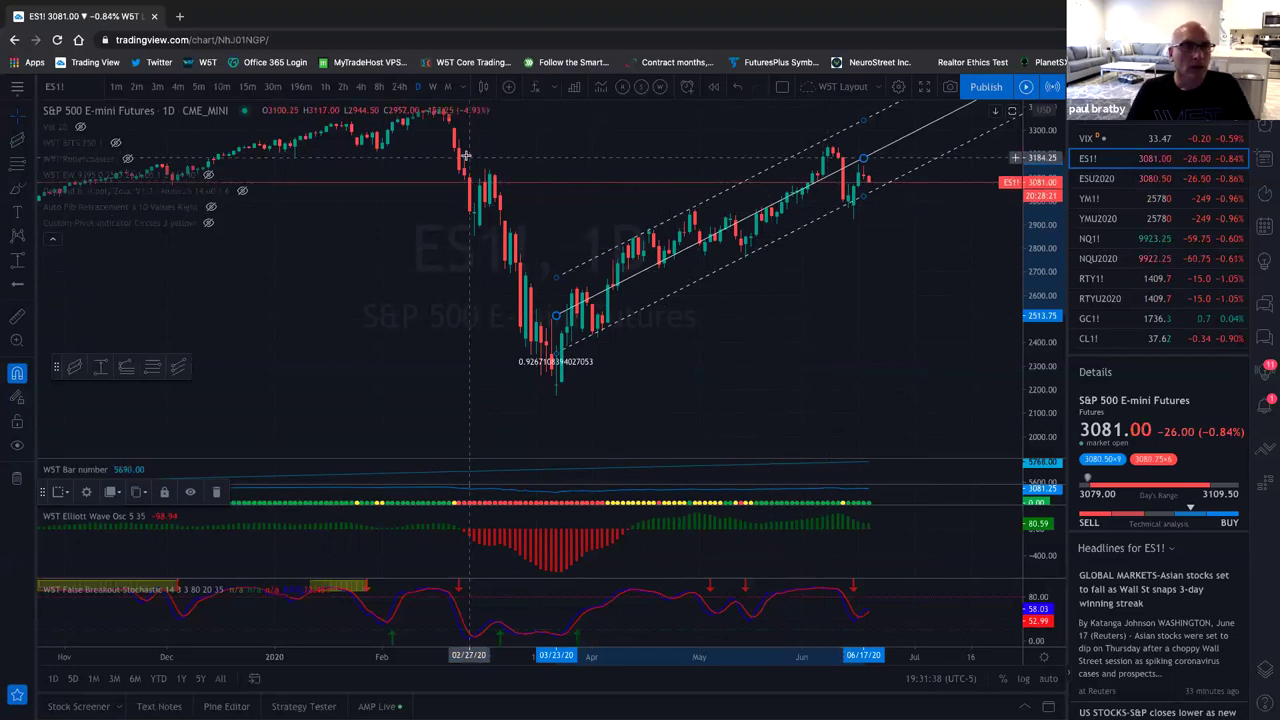
{"action": "left_click", "coordinate": [126, 161]}
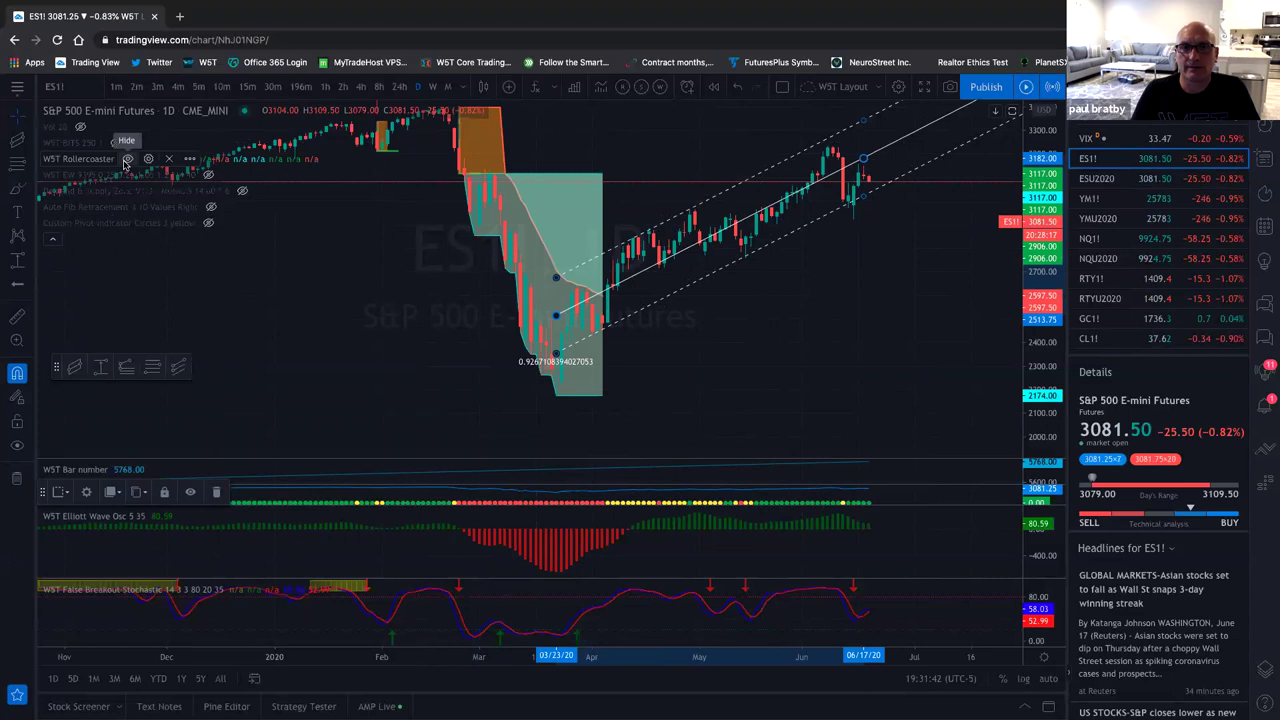
{"action": "left_click", "coordinate": [127, 160]}
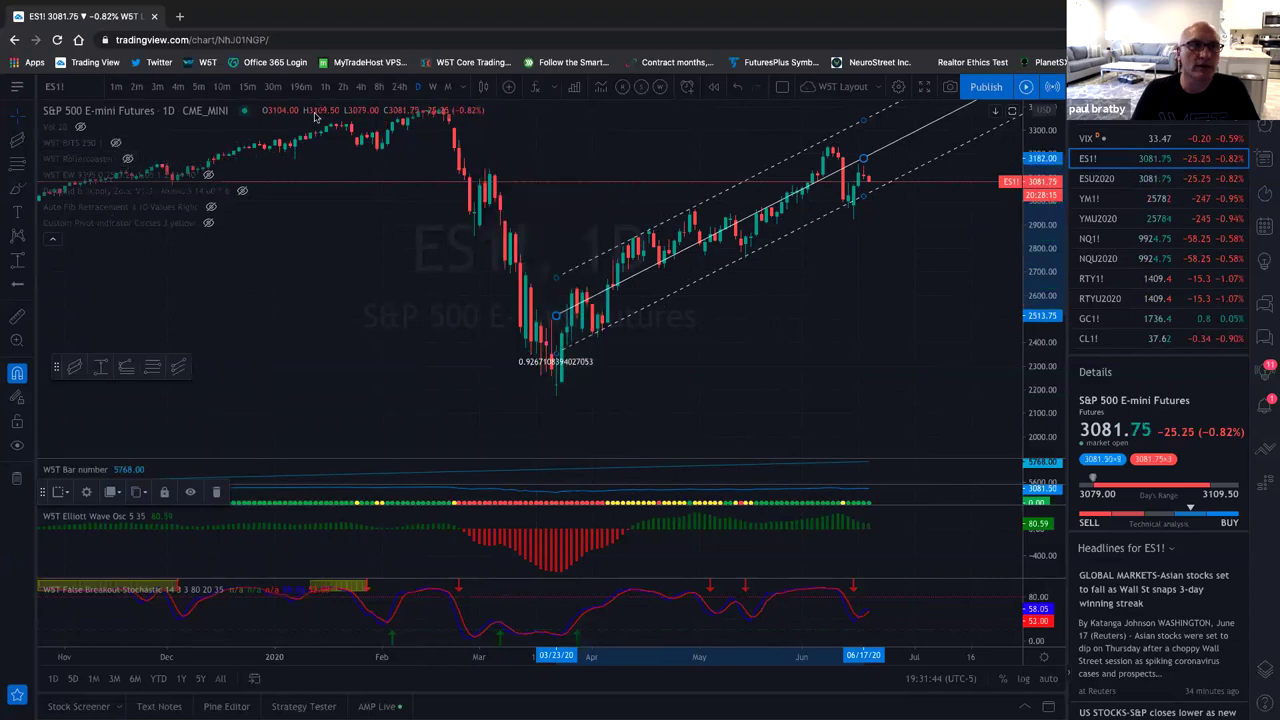
Switch ES1! to the 4-hour timeframe and fit the whole regression channel in view
{"action": "left_click", "coordinate": [362, 87]}
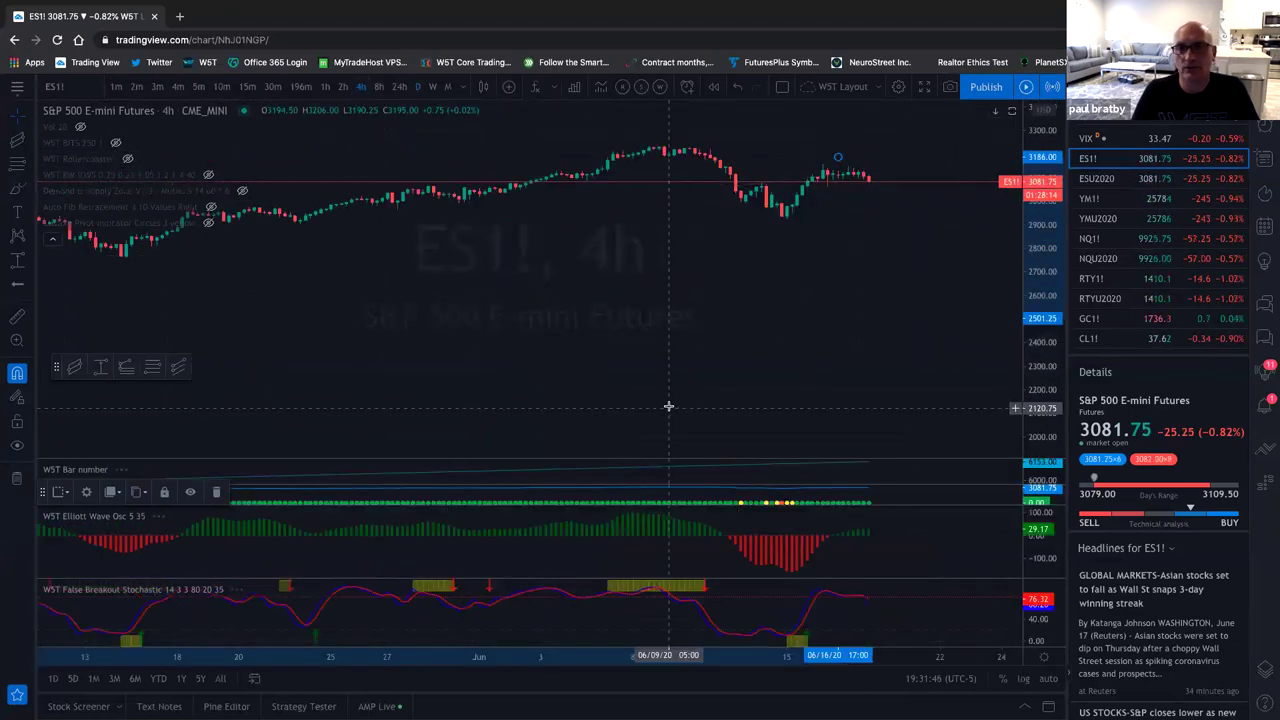
{"action": "scroll", "coordinate": [665, 403], "scroll_direction": "down", "scroll_amount": 10}
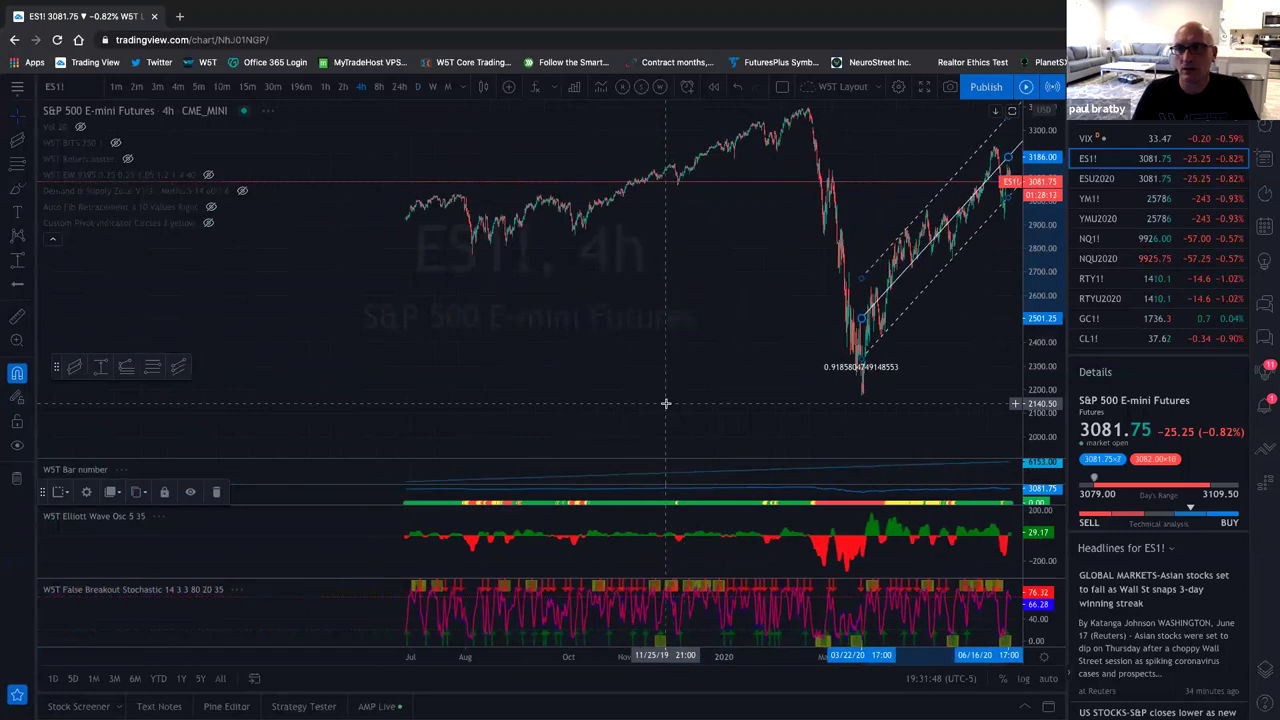
{"action": "scroll", "coordinate": [665, 403], "scroll_direction": "up", "scroll_amount": 8}
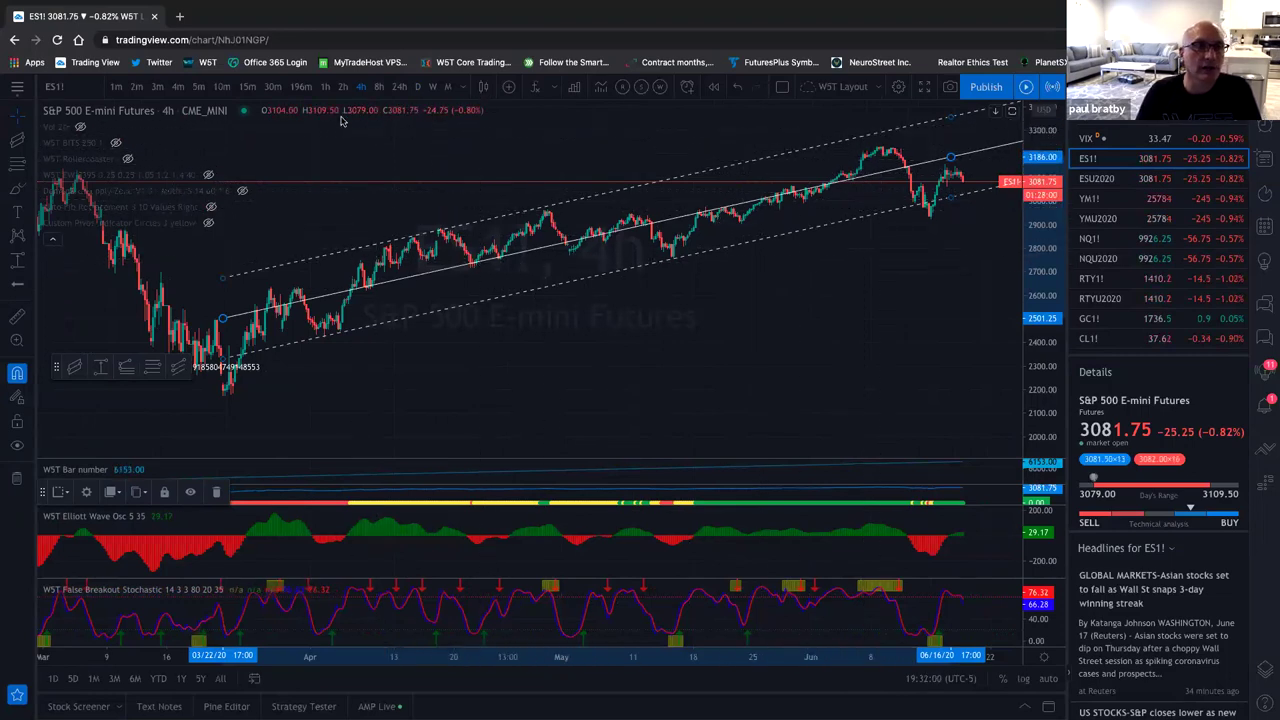
Show the W5T Rollercoaster indicator and switch ES1! to the 1-hour timeframe, with the recent part of the regression channel in view
{"action": "left_click", "coordinate": [126, 159]}
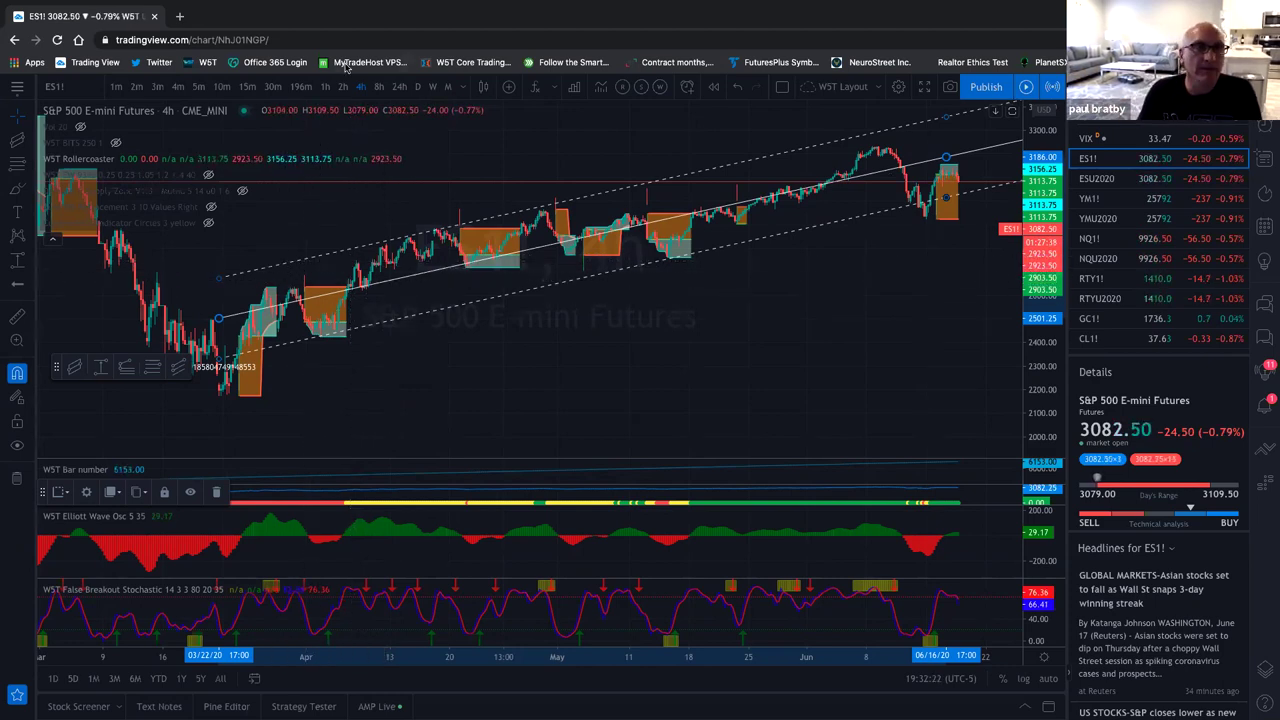
{"action": "left_click", "coordinate": [326, 88]}
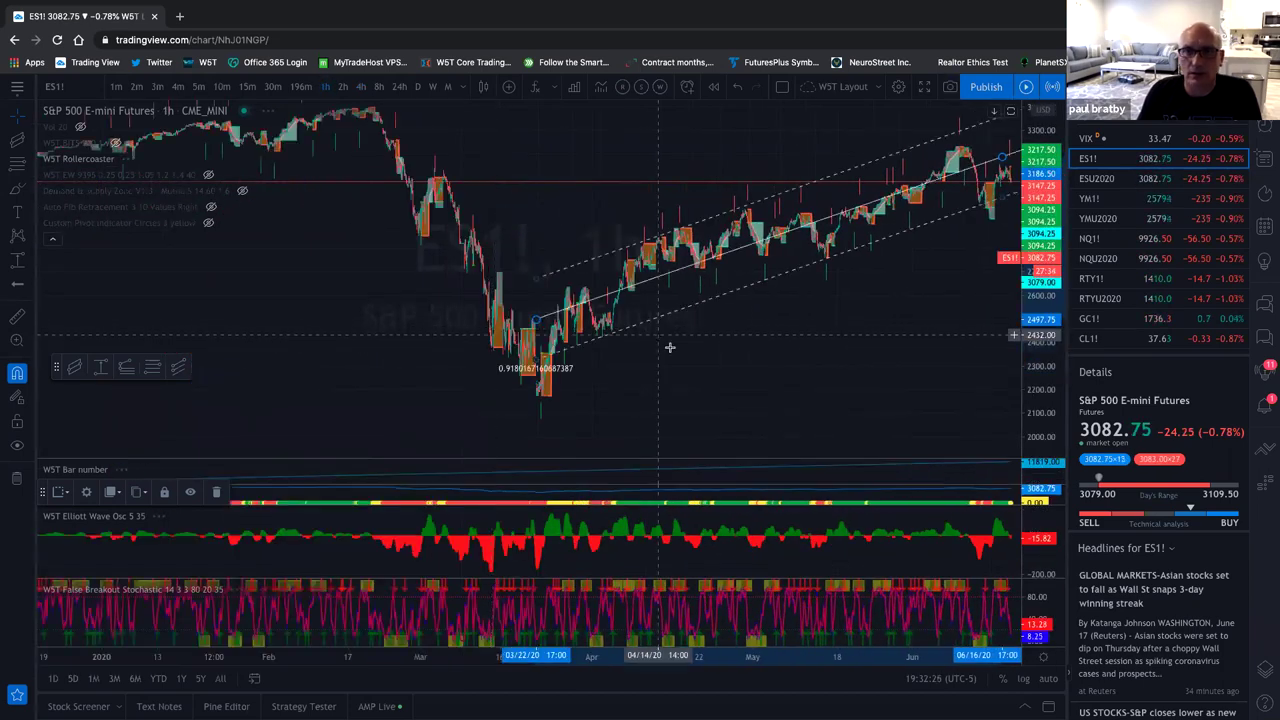
{"action": "scroll", "coordinate": [666, 349], "scroll_direction": "up", "scroll_amount": 5}
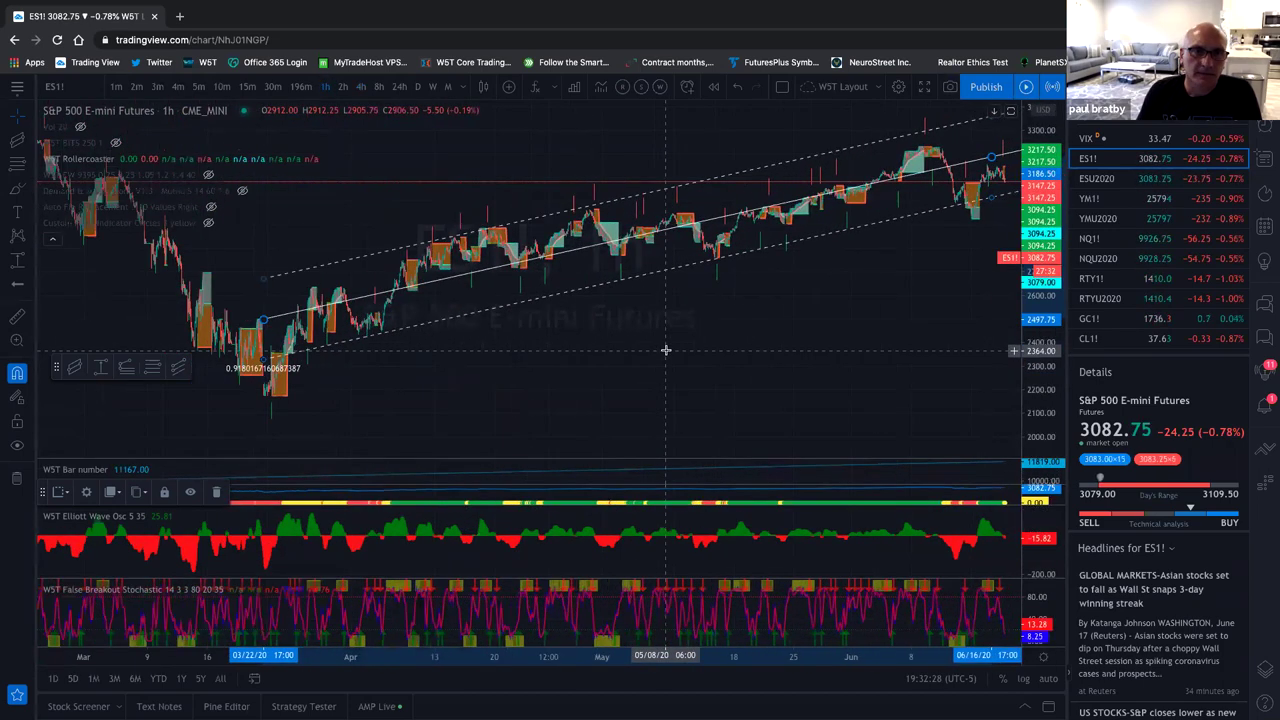
{"action": "scroll", "coordinate": [651, 351], "scroll_direction": "up", "scroll_amount": 4}
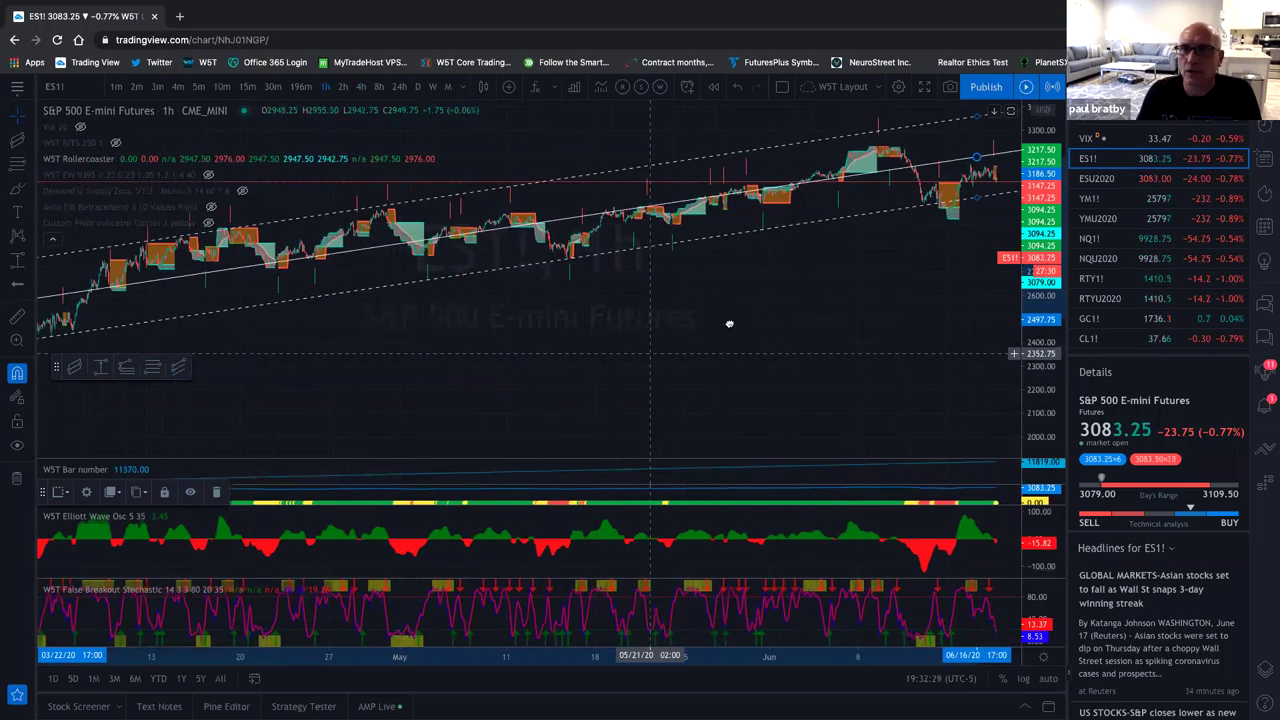
{"action": "left_click_drag", "start_coordinate": [613, 347], "coordinate": [446, 350]}
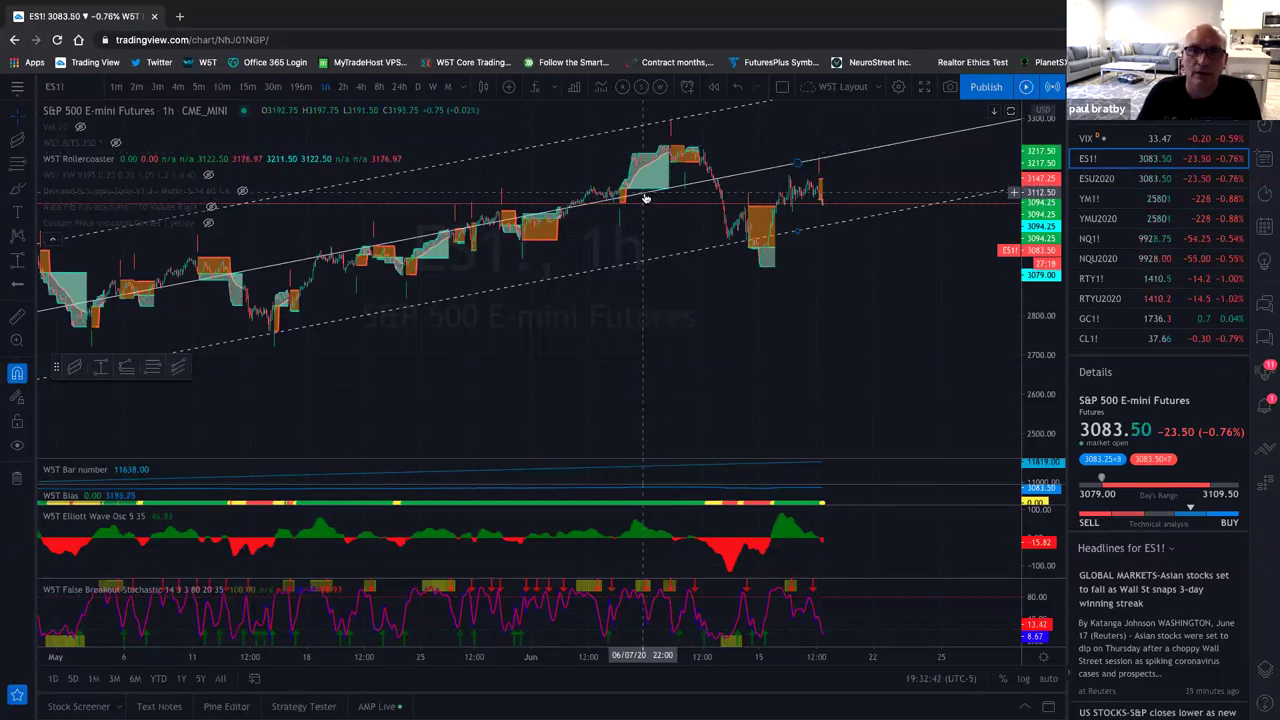
Examine the 1-hour Rollercoaster zones and recent price swings against the midline and lower band of the regression channel
{"action": "left_click_drag", "start_coordinate": [1040, 215], "coordinate": [694, 351]}
{"action": "scroll", "coordinate": [694, 351], "scroll_direction": "down", "scroll_amount": 3}
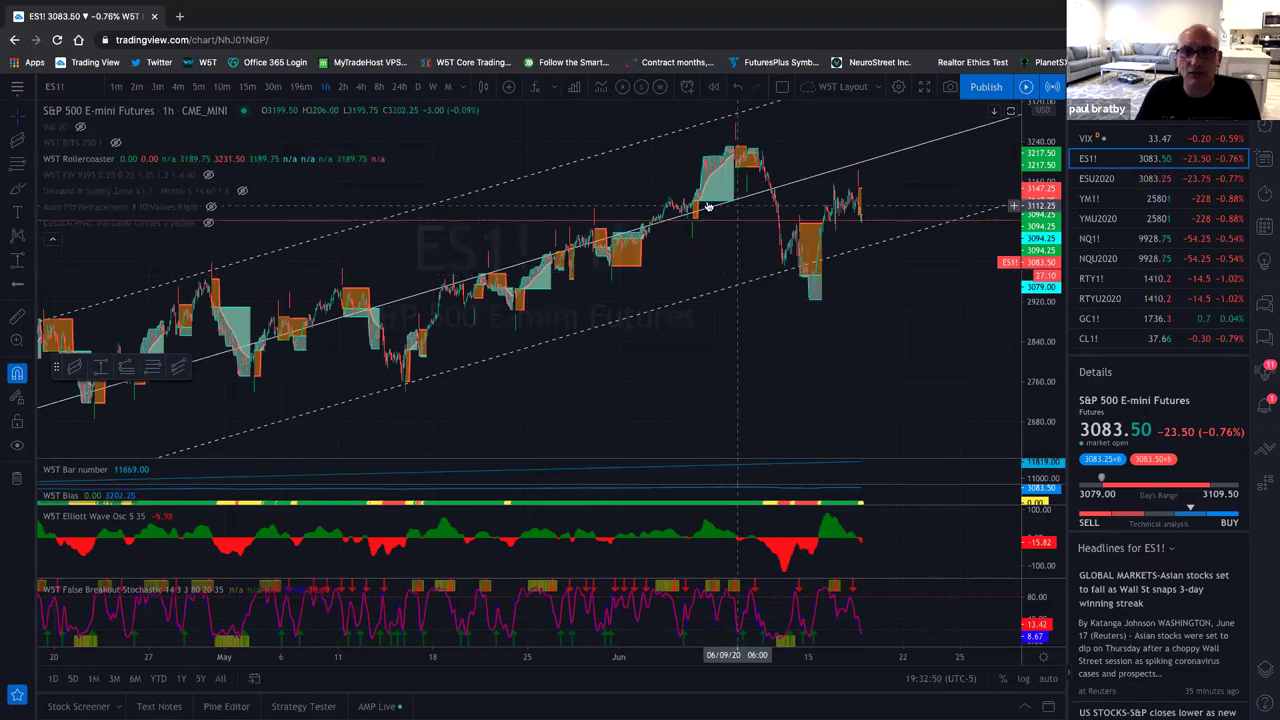
{"action": "scroll", "coordinate": [531, 344], "scroll_direction": "down", "scroll_amount": 3}
{"action": "scroll", "coordinate": [531, 344], "scroll_direction": "down", "scroll_amount": 2}
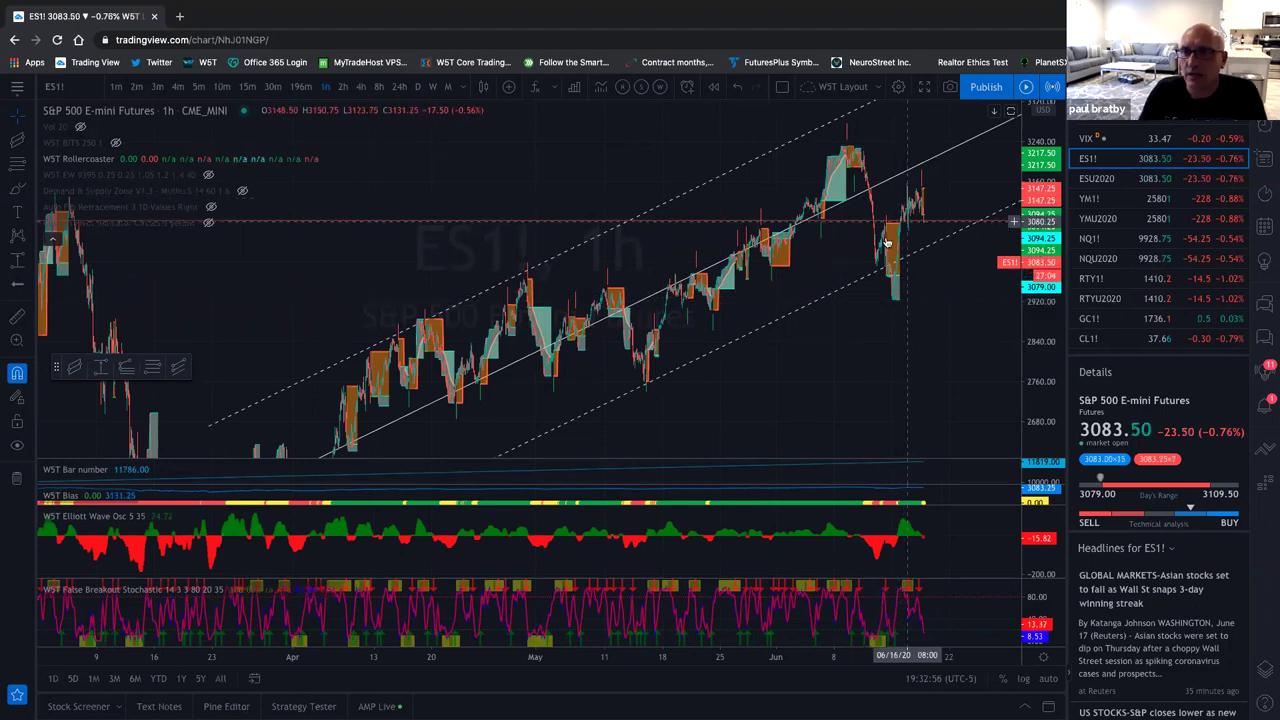
{"action": "scroll", "coordinate": [915, 263], "scroll_direction": "up", "scroll_amount": 2}
{"action": "scroll", "coordinate": [911, 263], "scroll_direction": "up", "scroll_amount": 5}
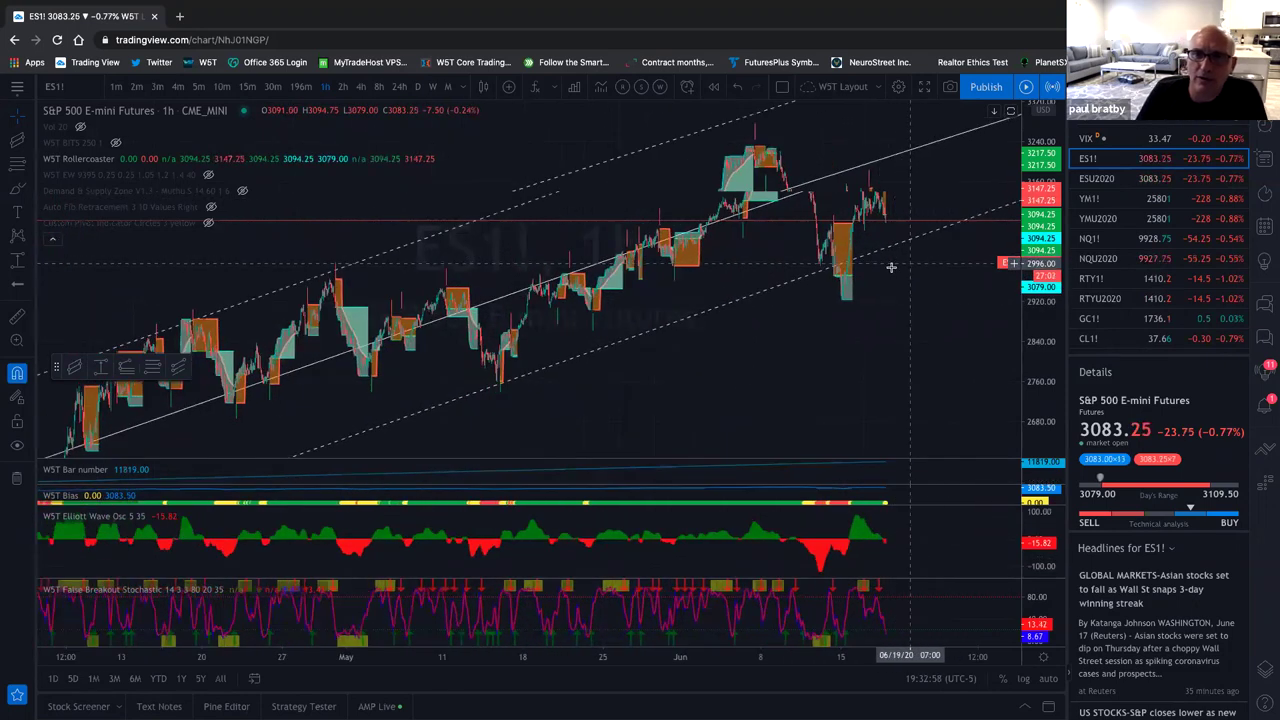
{"action": "scroll", "coordinate": [971, 289], "scroll_direction": "up", "scroll_amount": 5}
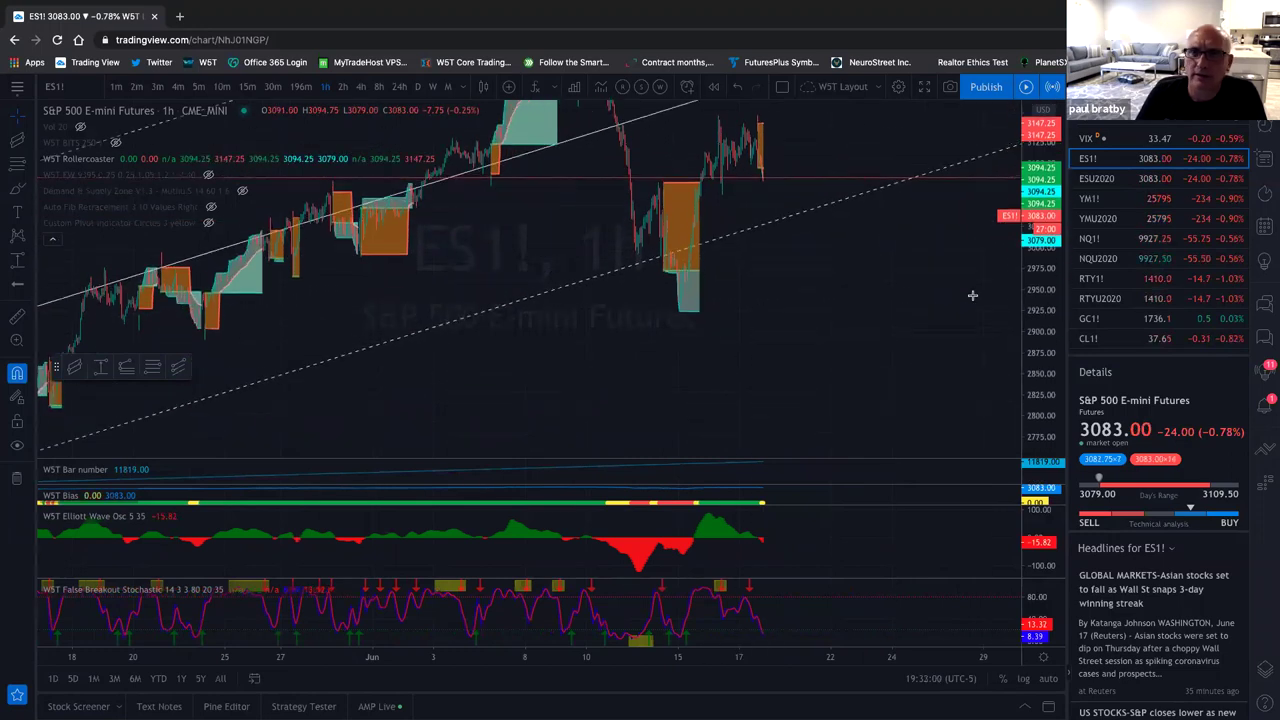
{"action": "scroll", "coordinate": [906, 314], "scroll_direction": "up", "scroll_amount": 3}
{"action": "scroll", "coordinate": [714, 266], "scroll_direction": "left", "scroll_amount": 6}
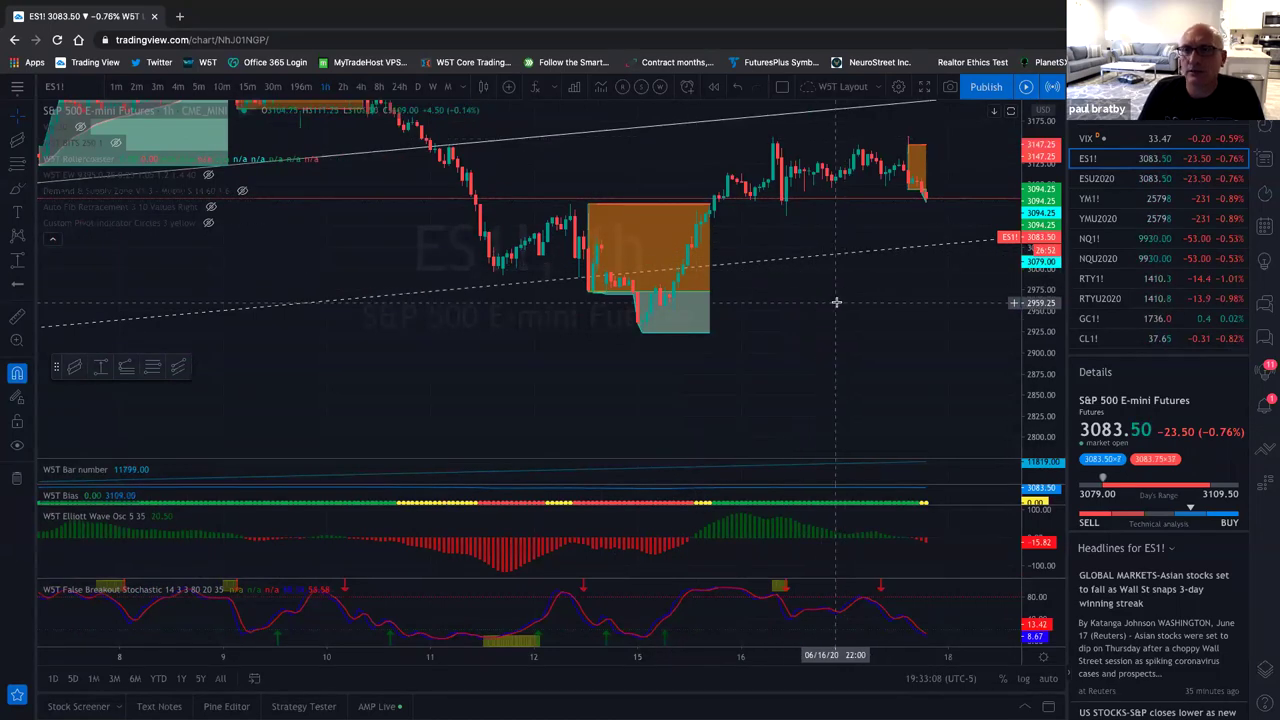
{"action": "scroll", "coordinate": [824, 313], "scroll_direction": "down", "scroll_amount": 2}
{"action": "scroll", "coordinate": [824, 313], "scroll_direction": "down", "scroll_amount": 2}
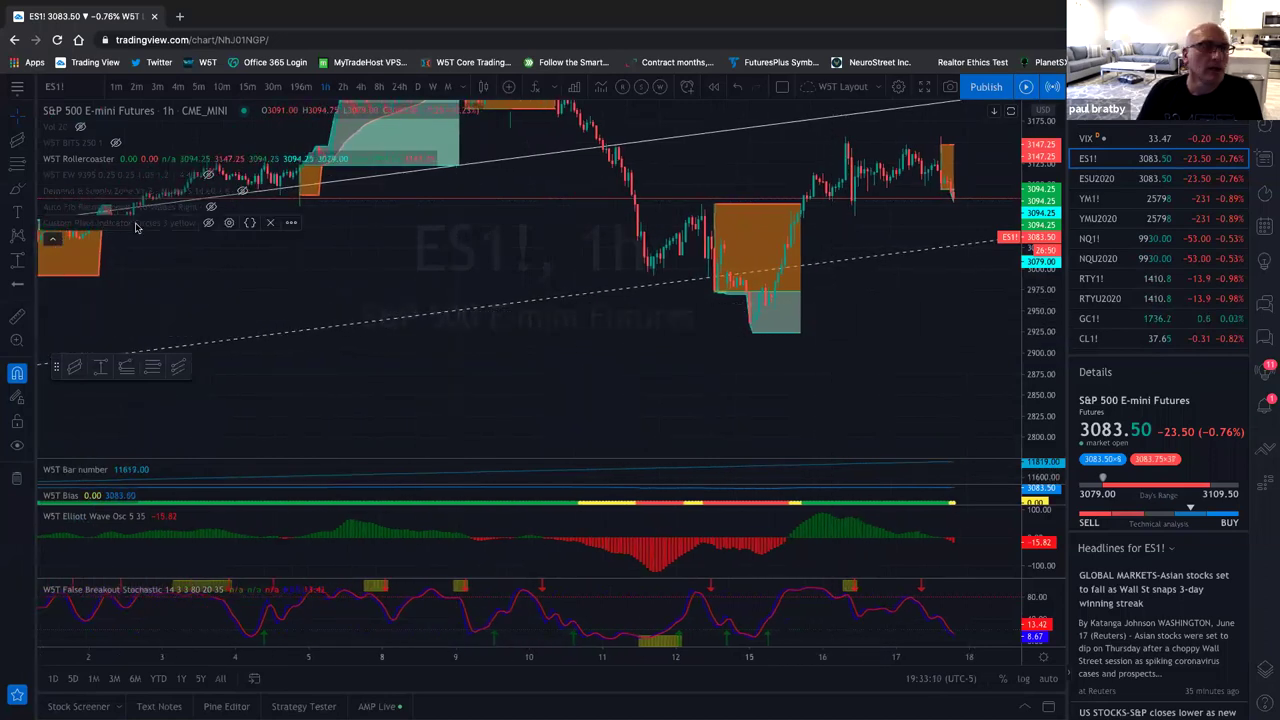
Switch ES1! to the 15-minute timeframe, look back at the start of the regression channel, and reset the chart view
{"action": "left_click", "coordinate": [246, 87]}
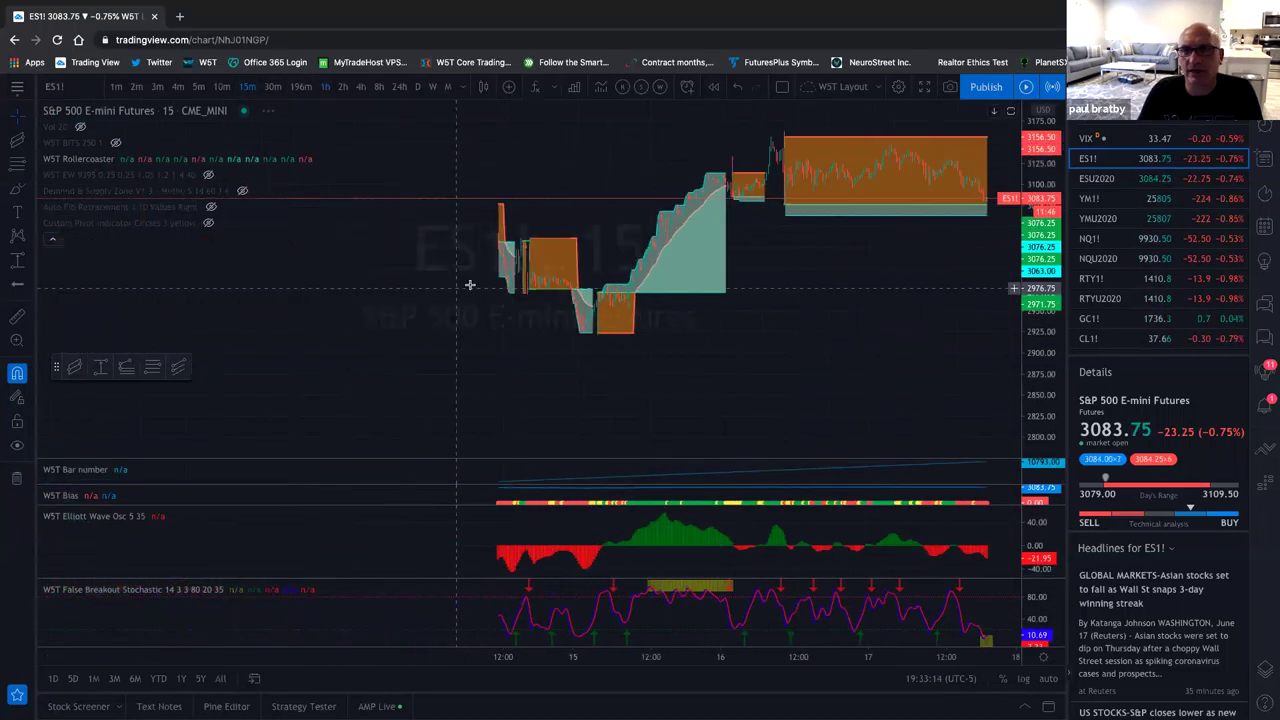
{"action": "double_click", "coordinate": [1026, 345]}
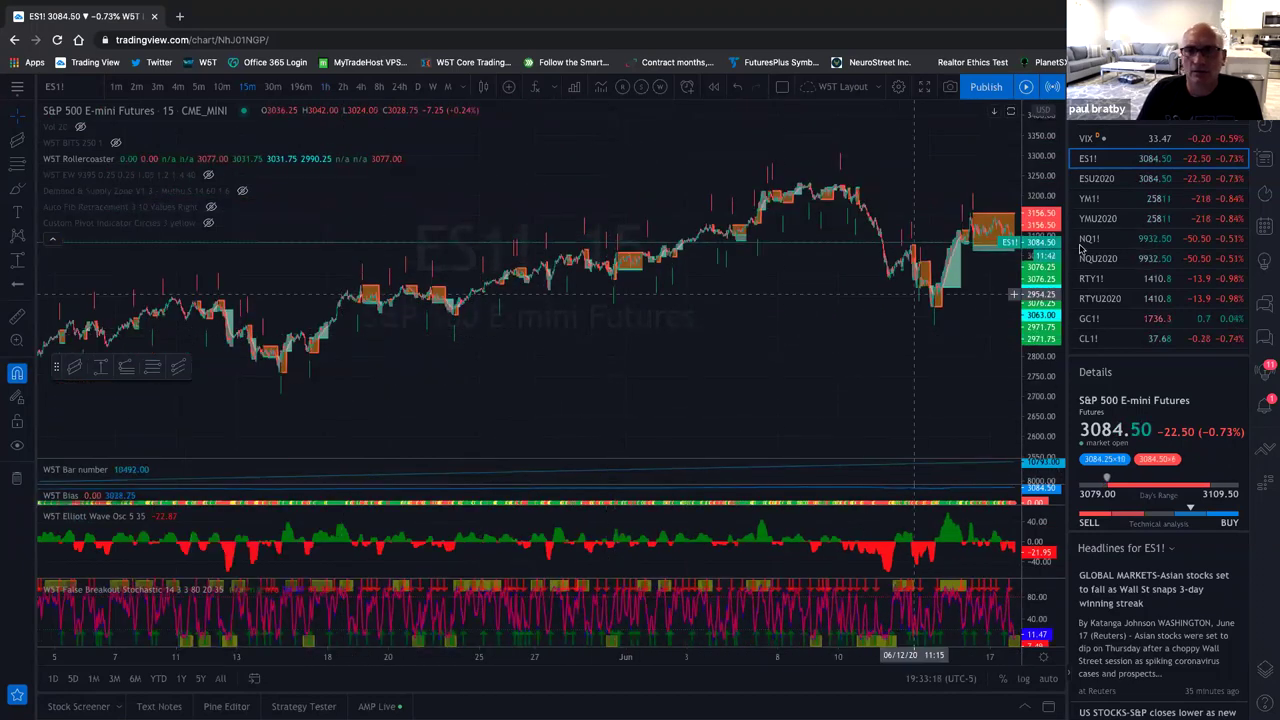
{"action": "scroll", "coordinate": [866, 382], "scroll_direction": "left", "scroll_amount": 5}
{"action": "scroll", "coordinate": [866, 382], "scroll_direction": "left", "scroll_amount": 8}
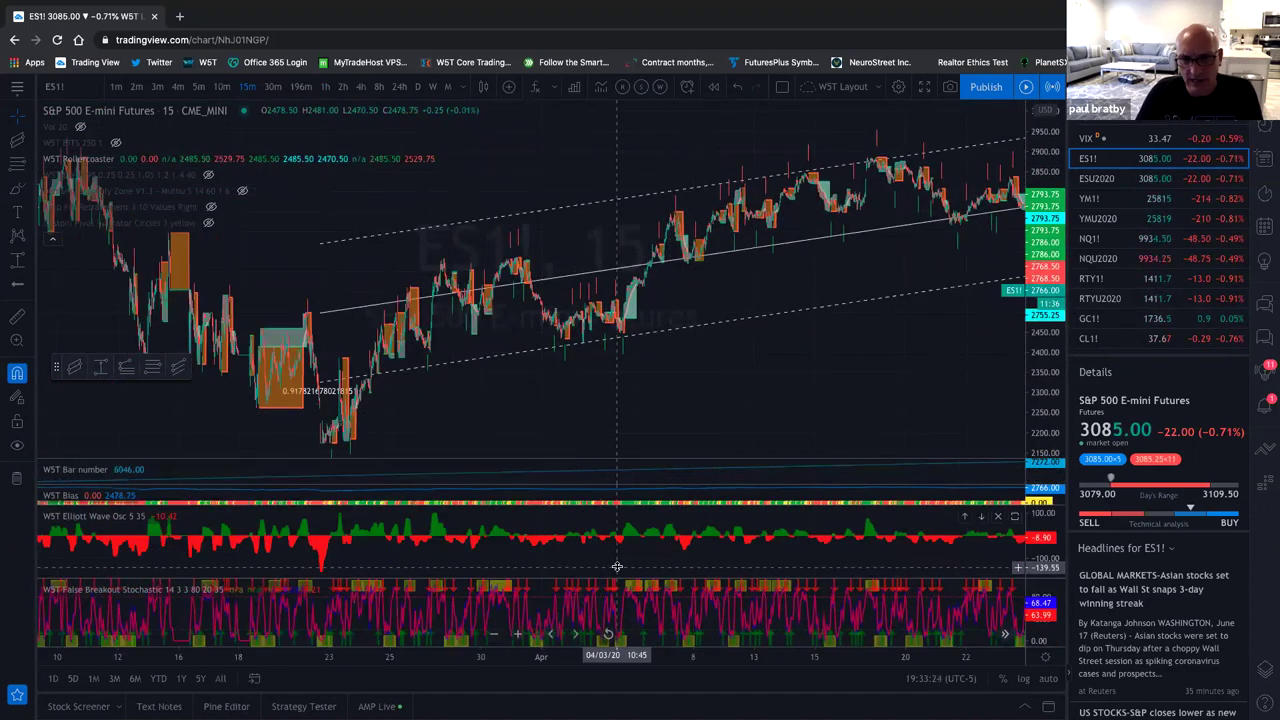
{"action": "left_click", "coordinate": [608, 635]}
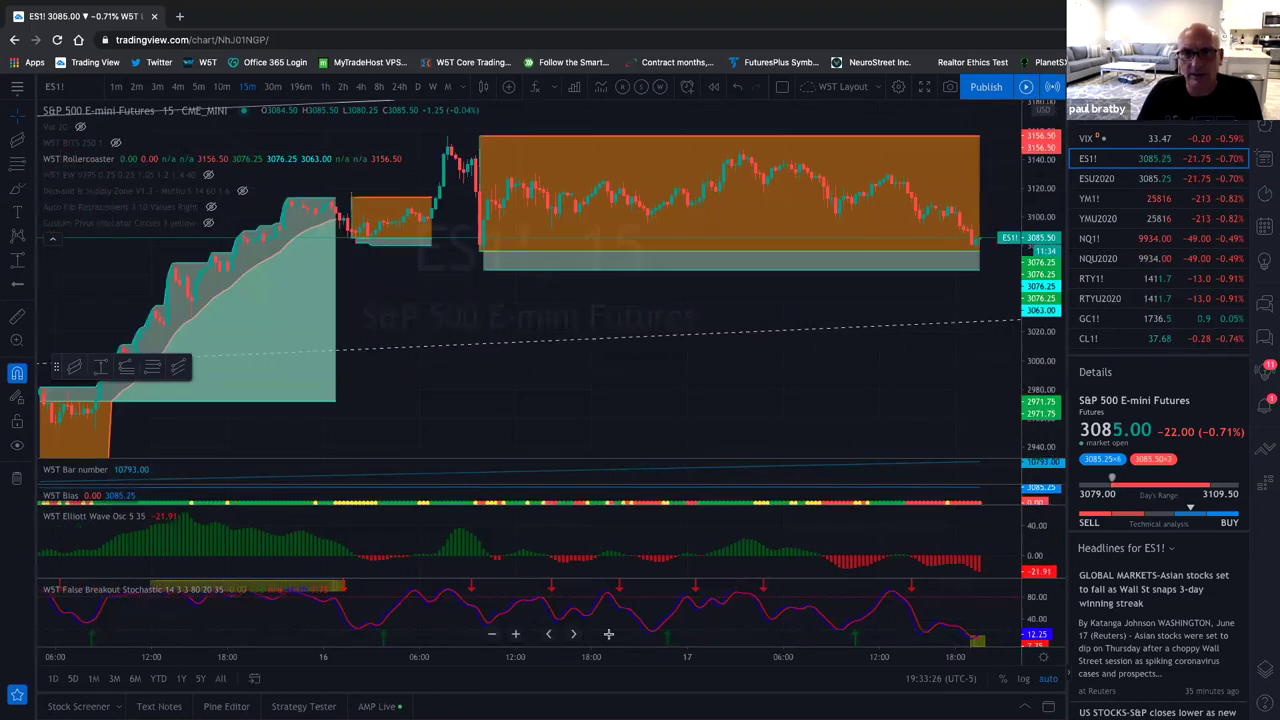
Examine the June sell-off, rebound and latest Rollercoaster zone on the 15-minute chart relative to the regression channel
{"action": "scroll", "coordinate": [835, 345], "scroll_direction": "down", "scroll_amount": 5}
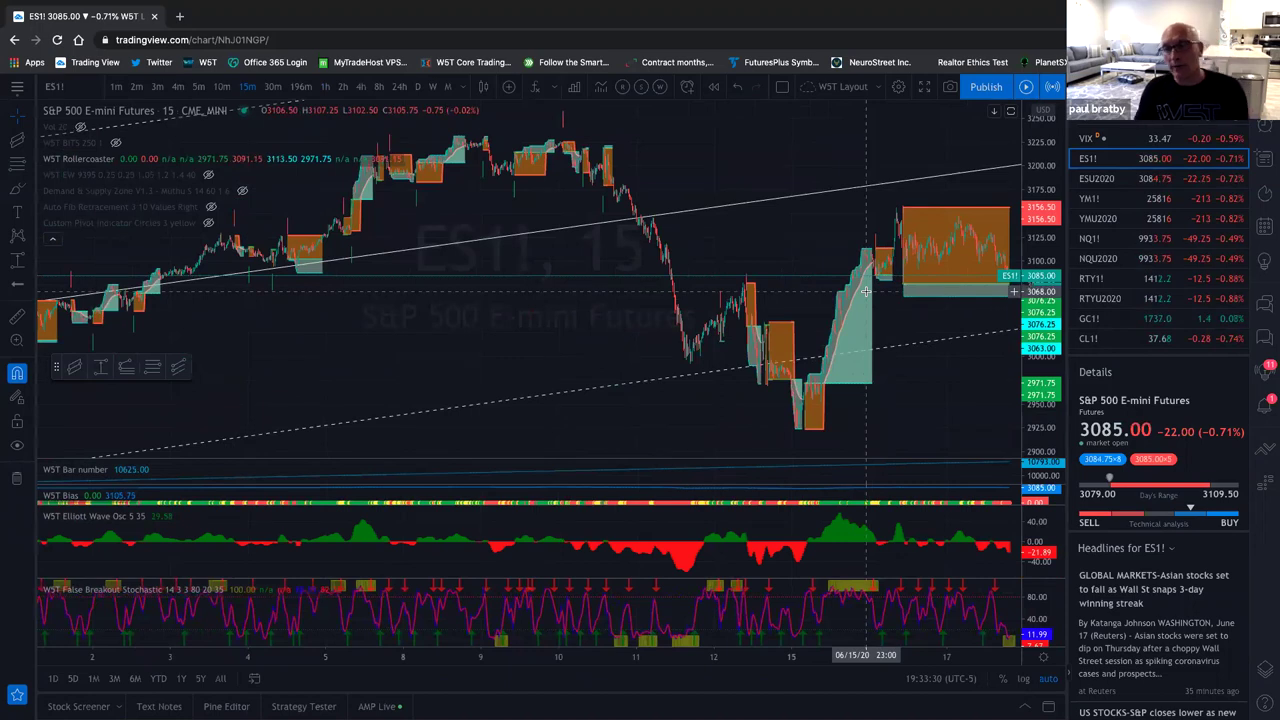
{"action": "scroll", "coordinate": [860, 290], "scroll_direction": "down", "scroll_amount": 1}
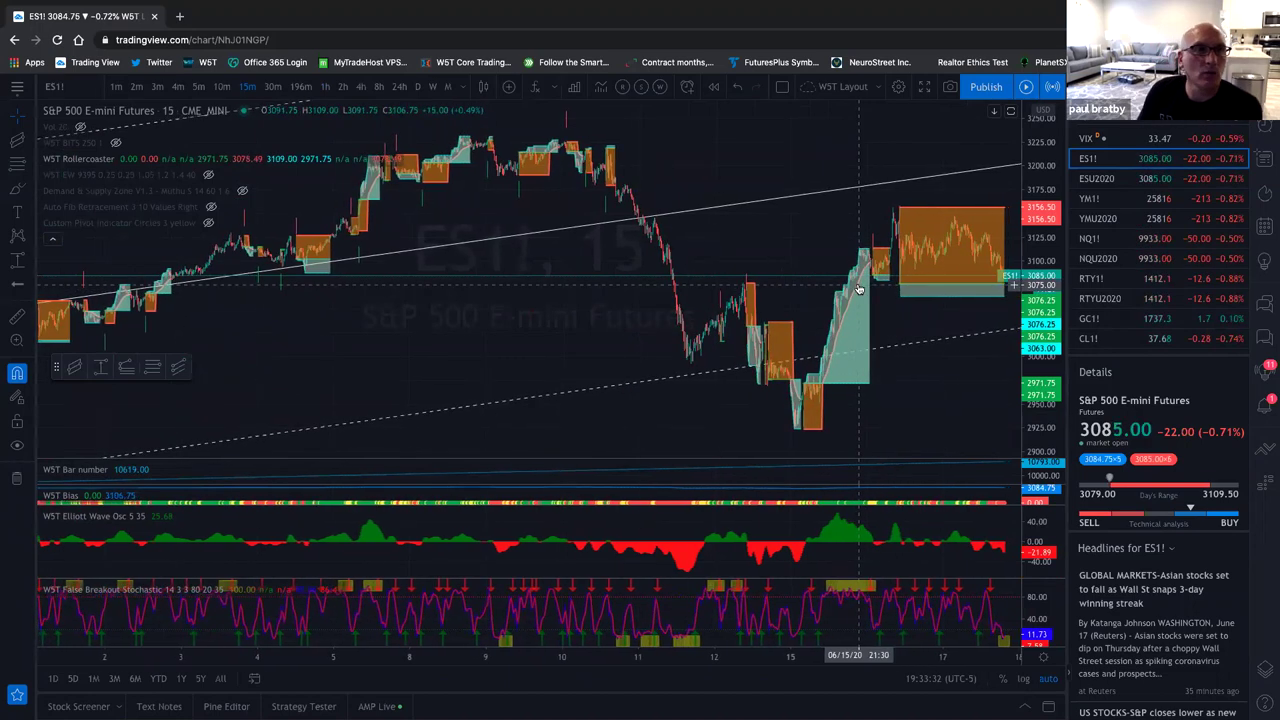
{"action": "scroll", "coordinate": [858, 288], "scroll_direction": "down", "scroll_amount": 1}
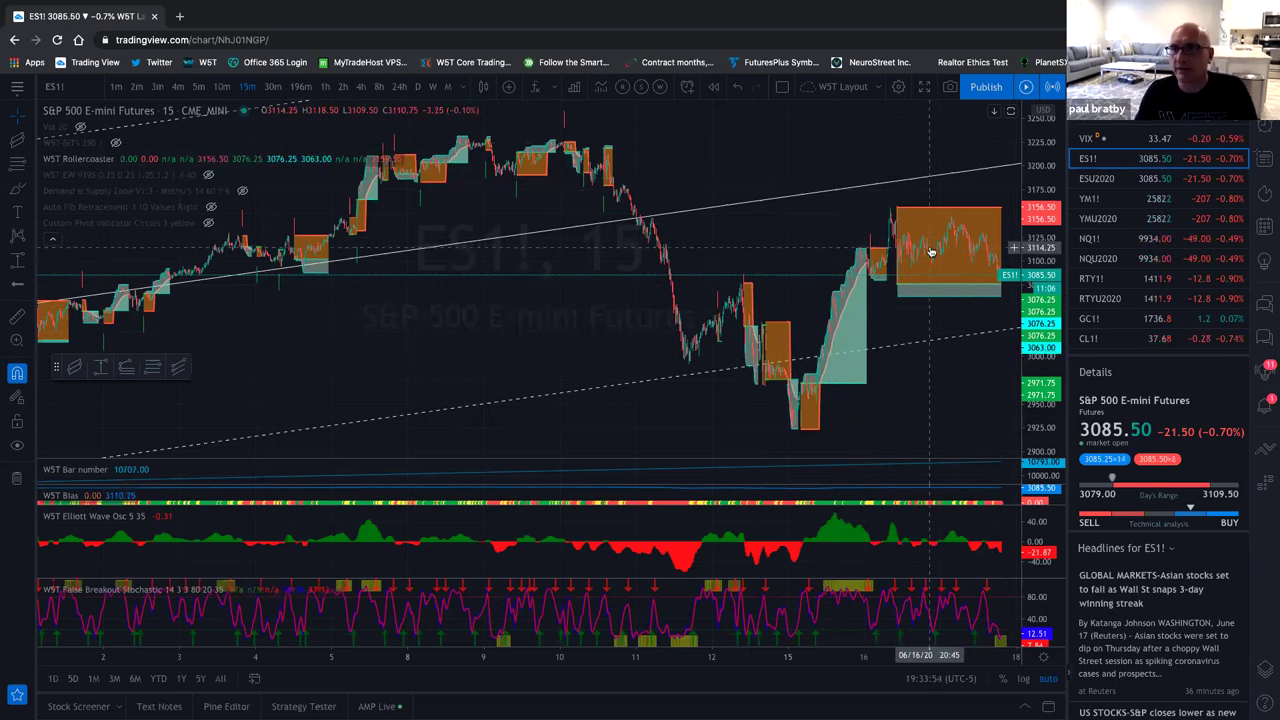
{"action": "left_click_drag", "start_coordinate": [943, 366], "coordinate": [830, 361]}
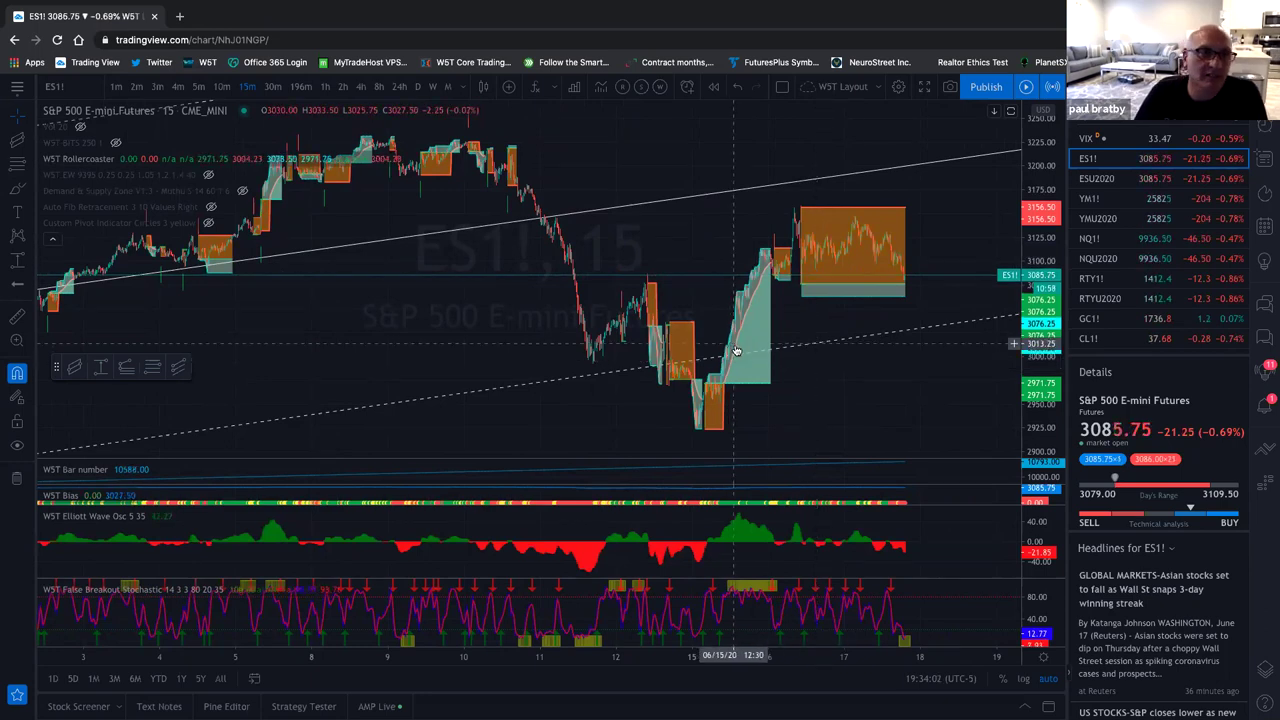
{"action": "scroll", "coordinate": [588, 342], "scroll_direction": "down", "scroll_amount": 10}
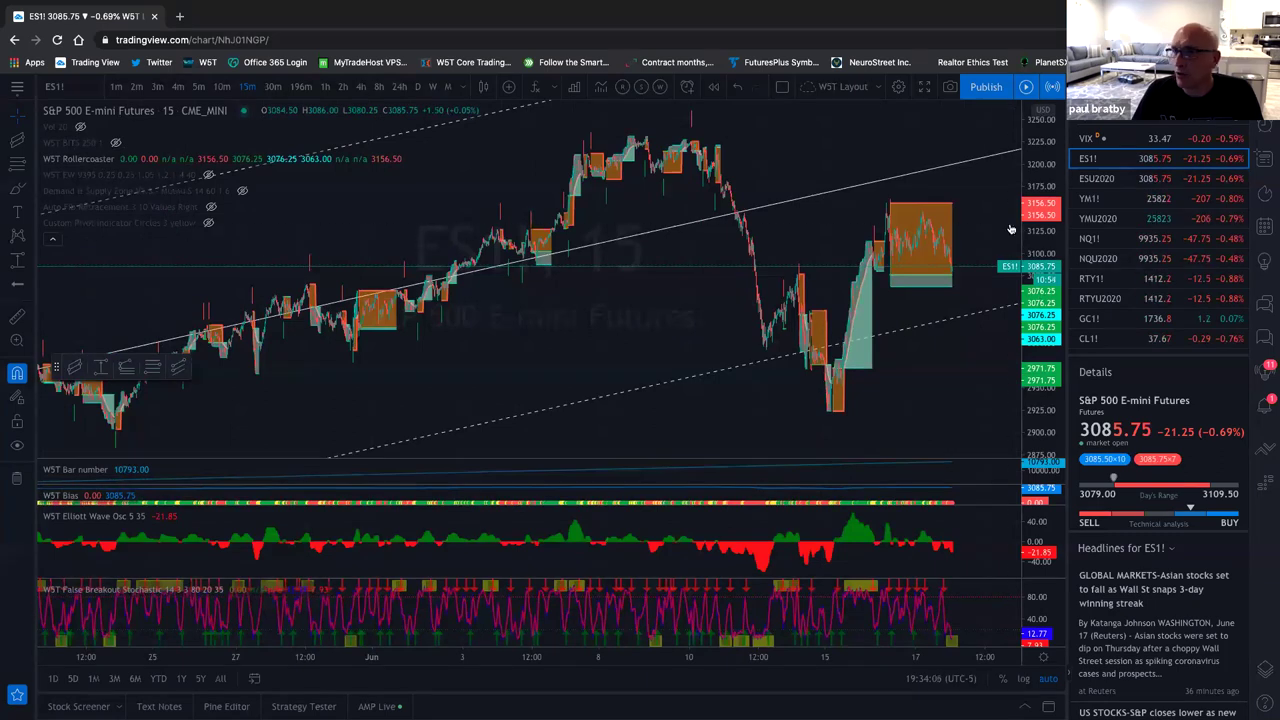
{"action": "left_click_drag", "start_coordinate": [1020, 238], "coordinate": [1030, 290]}
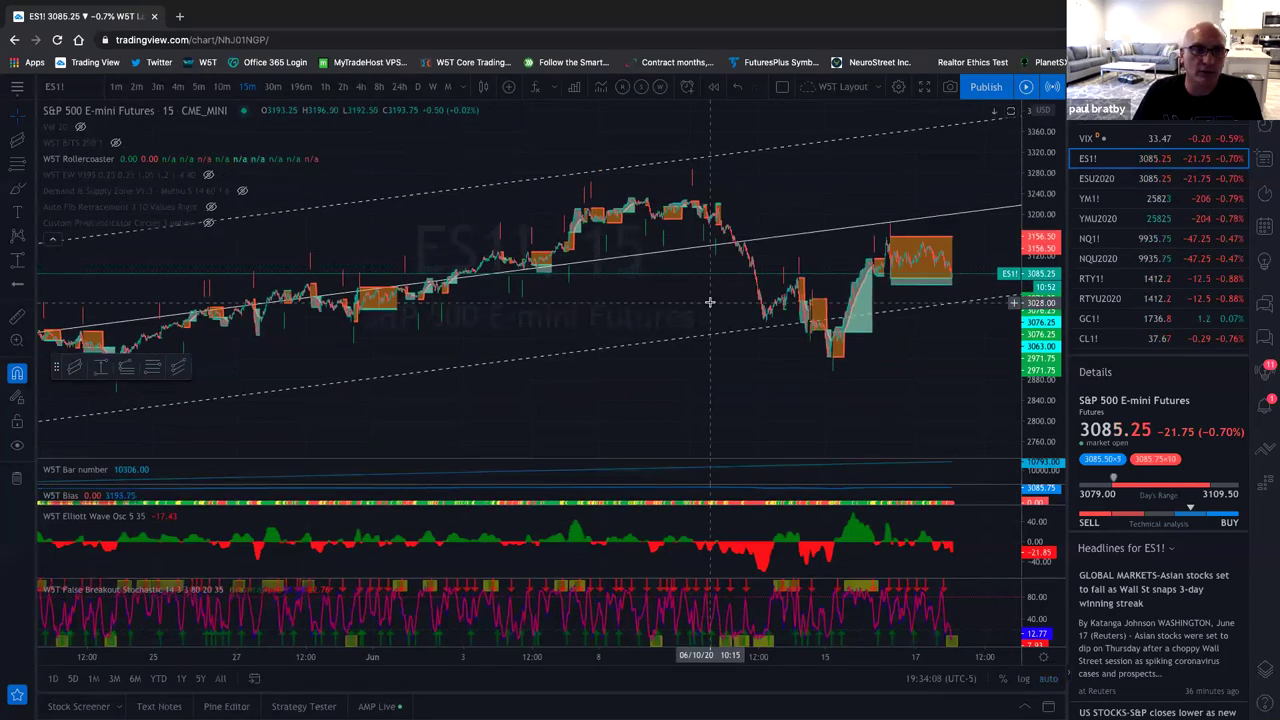
{"action": "scroll", "coordinate": [709, 302], "scroll_direction": "down", "scroll_amount": 5}
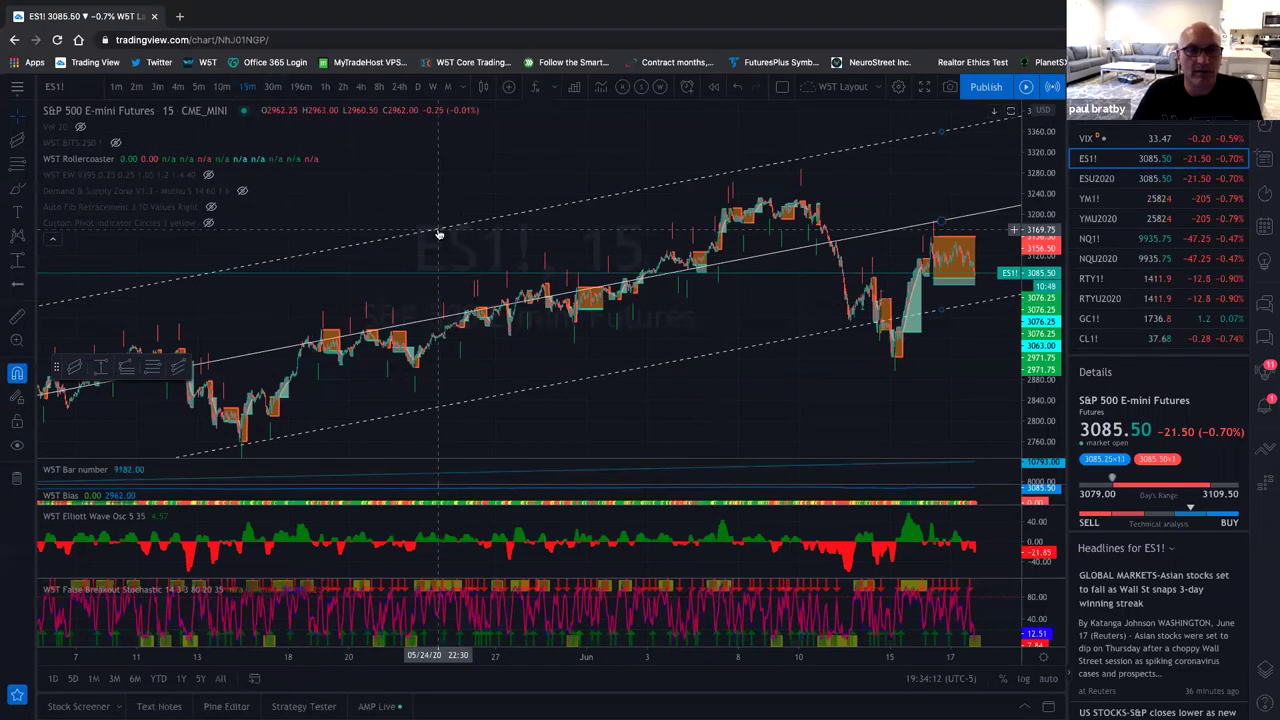
{"action": "scroll", "coordinate": [268, 210], "scroll_direction": "up", "scroll_amount": 4}
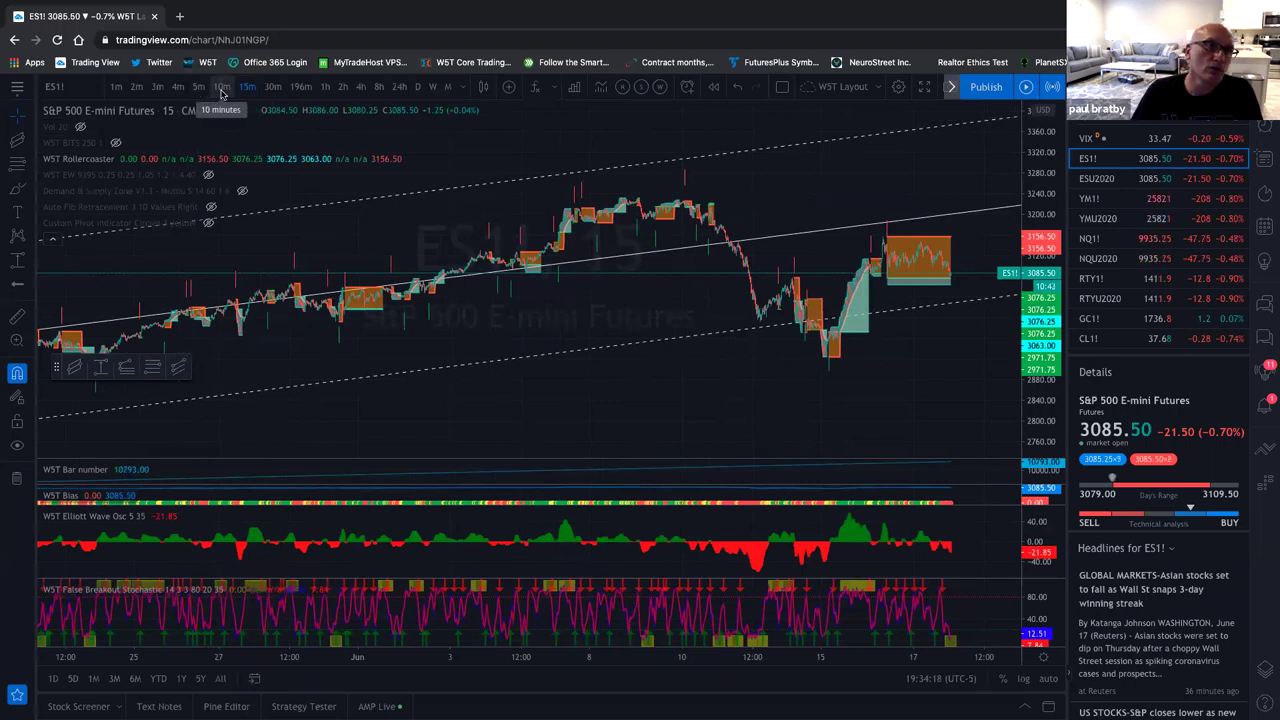
Switch ES1! back to the 1-hour timeframe and bring the latest bars and the channel's lower band into view
{"action": "left_click", "coordinate": [325, 86]}
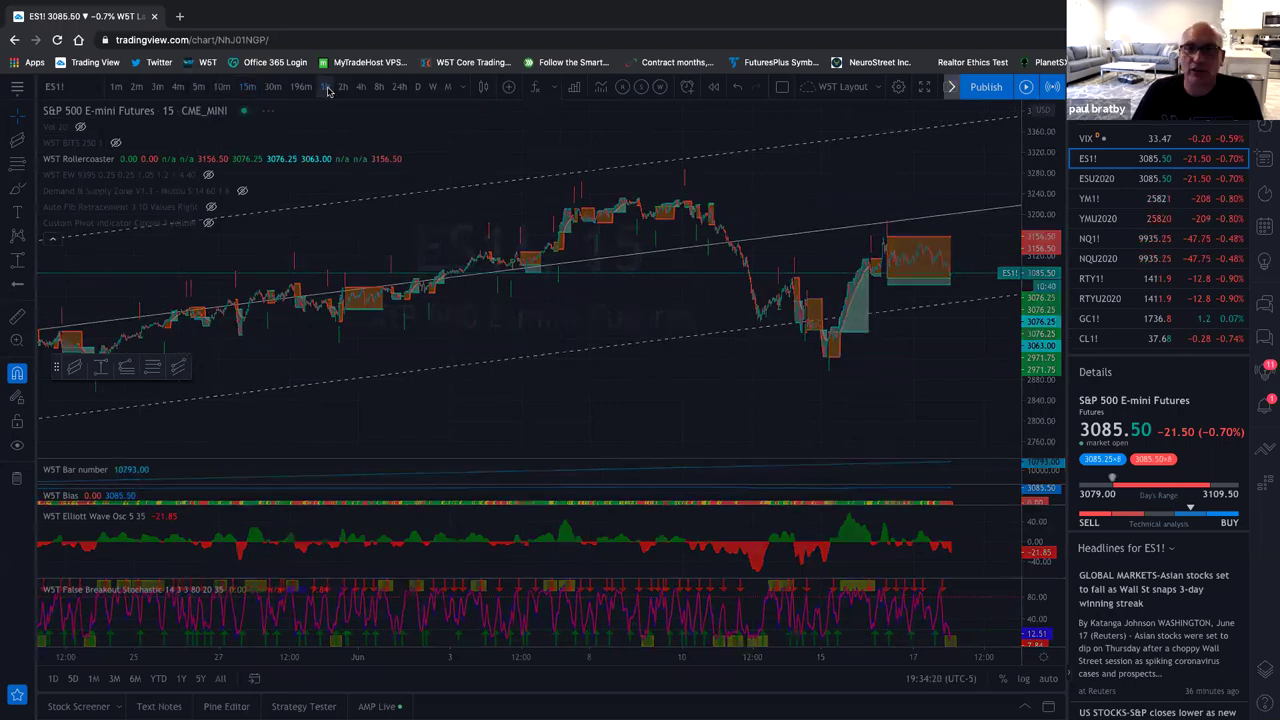
{"action": "scroll", "coordinate": [710, 348], "scroll_direction": "right", "scroll_amount": 10}
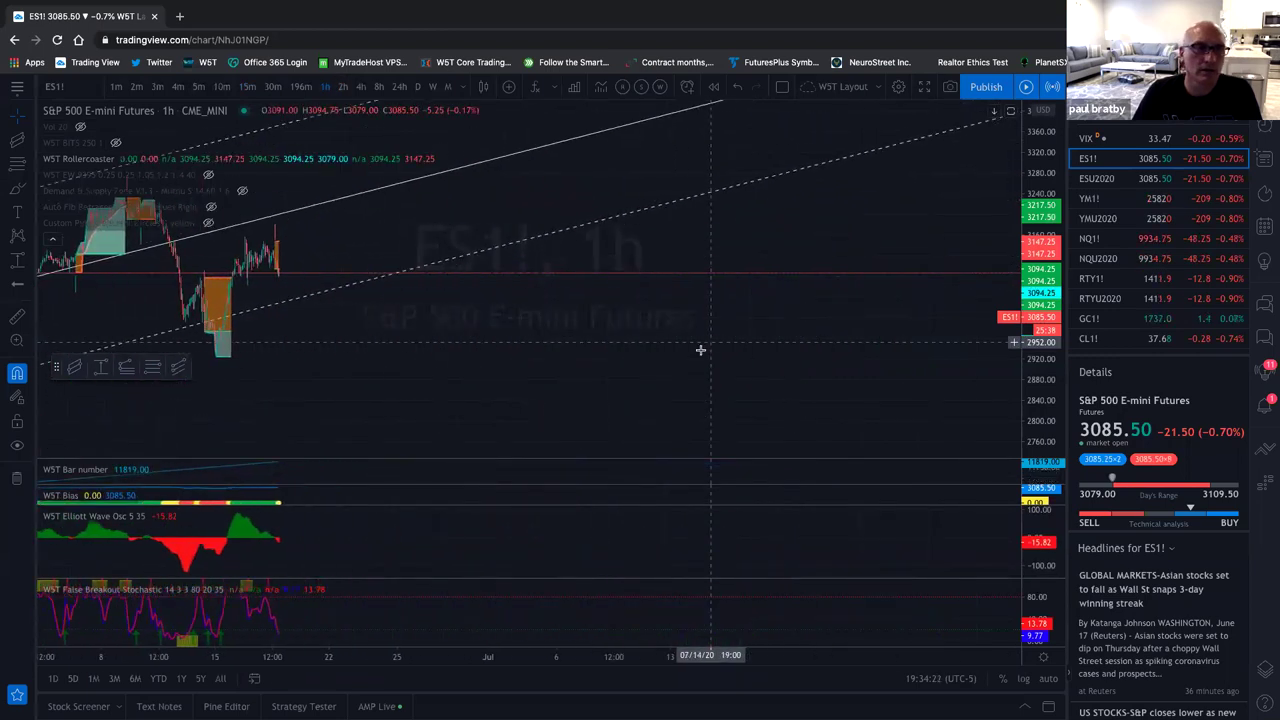
{"action": "left_click_drag", "start_coordinate": [316, 367], "coordinate": [960, 372]}
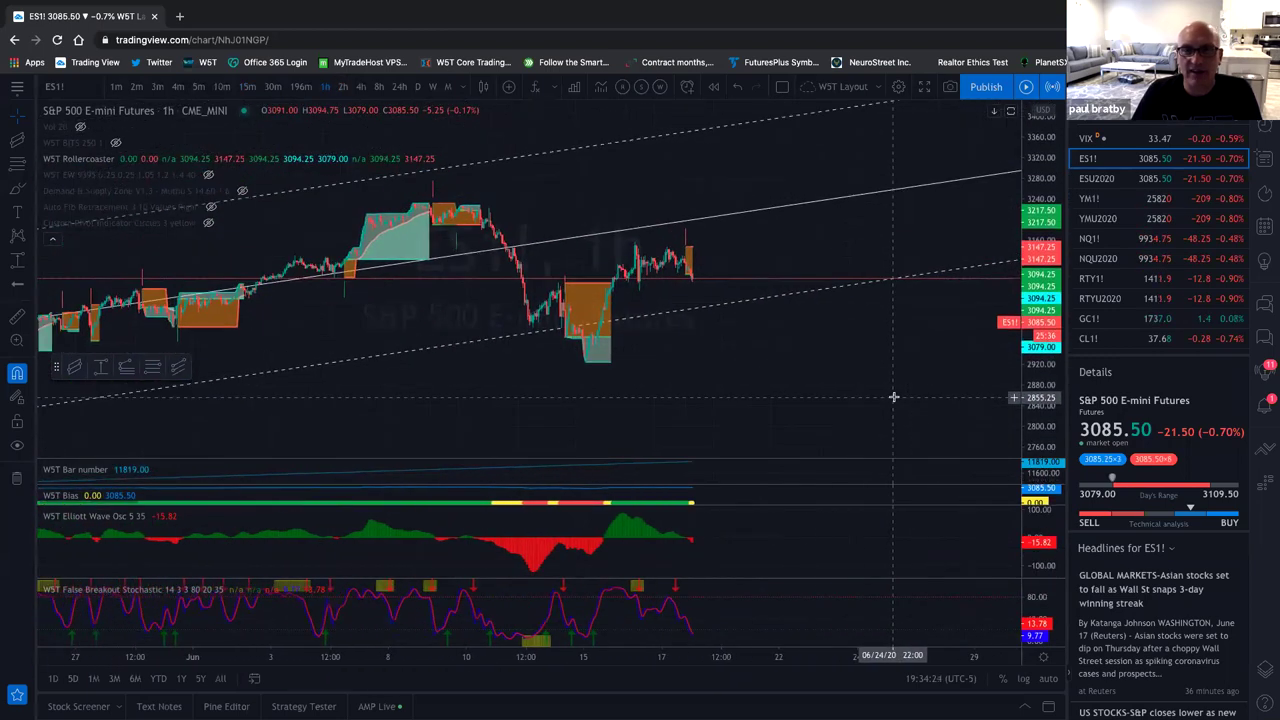
{"action": "scroll", "coordinate": [351, 317], "scroll_direction": "up", "scroll_amount": 3}
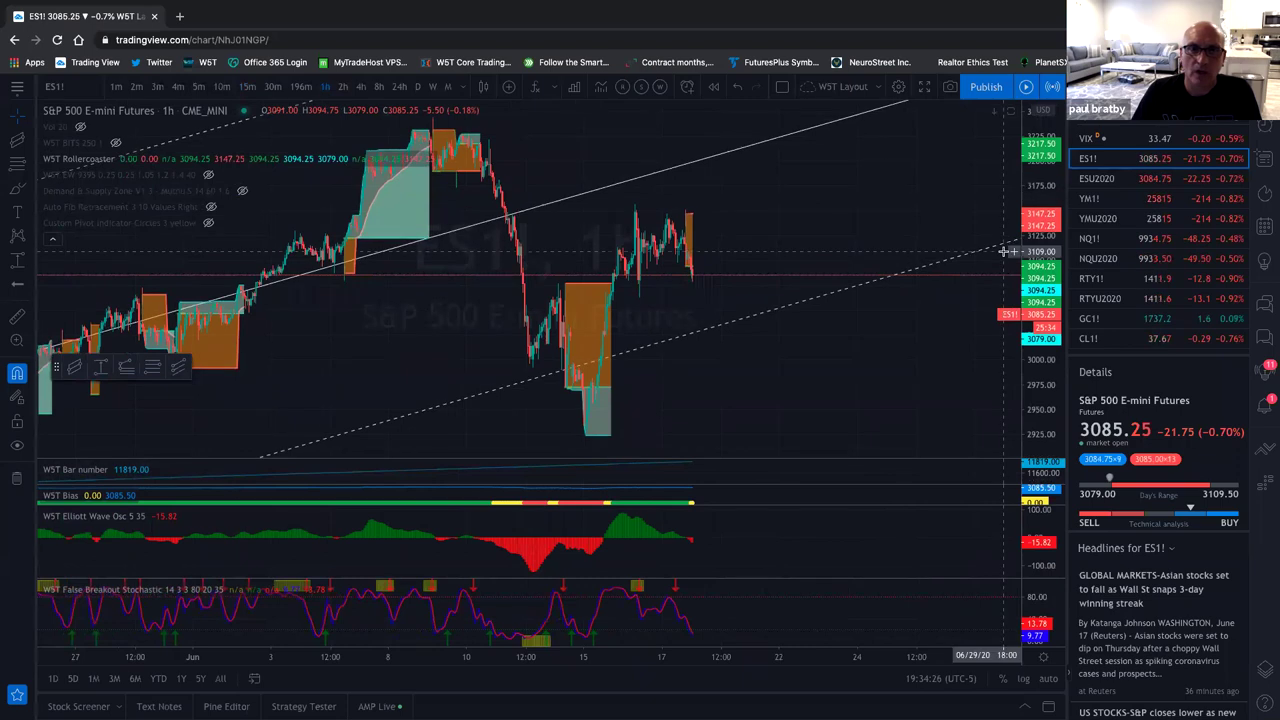
{"action": "scroll", "coordinate": [413, 318], "scroll_direction": "up", "scroll_amount": 1}
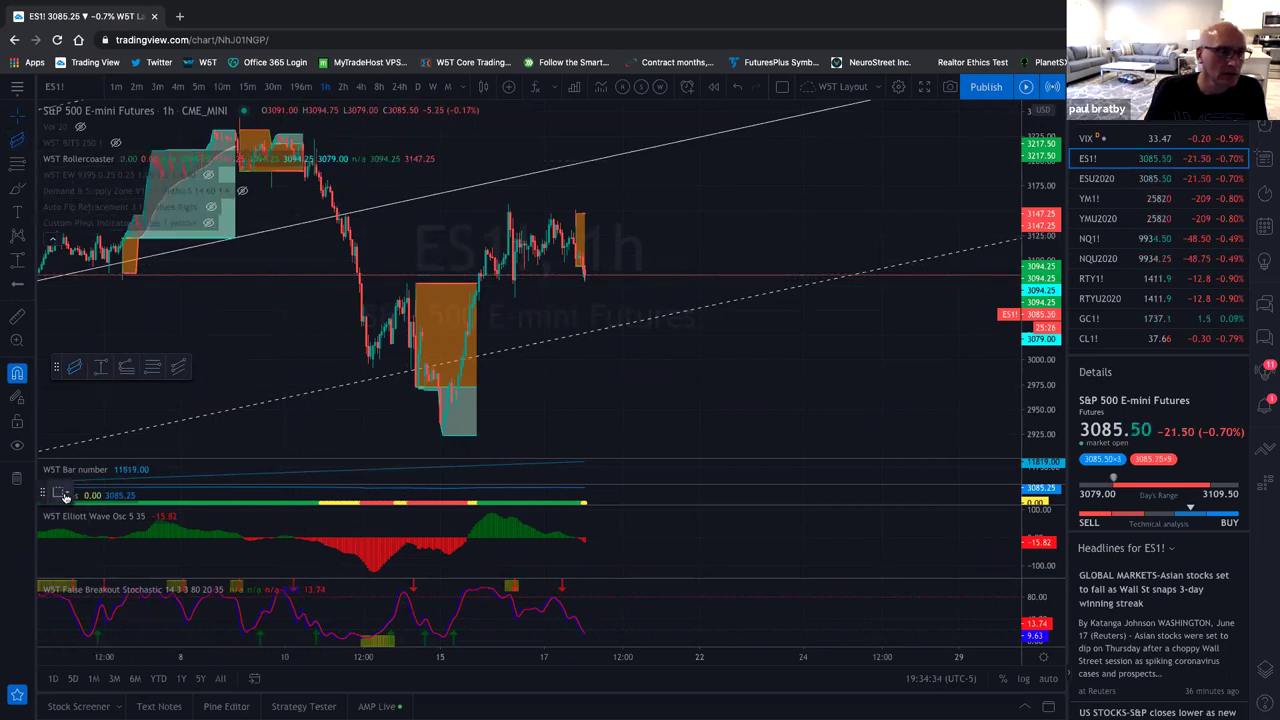
Draw a regression channel with the 15 Min Channel No Background template from 06/15/20 21:00 to 06/17/20 18:00
{"action": "left_click", "coordinate": [65, 497]}
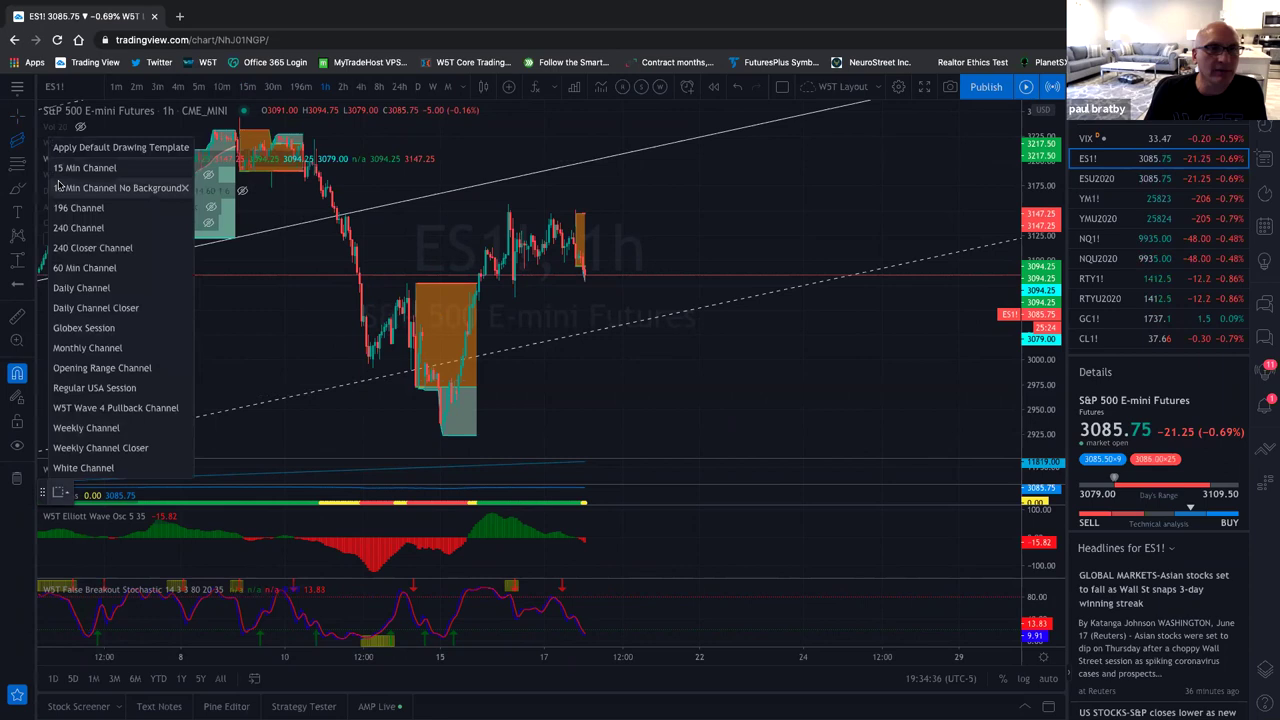
{"action": "left_click", "coordinate": [190, 189]}
{"action": "left_click", "coordinate": [485, 247]}
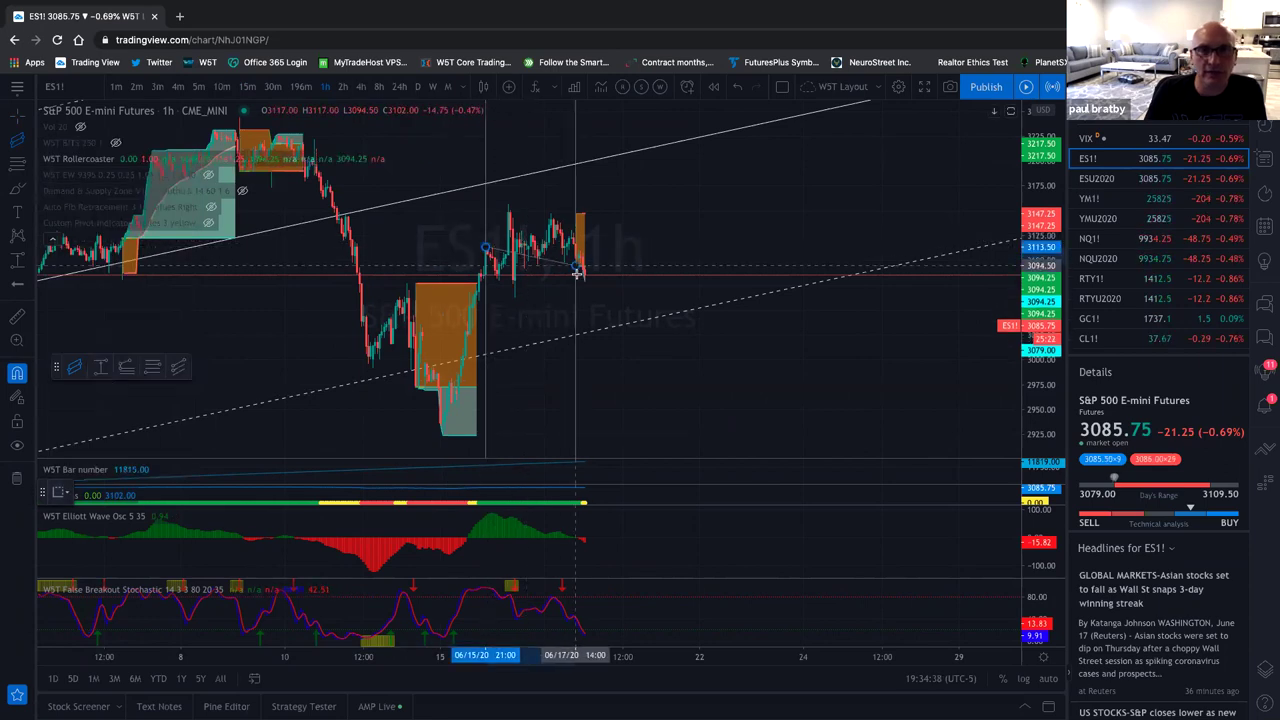
{"action": "left_click", "coordinate": [585, 280]}
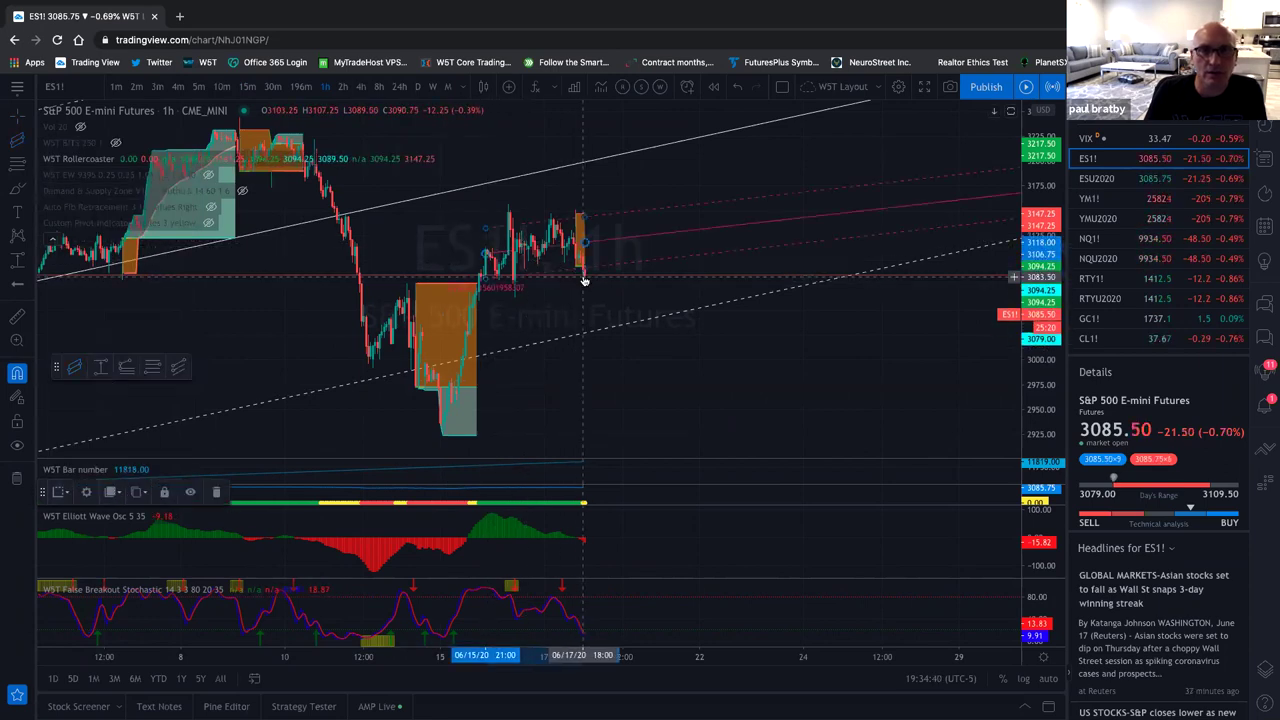
{"action": "mouse_move", "coordinate": [669, 306]}
{"action": "left_mouse_down"}
{"action": "mouse_move", "coordinate": [320, 300]}
{"action": "mouse_move", "coordinate": [620, 318]}
{"action": "mouse_move", "coordinate": [660, 300]}
{"action": "left_mouse_up"}
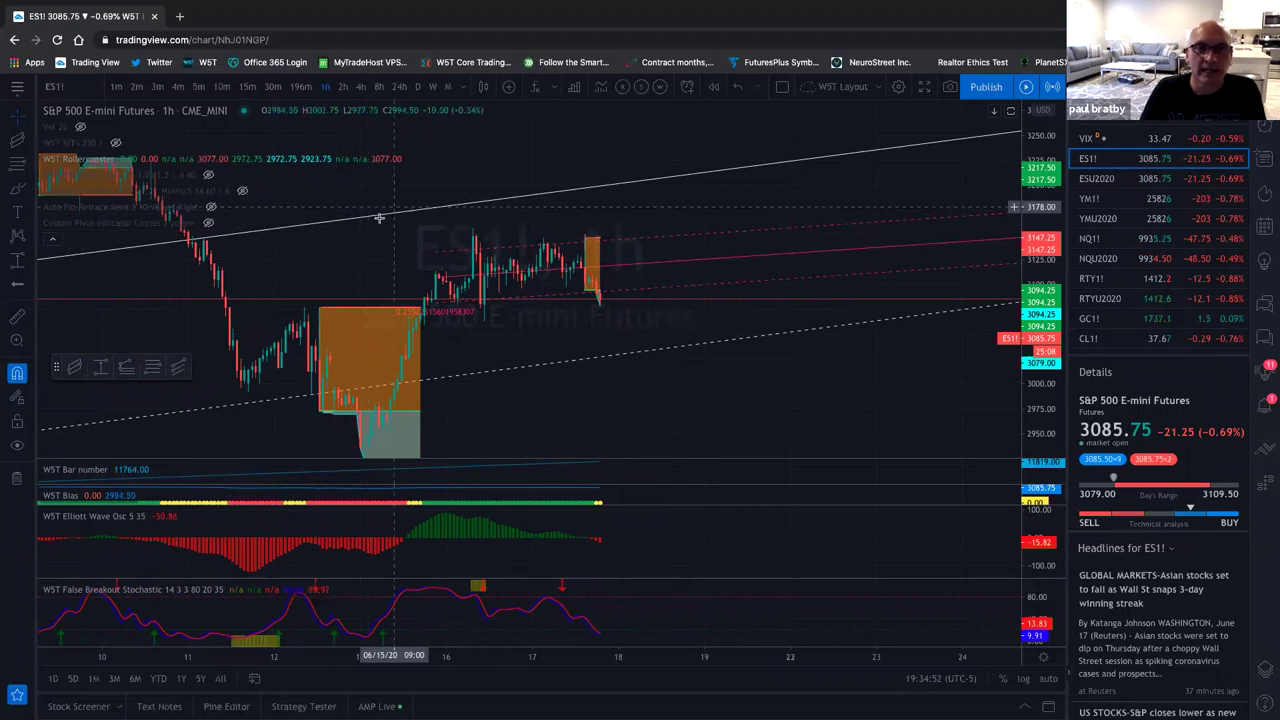
Switch ES1! to the 5-minute timeframe and bring the whole short-term regression channel into view
{"action": "left_click", "coordinate": [198, 87]}
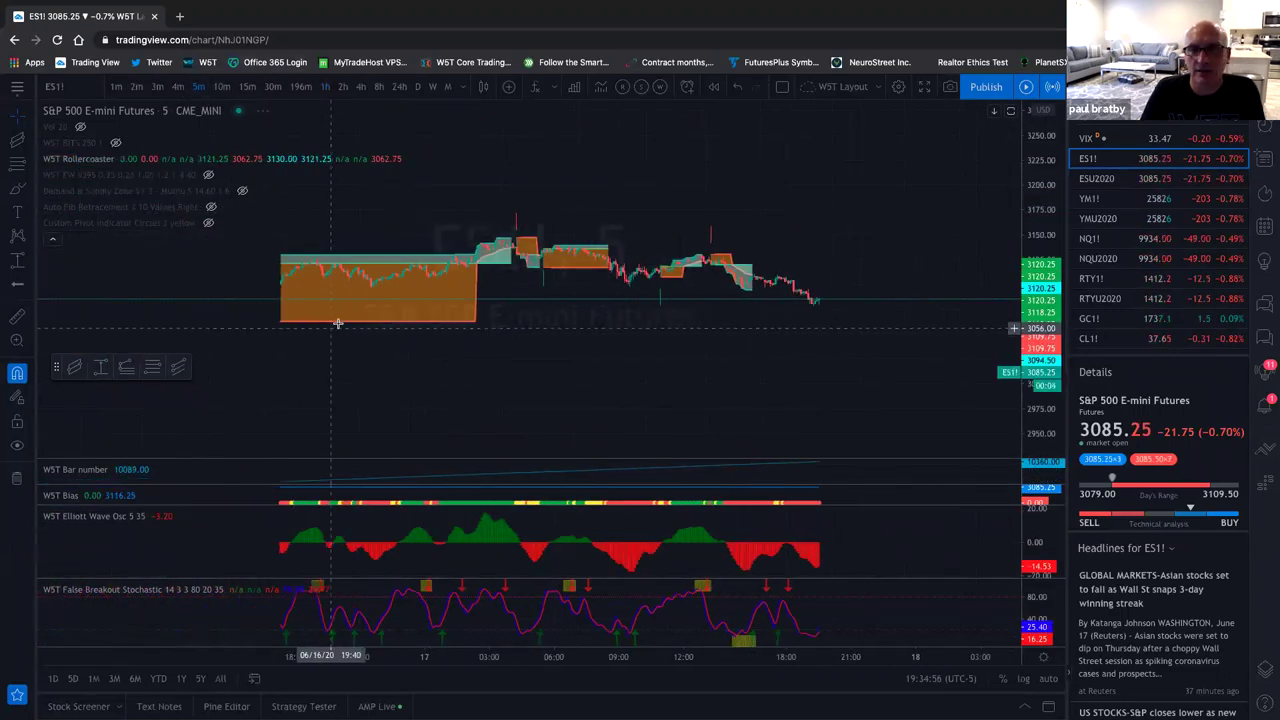
{"action": "scroll", "coordinate": [338, 322], "scroll_direction": "down", "scroll_amount": 10}
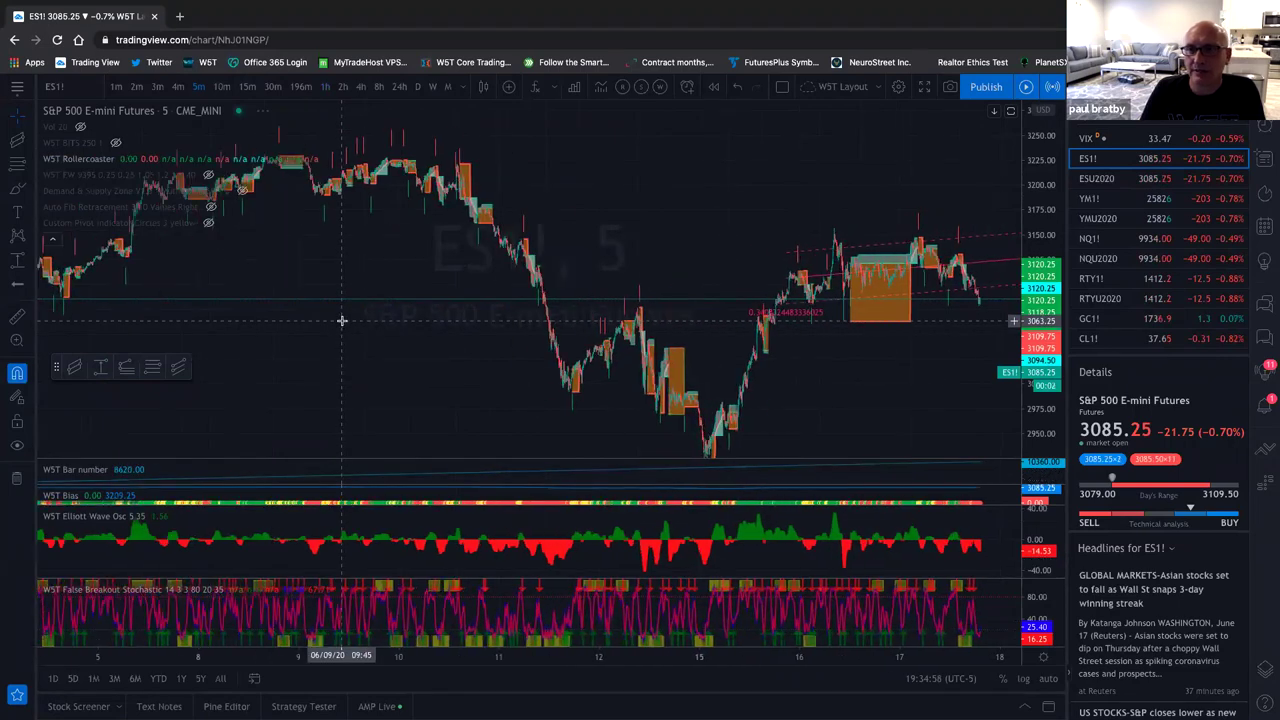
{"action": "scroll", "coordinate": [341, 320], "scroll_direction": "up", "scroll_amount": 10}
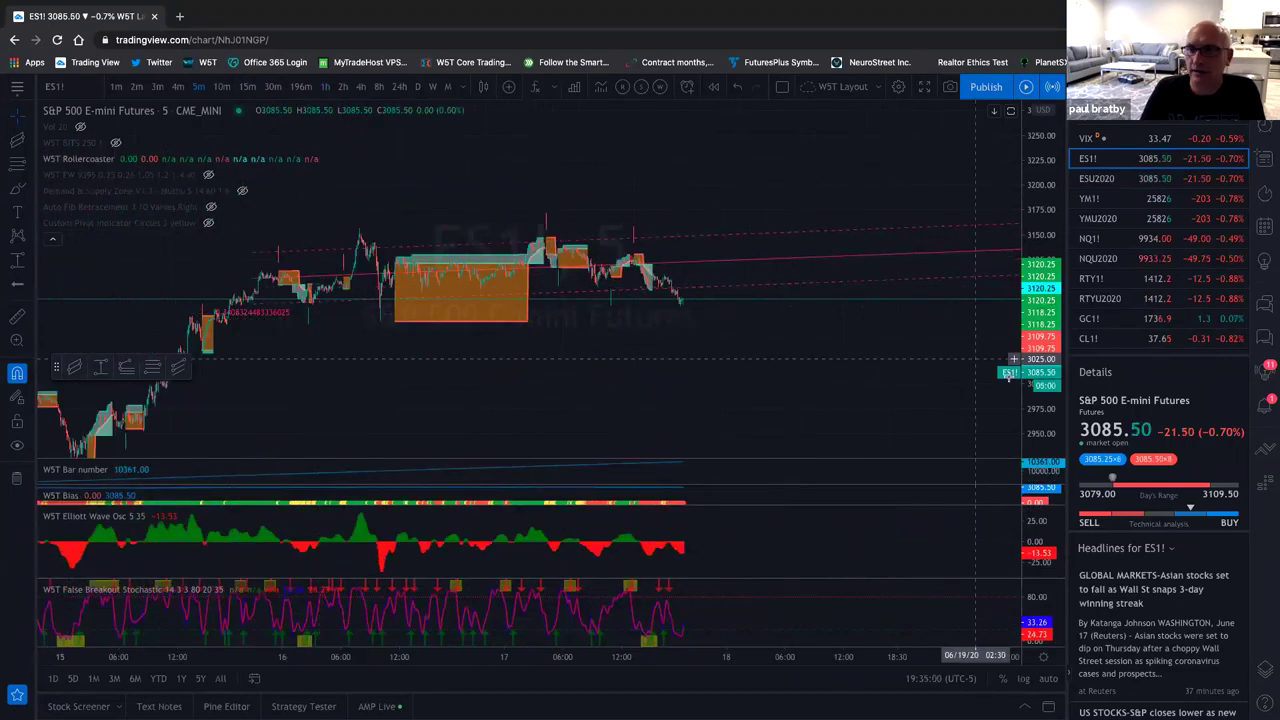
Examine the June 16–17 Rollercoaster zones on the 5-minute ES1! chart against the short-term regression channel, up to the latest bars
{"action": "left_click_drag", "start_coordinate": [1045, 300], "coordinate": [1045, 232]}
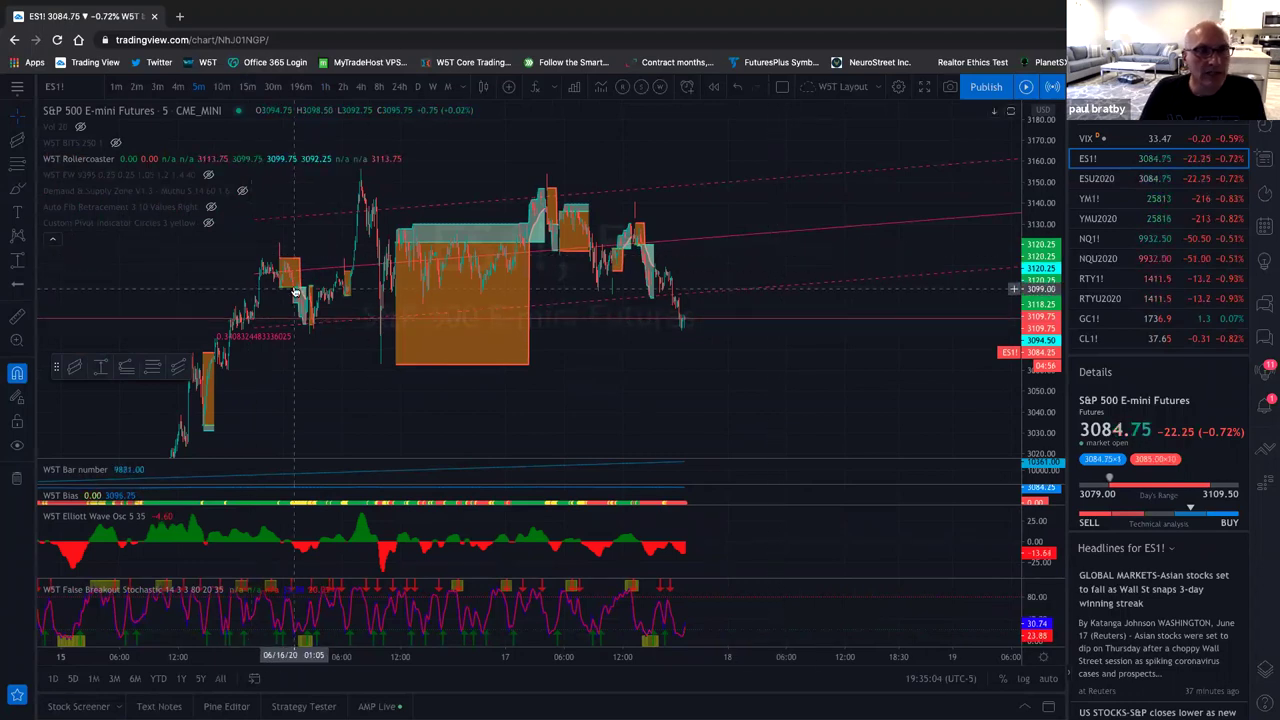
{"action": "scroll", "coordinate": [296, 293], "scroll_direction": "left", "scroll_amount": 10}
{"action": "scroll", "coordinate": [537, 328], "scroll_direction": "left", "scroll_amount": 6}
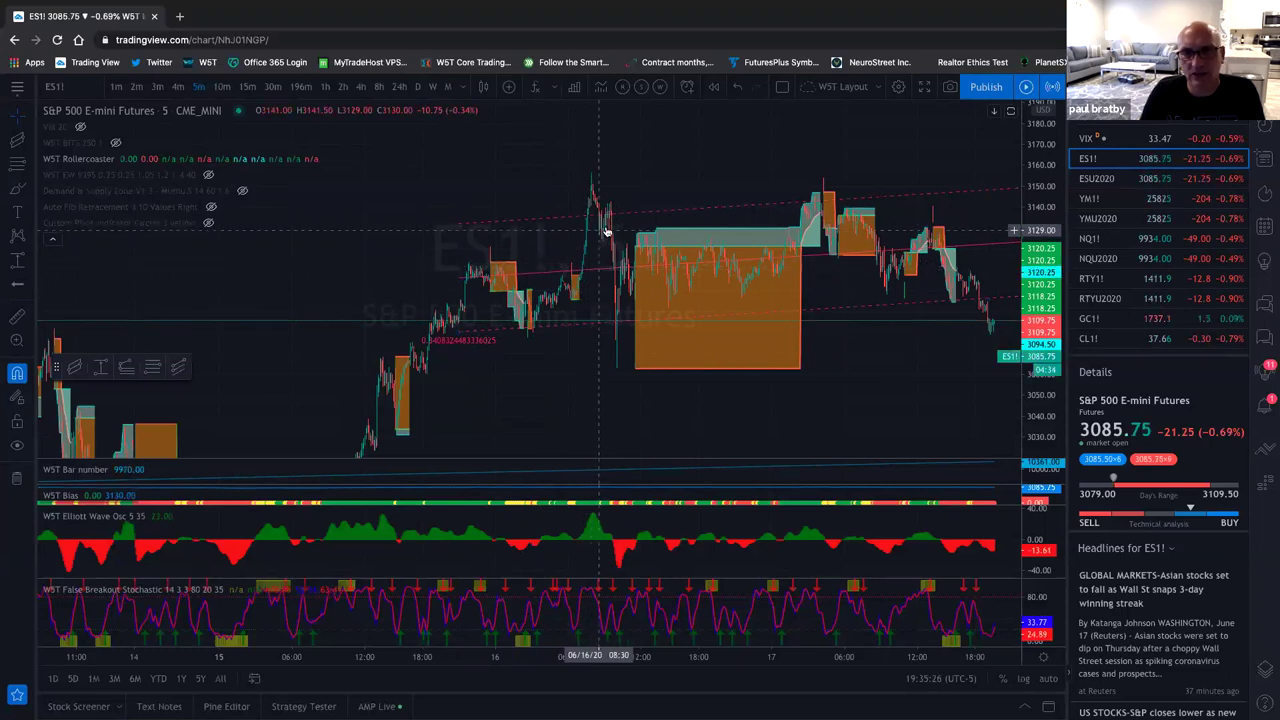
{"action": "left_click_drag", "start_coordinate": [612, 331], "coordinate": [468, 332]}
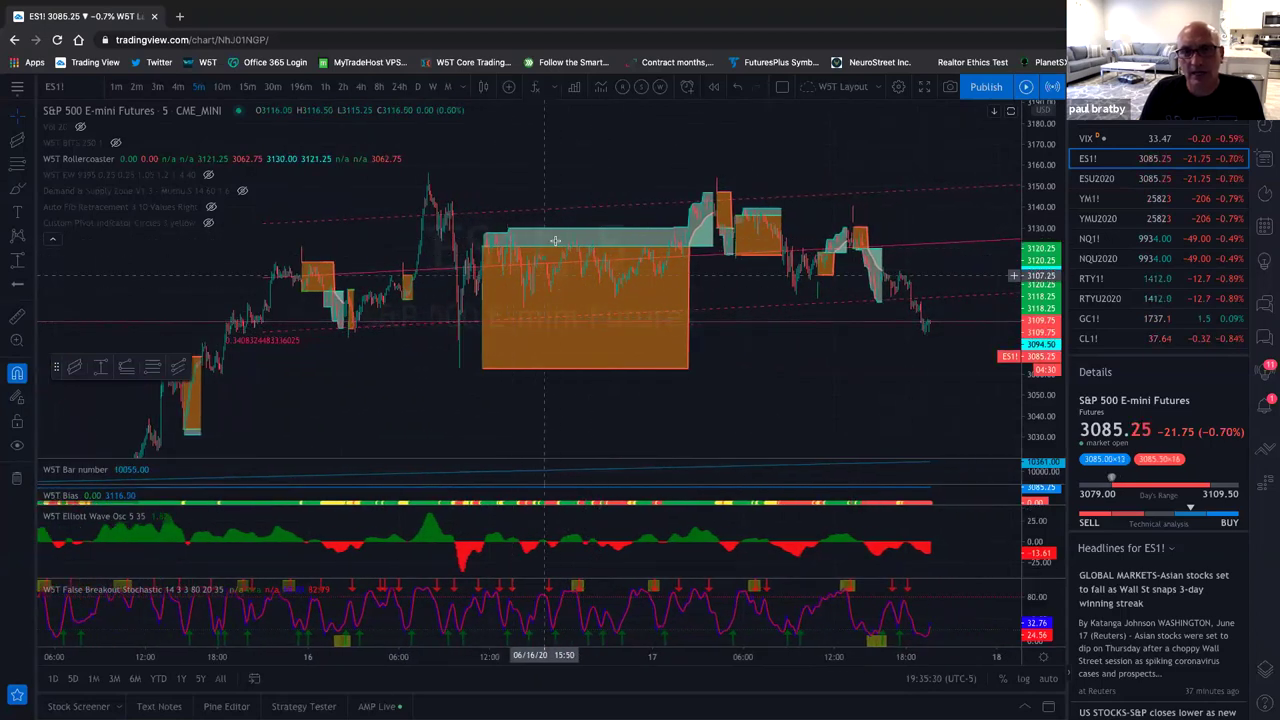
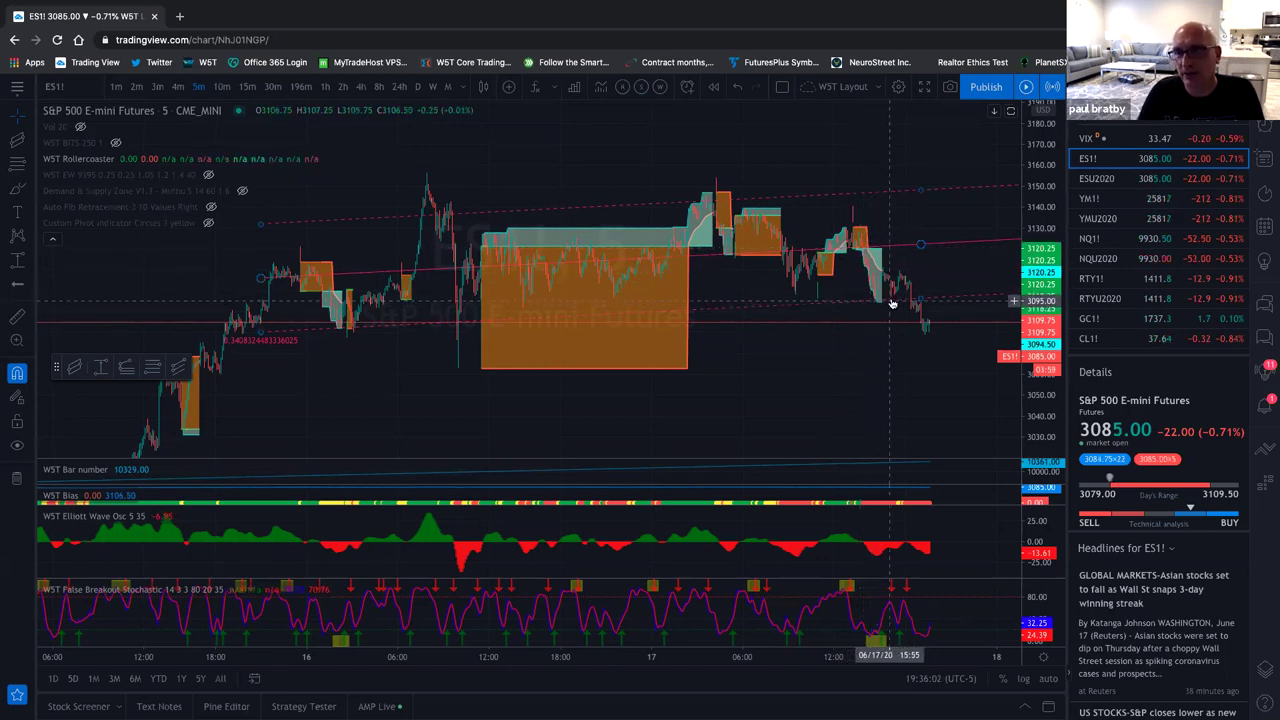
{"action": "scroll", "coordinate": [862, 268], "scroll_direction": "up", "scroll_amount": 5}
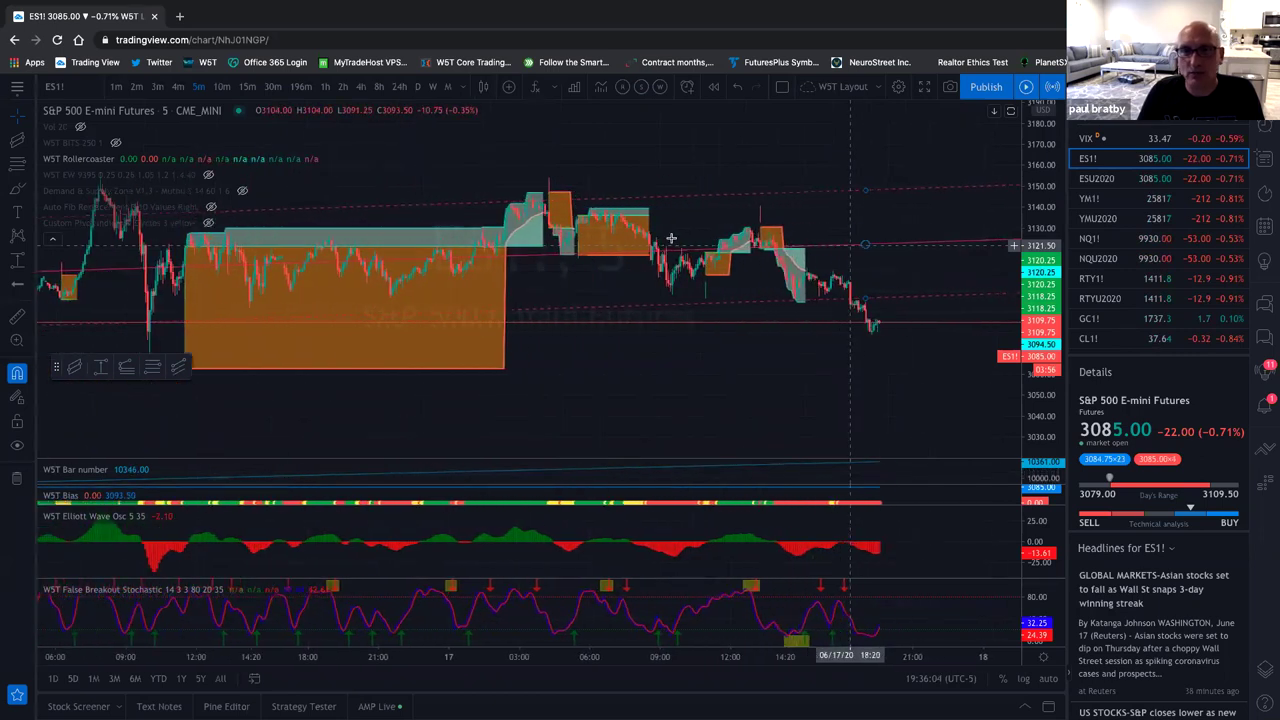
{"action": "scroll", "coordinate": [716, 258], "scroll_direction": "up", "scroll_amount": 1}
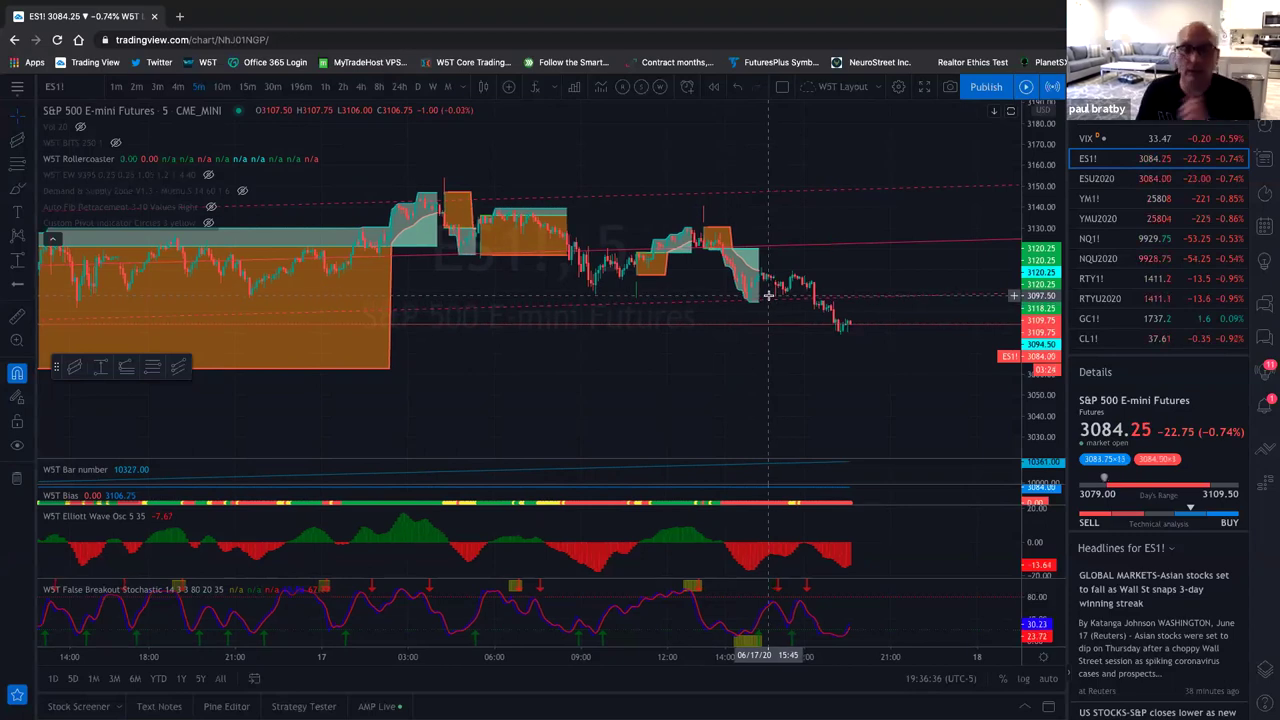
{"action": "scroll", "coordinate": [810, 287], "scroll_direction": "down", "scroll_amount": 3}
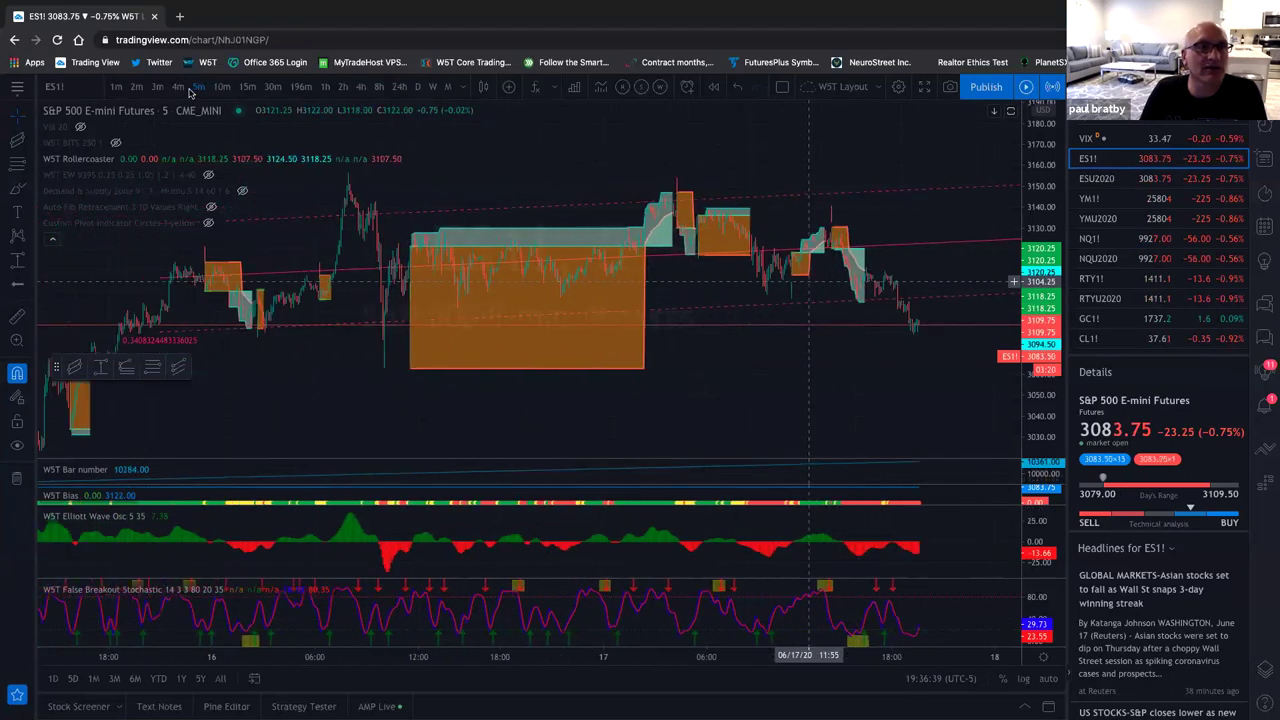
Switch ES1! to the 4-minute timeframe and view the Rollercoaster zones across the short-term regression channel
{"action": "left_click", "coordinate": [178, 87]}
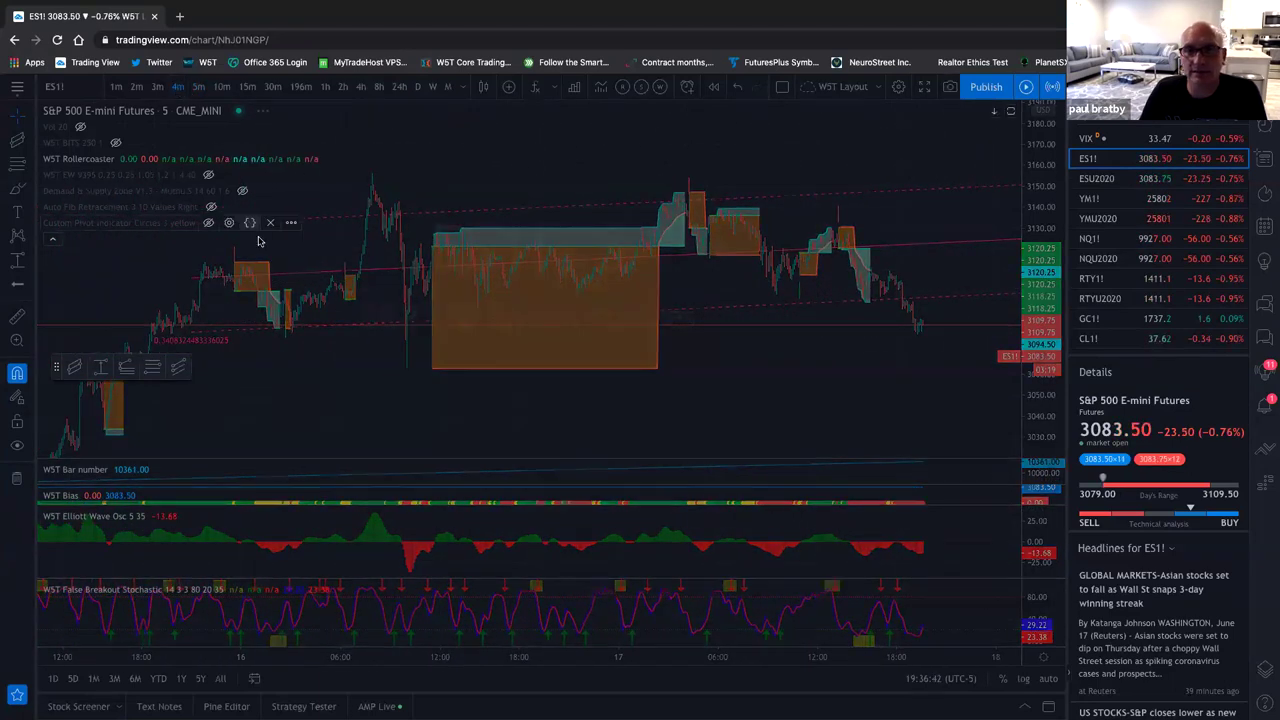
{"action": "scroll", "coordinate": [339, 319], "scroll_direction": "right", "scroll_amount": 5}
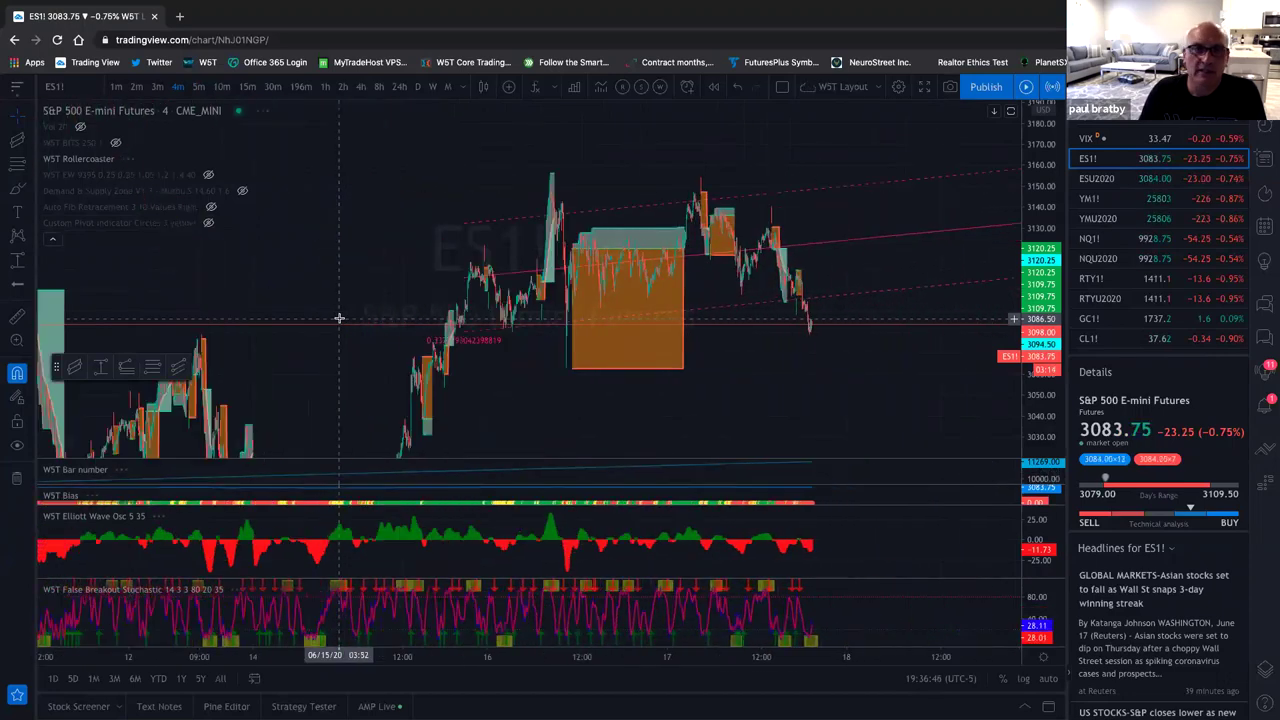
{"action": "scroll", "coordinate": [339, 319], "scroll_direction": "up", "scroll_amount": 3}
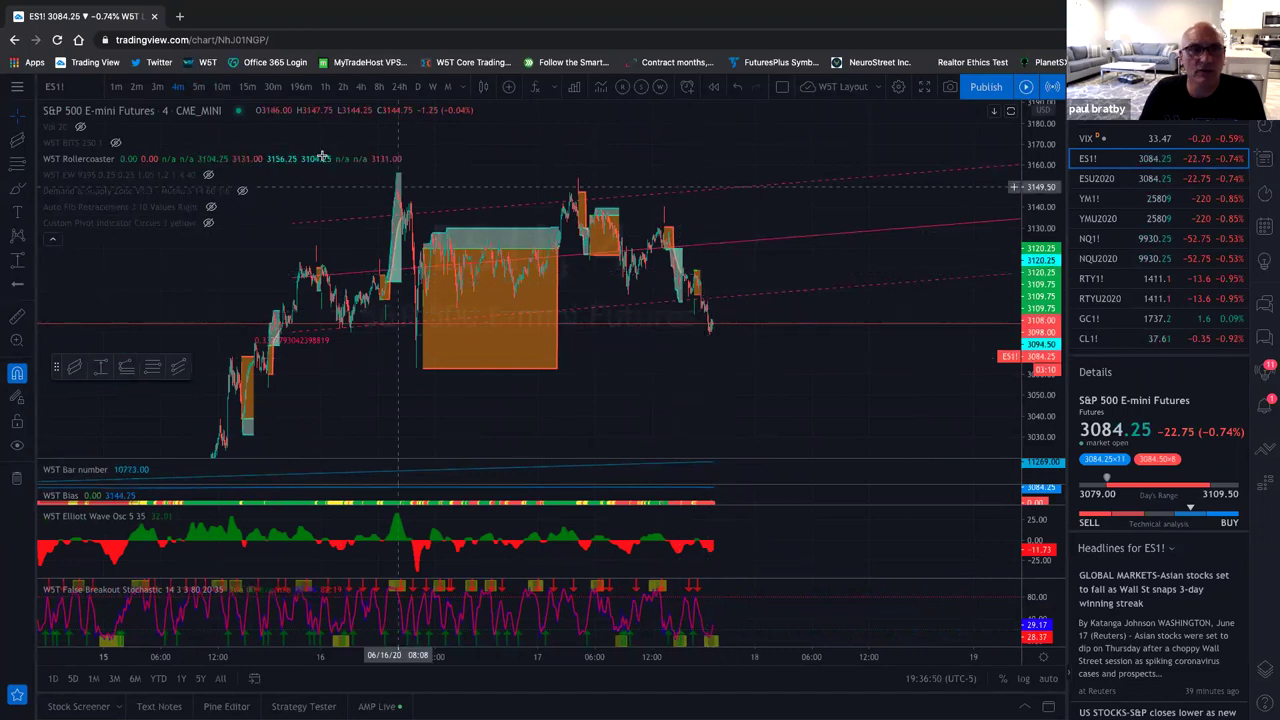
Switch ES1! to the 3-minute timeframe and bring the June 16–17 Rollercoaster zones and the regression channel into view
{"action": "left_click", "coordinate": [158, 87]}
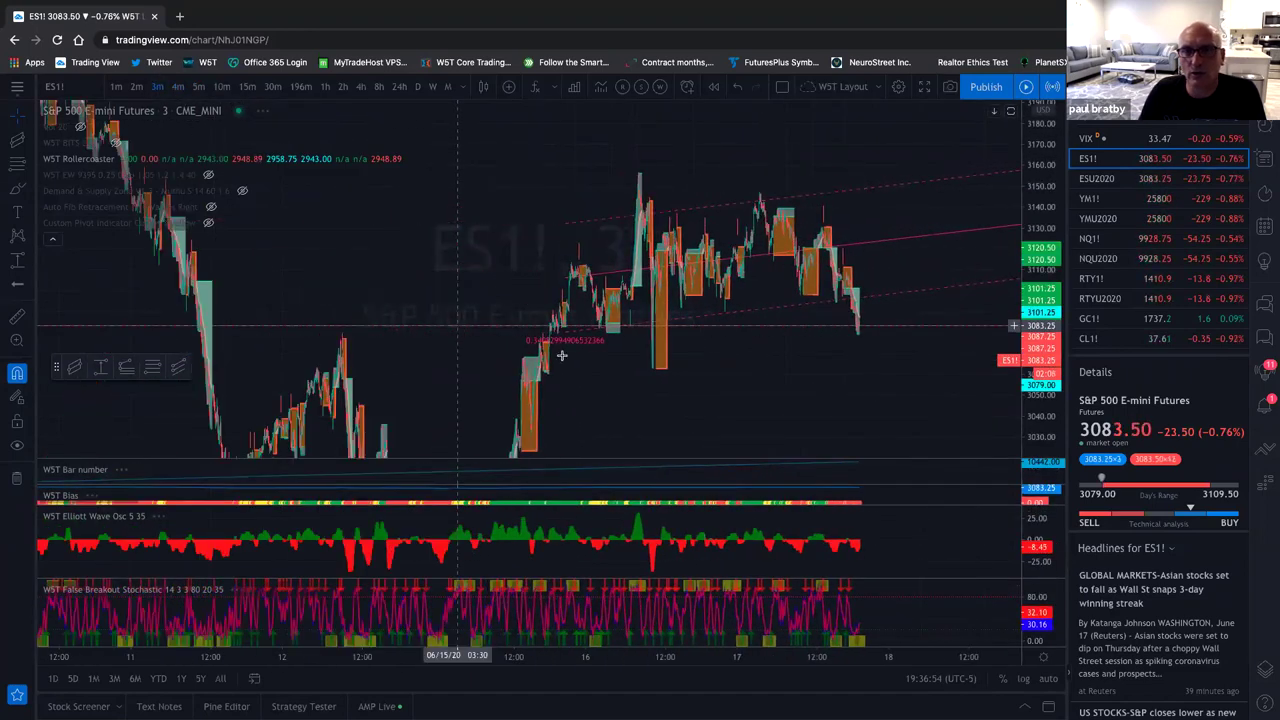
{"action": "scroll", "coordinate": [711, 333], "scroll_direction": "up", "scroll_amount": 5}
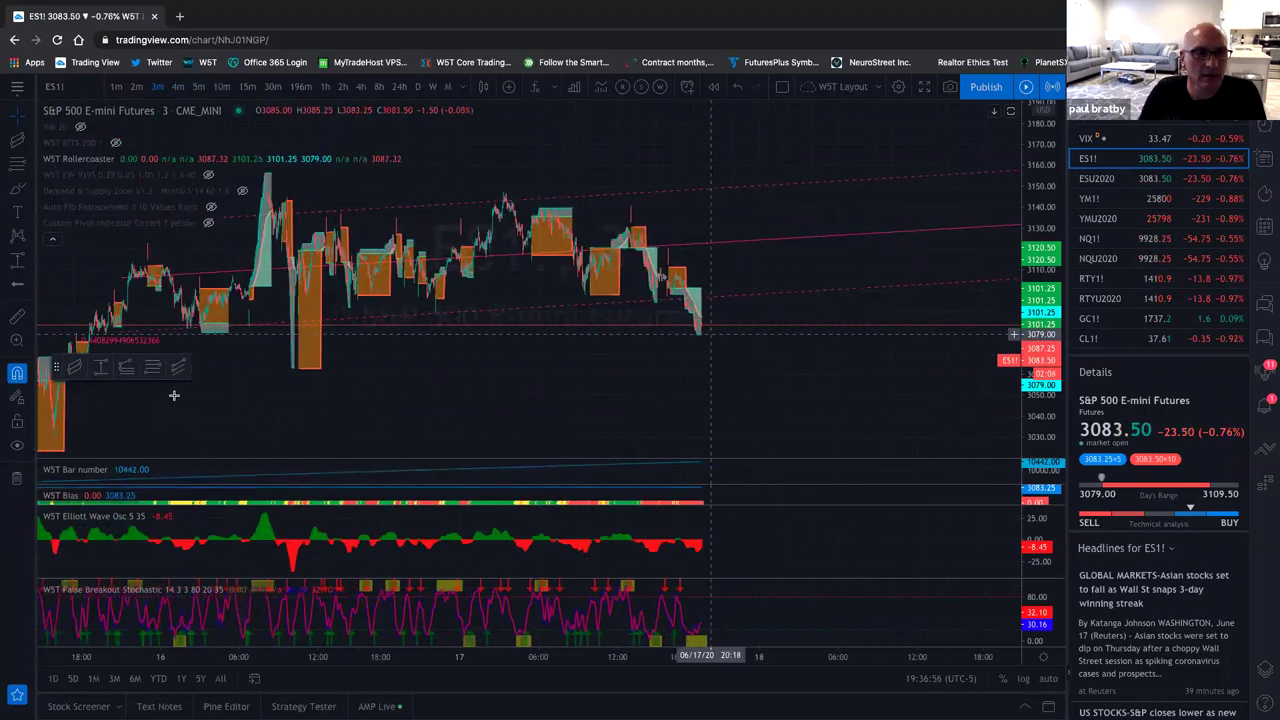
{"action": "scroll", "coordinate": [354, 391], "scroll_direction": "up", "scroll_amount": 3}
{"action": "scroll", "coordinate": [680, 374], "scroll_direction": "left", "scroll_amount": 5}
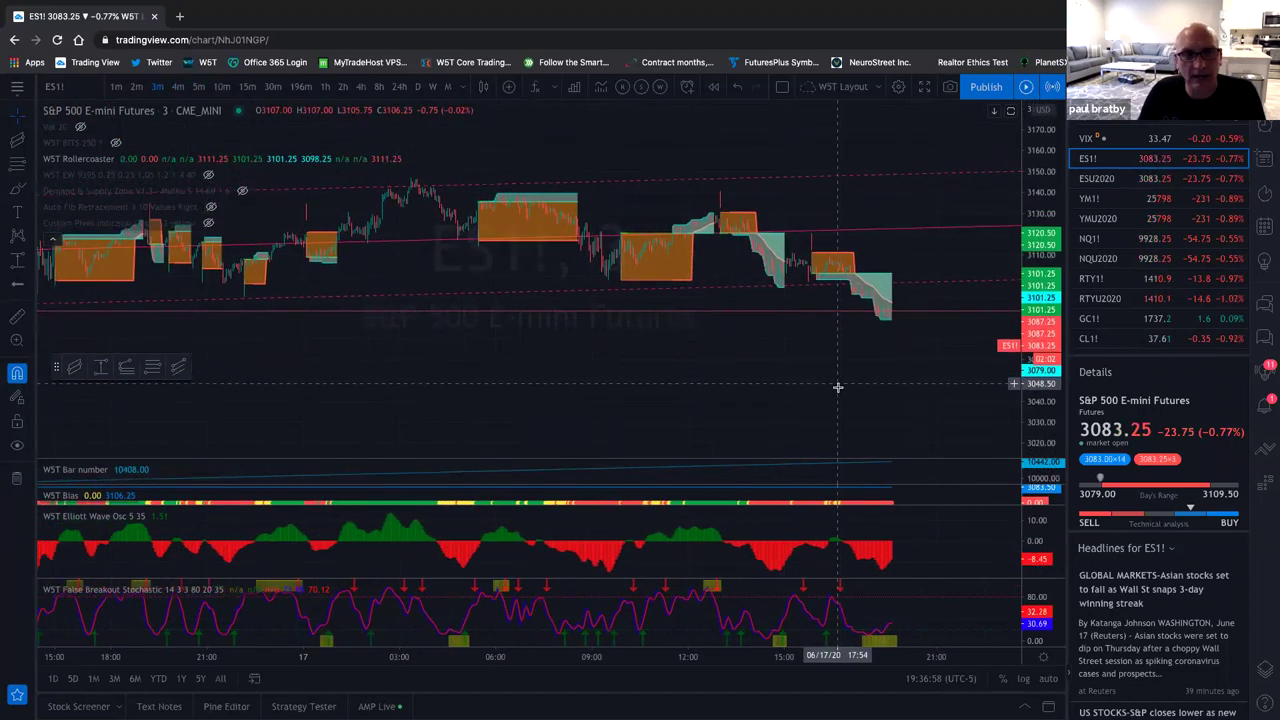
{"action": "scroll", "coordinate": [838, 387], "scroll_direction": "down", "scroll_amount": 4}
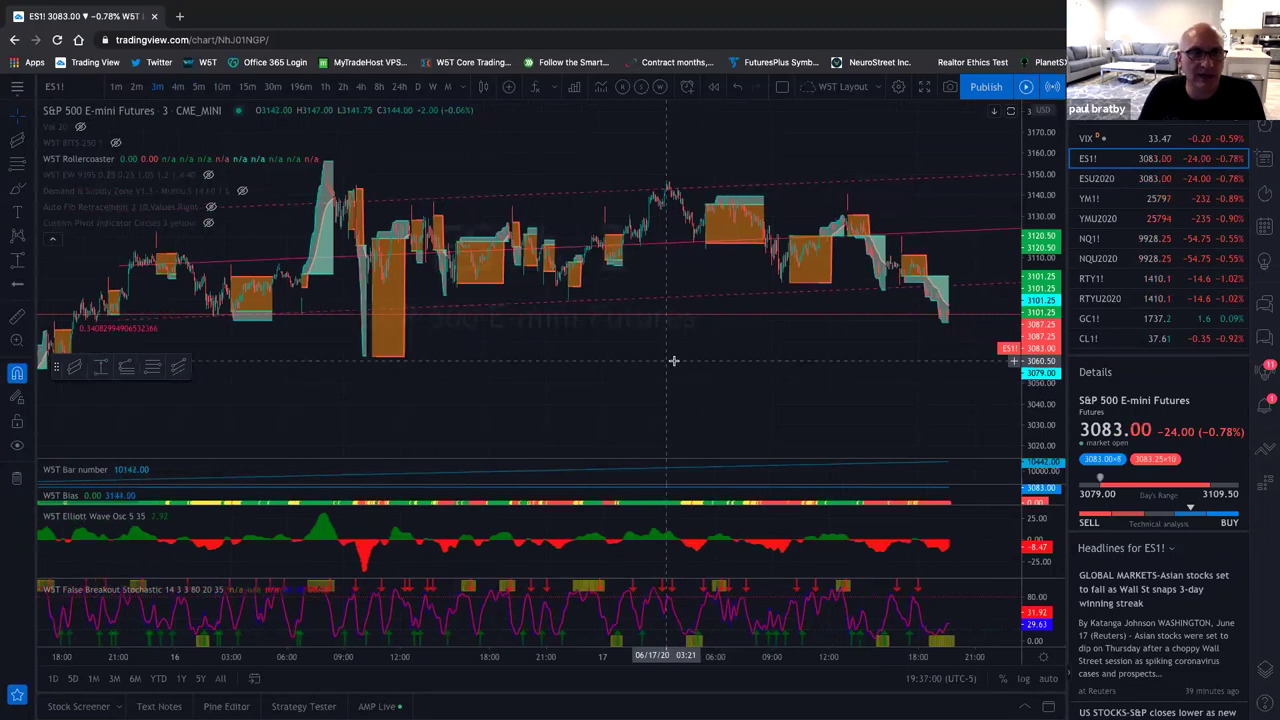
{"action": "scroll", "coordinate": [674, 360], "scroll_direction": "up", "scroll_amount": 2}
{"action": "scroll", "coordinate": [694, 341], "scroll_direction": "right", "scroll_amount": 3}
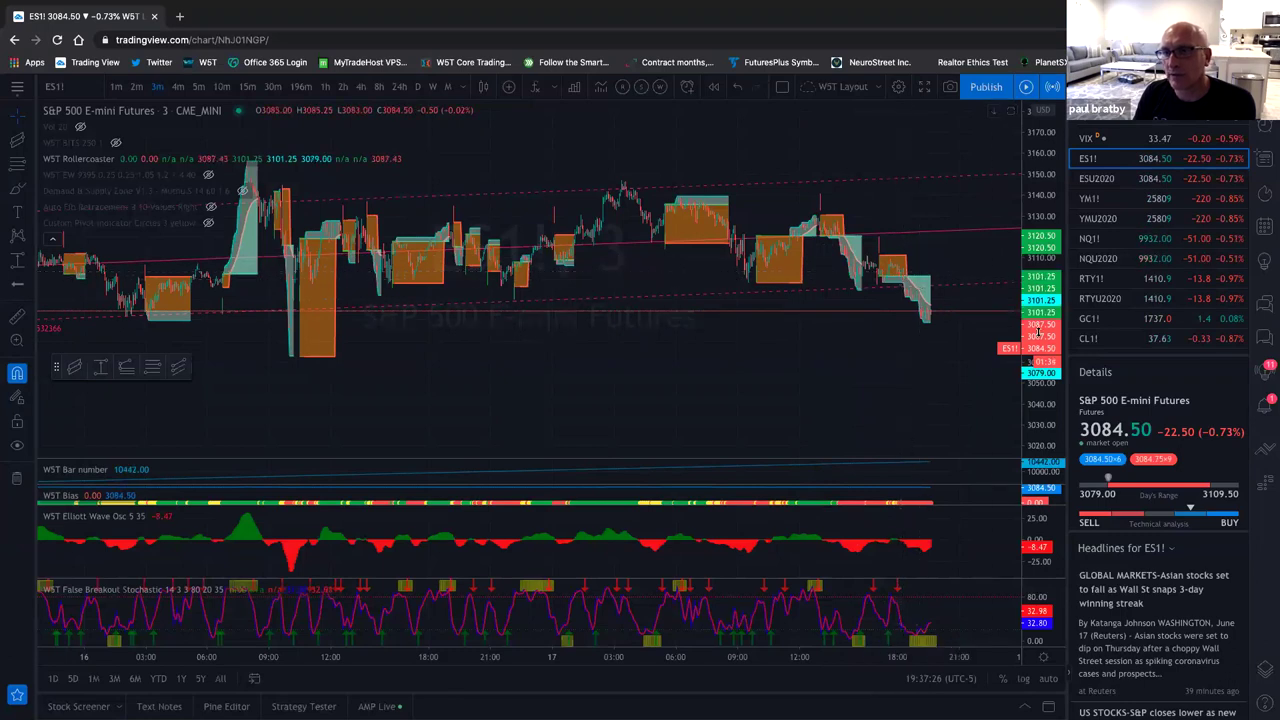
Compare the earlier June 16 Rollercoaster zones with the latest downward zones near the channel's lower band on the 3-minute chart
{"action": "scroll", "coordinate": [940, 177], "scroll_direction": "up", "scroll_amount": 5}
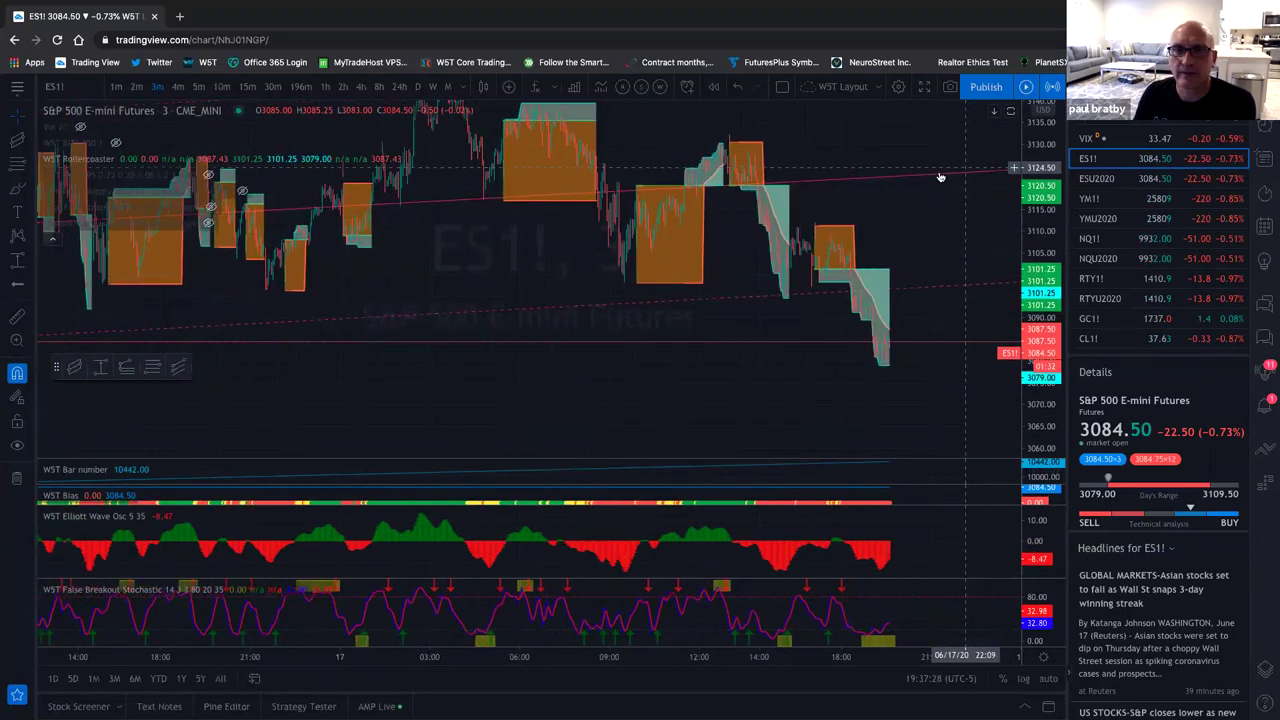
{"action": "scroll", "coordinate": [940, 177], "scroll_direction": "up", "scroll_amount": 3}
{"action": "left_click_drag", "start_coordinate": [387, 299], "coordinate": [586, 319]}
{"action": "scroll", "coordinate": [585, 319], "scroll_direction": "down", "scroll_amount": 4}
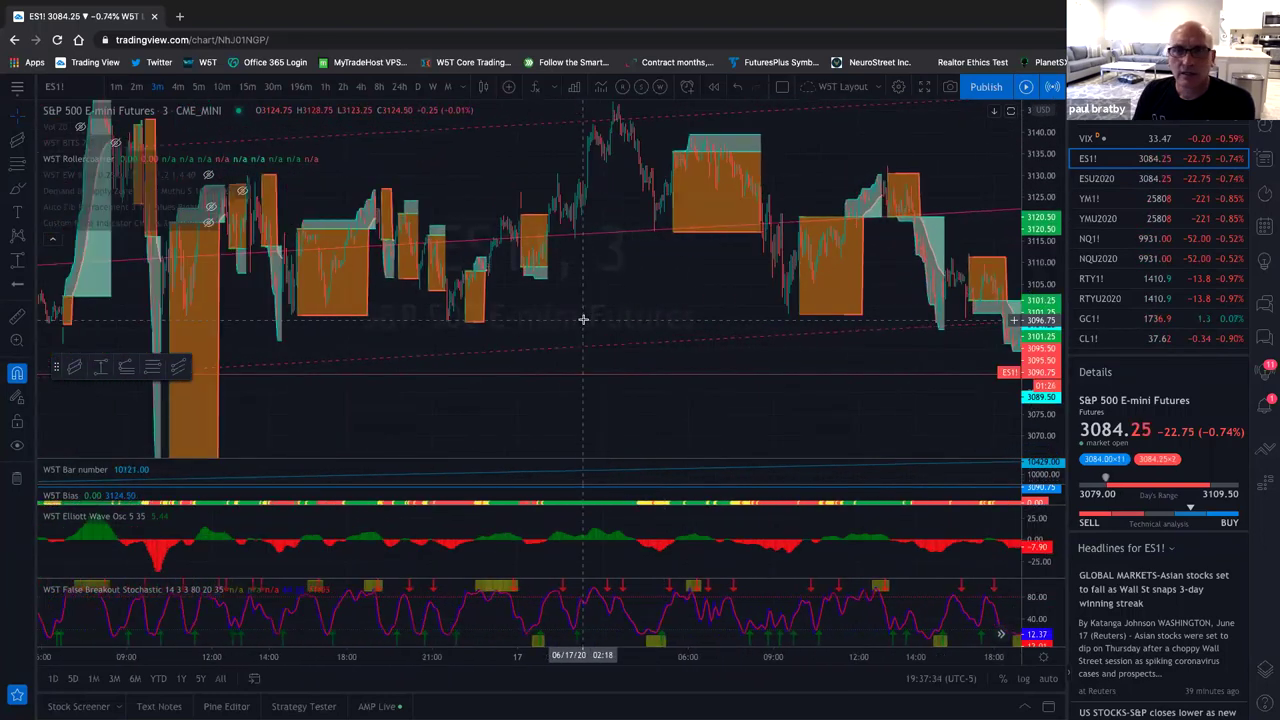
{"action": "scroll", "coordinate": [583, 319], "scroll_direction": "down", "scroll_amount": 3}
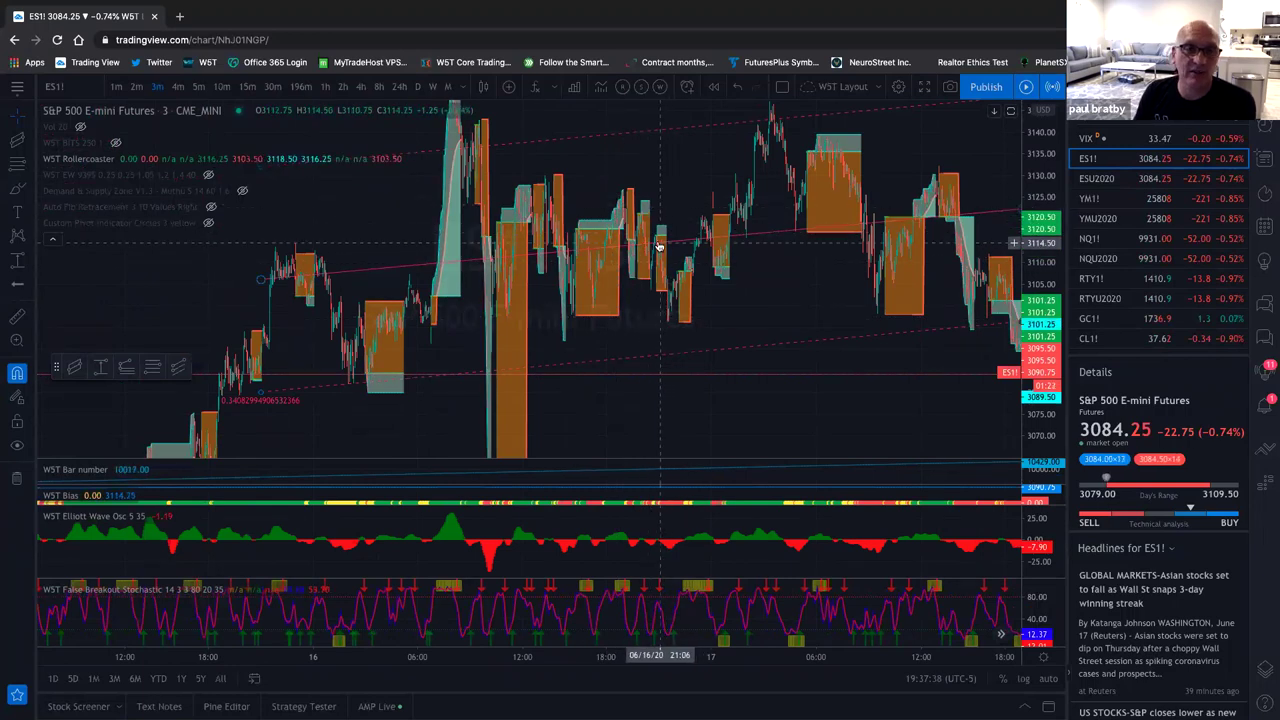
{"action": "scroll", "coordinate": [659, 245], "scroll_direction": "up", "scroll_amount": 5}
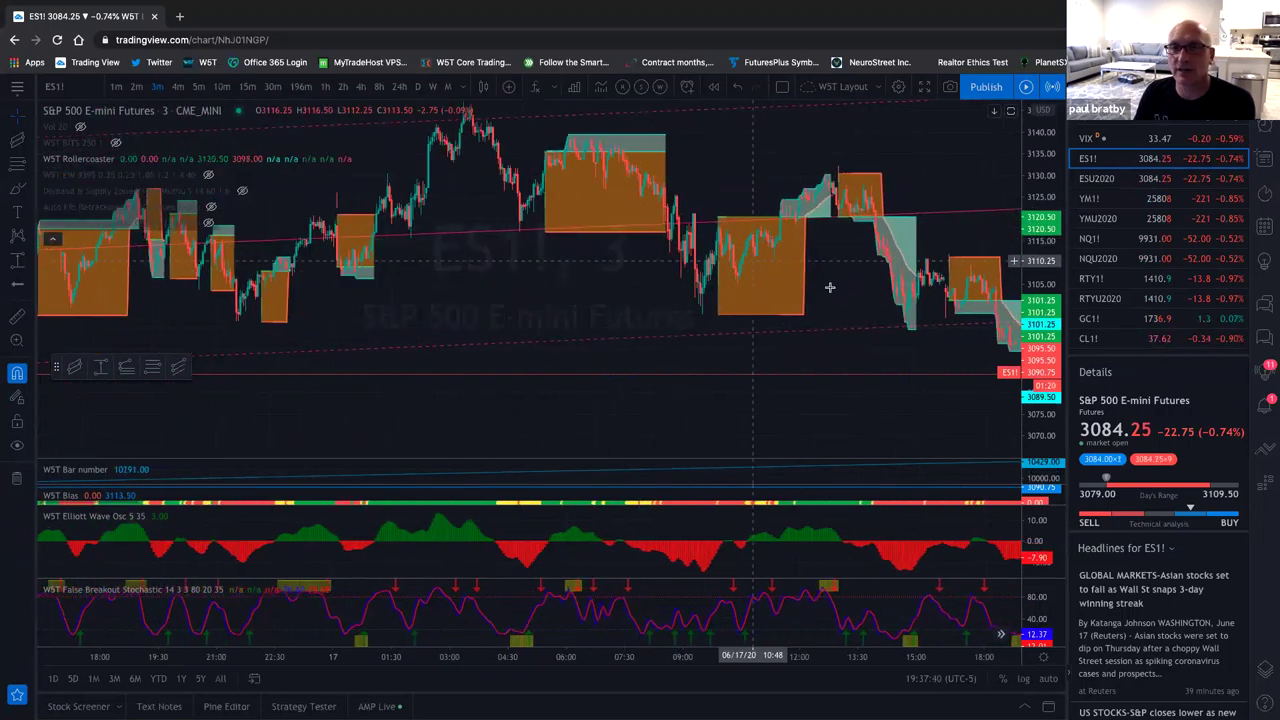
{"action": "scroll", "coordinate": [829, 287], "scroll_direction": "up", "scroll_amount": 2}
{"action": "left_click_drag", "start_coordinate": [829, 287], "coordinate": [640, 208]}
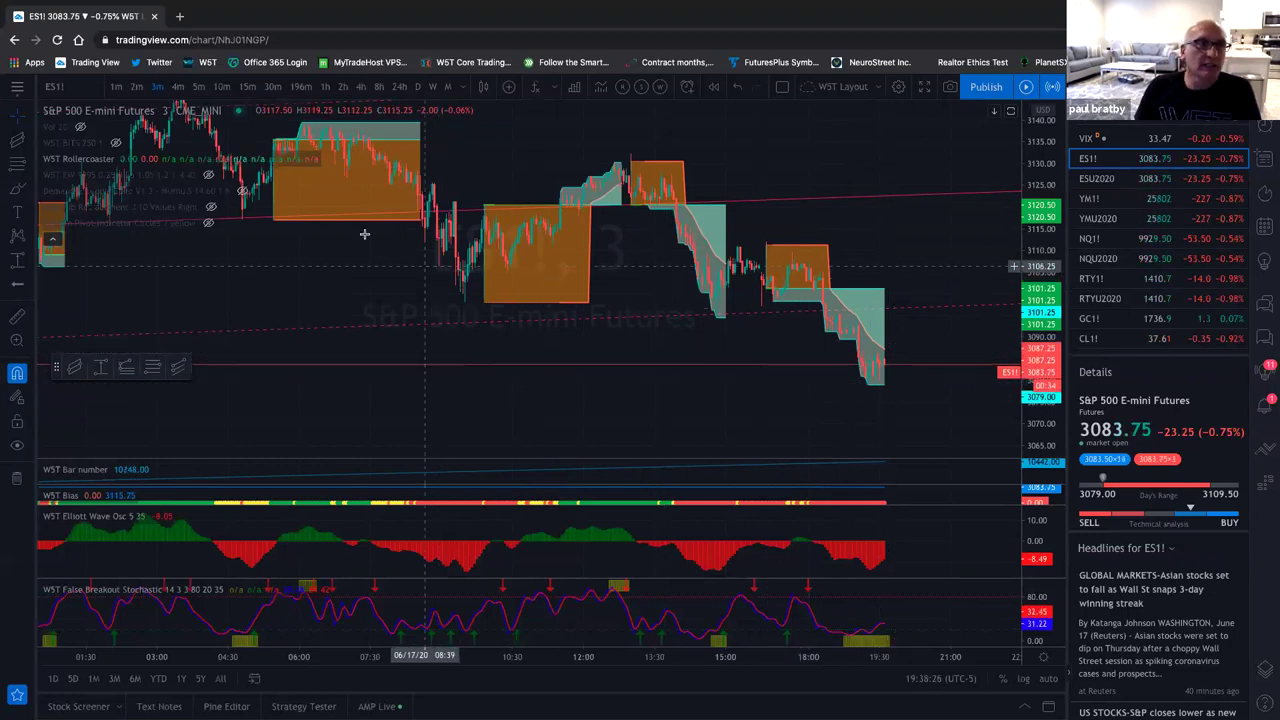
Switch ES1! to the 2-minute timeframe and view the latest Rollercoaster zones around the channel's lower band
{"action": "left_click", "coordinate": [136, 87]}
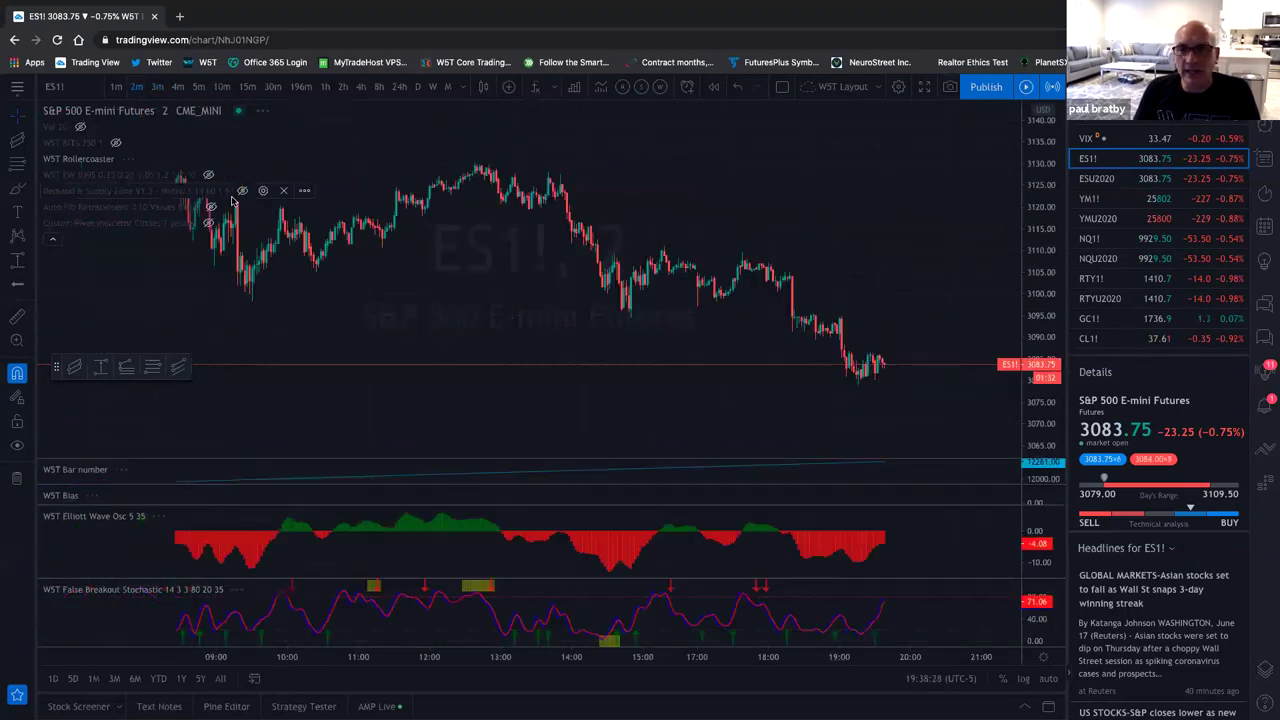
{"action": "mouse_move", "coordinate": [250, 207]}
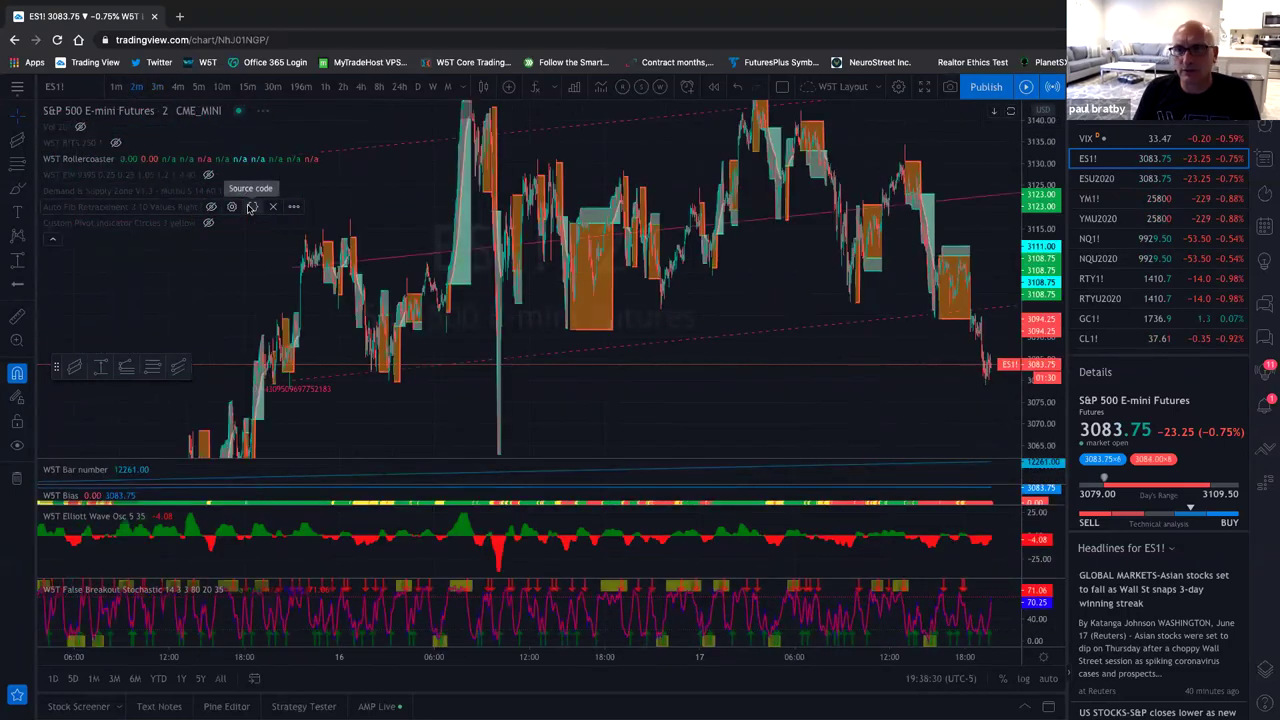
{"action": "scroll", "coordinate": [250, 207], "scroll_direction": "up", "scroll_amount": 5}
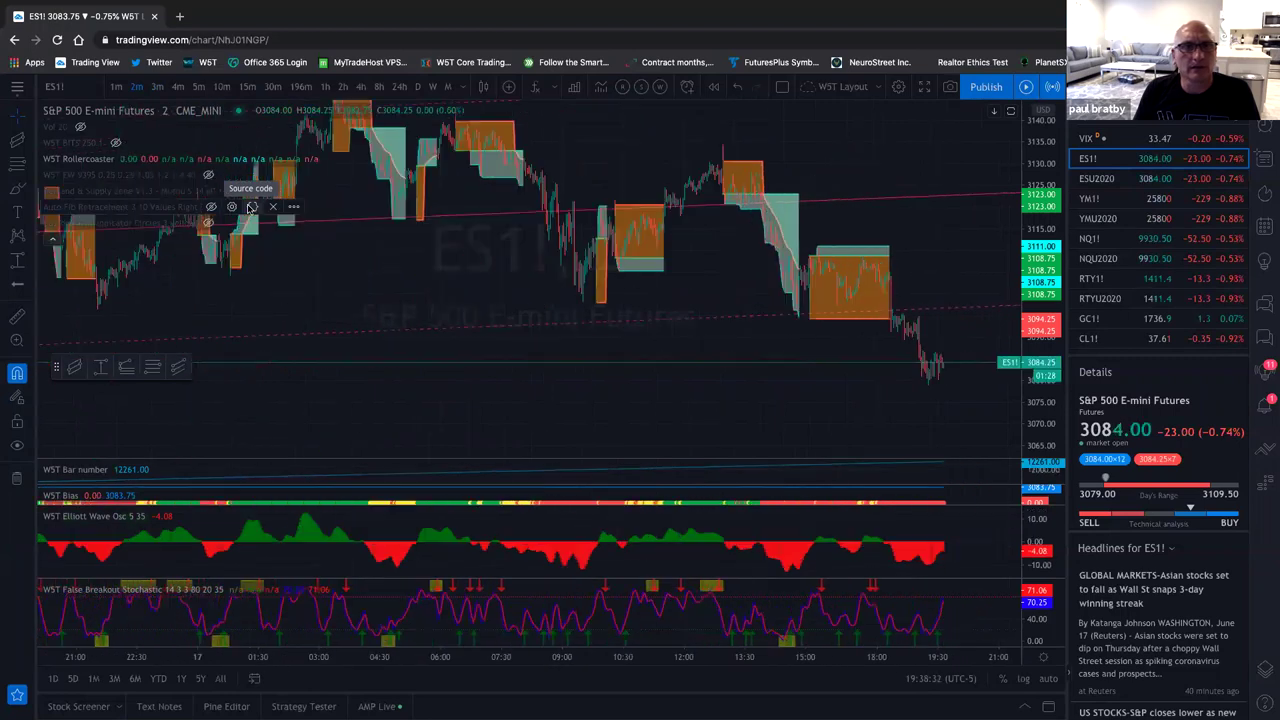
{"action": "scroll", "coordinate": [250, 207], "scroll_direction": "down", "scroll_amount": 4}
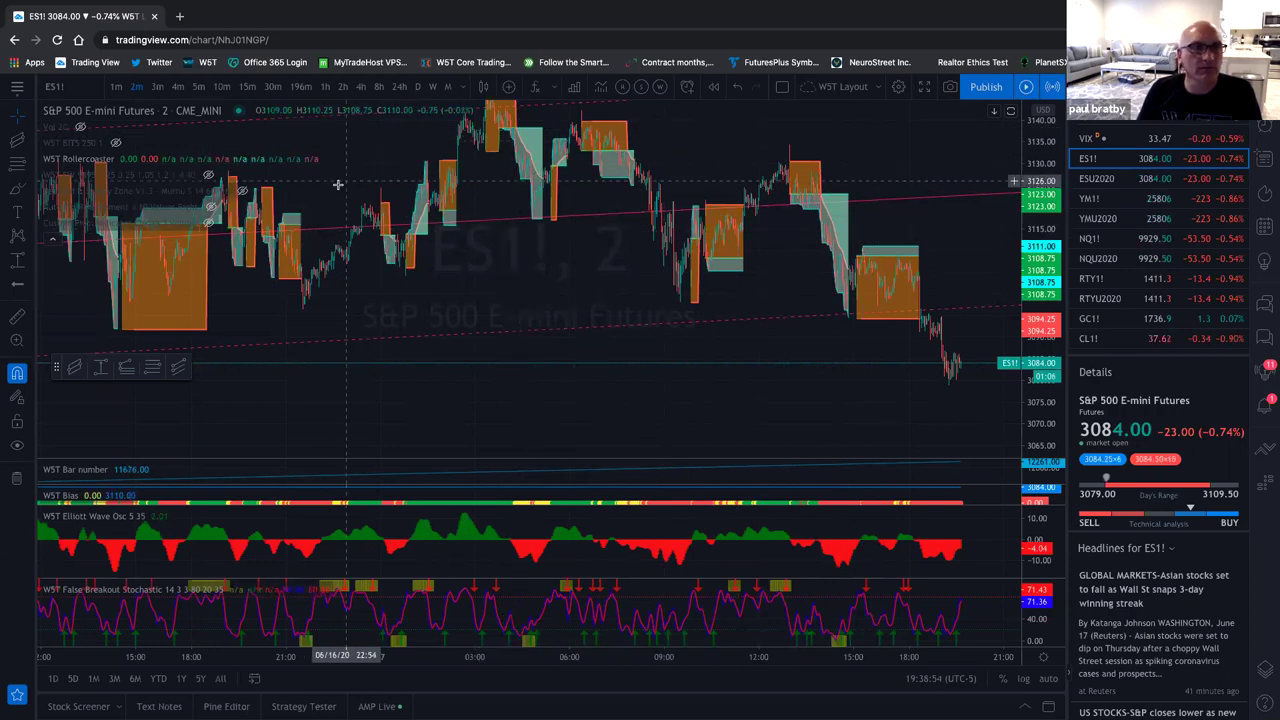
Examine the June 16 rally, sharp drop and following Rollercoaster zones within the regression channel on the 2-minute chart
{"action": "left_click_drag", "start_coordinate": [428, 327], "coordinate": [857, 314]}
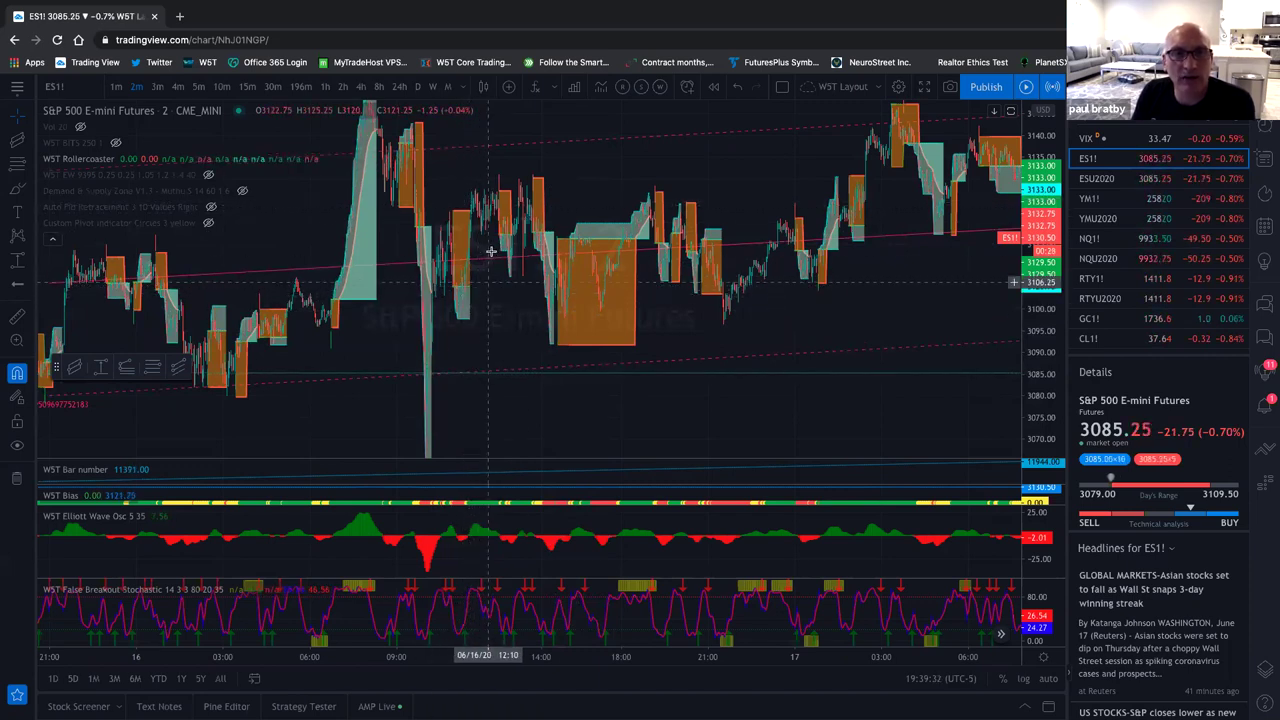
{"action": "scroll", "coordinate": [530, 230], "scroll_direction": "up", "scroll_amount": 4}
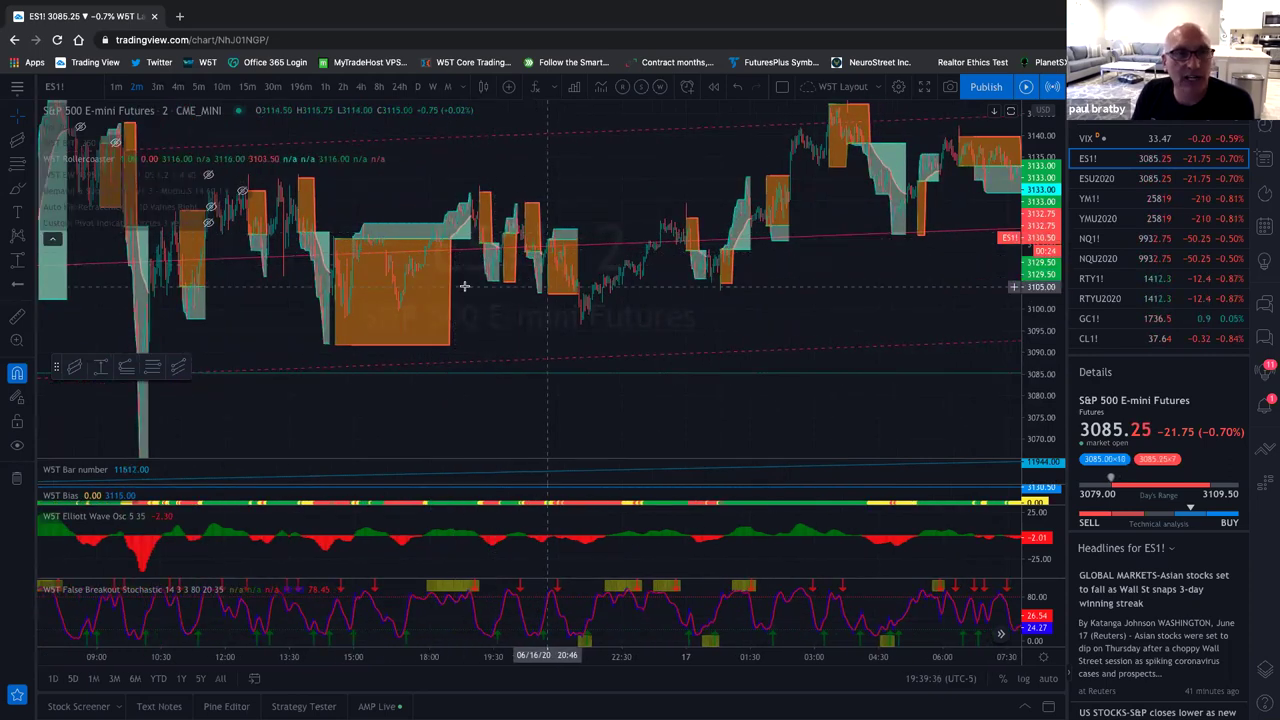
{"action": "left_click_drag", "start_coordinate": [457, 294], "coordinate": [1020, 330]}
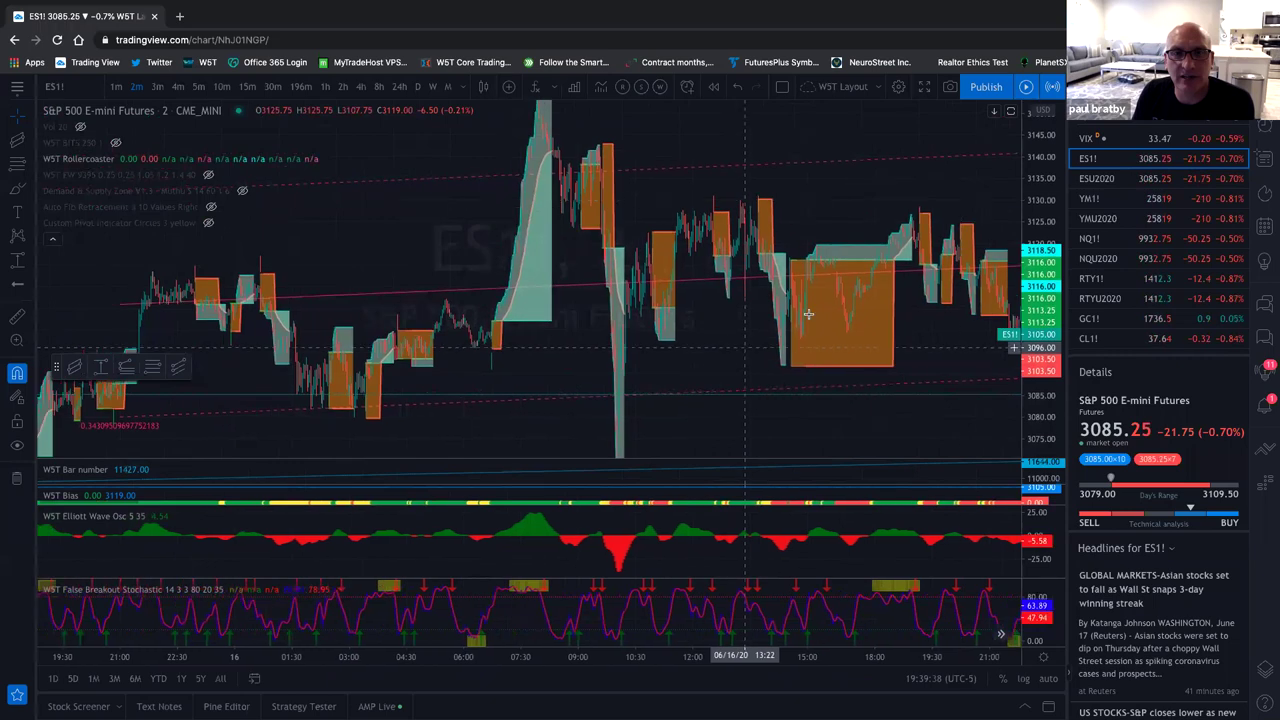
{"action": "left_click_drag", "start_coordinate": [1043, 158], "coordinate": [1043, 230]}
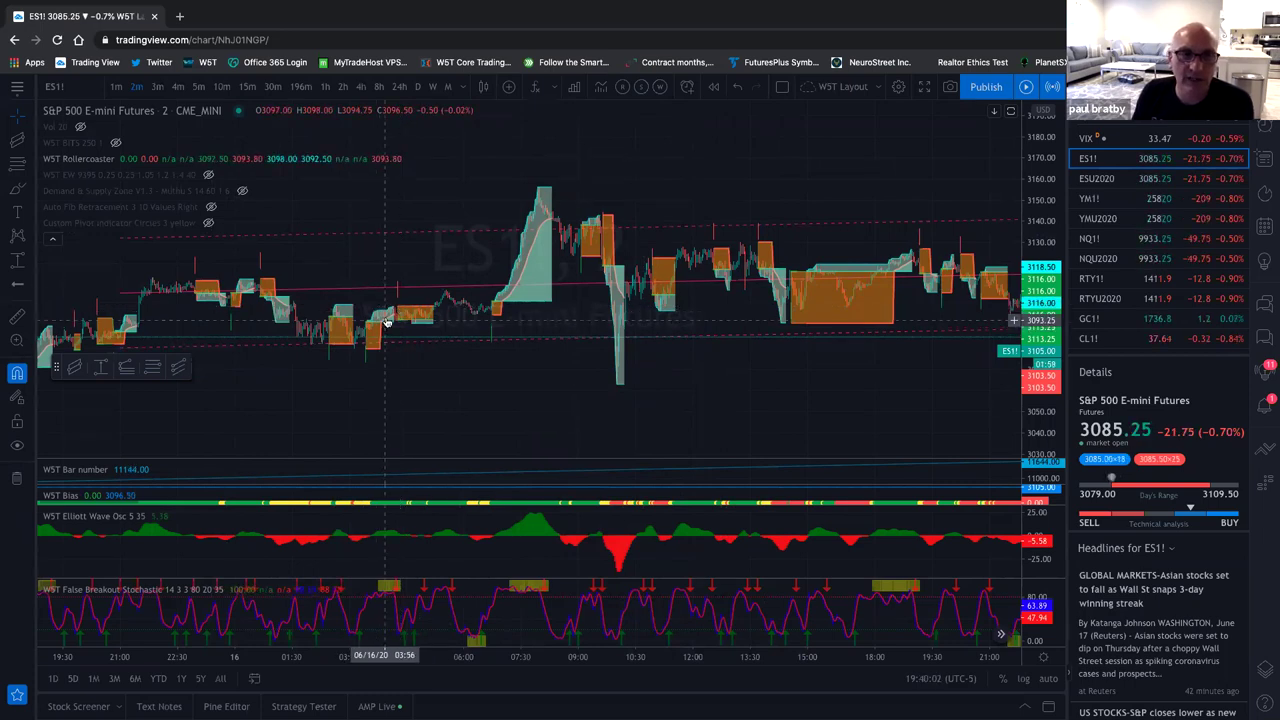
{"action": "scroll", "coordinate": [395, 313], "scroll_direction": "left", "scroll_amount": 2}
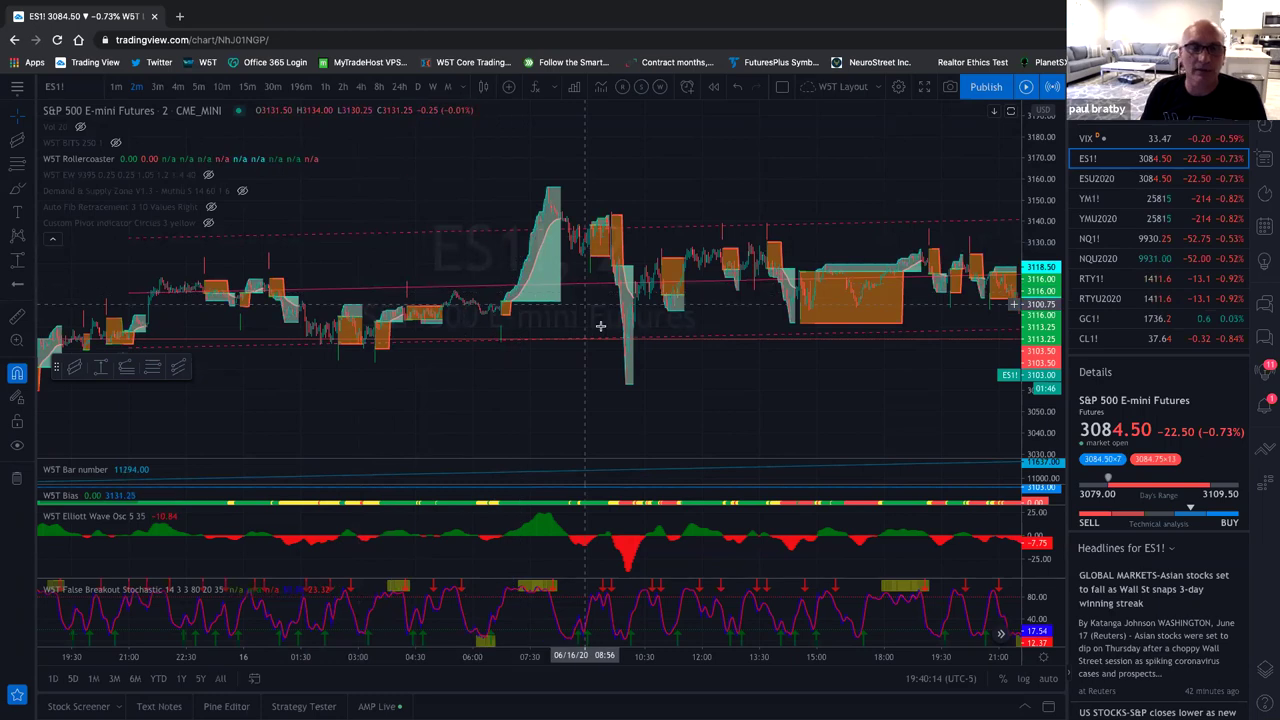
Switch ES1! to the 15-minute timeframe and review the May advance and June sell-off with their Rollercoaster zones
{"action": "left_click", "coordinate": [247, 87]}
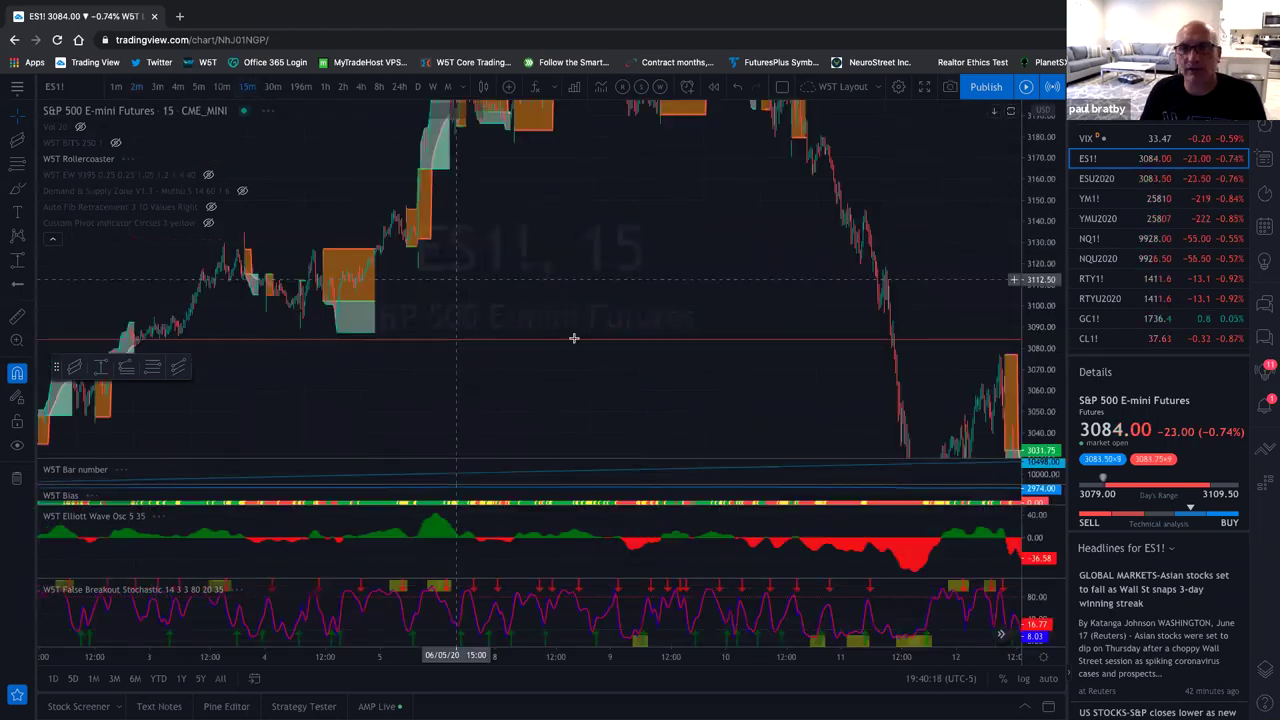
{"action": "scroll", "coordinate": [779, 368], "scroll_direction": "up", "scroll_amount": 4}
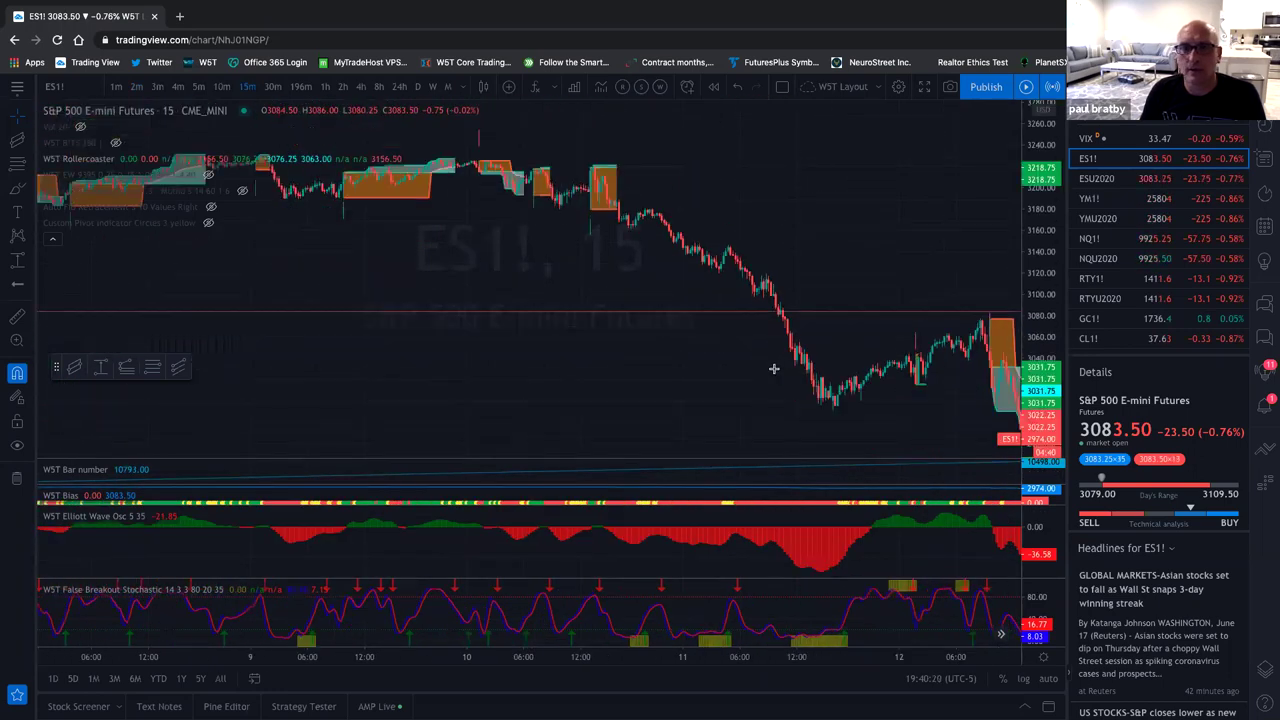
{"action": "scroll", "coordinate": [779, 368], "scroll_direction": "down", "scroll_amount": 10}
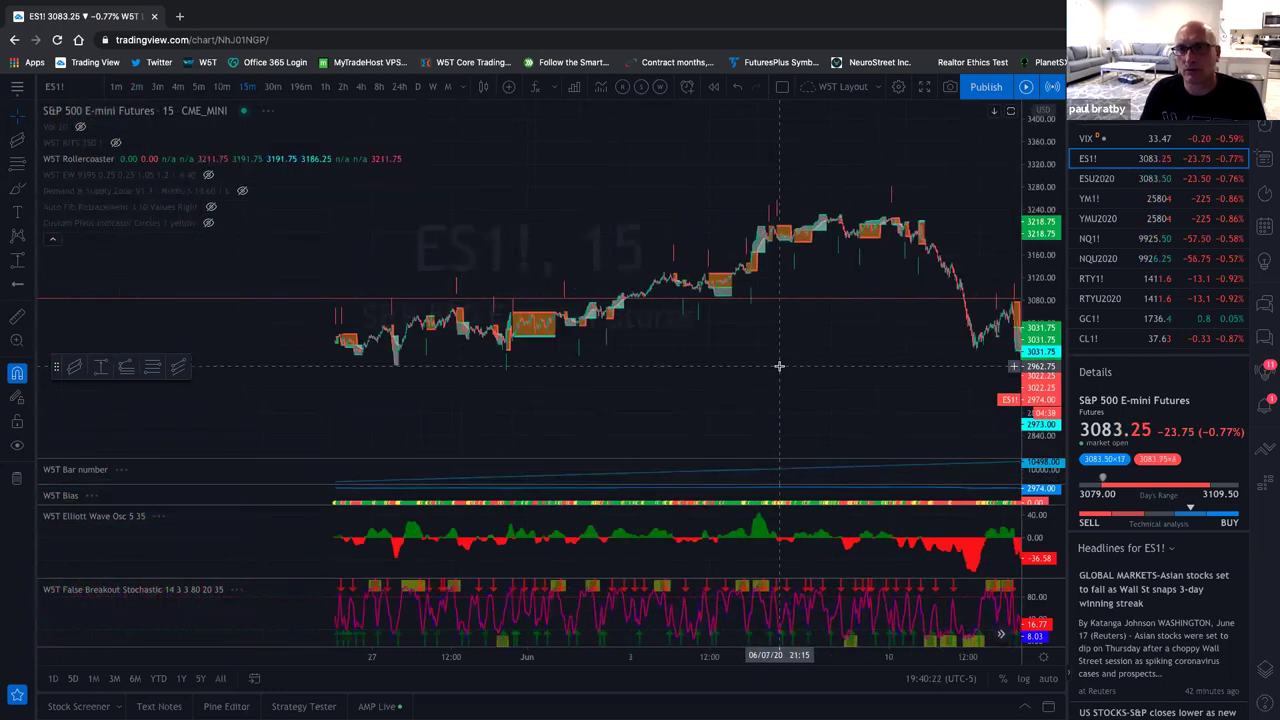
{"action": "scroll", "coordinate": [779, 366], "scroll_direction": "up", "scroll_amount": 3}
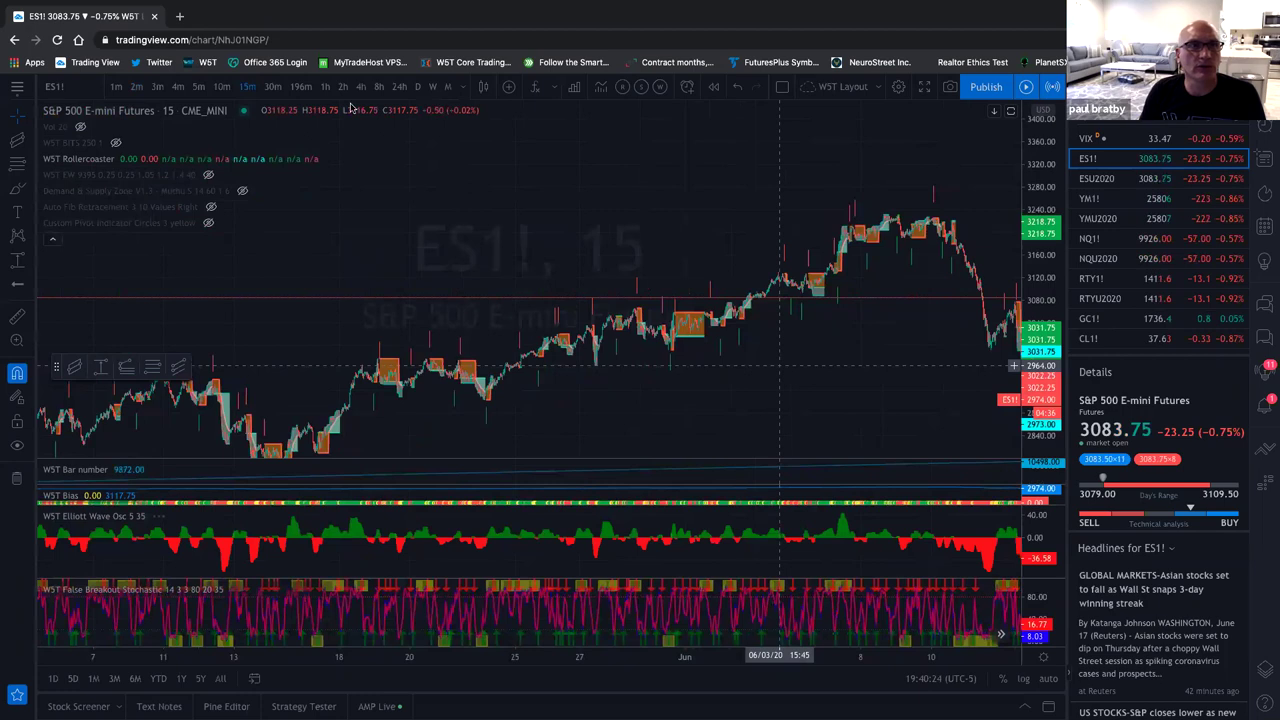
Switch ES1! to the 1-hour timeframe and review the April to June advance with its Rollercoaster zones along the regression channel
{"action": "left_click", "coordinate": [325, 86]}
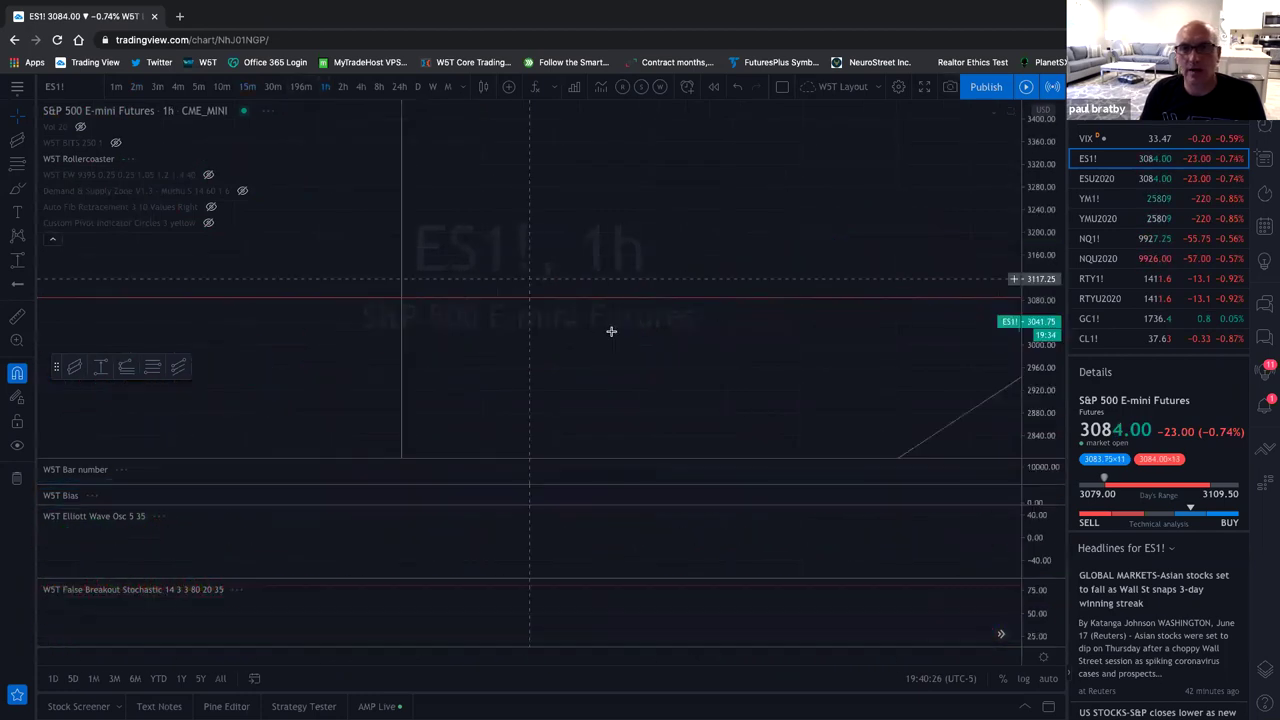
{"action": "scroll", "coordinate": [669, 320], "scroll_direction": "down", "scroll_amount": 3}
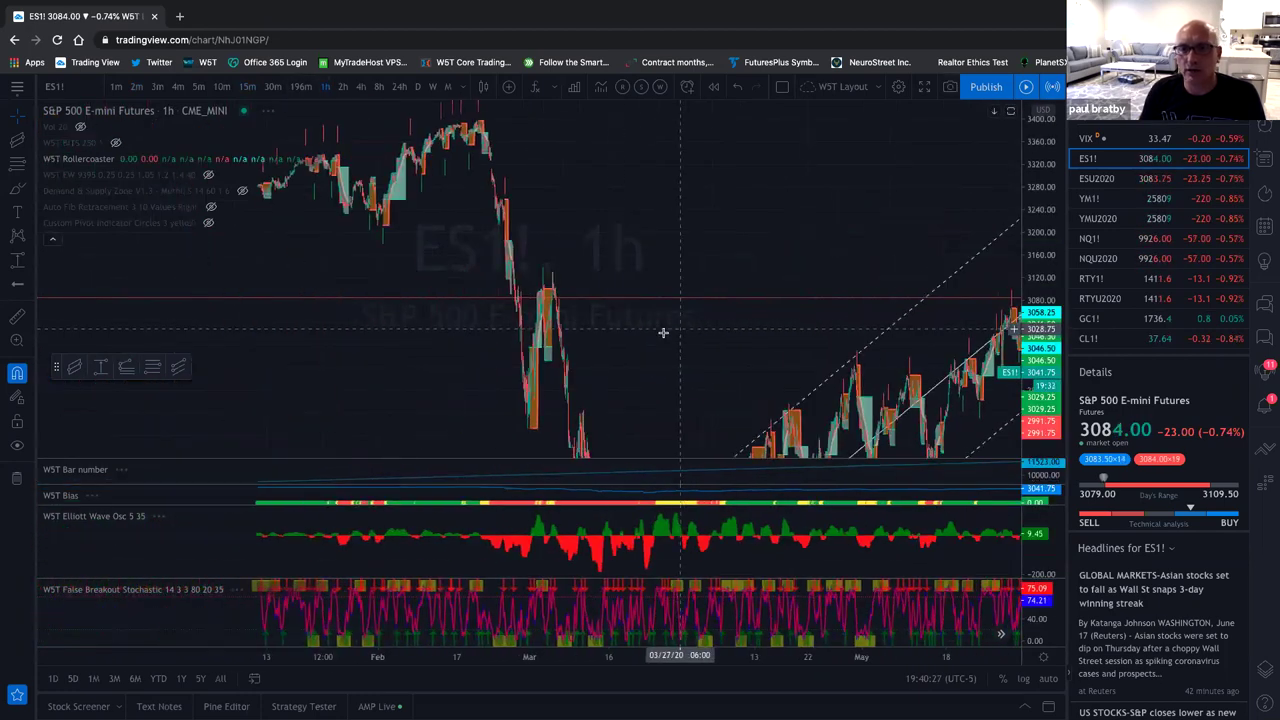
{"action": "scroll", "coordinate": [664, 344], "scroll_direction": "up", "scroll_amount": 5}
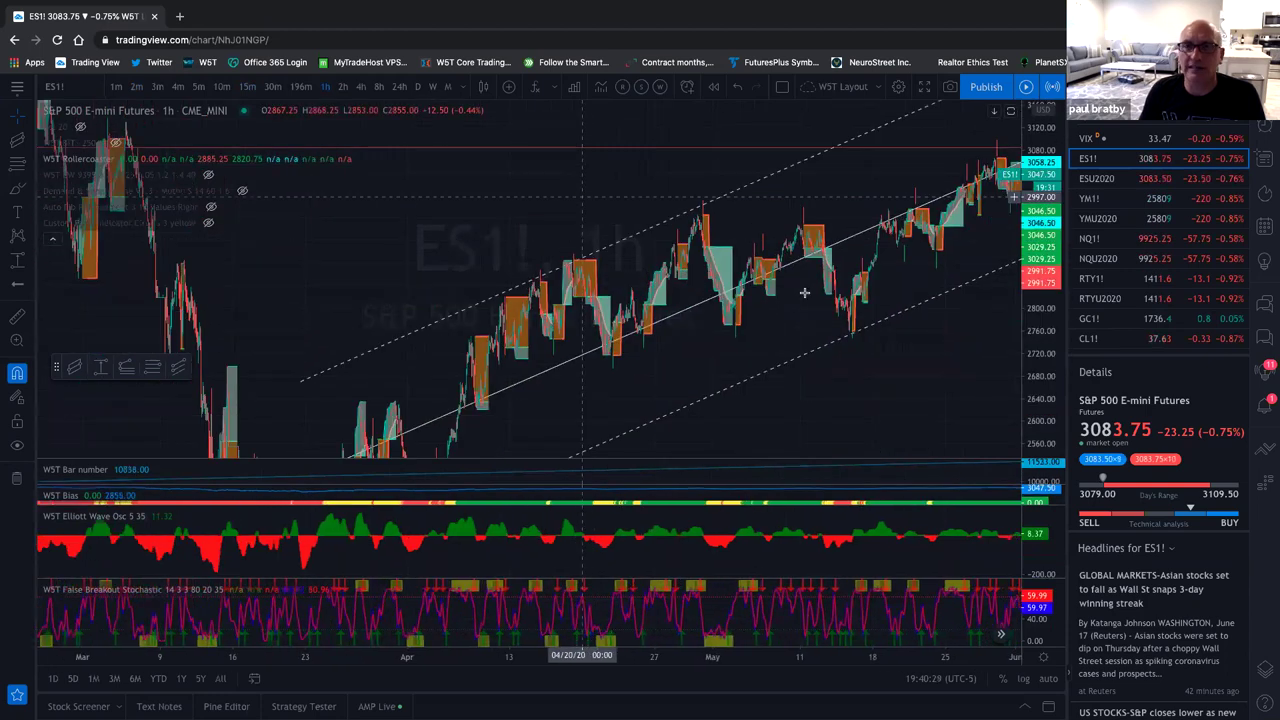
{"action": "scroll", "coordinate": [862, 350], "scroll_direction": "right", "scroll_amount": 5}
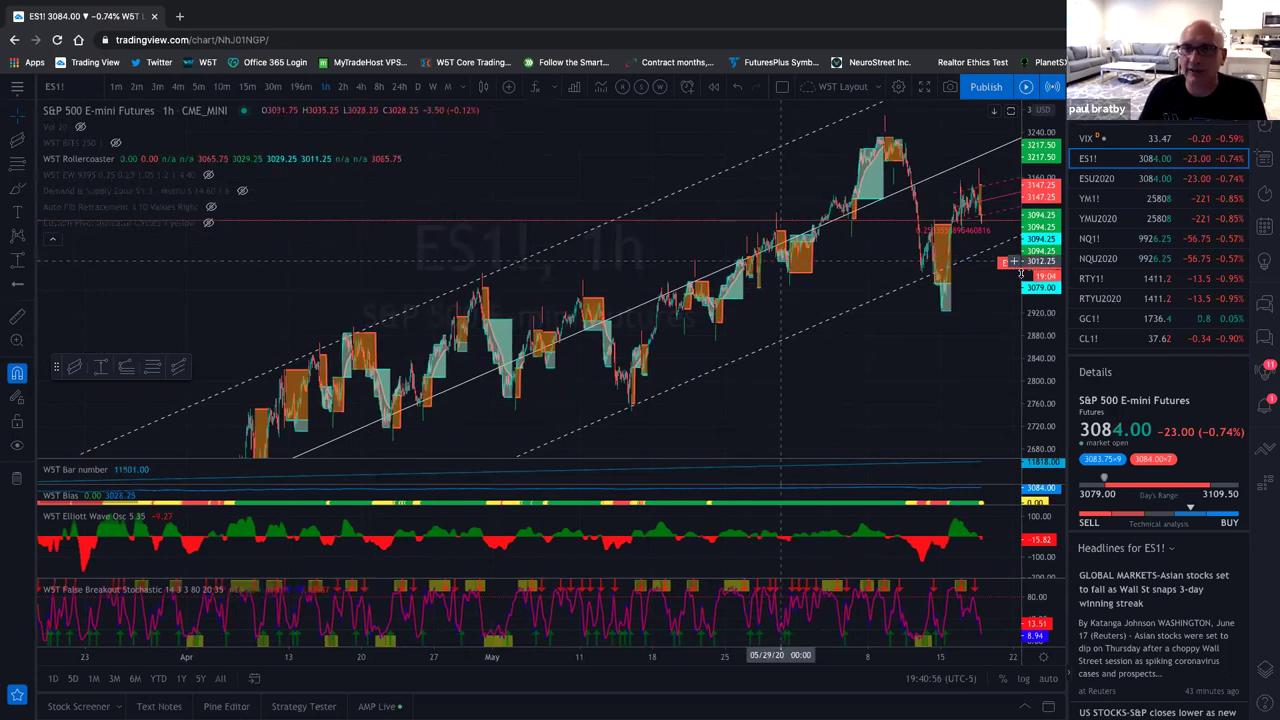
{"action": "left_click_drag", "start_coordinate": [1048, 340], "coordinate": [1027, 218]}
{"action": "scroll", "coordinate": [478, 305], "scroll_direction": "up", "scroll_amount": 5}
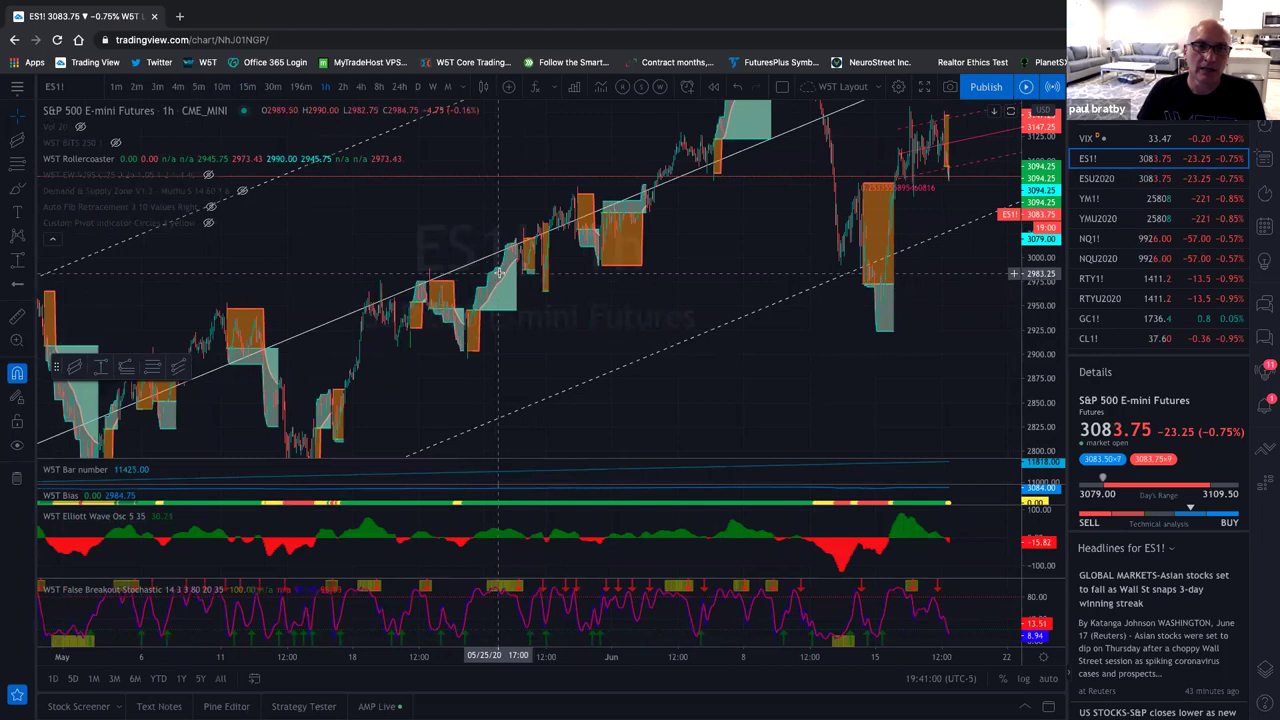
{"action": "left_click_drag", "start_coordinate": [511, 249], "coordinate": [584, 250]}
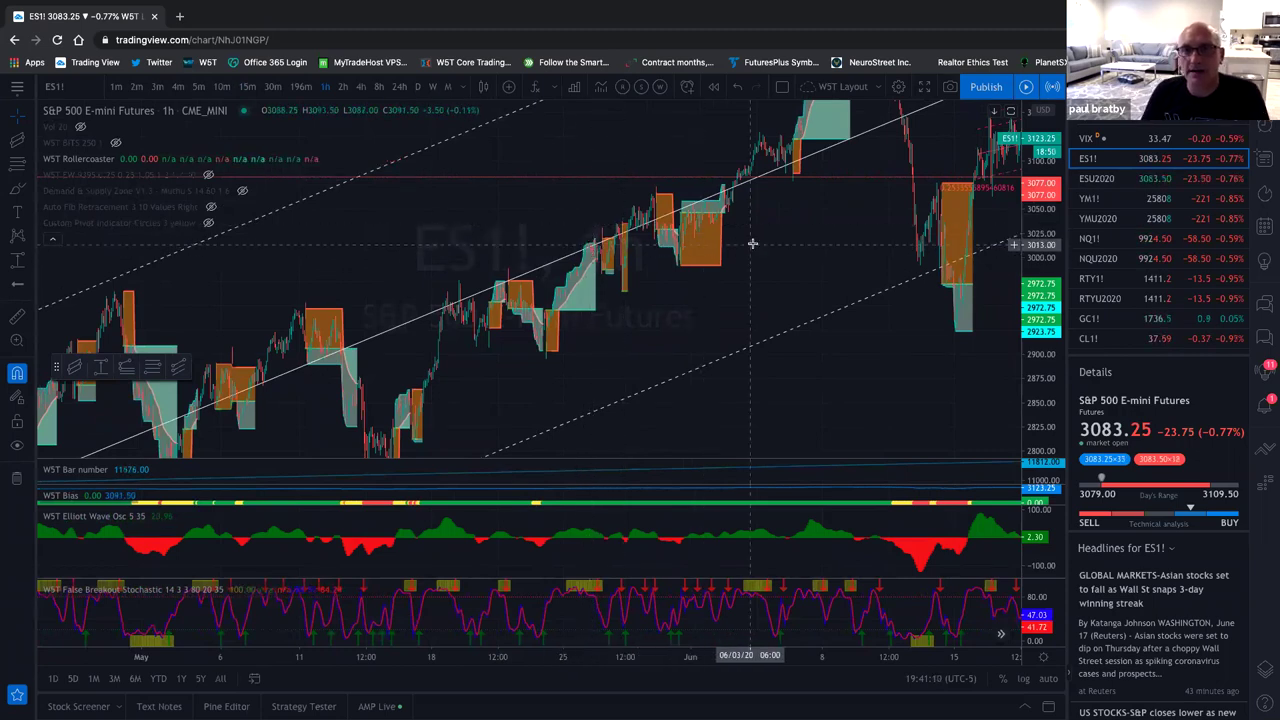
{"action": "scroll", "coordinate": [664, 344], "scroll_direction": "right", "scroll_amount": 3}
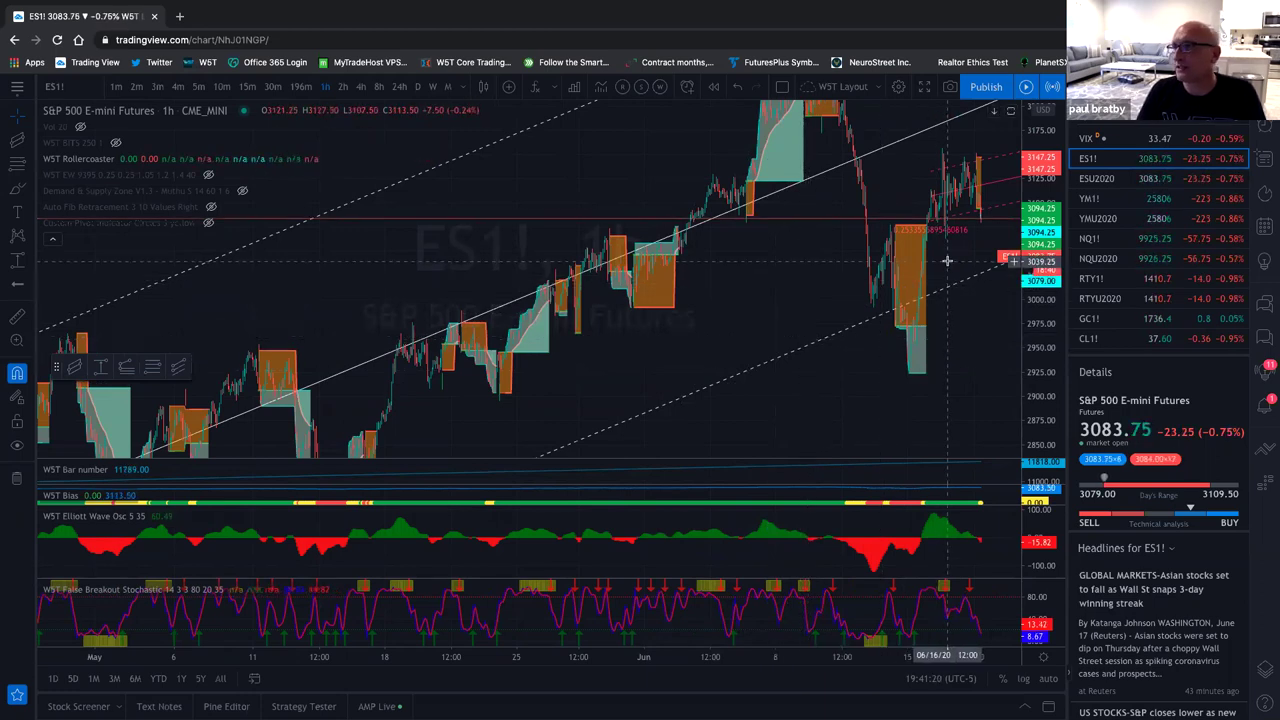
Examine the mid-June drop, rebound and latest Rollercoaster zone near the channel's lower band on the 1-hour chart
{"action": "scroll", "coordinate": [947, 262], "scroll_direction": "up", "scroll_amount": 1}
{"action": "scroll", "coordinate": [947, 262], "scroll_direction": "up", "scroll_amount": 3}
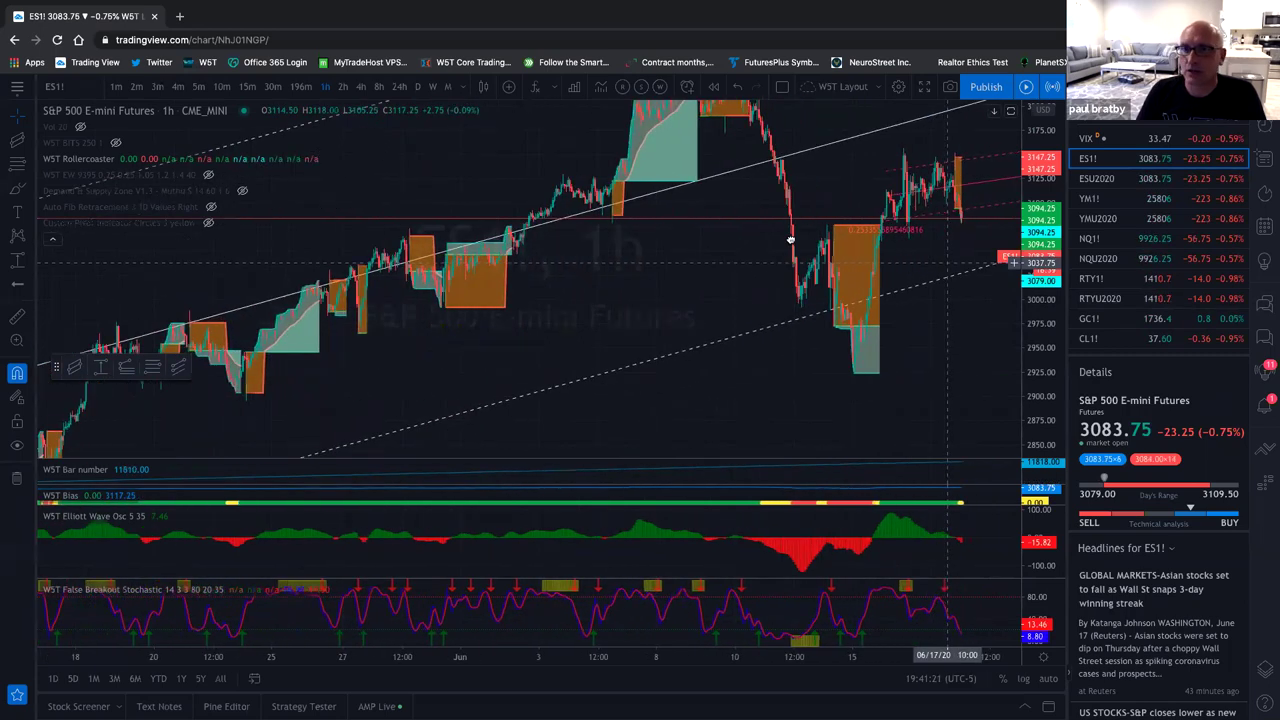
{"action": "scroll", "coordinate": [693, 276], "scroll_direction": "right", "scroll_amount": 10}
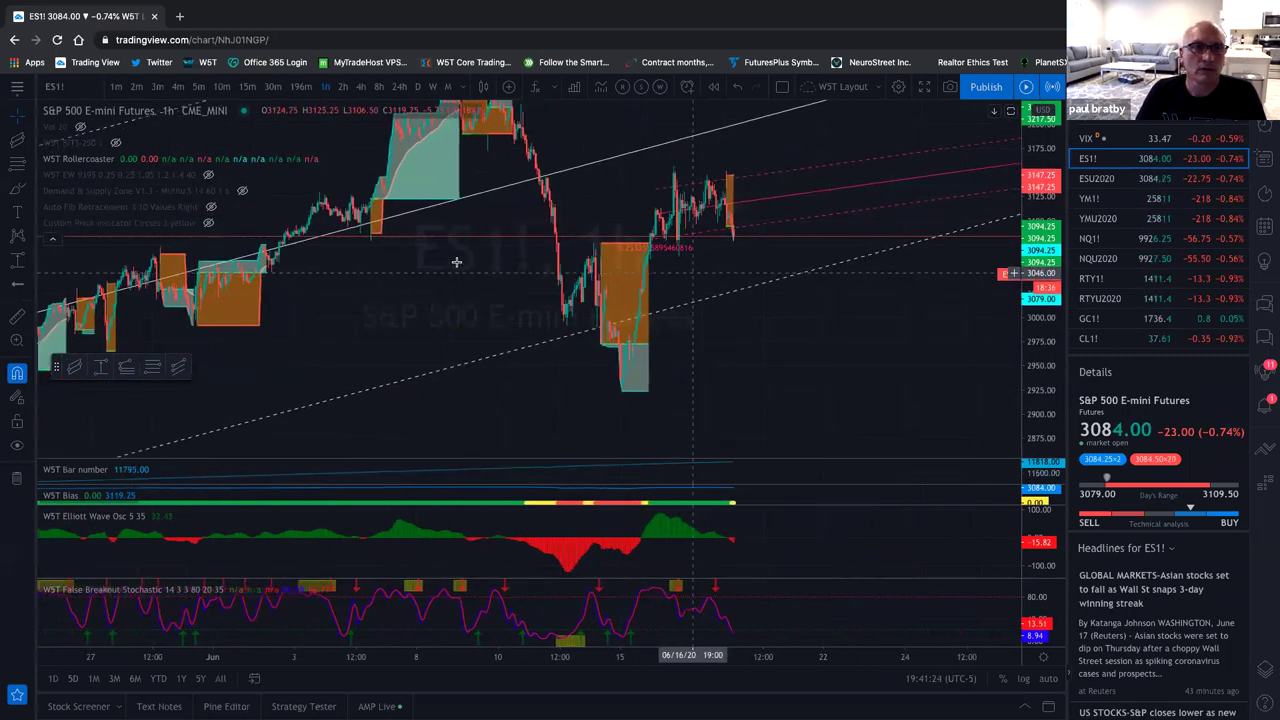
{"action": "scroll", "coordinate": [614, 249], "scroll_direction": "left", "scroll_amount": 3}
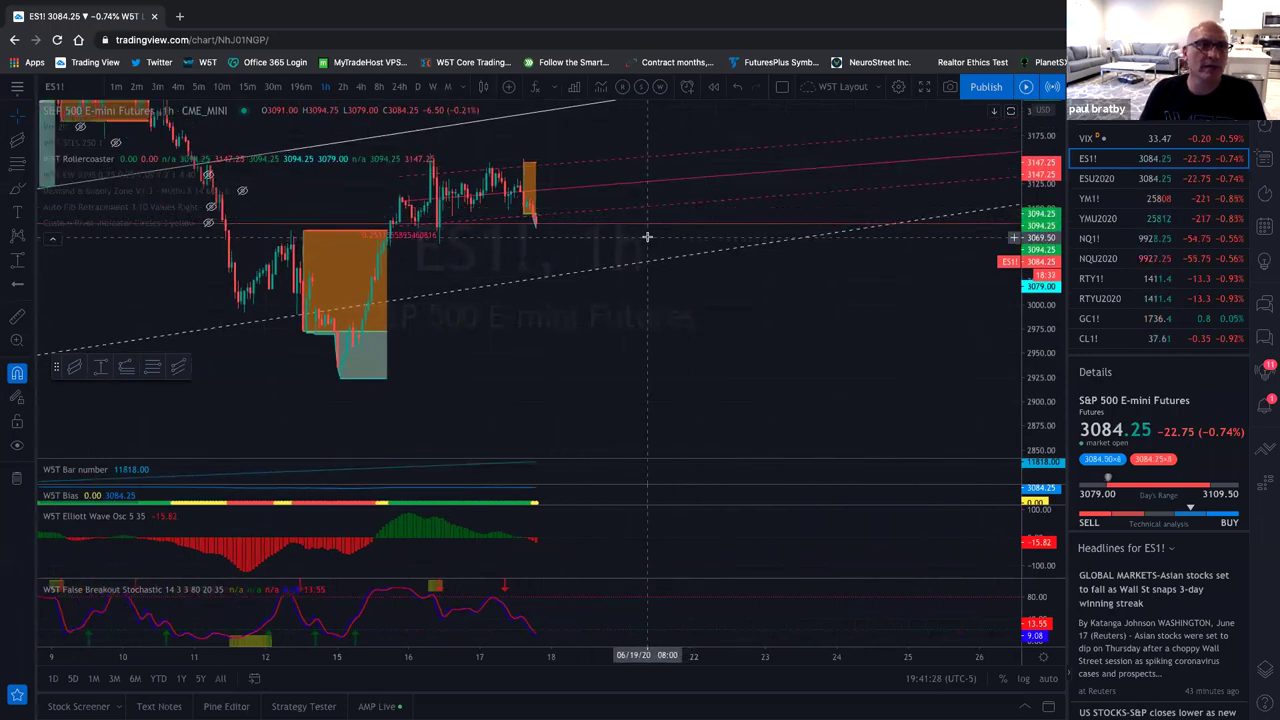
Compare the latest June 17 Rollercoaster zones on the 4-minute, 3-minute and 2-minute ES1! charts
{"action": "left_click", "coordinate": [182, 87]}
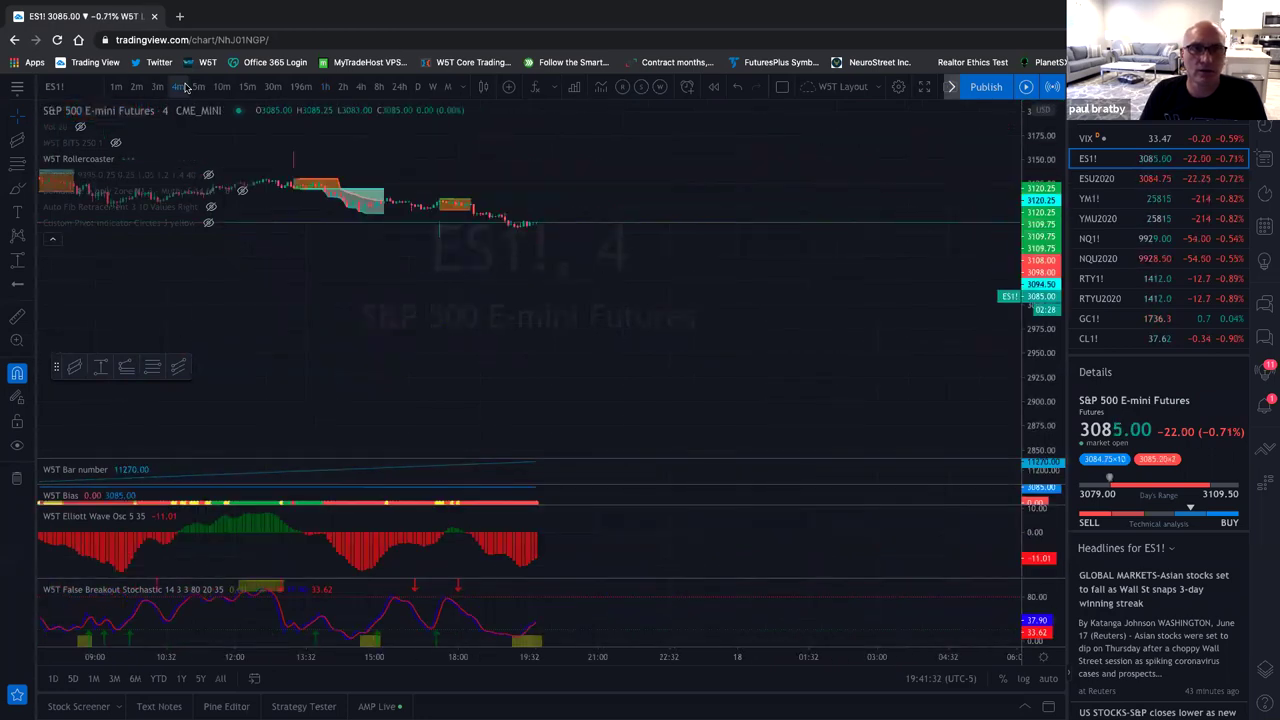
{"action": "left_click", "coordinate": [157, 87]}
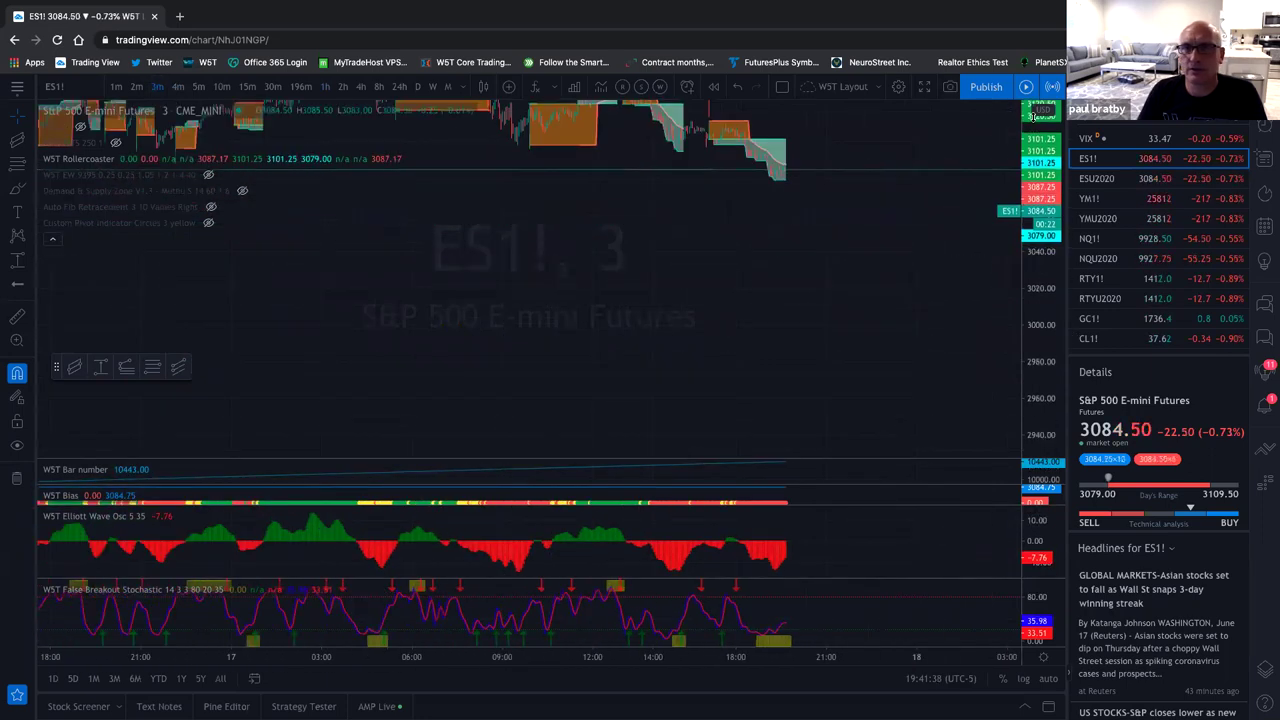
{"action": "scroll", "coordinate": [749, 333], "scroll_direction": "down", "scroll_amount": 3}
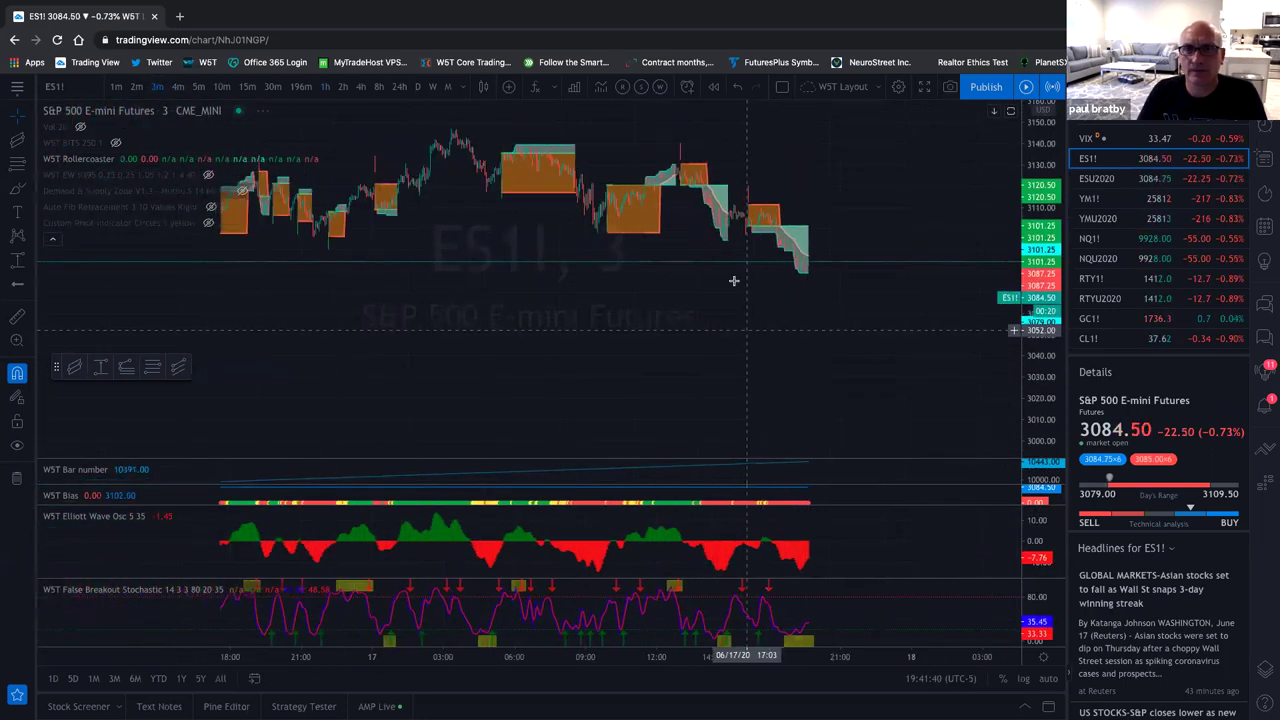
{"action": "scroll", "coordinate": [705, 250], "scroll_direction": "down", "scroll_amount": 1}
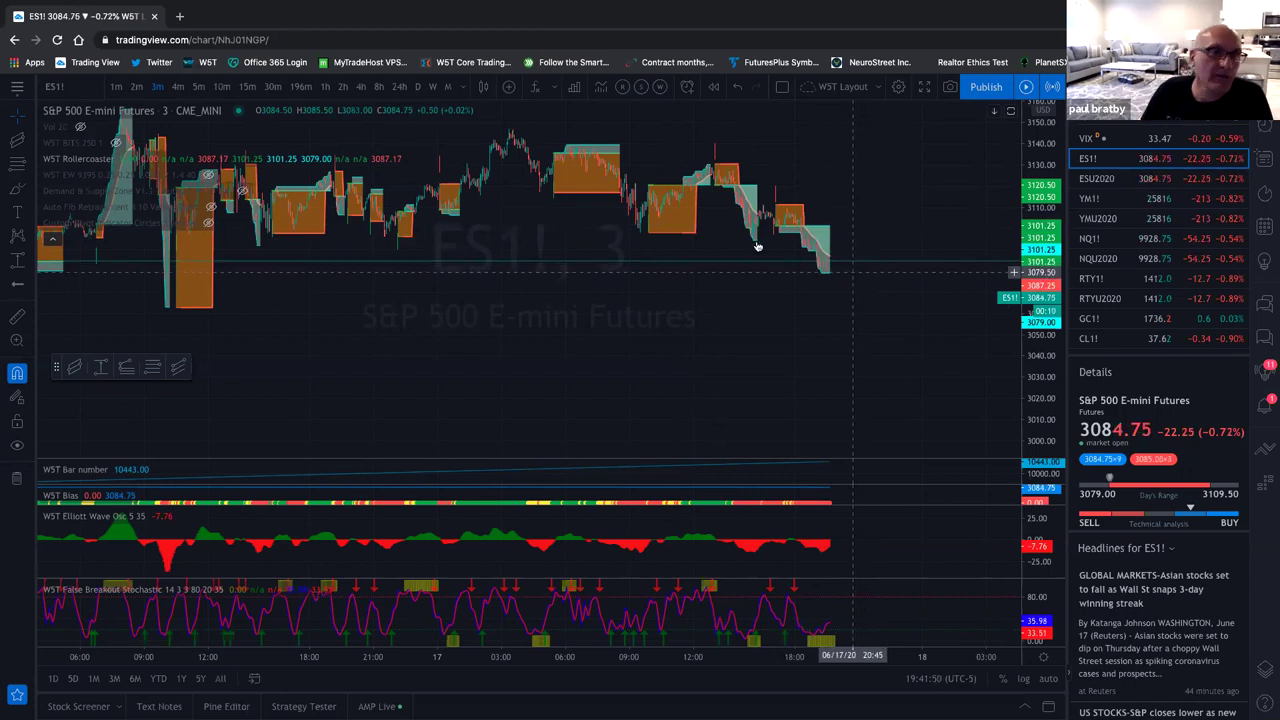
{"action": "left_click", "coordinate": [139, 88]}
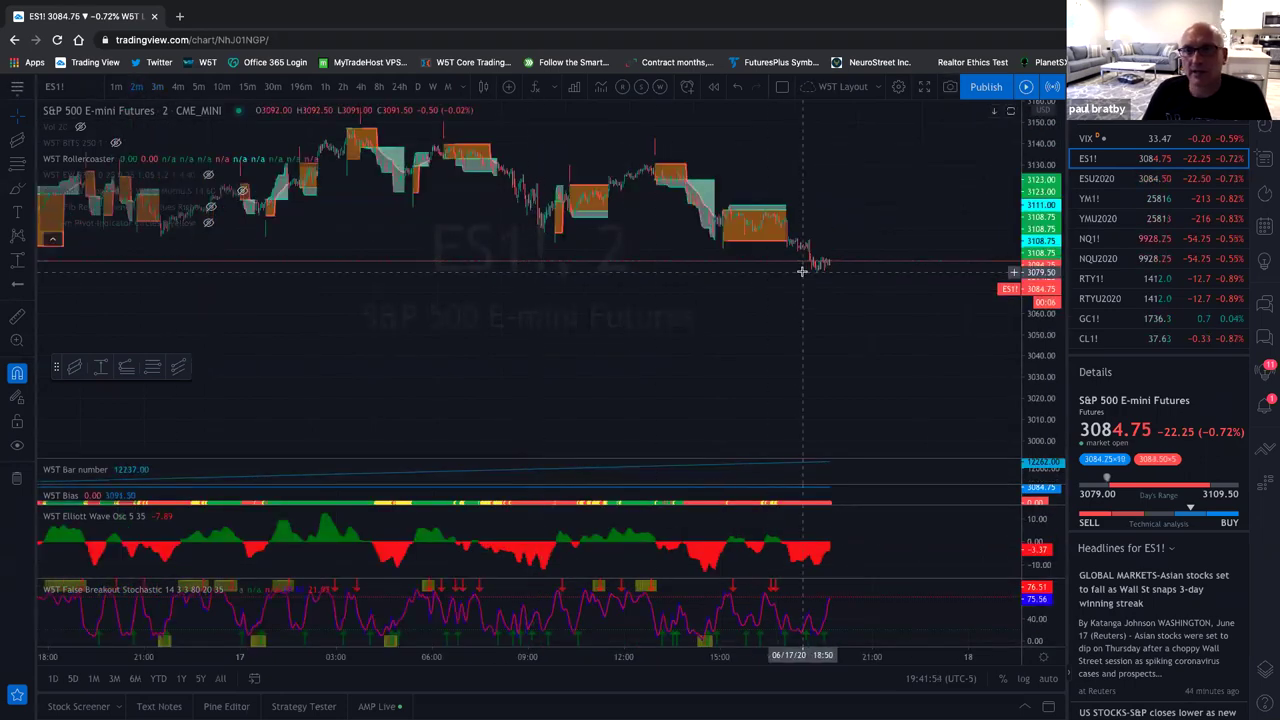
Return ES1! to the 3-minute timeframe and review the June 16 and 17 Rollercoaster zones within the regression channel
{"action": "left_click", "coordinate": [160, 88]}
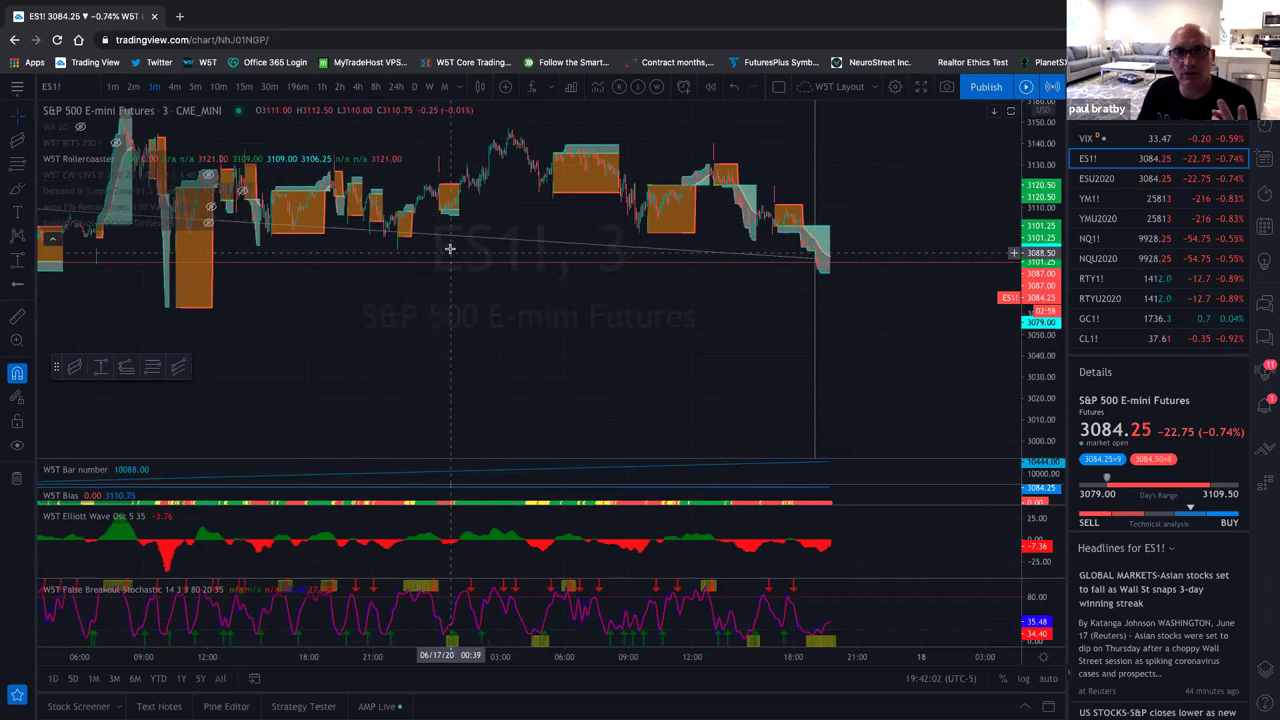
{"action": "scroll", "coordinate": [460, 250], "scroll_direction": "down", "scroll_amount": 4}
{"action": "scroll", "coordinate": [600, 290], "scroll_direction": "down", "scroll_amount": 1}
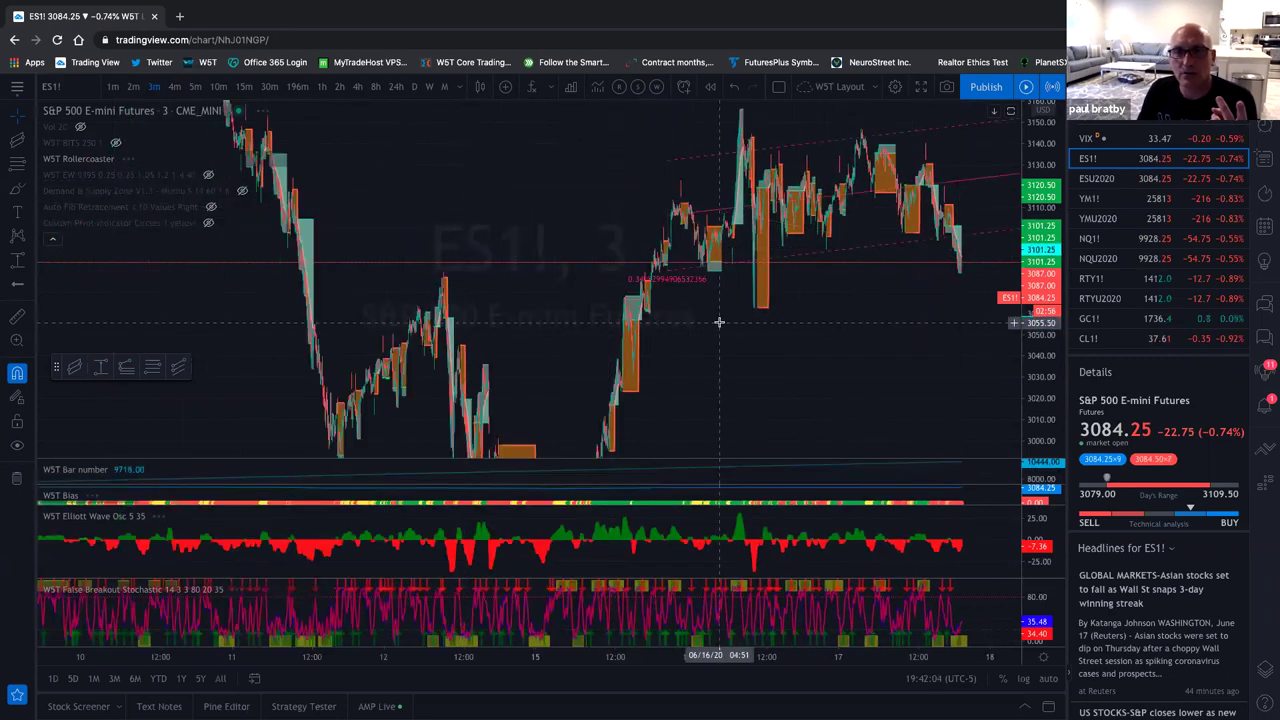
{"action": "scroll", "coordinate": [719, 322], "scroll_direction": "up", "scroll_amount": 4}
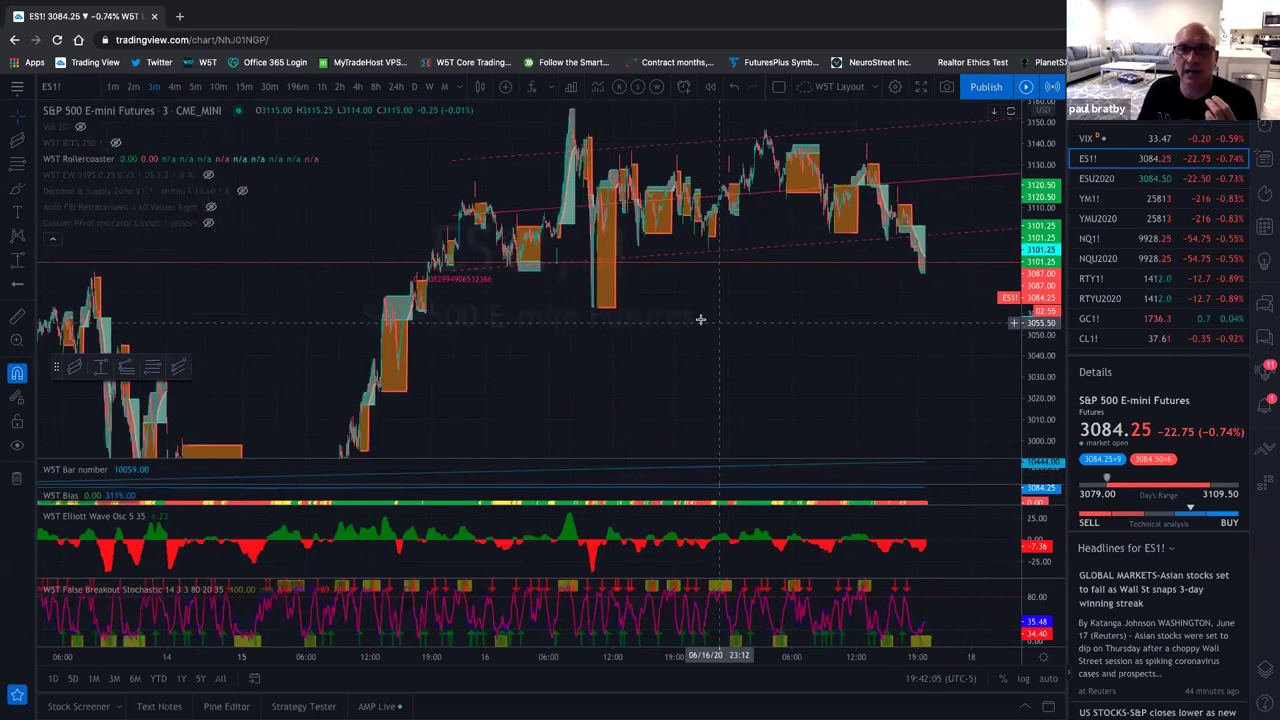
{"action": "scroll", "coordinate": [684, 232], "scroll_direction": "up", "scroll_amount": 1}
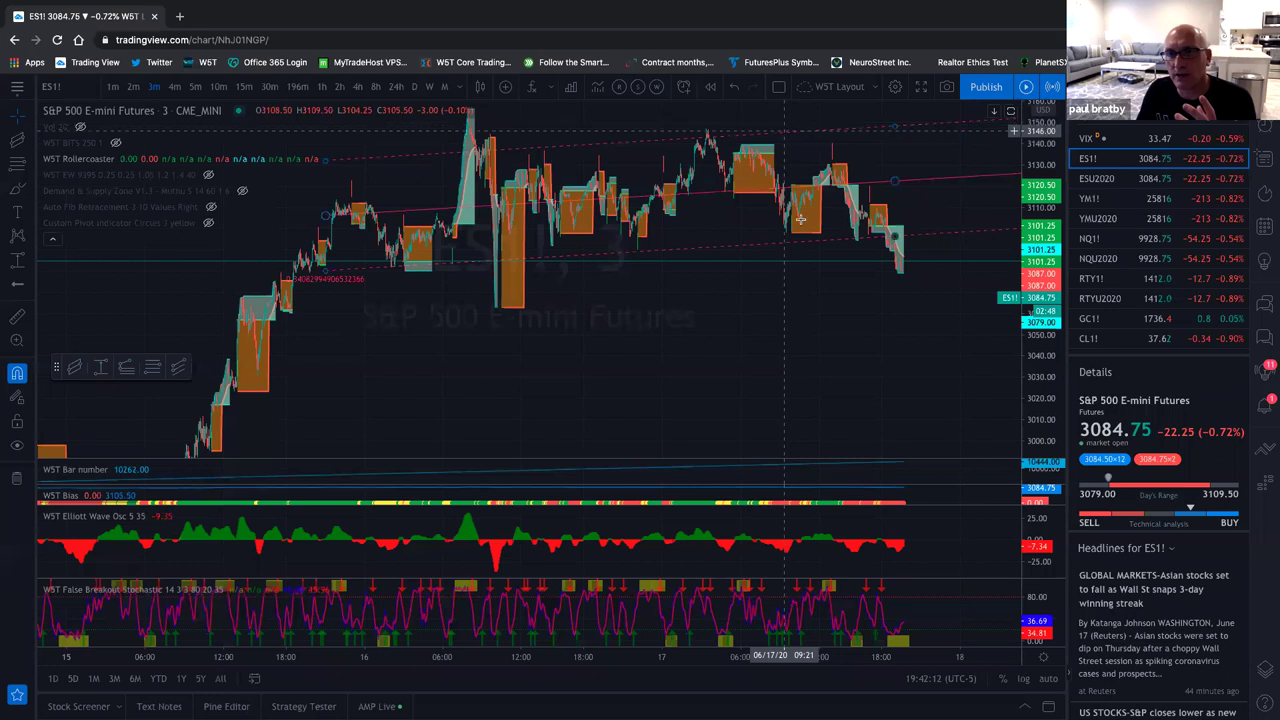
{"action": "scroll", "coordinate": [805, 230], "scroll_direction": "down", "scroll_amount": 1}
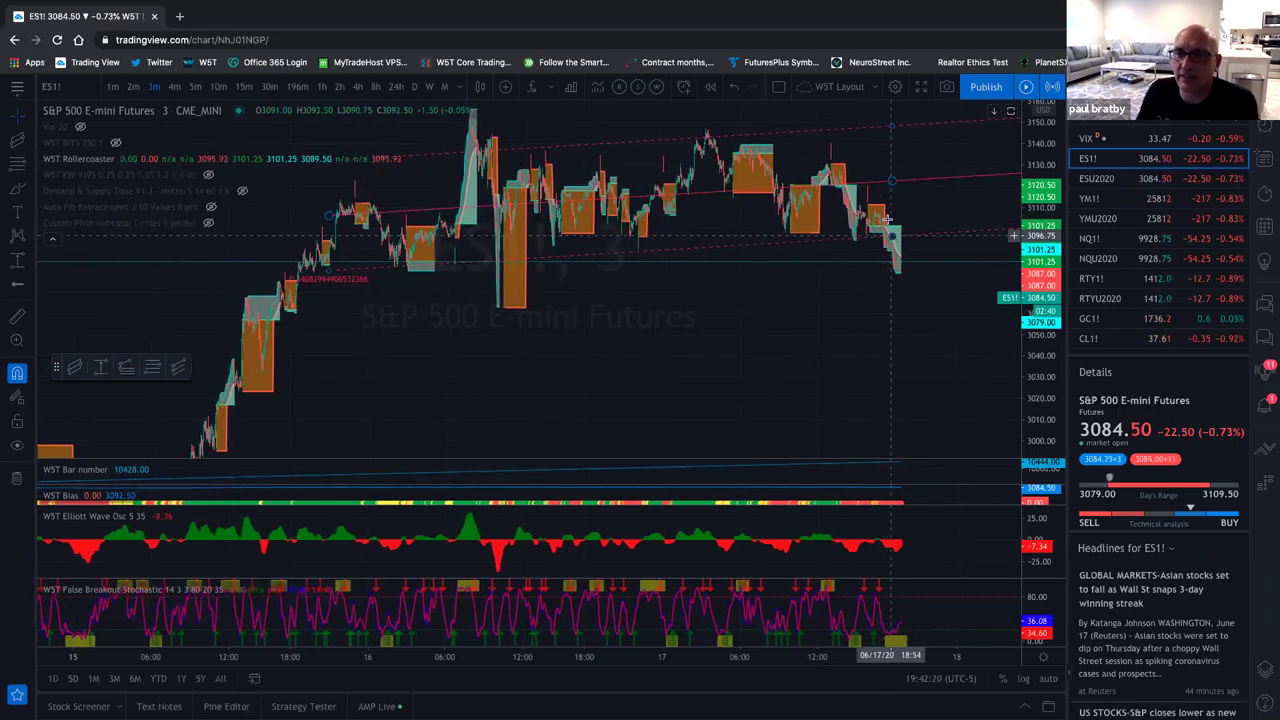
Inspect the latest downward Rollercoaster zone at the channel's lower band with the 3-minute price scale adjusted
{"action": "scroll", "coordinate": [940, 243], "scroll_direction": "left", "scroll_amount": 2}
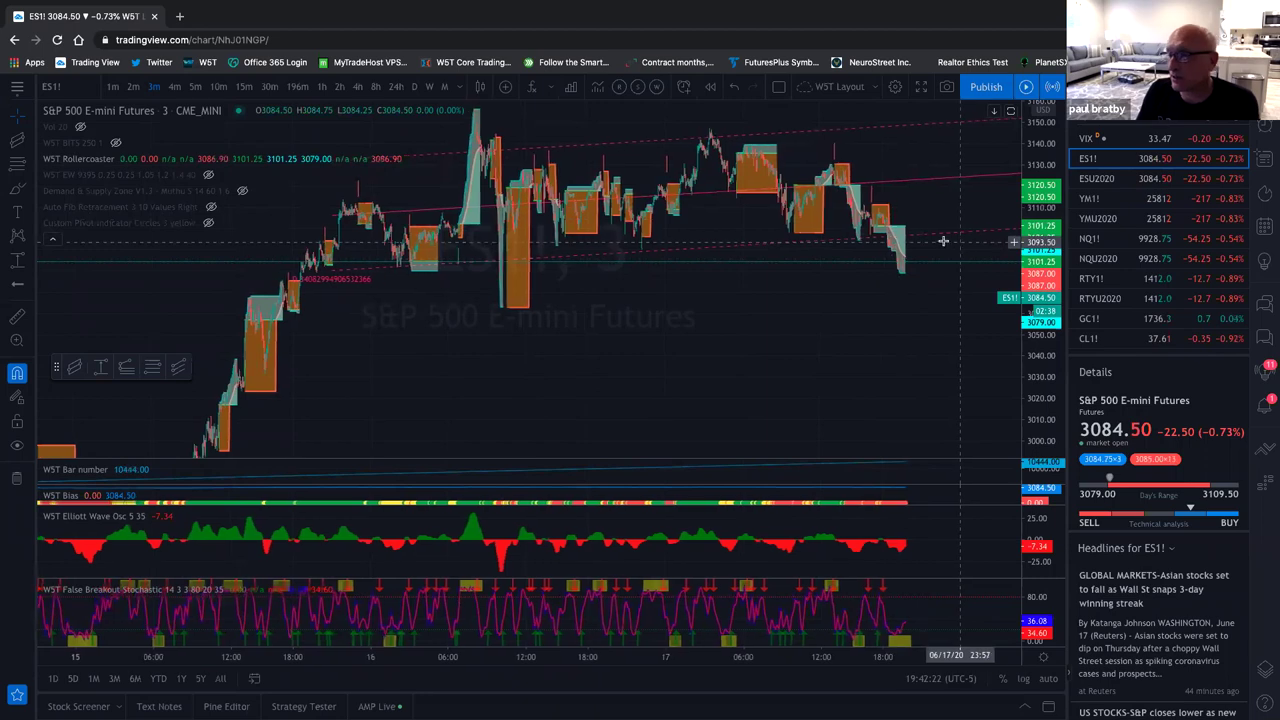
{"action": "scroll", "coordinate": [940, 240], "scroll_direction": "up", "scroll_amount": 3}
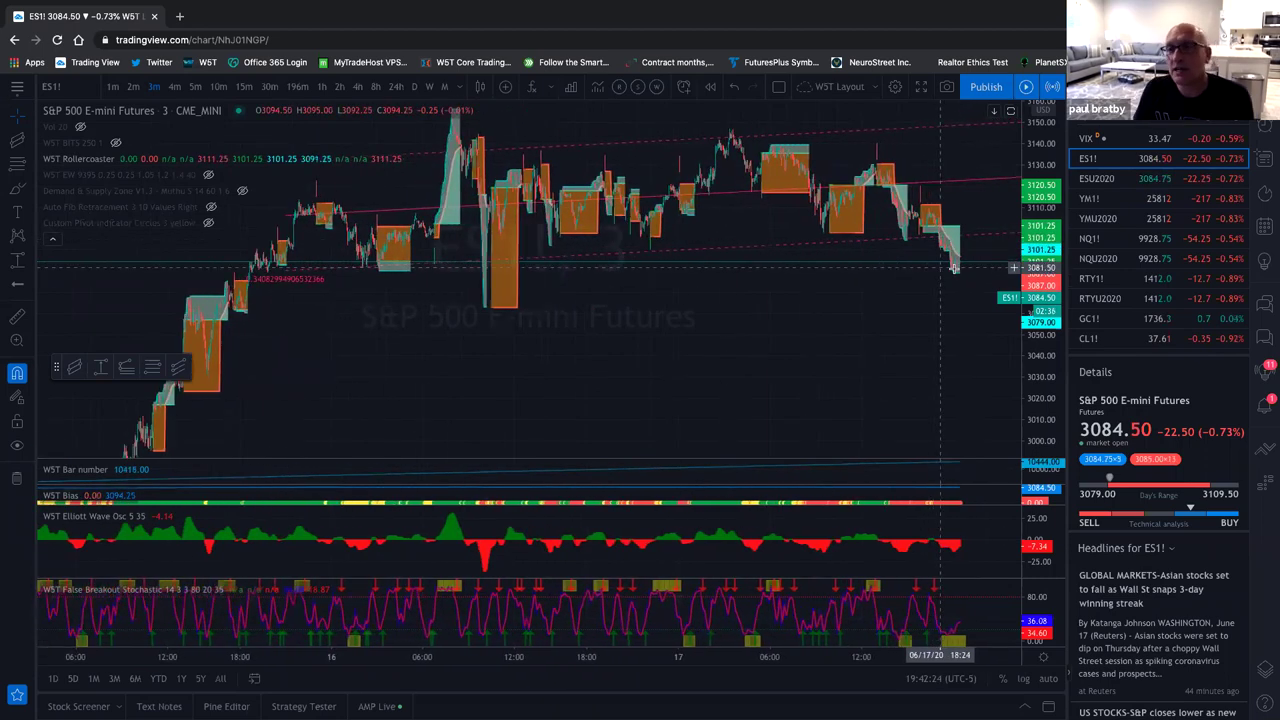
{"action": "scroll", "coordinate": [861, 332], "scroll_direction": "right", "scroll_amount": 2}
{"action": "left_click_drag", "start_coordinate": [1013, 275], "coordinate": [1013, 200]}
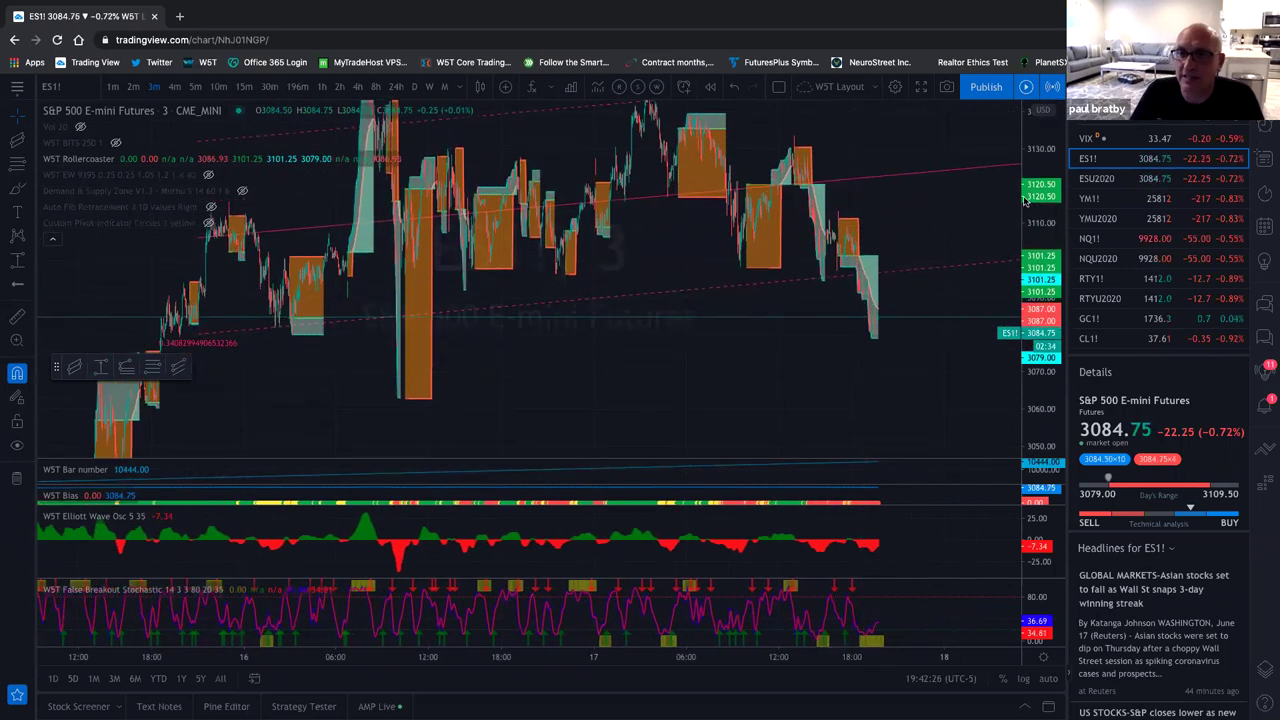
{"action": "left_click_drag", "start_coordinate": [914, 196], "coordinate": [908, 239]}
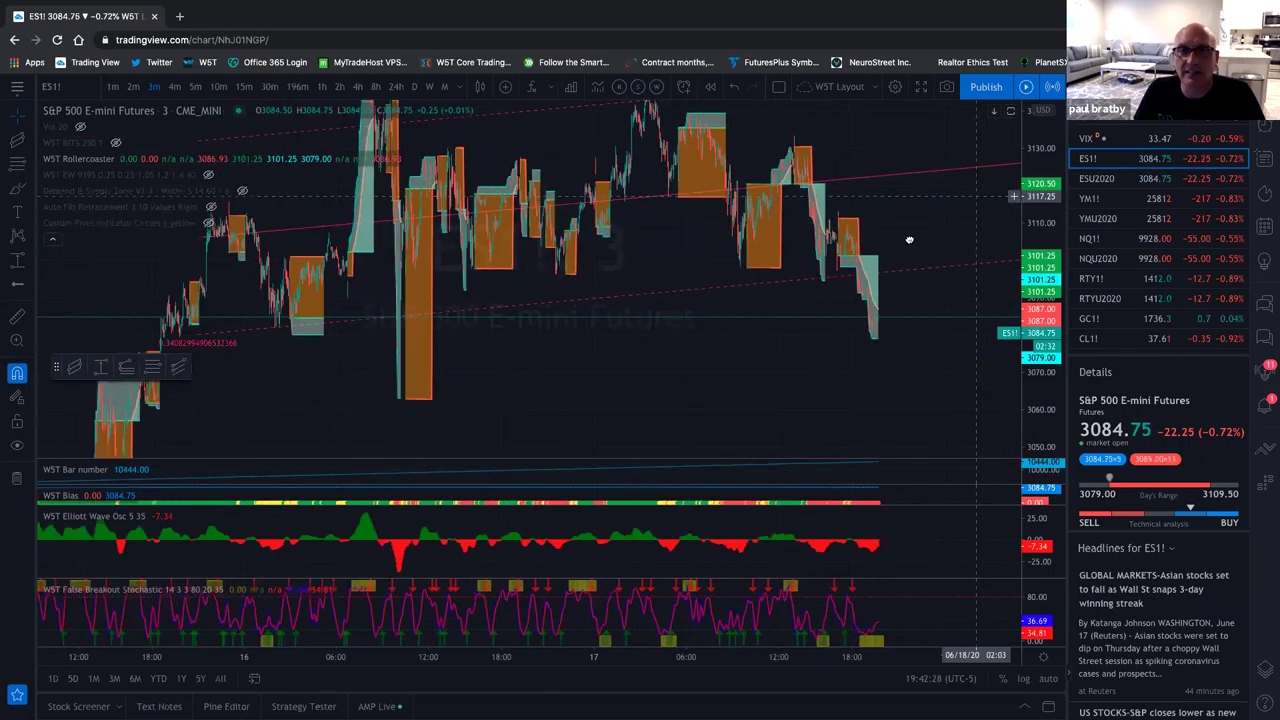
{"action": "scroll", "coordinate": [920, 240], "scroll_direction": "down", "scroll_amount": 1}
{"action": "left_click_drag", "start_coordinate": [1035, 245], "coordinate": [1038, 267]}
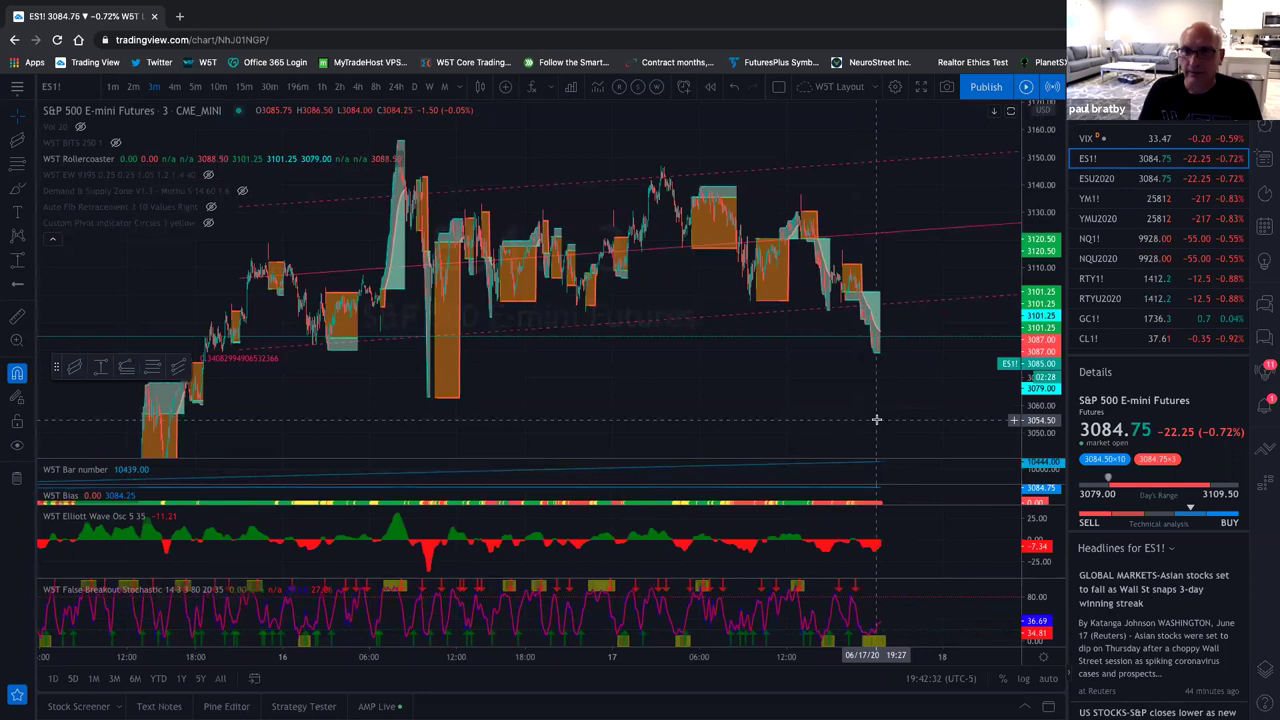
Examine the individual June 17 price bars and the last two downward Rollercoaster zones in close-up
{"action": "scroll", "coordinate": [850, 310], "scroll_direction": "up", "scroll_amount": 1}
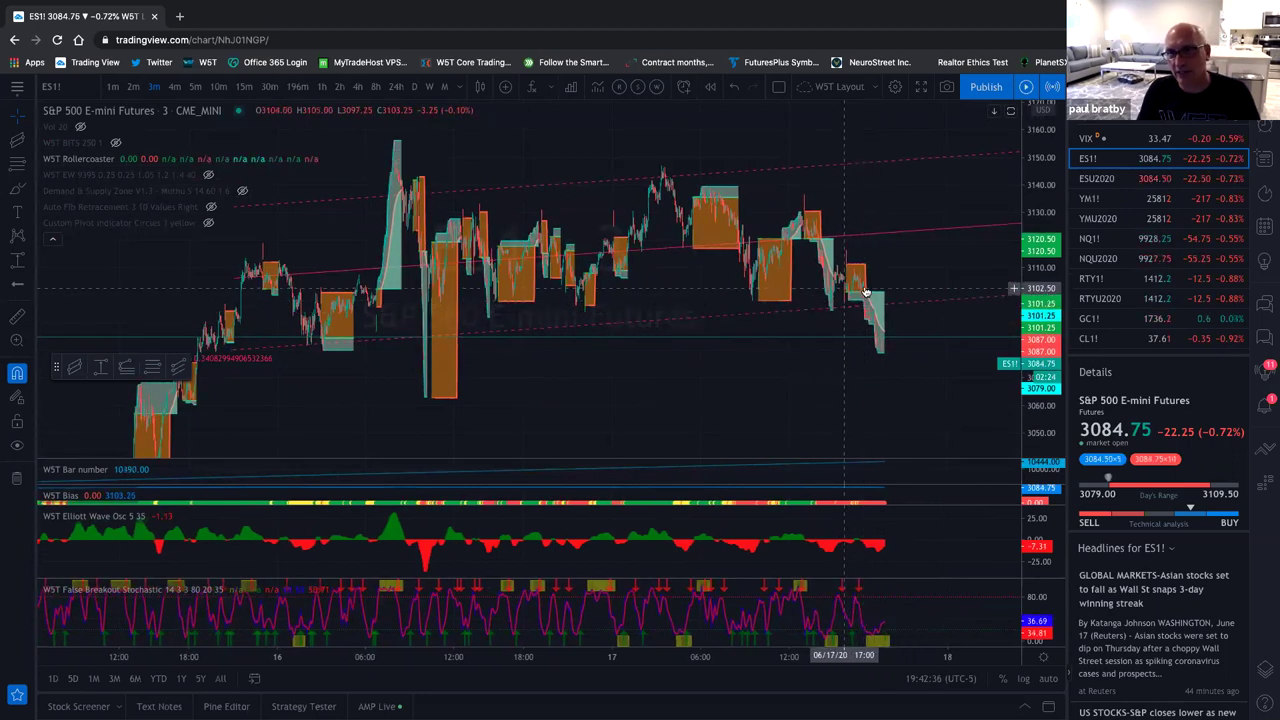
{"action": "scroll", "coordinate": [828, 513], "scroll_direction": "up", "scroll_amount": 2}
{"action": "scroll", "coordinate": [828, 513], "scroll_direction": "up", "scroll_amount": 5}
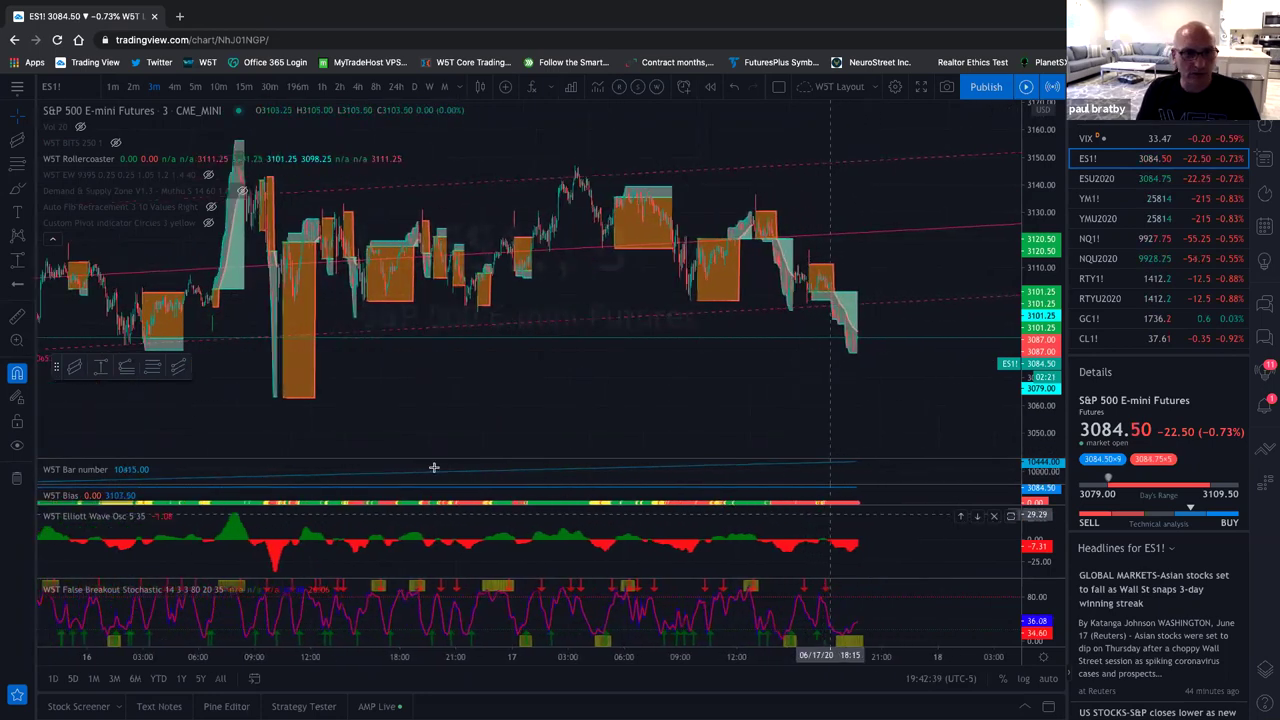
{"action": "scroll", "coordinate": [724, 336], "scroll_direction": "left", "scroll_amount": 5}
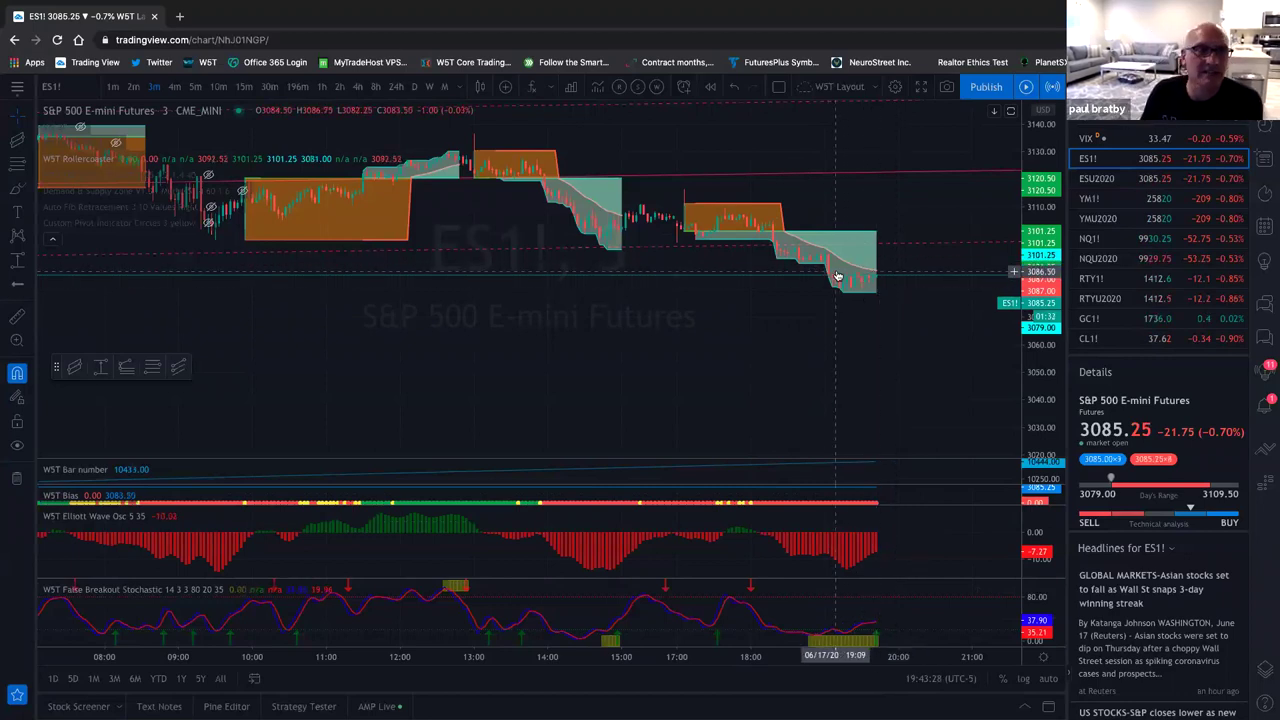
Review the whole June 15 to 17 price move and its regression channel on the 3-minute chart
{"action": "scroll", "coordinate": [810, 300], "scroll_direction": "down", "scroll_amount": 2}
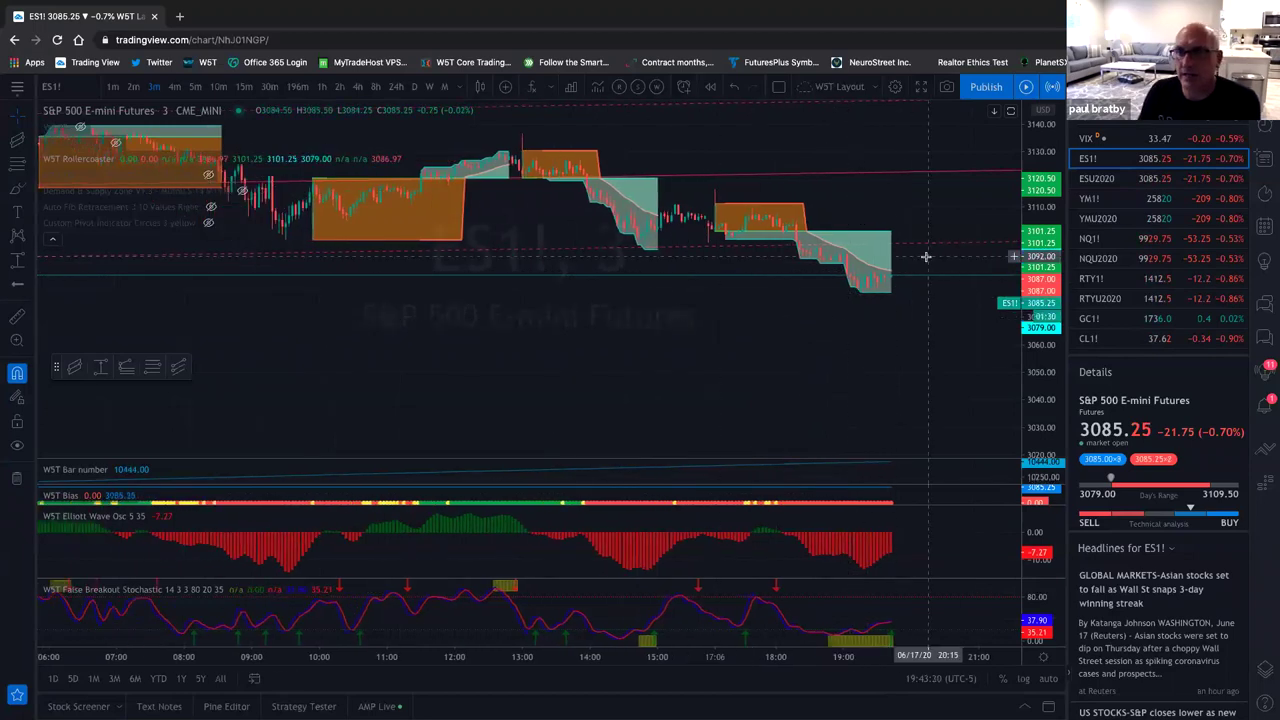
{"action": "scroll", "coordinate": [830, 326], "scroll_direction": "down", "scroll_amount": 3}
{"action": "scroll", "coordinate": [830, 326], "scroll_direction": "down", "scroll_amount": 2}
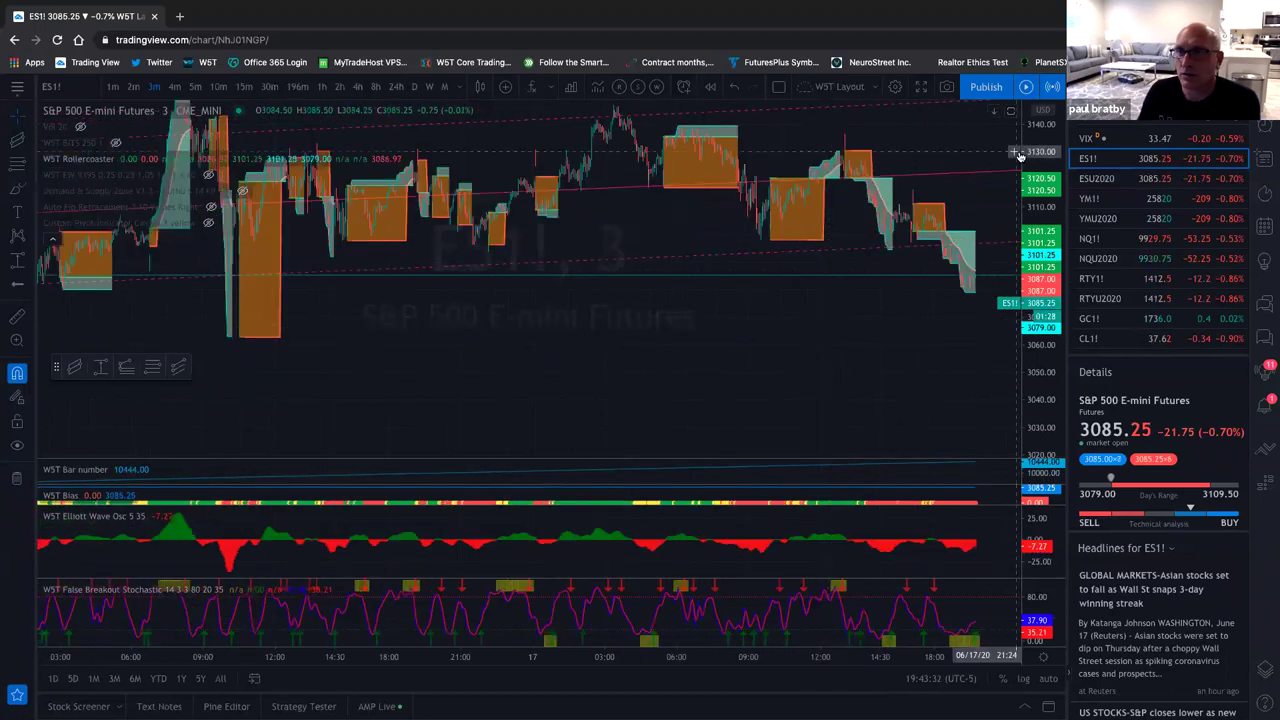
{"action": "scroll", "coordinate": [866, 289], "scroll_direction": "down", "scroll_amount": 2}
{"action": "scroll", "coordinate": [867, 293], "scroll_direction": "down", "scroll_amount": 3}
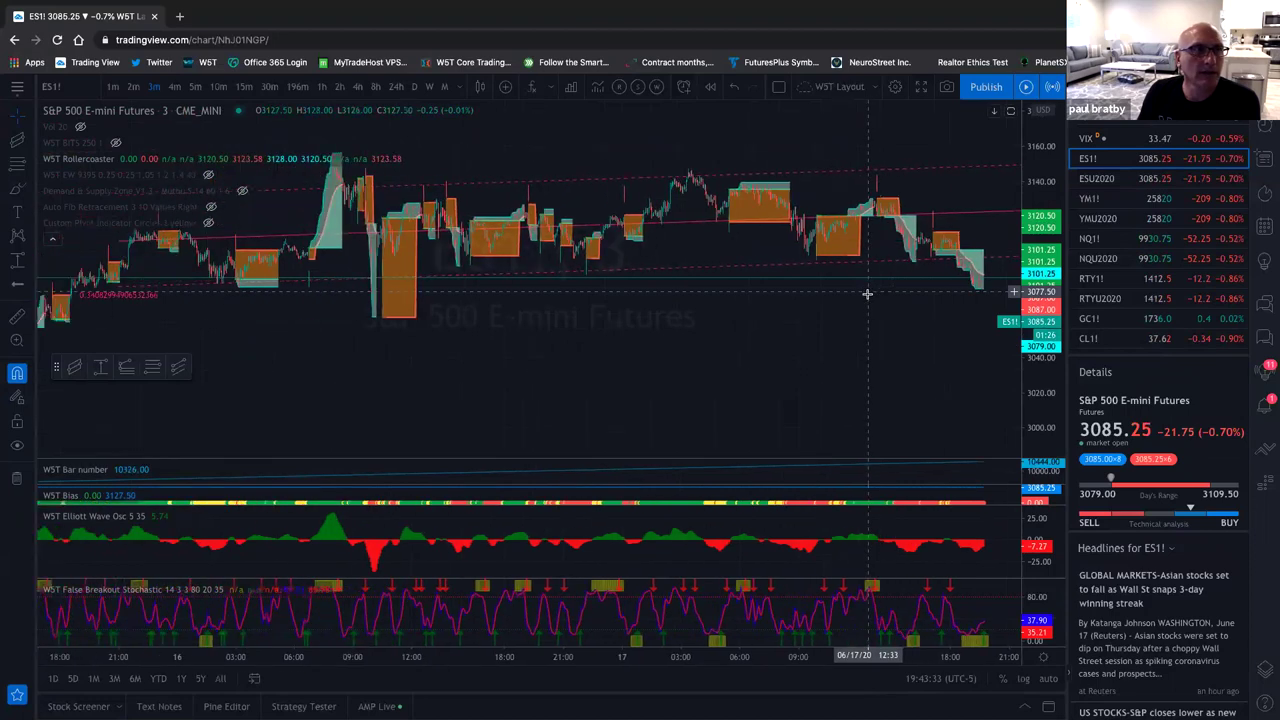
{"action": "scroll", "coordinate": [737, 373], "scroll_direction": "down", "scroll_amount": 2}
{"action": "mouse_move", "coordinate": [737, 375]}
{"action": "left_mouse_down"}
{"action": "mouse_move", "coordinate": [300, 349]}
{"action": "mouse_move", "coordinate": [728, 369]}
{"action": "left_mouse_up"}
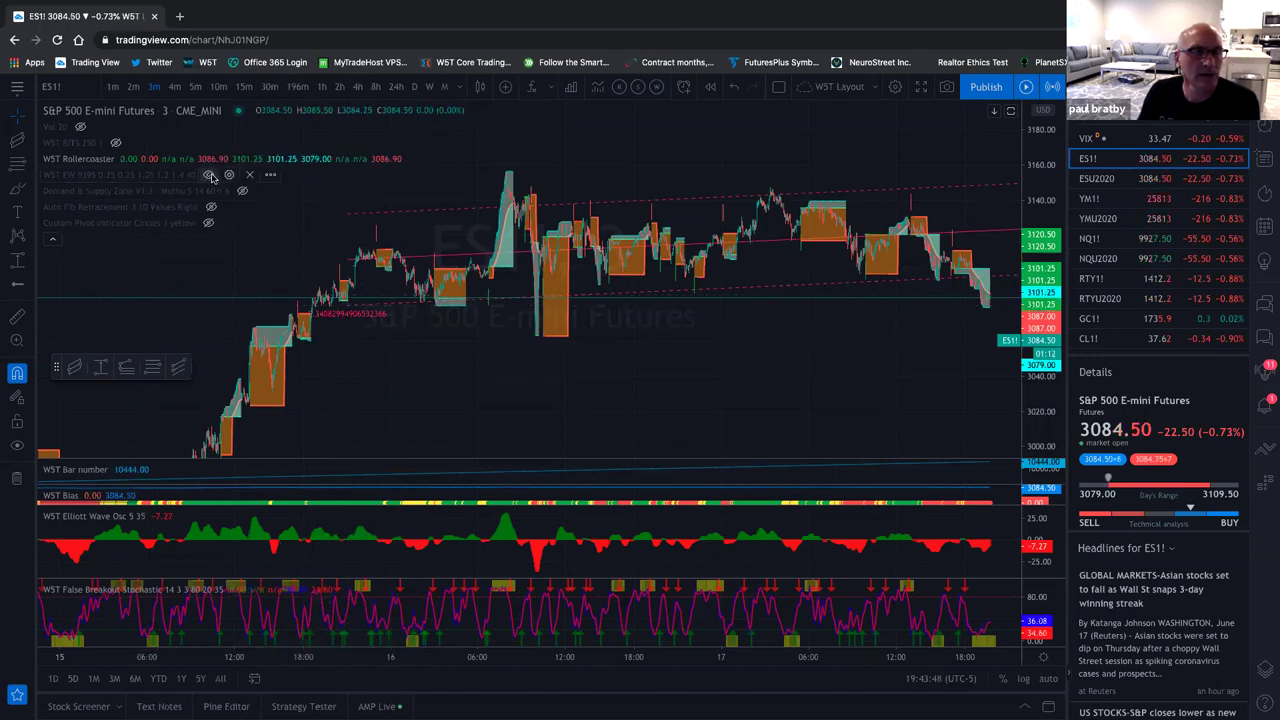
Show the W5T EW indicator and set its Start On Bar Number to 9561
{"action": "left_click", "coordinate": [208, 174]}
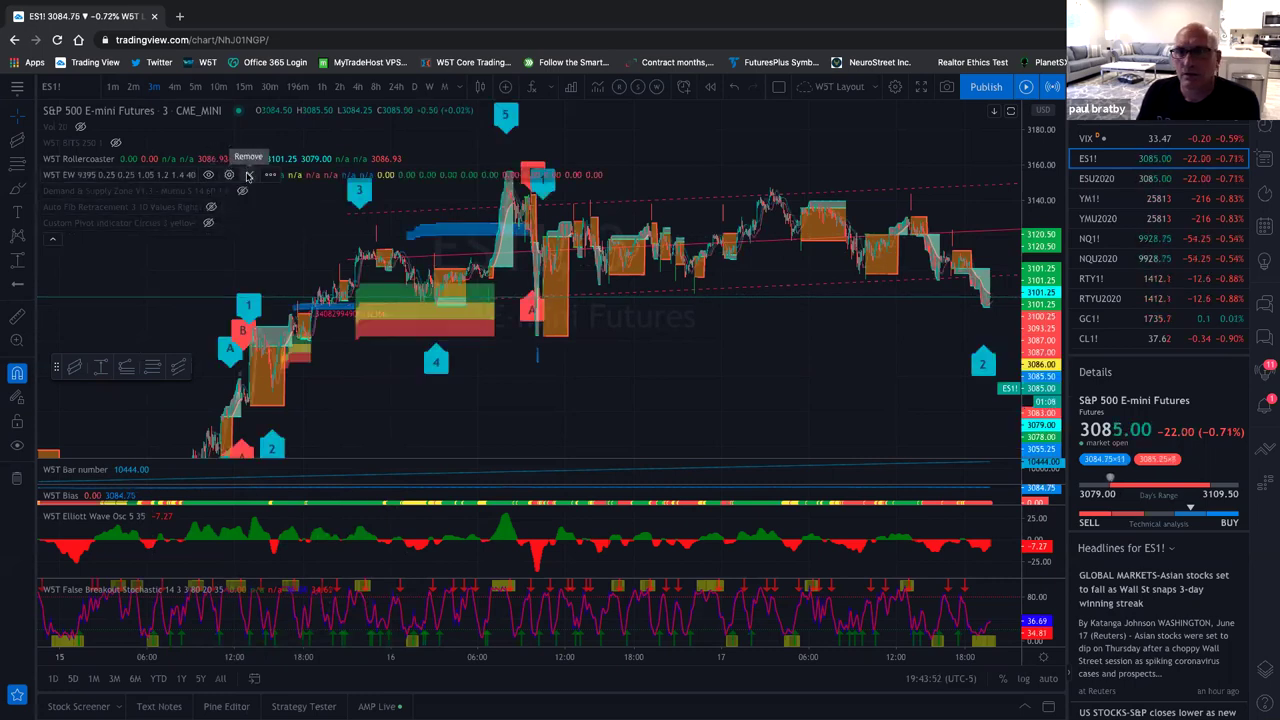
{"action": "left_click", "coordinate": [229, 175]}
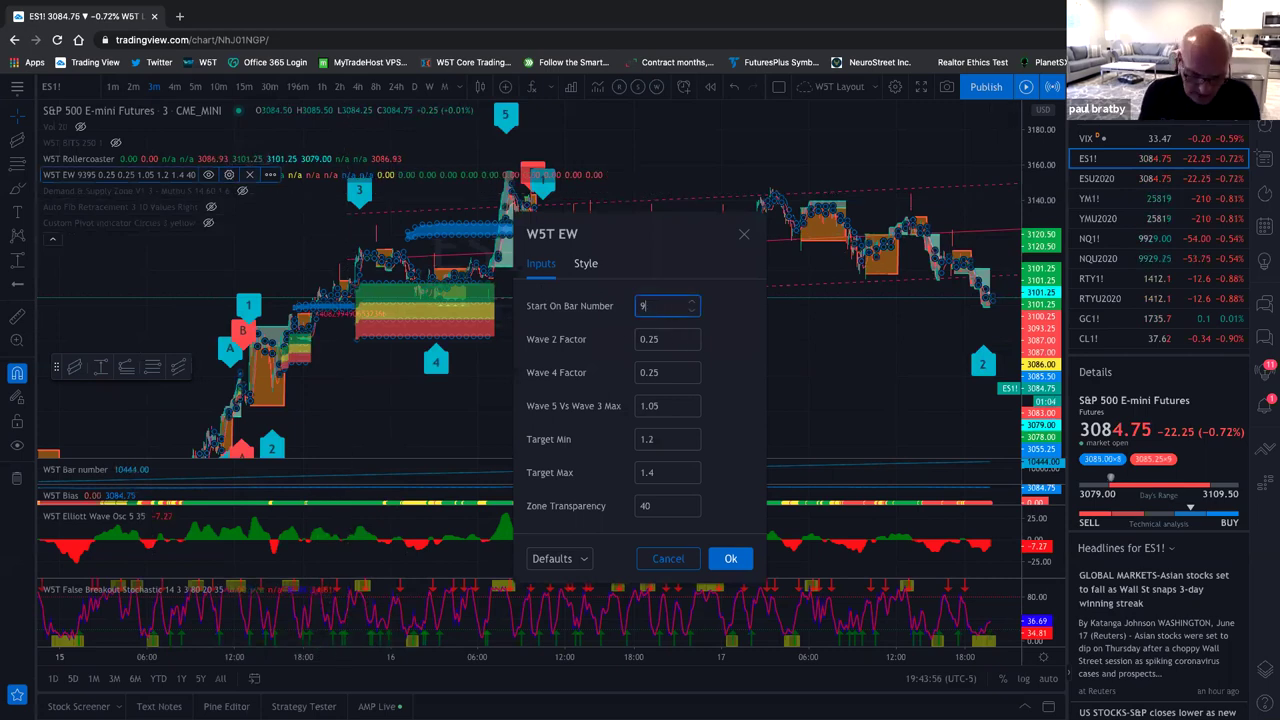
{"action": "left_click", "coordinate": [732, 561]}
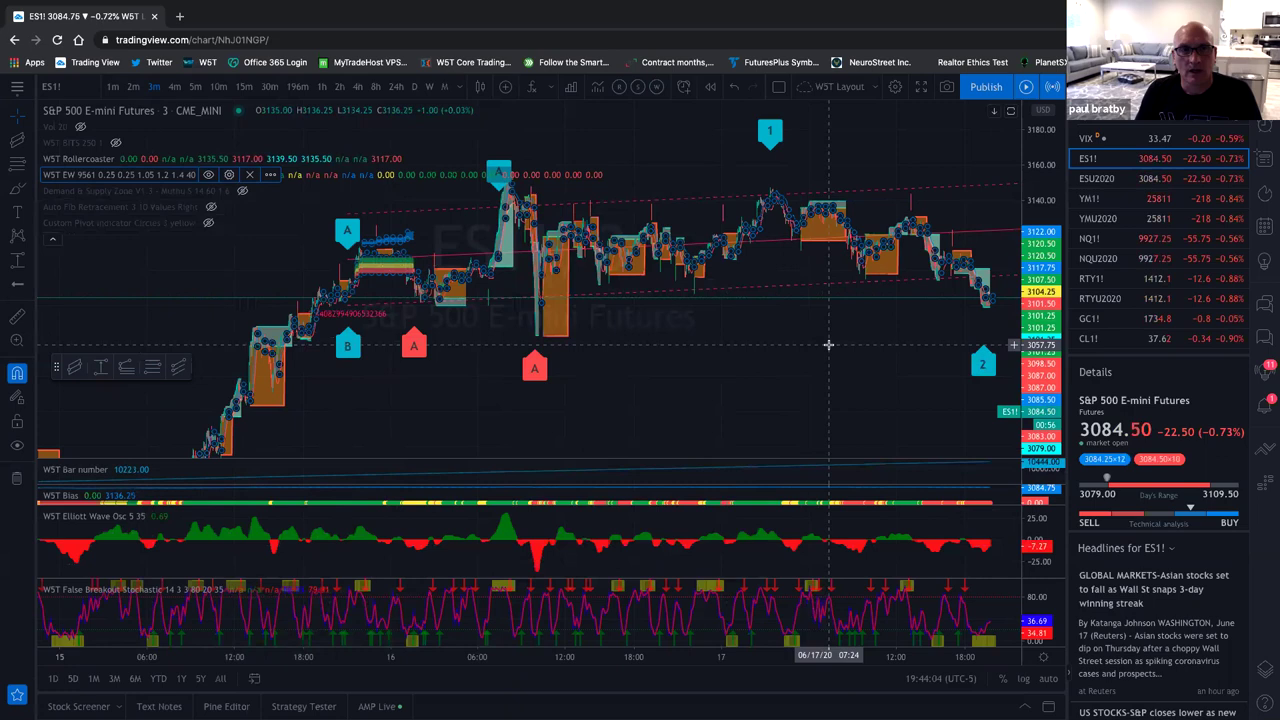
Set the W5T EW indicator's Start On Bar Number to 10265
{"action": "scroll", "coordinate": [830, 344], "scroll_direction": "down", "scroll_amount": 2}
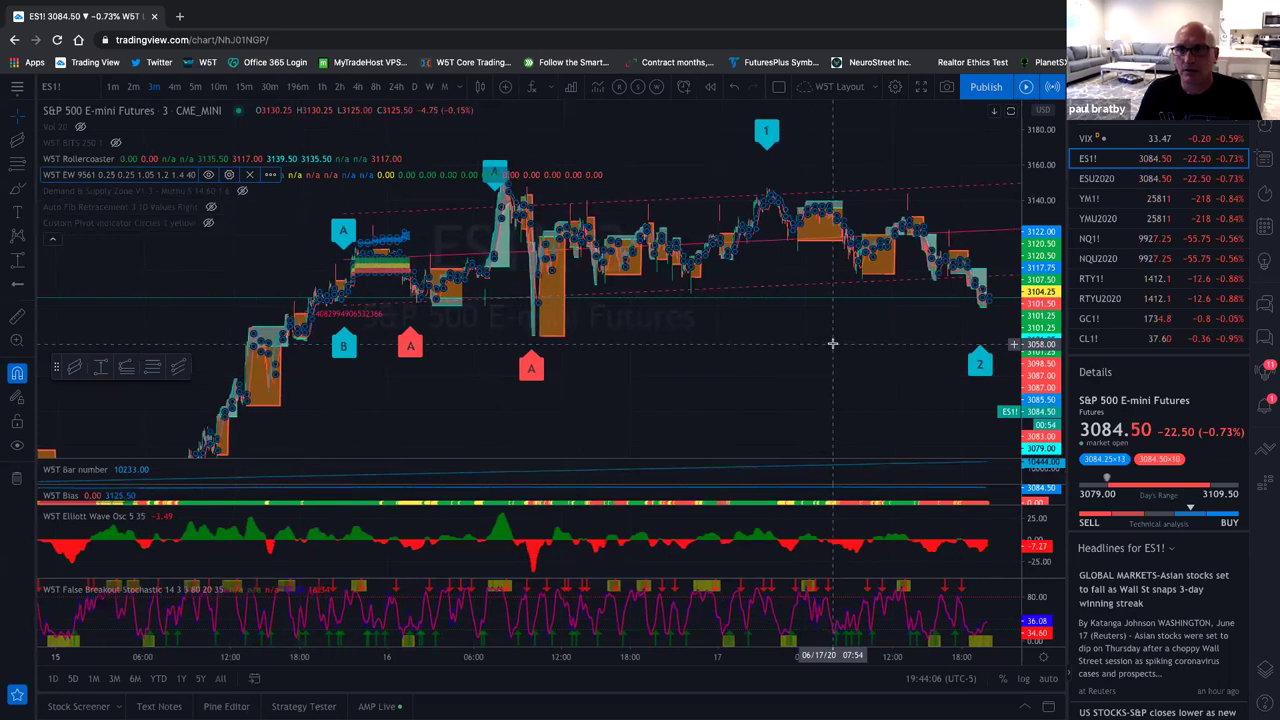
{"action": "scroll", "coordinate": [832, 343], "scroll_direction": "up", "scroll_amount": 5}
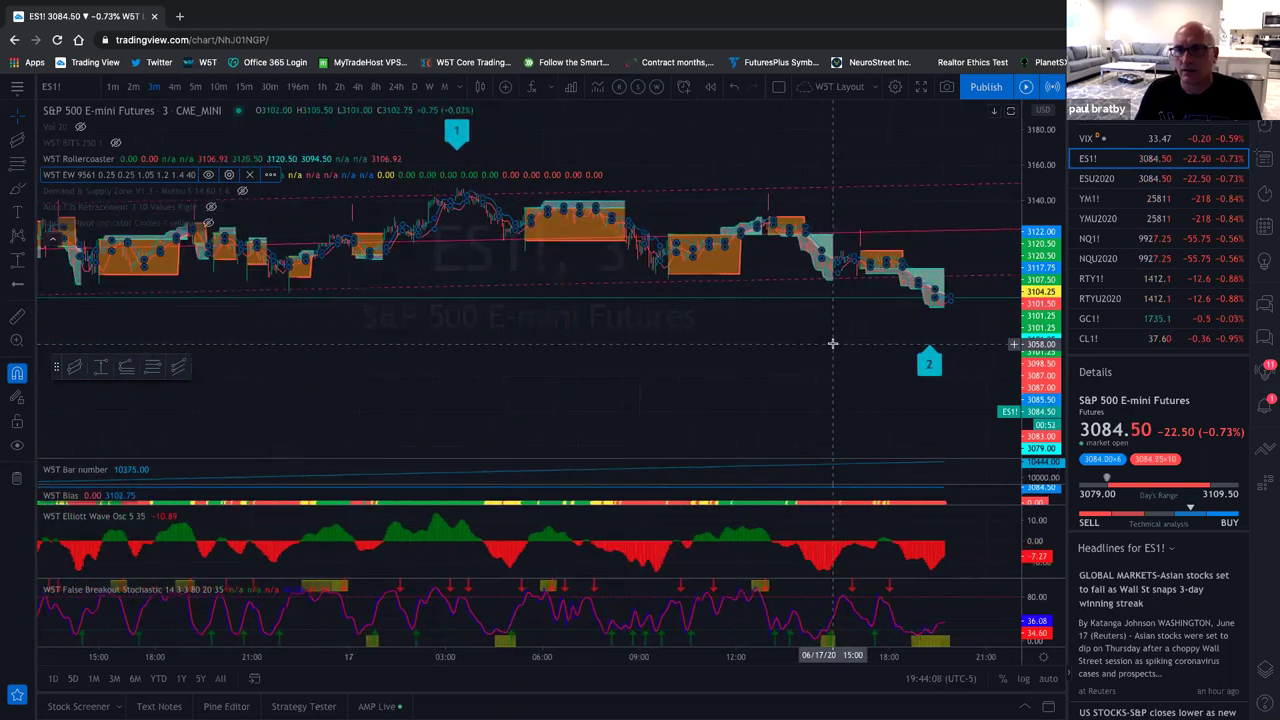
{"action": "scroll", "coordinate": [832, 343], "scroll_direction": "down", "scroll_amount": 4}
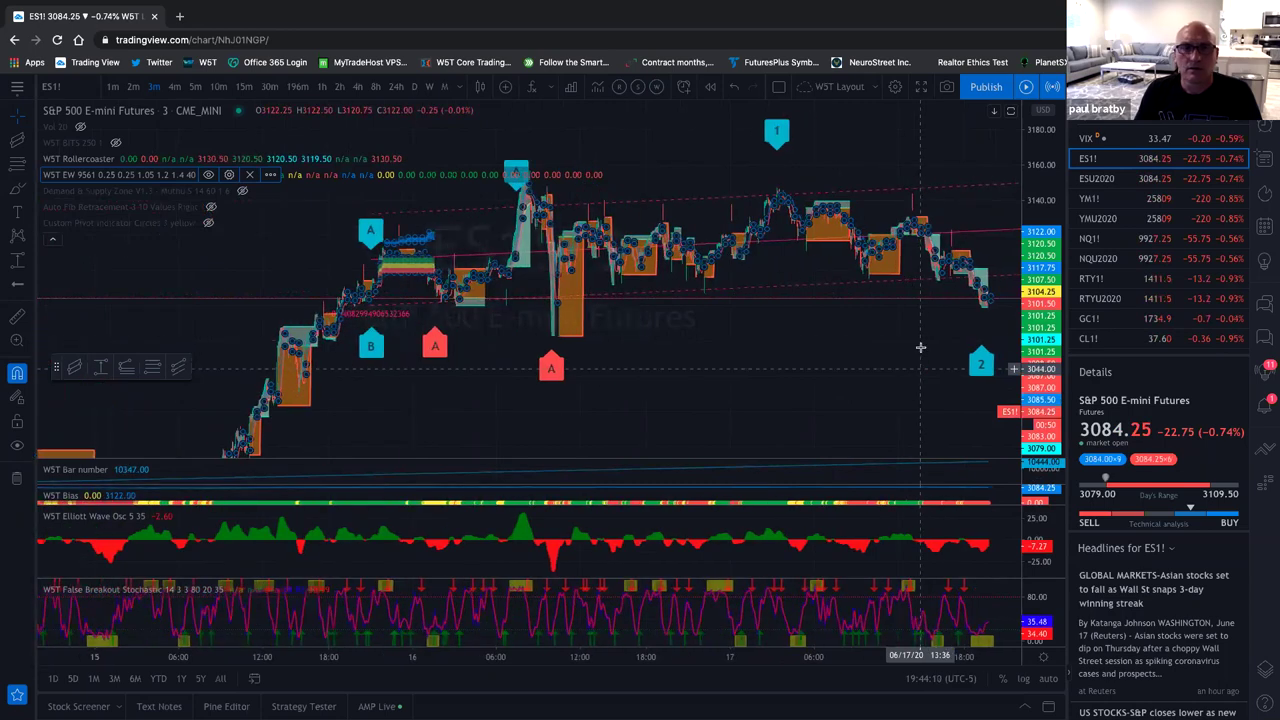
{"action": "left_click_drag", "start_coordinate": [793, 392], "coordinate": [741, 373]}
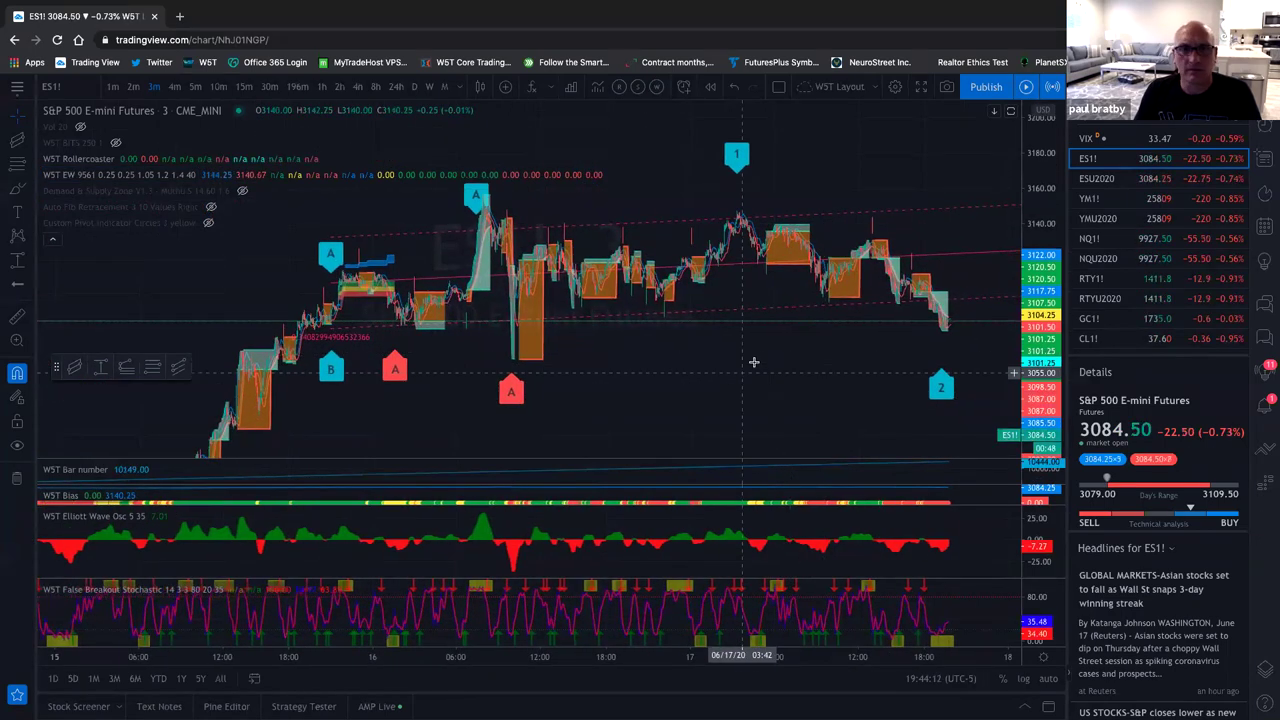
{"action": "scroll", "coordinate": [853, 344], "scroll_direction": "up", "scroll_amount": 3}
{"action": "scroll", "coordinate": [853, 345], "scroll_direction": "up", "scroll_amount": 2}
{"action": "left_click_drag", "start_coordinate": [853, 345], "coordinate": [663, 357]}
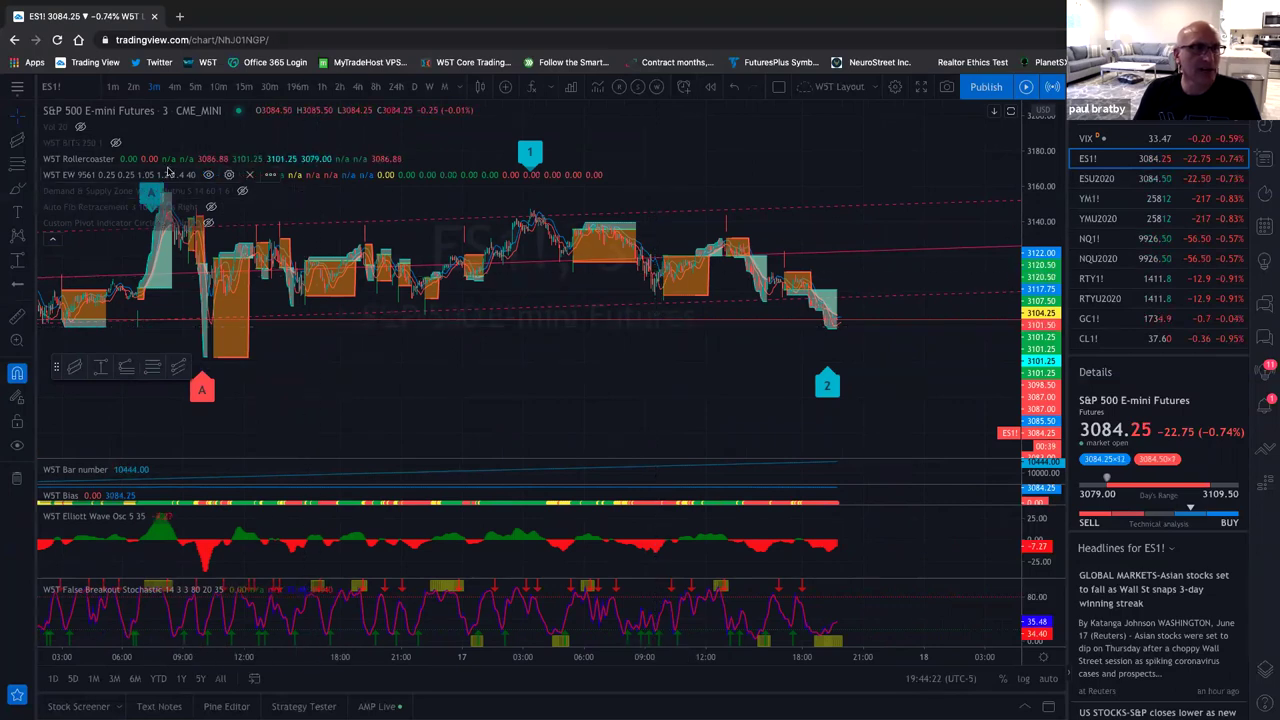
{"action": "left_click", "coordinate": [229, 174]}
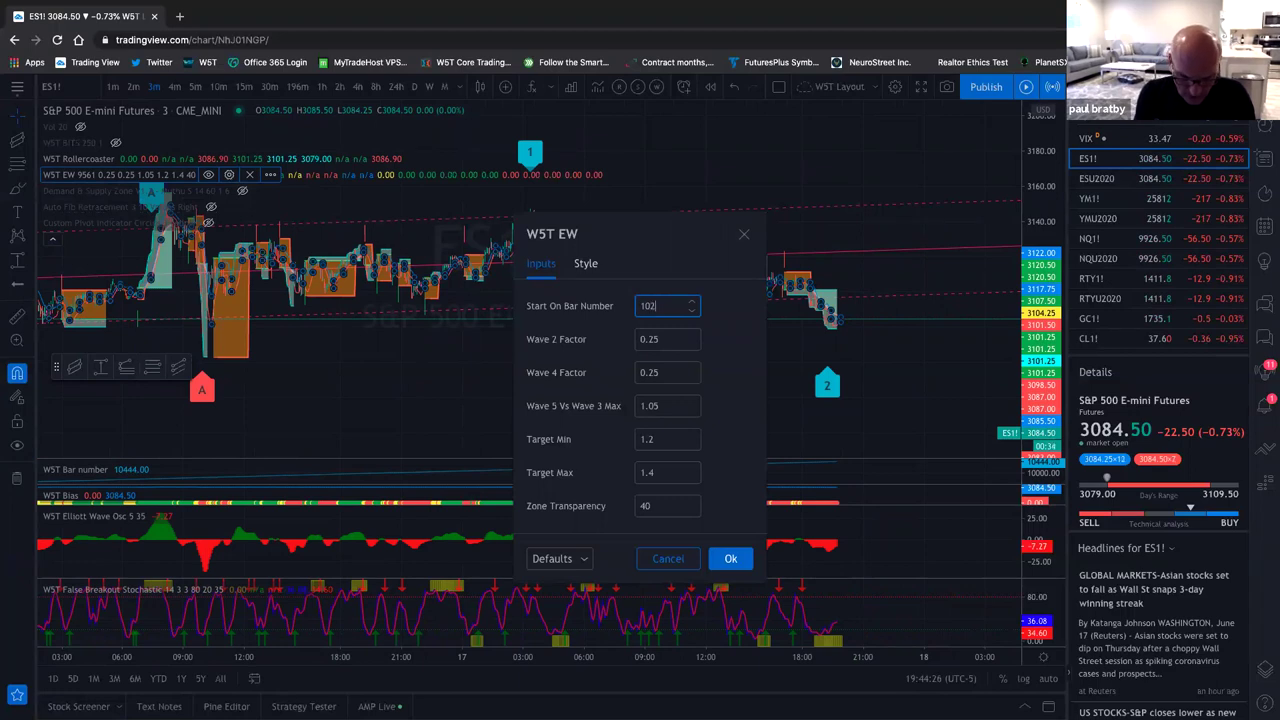
{"action": "left_click", "coordinate": [733, 558]}
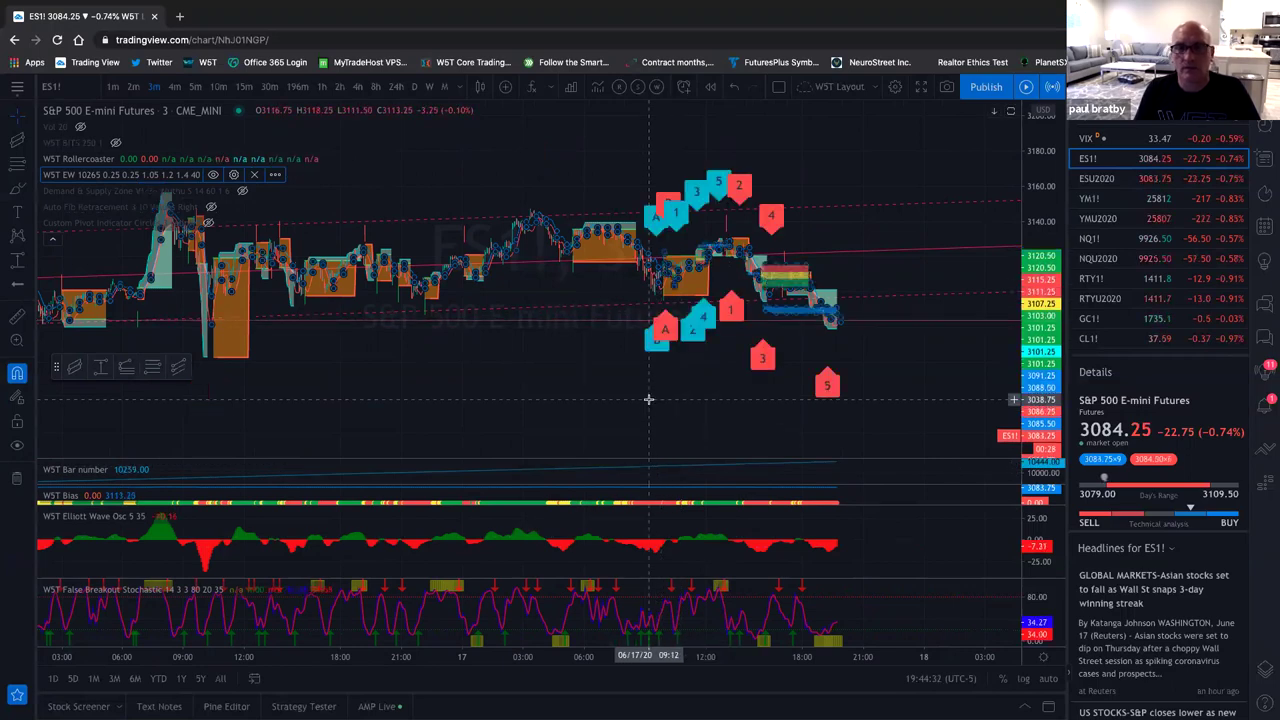
Inspect the June 17 five-wave decline in close-up, comparing the price bars with the W5T EW labels hidden and shown
{"action": "scroll", "coordinate": [784, 336], "scroll_direction": "up", "scroll_amount": 3}
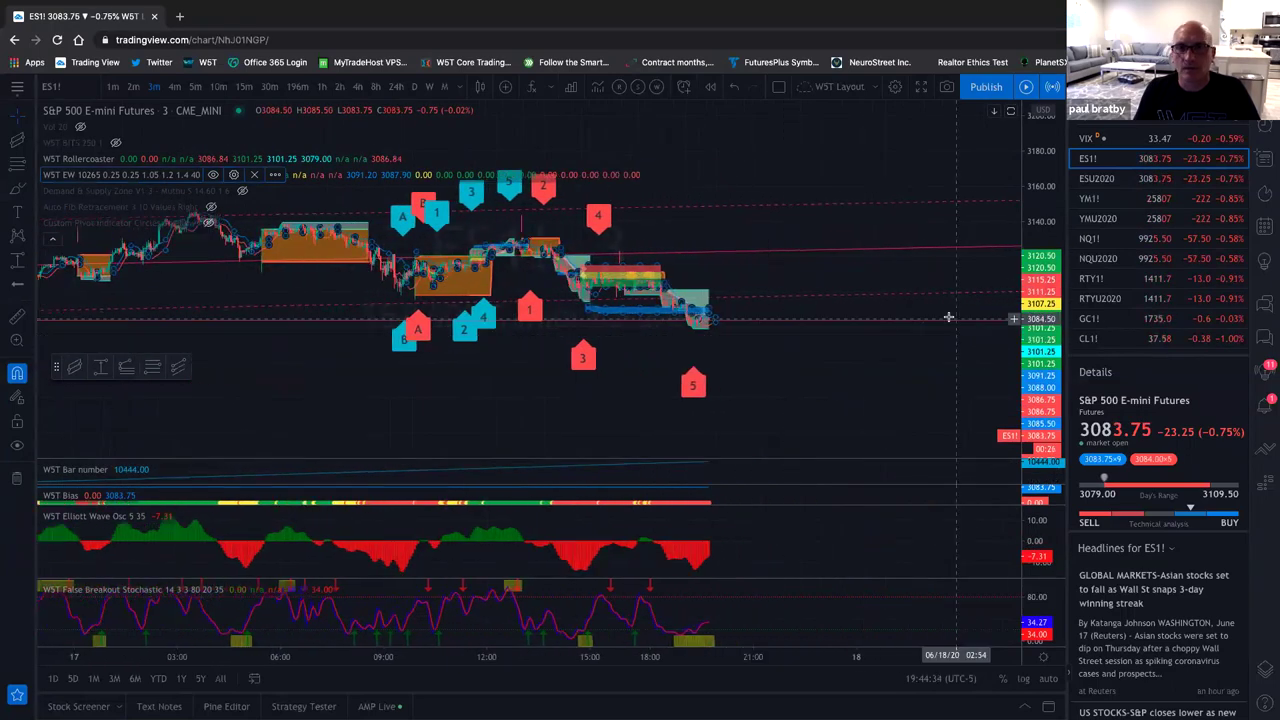
{"action": "scroll", "coordinate": [1026, 193], "scroll_direction": "up", "scroll_amount": 2}
{"action": "scroll", "coordinate": [846, 286], "scroll_direction": "down", "scroll_amount": 2}
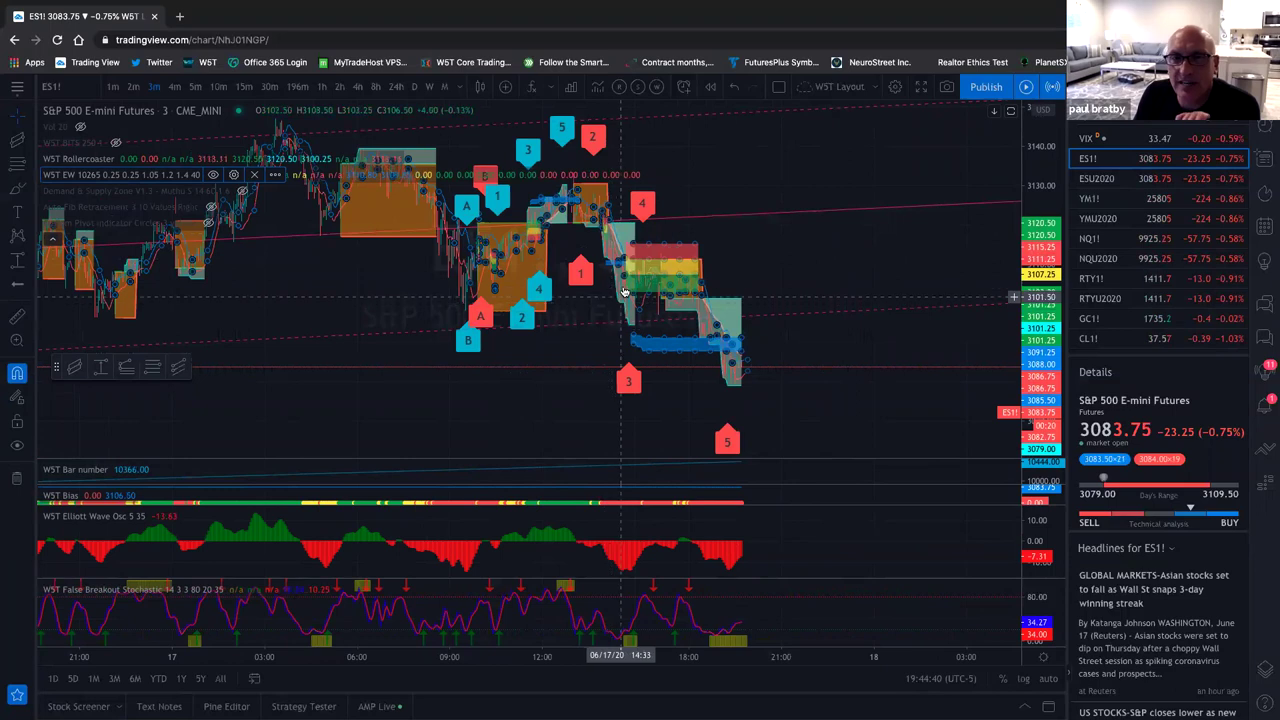
{"action": "scroll", "coordinate": [620, 276], "scroll_direction": "up", "scroll_amount": 2}
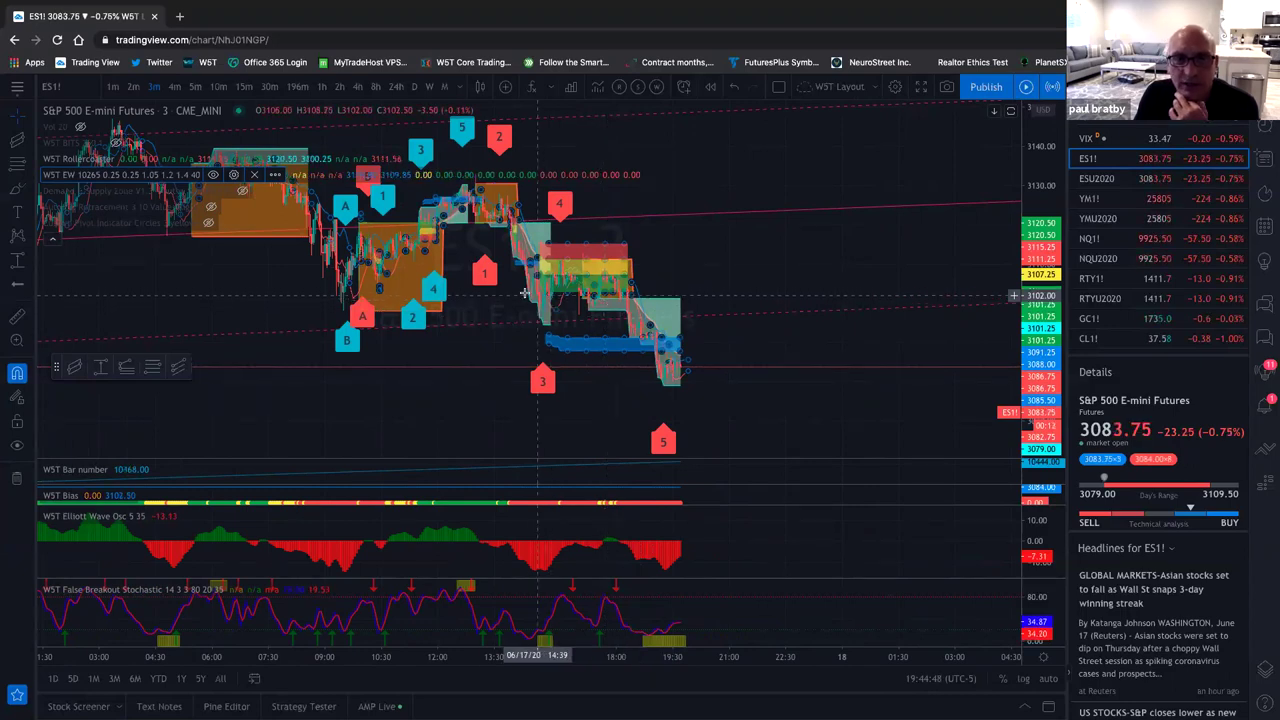
{"action": "scroll", "coordinate": [172, 285], "scroll_direction": "up", "scroll_amount": 1}
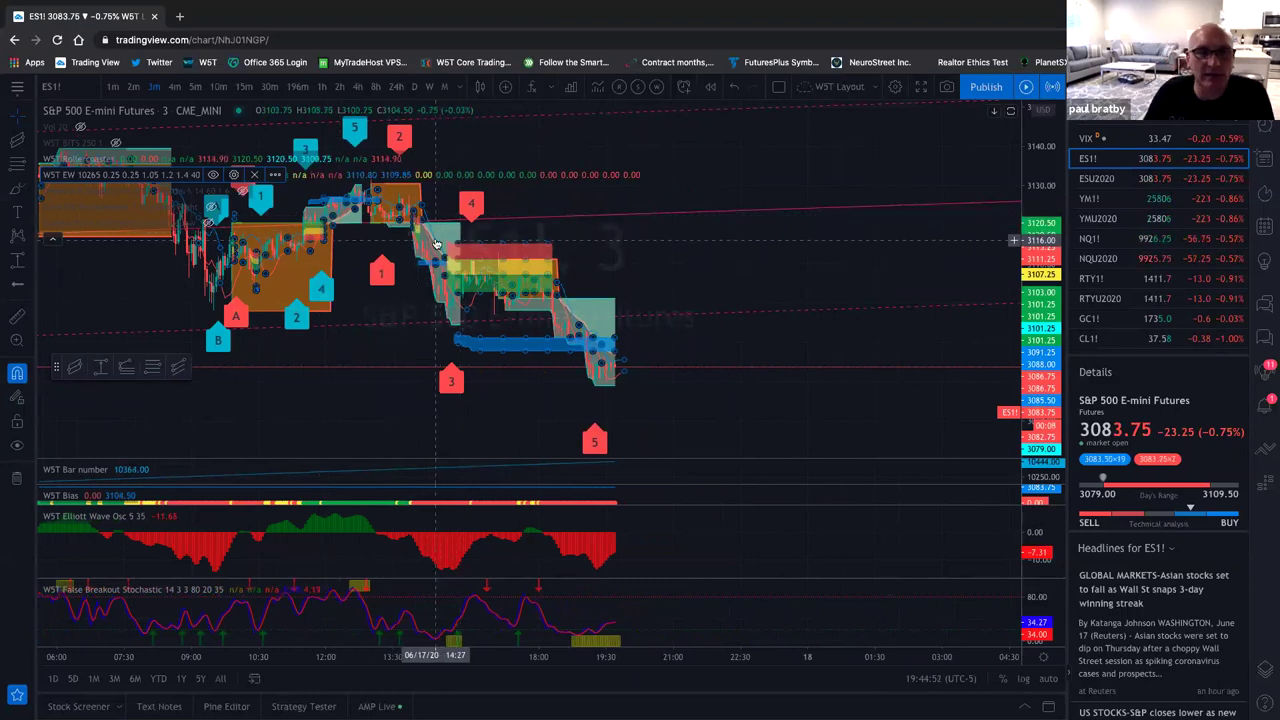
{"action": "left_click_drag", "start_coordinate": [431, 278], "coordinate": [435, 278]}
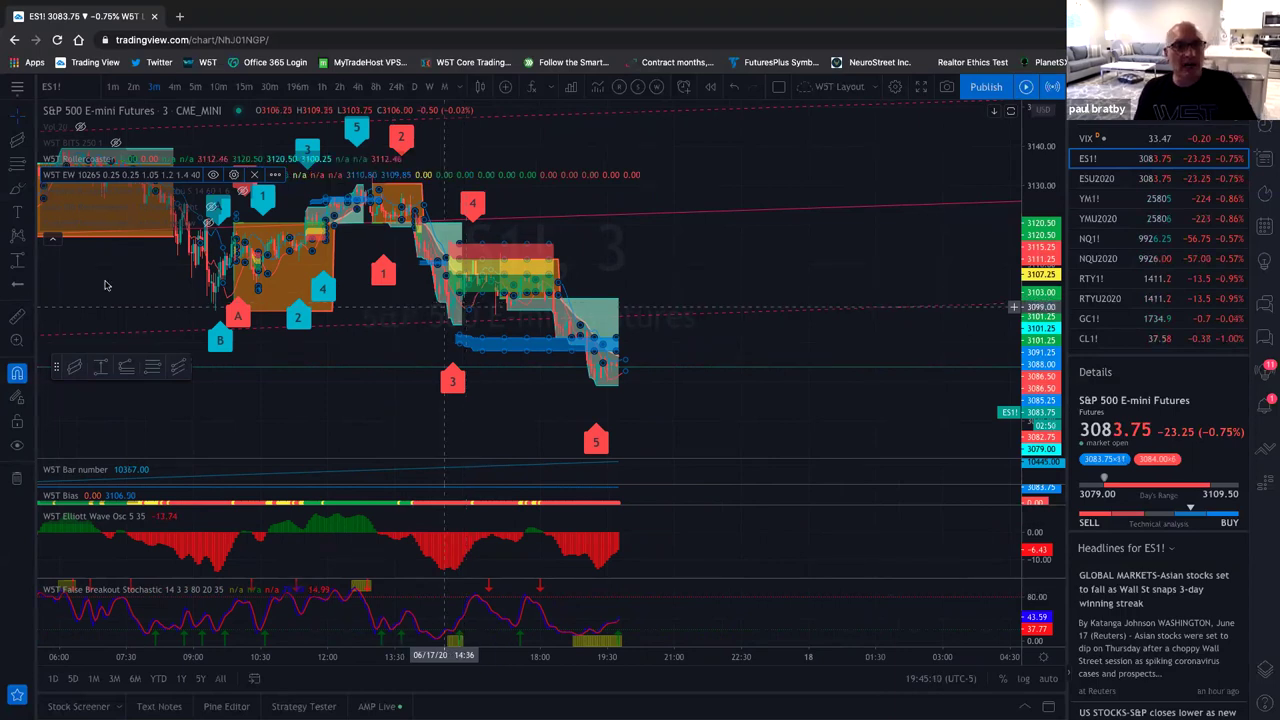
{"action": "left_click", "coordinate": [215, 175]}
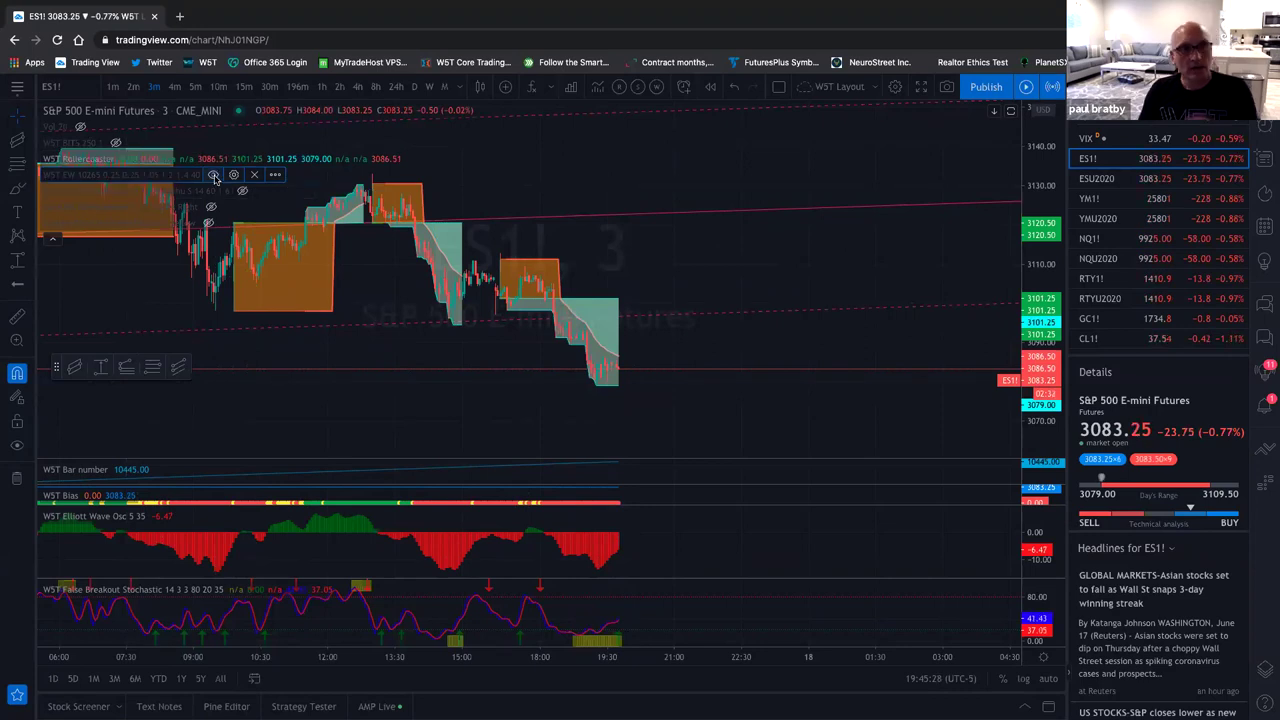
{"action": "left_click", "coordinate": [213, 175]}
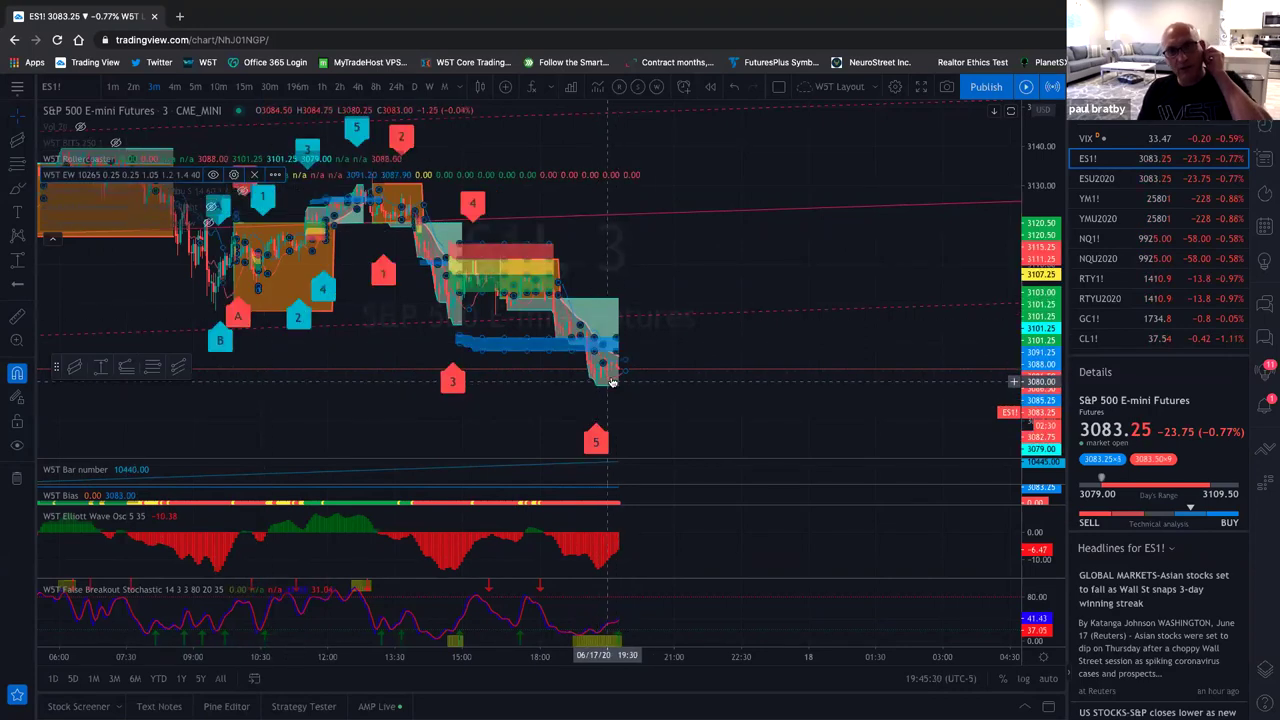
Examine wave 5 of the June 17 decline in relation to the regression channel's lower band and the preceding waves
{"action": "left_click_drag", "start_coordinate": [705, 358], "coordinate": [723, 351]}
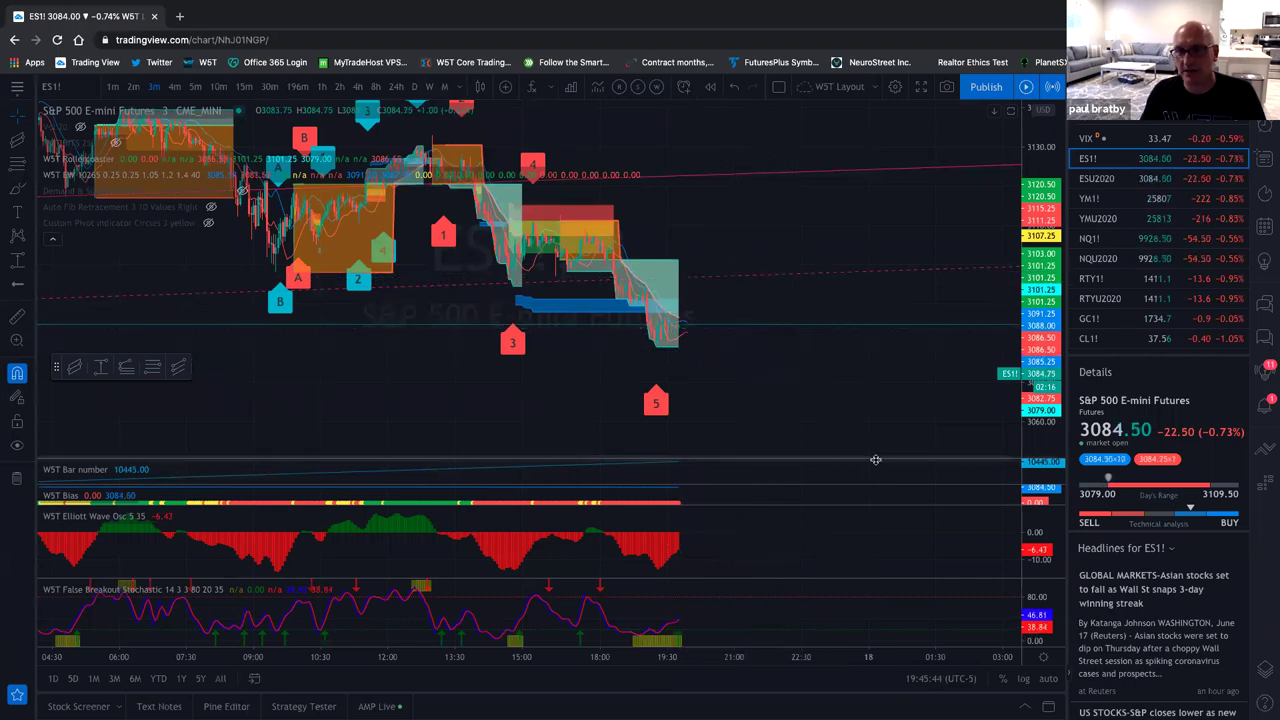
{"action": "left_click_drag", "start_coordinate": [793, 391], "coordinate": [857, 314]}
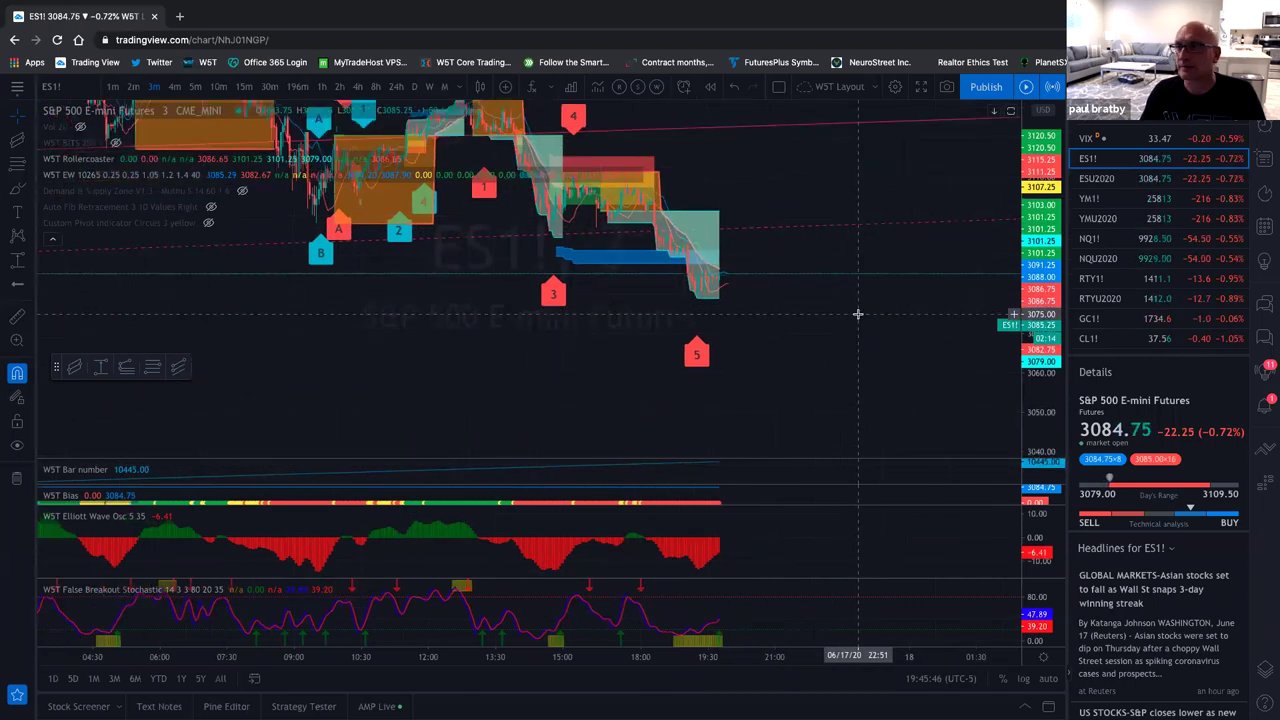
{"action": "scroll", "coordinate": [845, 371], "scroll_direction": "down", "scroll_amount": 4}
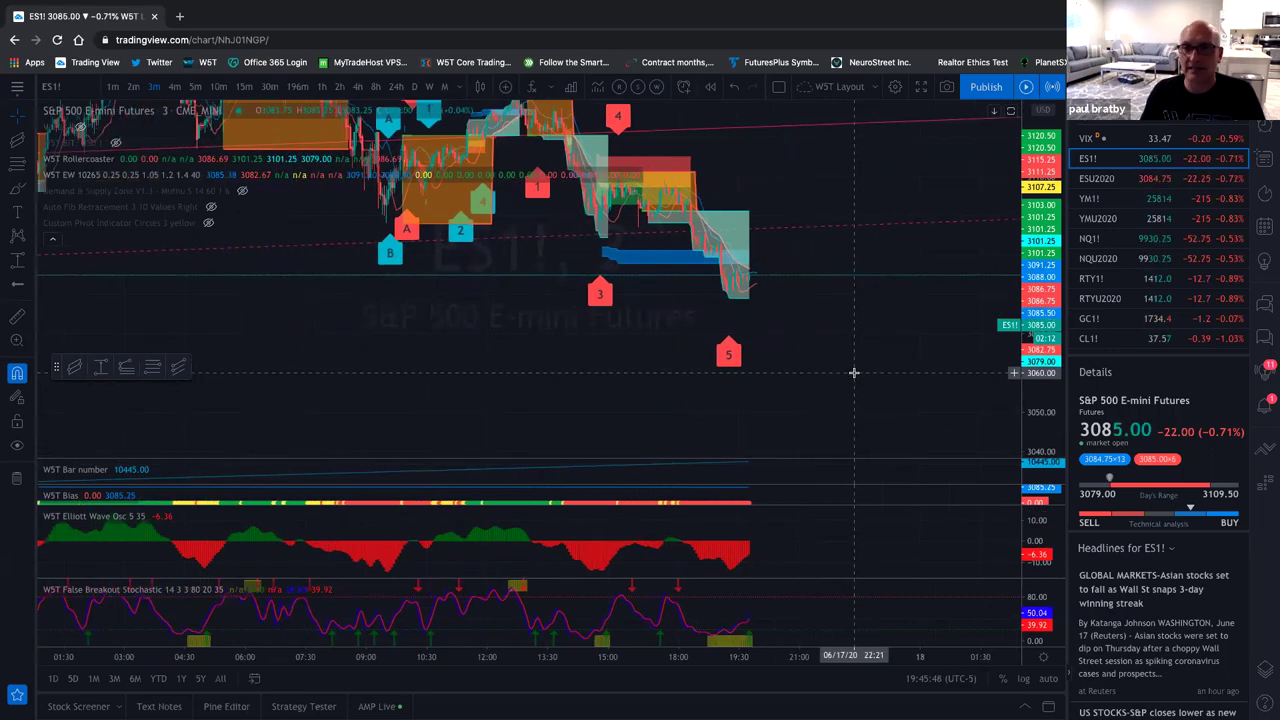
{"action": "scroll", "coordinate": [900, 348], "scroll_direction": "down", "scroll_amount": 1}
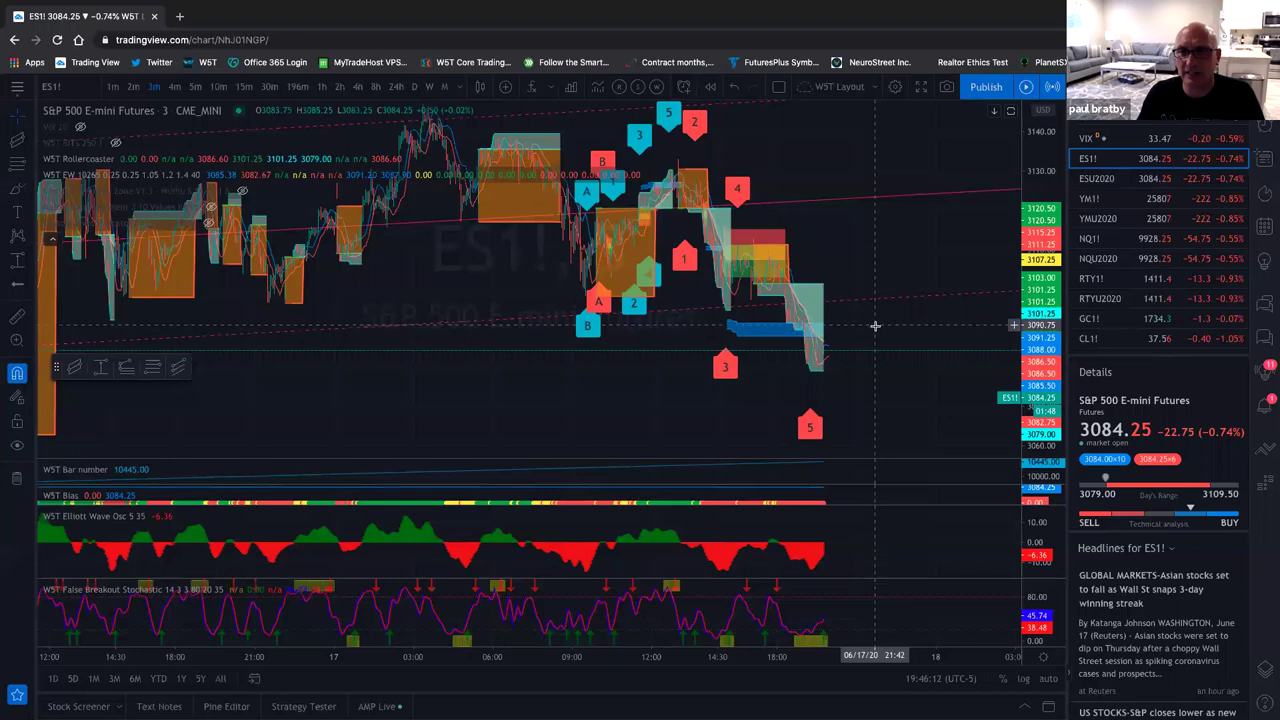
{"action": "scroll", "coordinate": [876, 394], "scroll_direction": "up", "scroll_amount": 2}
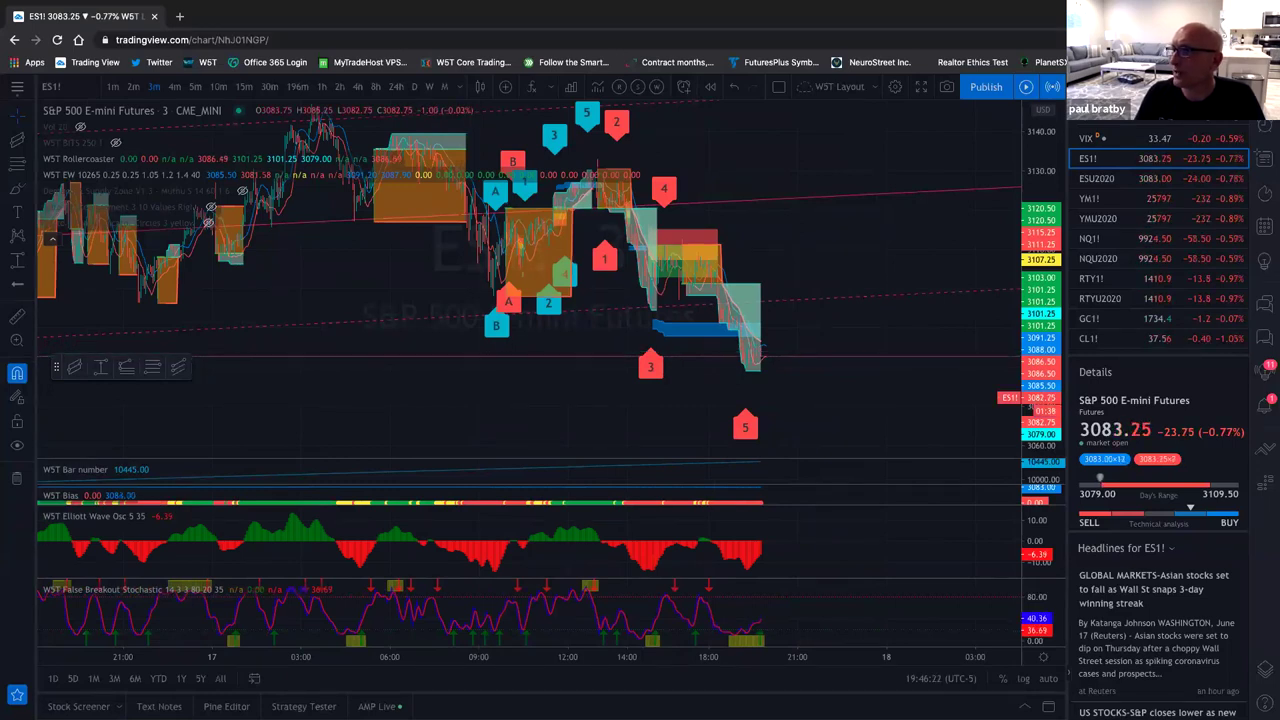
{"action": "scroll", "coordinate": [873, 274], "scroll_direction": "up", "scroll_amount": 3}
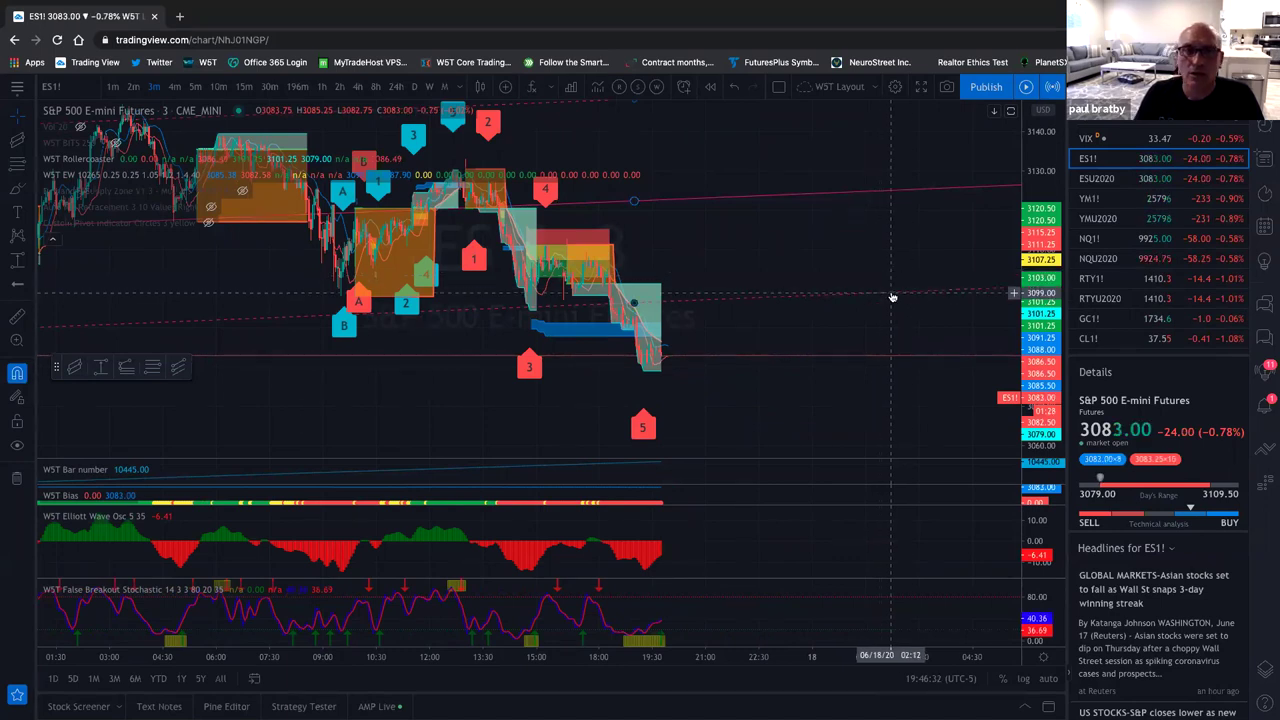
{"action": "scroll", "coordinate": [888, 290], "scroll_direction": "down", "scroll_amount": 3}
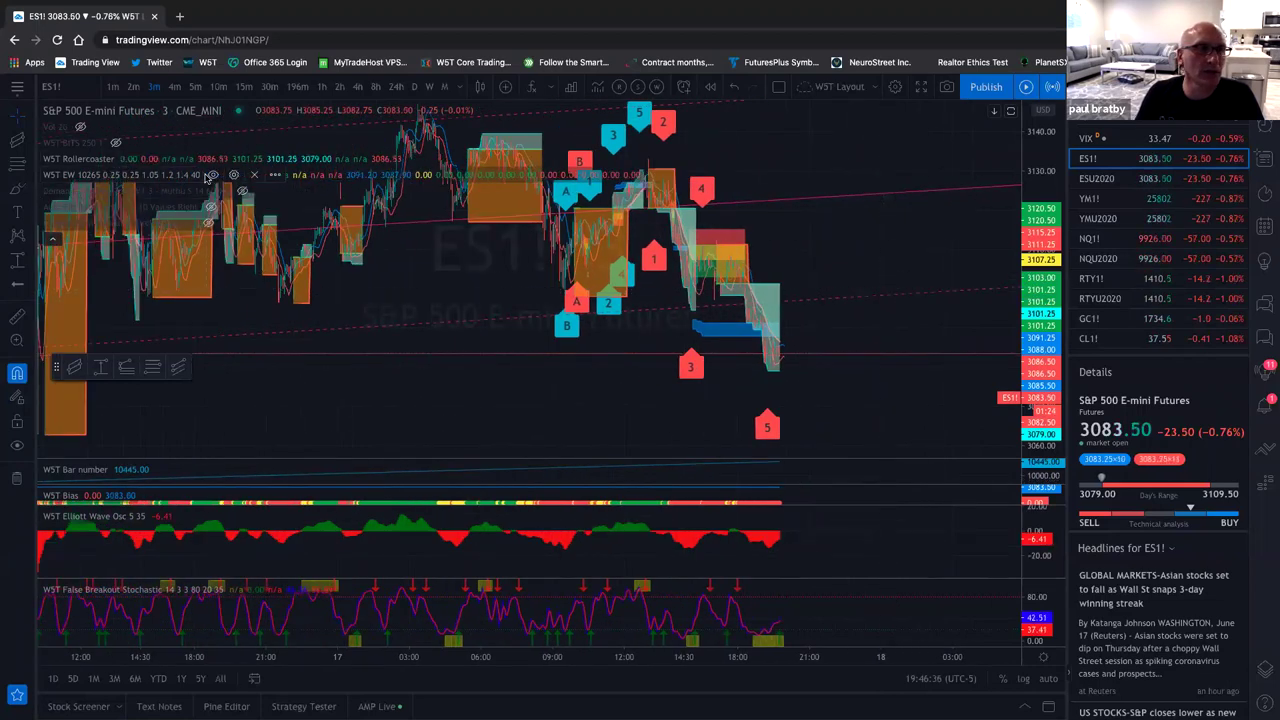
Hide the W5T EW indicator and compress the 3-minute chart's price scale
{"action": "left_click", "coordinate": [213, 175]}
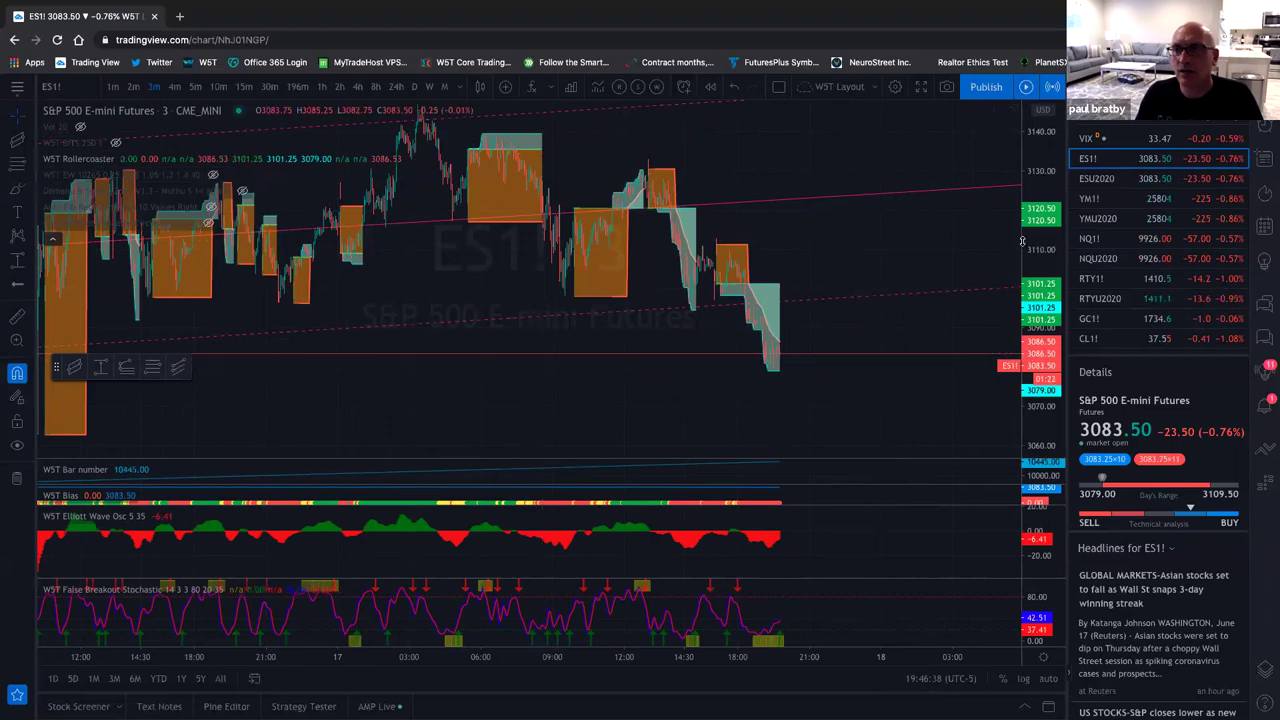
{"action": "left_click_drag", "start_coordinate": [1035, 150], "coordinate": [1035, 190]}
{"action": "scroll", "coordinate": [810, 375], "scroll_direction": "down", "scroll_amount": 2}
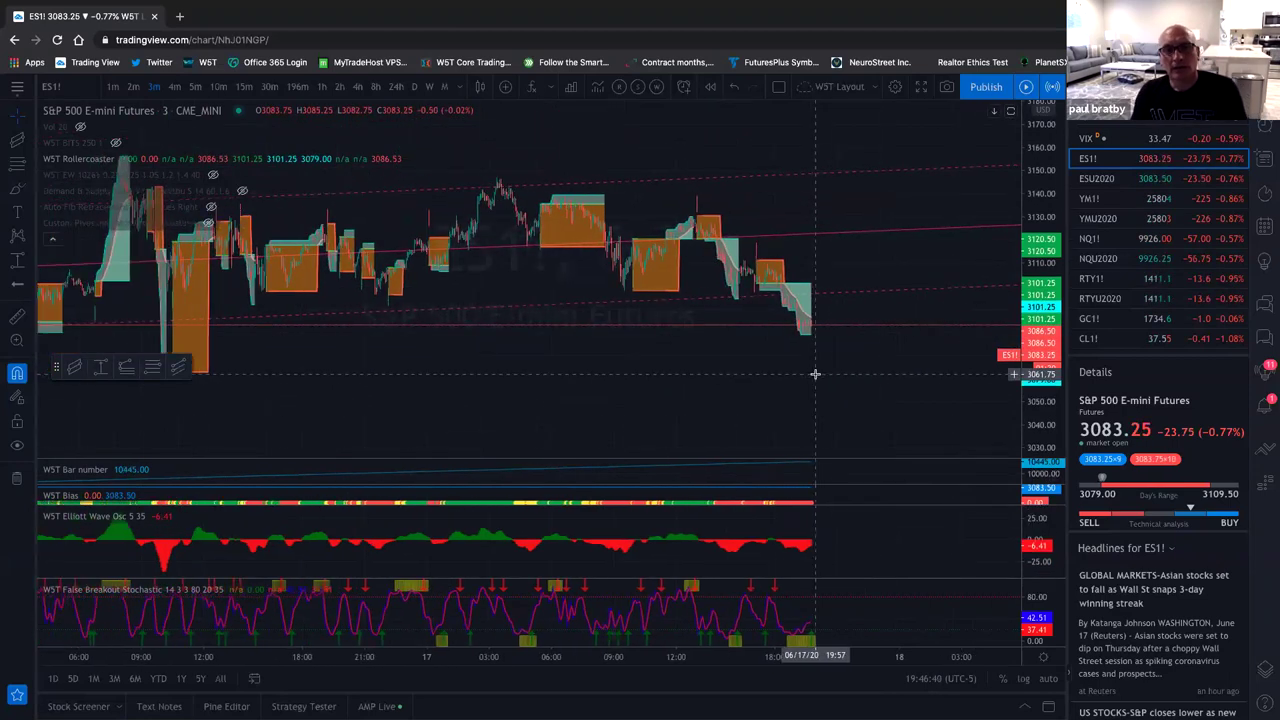
Review the June 15 to 17 Rollercoaster zones within the regression channel without the Elliott Wave labels
{"action": "scroll", "coordinate": [639, 396], "scroll_direction": "down", "scroll_amount": 3}
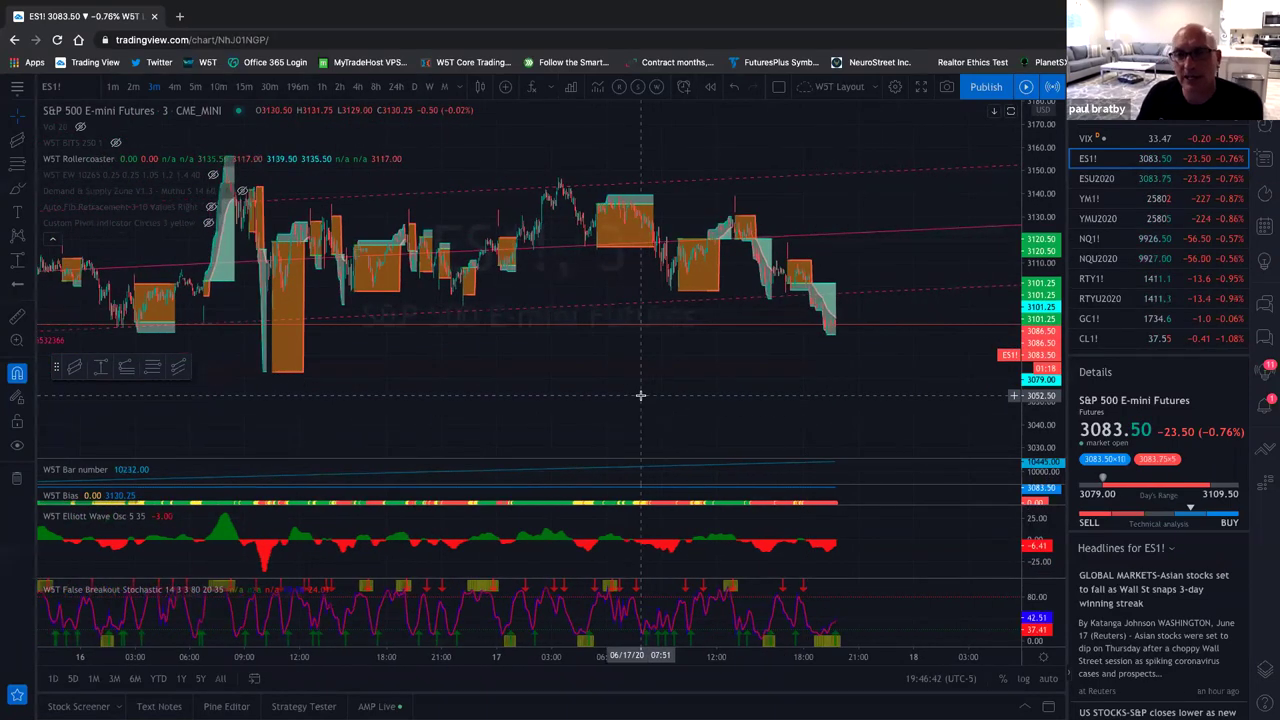
{"action": "scroll", "coordinate": [456, 397], "scroll_direction": "down", "scroll_amount": 1}
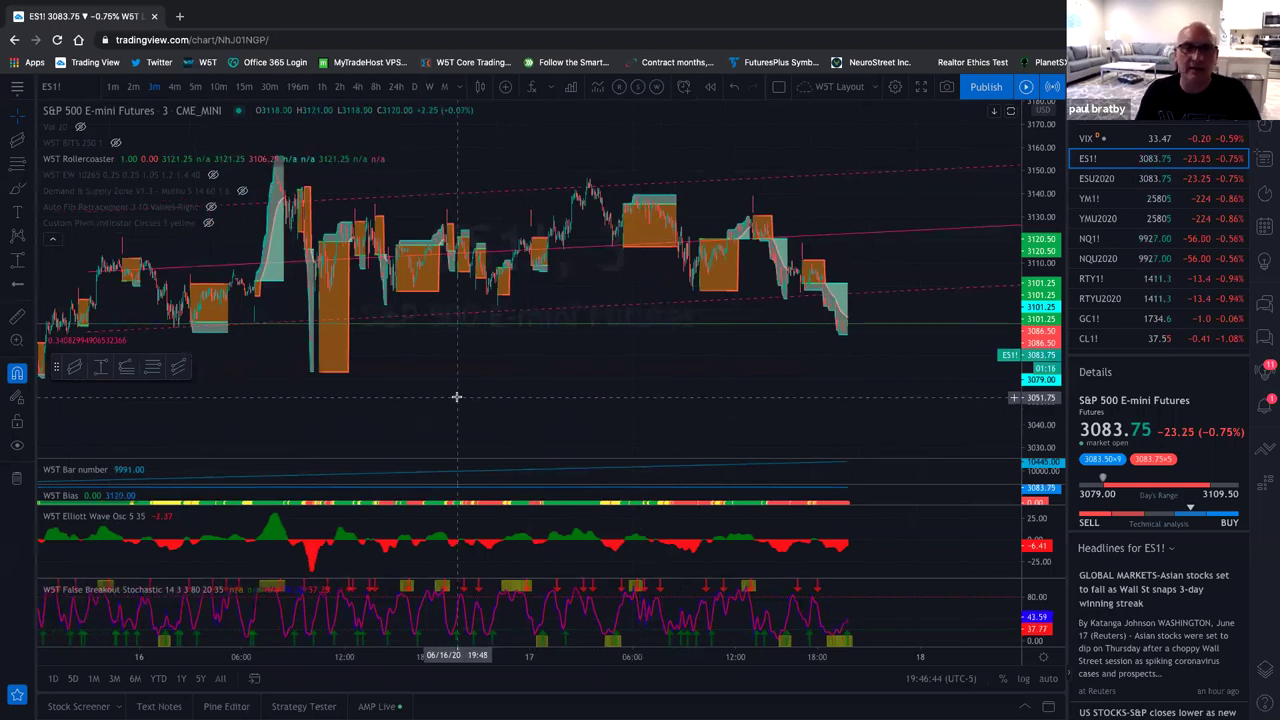
{"action": "scroll", "coordinate": [456, 397], "scroll_direction": "down", "scroll_amount": 3}
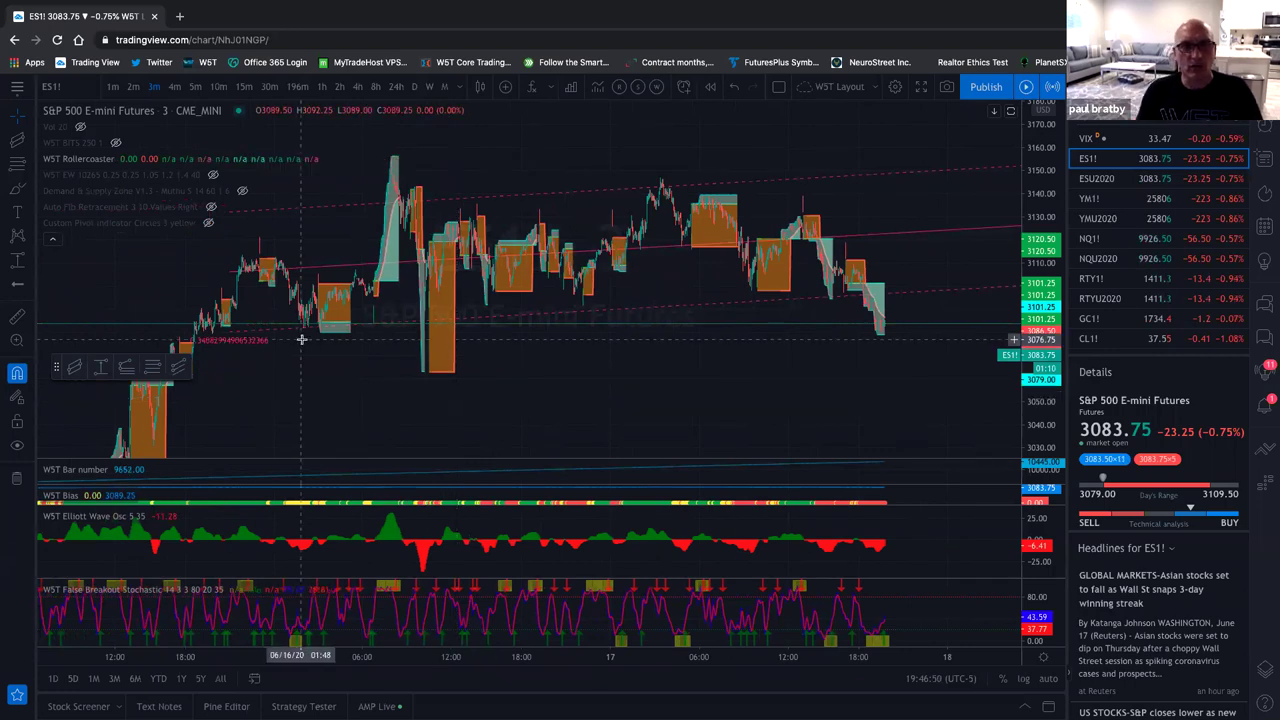
{"action": "scroll", "coordinate": [310, 340], "scroll_direction": "up", "scroll_amount": 2}
{"action": "scroll", "coordinate": [256, 340], "scroll_direction": "up", "scroll_amount": 3}
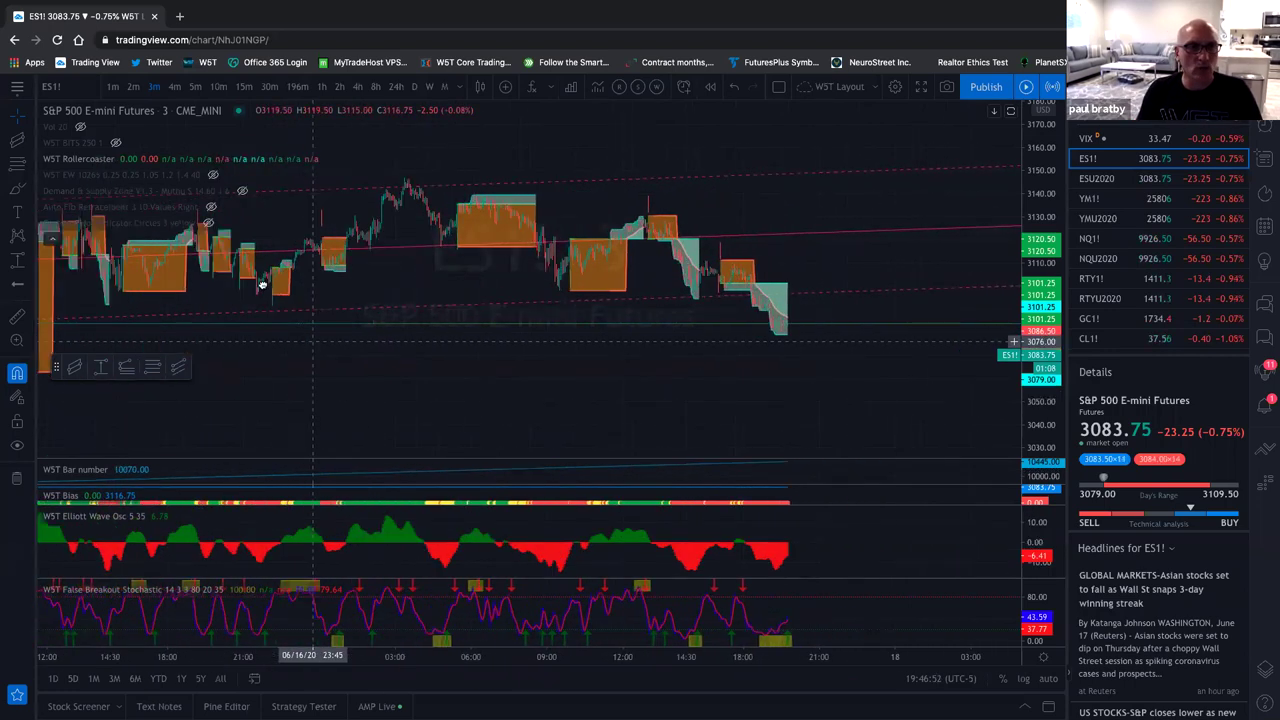
{"action": "left_click_drag", "start_coordinate": [523, 320], "coordinate": [638, 216]}
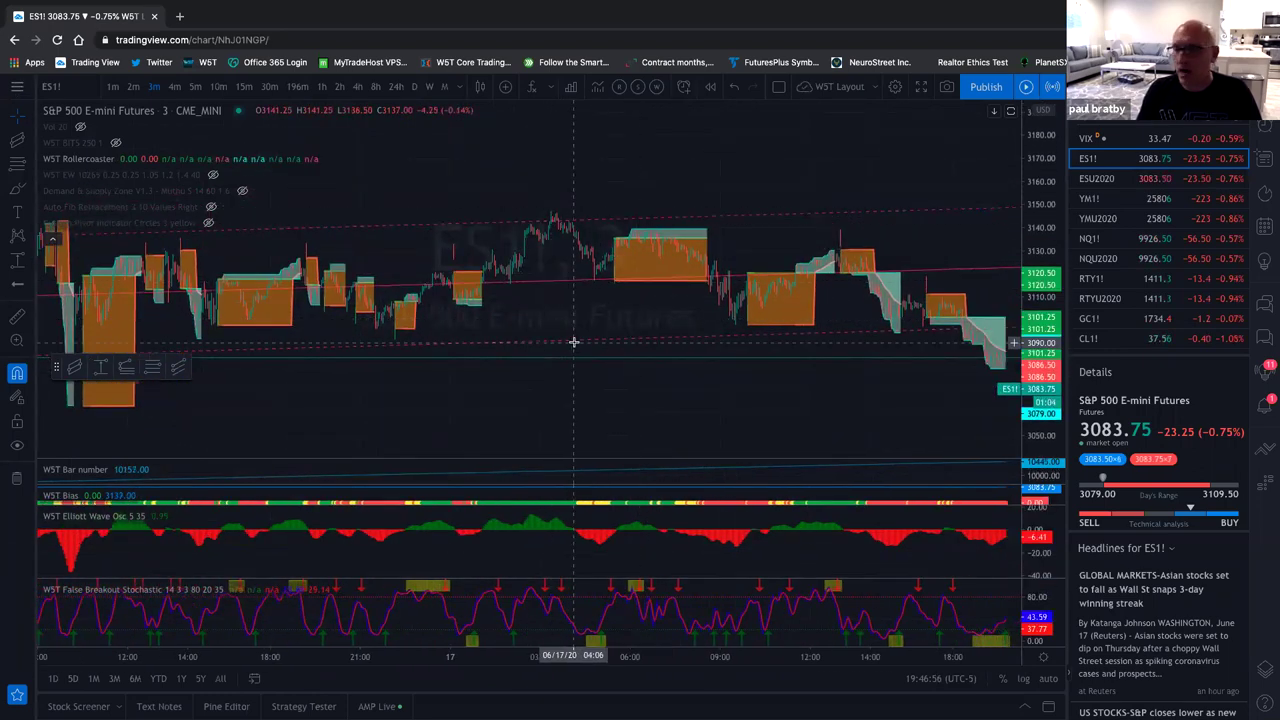
{"action": "scroll", "coordinate": [571, 337], "scroll_direction": "left", "scroll_amount": 2}
{"action": "scroll", "coordinate": [579, 353], "scroll_direction": "down", "scroll_amount": 5}
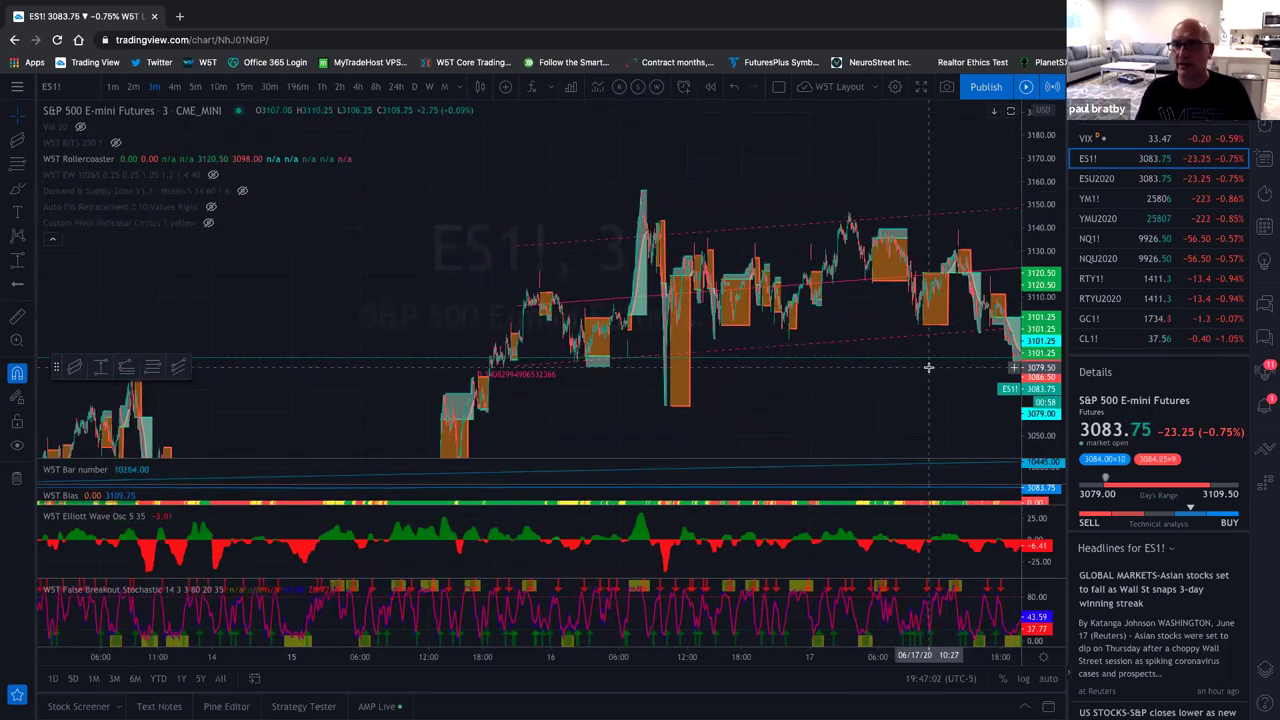
{"action": "scroll", "coordinate": [771, 389], "scroll_direction": "right", "scroll_amount": 5}
{"action": "scroll", "coordinate": [775, 391], "scroll_direction": "up", "scroll_amount": 1}
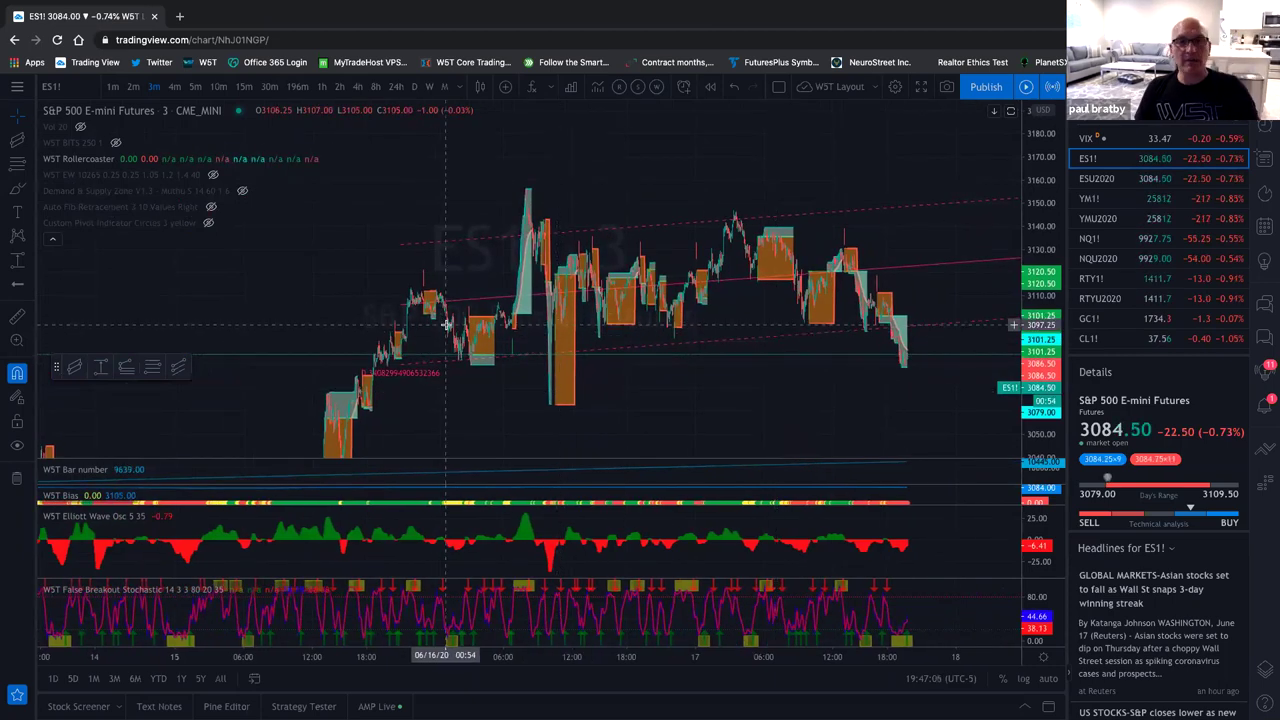
{"action": "scroll", "coordinate": [525, 300], "scroll_direction": "up", "scroll_amount": 1}
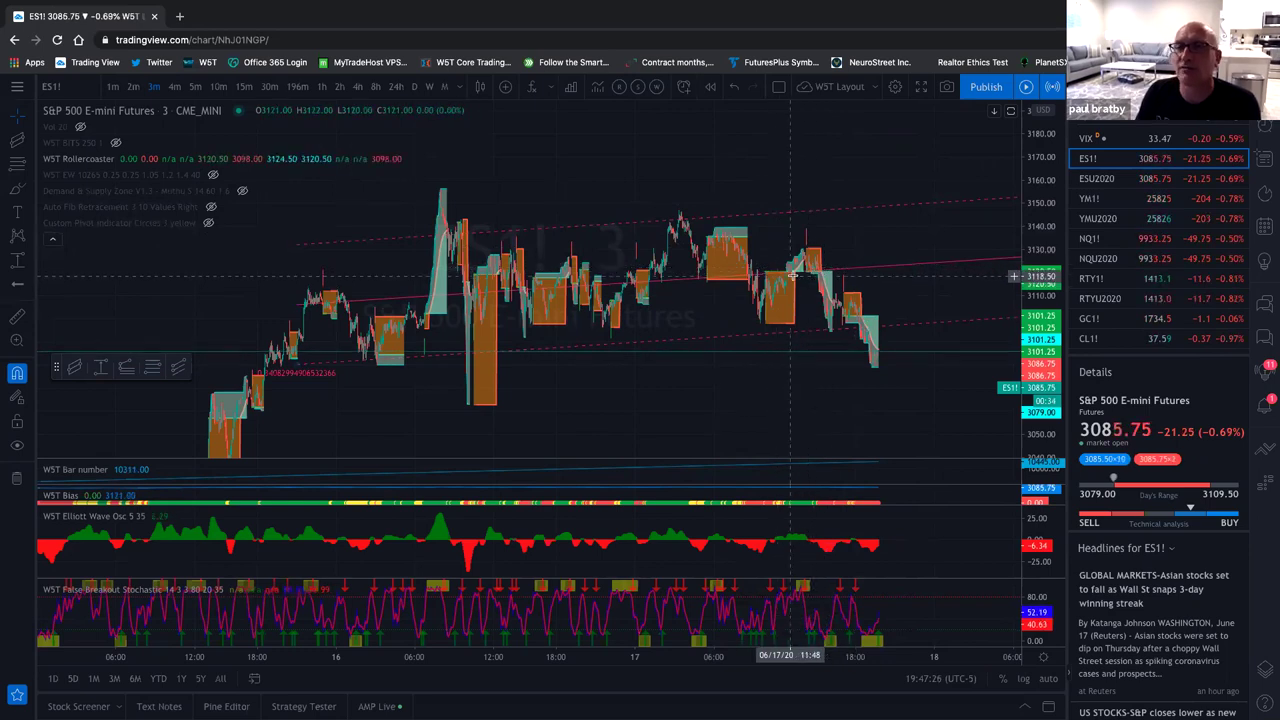
Stretch the price scale and compare the June 17 price bars with the W5T Rollercoaster zones hidden and shown
{"action": "left_click_drag", "start_coordinate": [1040, 262], "coordinate": [1040, 206]}
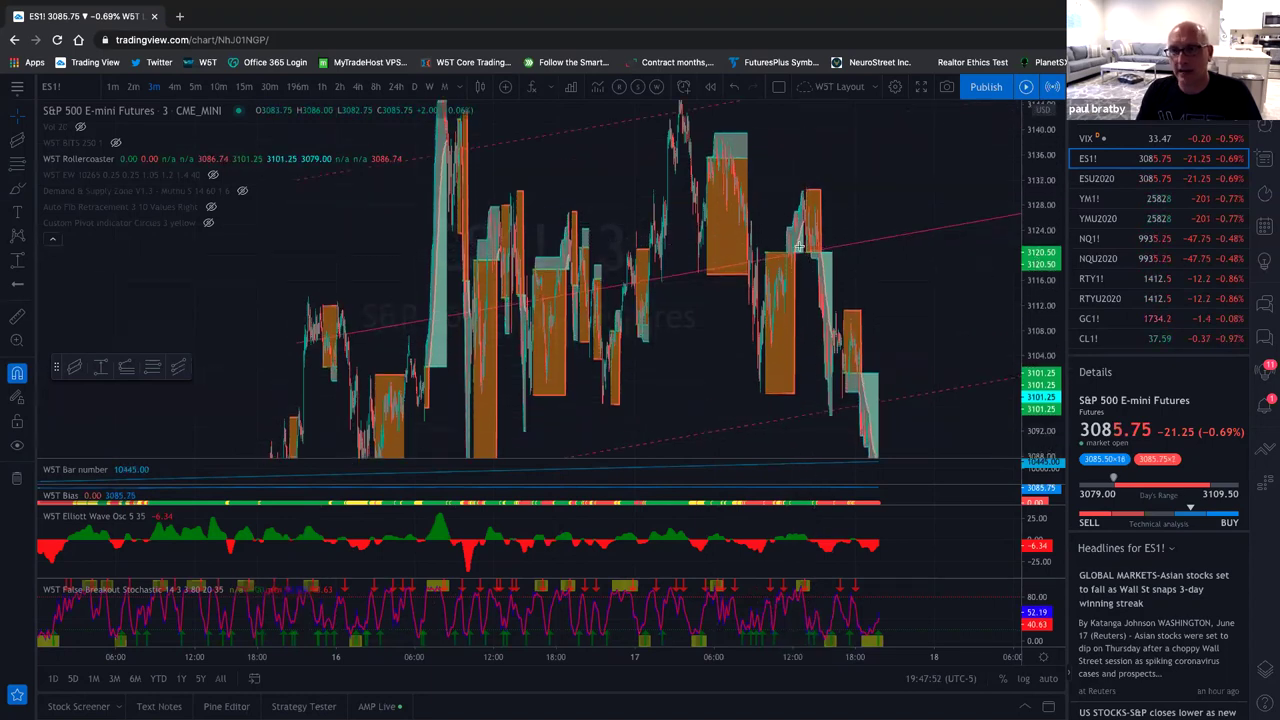
{"action": "scroll", "coordinate": [734, 323], "scroll_direction": "up", "scroll_amount": 5}
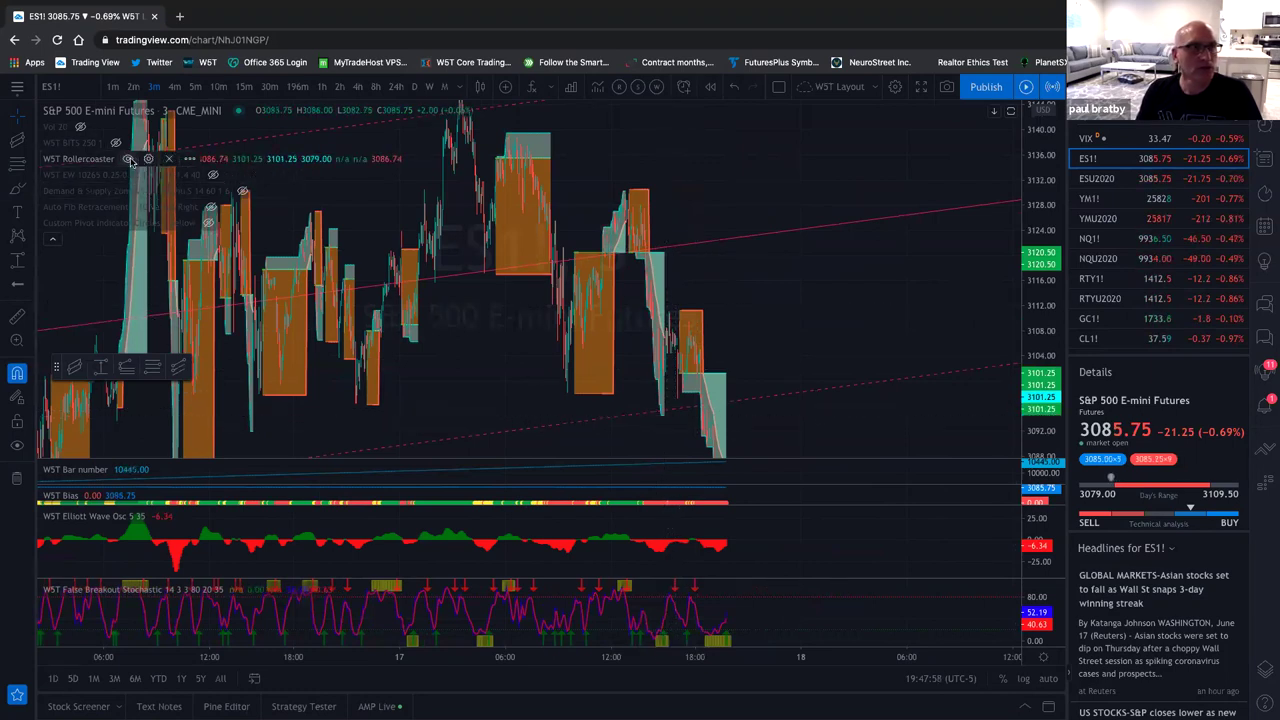
{"action": "left_click", "coordinate": [128, 159]}
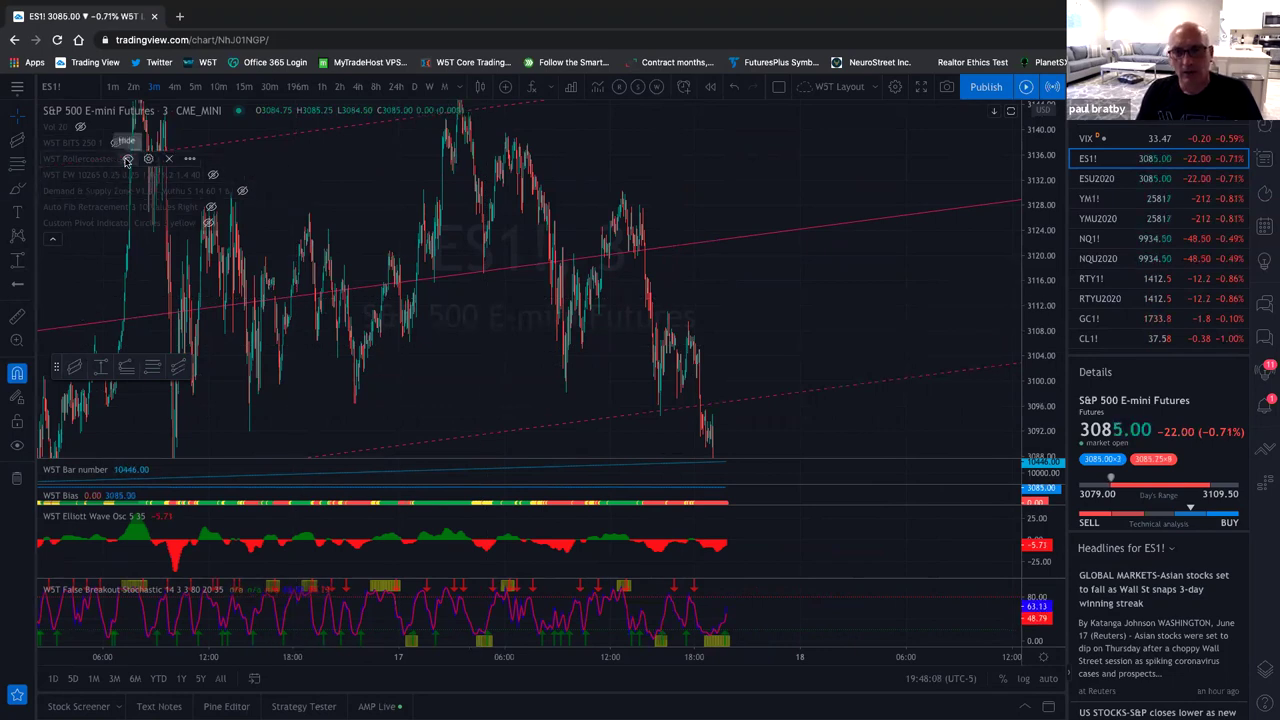
{"action": "left_click", "coordinate": [127, 160]}
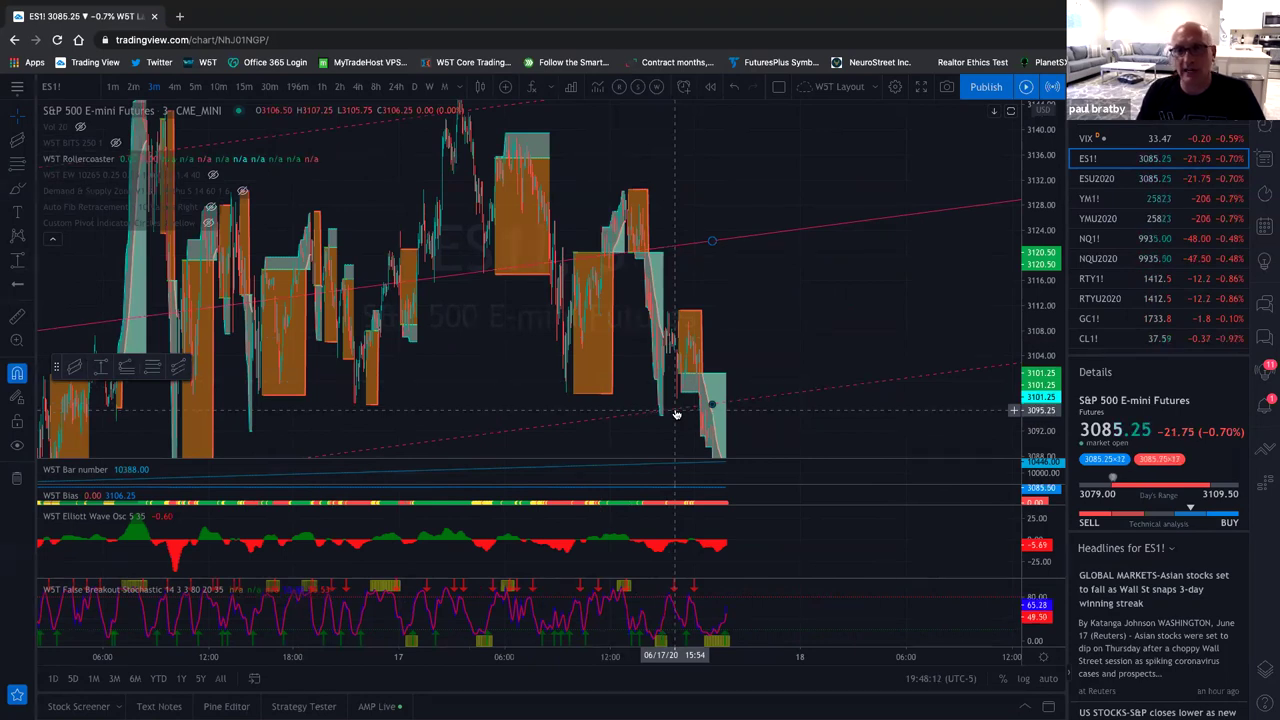
Show the W5T EW indicator and hide W5T Rollercoaster around the June 17 decline on the 3-minute chart
{"action": "scroll", "coordinate": [497, 331], "scroll_direction": "up", "scroll_amount": 1}
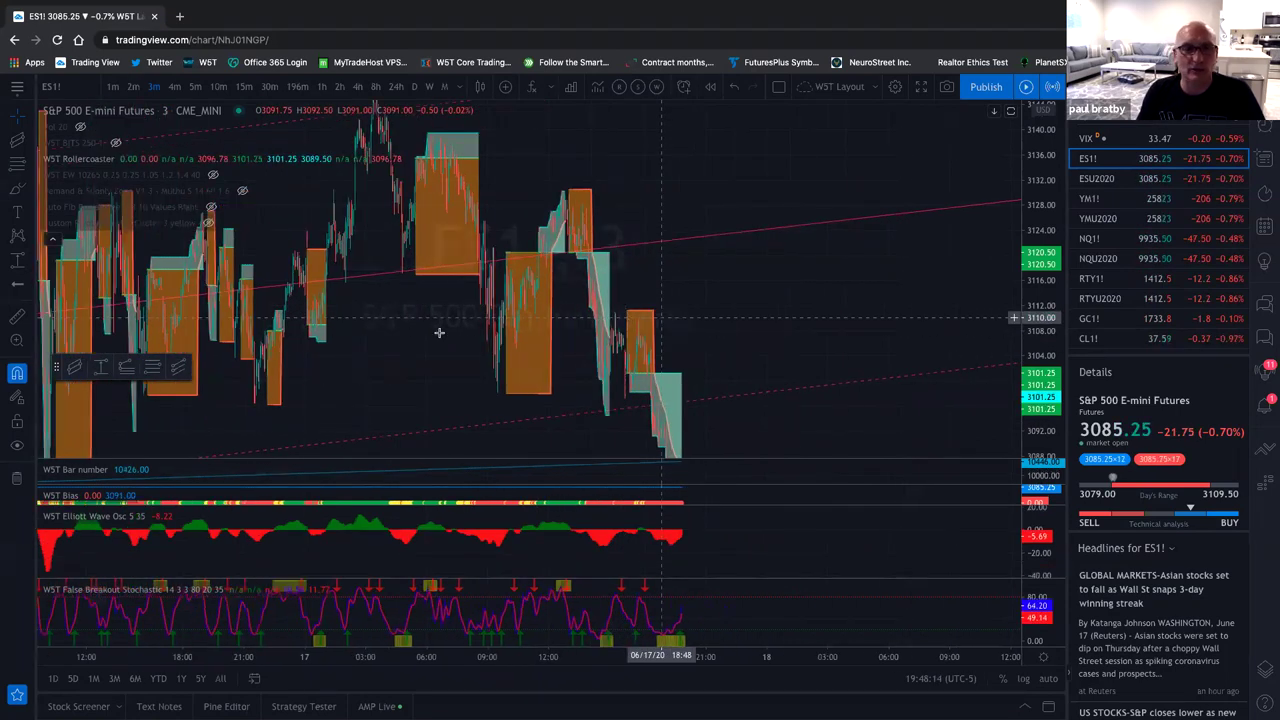
{"action": "scroll", "coordinate": [497, 331], "scroll_direction": "up", "scroll_amount": 3}
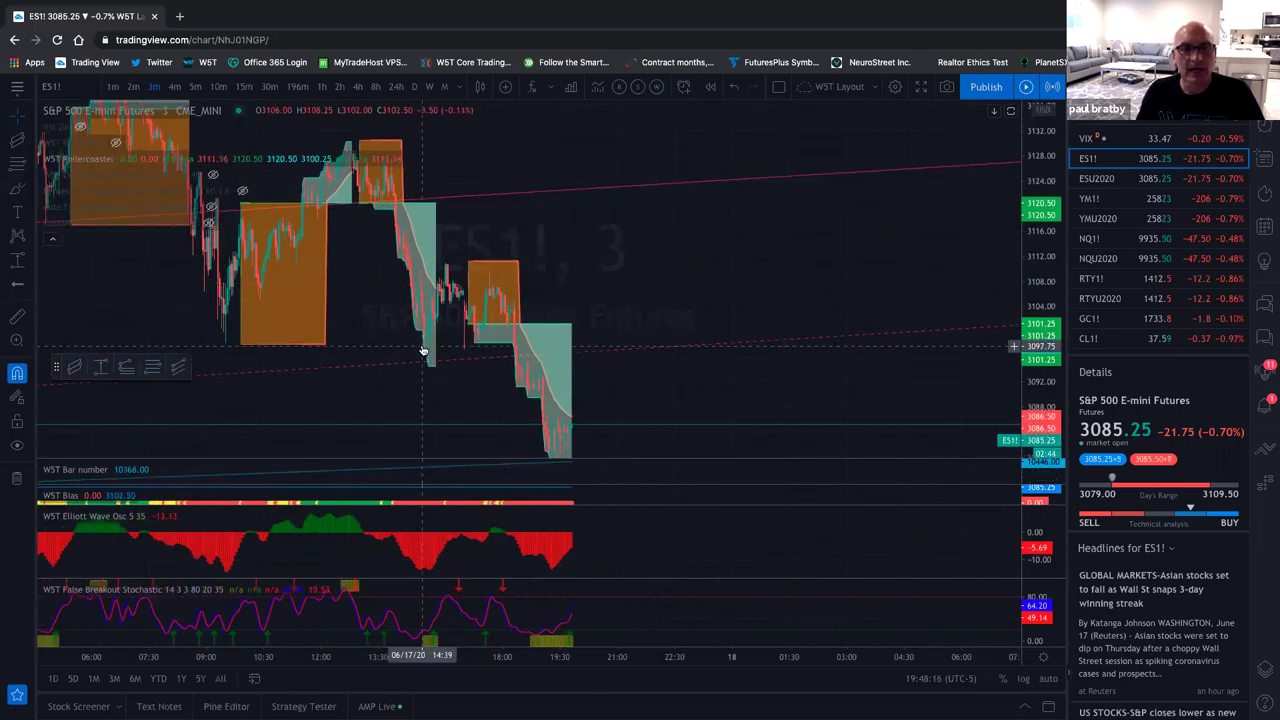
{"action": "mouse_move", "coordinate": [112, 152]}
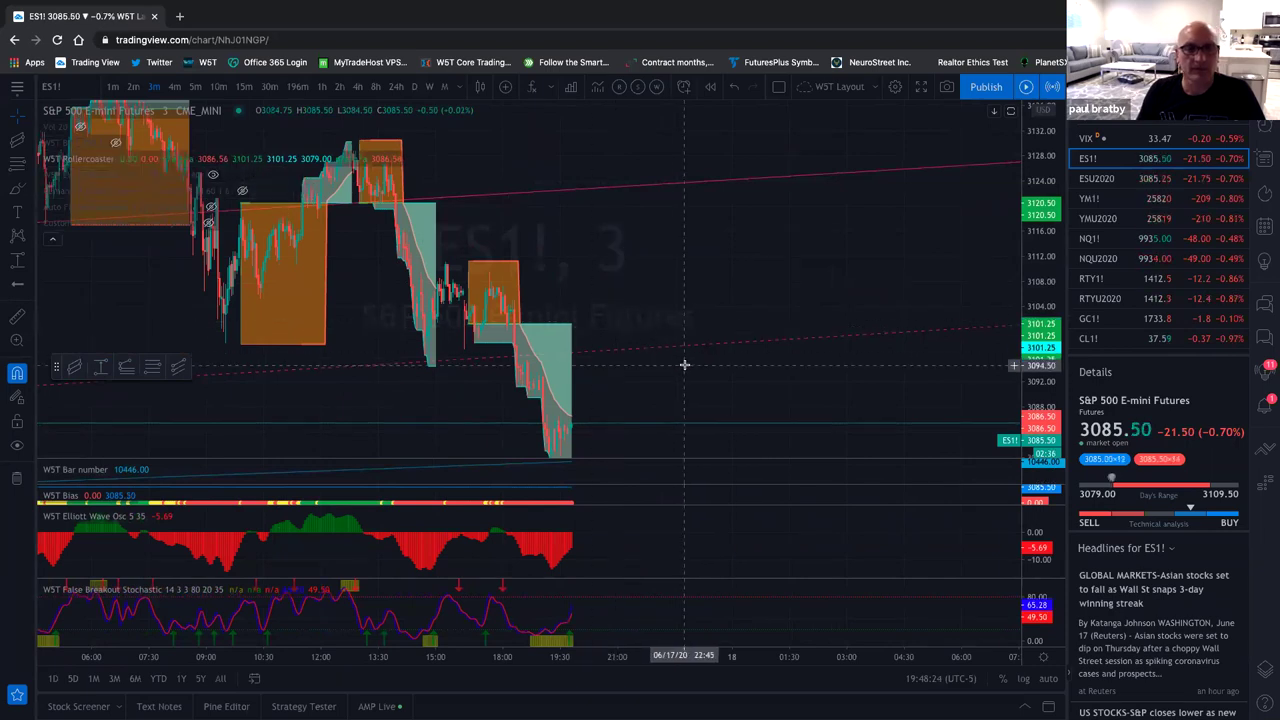
{"action": "scroll", "coordinate": [688, 369], "scroll_direction": "up", "scroll_amount": 5}
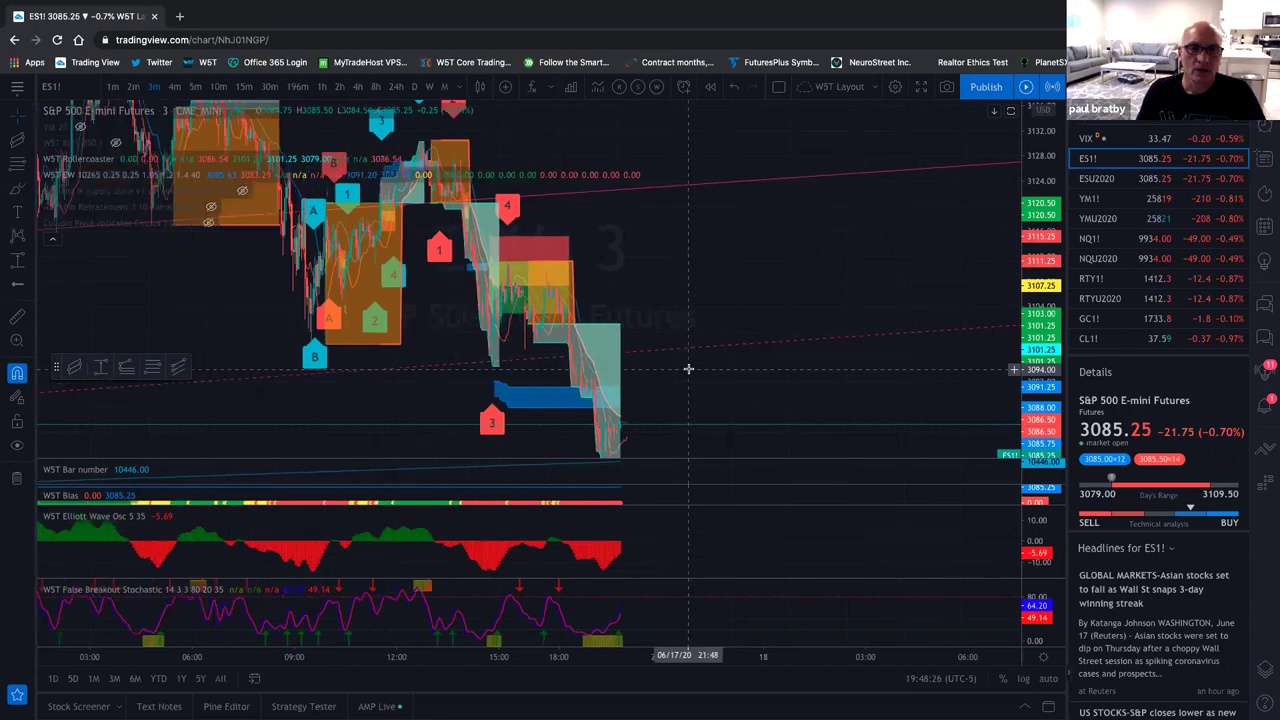
{"action": "scroll", "coordinate": [313, 212], "scroll_direction": "left", "scroll_amount": 10}
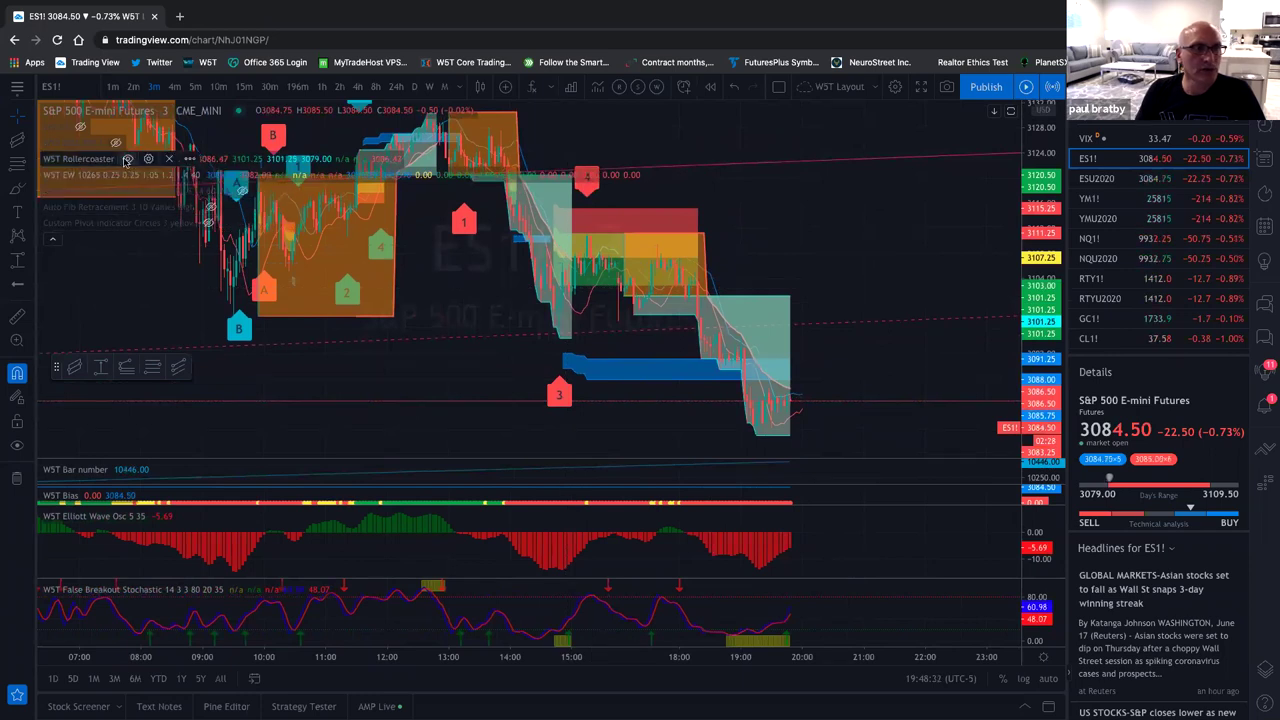
{"action": "left_click", "coordinate": [127, 160]}
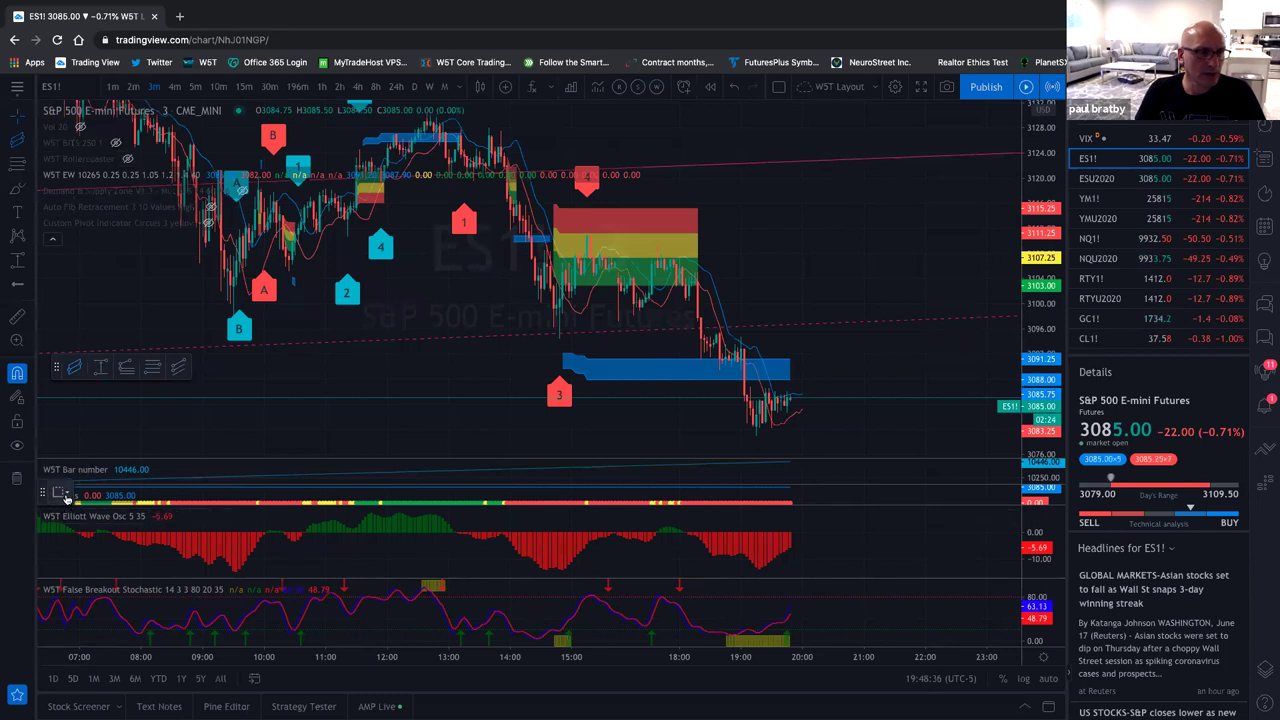
Draw a regression trend on the 3-minute chart from the June 17 wave 3 low to the wave 4 high
{"action": "left_click", "coordinate": [66, 494]}
{"action": "left_click", "coordinate": [100, 408]}
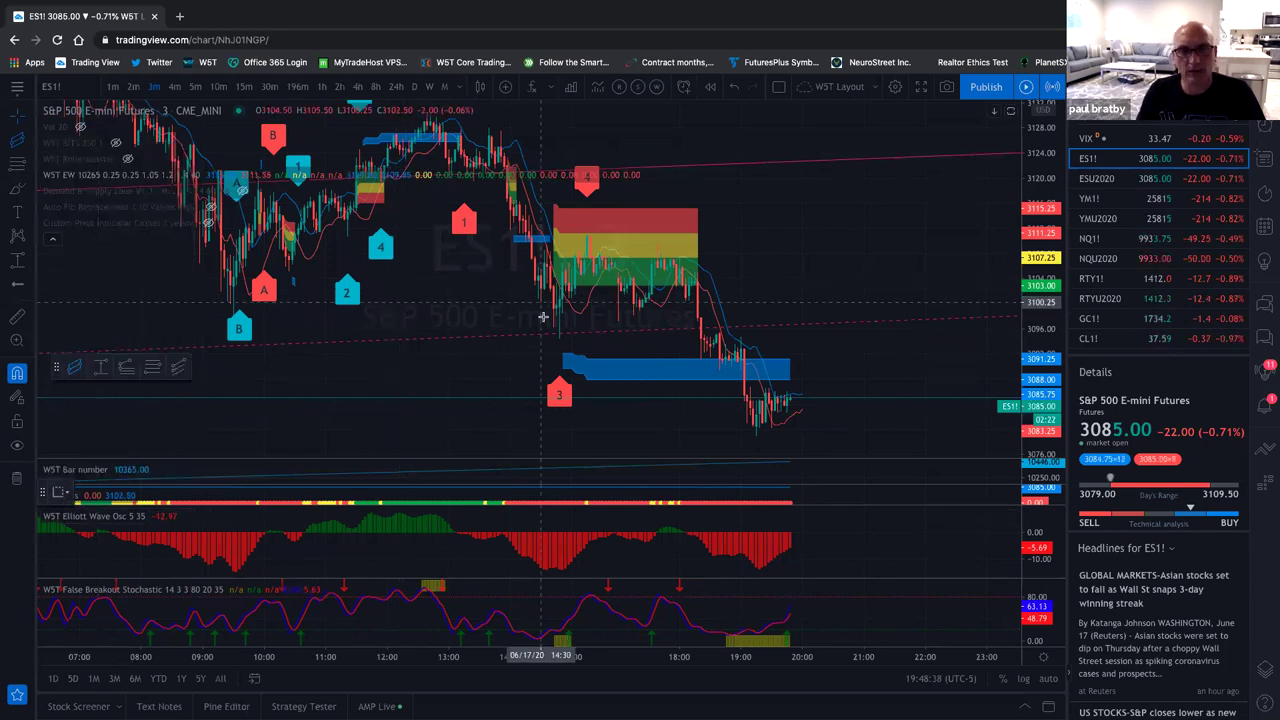
{"action": "left_click", "coordinate": [559, 338]}
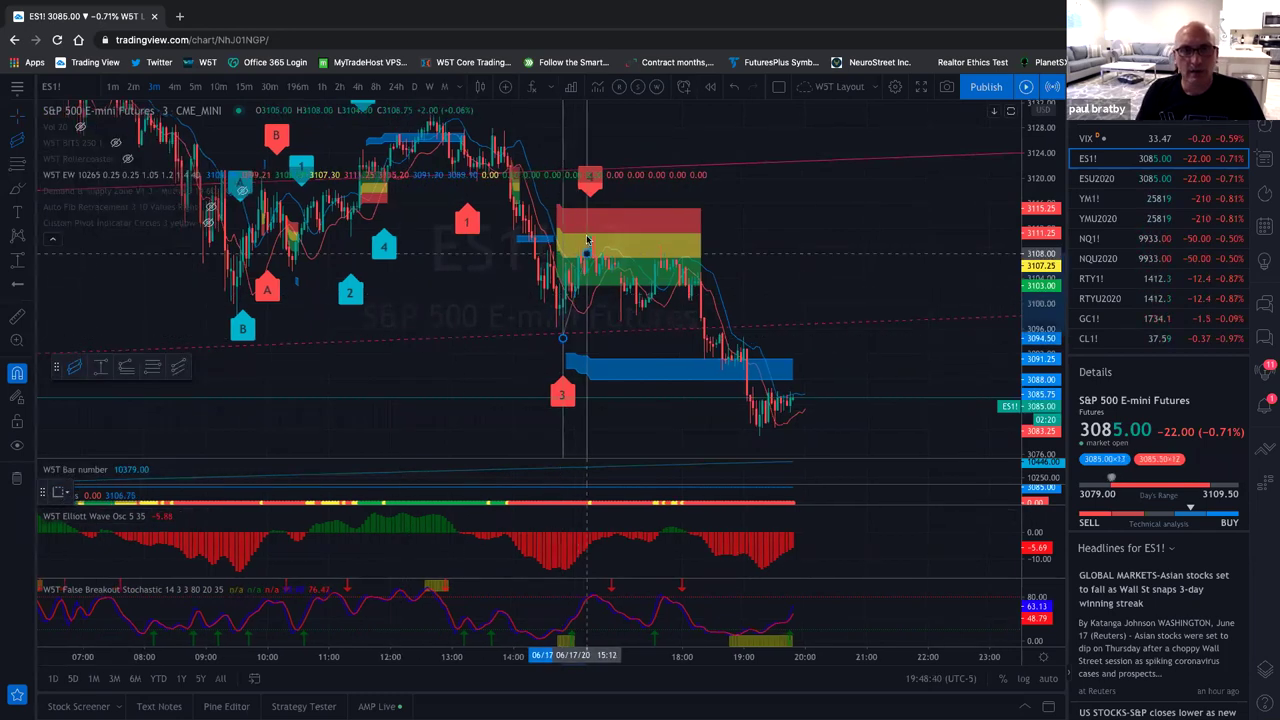
{"action": "left_click", "coordinate": [590, 236]}
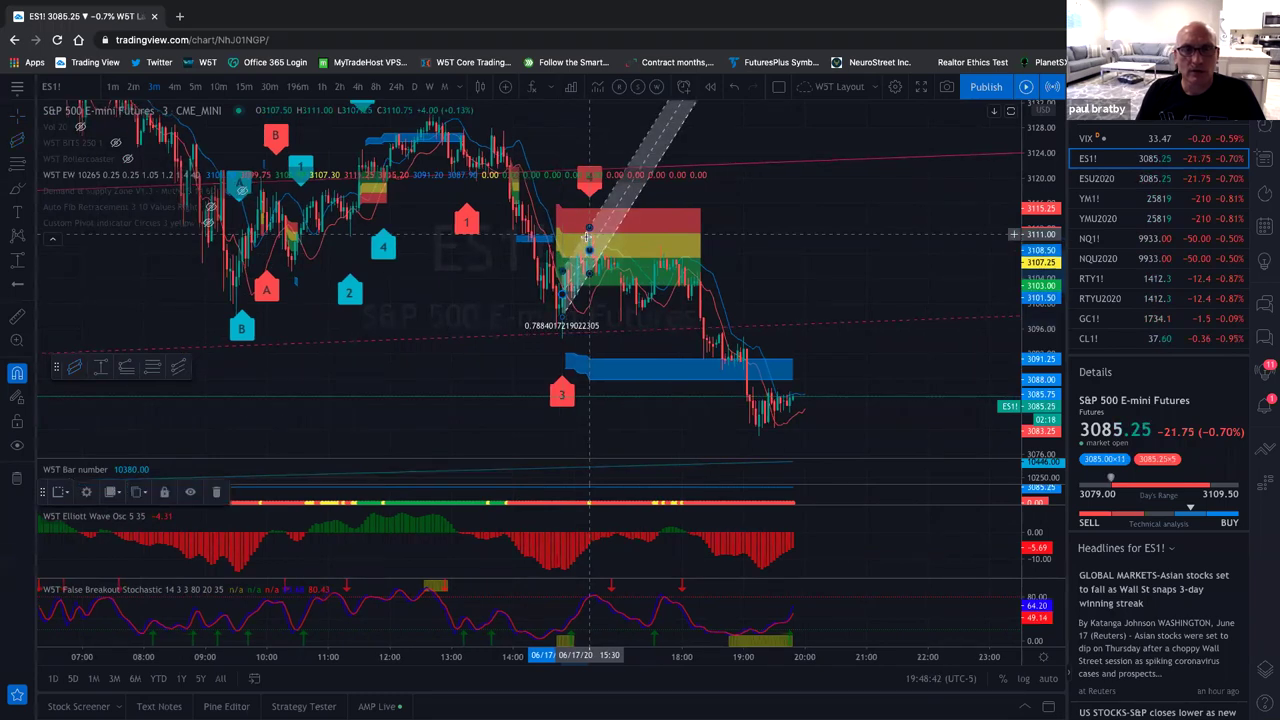
Examine how price leaves the new regression channel after wave 4 and moves through the coloured retracement zones
{"action": "scroll", "coordinate": [588, 236], "scroll_direction": "up", "scroll_amount": 2}
{"action": "scroll", "coordinate": [475, 303], "scroll_direction": "up", "scroll_amount": 2}
{"action": "left_click_drag", "start_coordinate": [561, 333], "coordinate": [760, 326]}
{"action": "left_click_drag", "start_coordinate": [631, 331], "coordinate": [814, 353]}
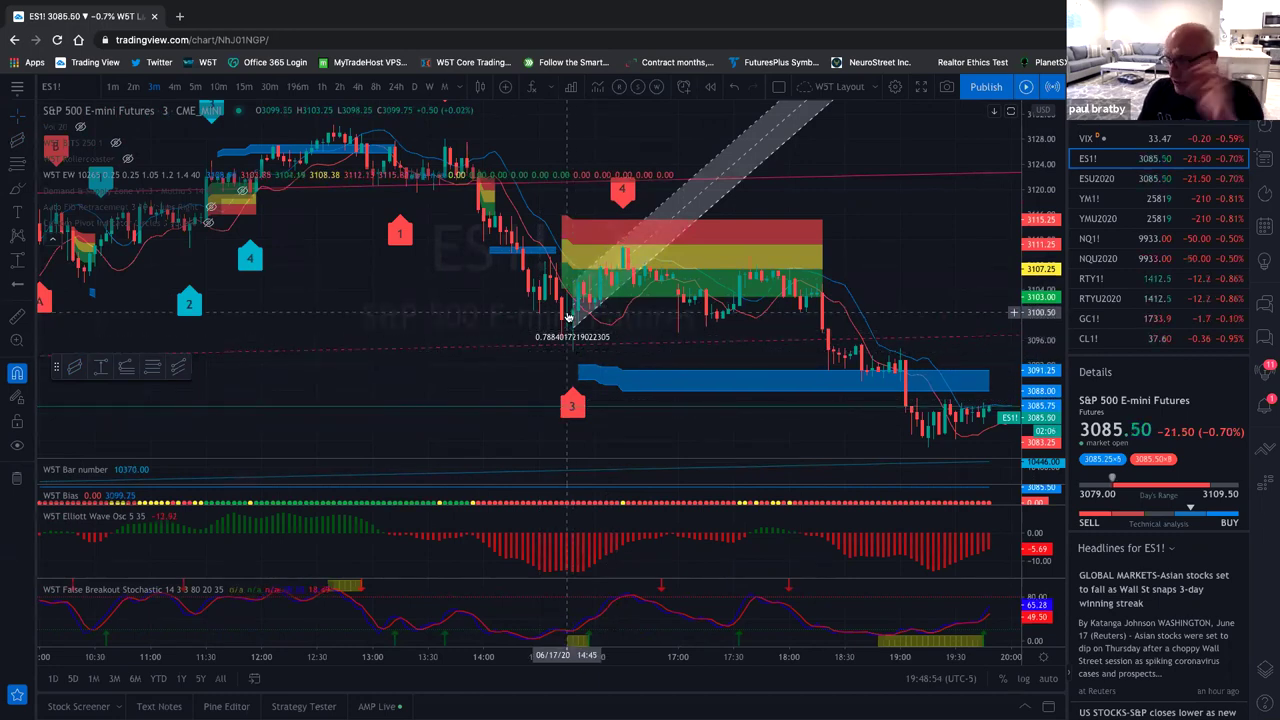
{"action": "scroll", "coordinate": [575, 310], "scroll_direction": "up", "scroll_amount": 1}
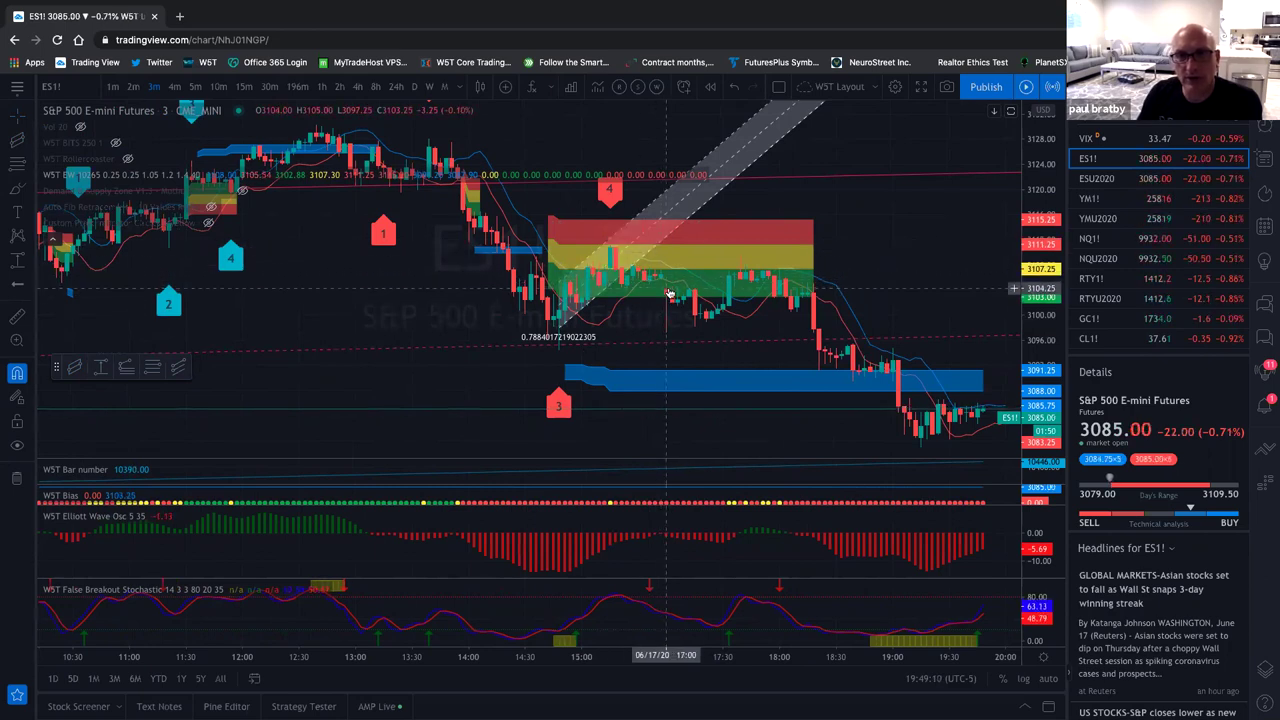
{"action": "scroll", "coordinate": [669, 293], "scroll_direction": "left", "scroll_amount": 5}
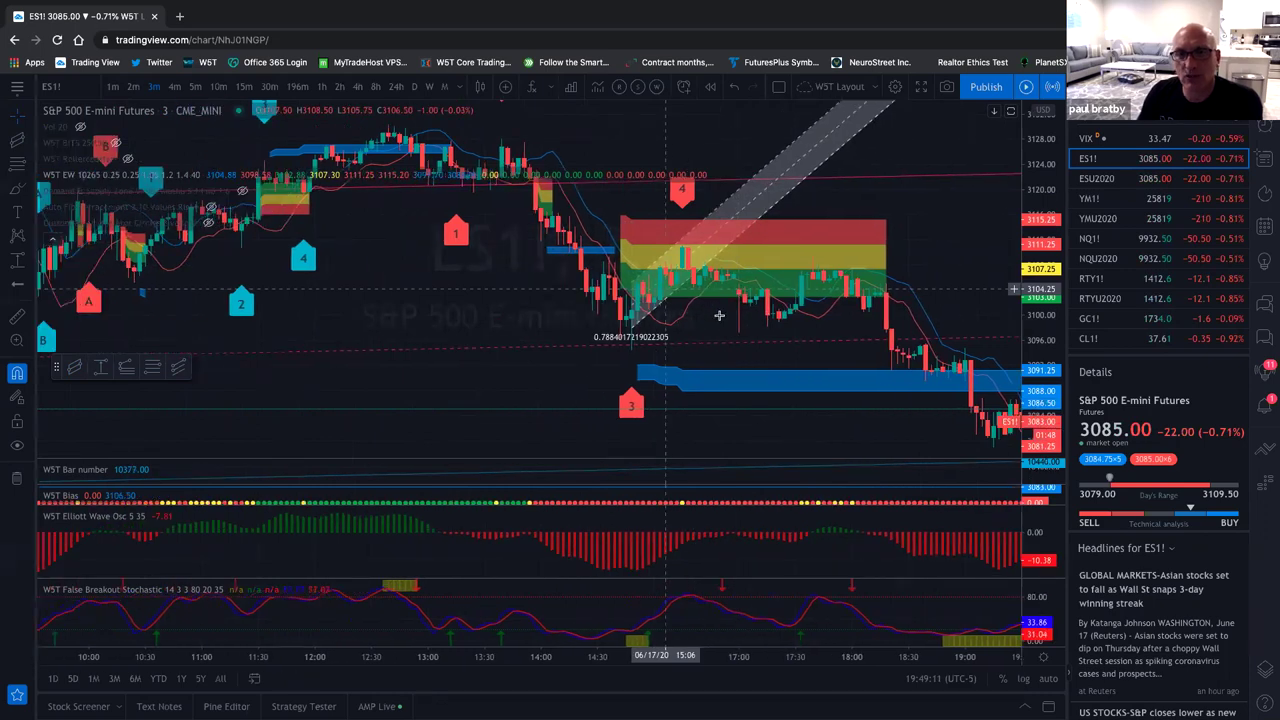
{"action": "scroll", "coordinate": [546, 300], "scroll_direction": "right", "scroll_amount": 10}
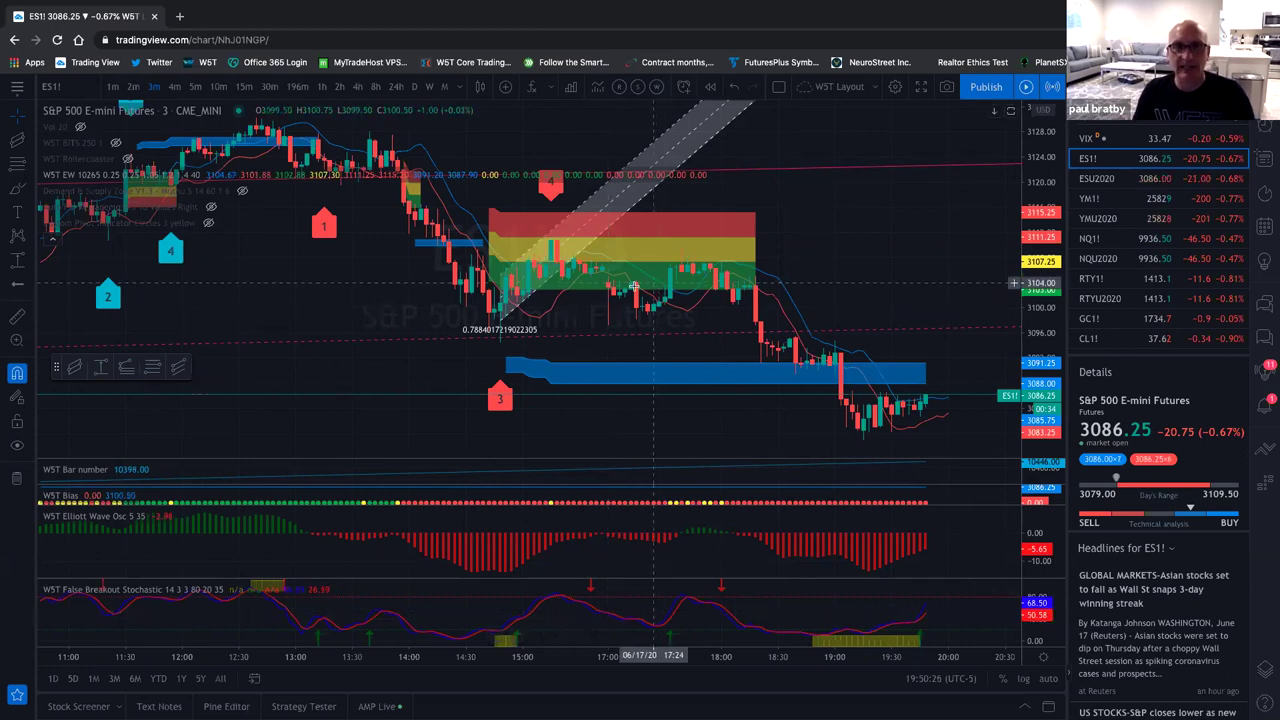
{"action": "scroll", "coordinate": [580, 285], "scroll_direction": "down", "scroll_amount": 2}
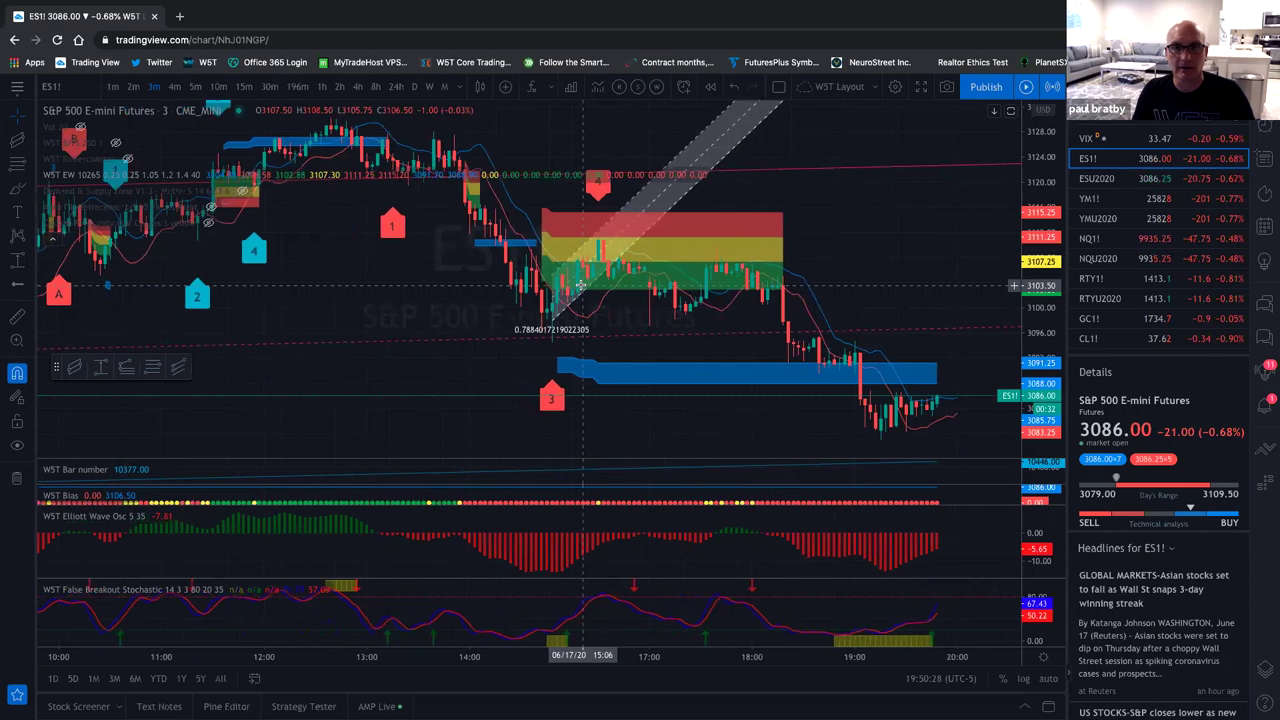
{"action": "scroll", "coordinate": [610, 284], "scroll_direction": "up", "scroll_amount": 1}
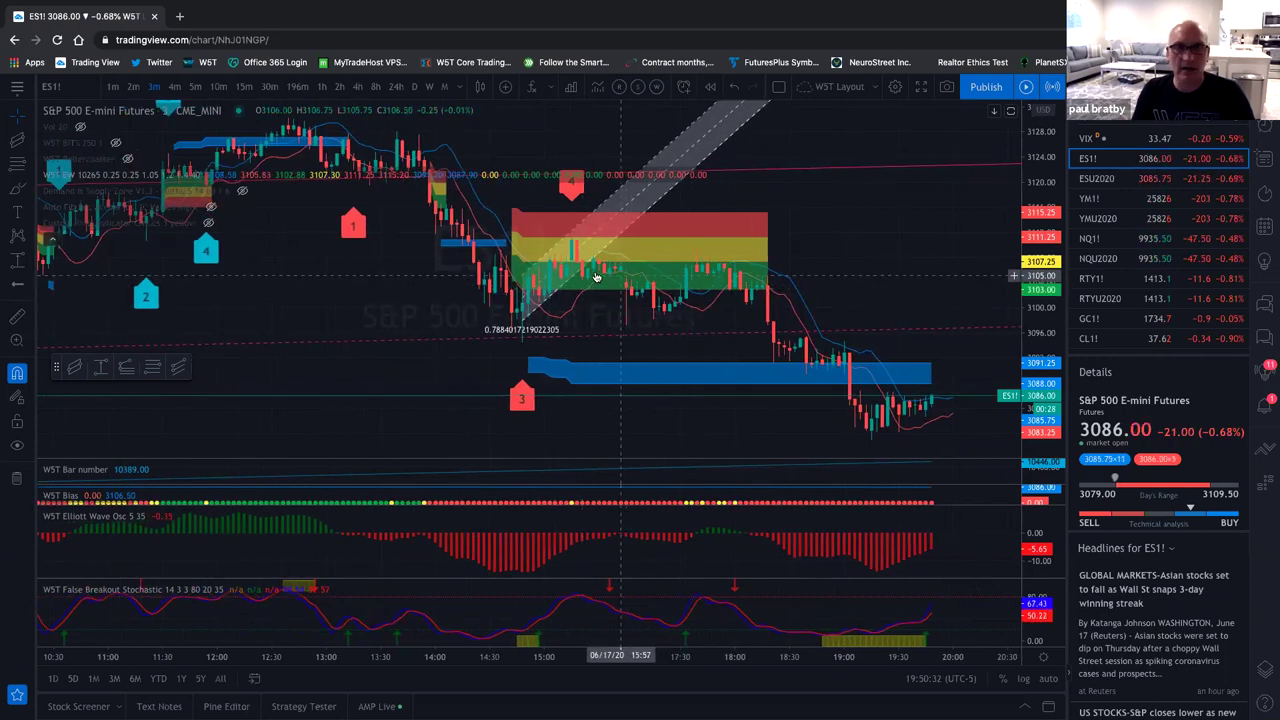
Switch to the 15-minute chart and compress its price scale to examine the large green and yellow retracement zones
{"action": "left_click", "coordinate": [244, 87]}
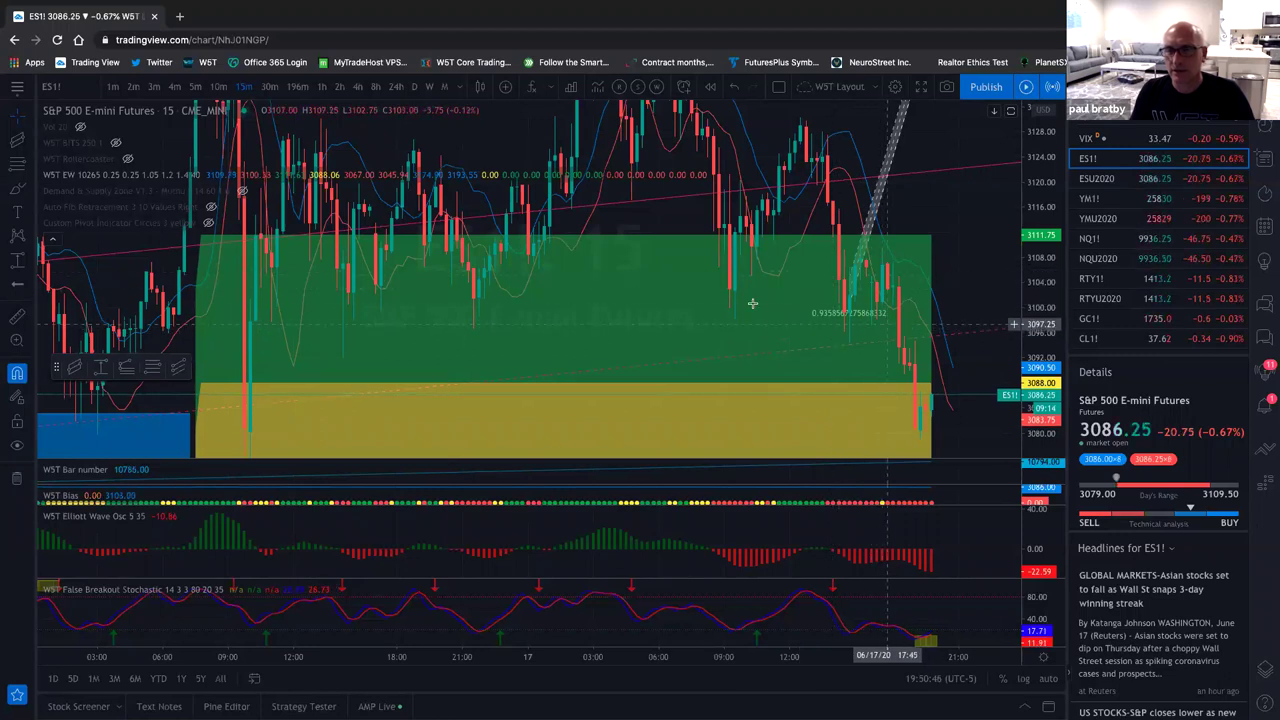
{"action": "scroll", "coordinate": [900, 230], "scroll_direction": "up", "scroll_amount": 3}
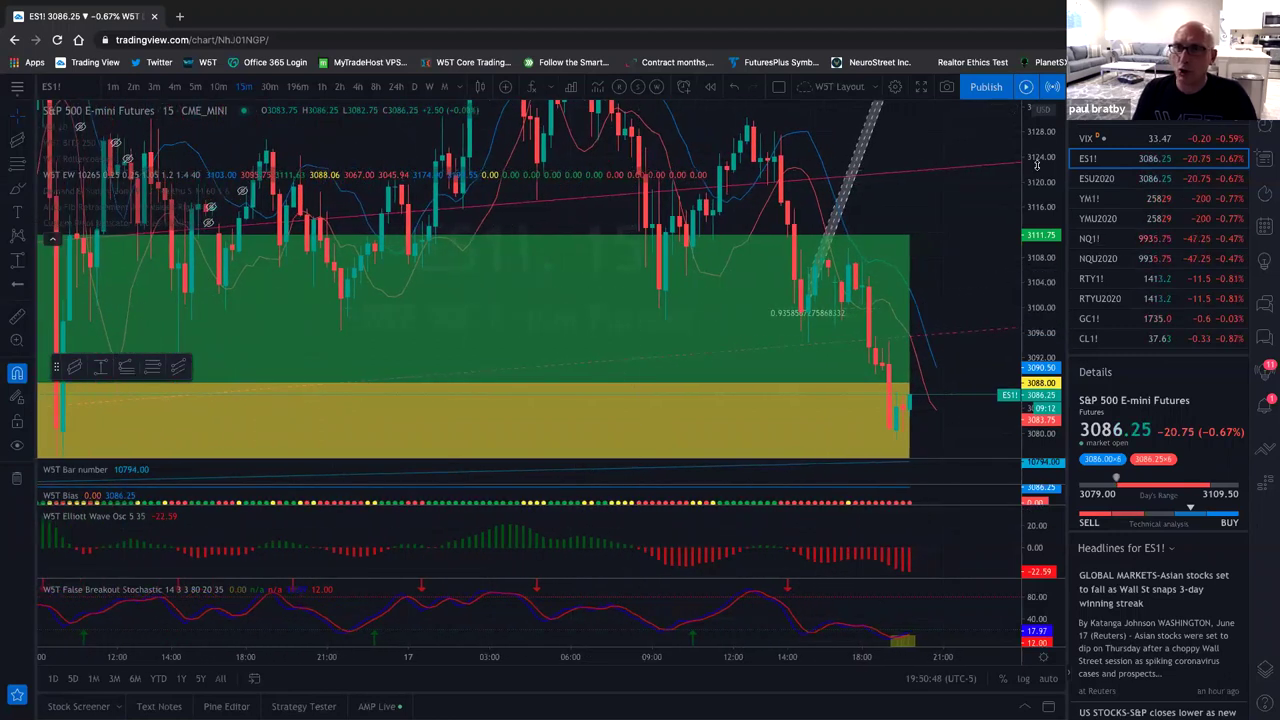
{"action": "left_click_drag", "start_coordinate": [1036, 163], "coordinate": [1036, 200]}
{"action": "scroll", "coordinate": [812, 305], "scroll_direction": "down", "scroll_amount": 2}
{"action": "scroll", "coordinate": [530, 295], "scroll_direction": "up", "scroll_amount": 3}
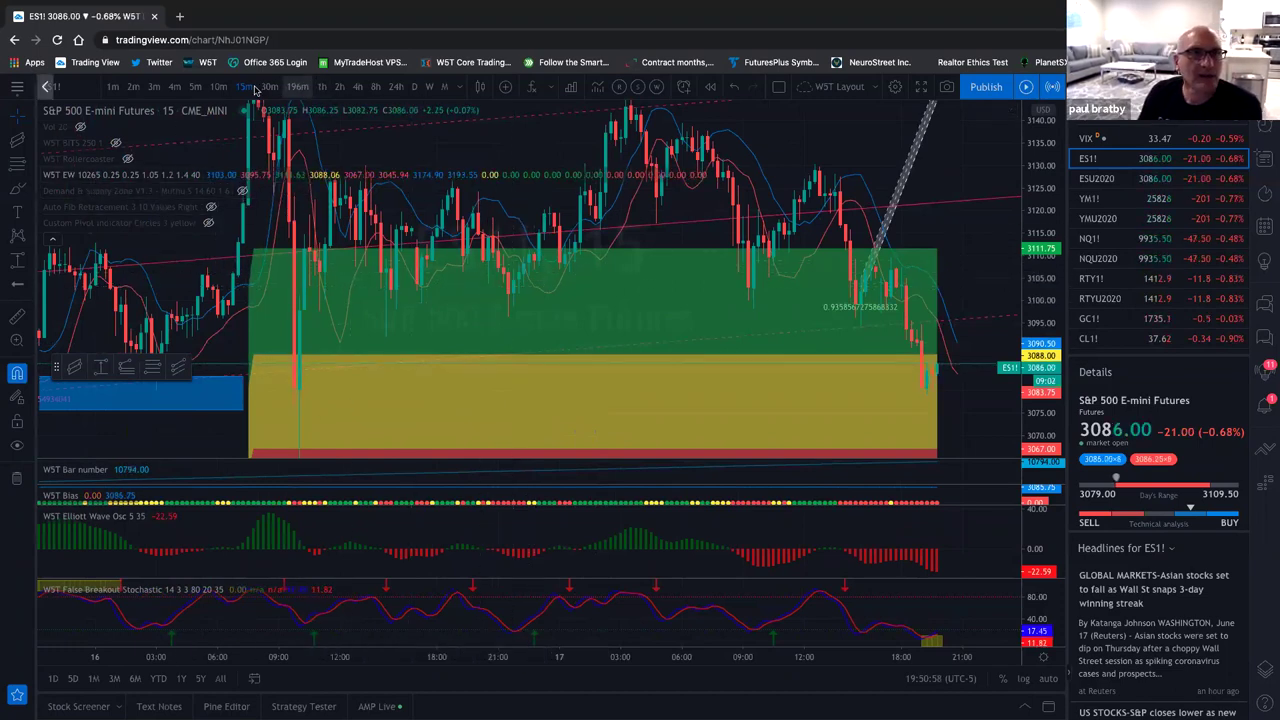
Review the five-wave decline on the 3-minute chart and compare it with the regression channel on the 1-hour chart
{"action": "left_click", "coordinate": [153, 87]}
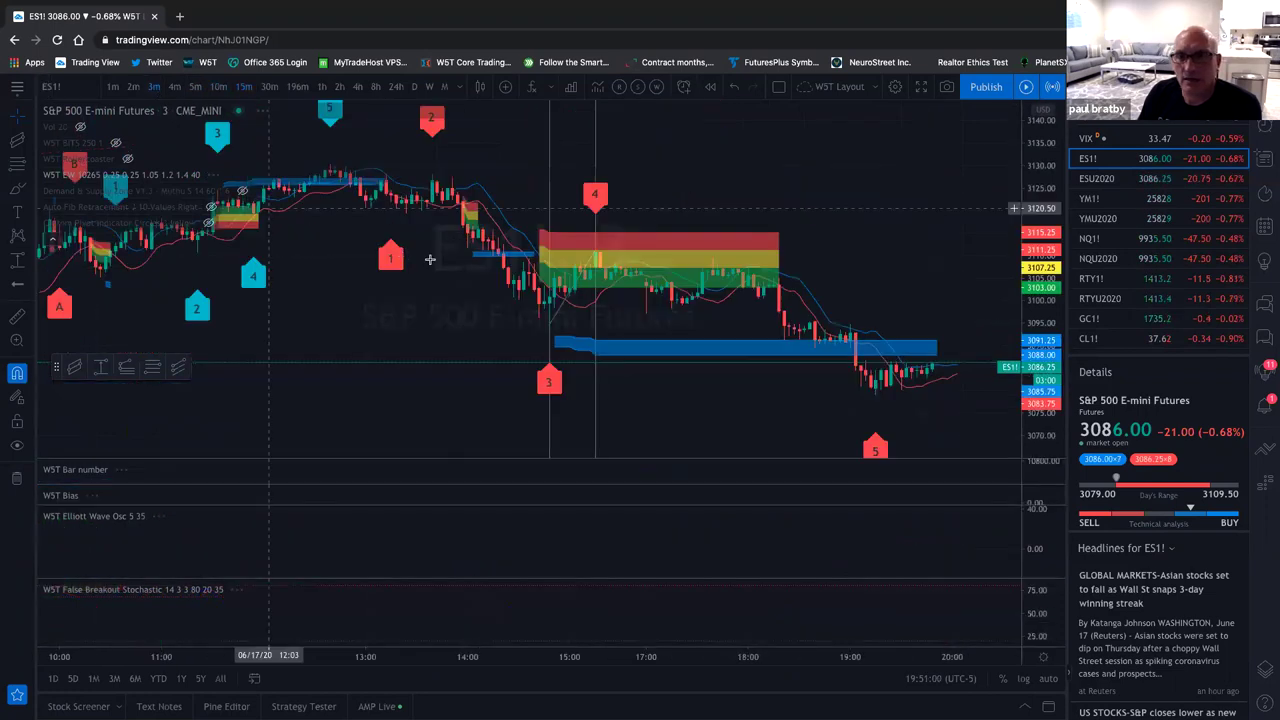
{"action": "scroll", "coordinate": [655, 323], "scroll_direction": "down", "scroll_amount": 1}
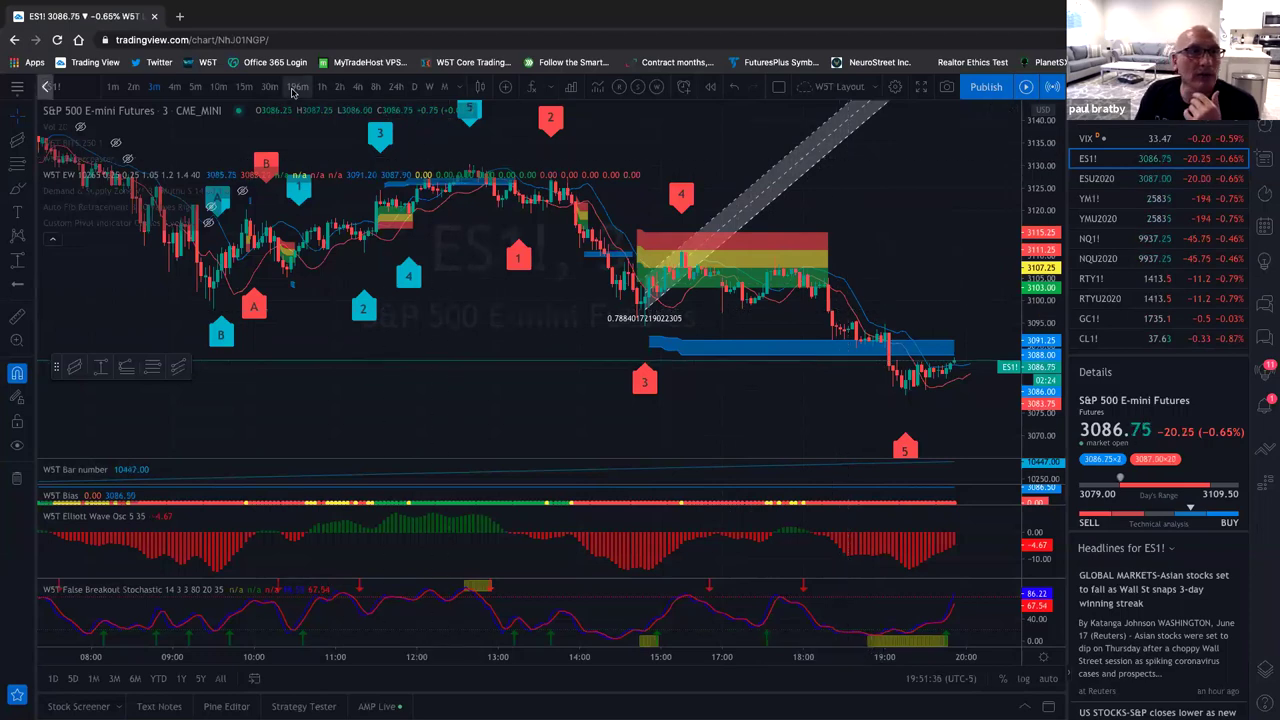
{"action": "left_click", "coordinate": [324, 89]}
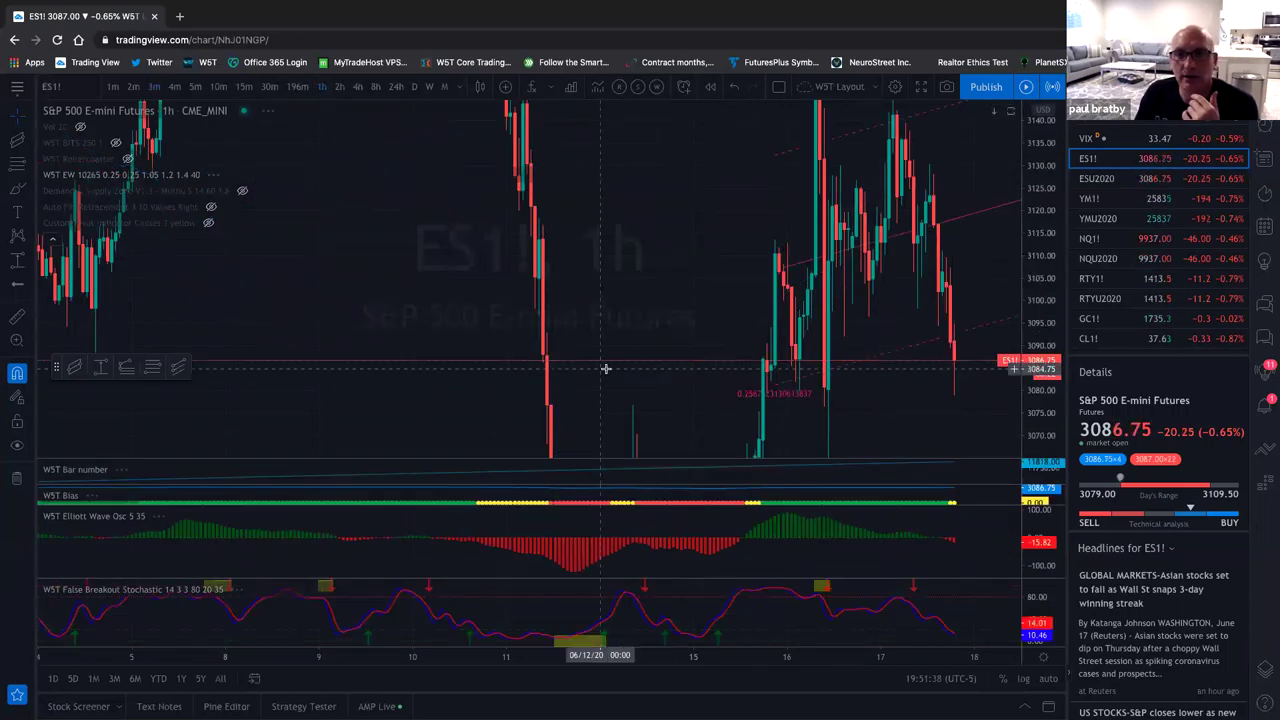
{"action": "scroll", "coordinate": [828, 368], "scroll_direction": "up", "scroll_amount": 5}
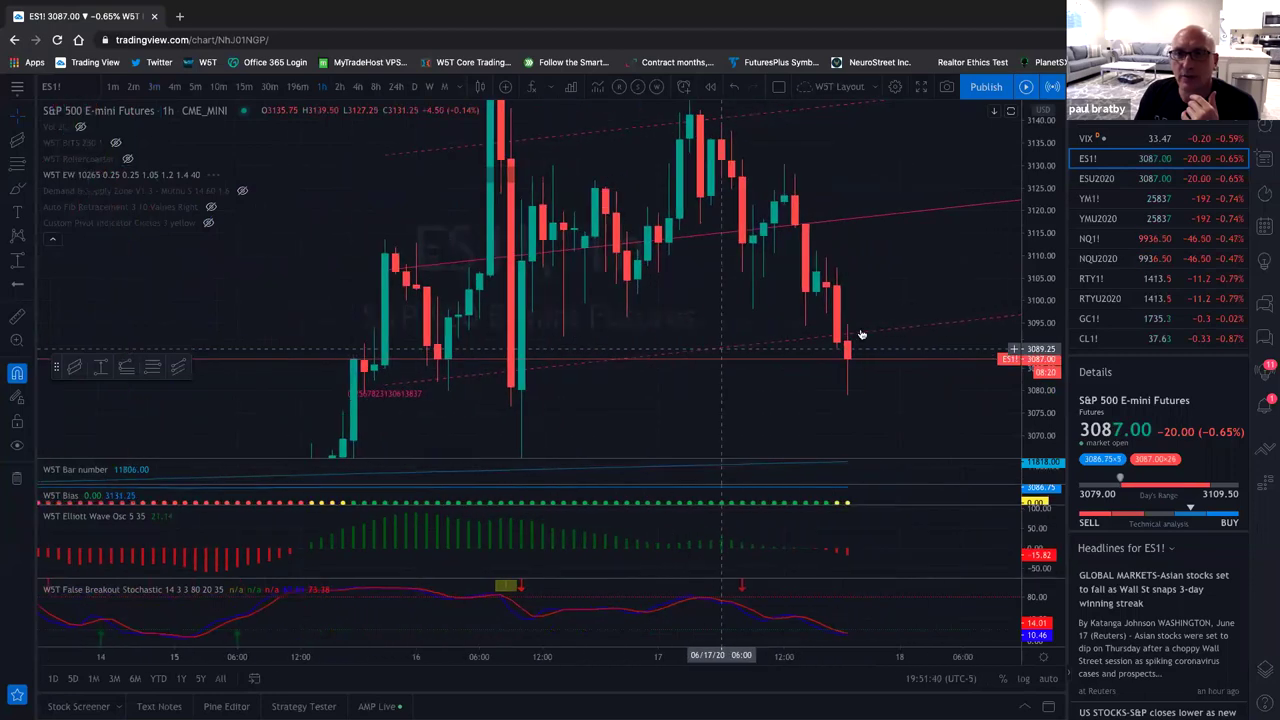
{"action": "left_click_drag", "start_coordinate": [856, 305], "coordinate": [349, 303]}
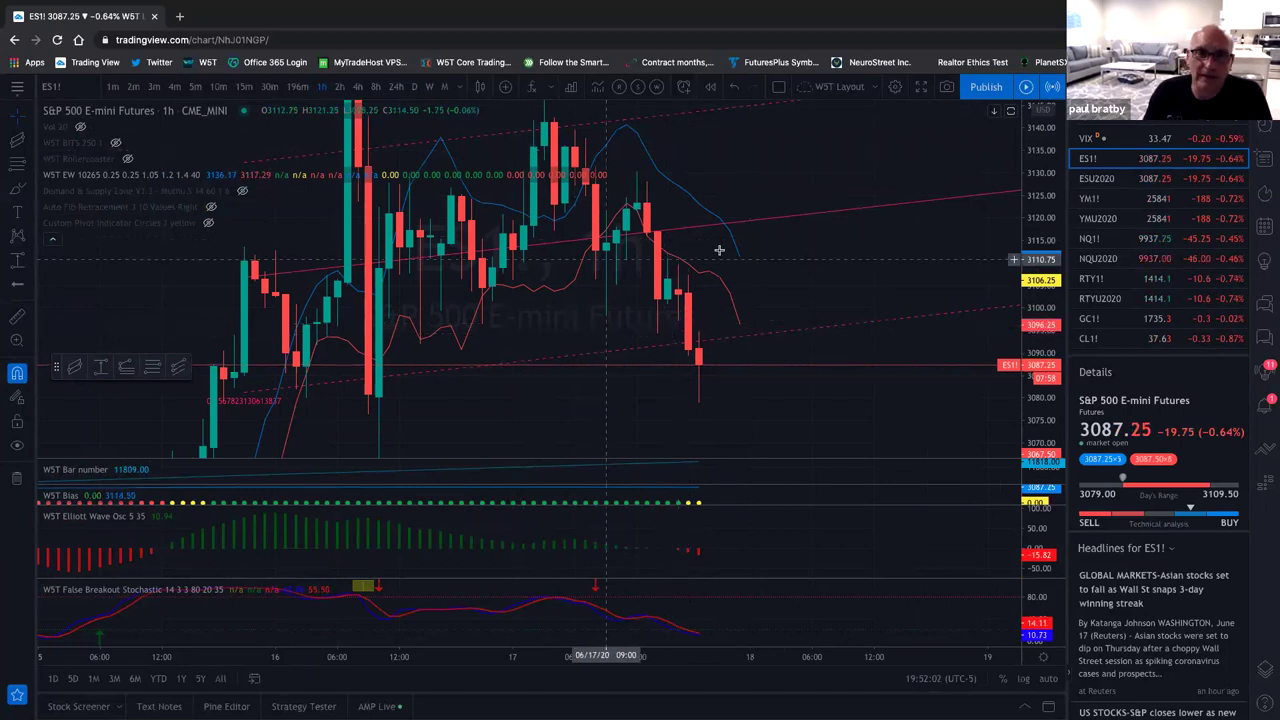
{"action": "scroll", "coordinate": [662, 264], "scroll_direction": "down", "scroll_amount": 1}
Return to the 3-minute chart and review wave 5 against the wider June 16 to 17 regression channel
{"action": "left_click", "coordinate": [155, 87]}
{"action": "left_click_drag", "start_coordinate": [492, 247], "coordinate": [656, 333]}
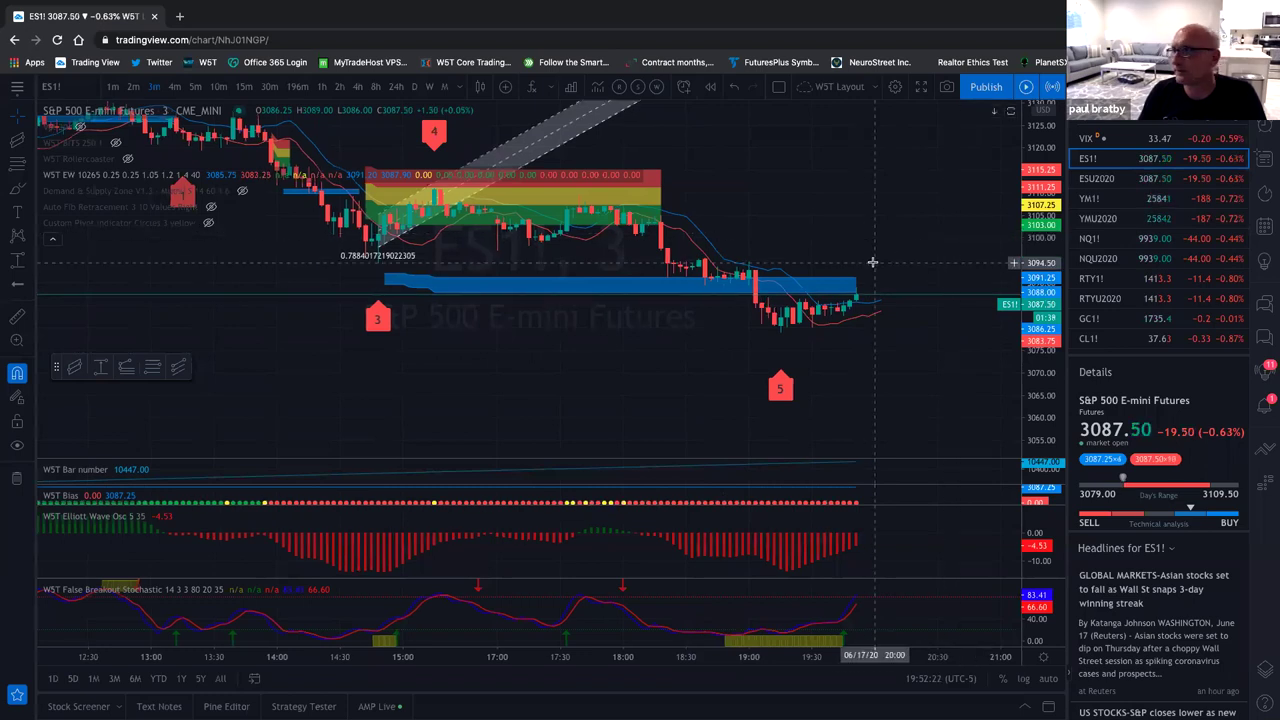
{"action": "scroll", "coordinate": [868, 260], "scroll_direction": "down", "scroll_amount": 3}
{"action": "scroll", "coordinate": [872, 260], "scroll_direction": "down", "scroll_amount": 5}
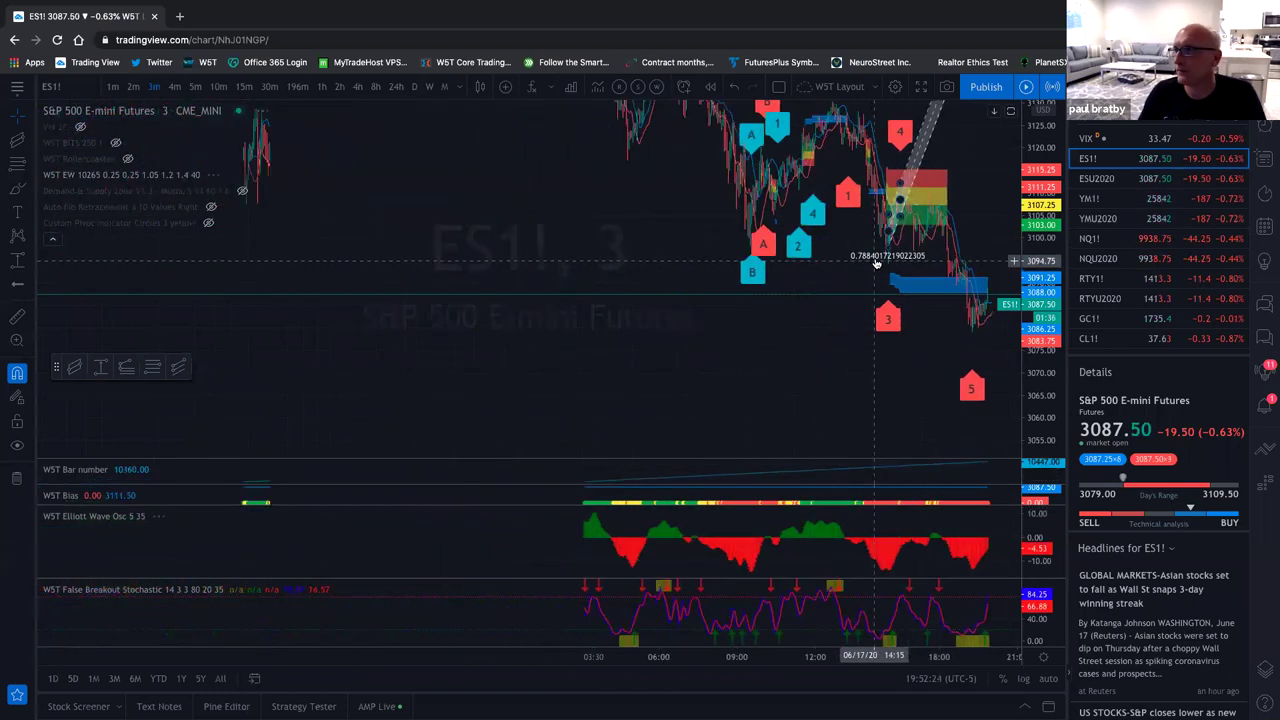
{"action": "scroll", "coordinate": [876, 260], "scroll_direction": "down", "scroll_amount": 5}
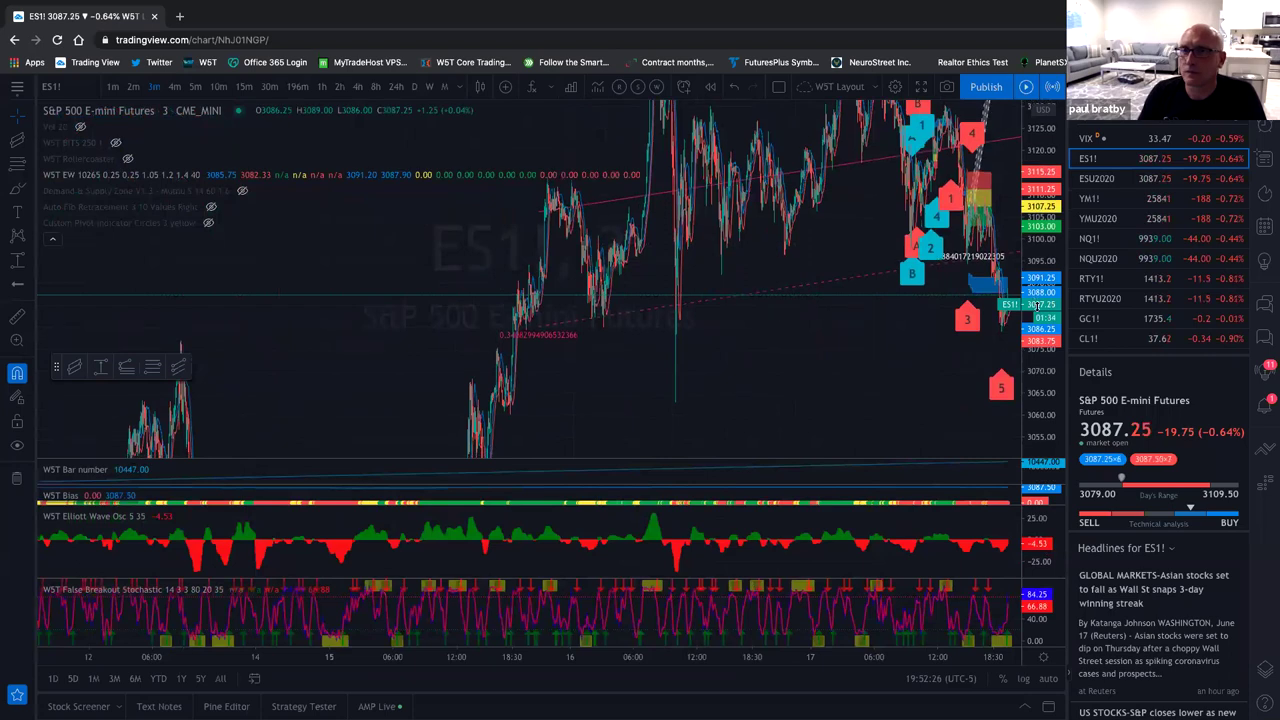
{"action": "scroll", "coordinate": [938, 295], "scroll_direction": "up", "scroll_amount": 4}
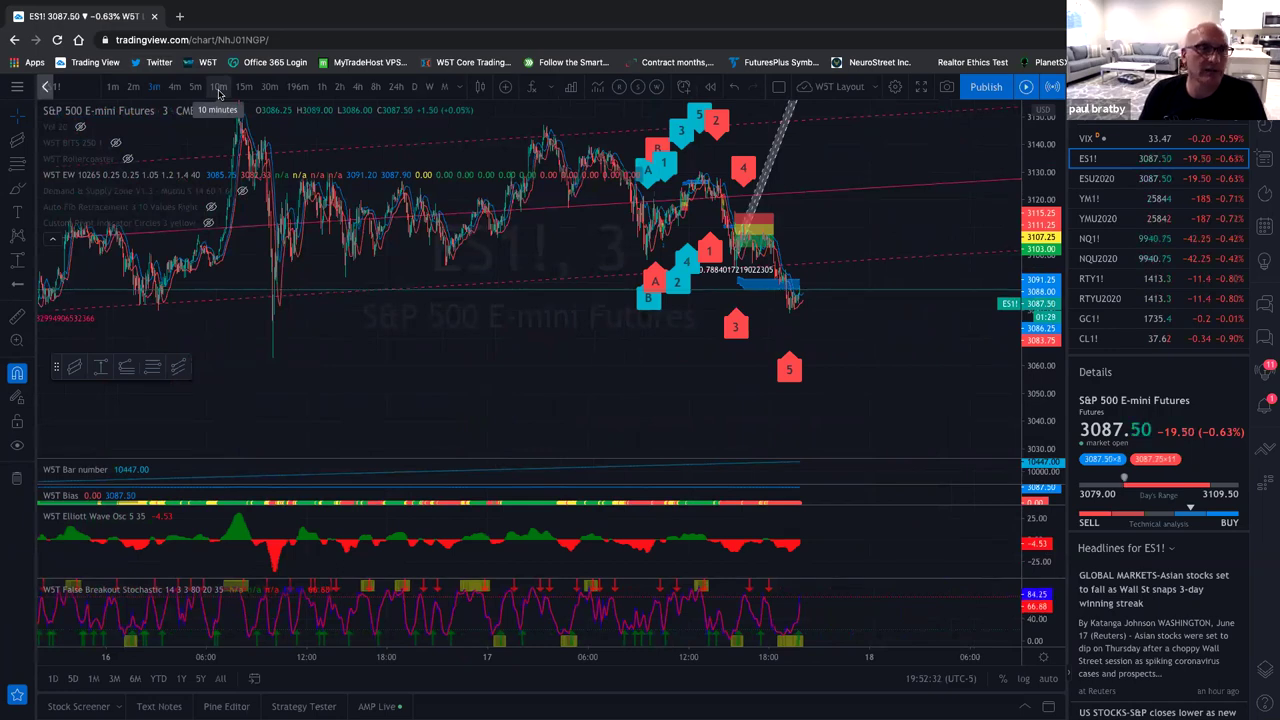
Check the 10-minute chart and examine the wave 4 retracement zones and regression channel on the 15-minute chart
{"action": "left_click", "coordinate": [218, 87]}
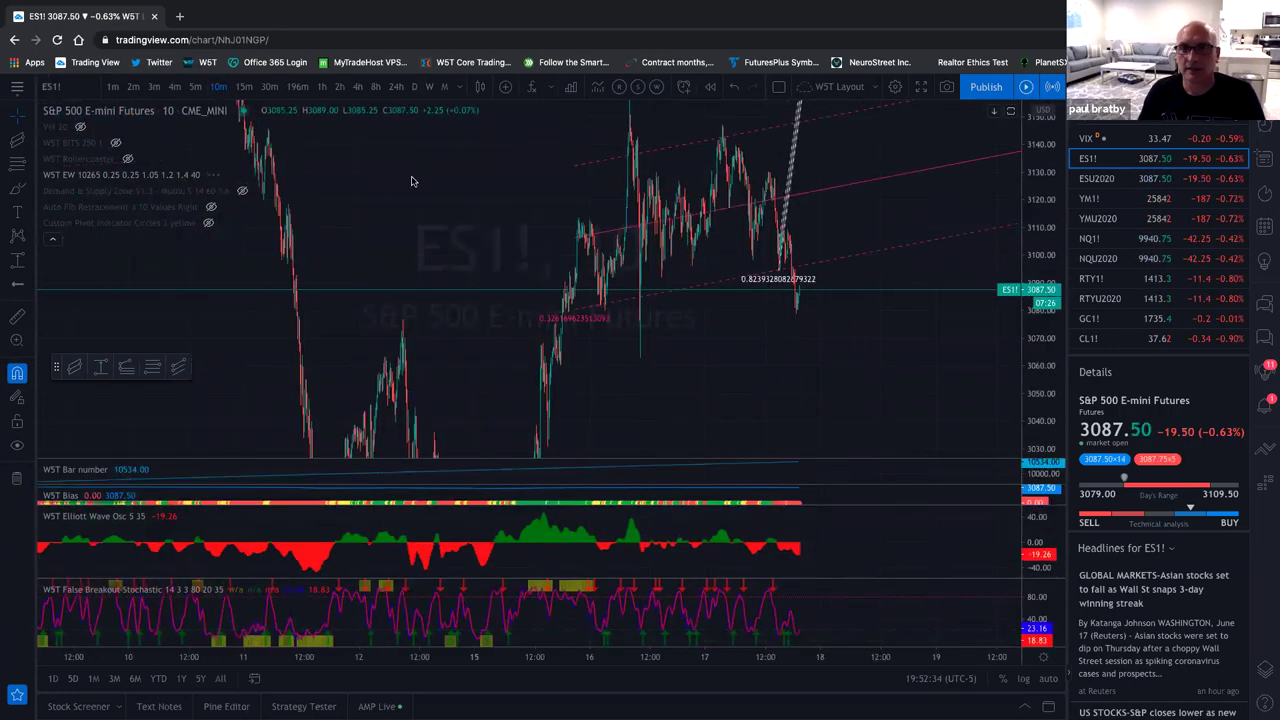
{"action": "left_click", "coordinate": [245, 87]}
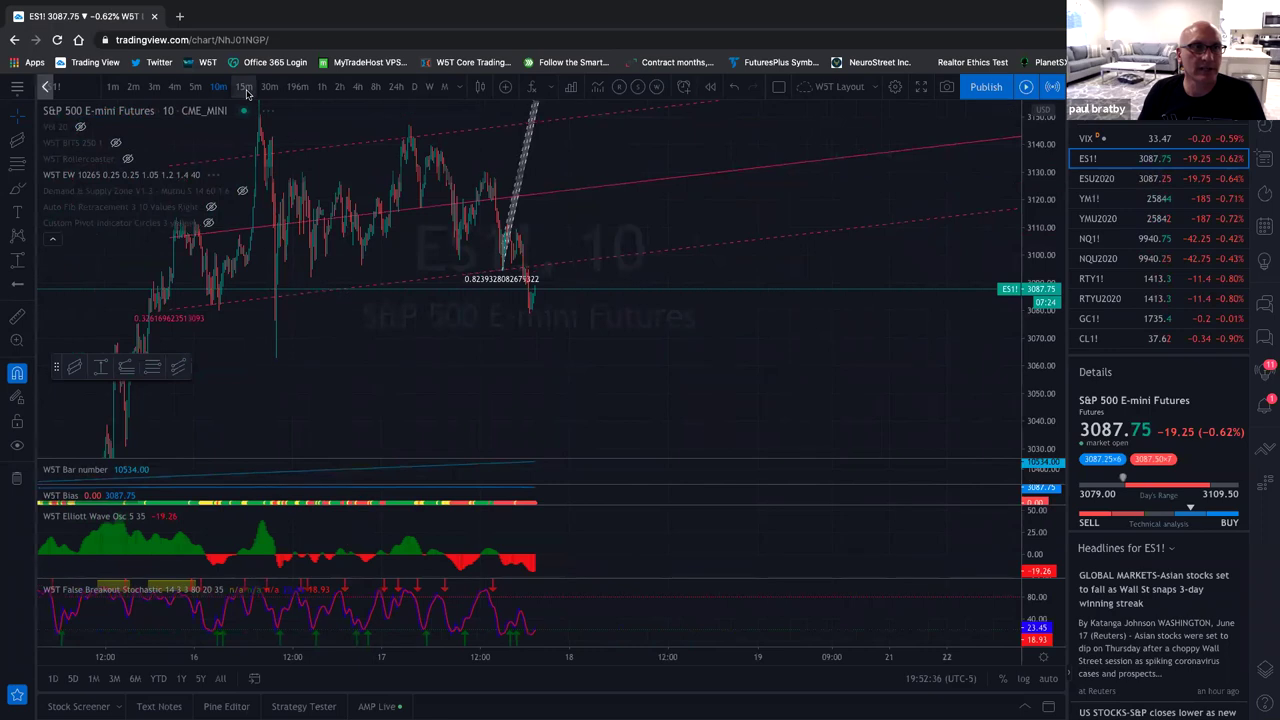
{"action": "scroll", "coordinate": [314, 314], "scroll_direction": "right", "scroll_amount": 5}
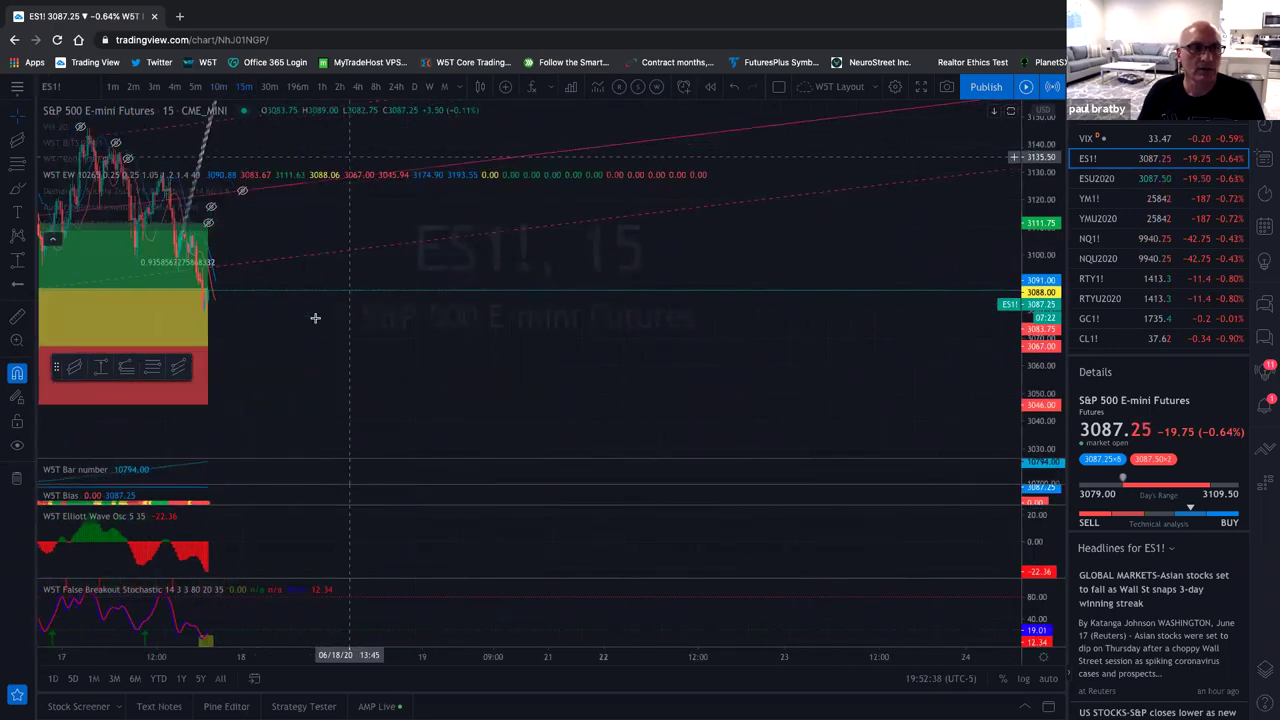
{"action": "scroll", "coordinate": [735, 310], "scroll_direction": "left", "scroll_amount": 5}
{"action": "scroll", "coordinate": [848, 322], "scroll_direction": "right", "scroll_amount": 8}
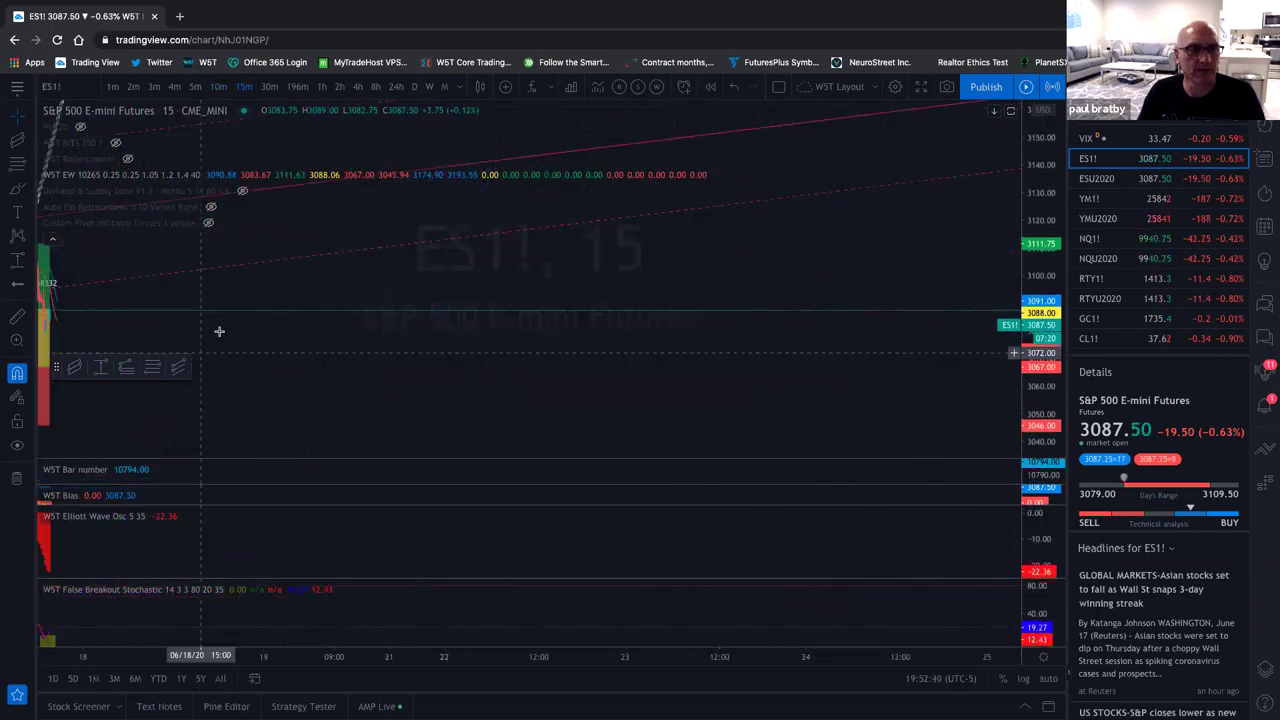
{"action": "scroll", "coordinate": [848, 322], "scroll_direction": "left", "scroll_amount": 8}
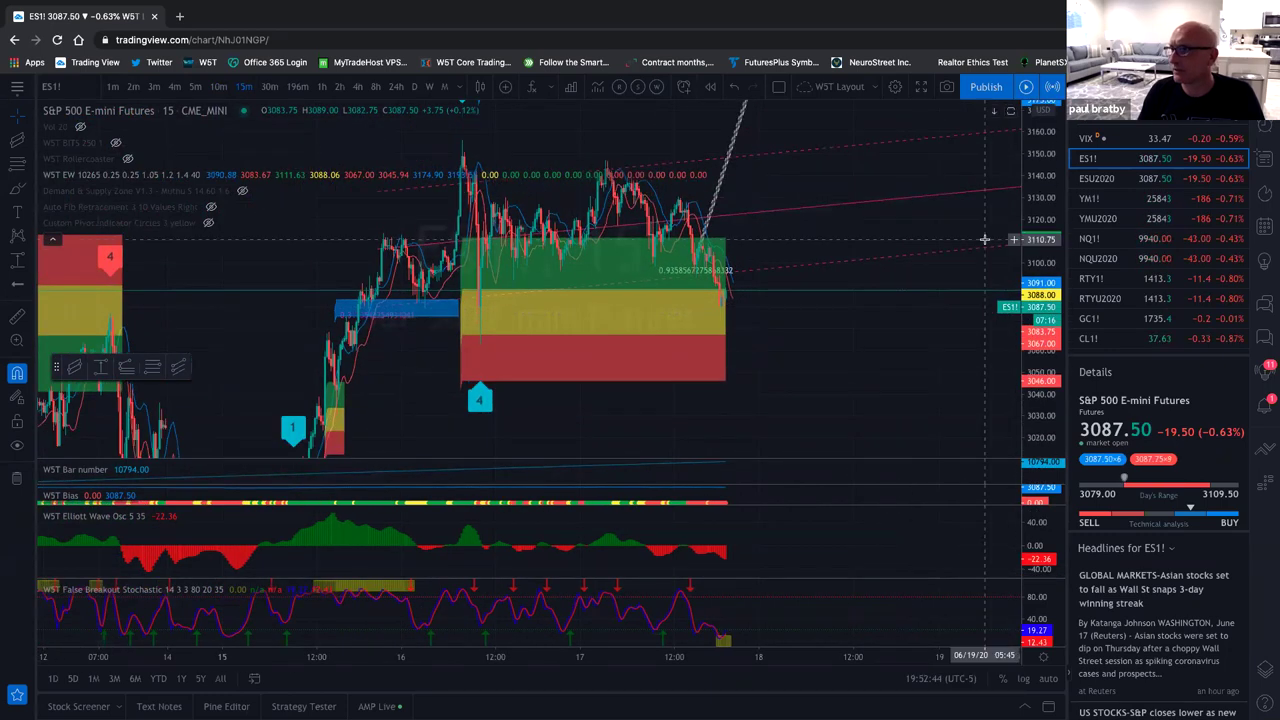
{"action": "scroll", "coordinate": [900, 266], "scroll_direction": "up", "scroll_amount": 5}
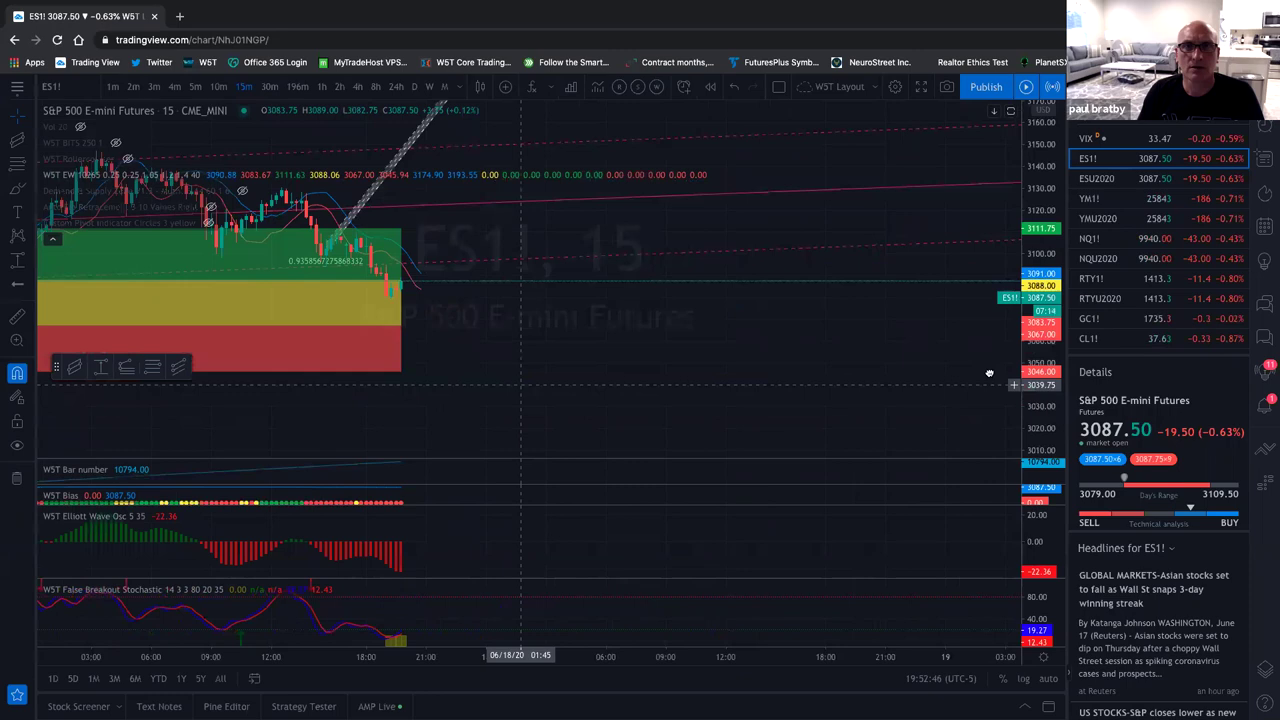
{"action": "scroll", "coordinate": [995, 390], "scroll_direction": "left", "scroll_amount": 10}
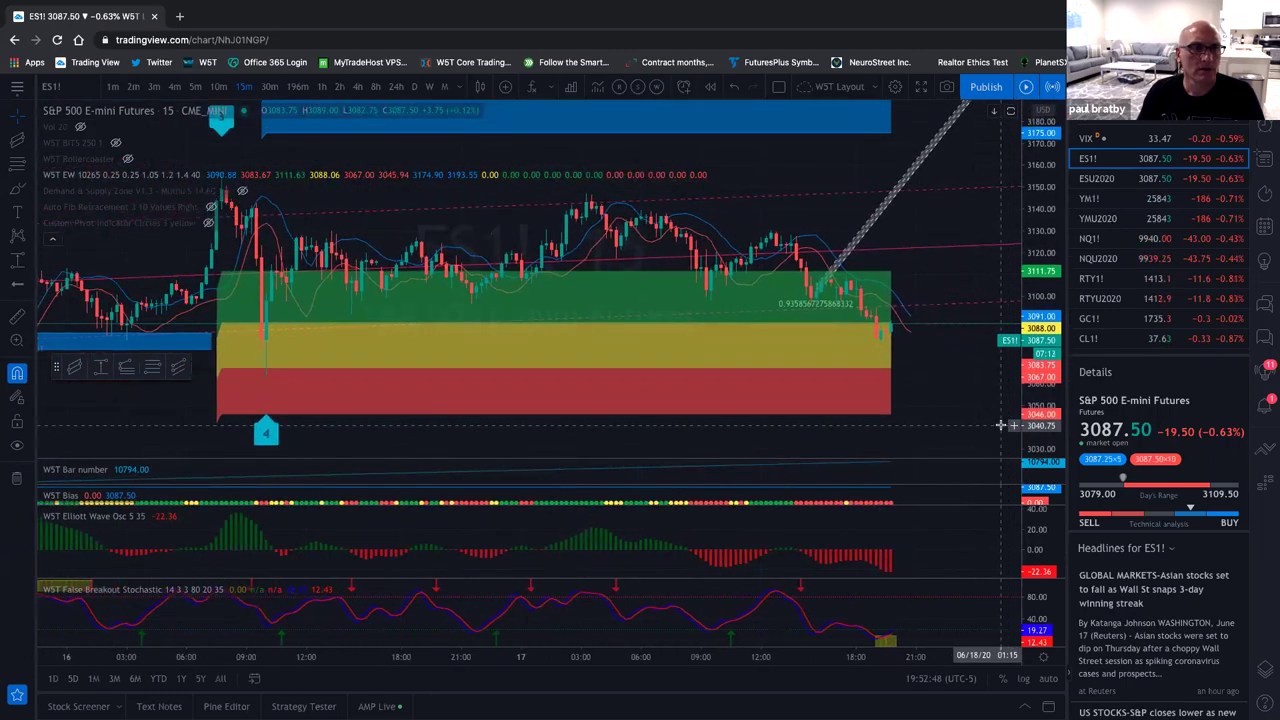
{"action": "scroll", "coordinate": [1000, 425], "scroll_direction": "down", "scroll_amount": 4}
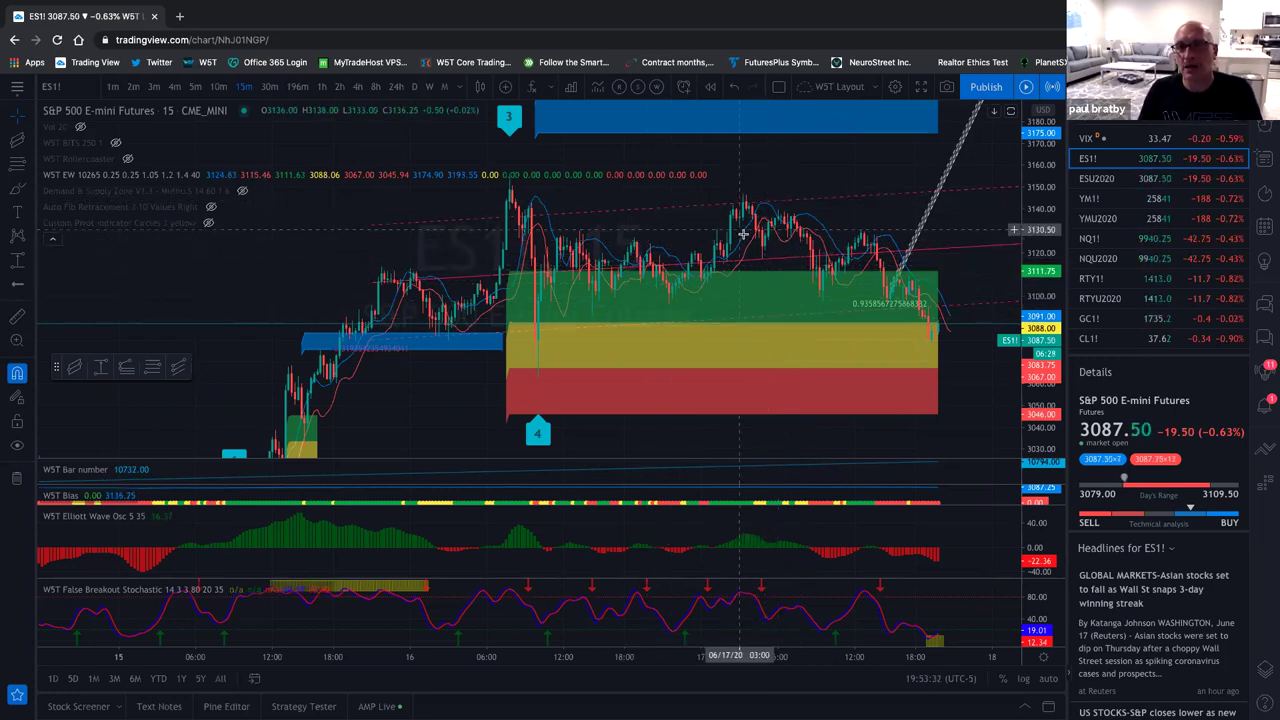
Hide the W5T EW indicator and show the Auto Fib Retracement on the 15-minute chart
{"action": "scroll", "coordinate": [662, 252], "scroll_direction": "up", "scroll_amount": 1}
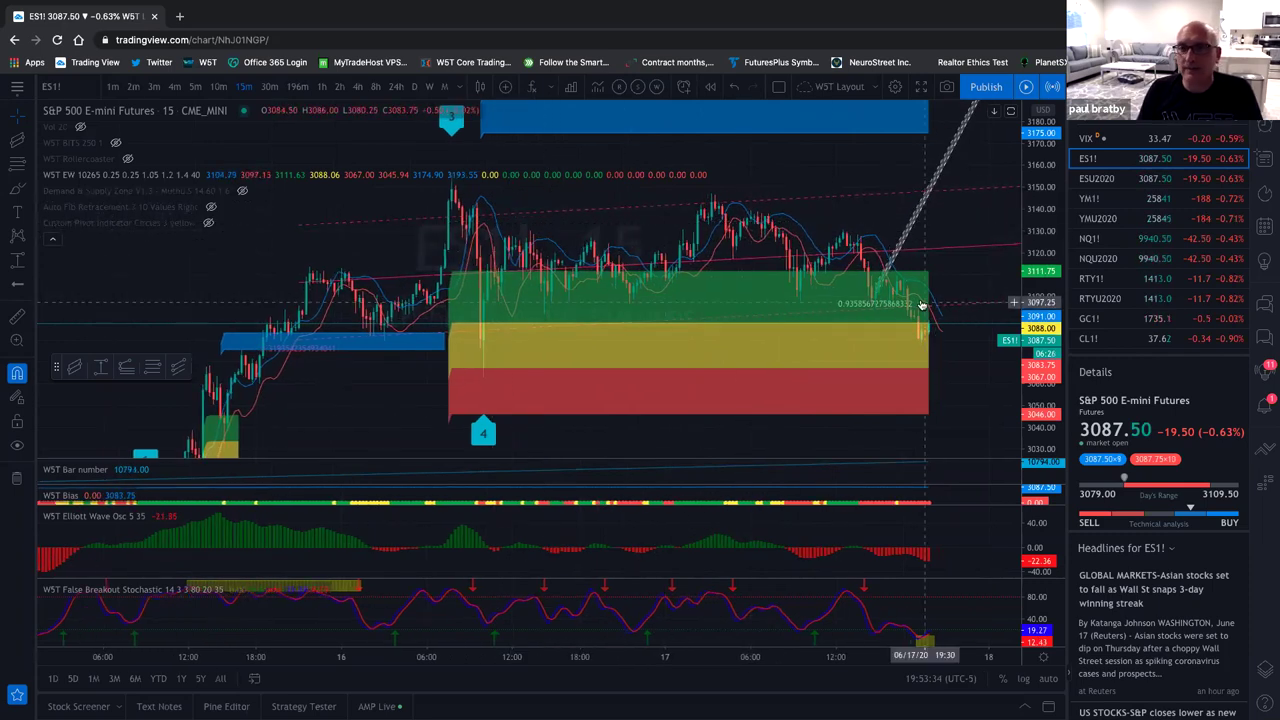
{"action": "mouse_move", "coordinate": [114, 186]}
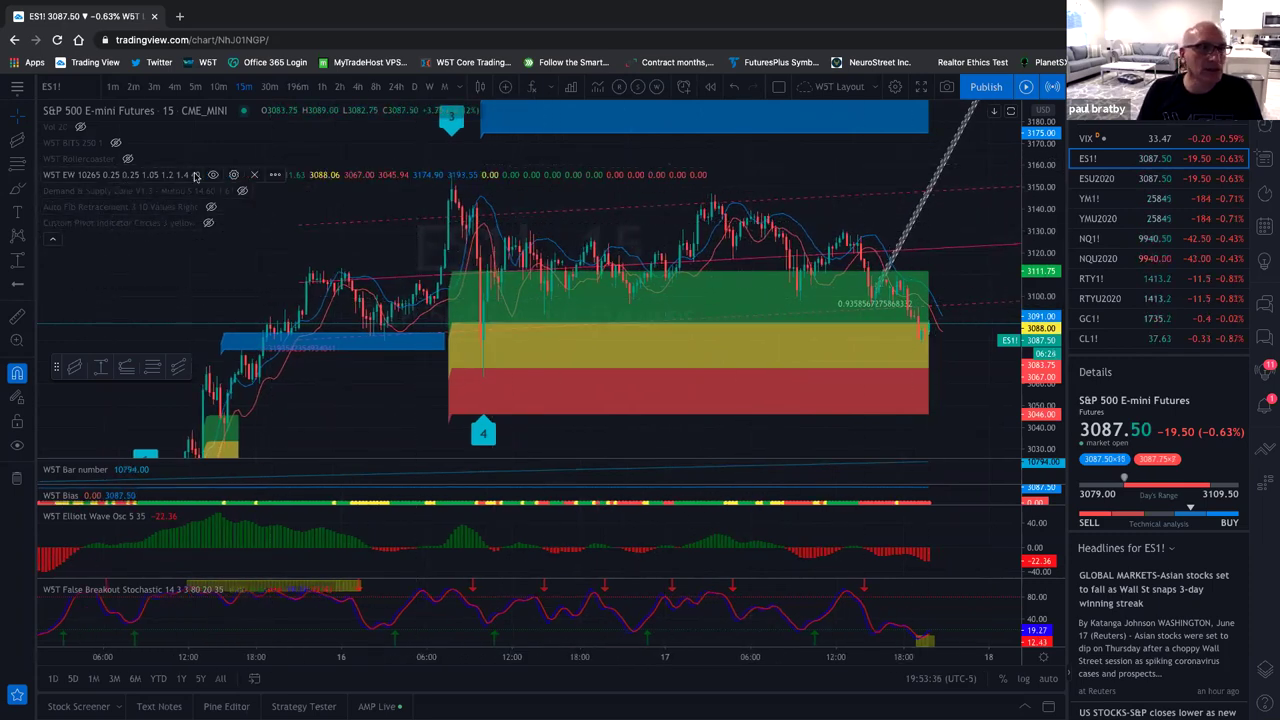
{"action": "left_click", "coordinate": [213, 175]}
{"action": "scroll", "coordinate": [640, 332], "scroll_direction": "up", "scroll_amount": 3}
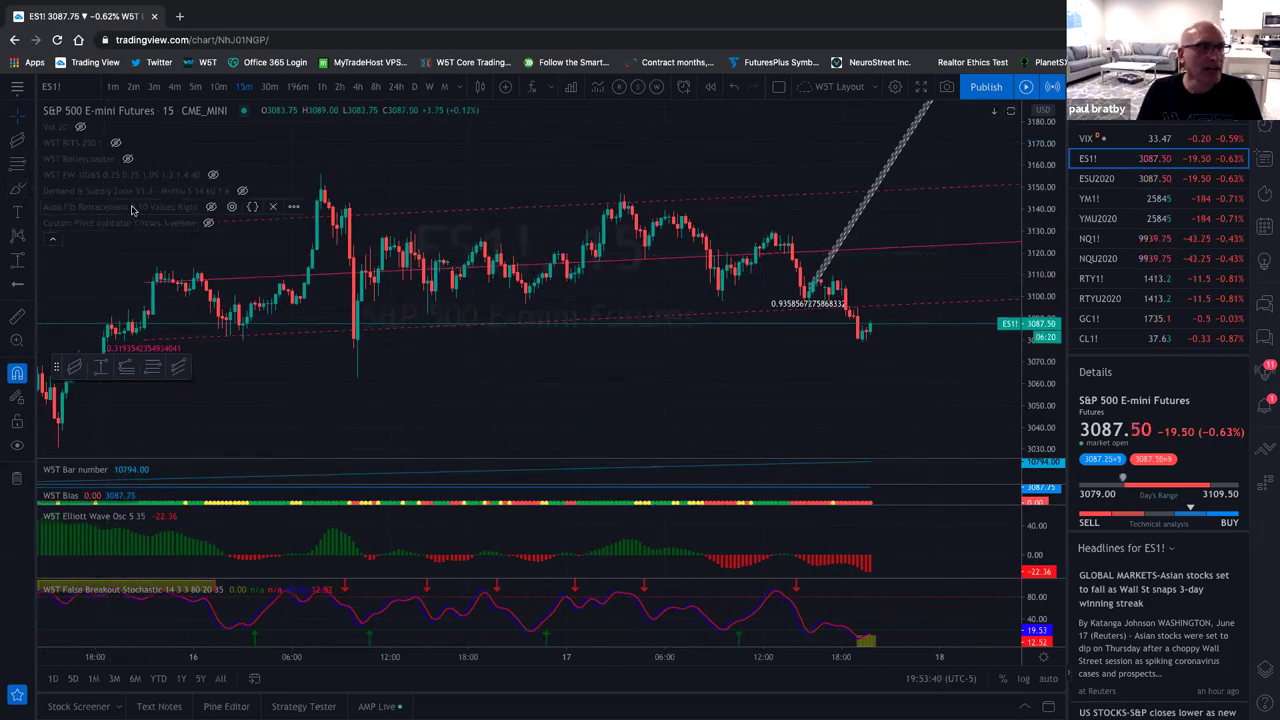
{"action": "left_click", "coordinate": [210, 207]}
Enable the Reverse option of the Auto Fib Retracement and examine the 1.272, 1.414 and 1.618 extensions below the recent decline
{"action": "left_click_drag", "start_coordinate": [1038, 338], "coordinate": [1038, 400]}
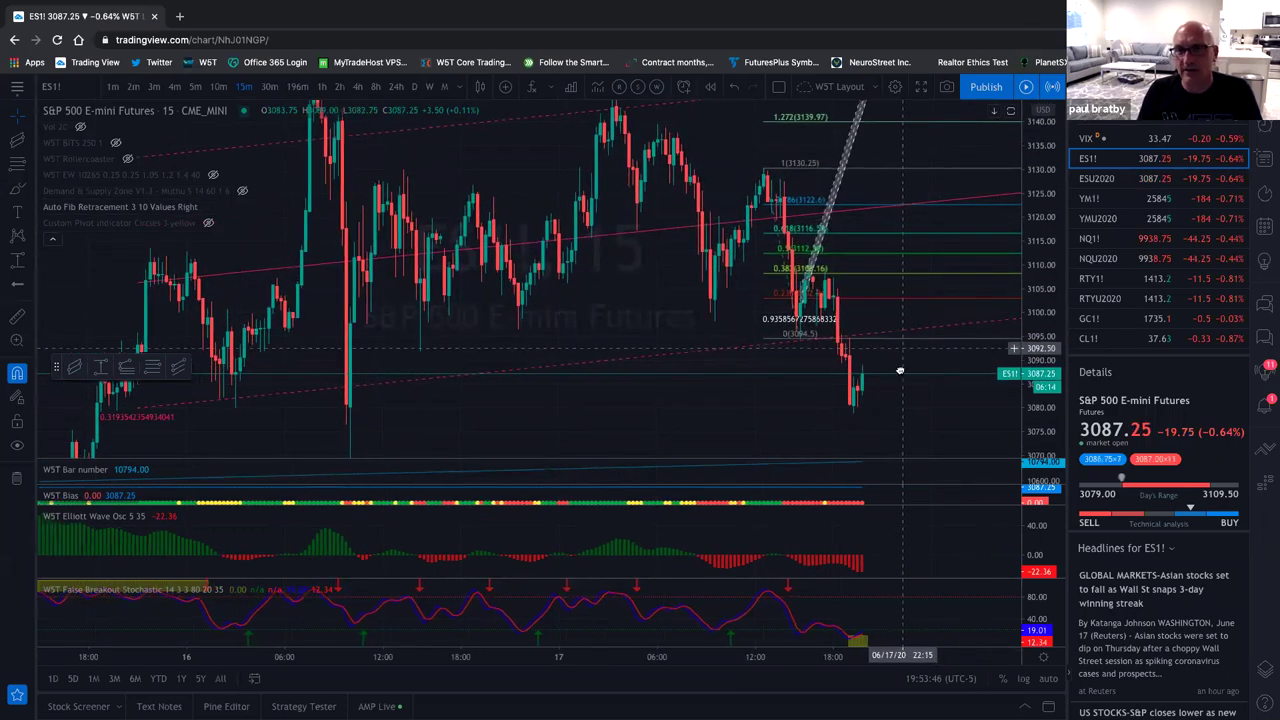
{"action": "scroll", "coordinate": [895, 380], "scroll_direction": "up", "scroll_amount": 3}
{"action": "left_click_drag", "start_coordinate": [891, 377], "coordinate": [857, 374]}
{"action": "scroll", "coordinate": [800, 345], "scroll_direction": "up", "scroll_amount": 1}
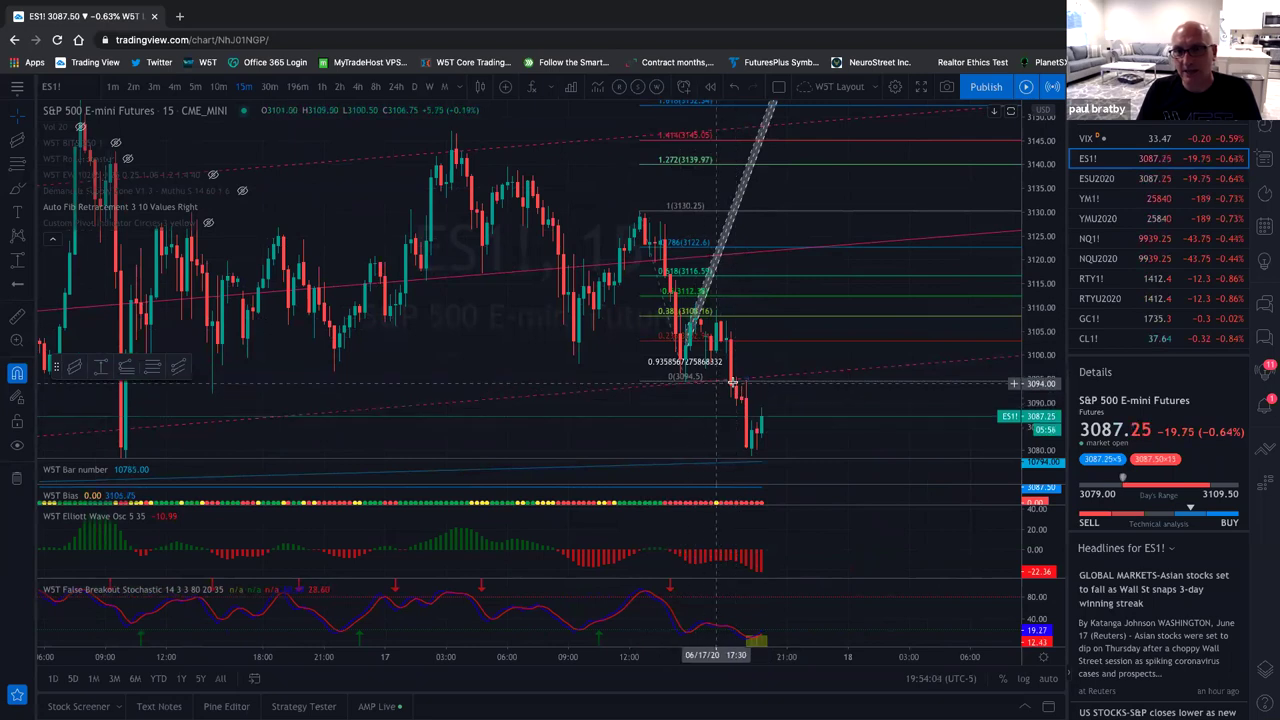
{"action": "right_click", "coordinate": [802, 278]}
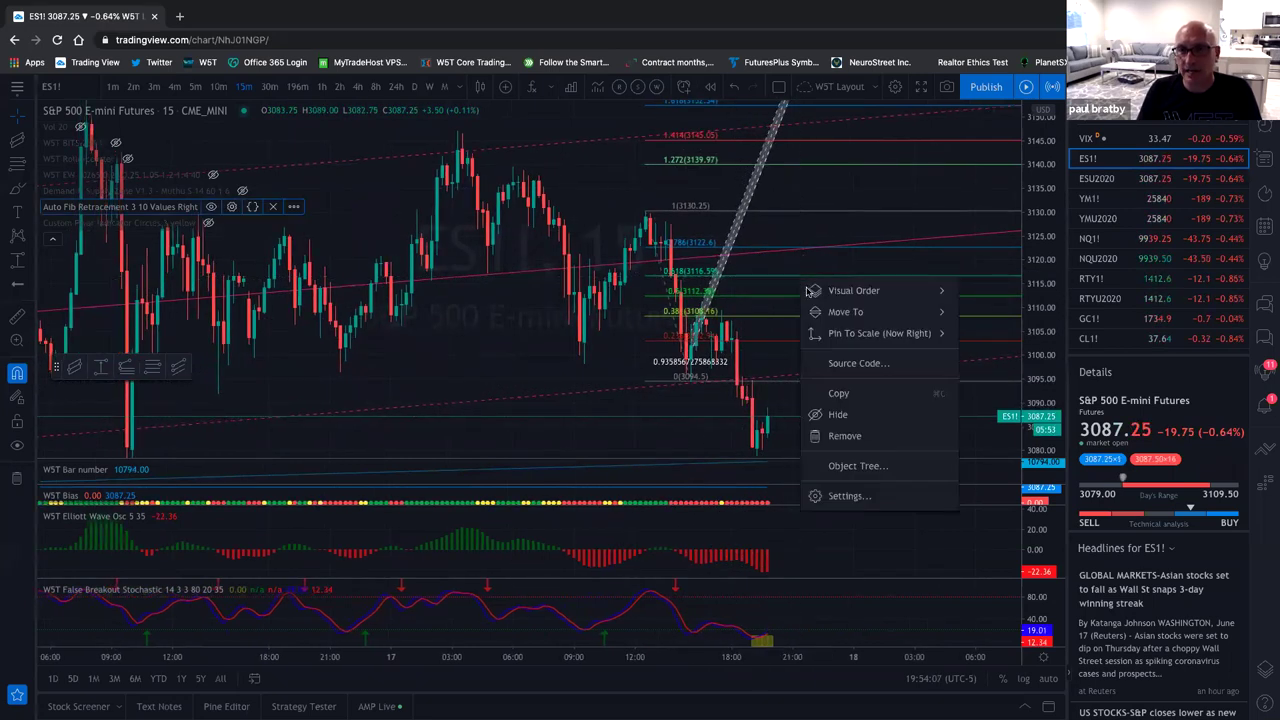
{"action": "left_click", "coordinate": [853, 494]}
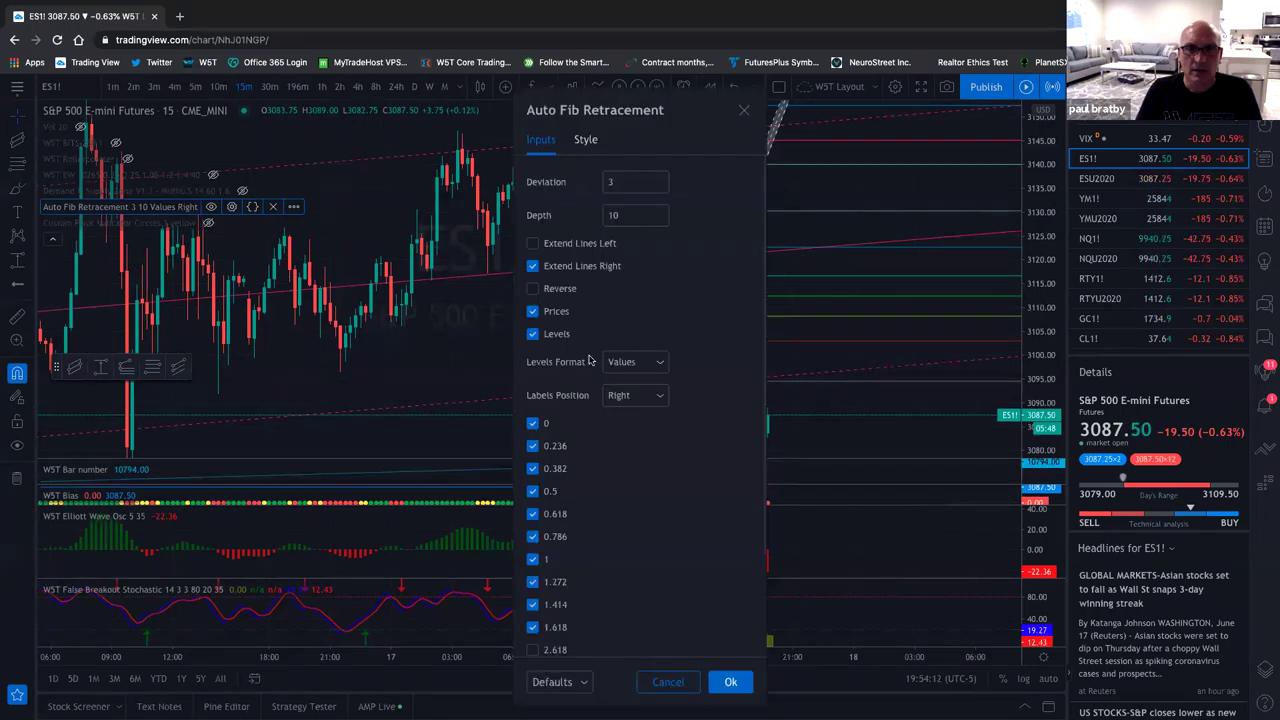
{"action": "left_click", "coordinate": [533, 289]}
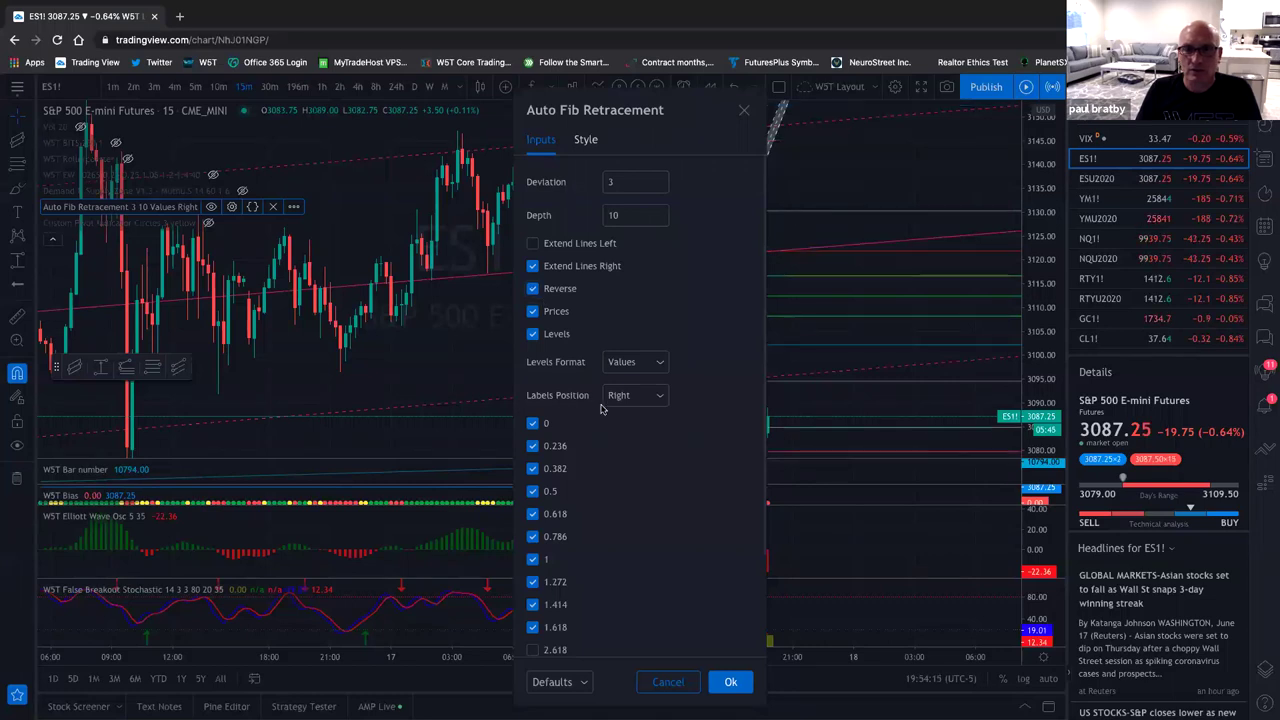
{"action": "left_click", "coordinate": [731, 683]}
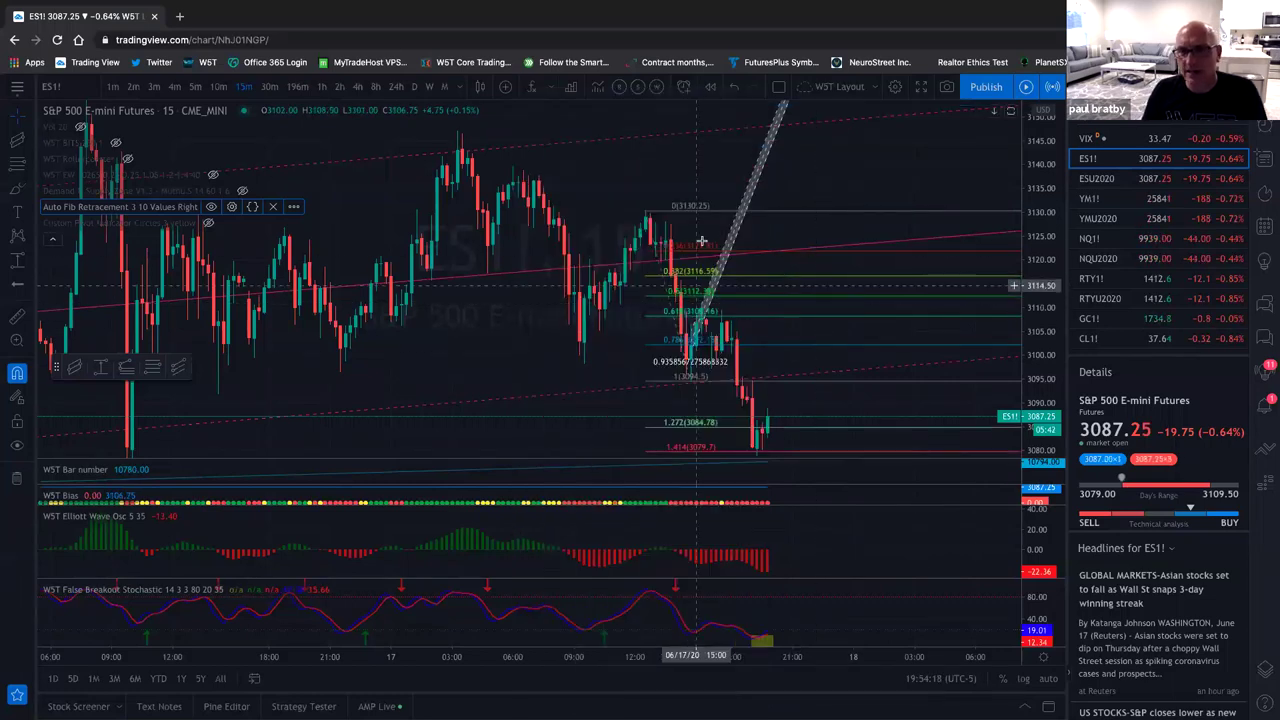
{"action": "left_click_drag", "start_coordinate": [823, 403], "coordinate": [773, 325]}
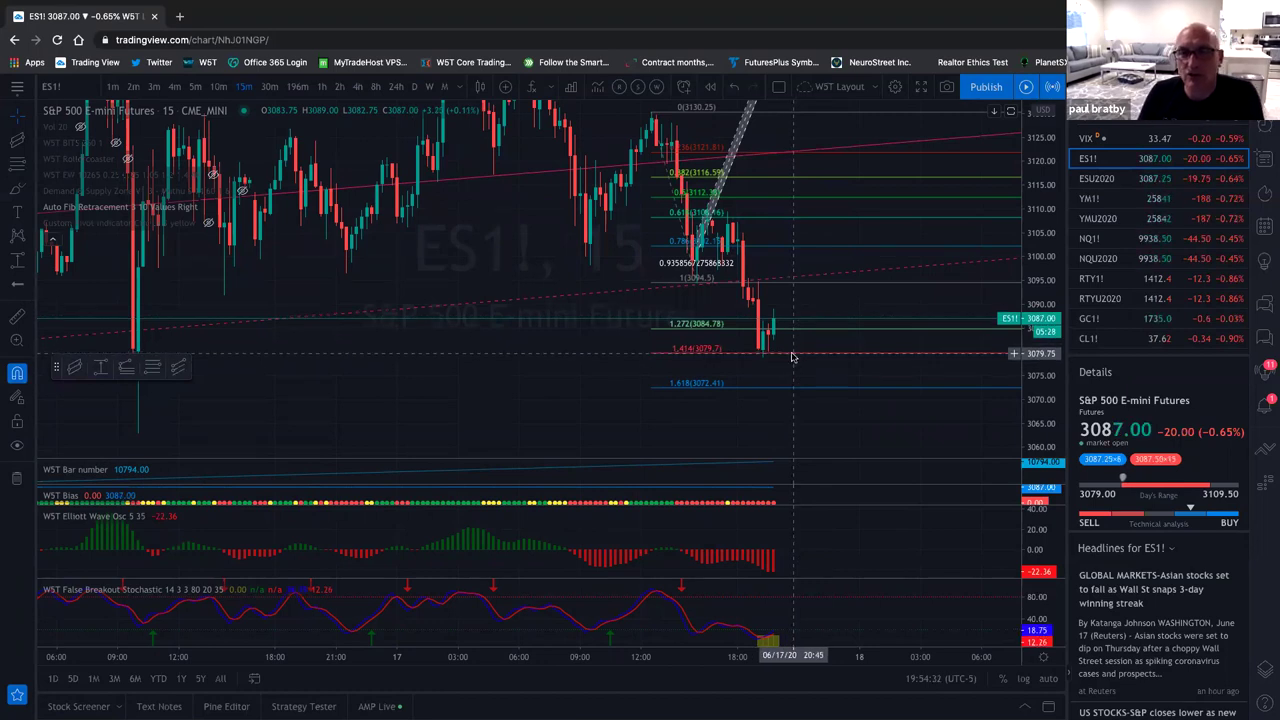
Disable the Reverse option of the Auto Fib Retracement
{"action": "right_click", "coordinate": [792, 357]}
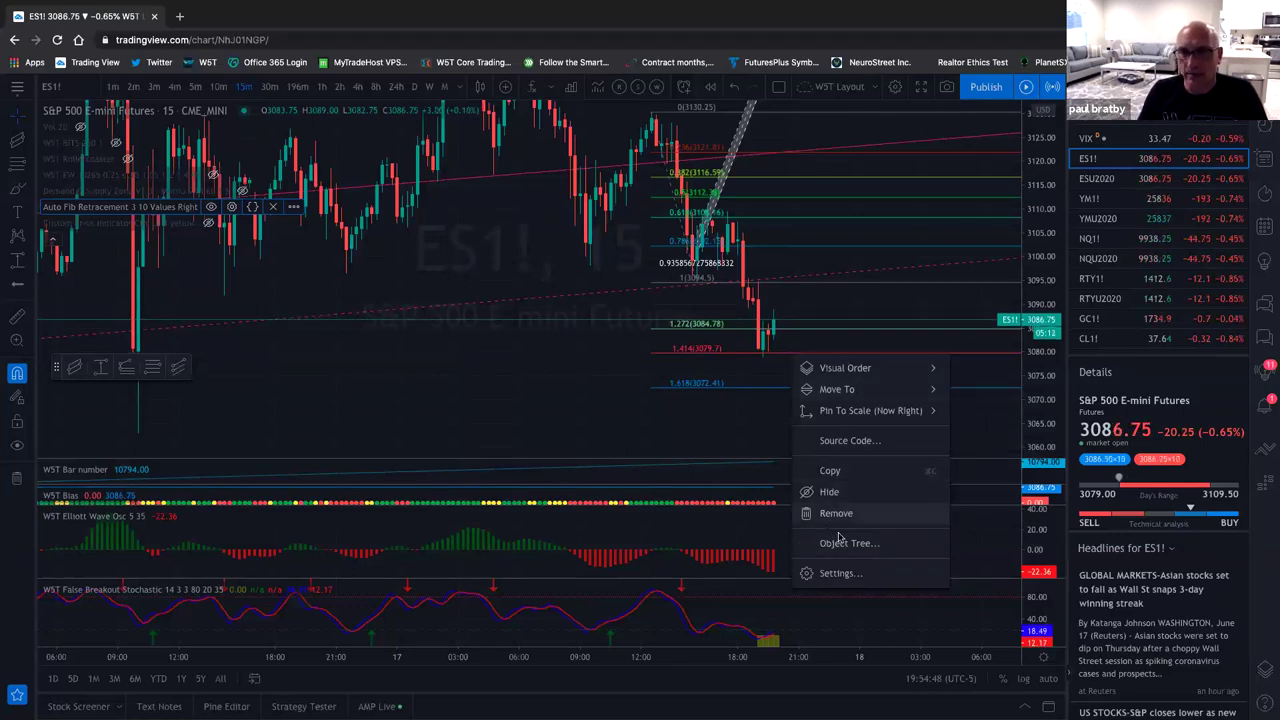
{"action": "left_click", "coordinate": [838, 574]}
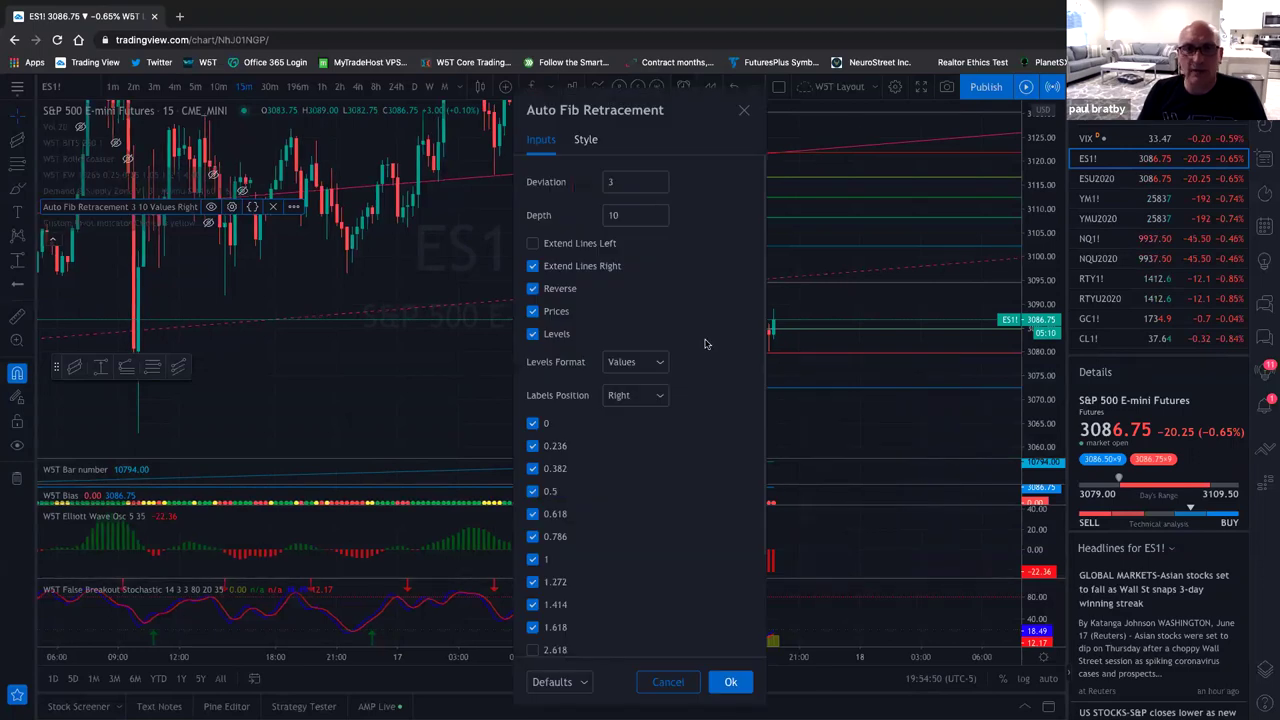
{"action": "left_click", "coordinate": [533, 288]}
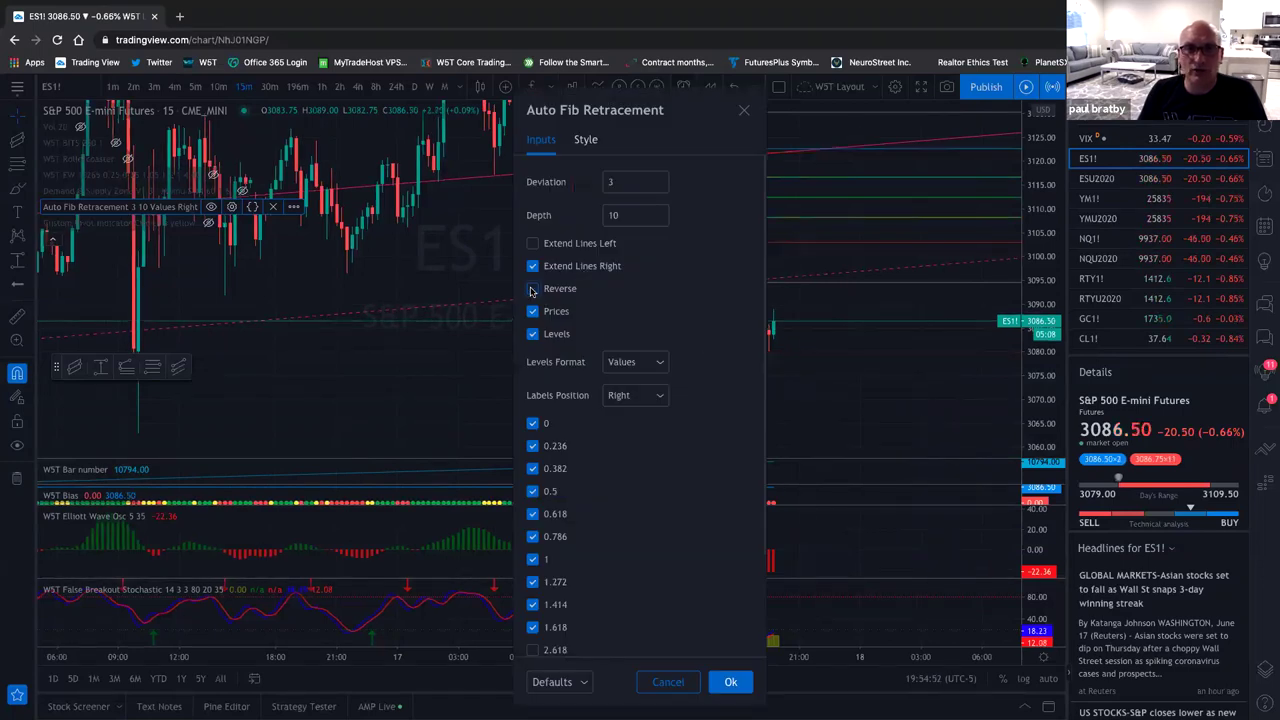
{"action": "left_click", "coordinate": [731, 677]}
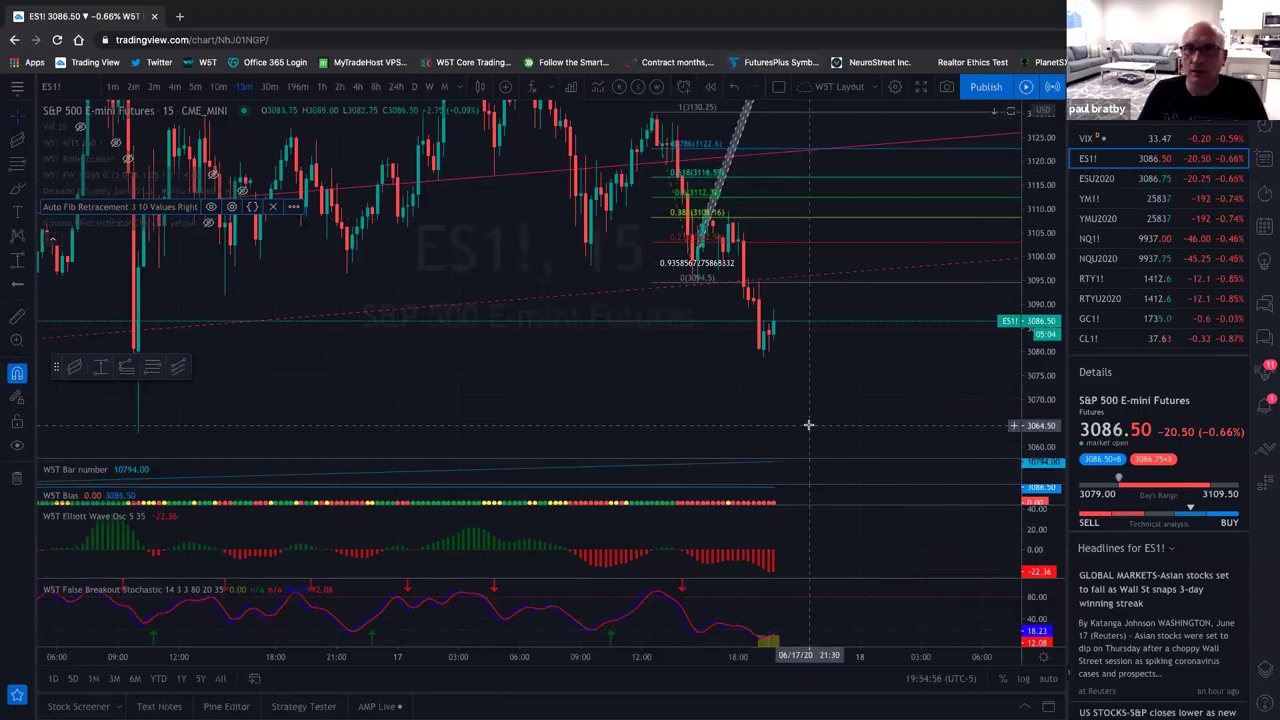
Group the three Regression Trend drawings in the object tree and name the group Channels
{"action": "scroll", "coordinate": [808, 425], "scroll_direction": "down", "scroll_amount": 1}
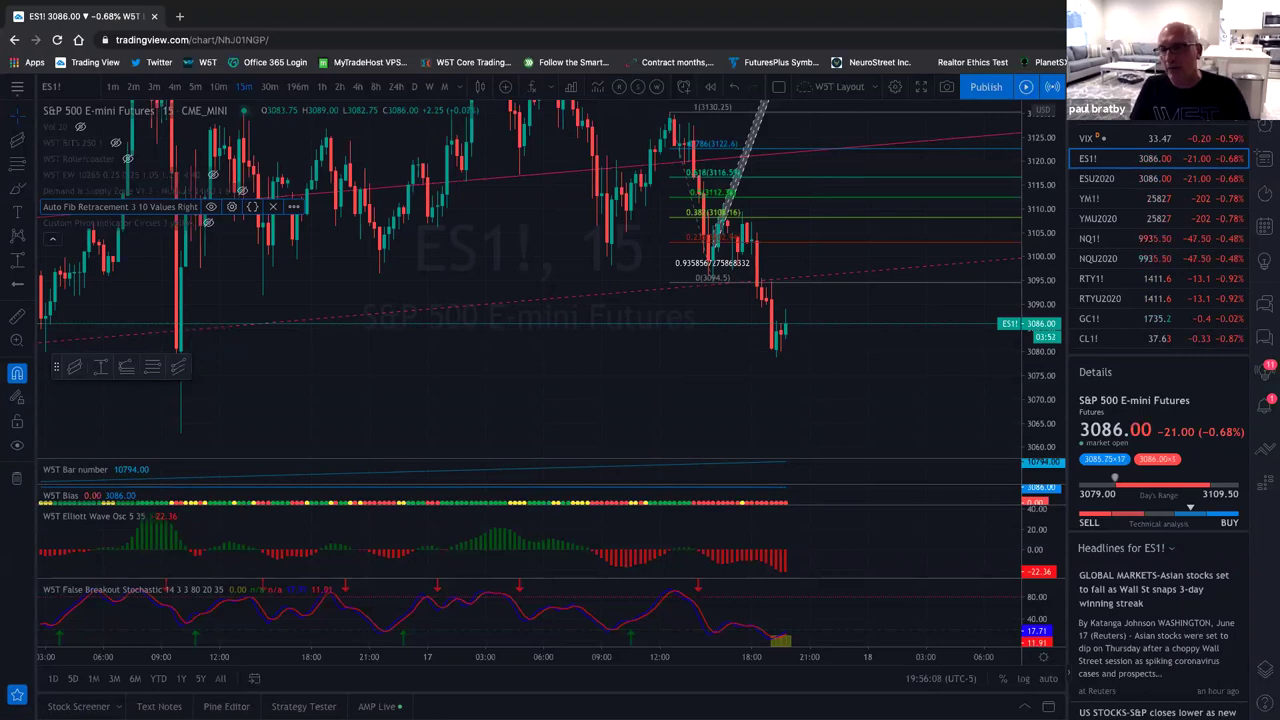
{"action": "left_click", "coordinate": [1267, 671]}
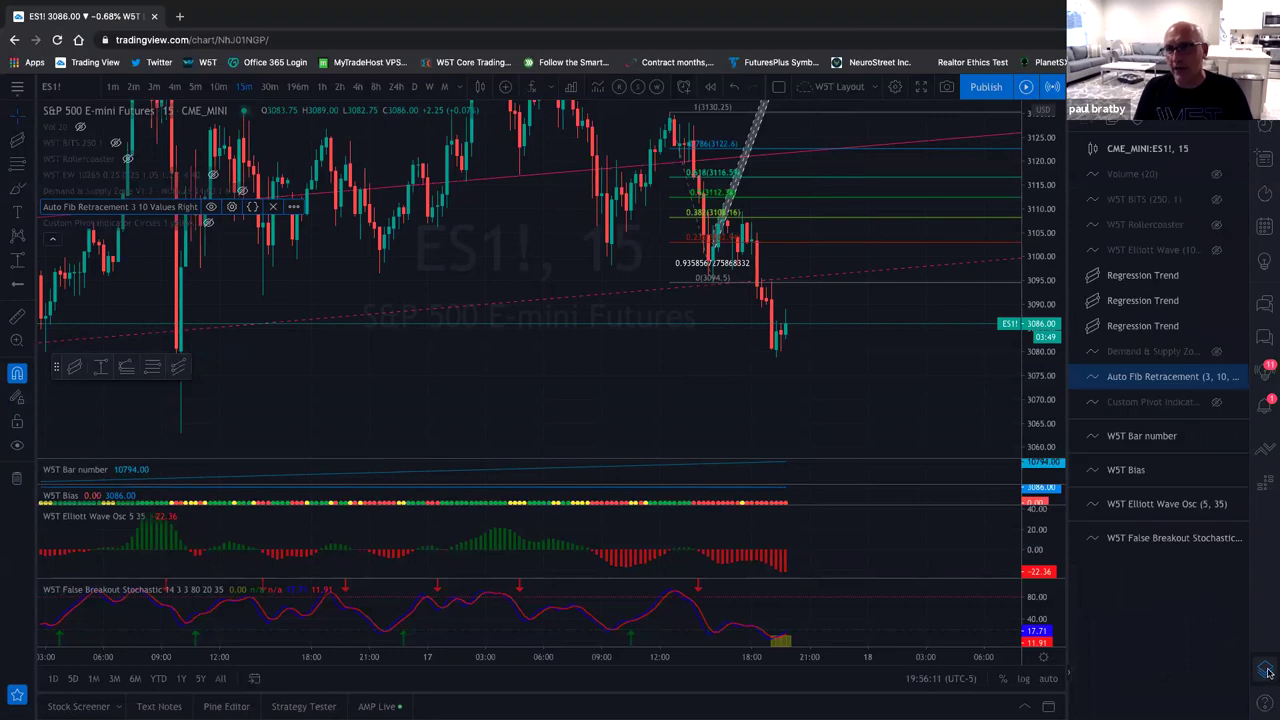
{"action": "left_click", "coordinate": [1147, 279]}
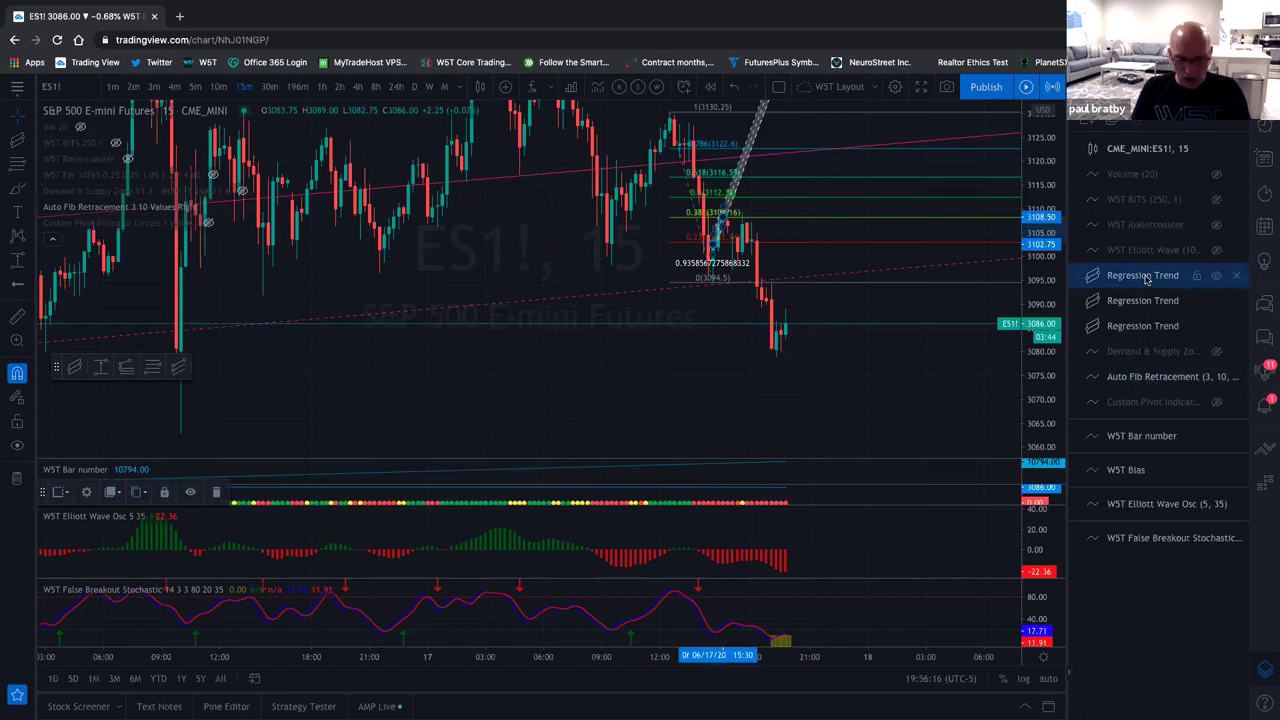
{"action": "left_click", "coordinate": [1138, 326], "text": "shift"}
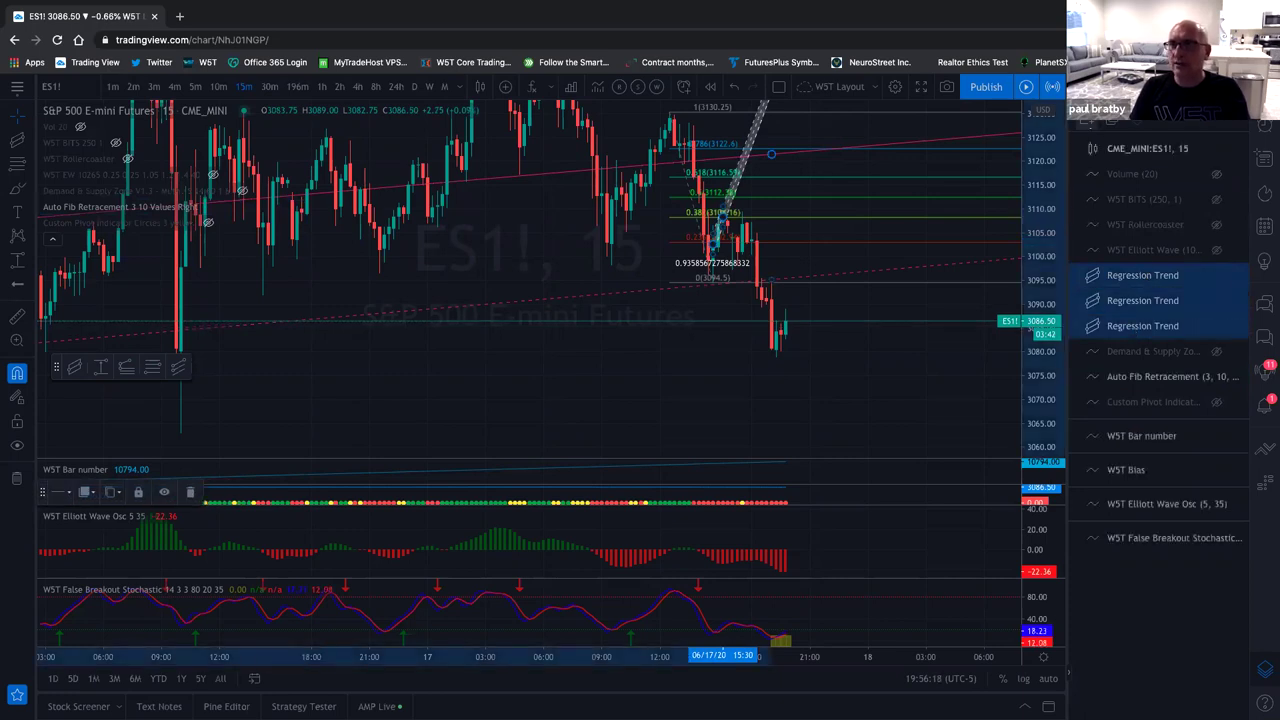
{"action": "key", "text": "ctrl+g"}
{"action": "right_click", "coordinate": [1124, 278]}
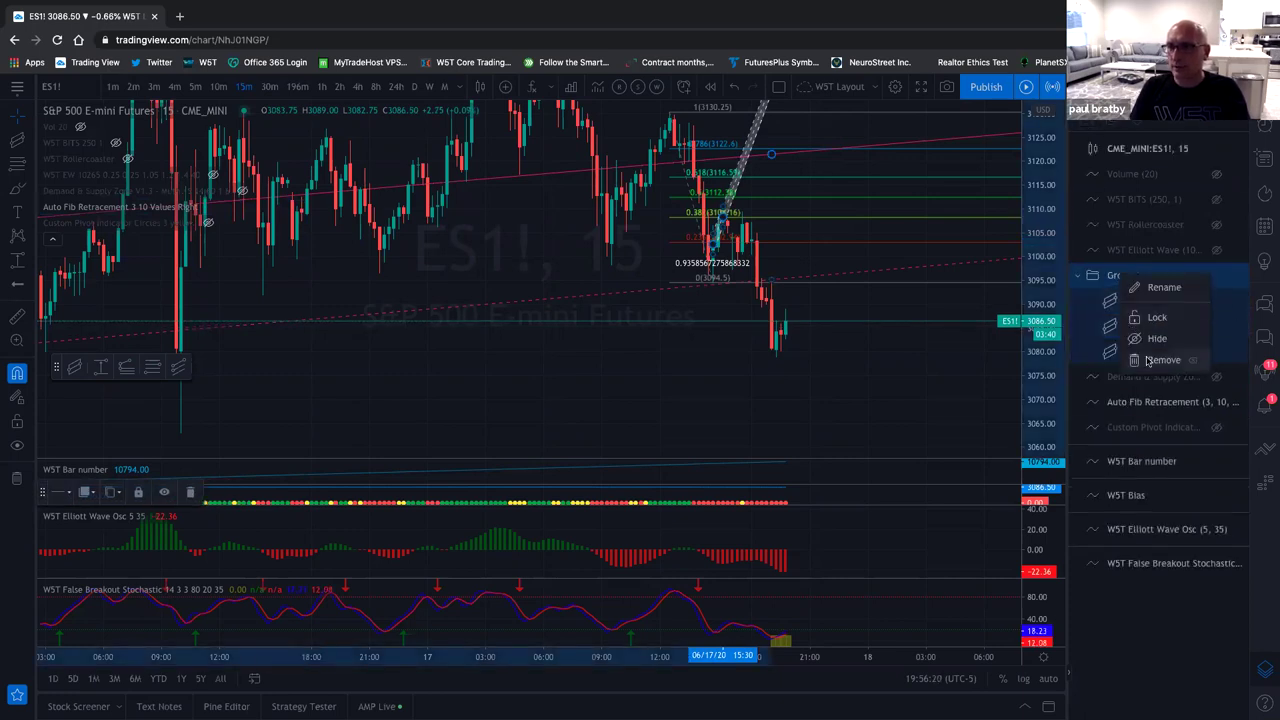
{"action": "left_click", "coordinate": [1160, 286]}
{"action": "type", "text": "Channels"}
{"action": "key", "text": "Return"}
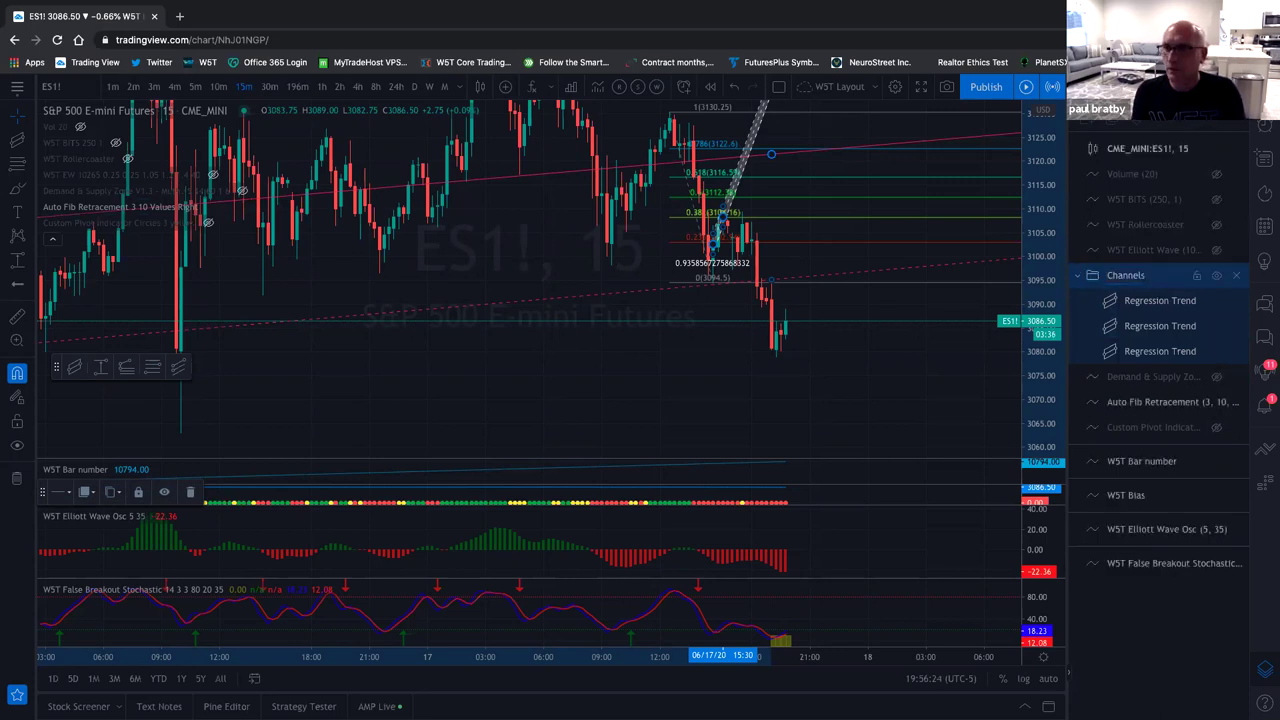
Hide and show the Channels group twice to demonstrate switching all regression channels at once
{"action": "left_click", "coordinate": [1216, 277]}
{"action": "left_click", "coordinate": [1216, 277]}
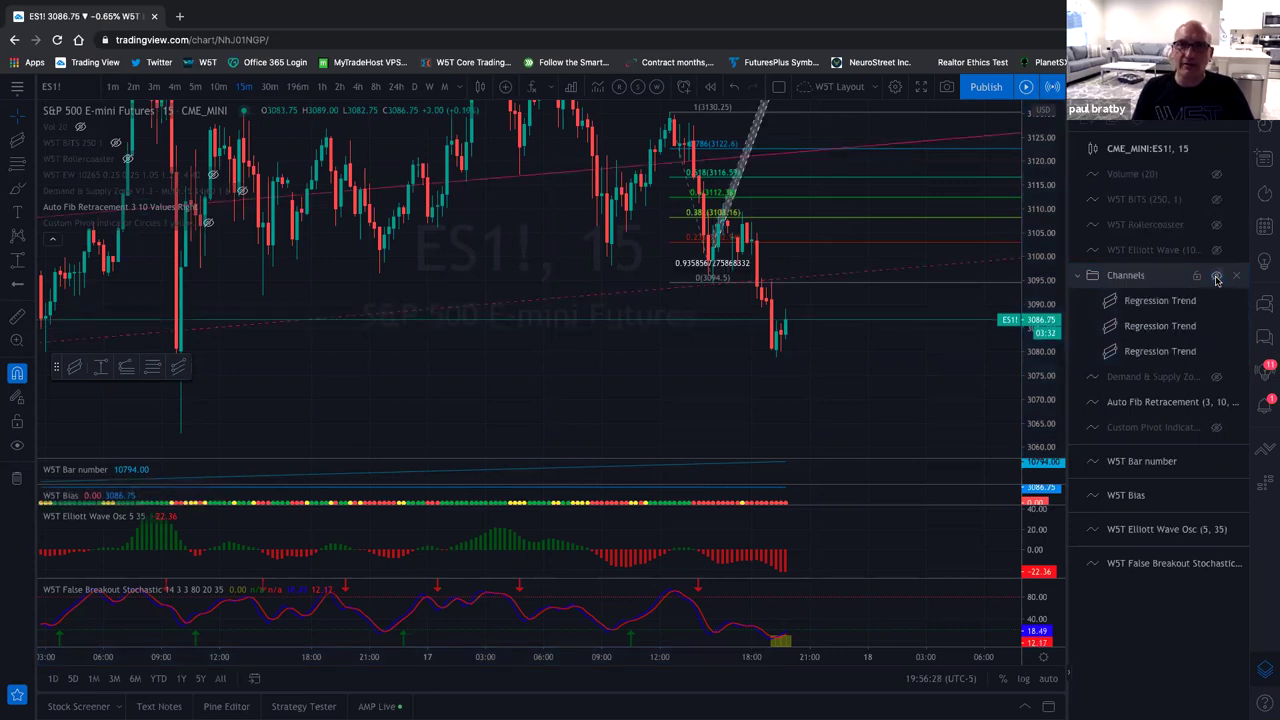
{"action": "left_click", "coordinate": [1216, 277]}
{"action": "left_click", "coordinate": [1216, 277]}
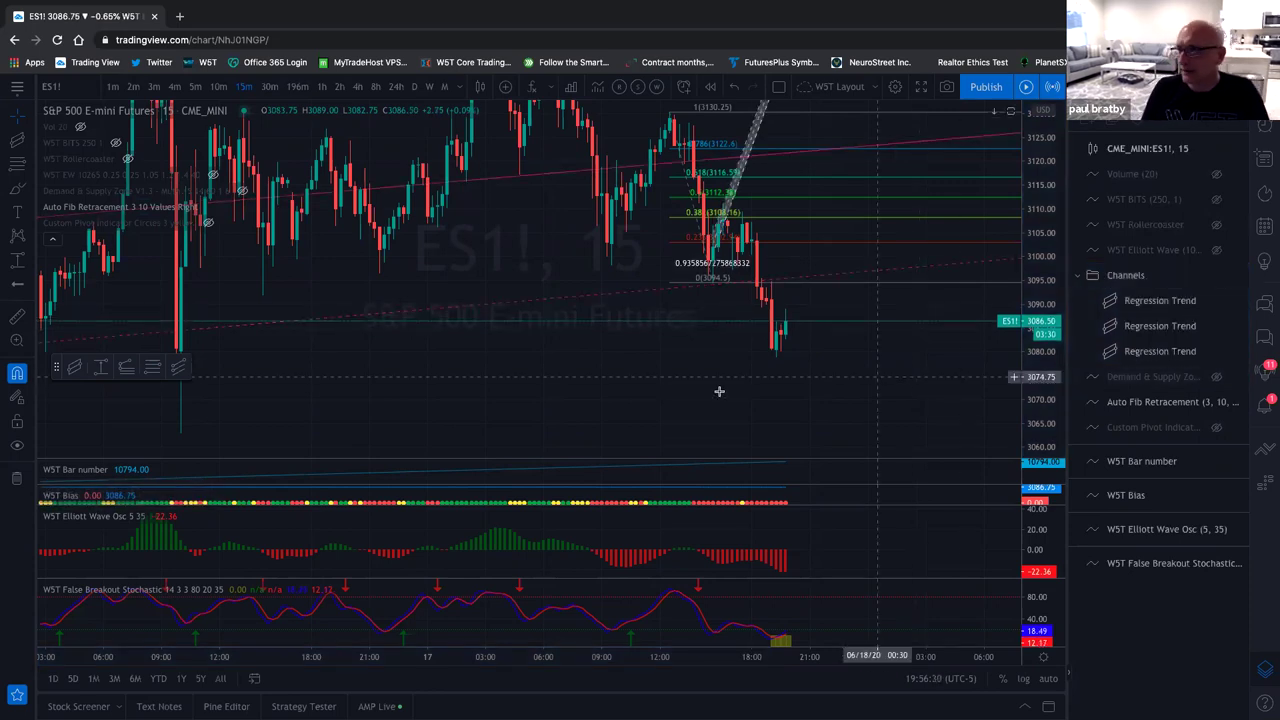